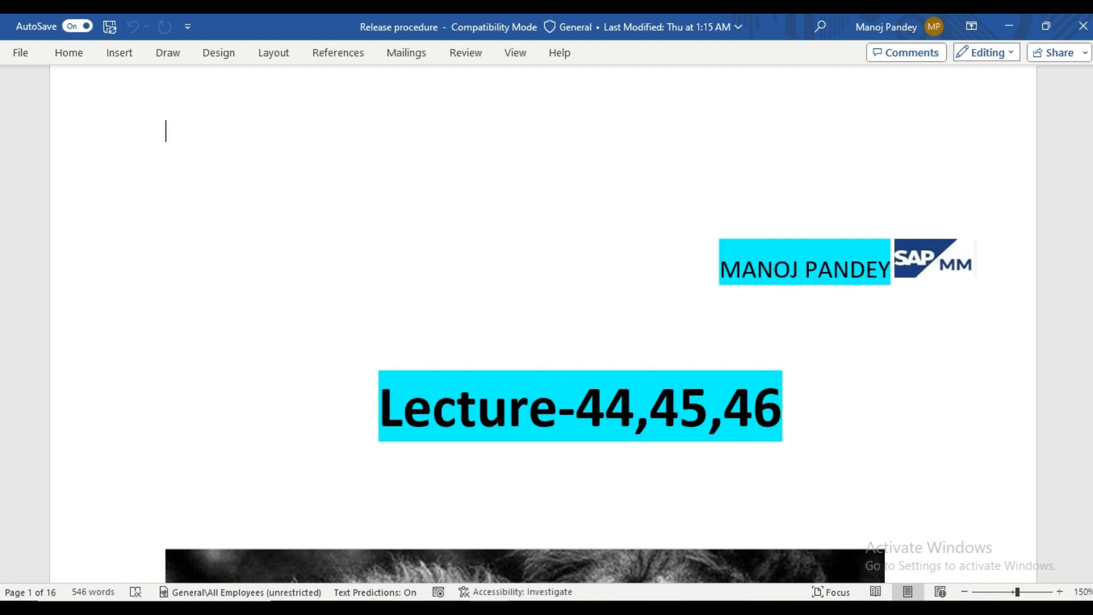
Step: Switch to the PR Release value notes in Notepad and review the client's purchase requisition release requirements
left_click(410, 608)
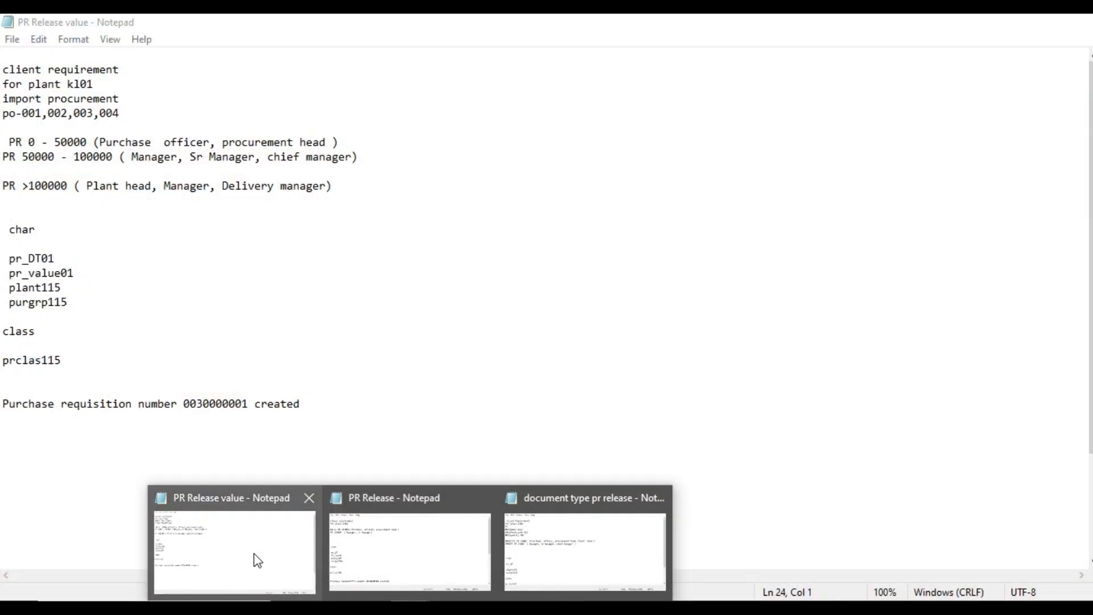
left_click(257, 561)
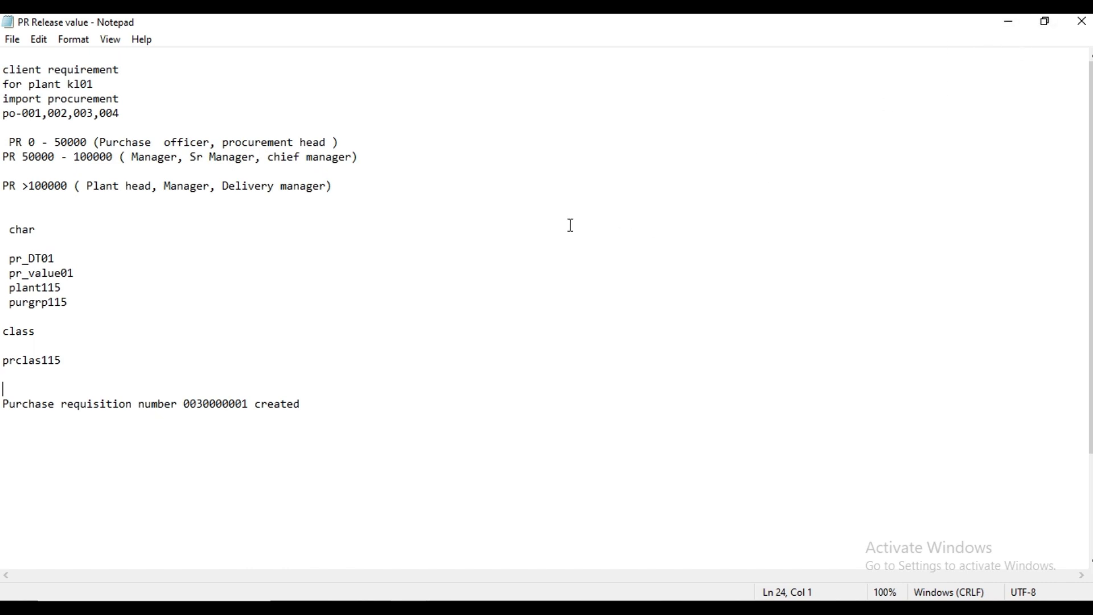
left_click(1005, 32)
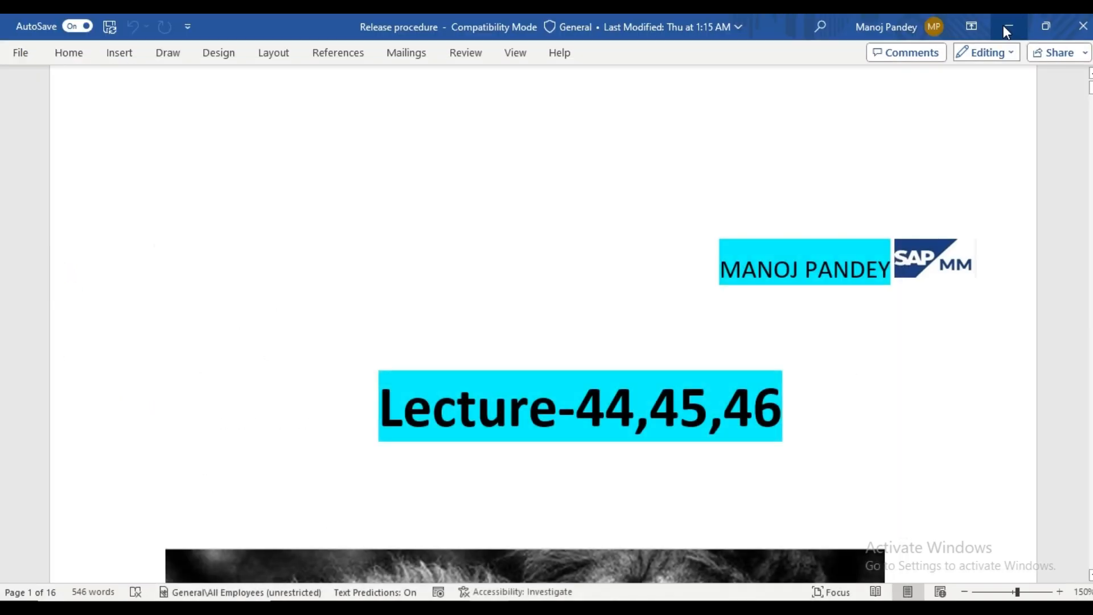
left_click(1005, 30)
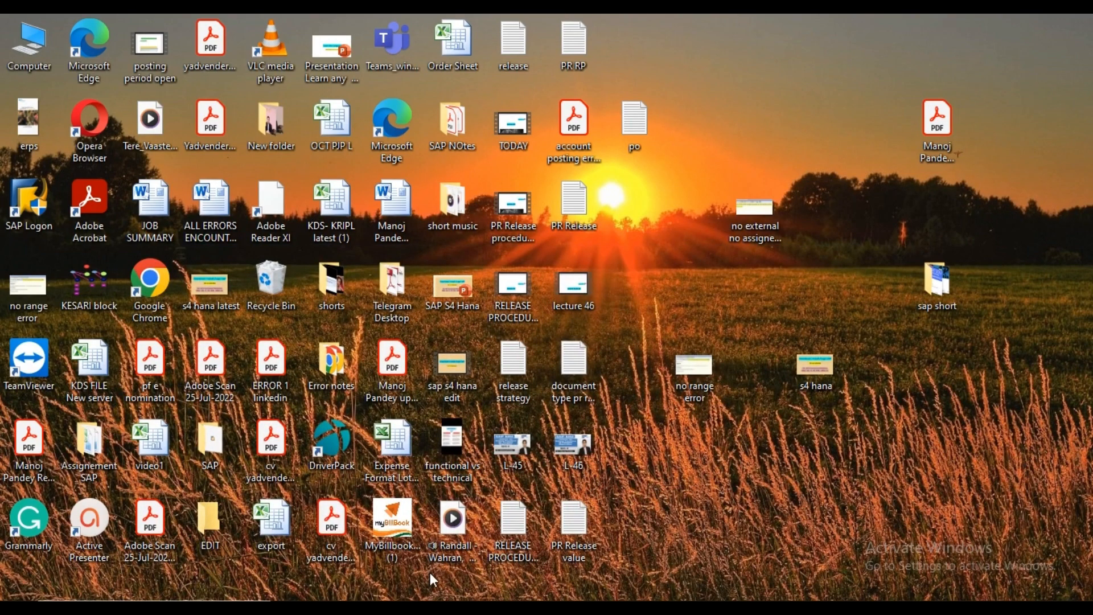
mouse_move(410, 608)
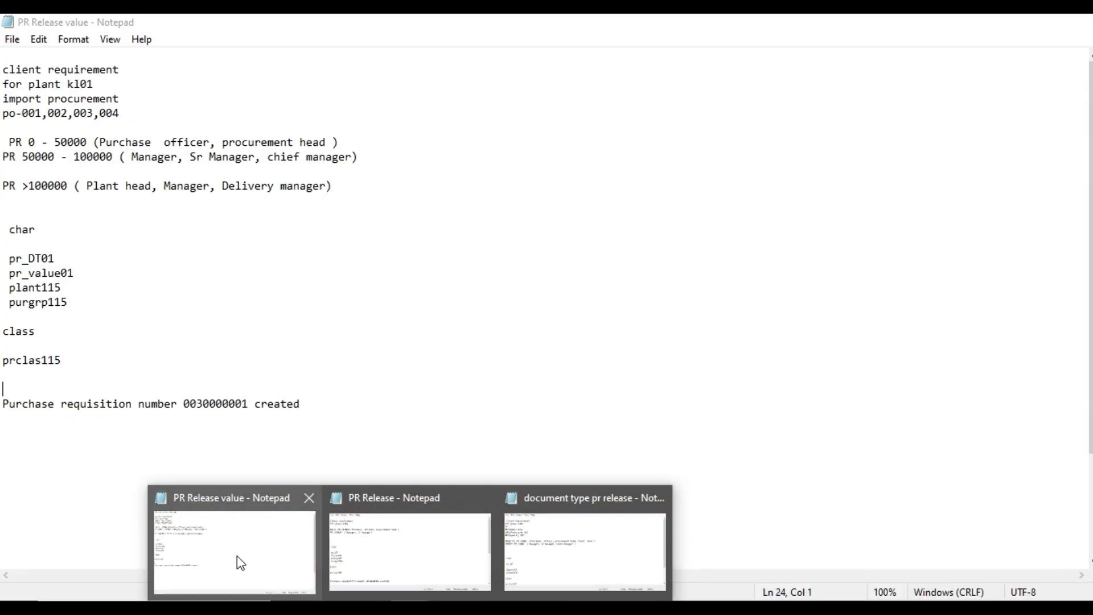
left_click(237, 562)
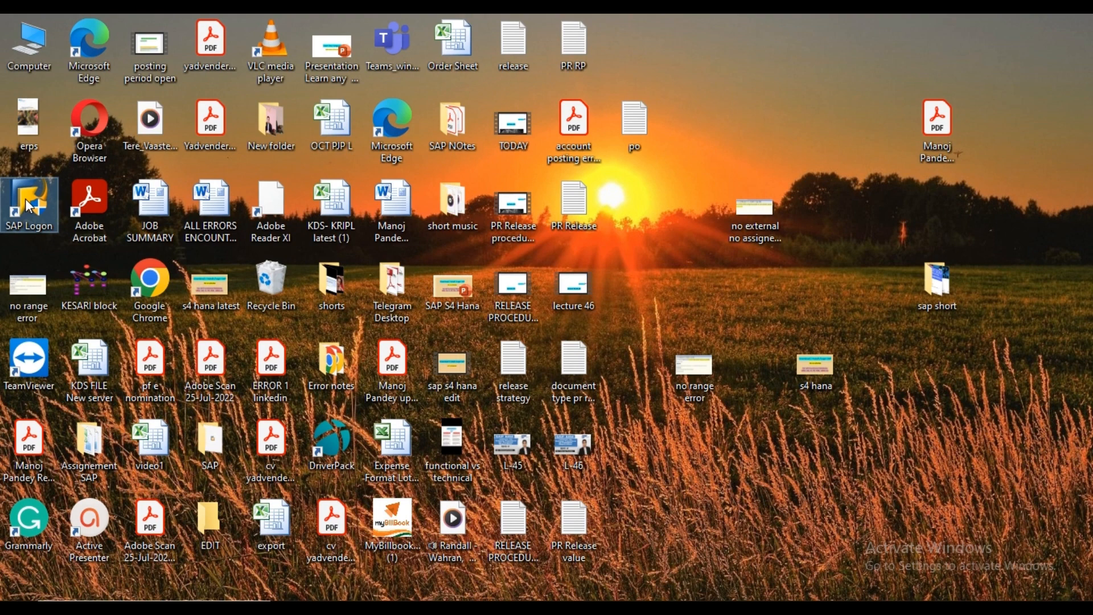
Step: Start SAP Logon, connect to ECC Functional server-M3 and log on with the user name and account password
double_click(27, 205)
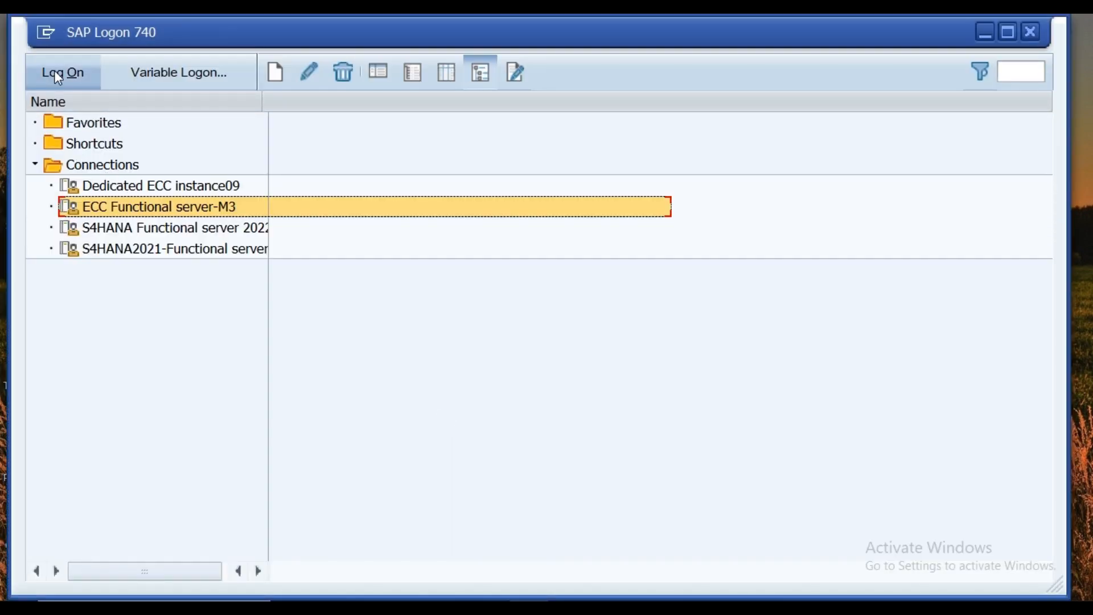
left_click(55, 75)
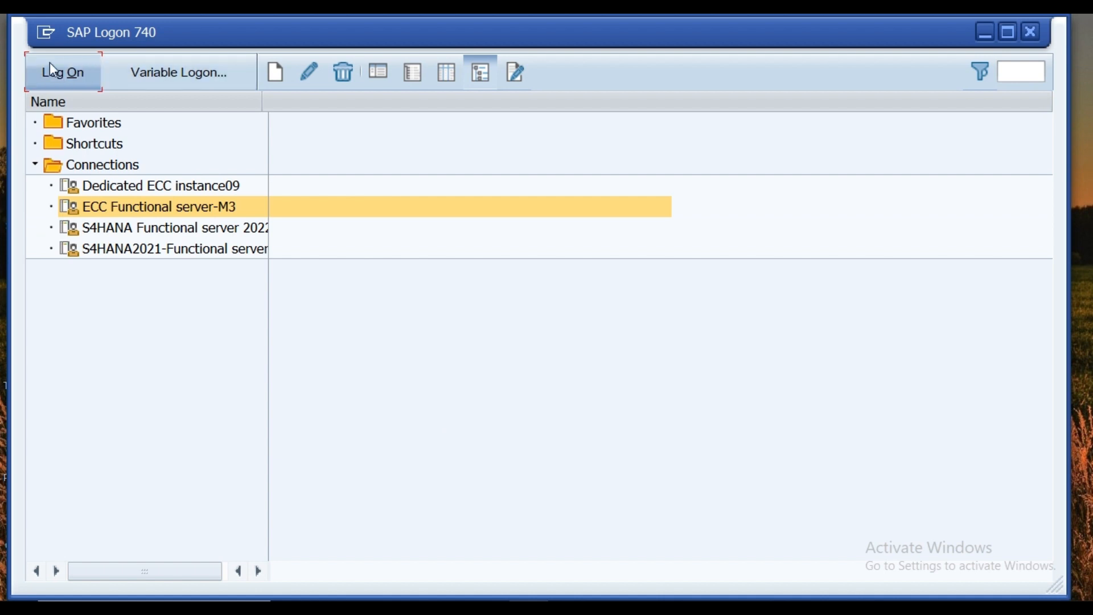
left_click(52, 70)
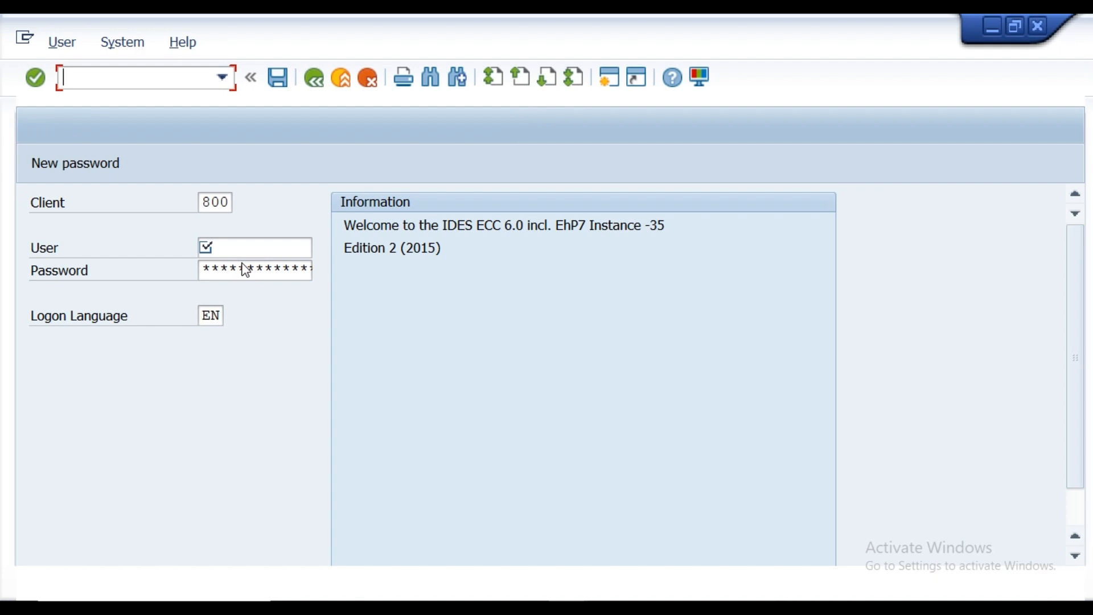
left_click(220, 250)
left_click(226, 271)
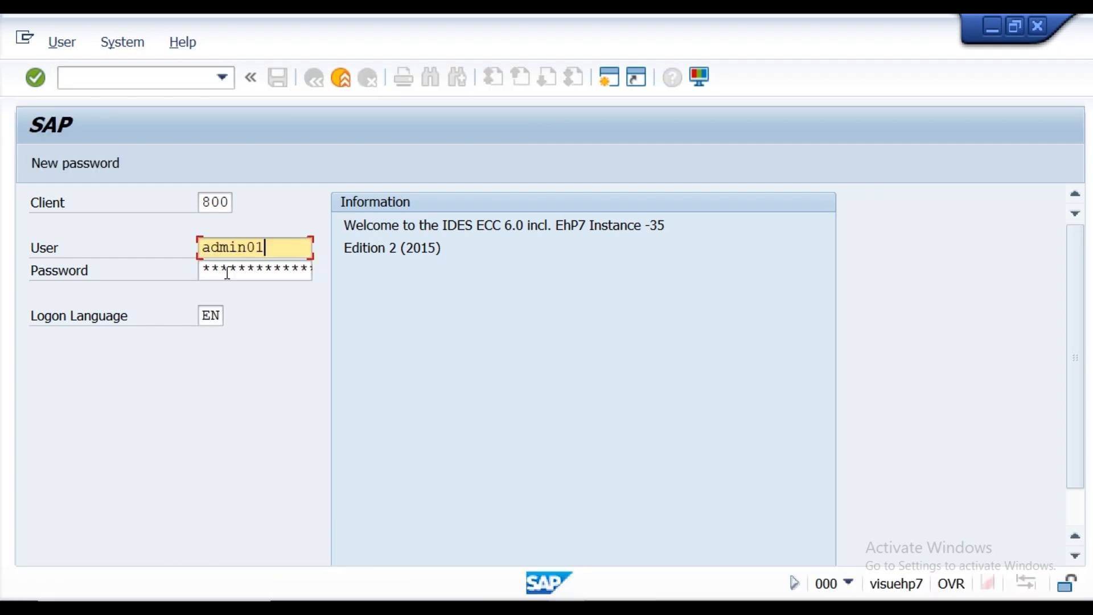
key("Tab")
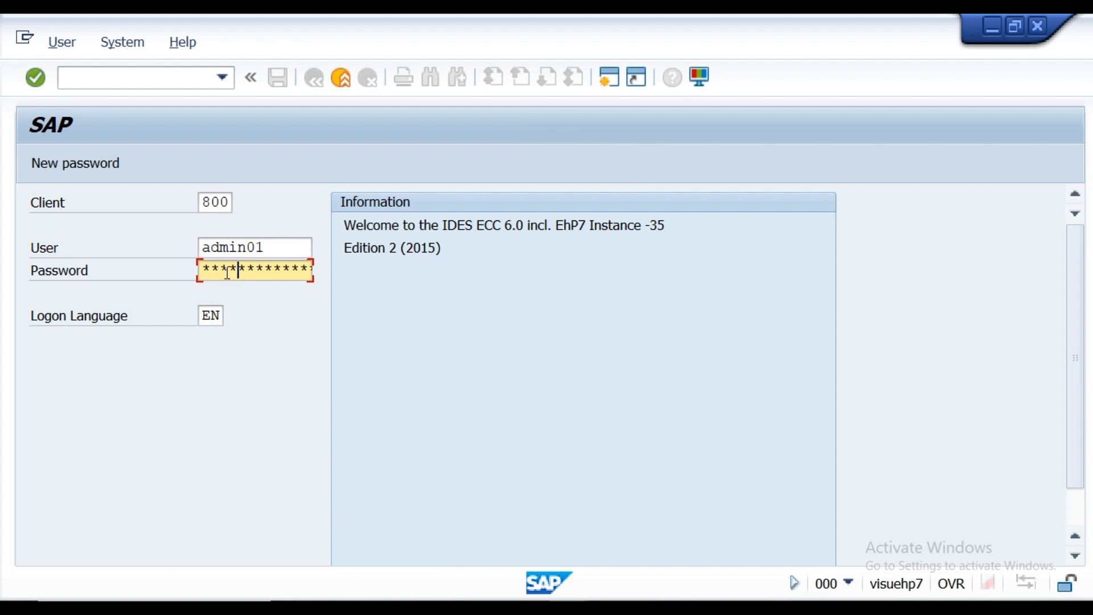
key("Return")
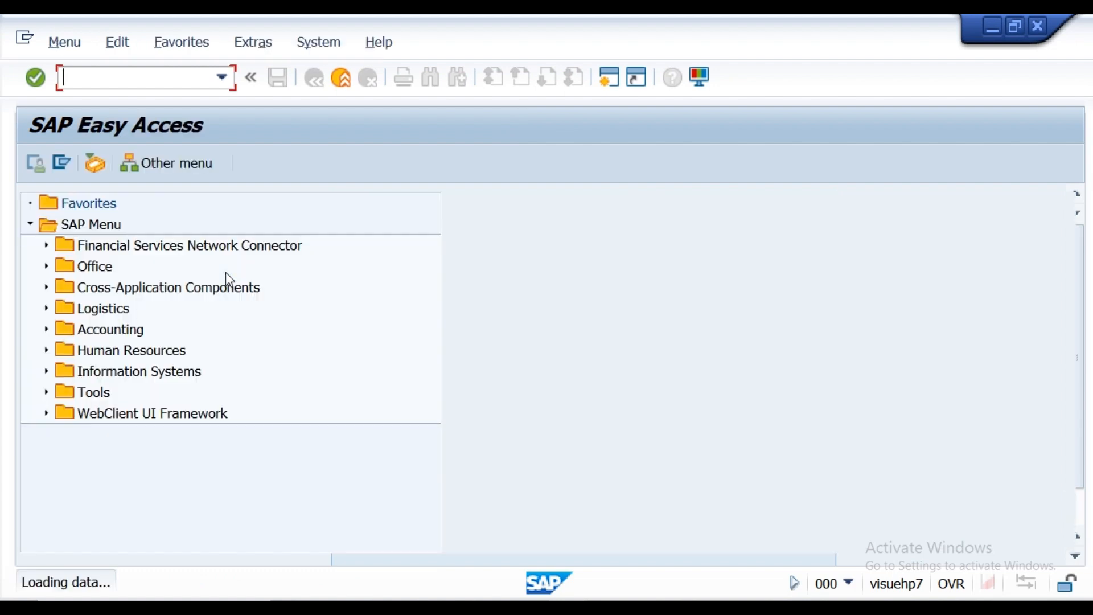
Step: Run transaction spro and display the SAP Reference IMG
type("spro")
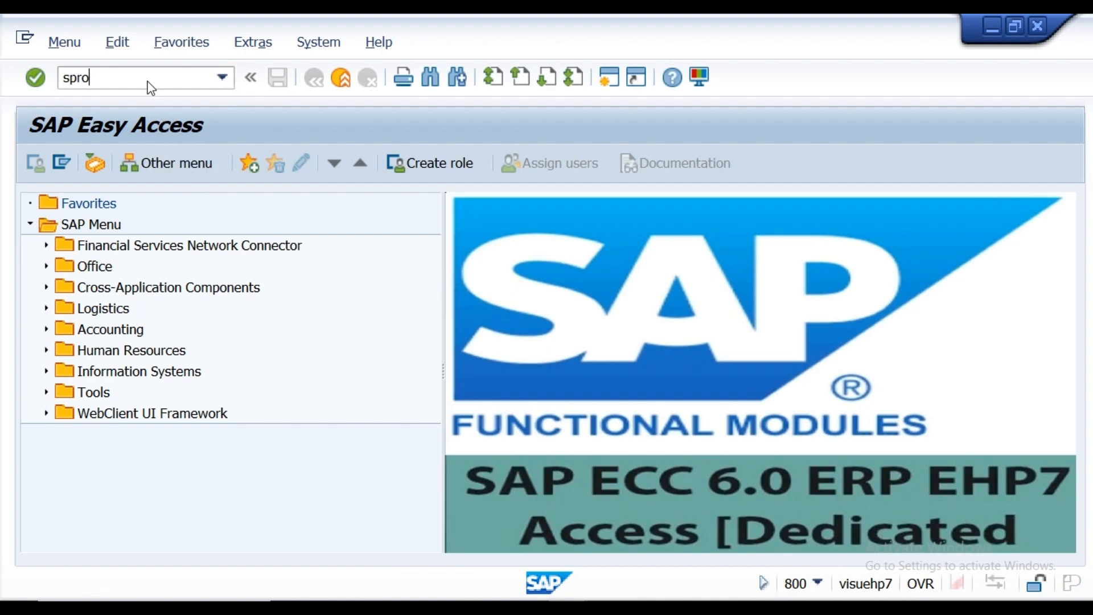
key("Return")
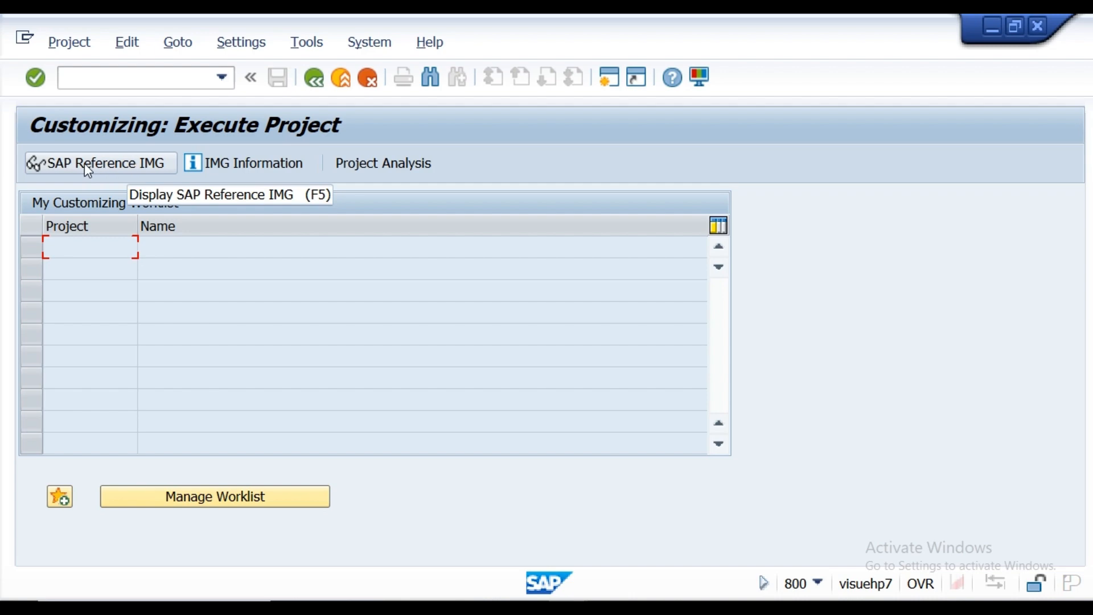
left_click(108, 171)
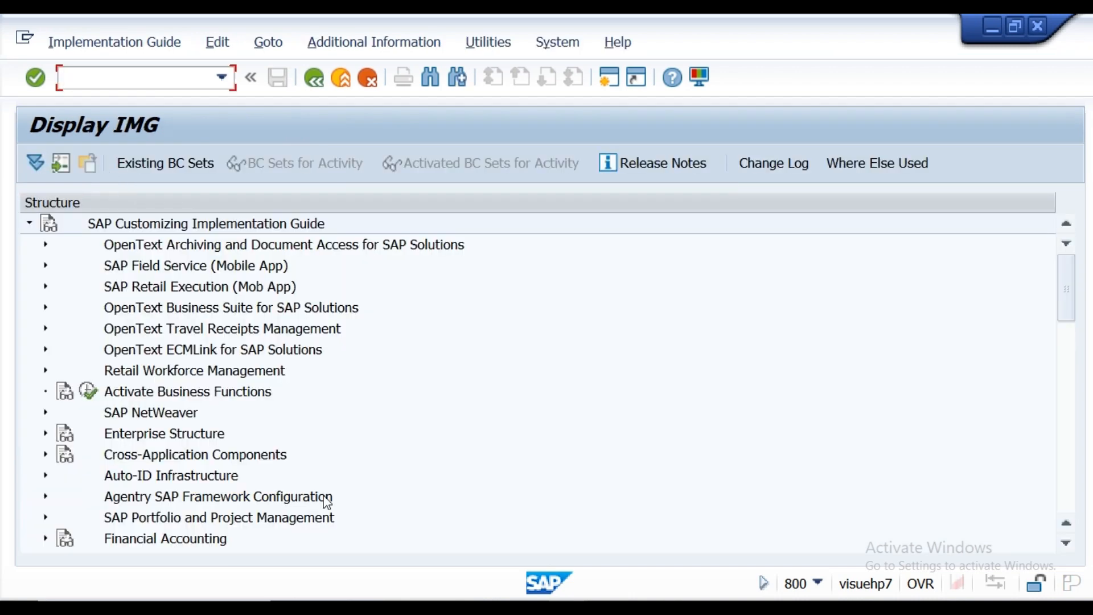
Step: Expand Materials Management and its Purchasing node in the SAP Customizing Implementation Guide
left_click(1065, 543)
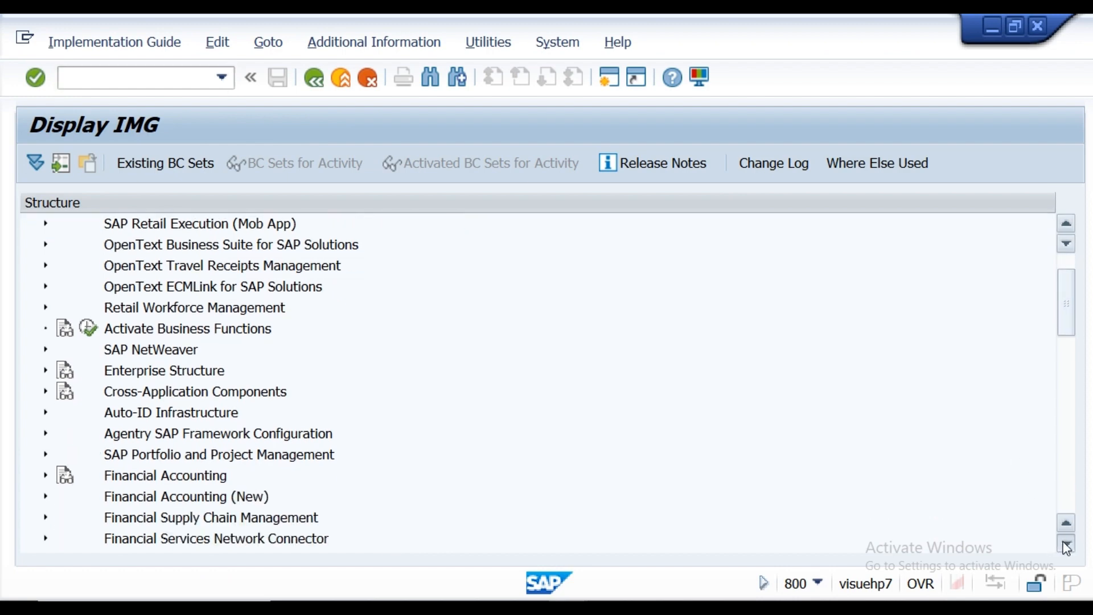
left_click(1066, 544)
left_click(1066, 544)
left_click(1066, 544)
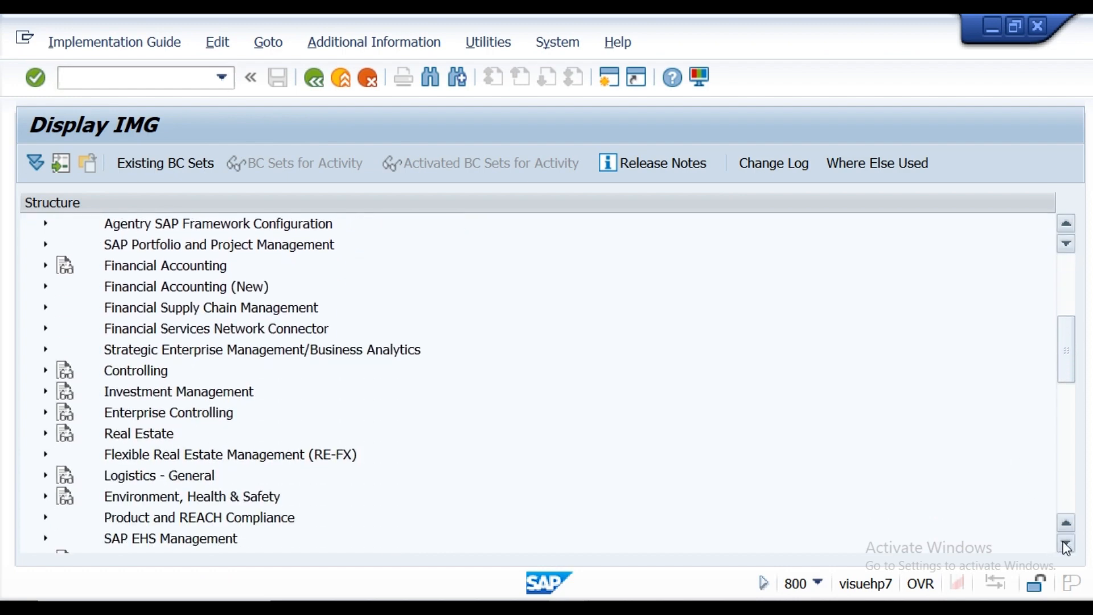
left_click(1066, 543)
left_click(1066, 544)
left_click(1066, 544)
left_click(1066, 544)
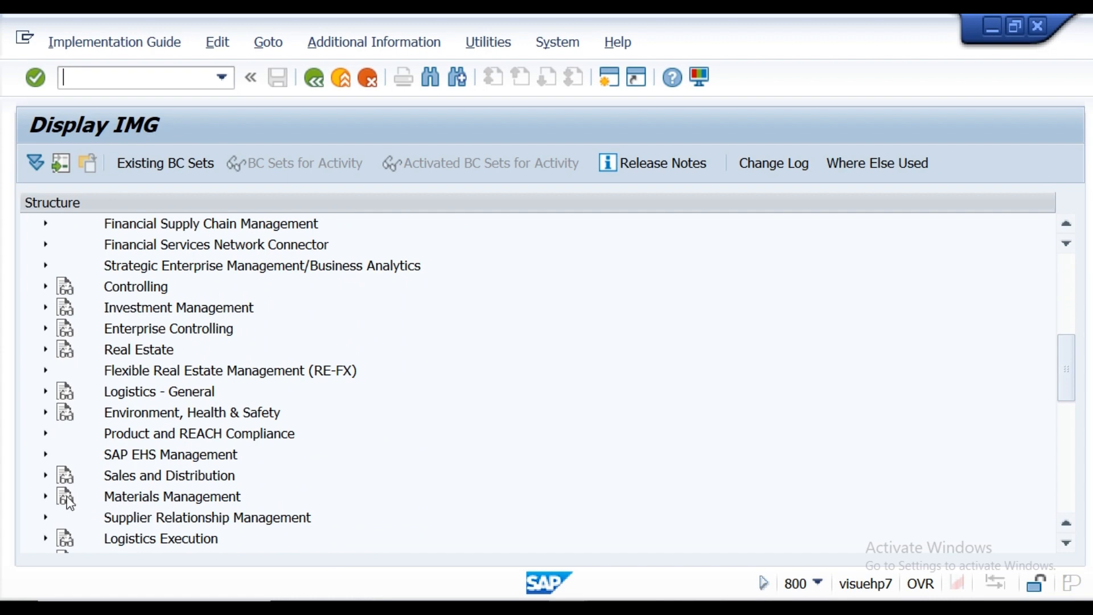
left_click(45, 497)
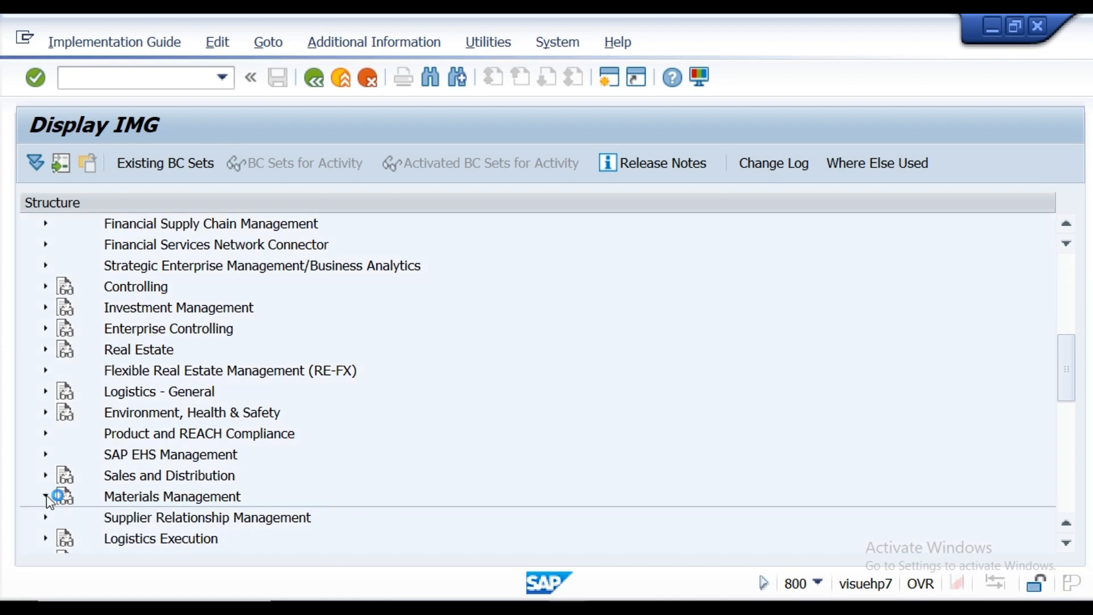
left_click(62, 412)
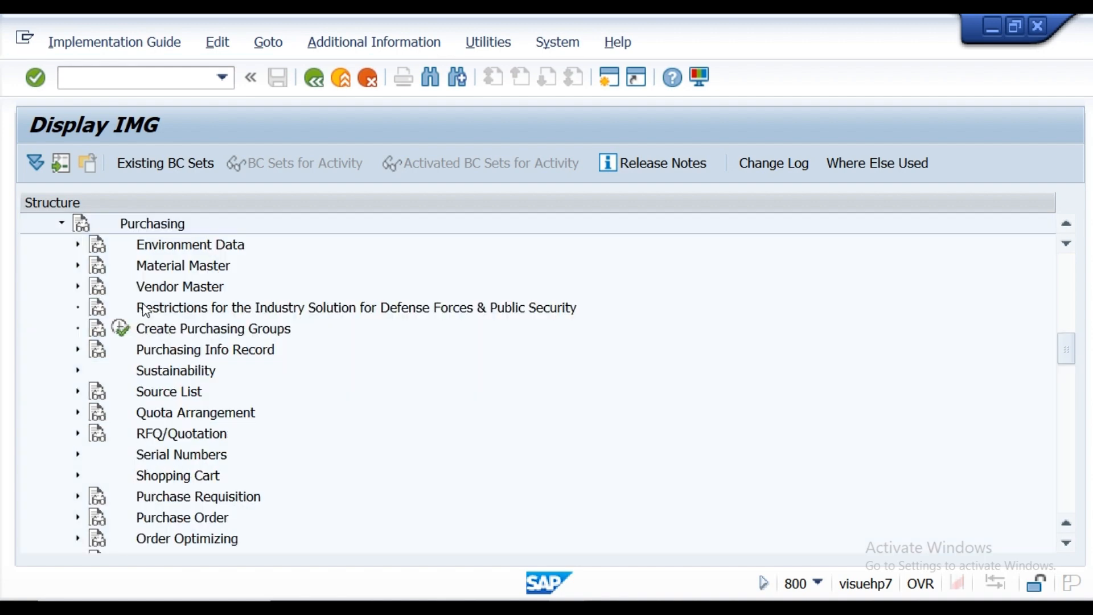
Step: Expand Purchase Requisition, Release Procedure and Procedure with Classification, and open the Edit Characteristics activity
left_click(78, 497)
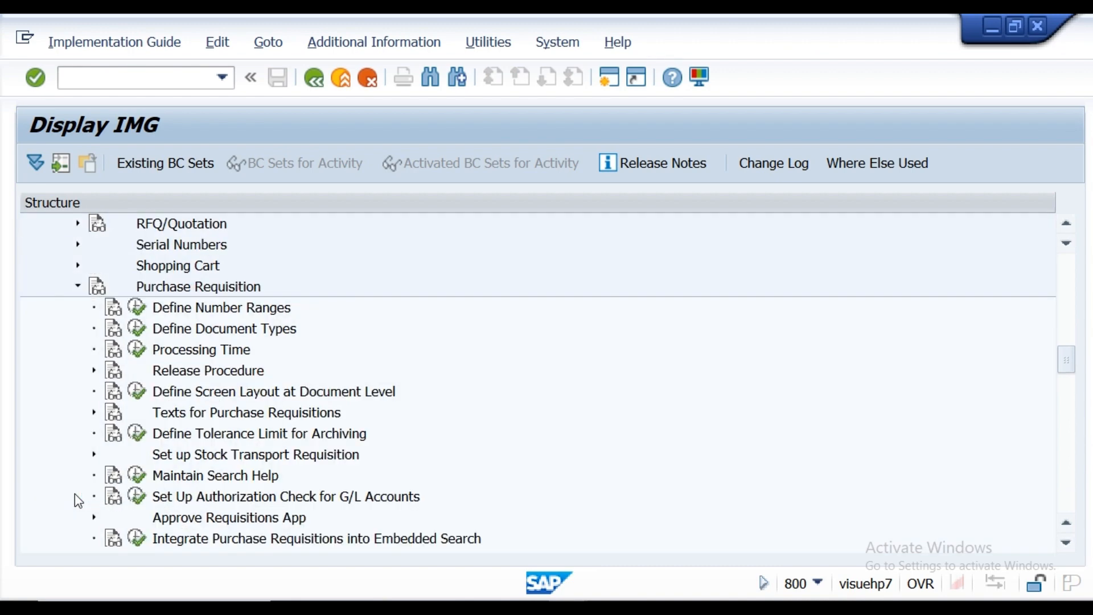
left_click(94, 371)
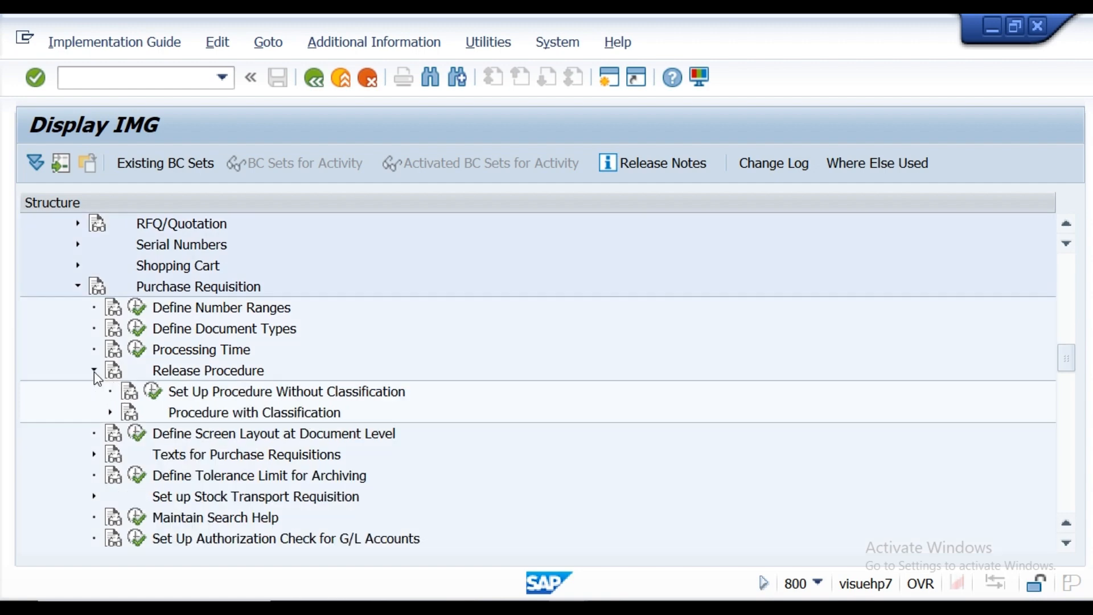
left_click(110, 412)
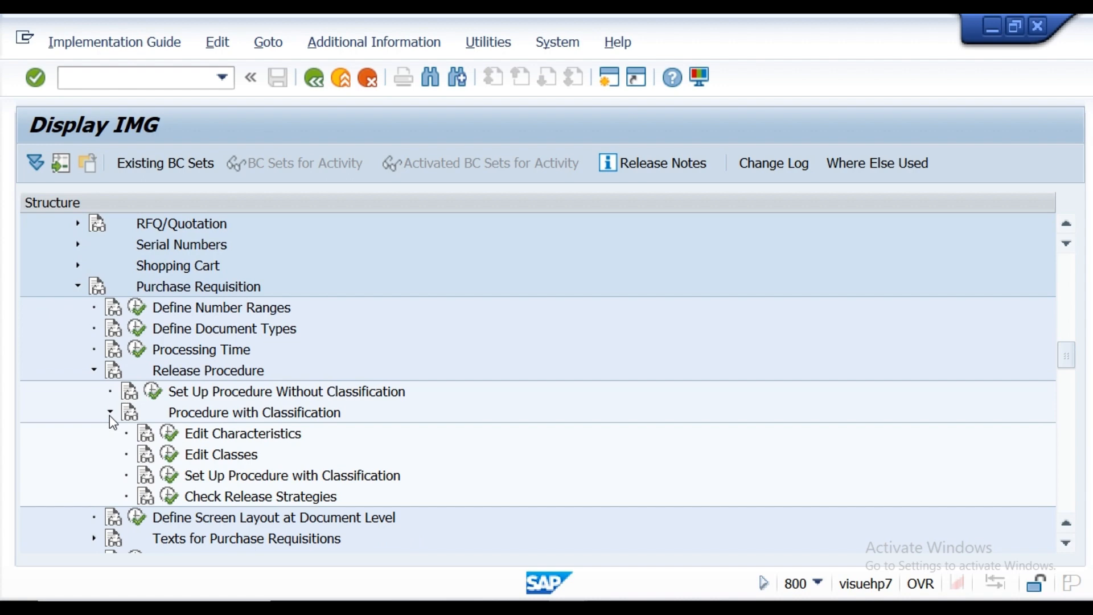
left_click(173, 436)
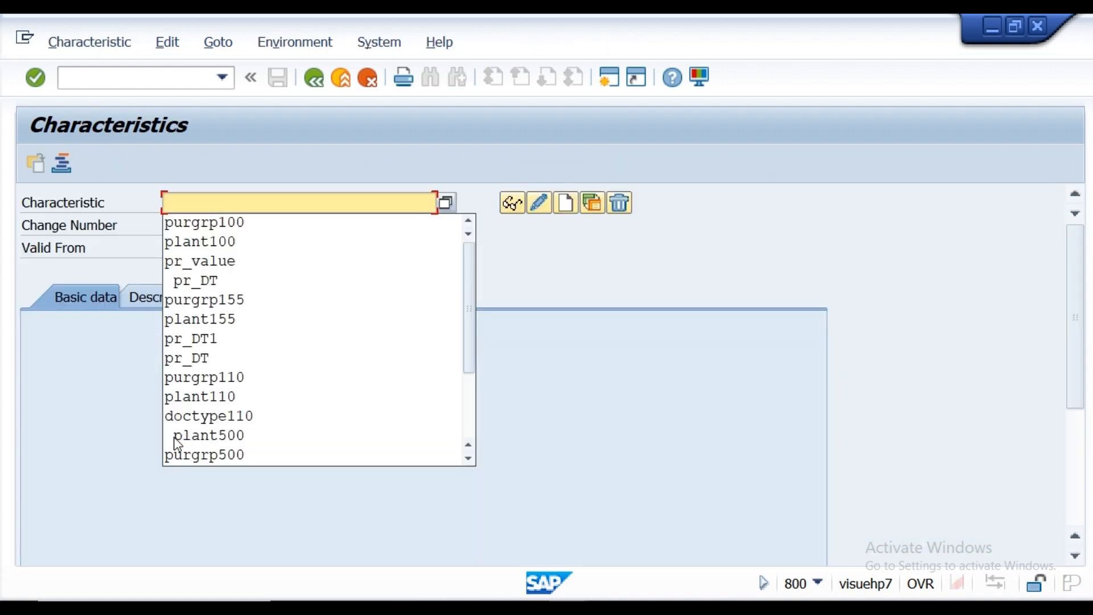
left_click(129, 368)
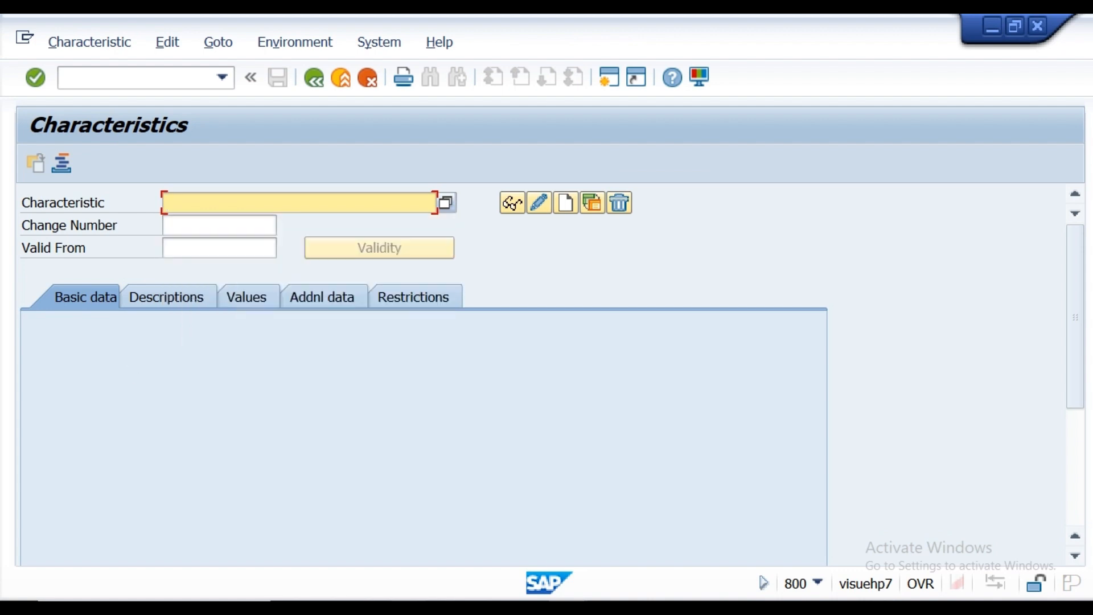
Step: Close the PR Release and document type pr release notes in Notepad
left_click(410, 608)
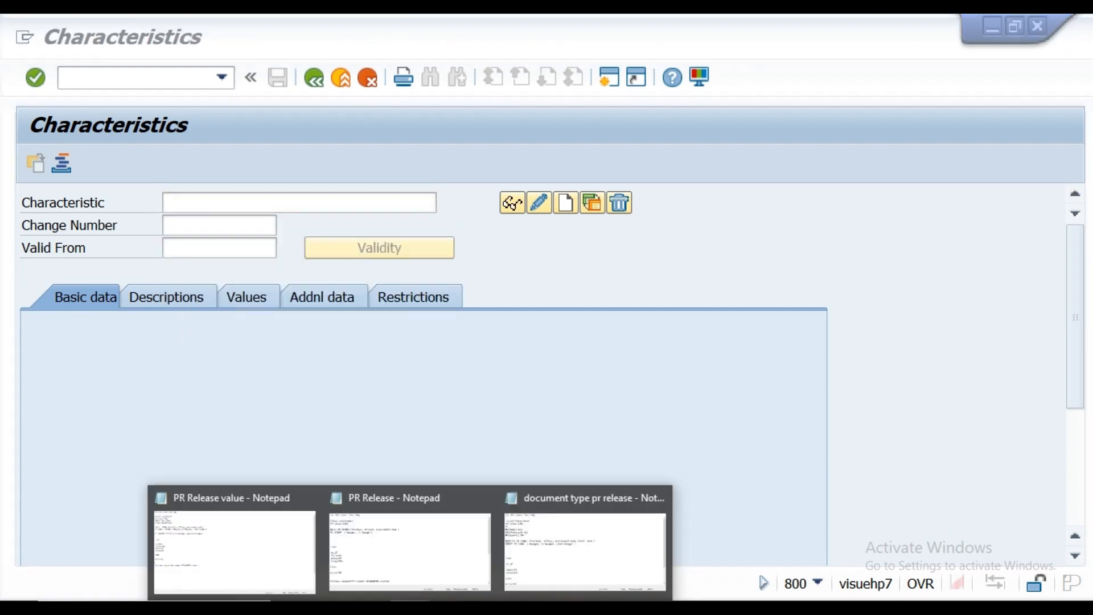
left_click(462, 535)
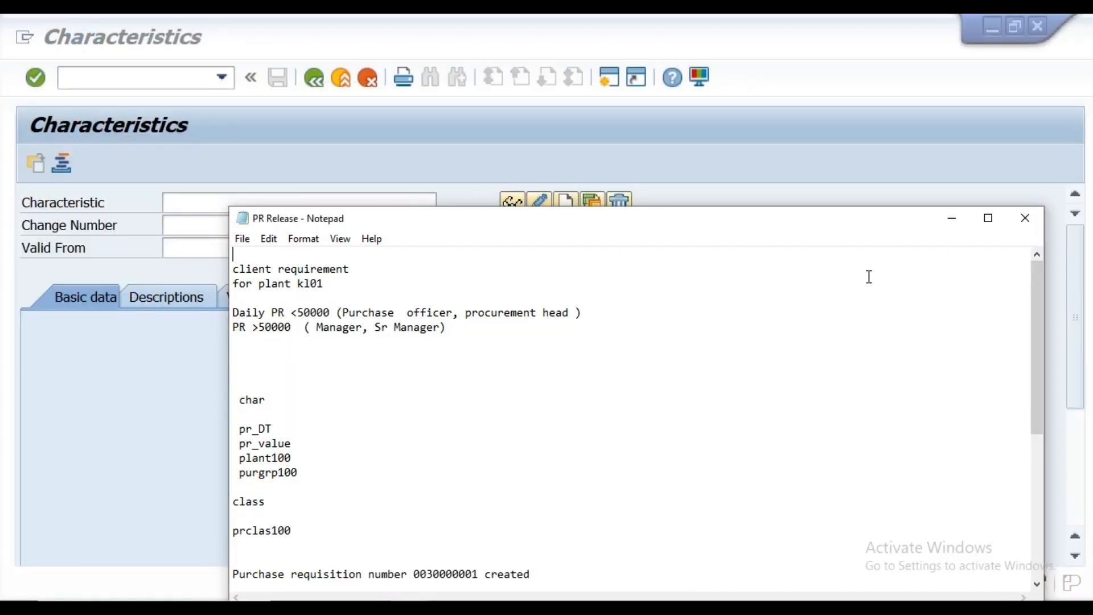
left_click(1024, 219)
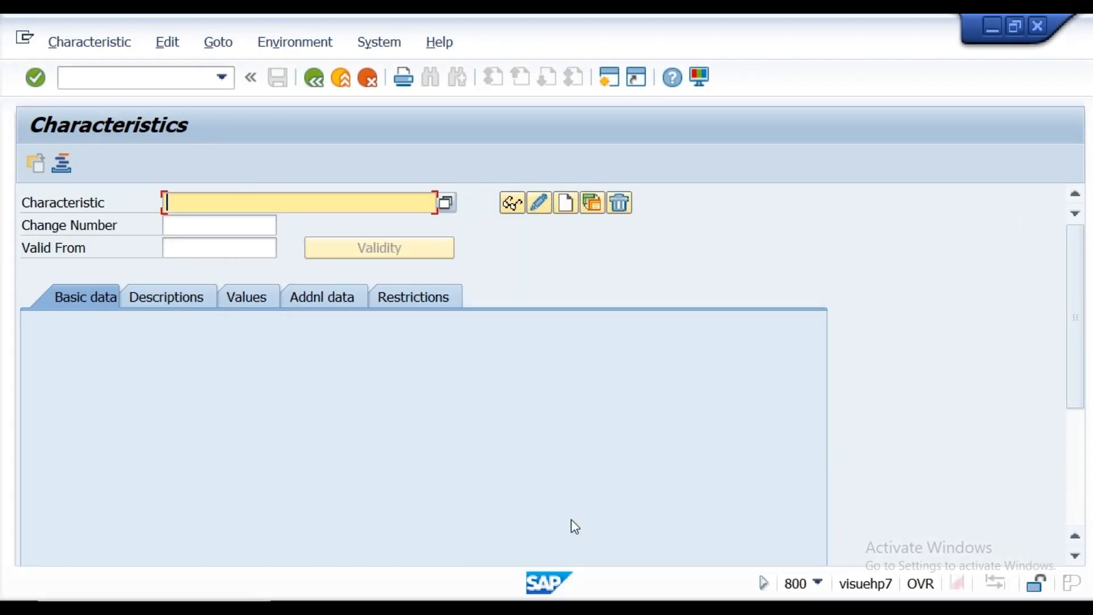
mouse_move(410, 608)
mouse_move(548, 511)
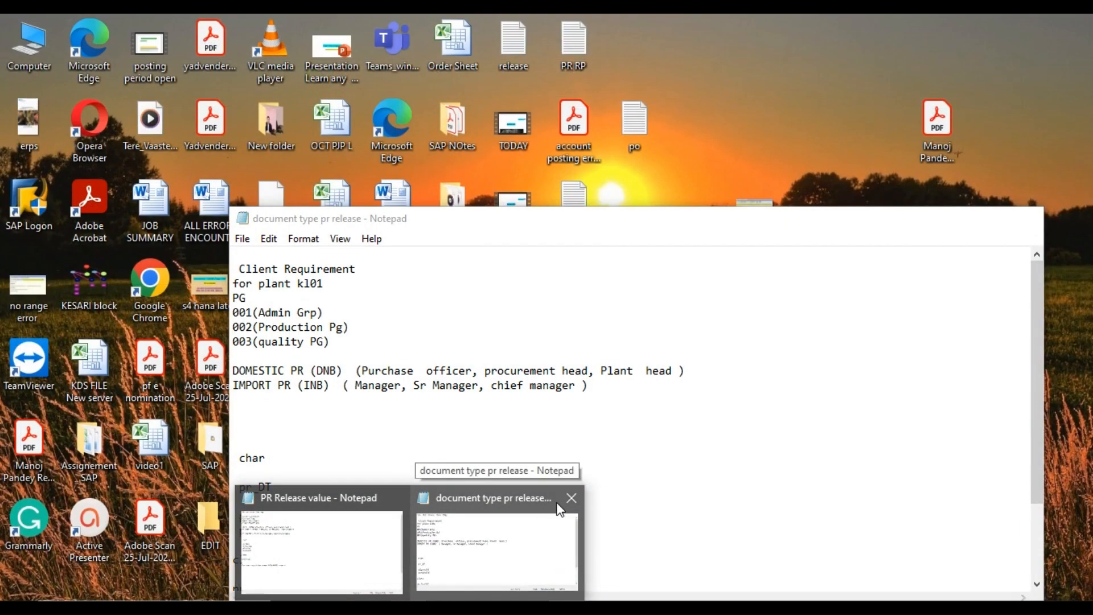
left_click(570, 499)
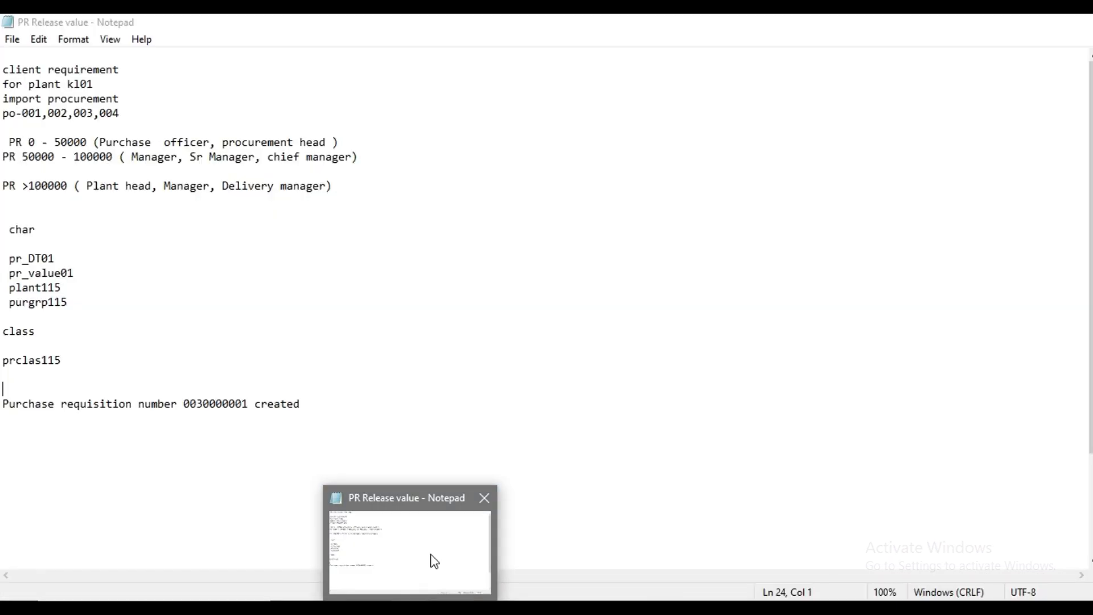
Step: Copy the characteristic name plant115 from the PR Release value notes into the Characteristic field in SAP
left_click(434, 562)
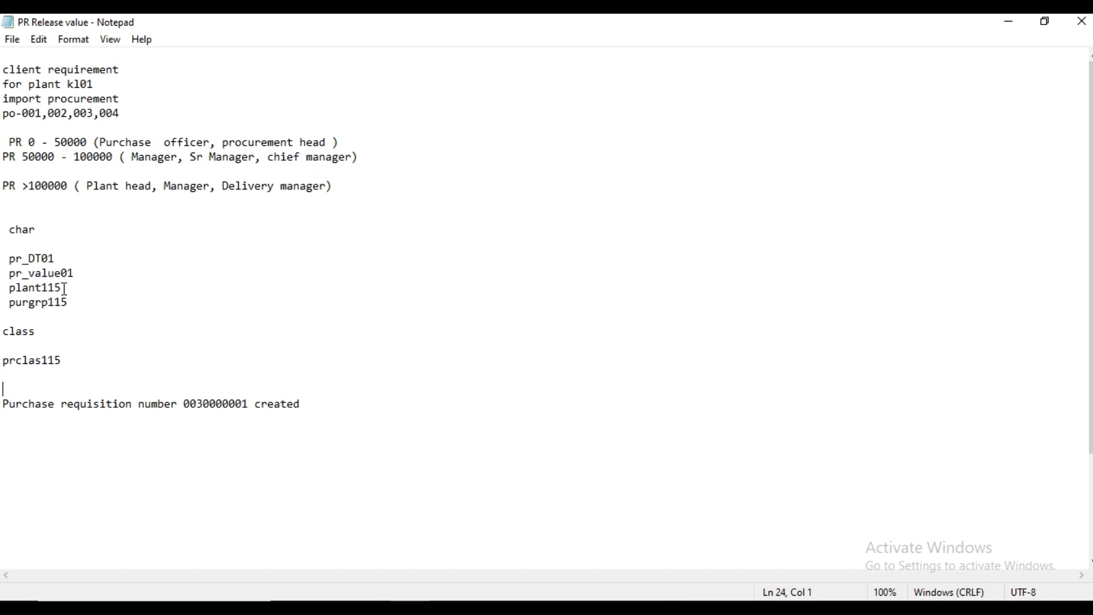
left_click(30, 289)
left_click_drag(9, 287, 78, 292)
key("ctrl+c")
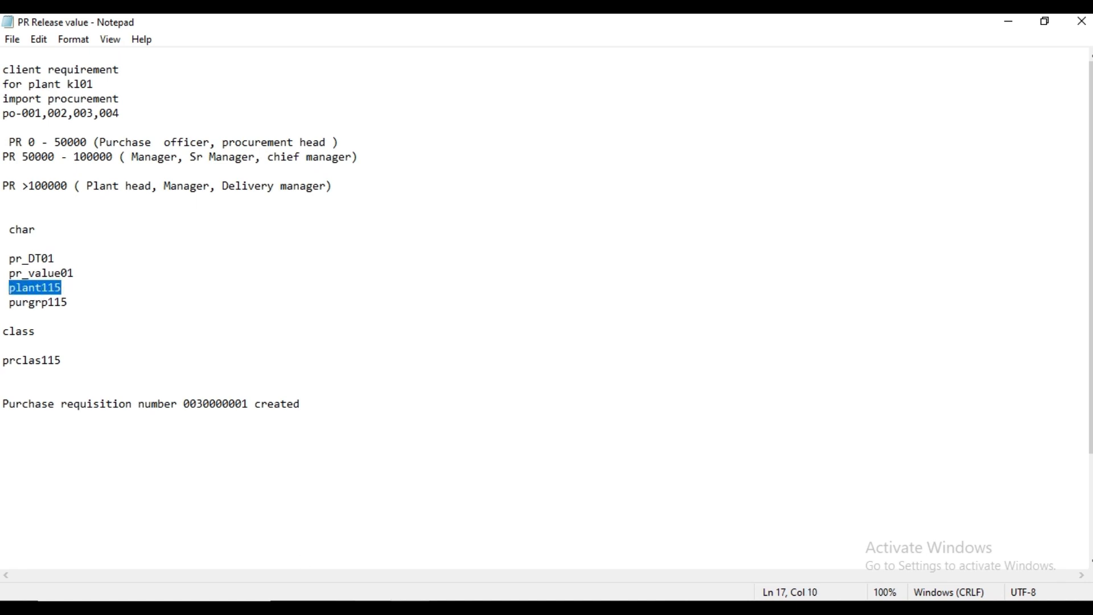
mouse_move(569, 608)
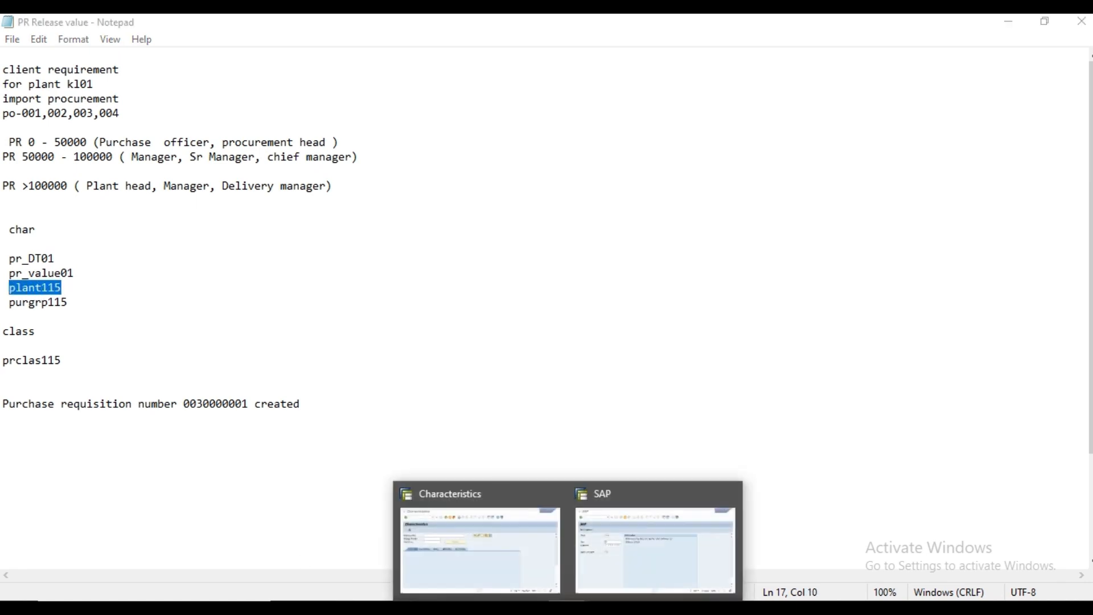
left_click(620, 551)
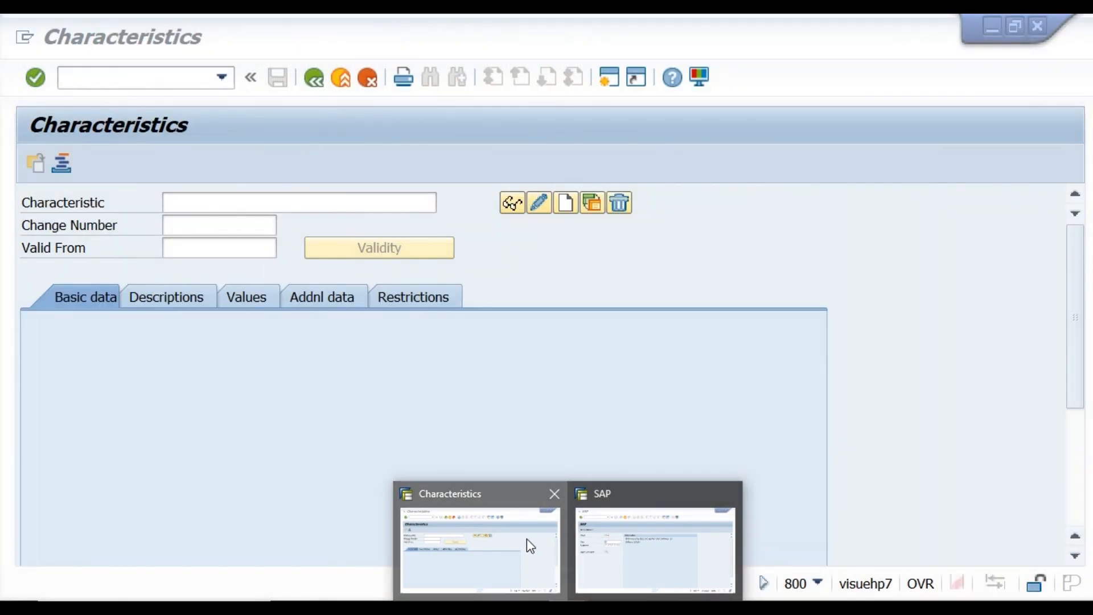
left_click(527, 538)
left_click(225, 205)
key("ctrl+v")
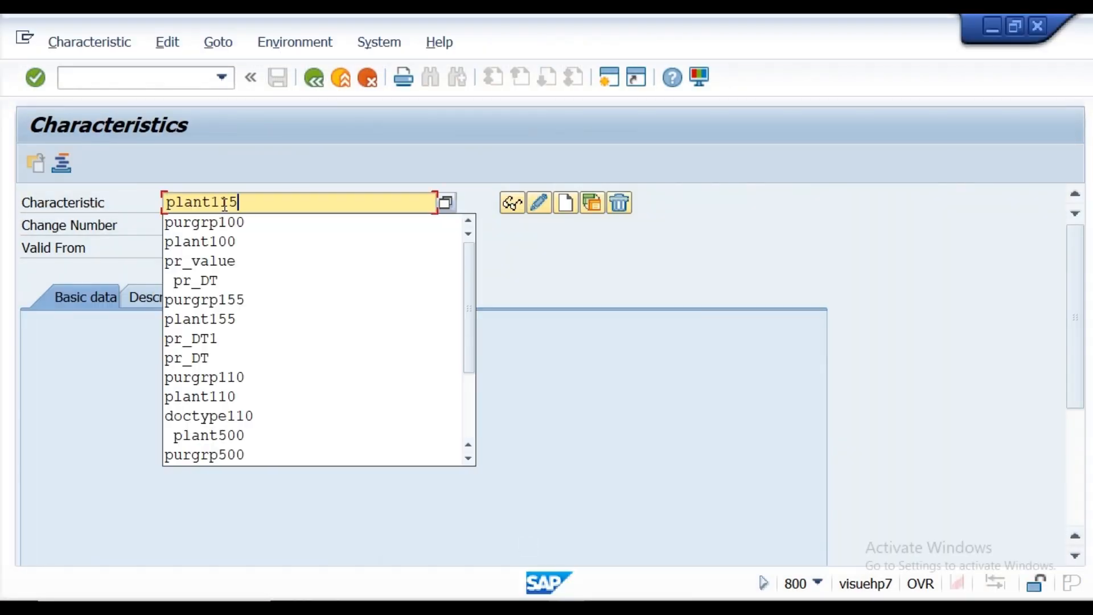
Step: Create characteristic plant115 with the description "Plant for RP" and allow multiple values
left_click(552, 401)
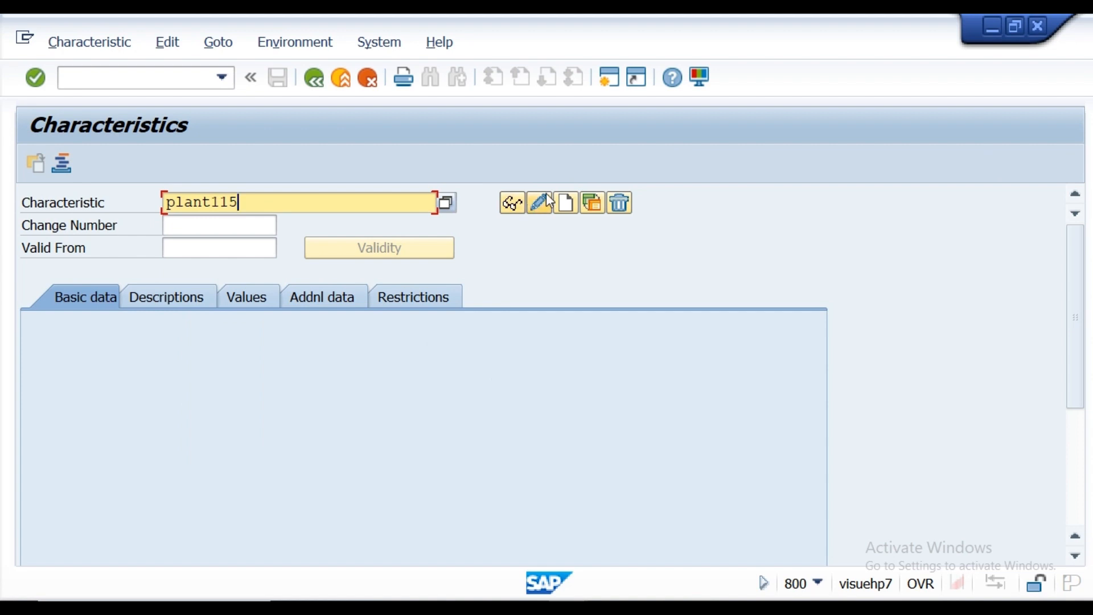
left_click(565, 202)
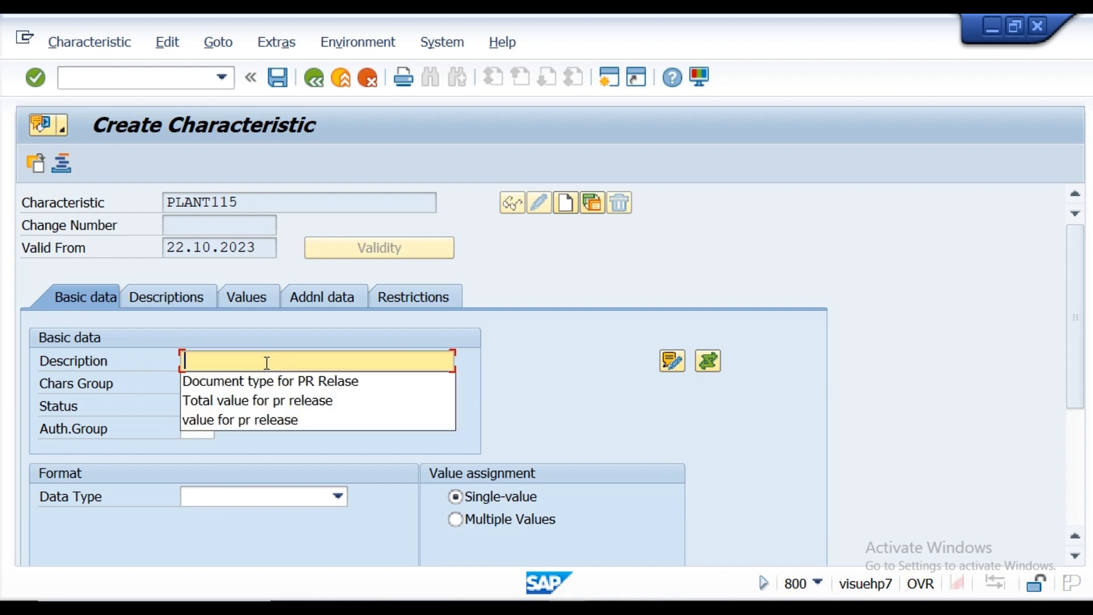
type("Plant")
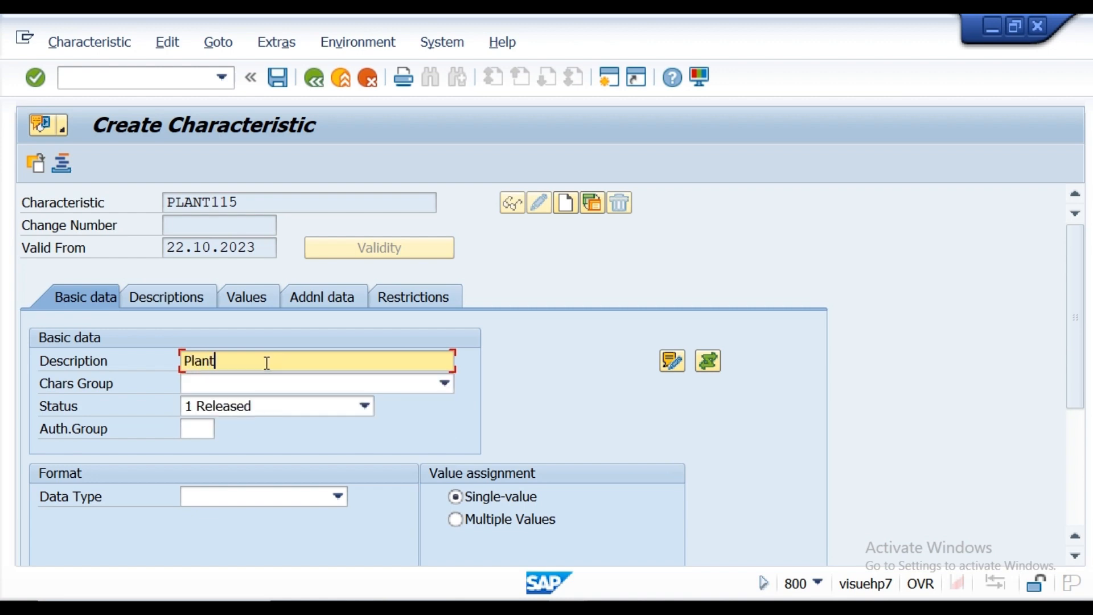
type(" for RP")
left_click(456, 519)
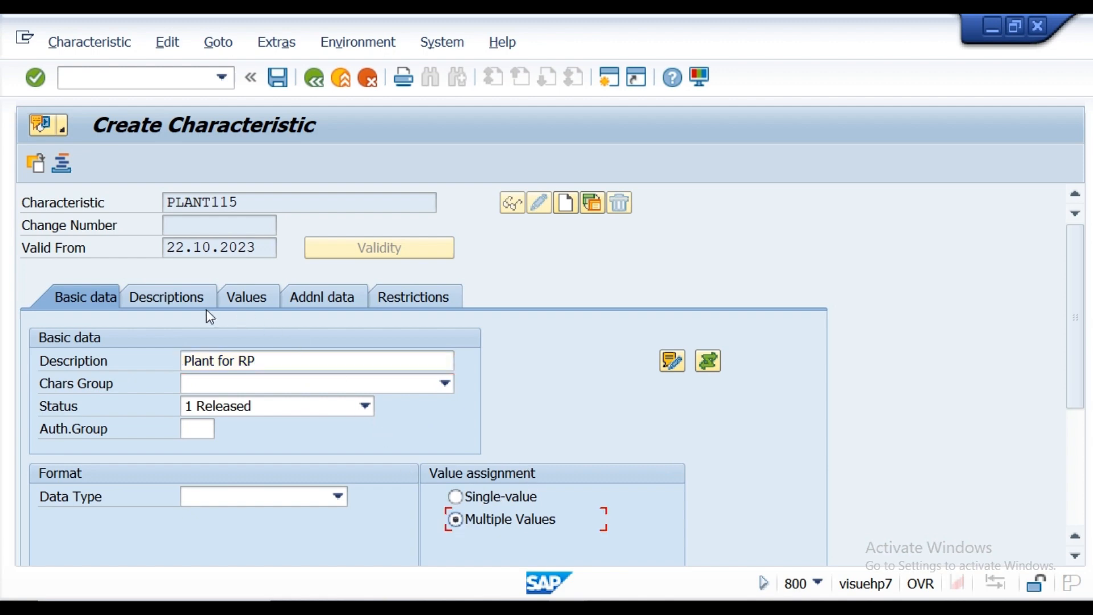
Step: In the additional data of PLANT115, set the reference table name to CEBAN
left_click(301, 300)
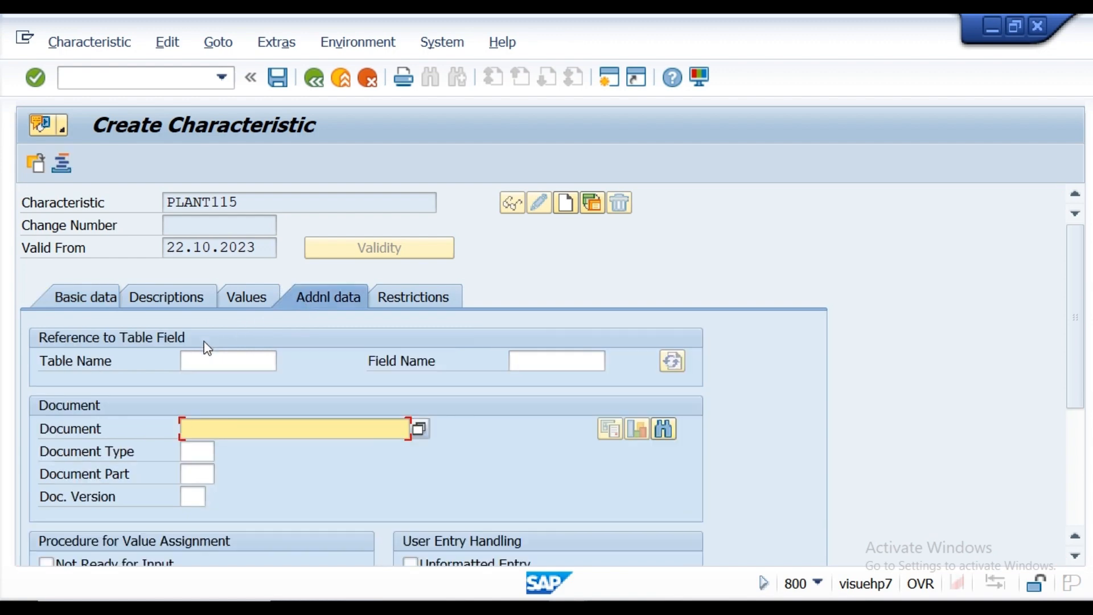
left_click(207, 359)
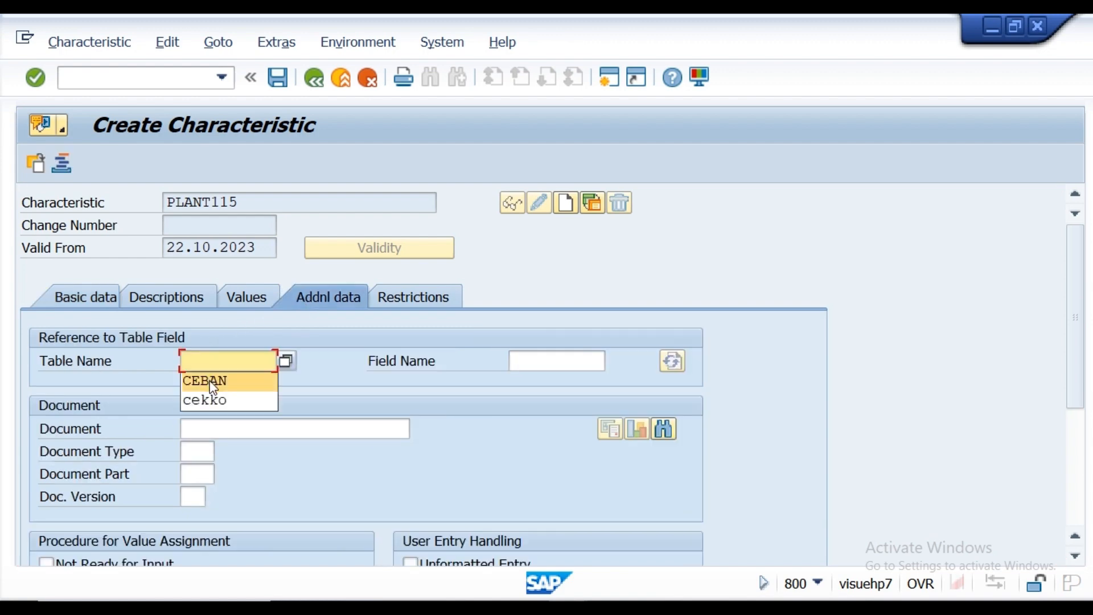
left_click(211, 382)
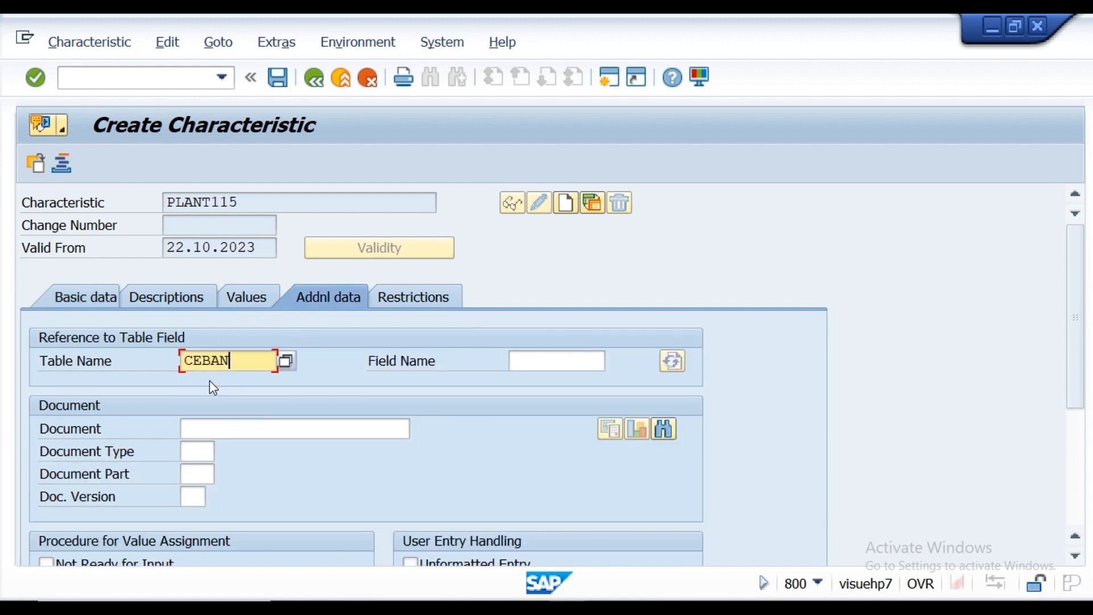
left_click(532, 365)
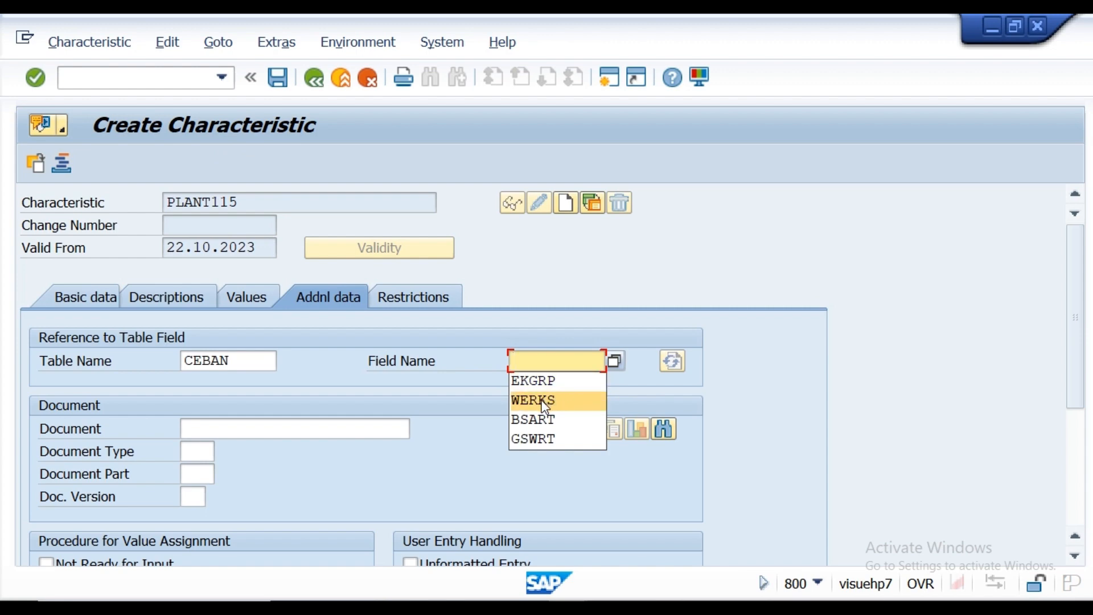
Step: Open transaction SE11 in a new session and display the CEBAN structure
left_click(159, 77)
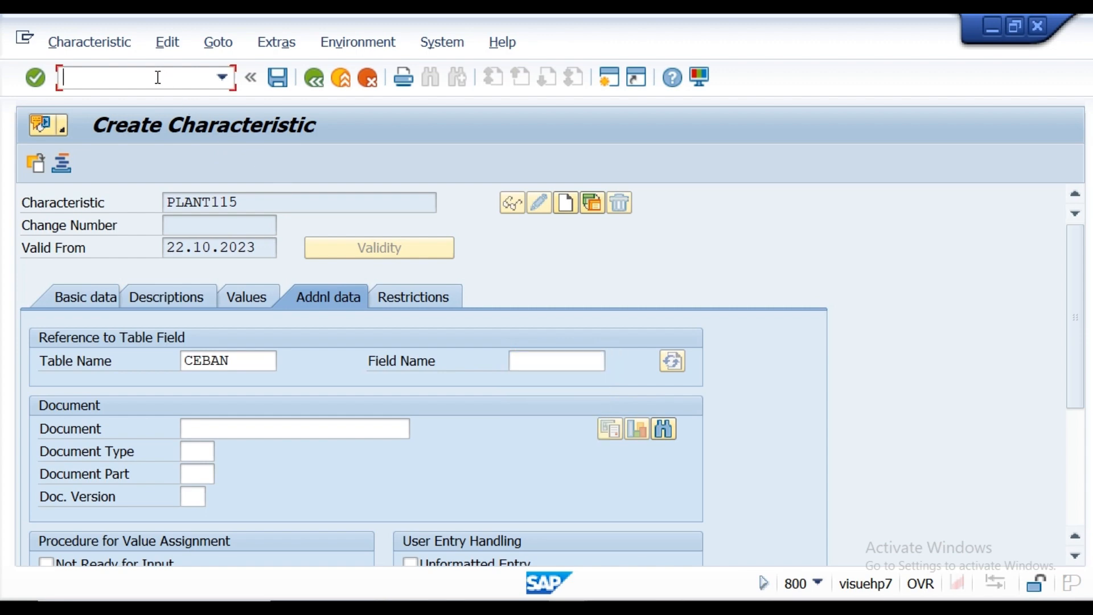
type("/OSE11")
key("Return")
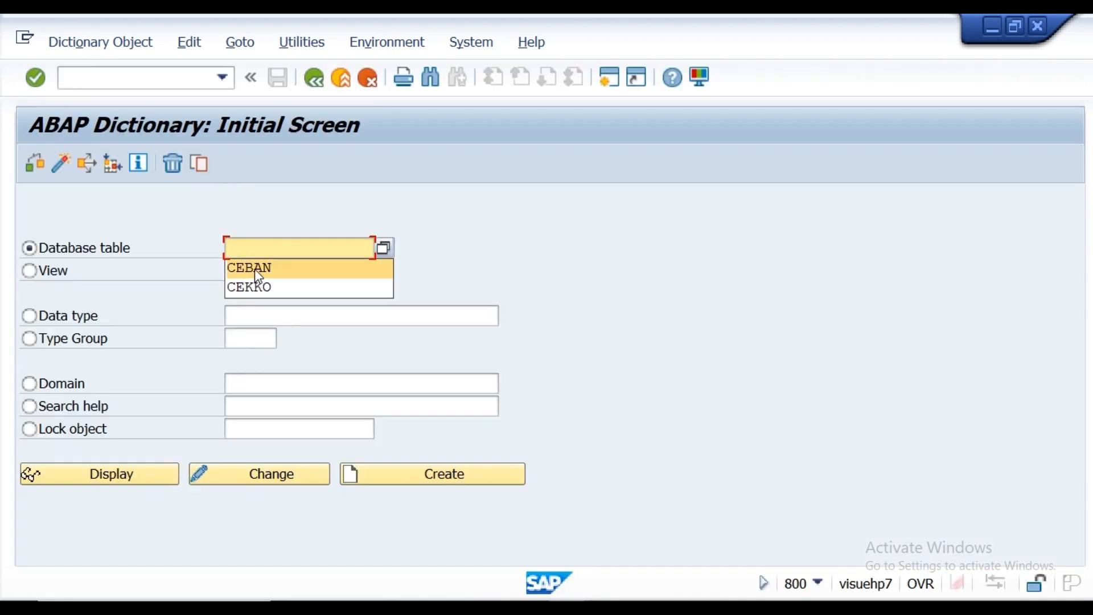
left_click(254, 269)
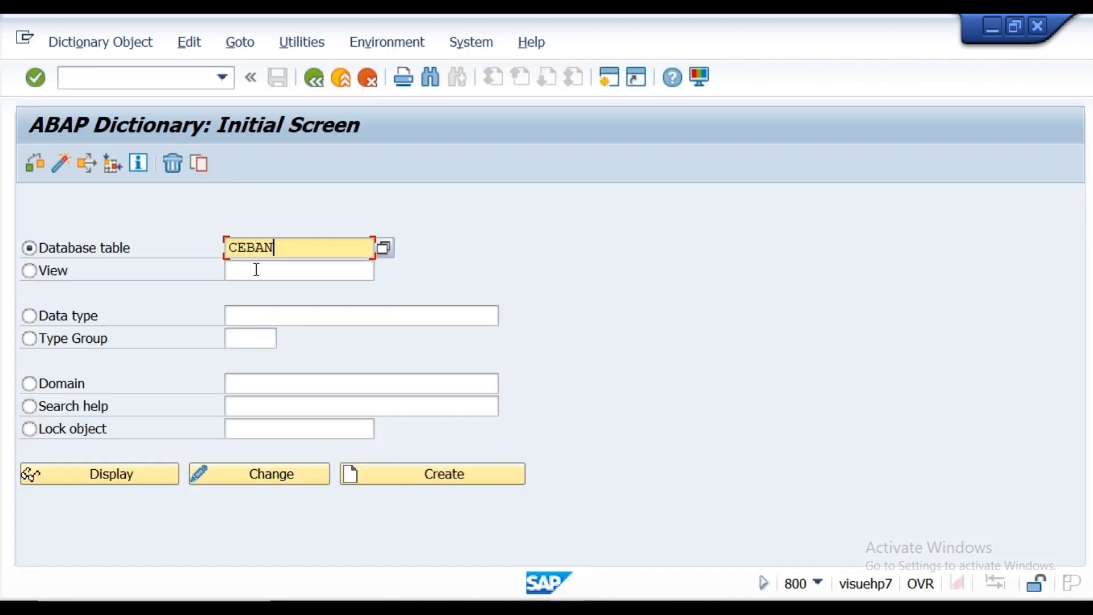
left_click(131, 479)
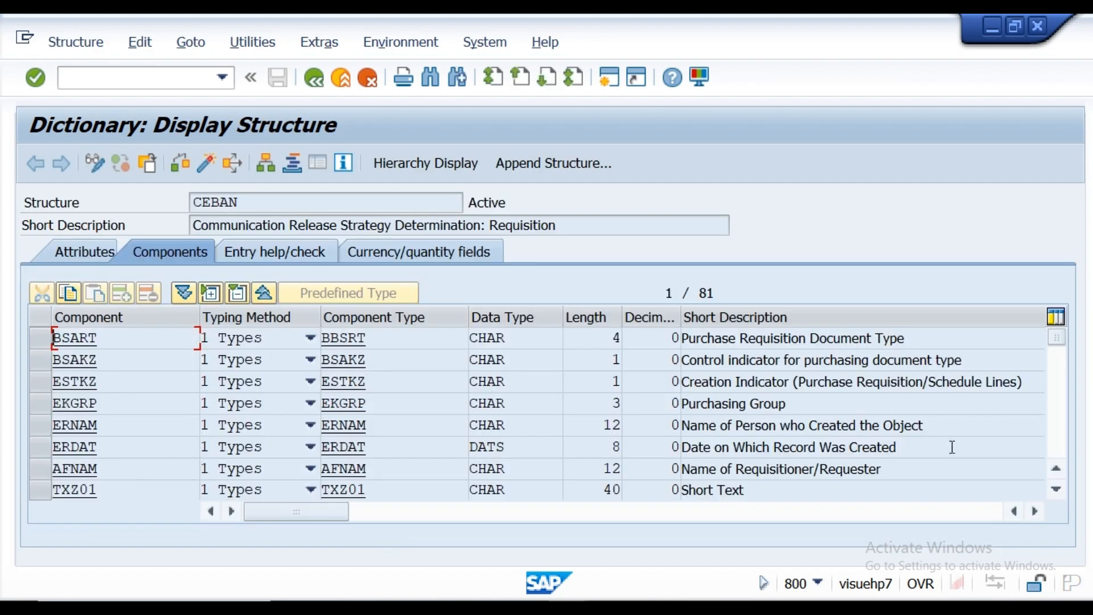
Step: Locate the Plant component WERKS among the CEBAN components and return to the Field Name entry of characteristic PLANT115
left_click(1056, 489)
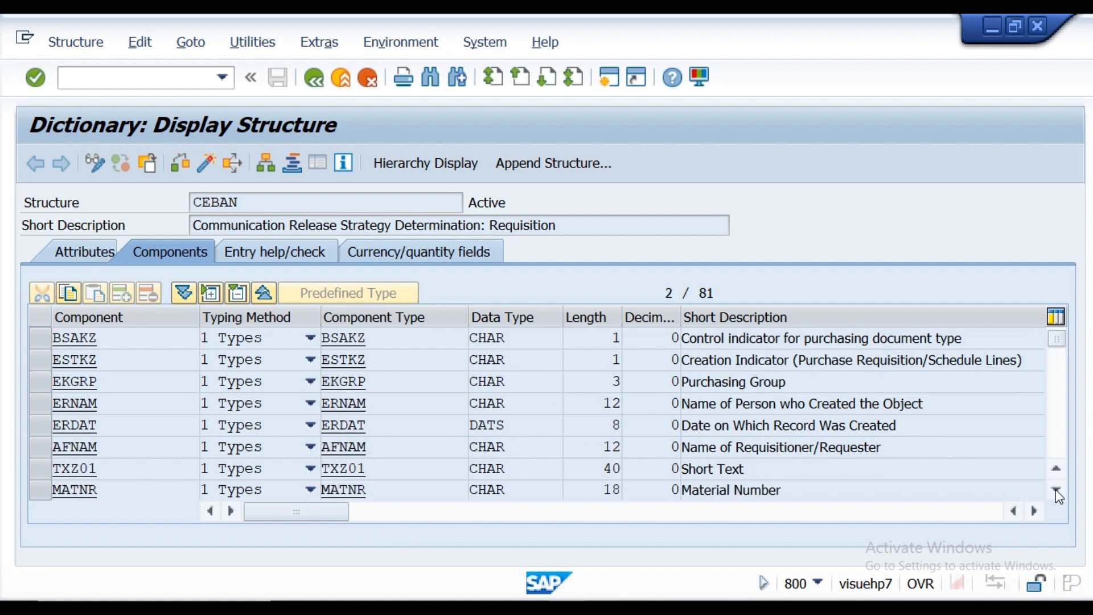
left_click(1056, 489)
left_click(1056, 490)
left_click(1055, 489)
left_click(1055, 489)
left_click(1056, 489)
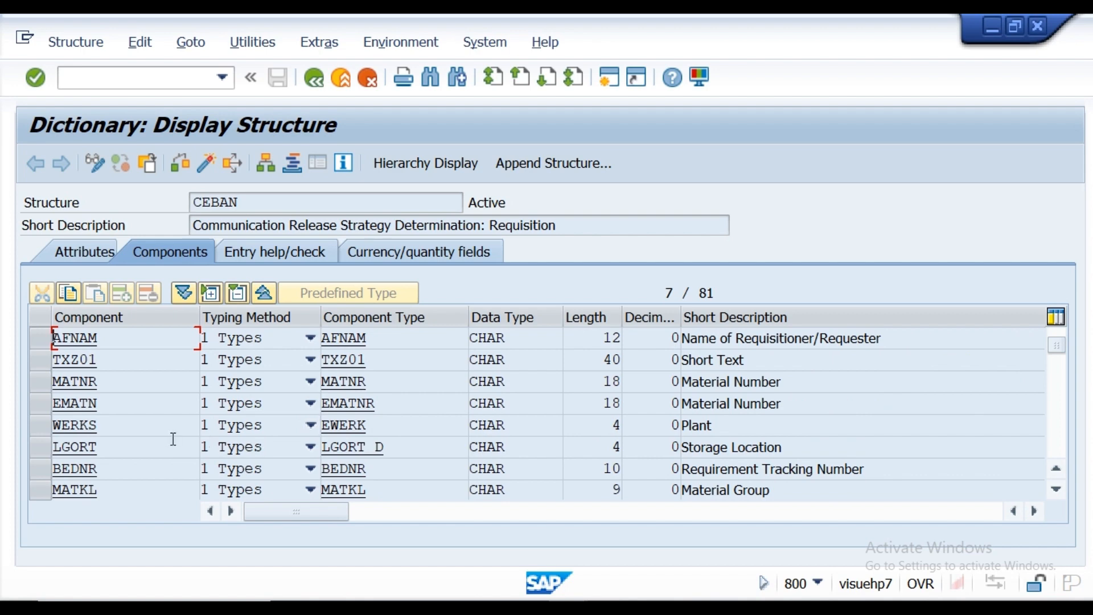
left_click(41, 426)
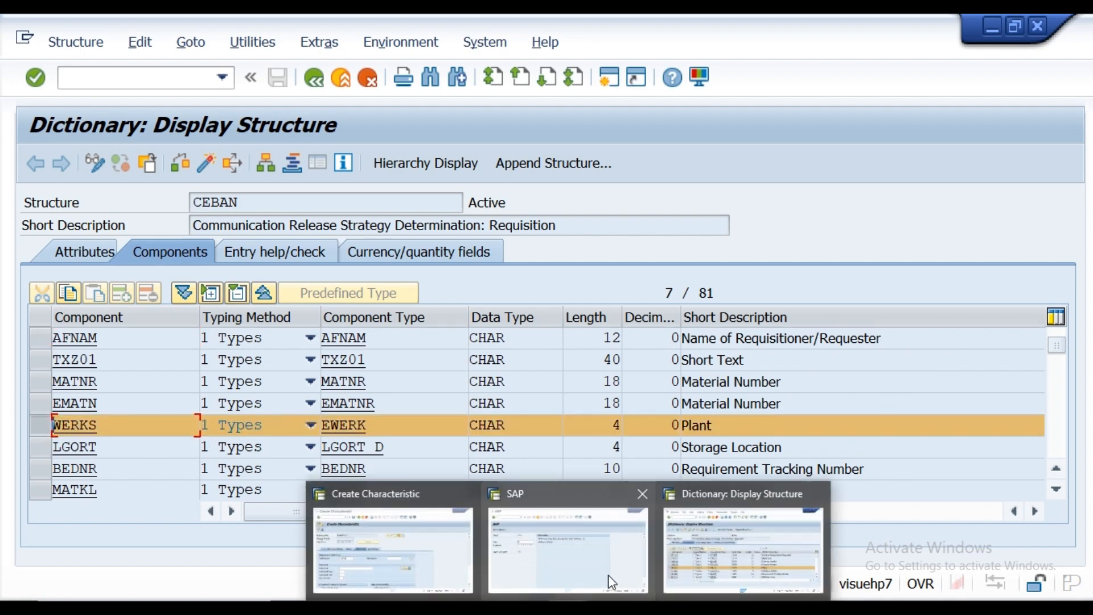
left_click(424, 549)
left_click(528, 364)
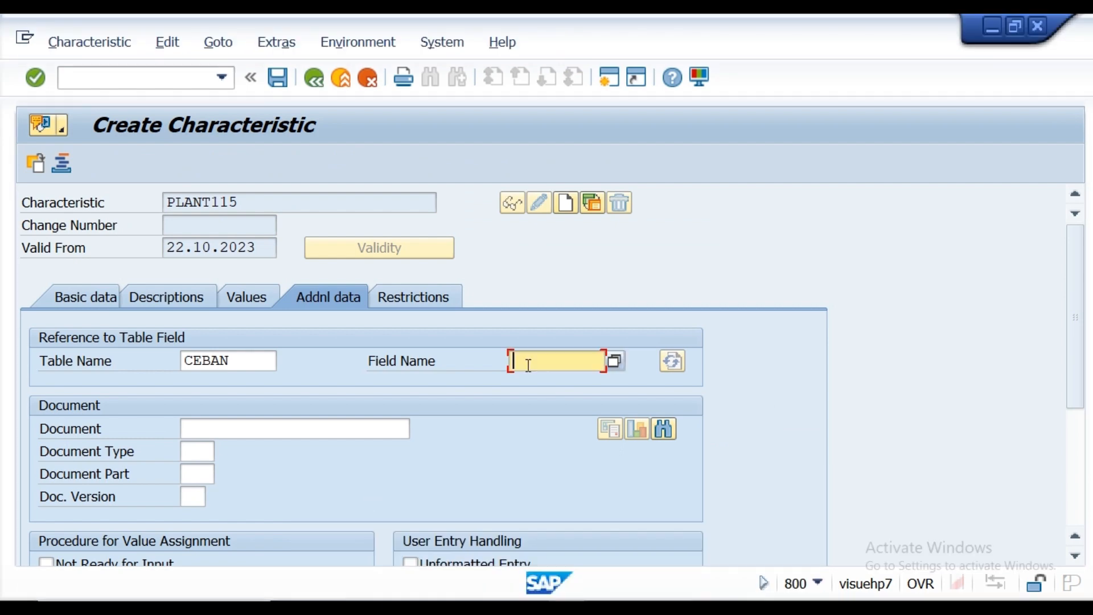
type("plant115")
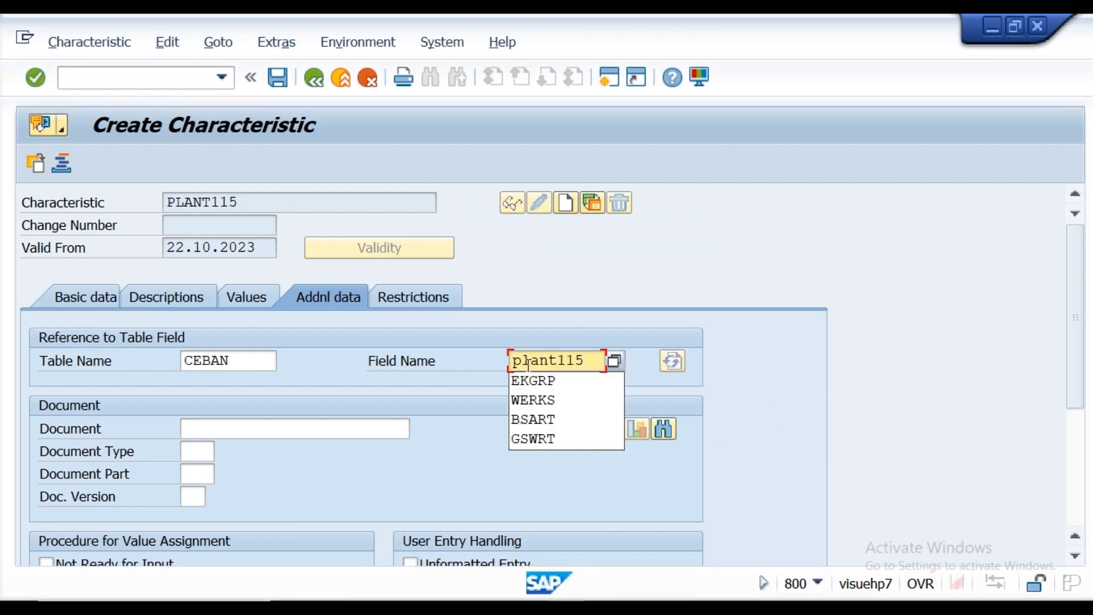
key("BackSpace")
key("BackSpace")
key("BackSpace")
key("BackSpace")
key("BackSpace")
key("BackSpace")
key("BackSpace")
key("BackSpace")
Step: Set the reference field name to WERKS and accept the format data from the ABAP dictionary
left_click(534, 400)
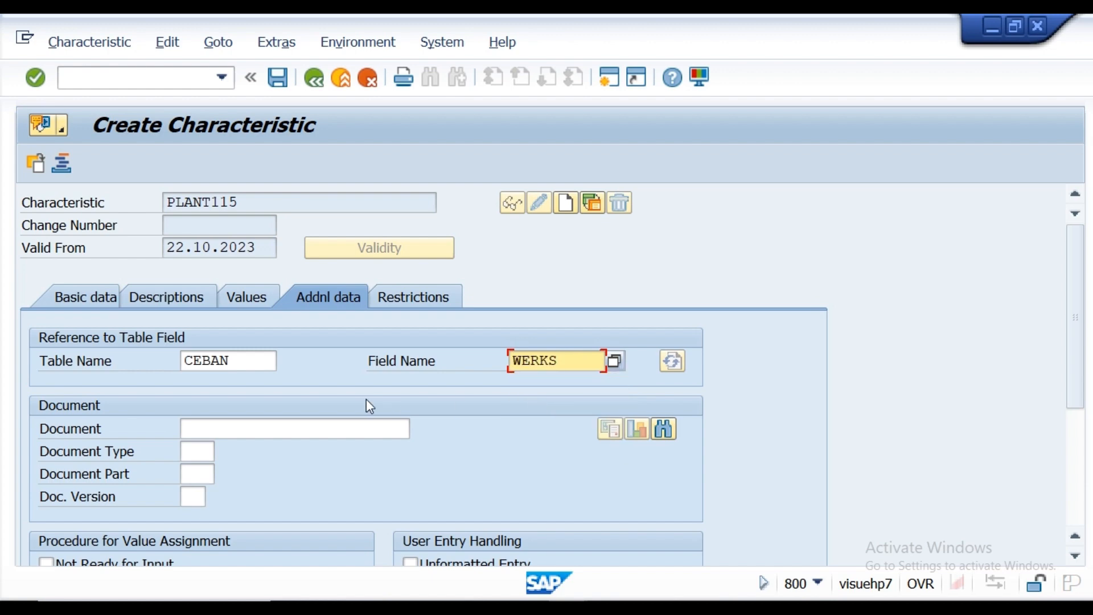
left_click(36, 82)
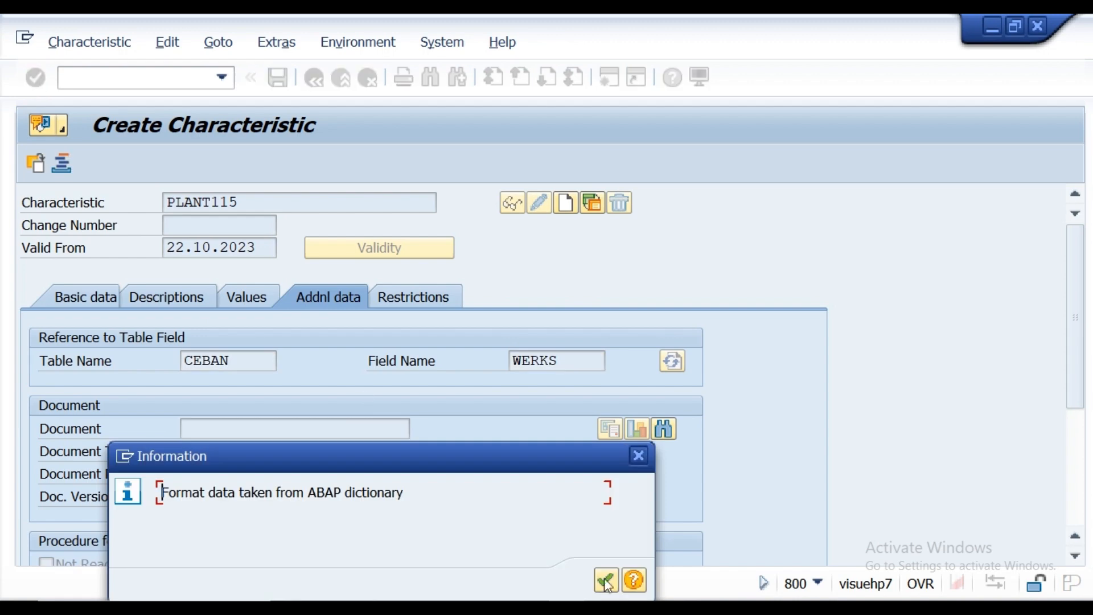
left_click(602, 578)
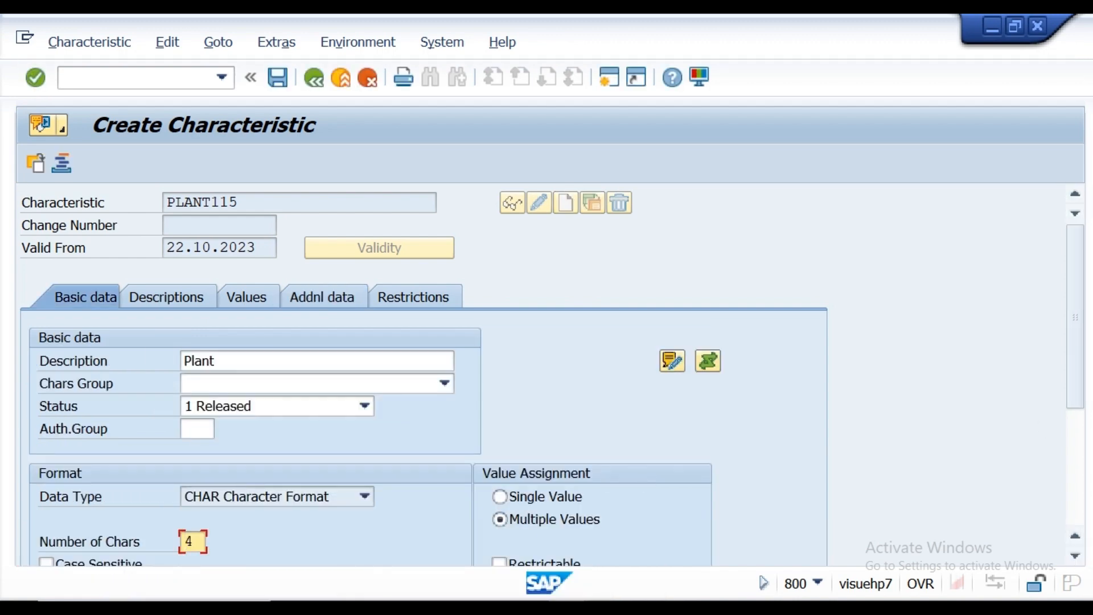
Step: Review the basic data and allowed values of PLANT115 and check the PR Release value notes in Notepad
scroll(1074, 380, "down", 5)
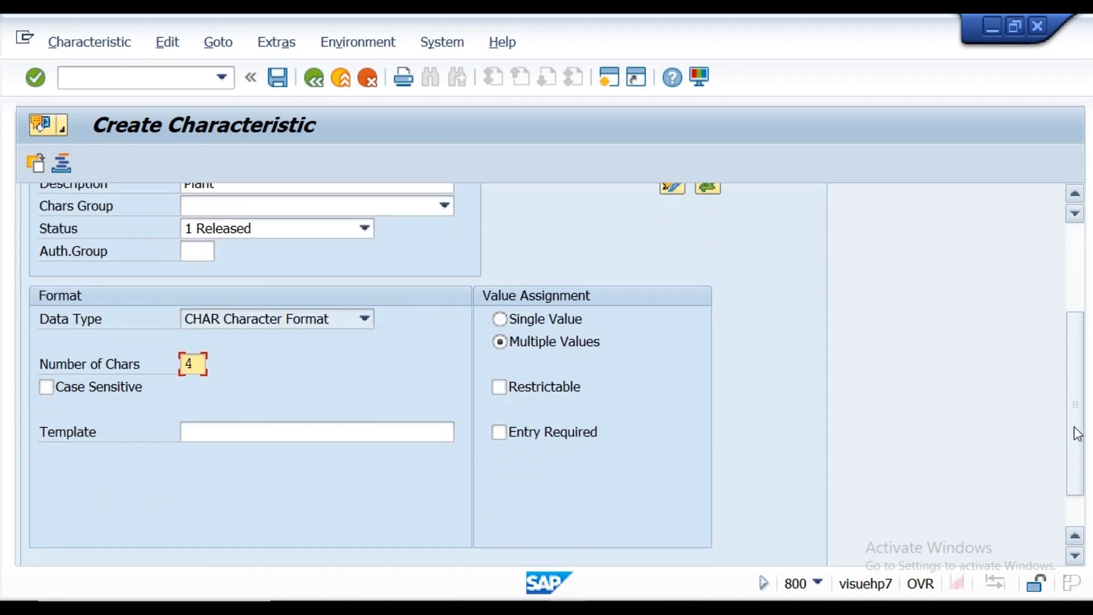
scroll(1076, 273, "up", 5)
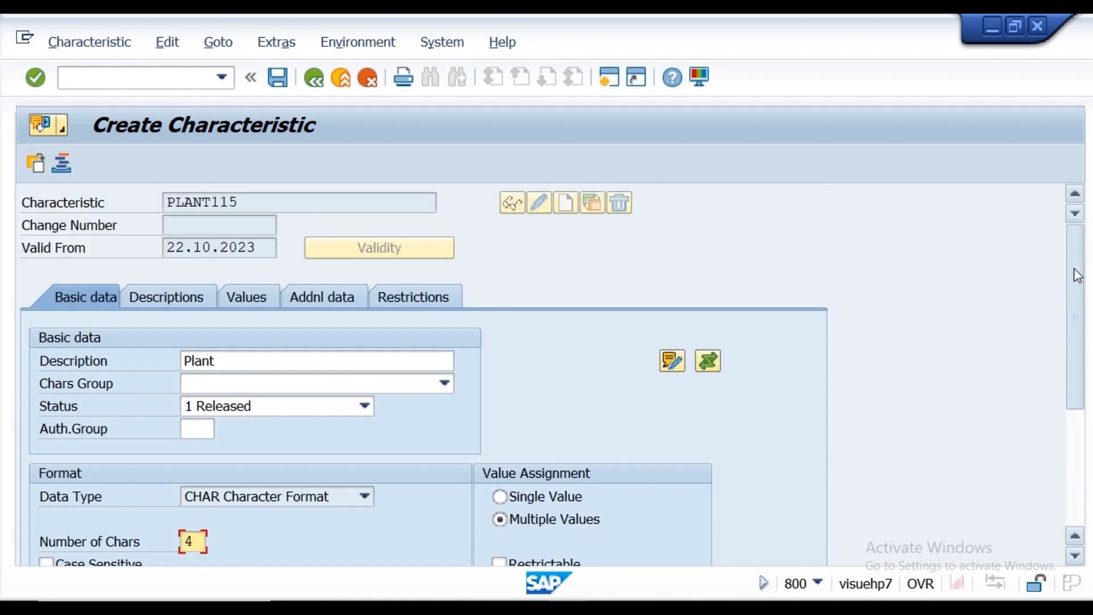
left_click(246, 299)
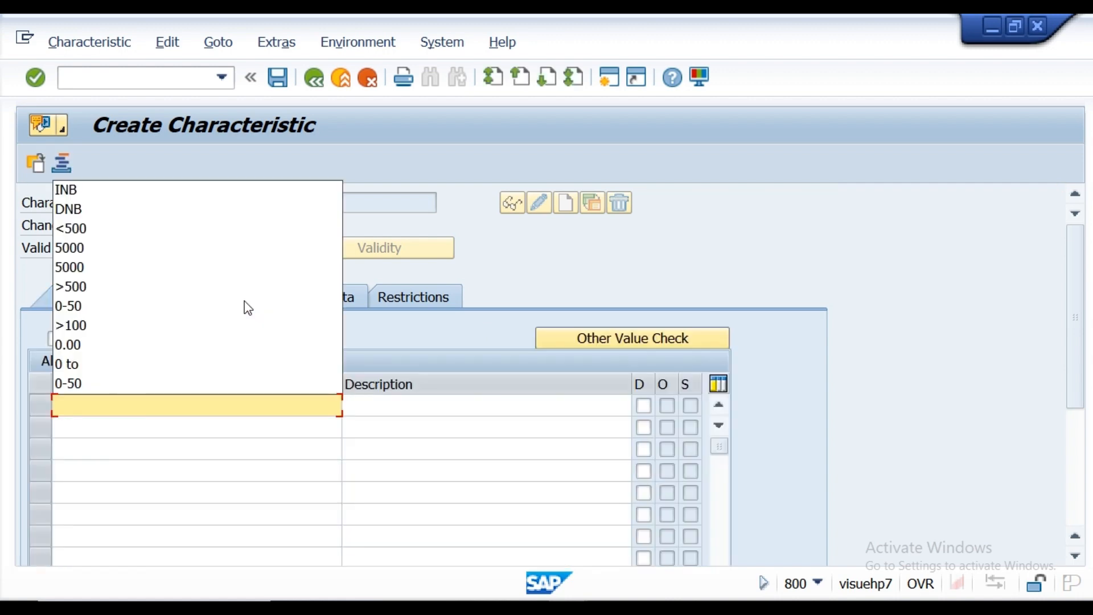
left_click(433, 334)
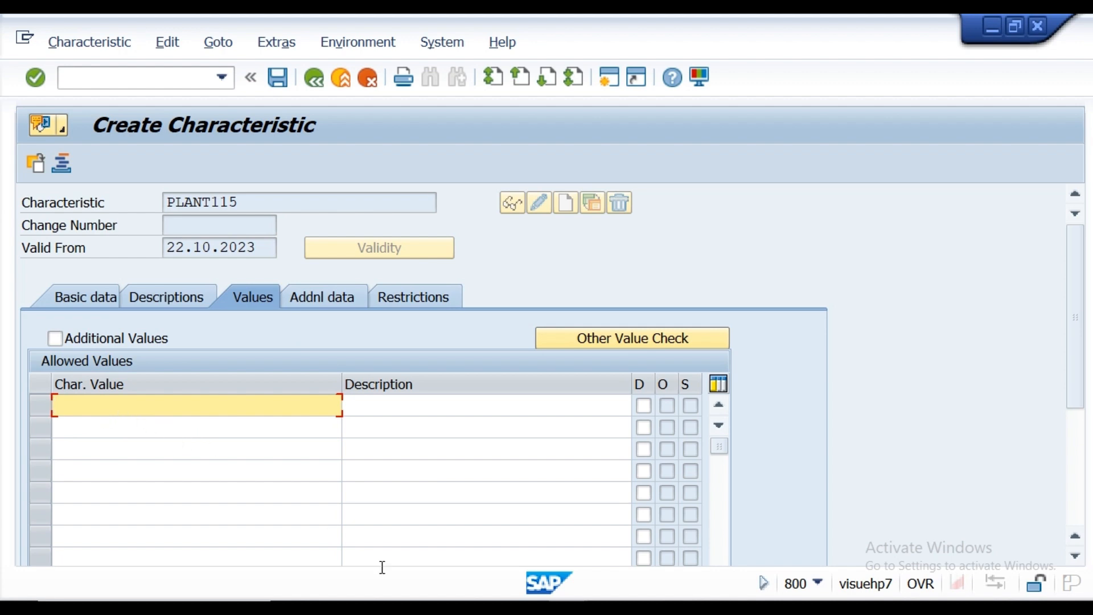
left_click(137, 608)
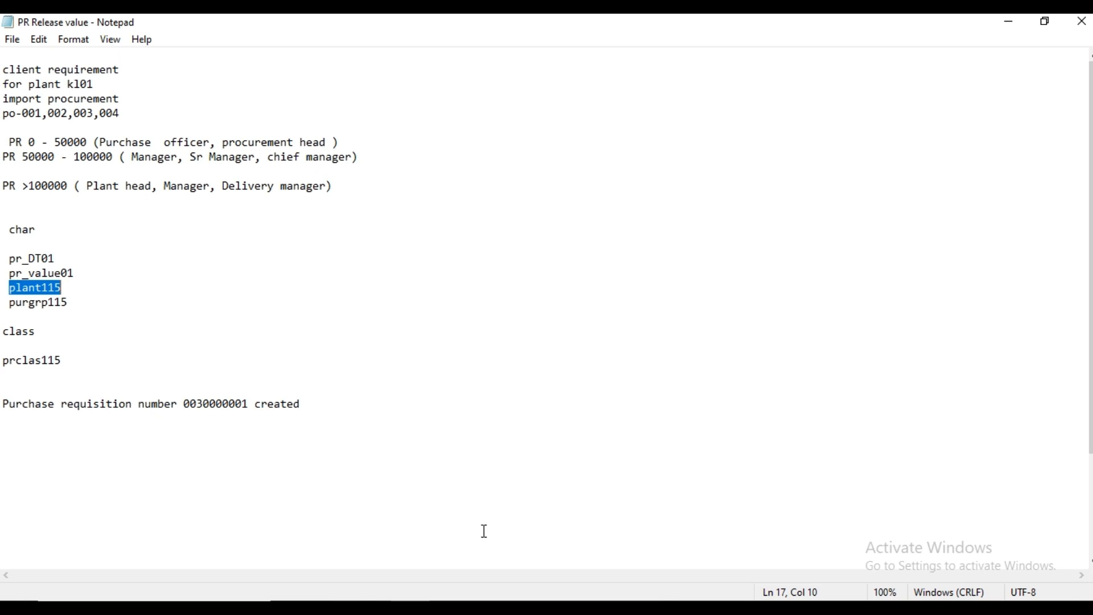
left_click(568, 608)
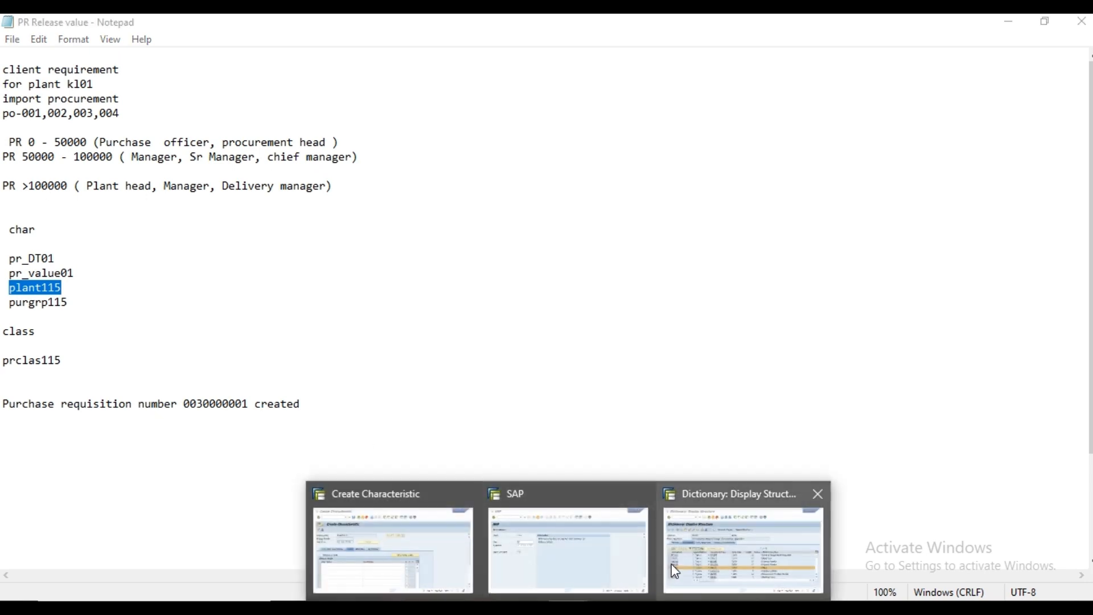
left_click(401, 547)
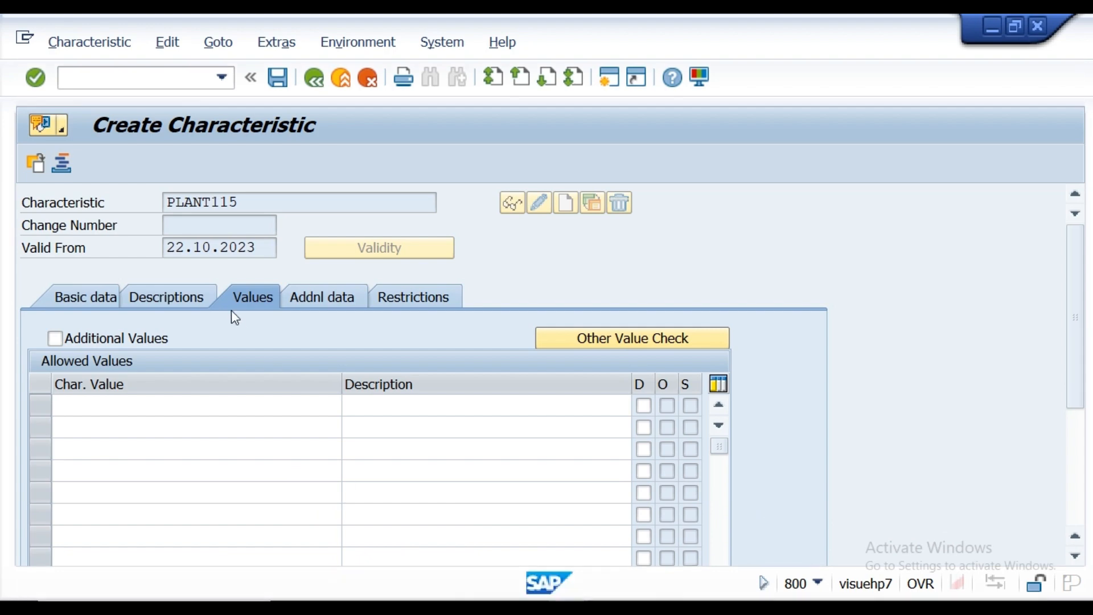
Step: Save the characteristic PLANT115 with its allowed values left empty
left_click(38, 83)
left_click(279, 82)
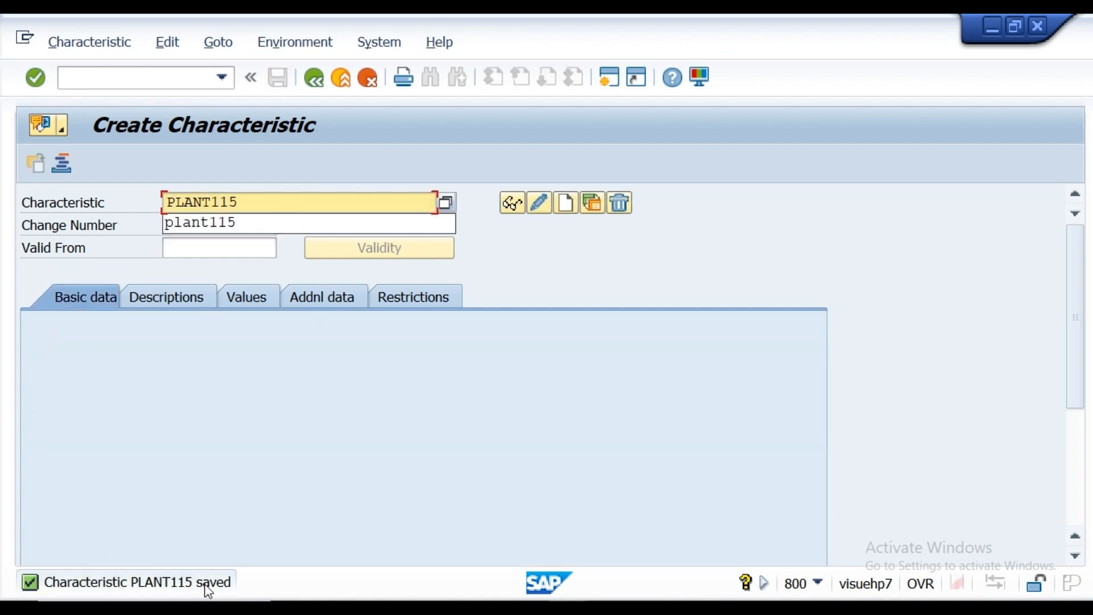
Step: Copy the characteristic name purgrp115 from the PR Release value notes in Notepad and return to SAP
left_click(363, 607)
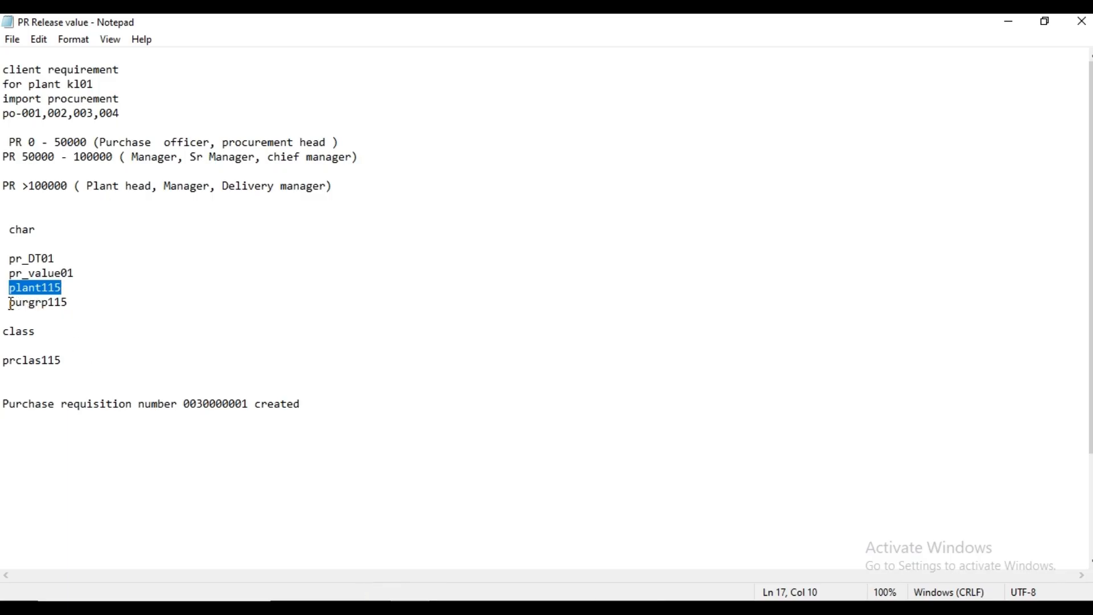
left_click_drag(10, 304, 81, 310)
key("ctrl+c")
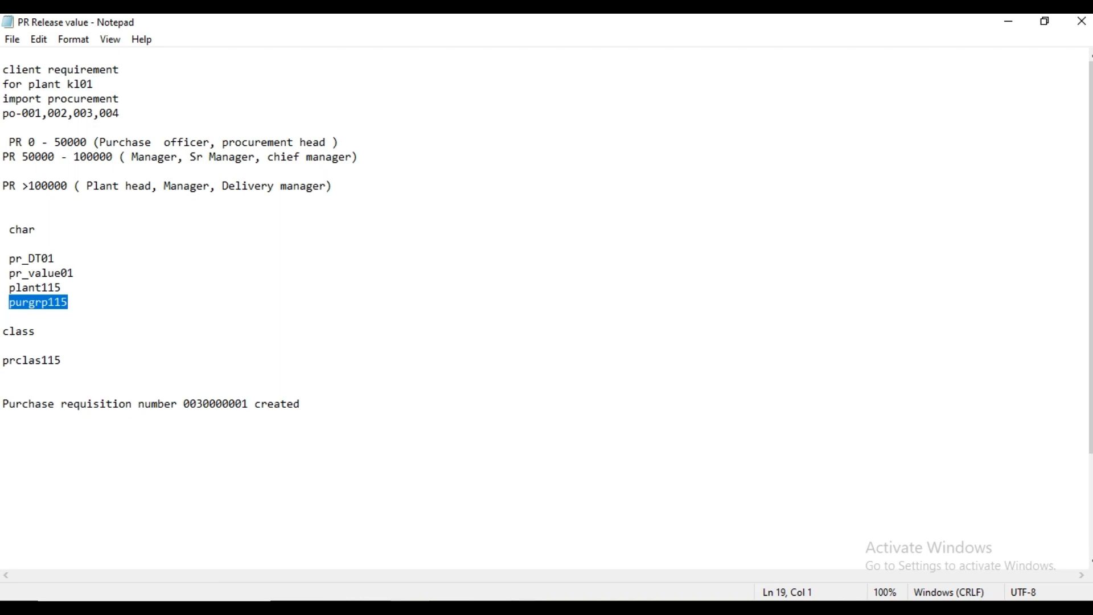
key("alt+Tab")
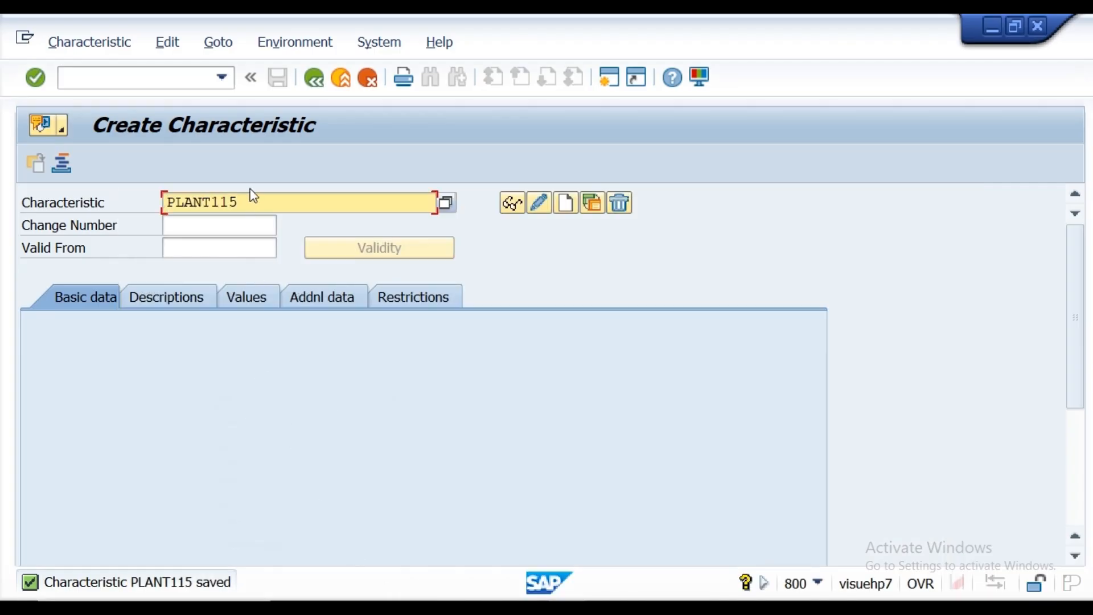
Step: Replace the name in the Characteristic field with purgrp115 and start creating that characteristic
left_click(252, 207)
key("BackSpace")
key("BackSpace")
key("BackSpace")
key("BackSpace")
key("BackSpace")
key("BackSpace")
key("BackSpace")
key("BackSpace")
key("ctrl+v")
key("Return")
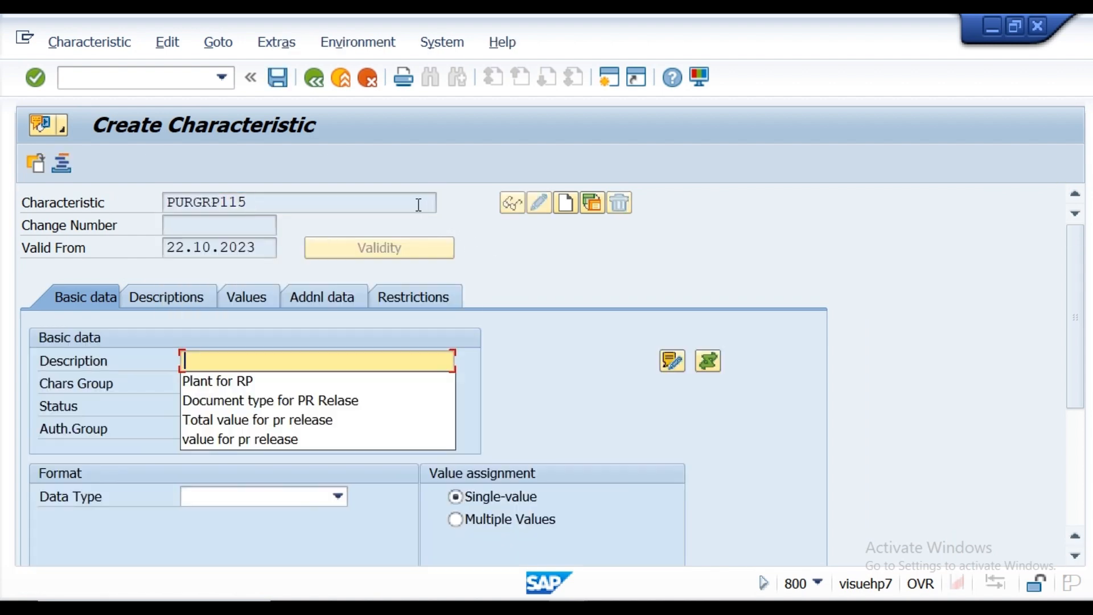
Step: Allow multiple values for characteristic PURGRP115 and enter the description "PG Release procedure"
left_click(458, 521)
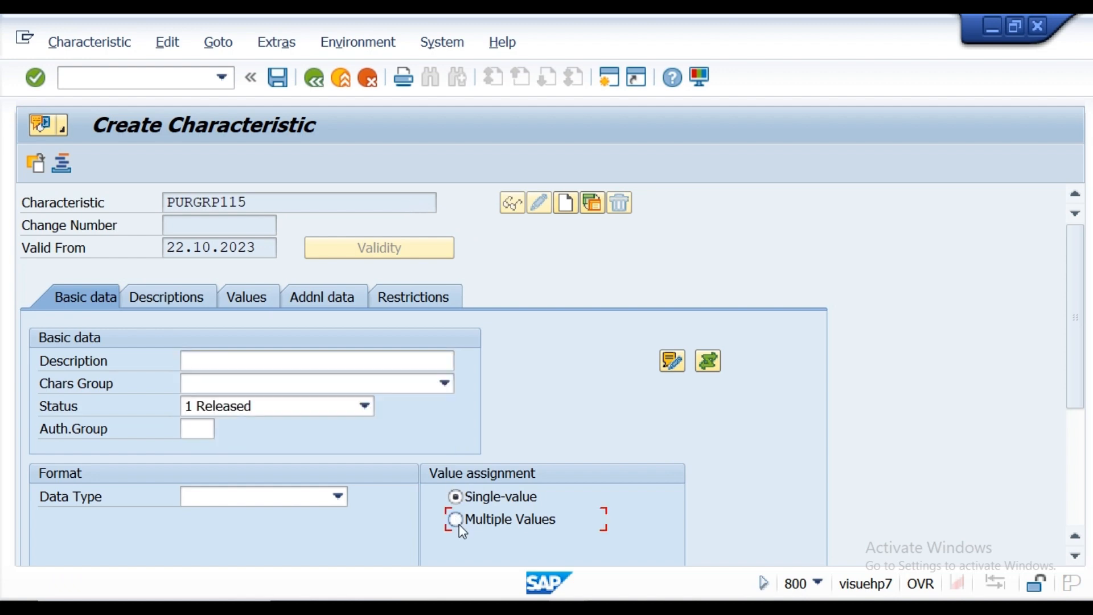
left_click(219, 362)
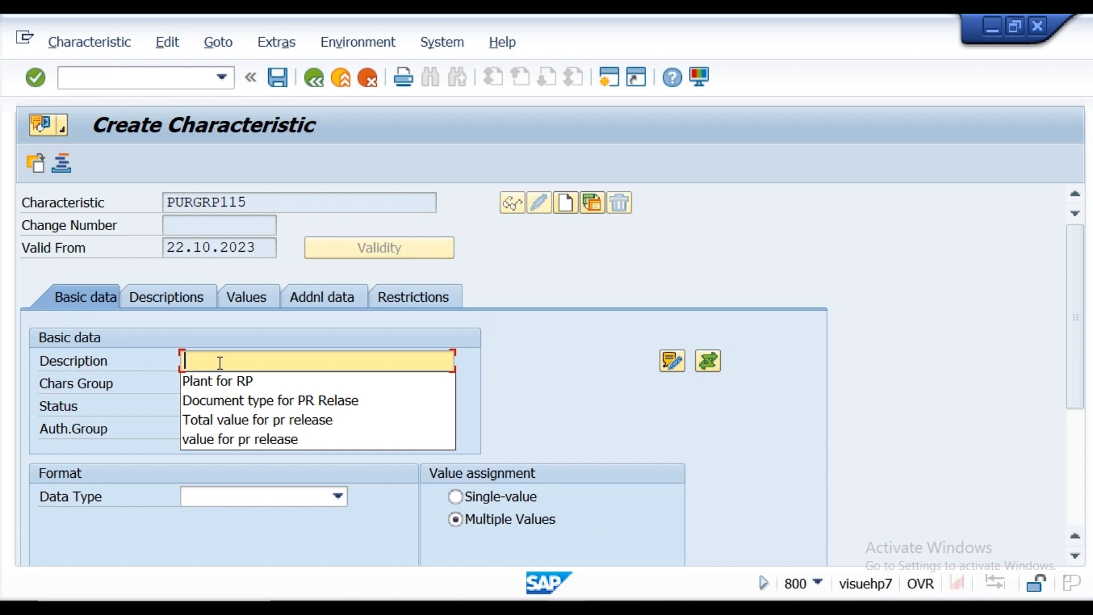
type("P")
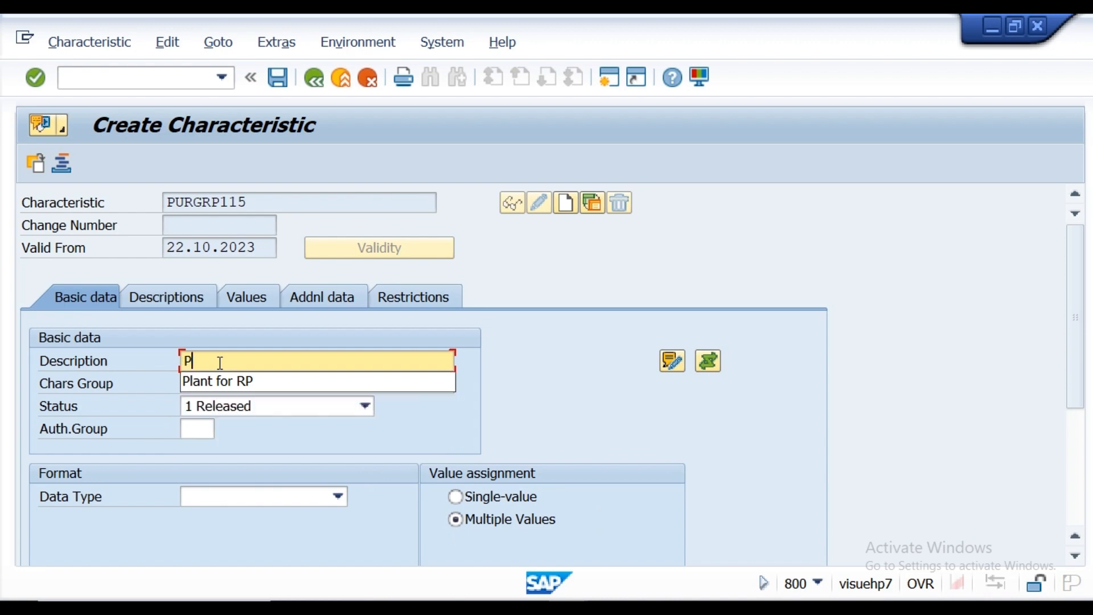
type("G")
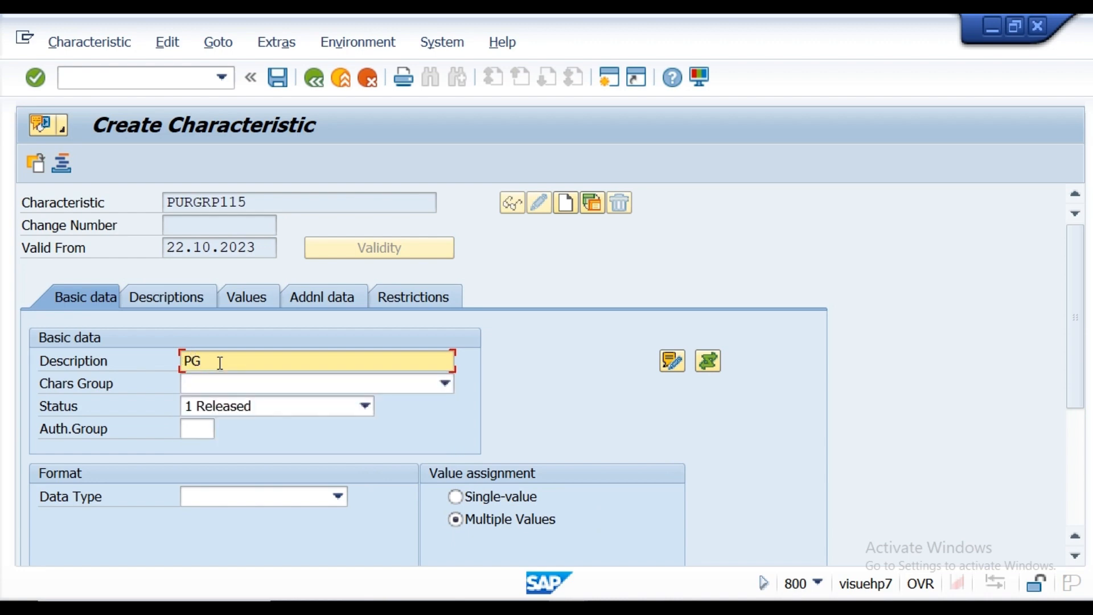
type(" RP")
key("BackSpace")
key("BackSpace")
type("Release procedure")
Step: Reference PURGRP115 to table CEBAN and field EKGRP in its additional data
left_click(329, 301)
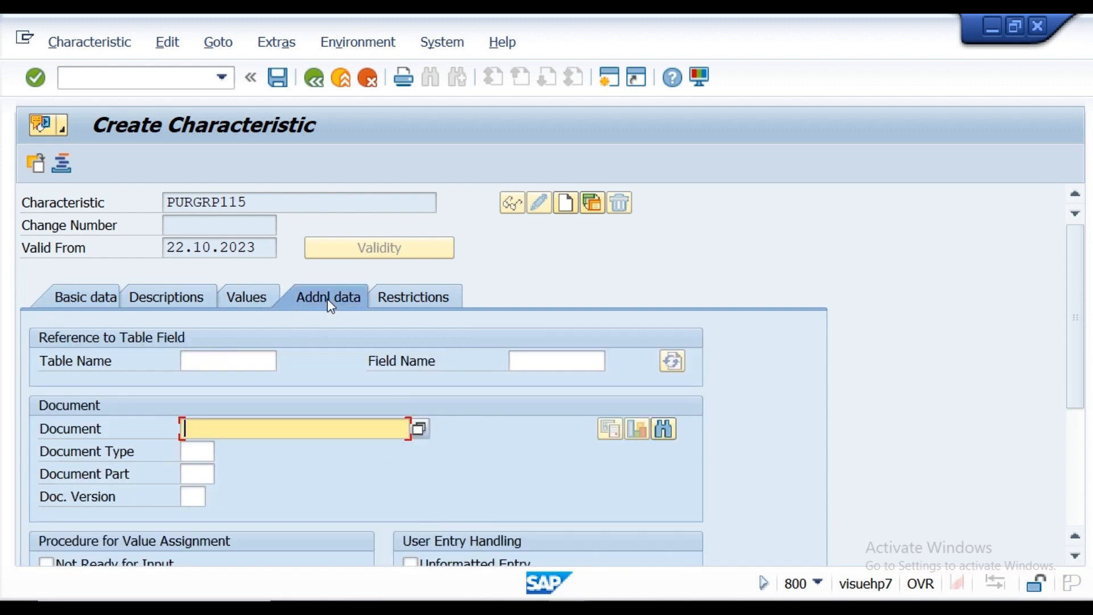
left_click(234, 361)
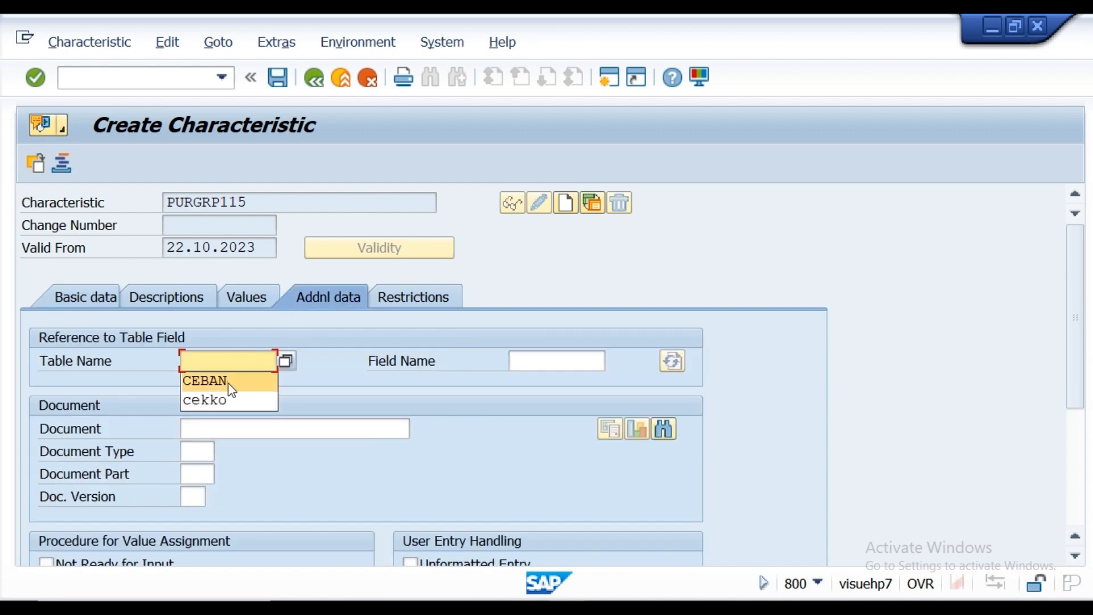
left_click(230, 381)
left_click(532, 362)
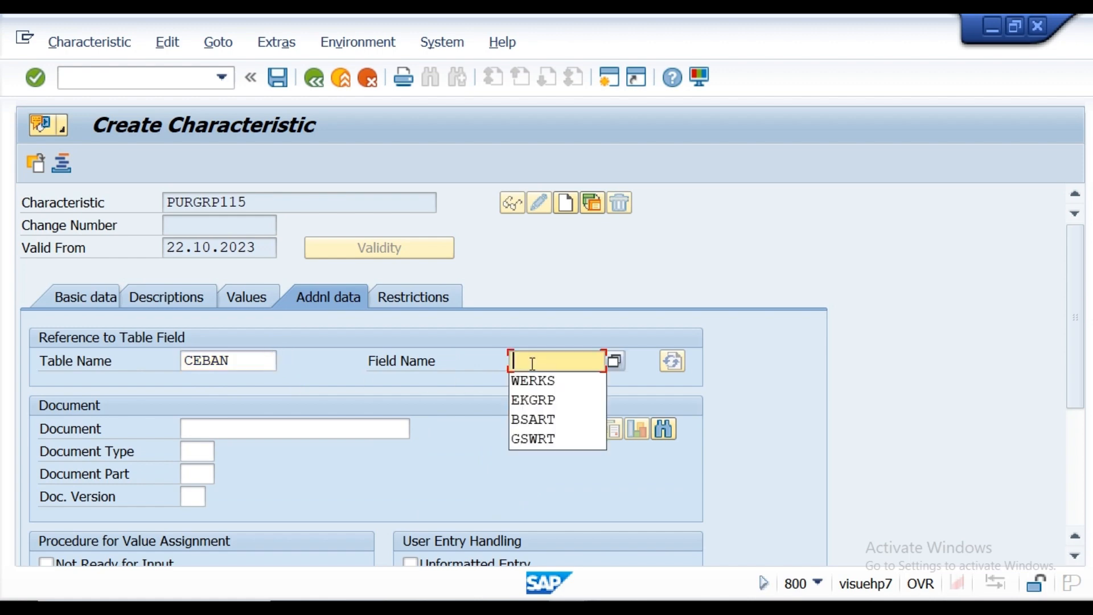
left_click(535, 403)
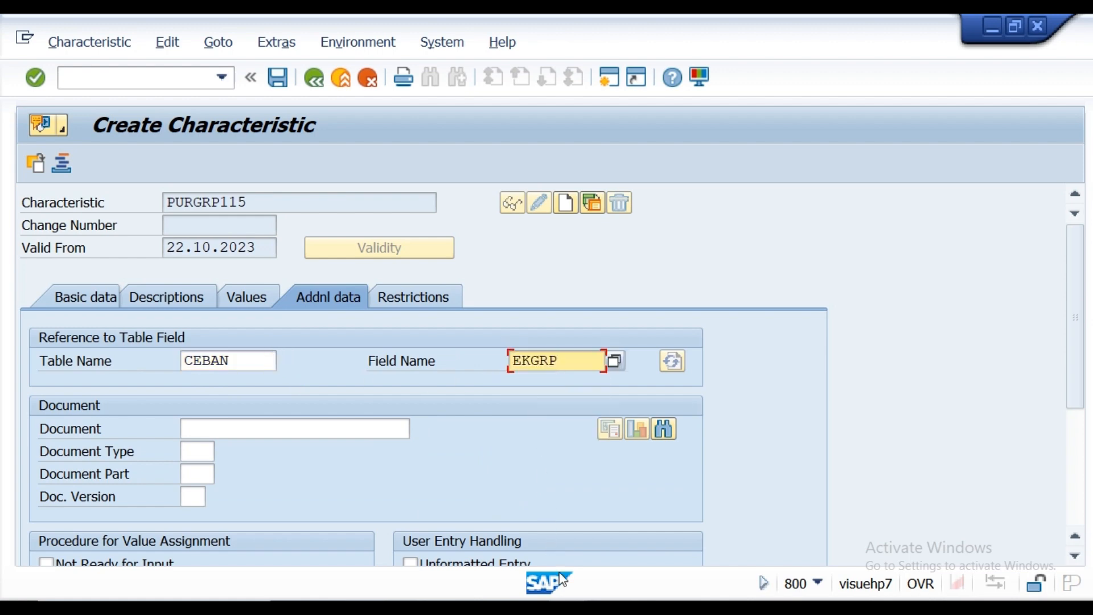
Step: Look up the purchasing group component in the CEBAN structure display and return to the characteristic being created
mouse_move(568, 608)
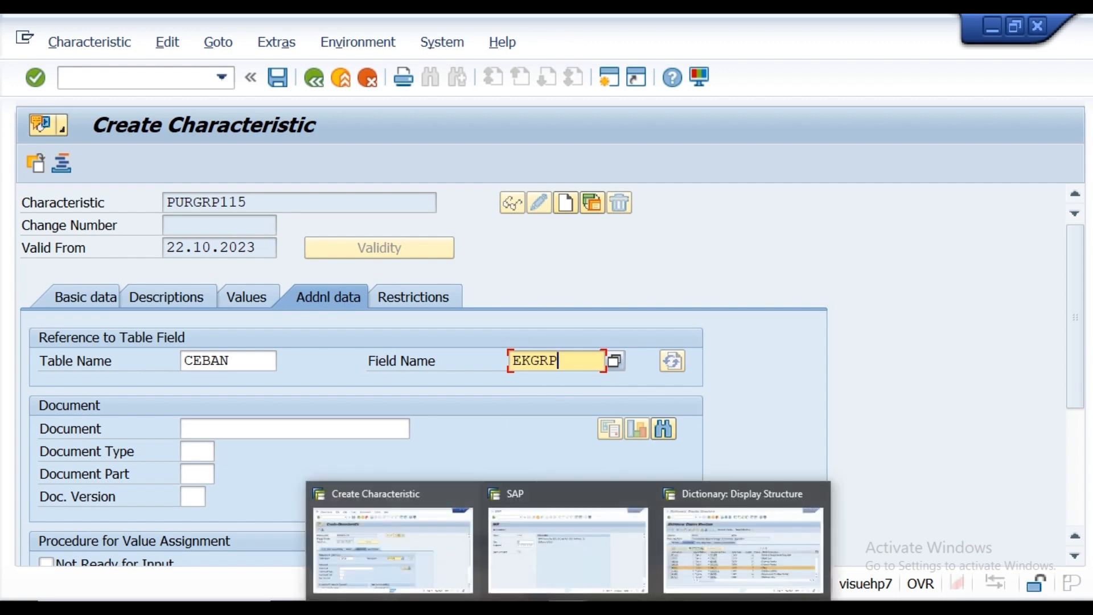
left_click(702, 578)
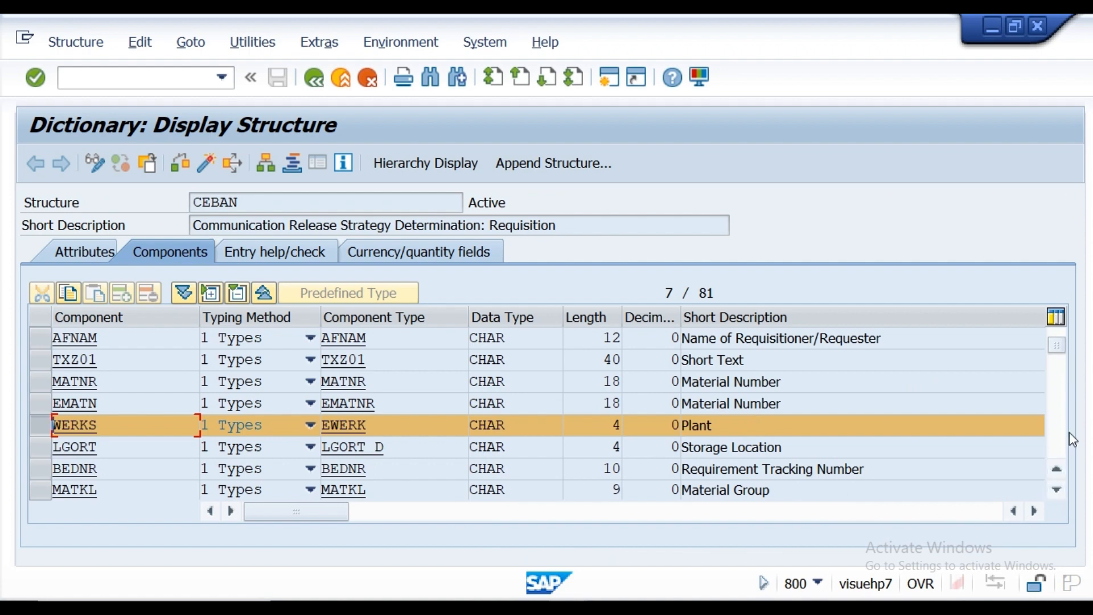
left_click(1056, 467)
left_click(1056, 467)
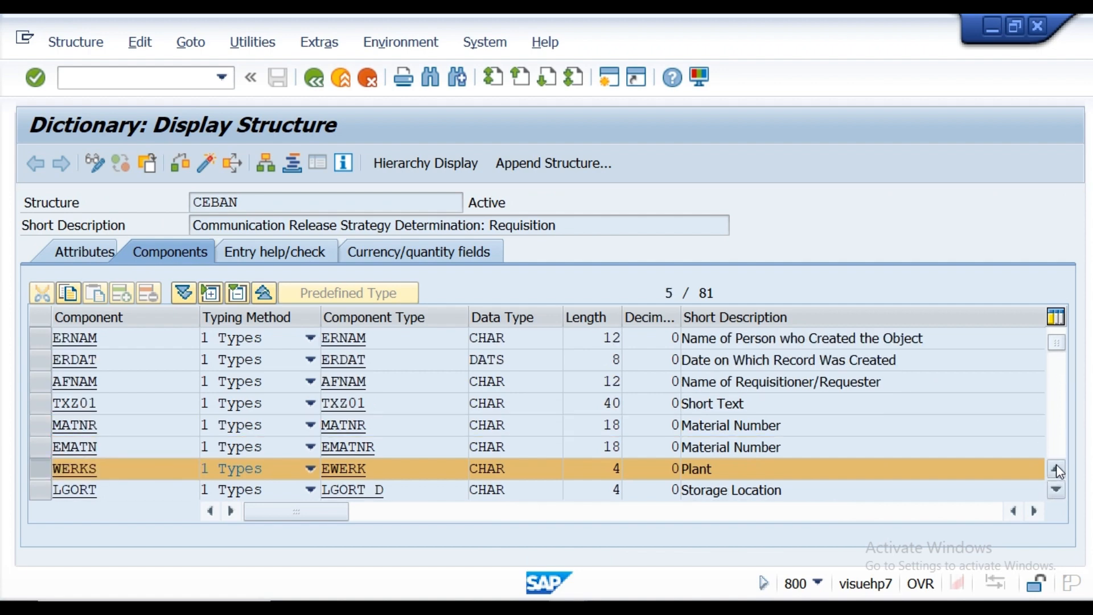
left_click(1056, 467)
left_click(1056, 467)
double_click(1056, 467)
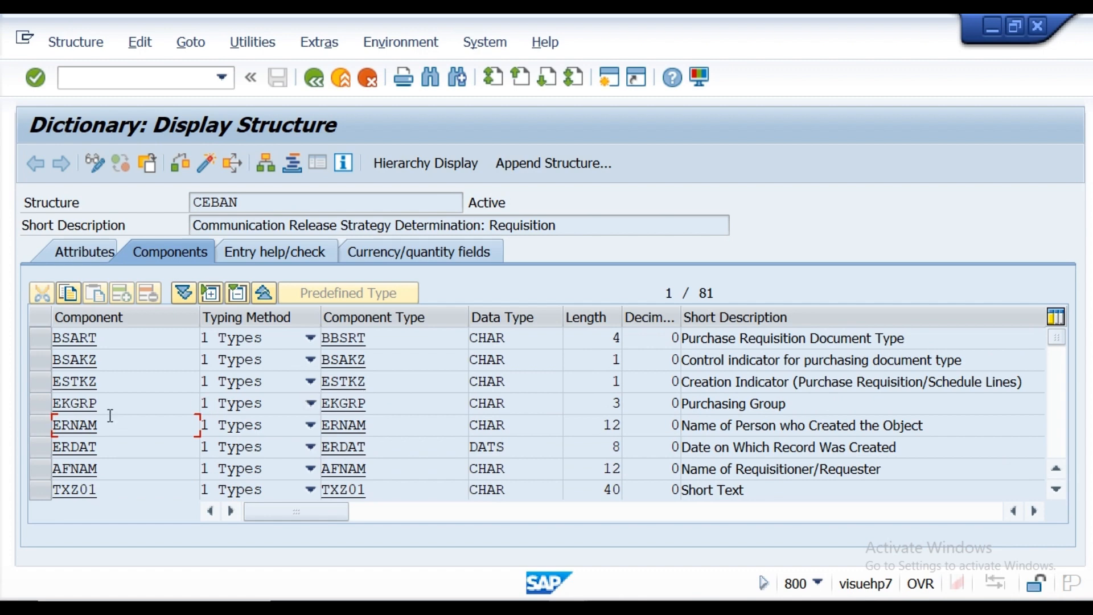
left_click(40, 401)
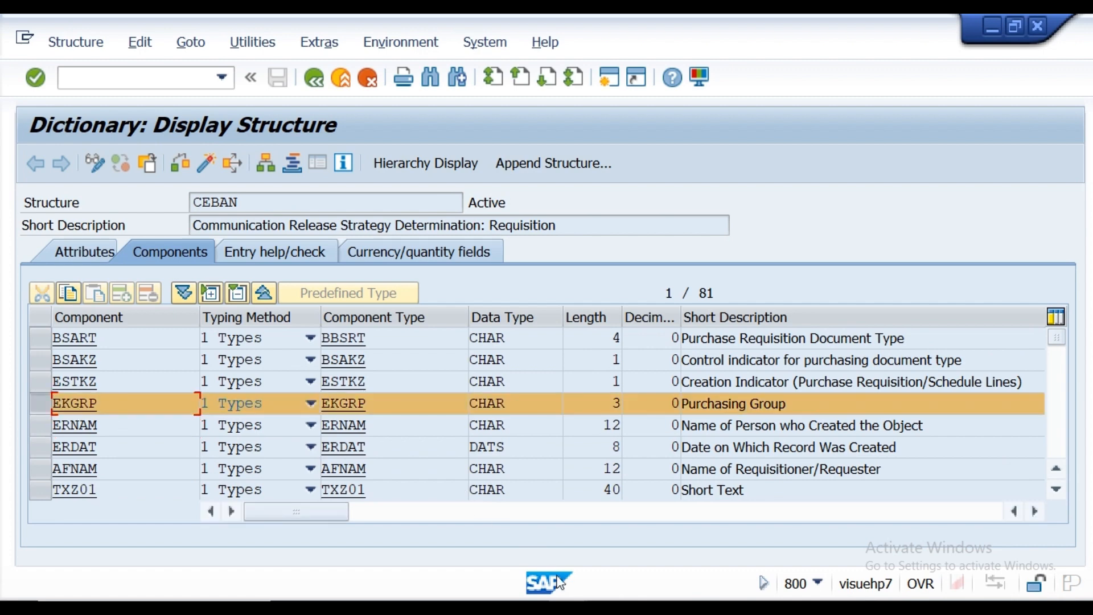
mouse_move(568, 605)
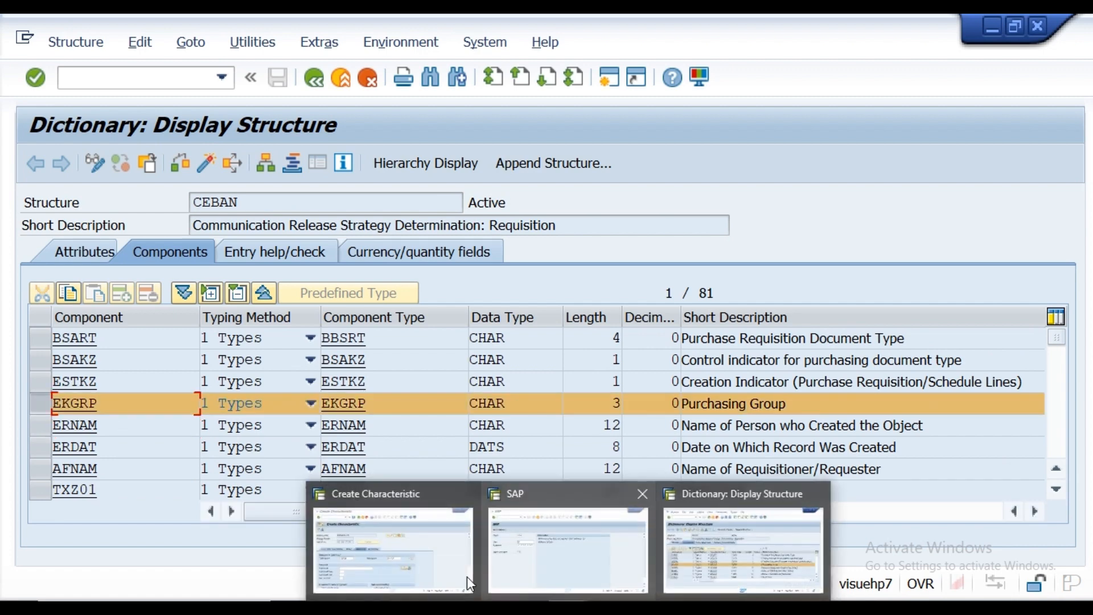
left_click(433, 571)
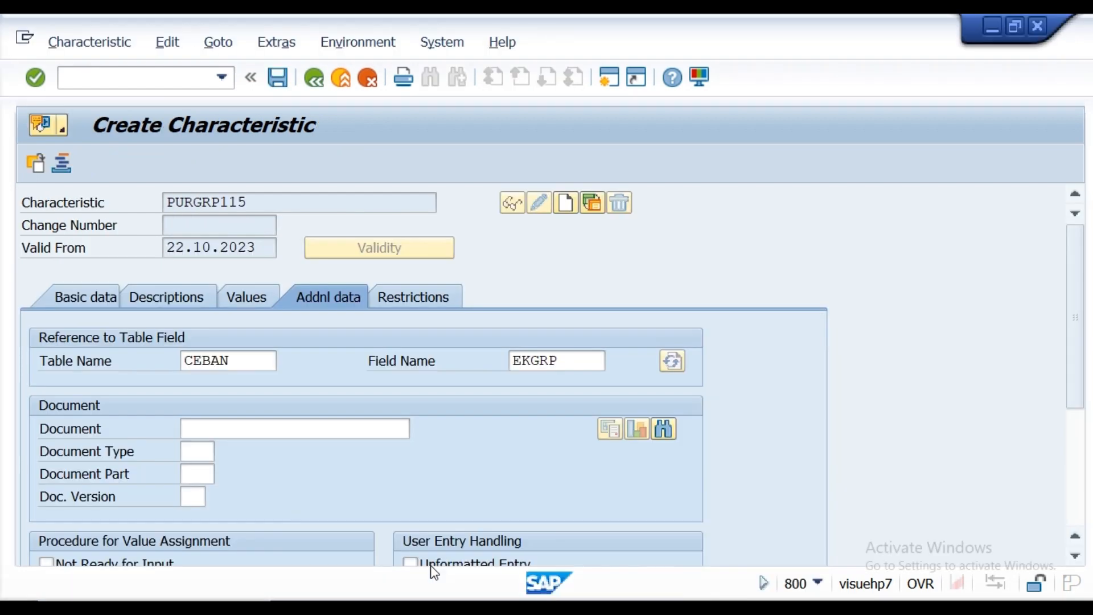
Step: Adopt the ABAP dictionary format data for the referenced field and save characteristic PURGRP115
left_click(35, 78)
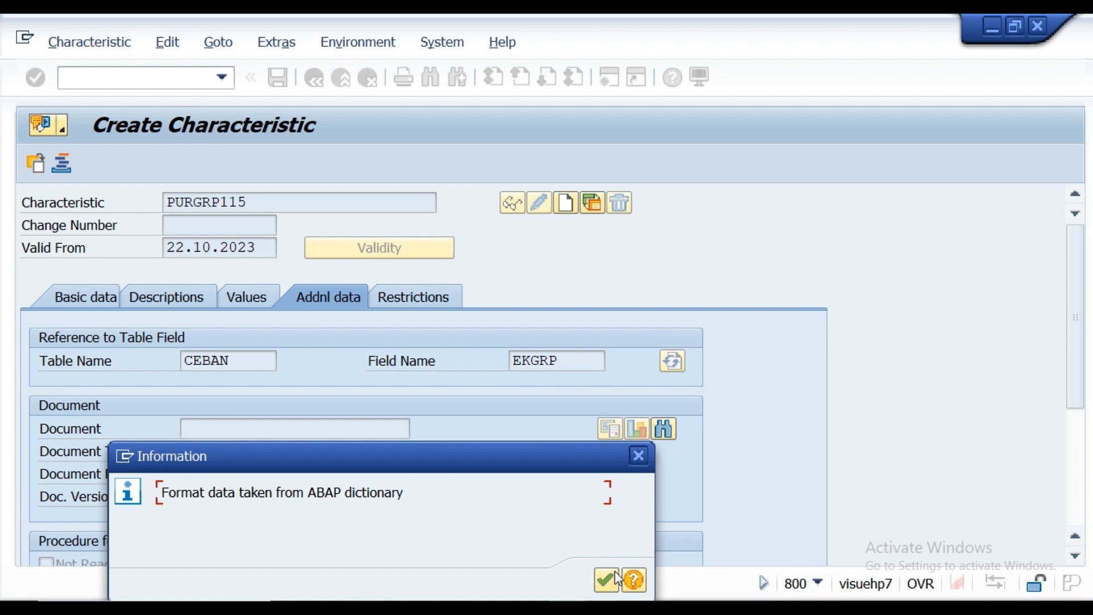
left_click(606, 581)
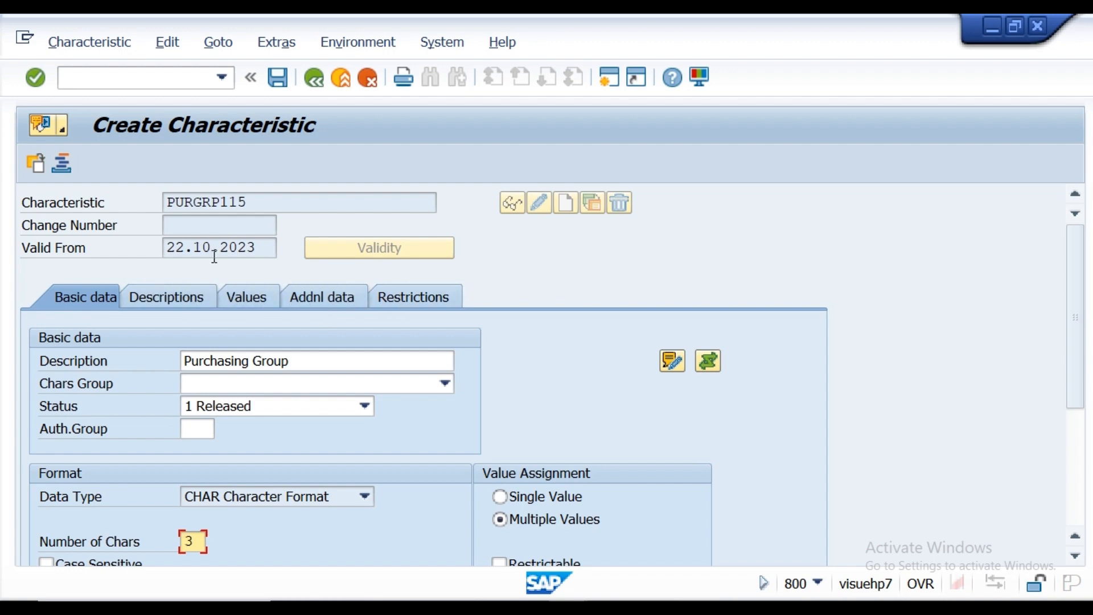
left_click(275, 78)
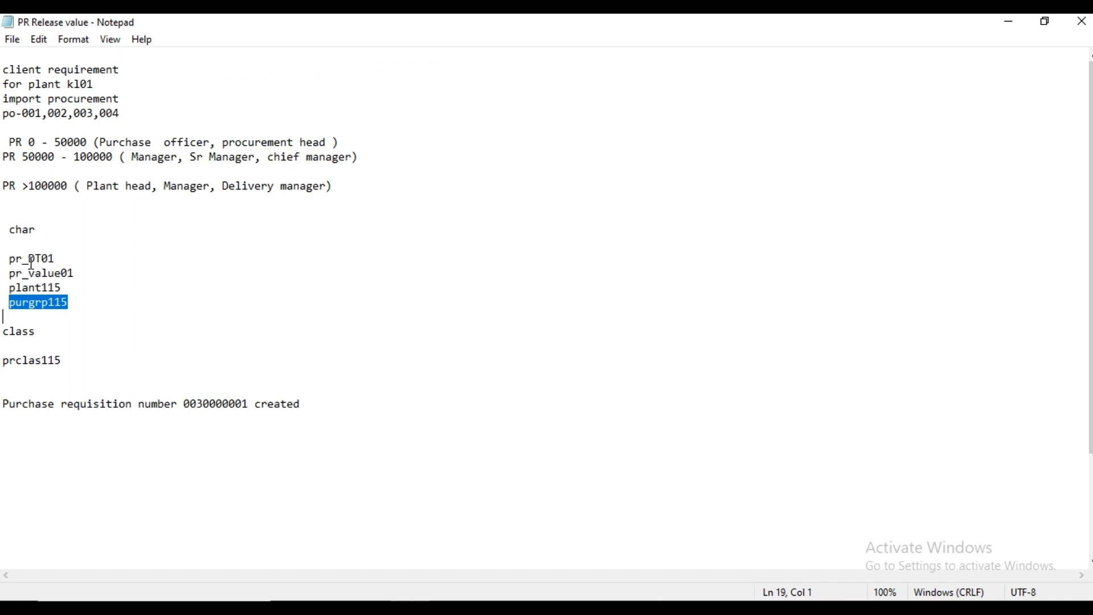
Step: Copy the characteristic name pr_DT01 from the PR Release value notes in Notepad and return to SAP
left_click_drag(10, 260, 70, 265)
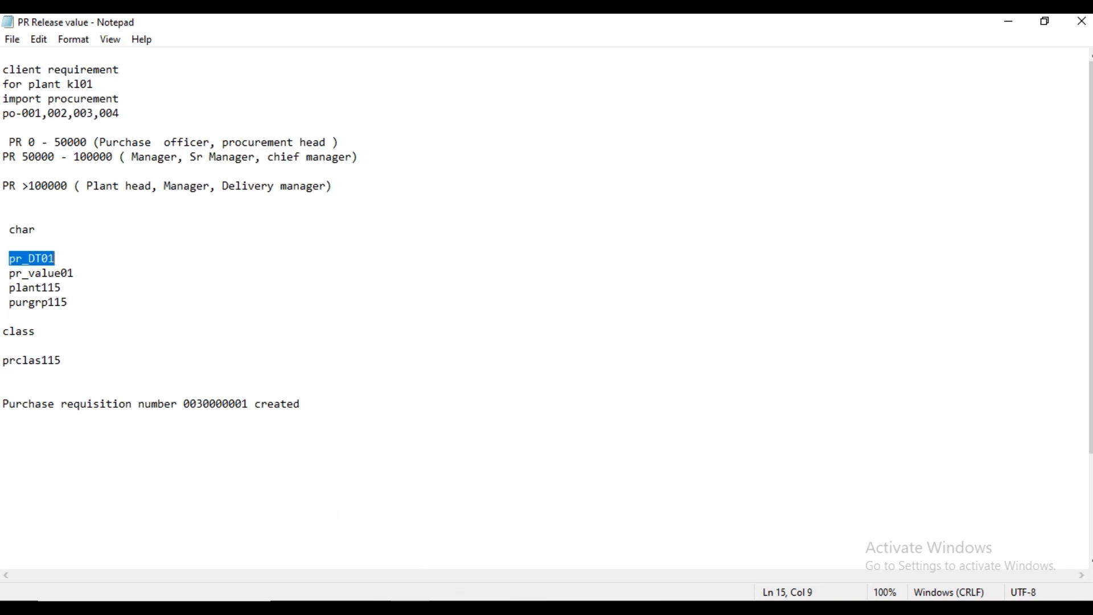
mouse_move(568, 608)
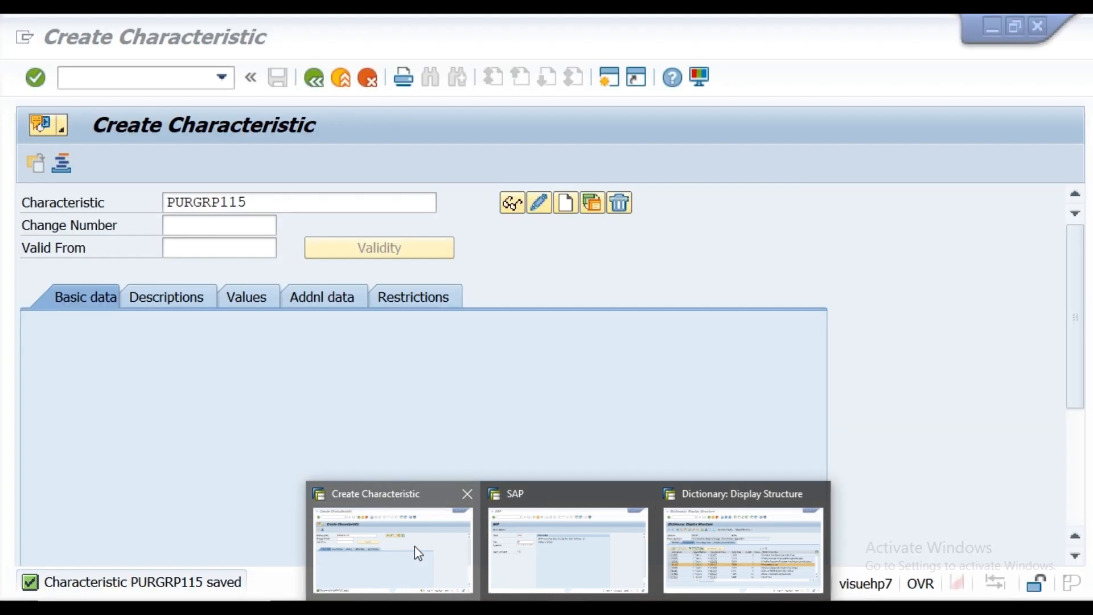
left_click(415, 546)
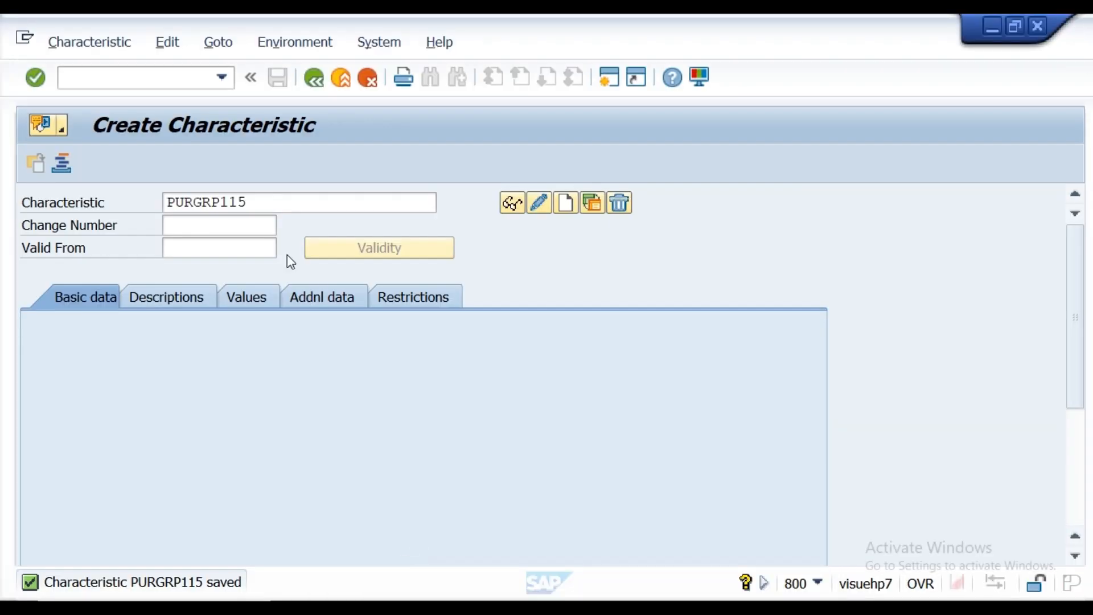
Step: Replace the characteristic name with pr_DT01 and start creating that characteristic
left_click(268, 203)
key("BackSpace")
key("BackSpace")
key("BackSpace")
key("BackSpace")
key("BackSpace")
key("BackSpace")
key("BackSpace")
key("BackSpace")
key("BackSpace")
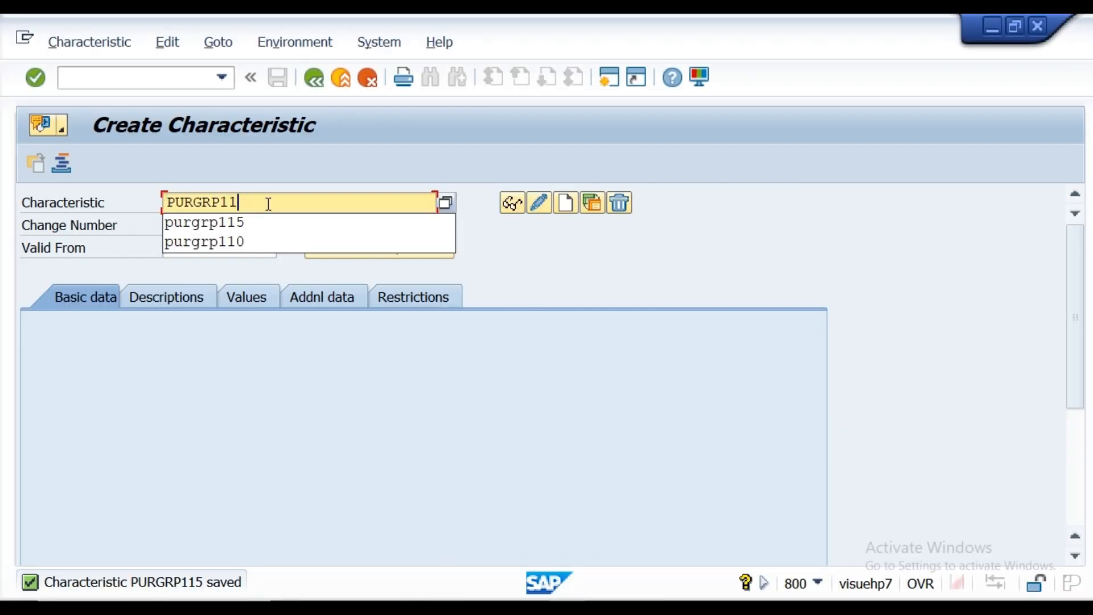
type("pr_DT01")
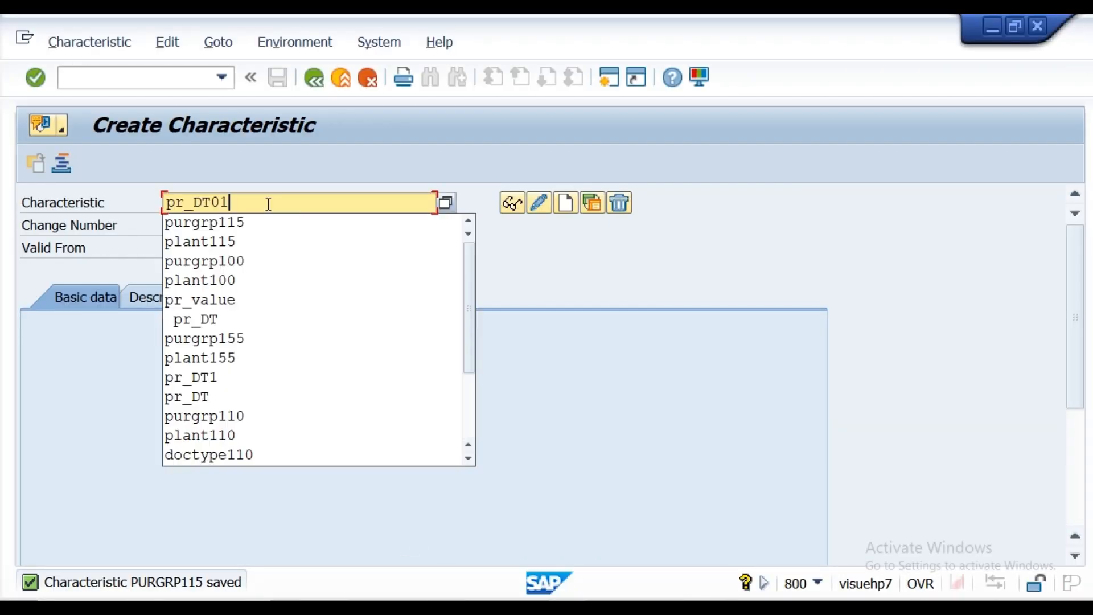
left_click(566, 203)
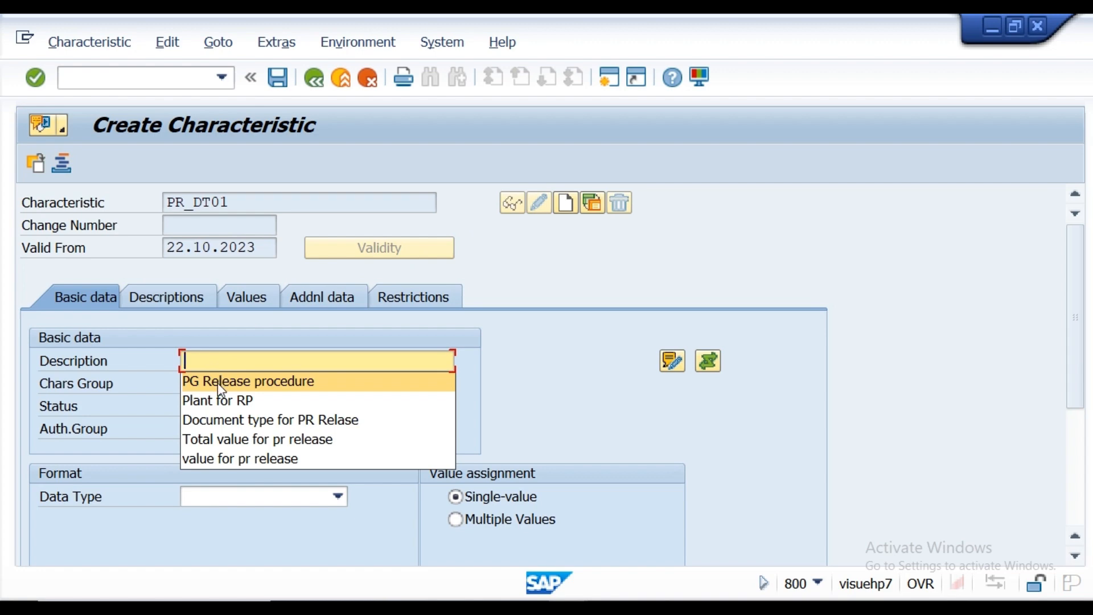
left_click(219, 382)
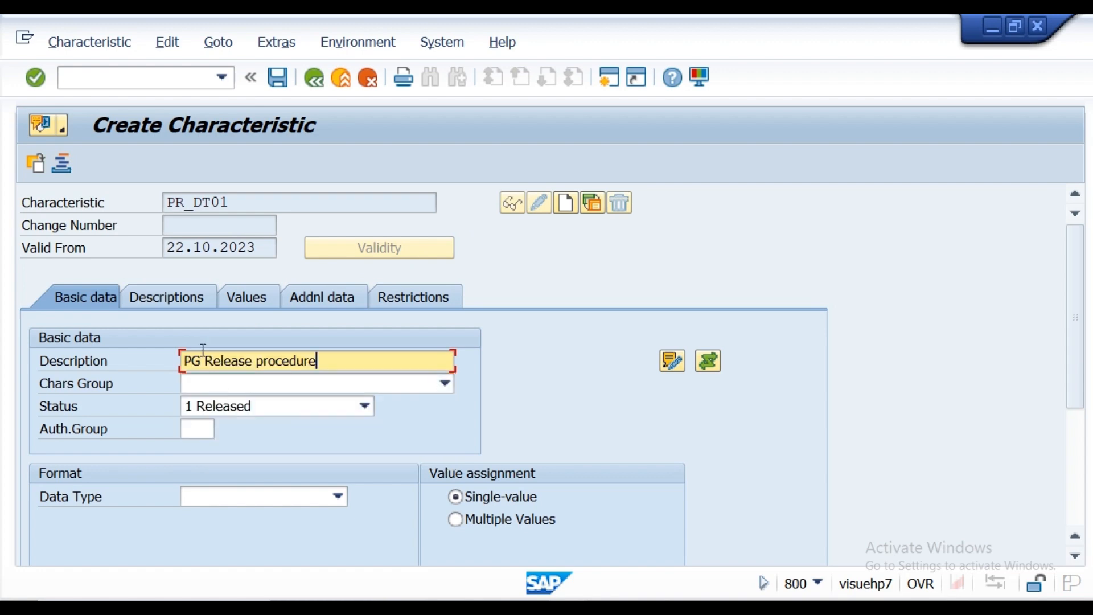
left_click(205, 363)
key("BackSpace")
key("BackSpace")
key("BackSpace")
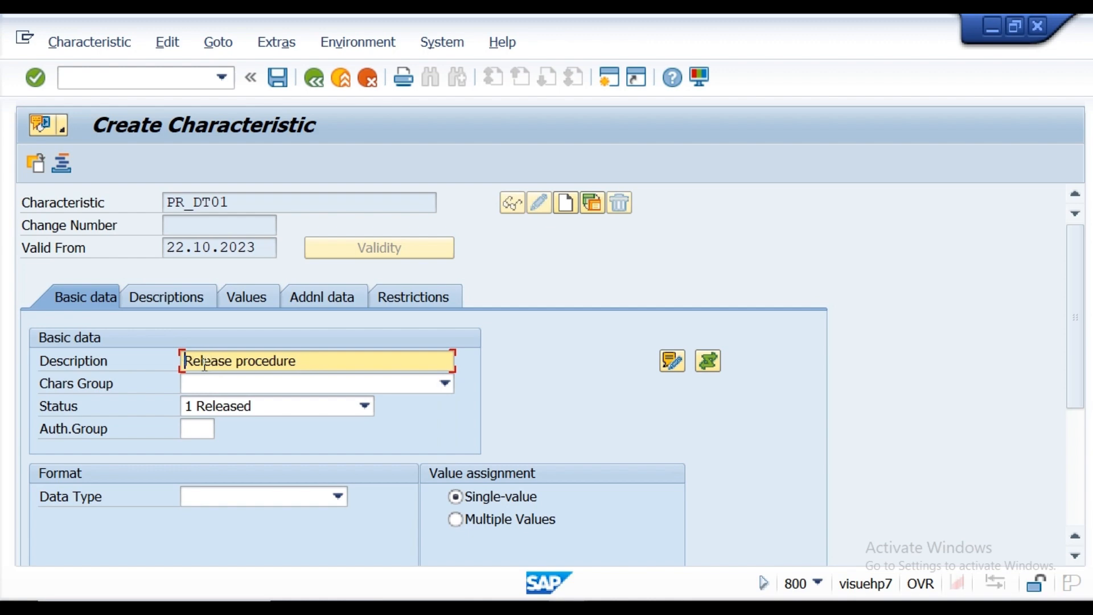
Step: Set the description of PR_DT01 to "Document type for PR Relase" and allow multiple values
type("DC")
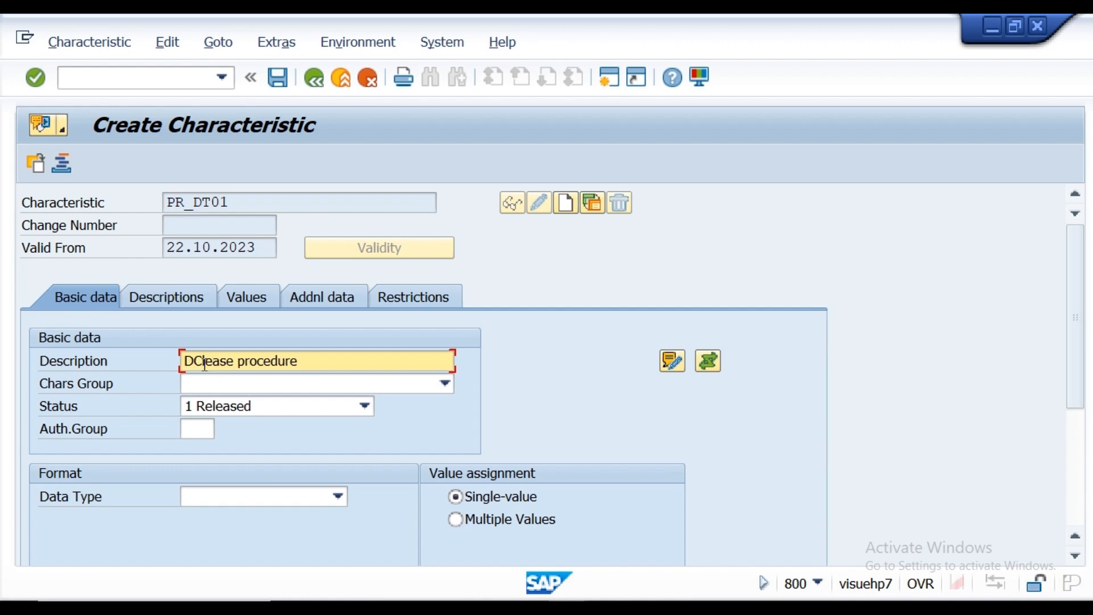
key("BackSpace")
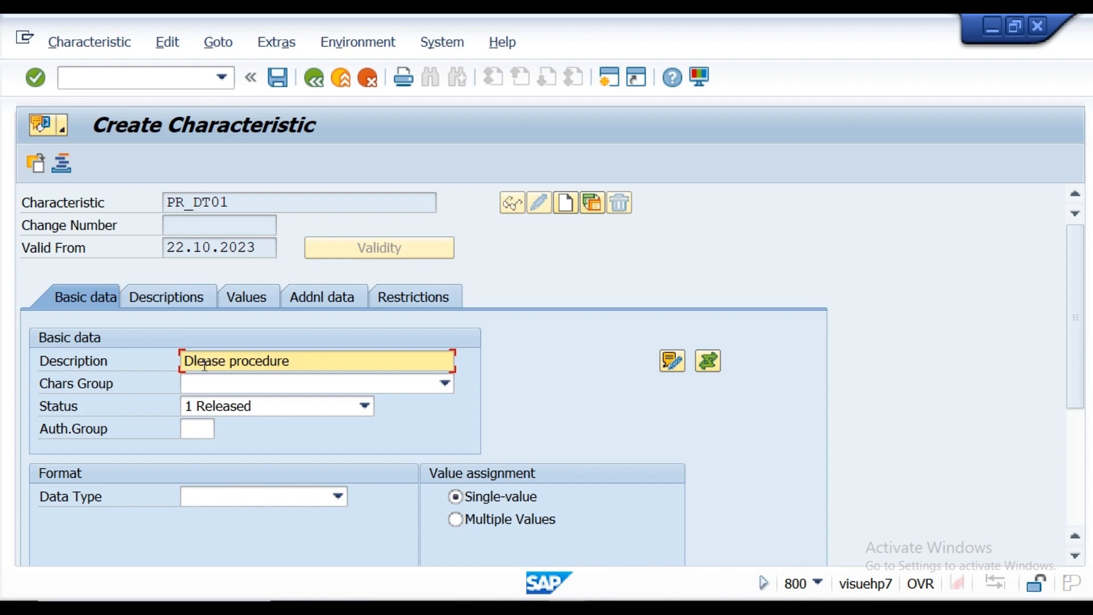
type("o")
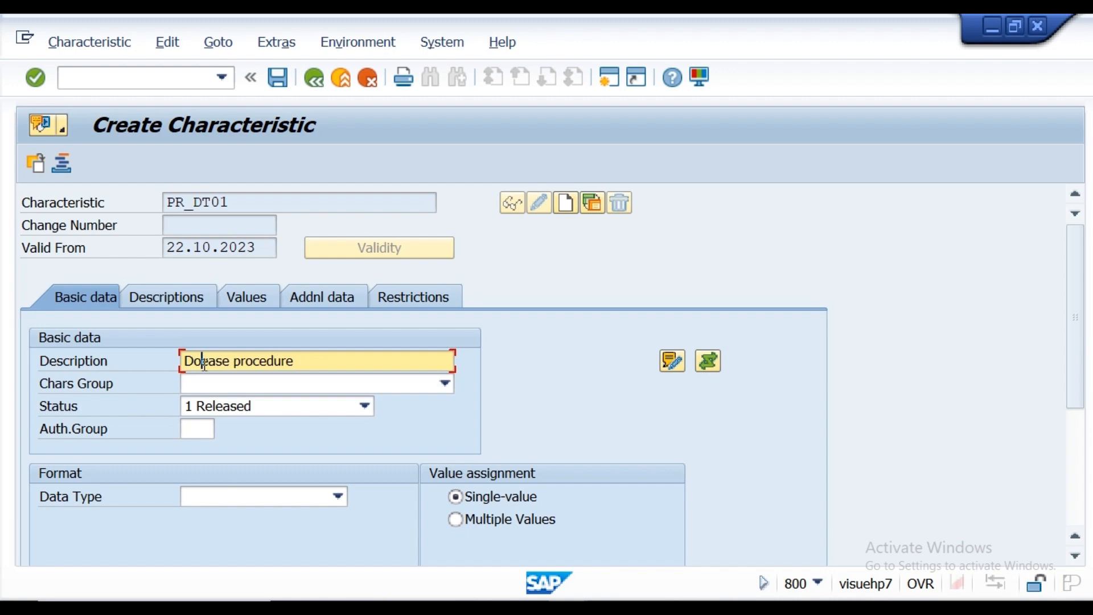
key("BackSpace")
key("Delete")
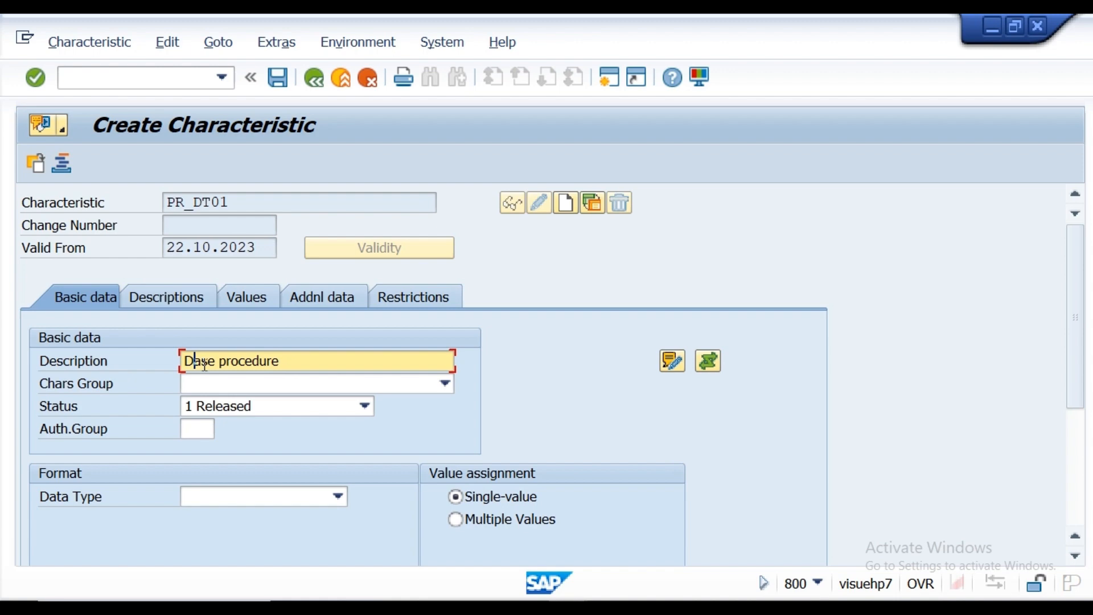
type("ocument")
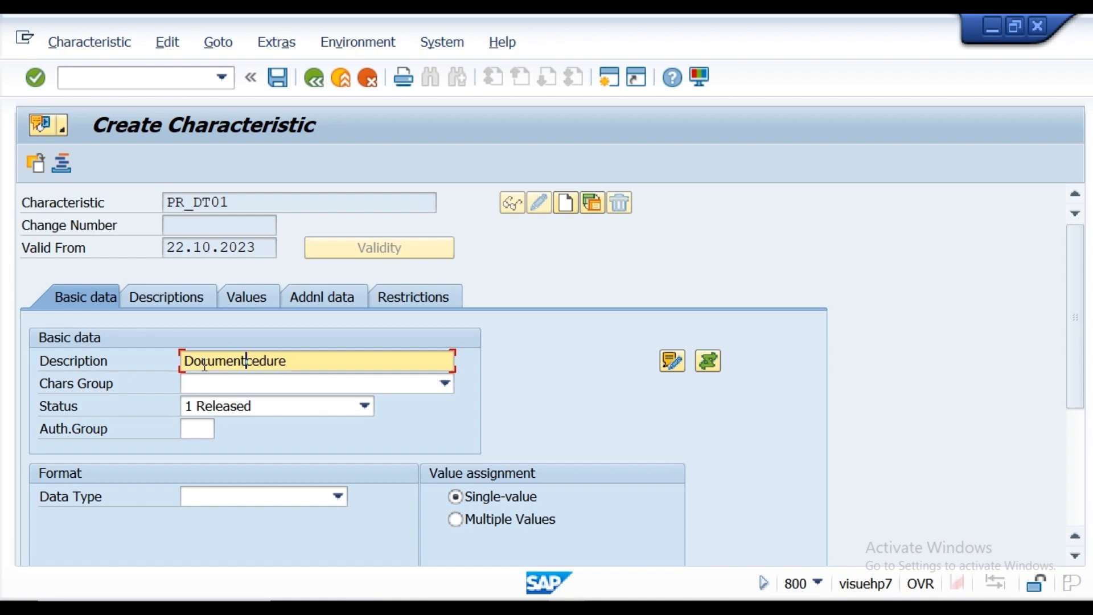
type(" type")
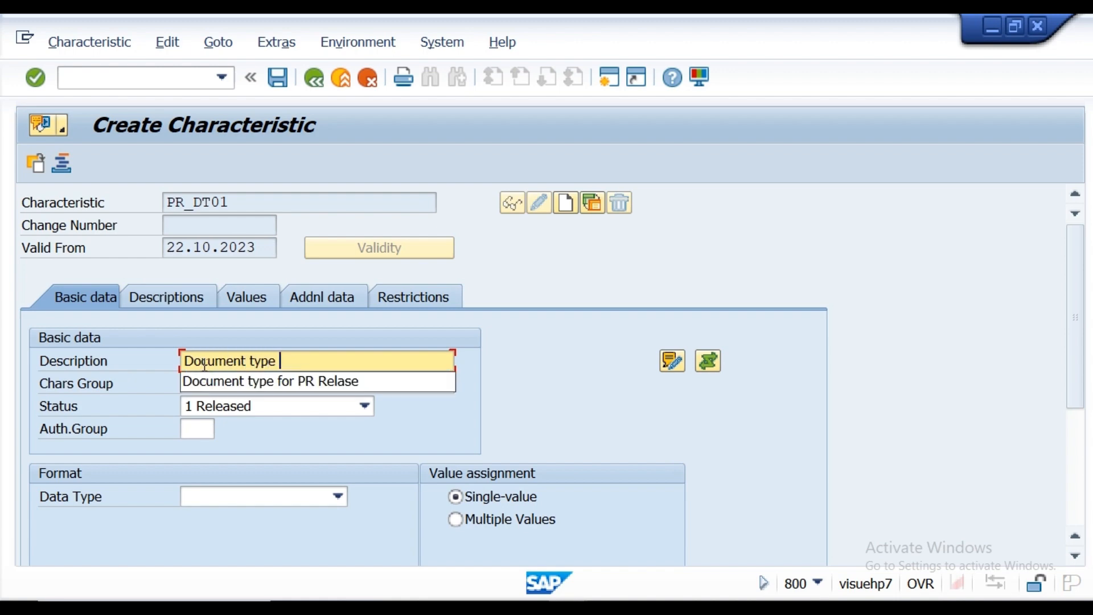
left_click(273, 382)
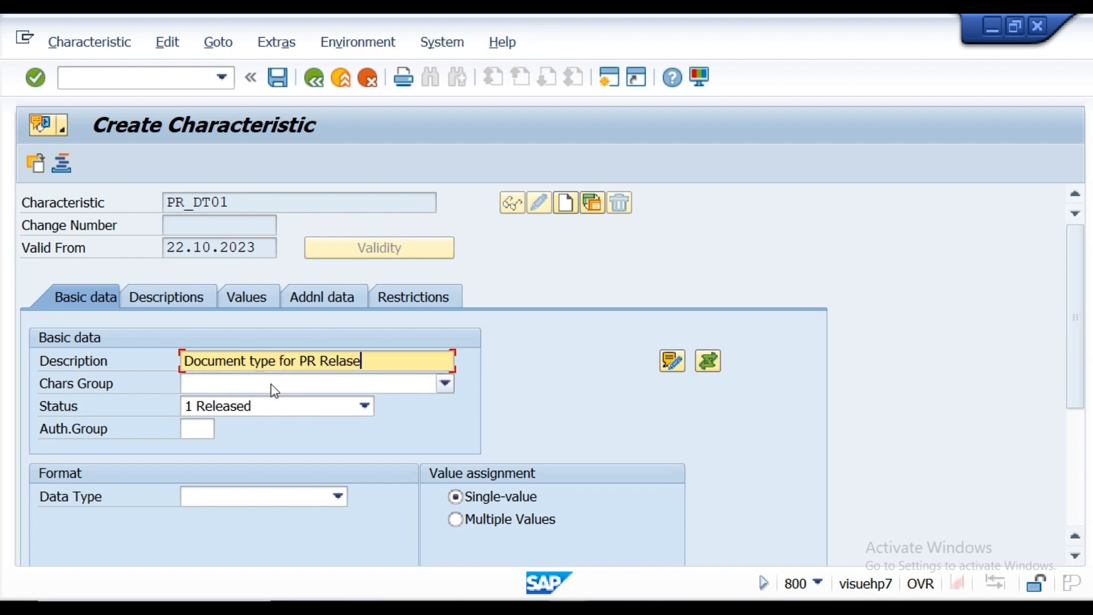
left_click(459, 521)
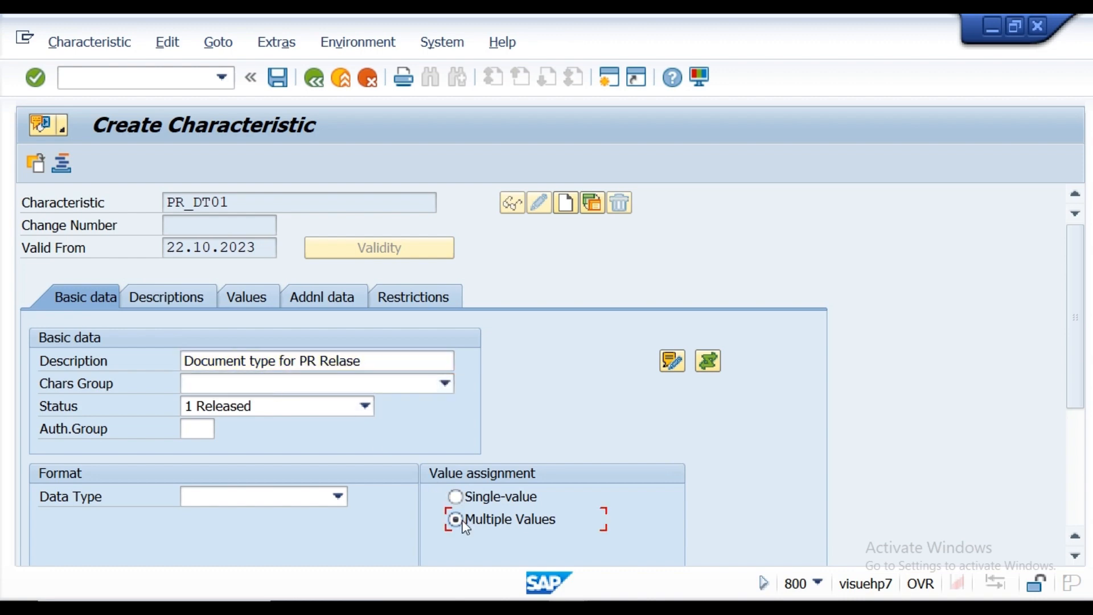
Step: Set the referenced table name of characteristic PR_DT01 to CEBAN
left_click(314, 300)
left_click(239, 359)
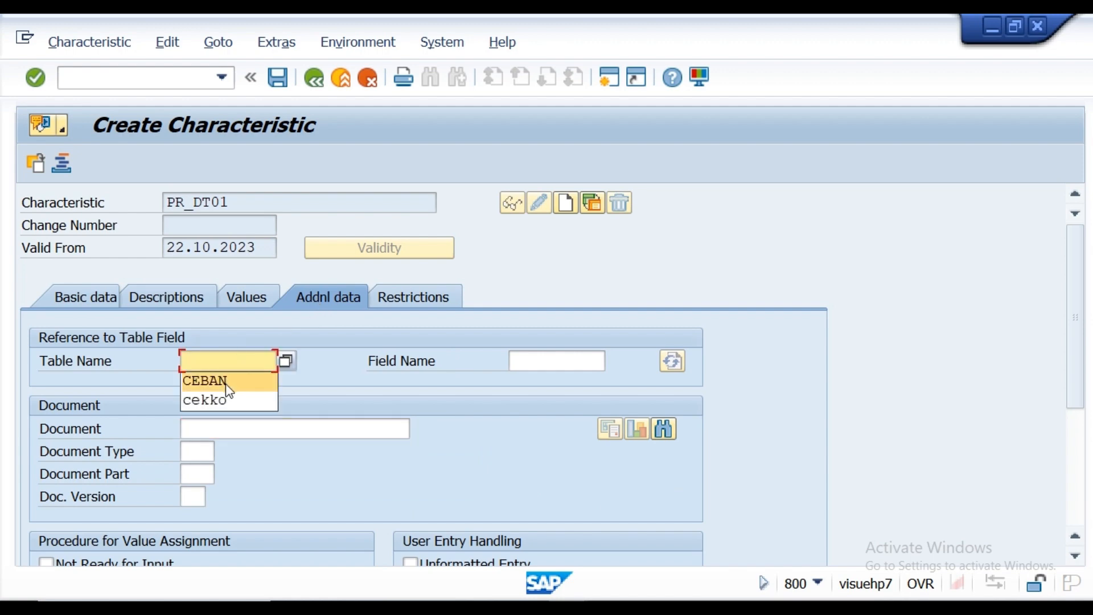
left_click(226, 381)
left_click(509, 364)
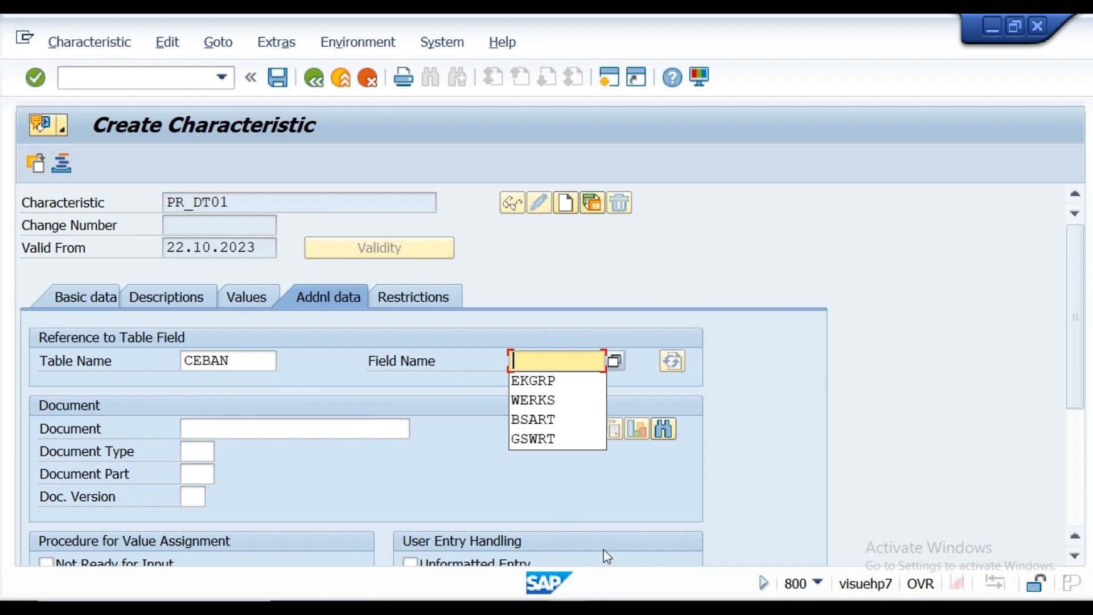
Step: Look through the components of structure CEBAN for the purchase requisition document type field
mouse_move(568, 608)
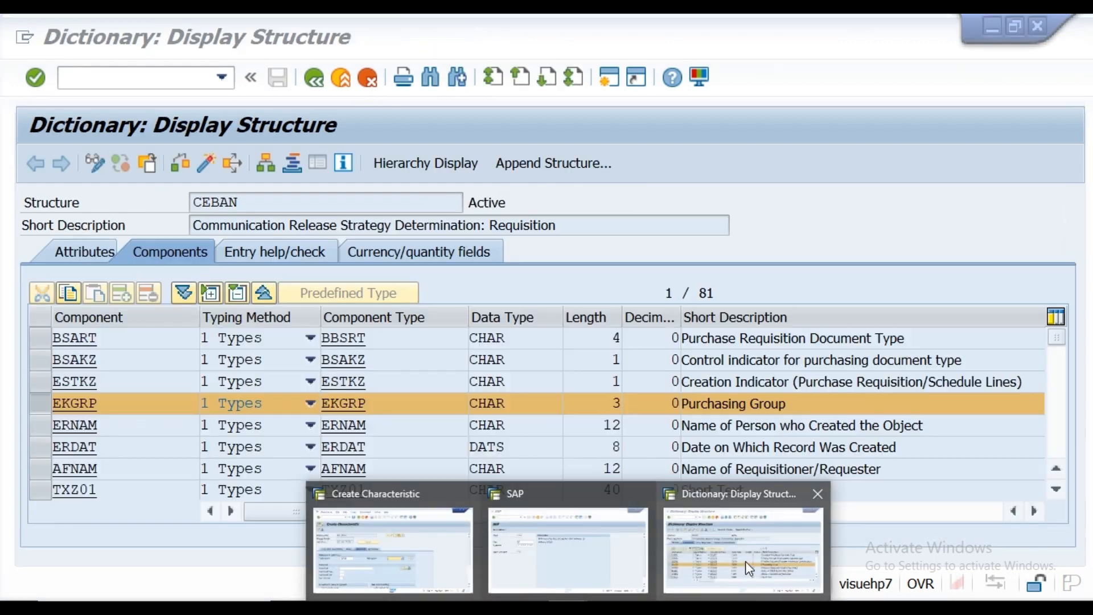
left_click(746, 561)
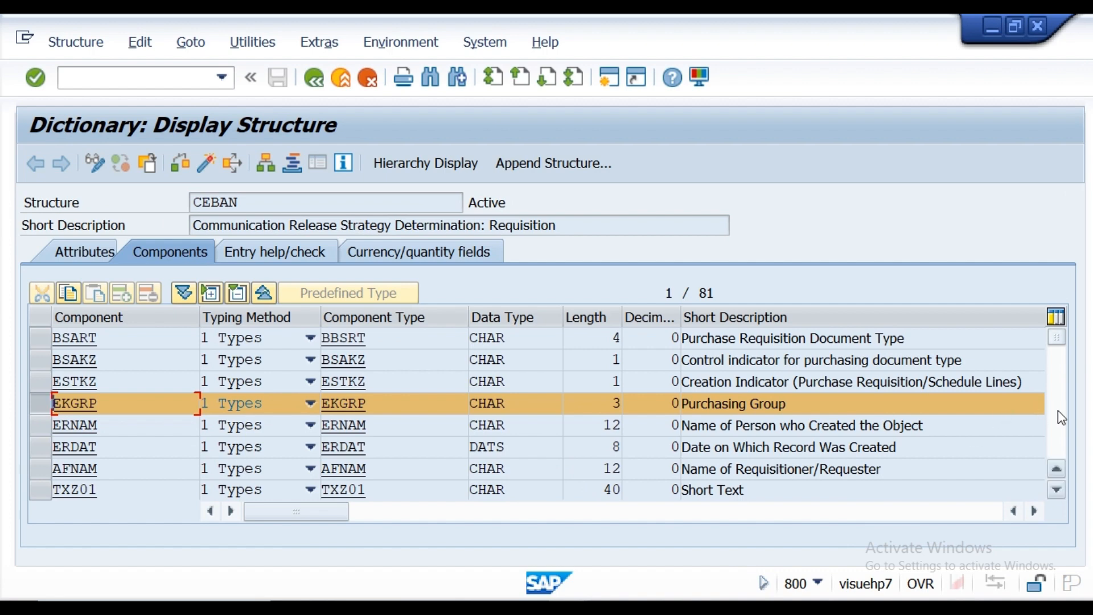
left_click(1055, 488)
left_click(1055, 489)
left_click(1055, 489)
left_click(1055, 489)
left_click(1055, 488)
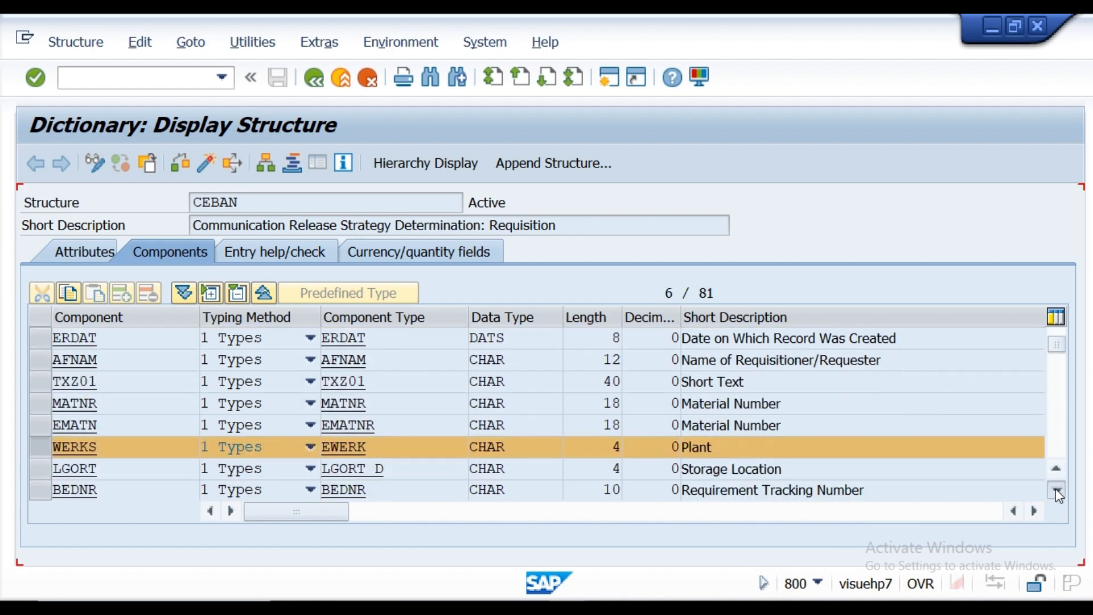
left_click(1055, 489)
left_click(1055, 488)
left_click(1056, 488)
left_click(1055, 489)
left_click(1055, 489)
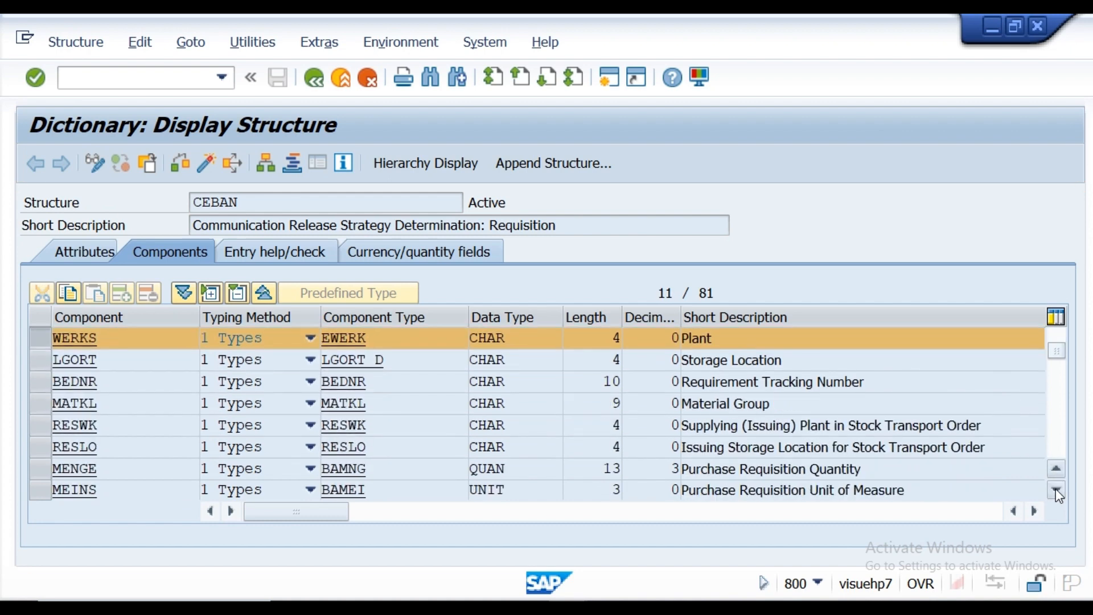
left_click(1055, 489)
left_click(1055, 488)
left_click(1056, 489)
left_click(1055, 488)
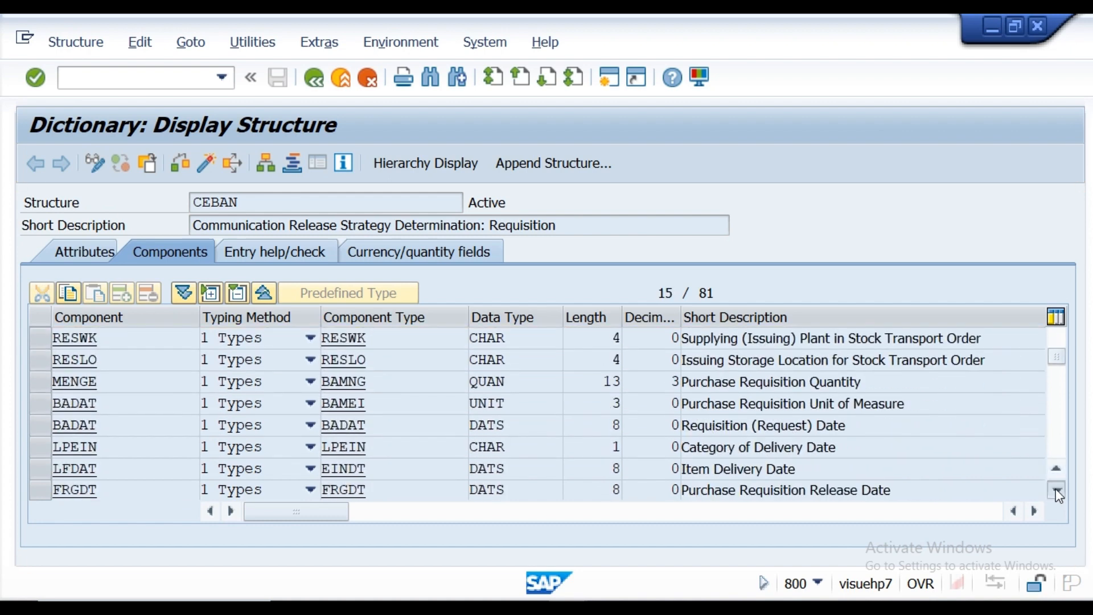
left_click(1055, 489)
left_click(1055, 489)
left_click(1055, 489)
left_click(1055, 488)
left_click(1056, 489)
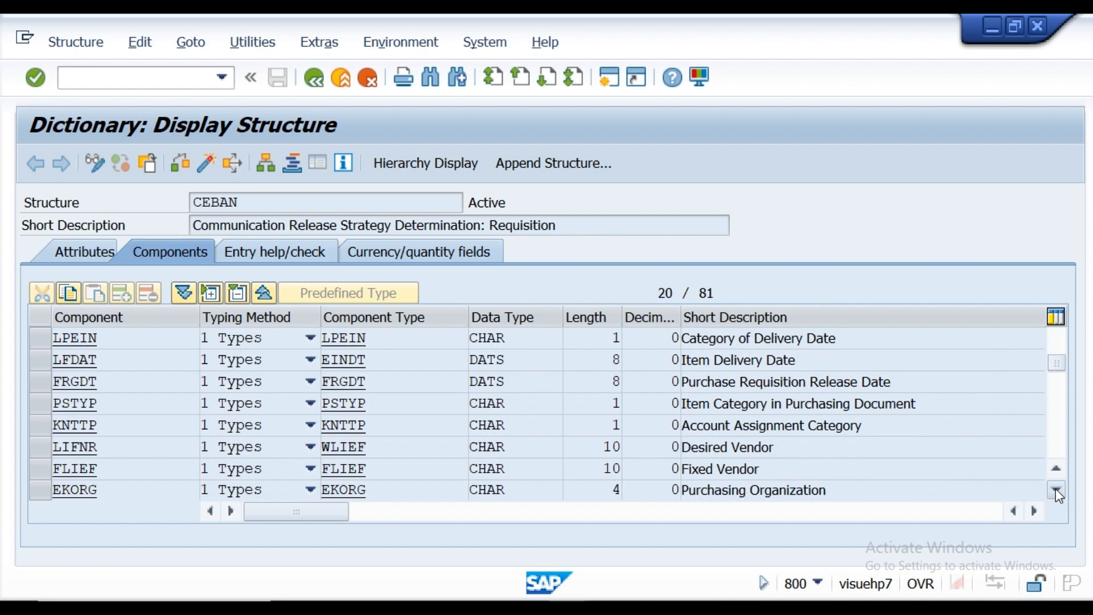
left_click(1055, 489)
left_click(1055, 488)
left_click(1056, 489)
left_click(1056, 488)
left_click(1055, 489)
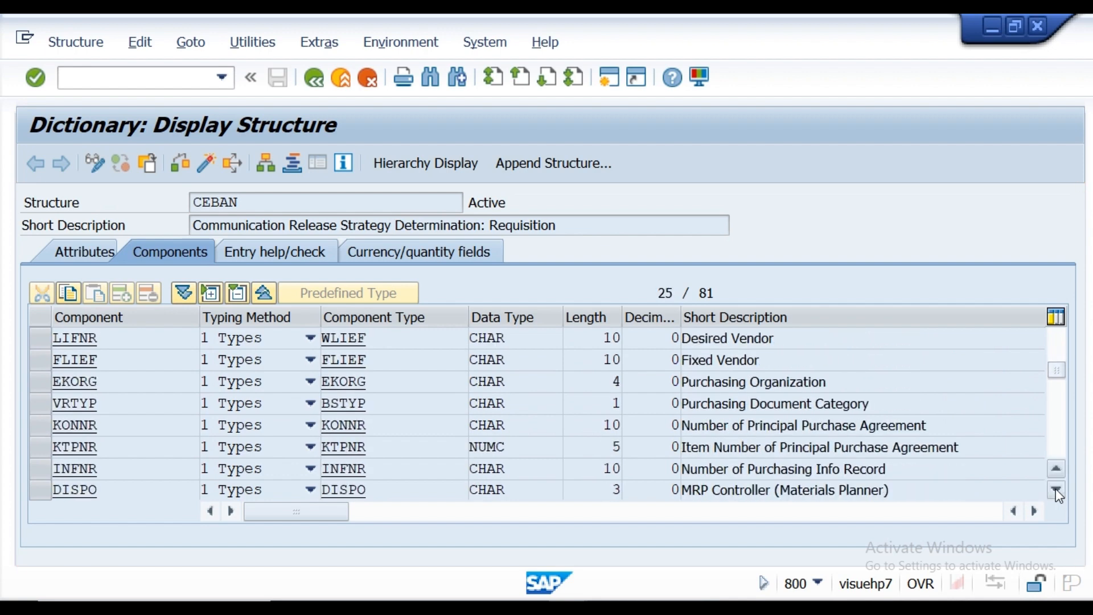
left_click(1055, 488)
left_click(1055, 489)
left_click(1055, 488)
left_click(1055, 488)
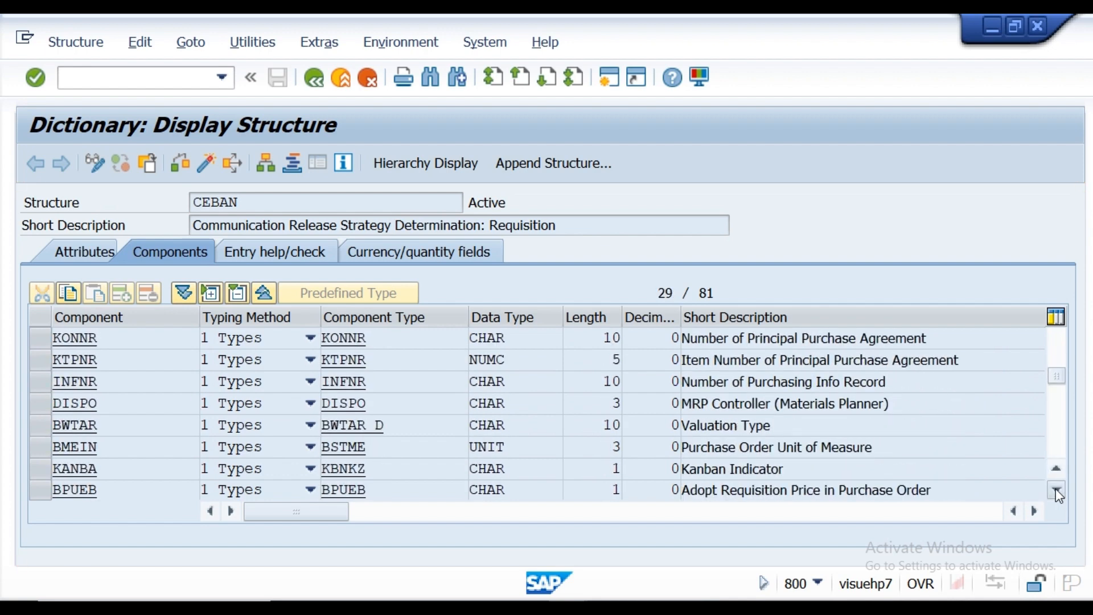
left_click(1056, 488)
left_click(1055, 488)
left_click(1055, 488)
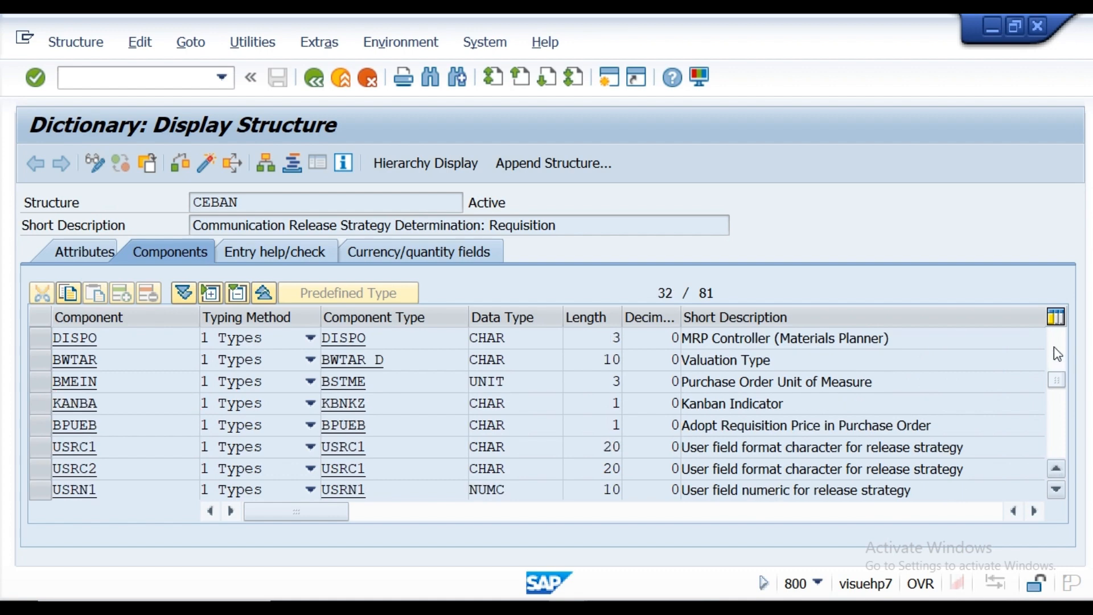
left_click(1054, 347)
left_click(1054, 347)
left_click(1054, 347)
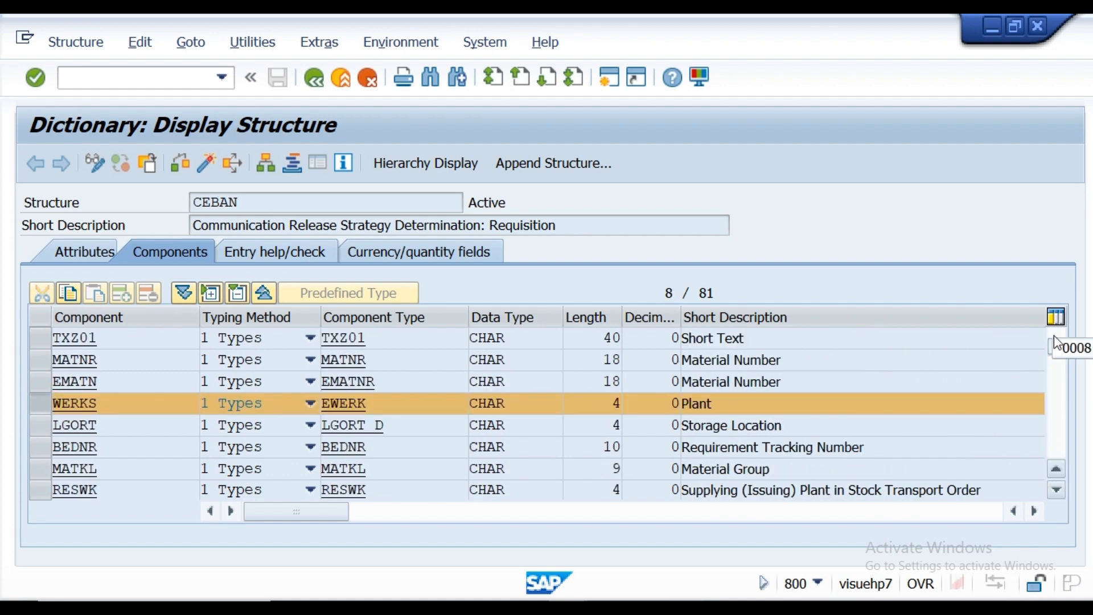
left_click(1054, 336)
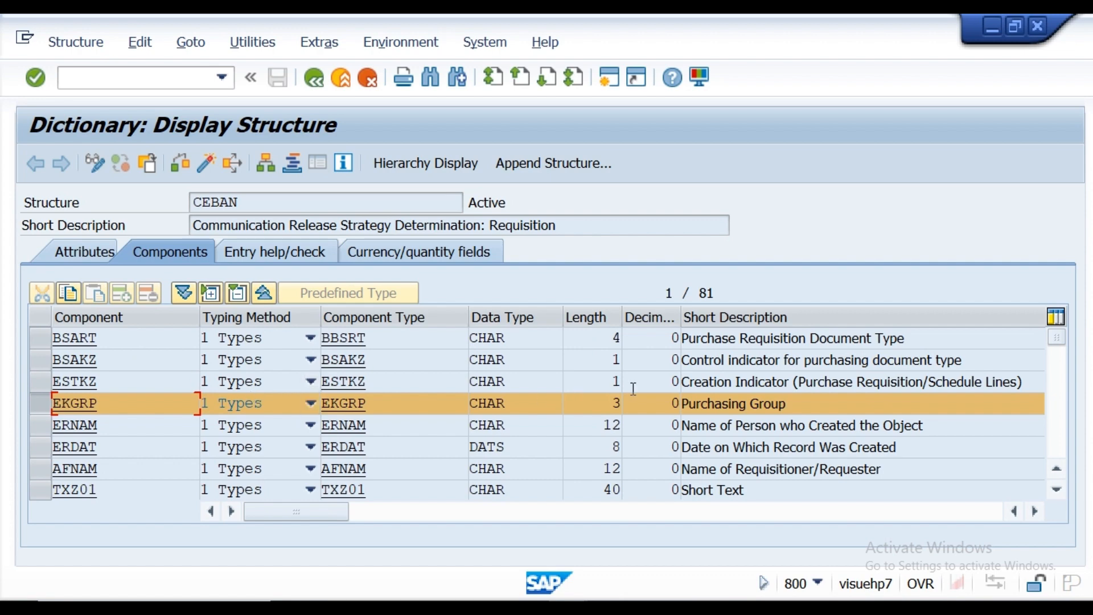
Step: Mark the BSART component of CEBAN instead of EKGRP and return to the characteristic being created
left_click(40, 338)
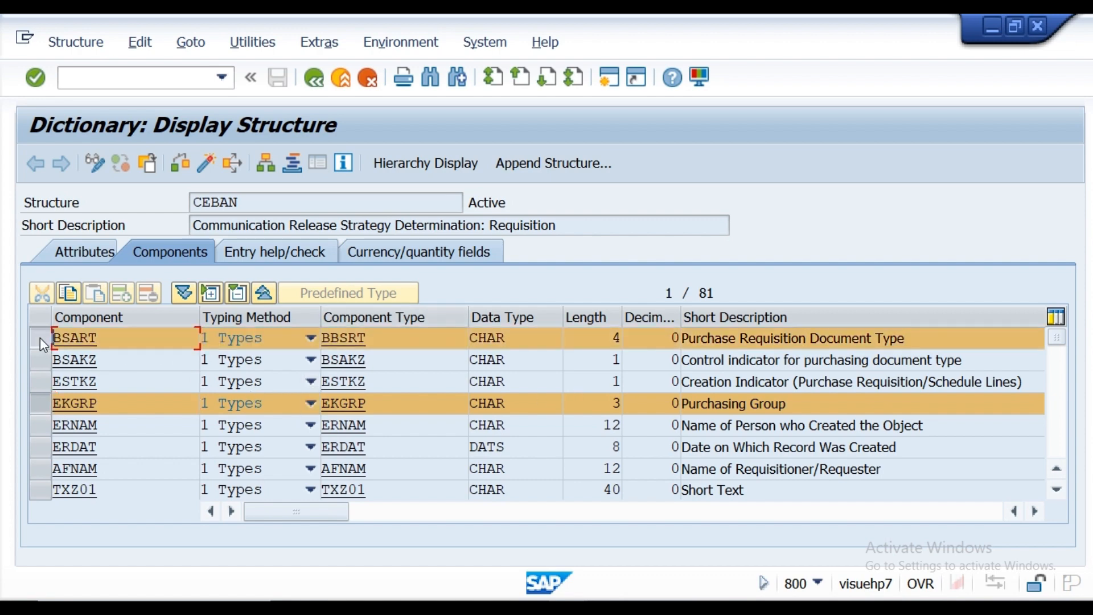
left_click(33, 407)
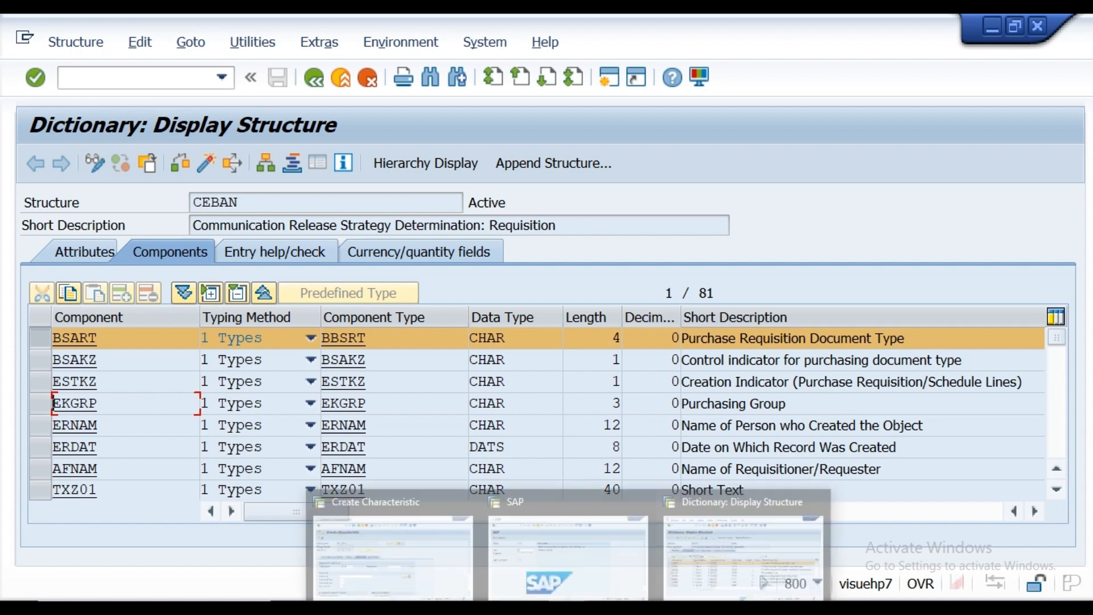
left_click(421, 557)
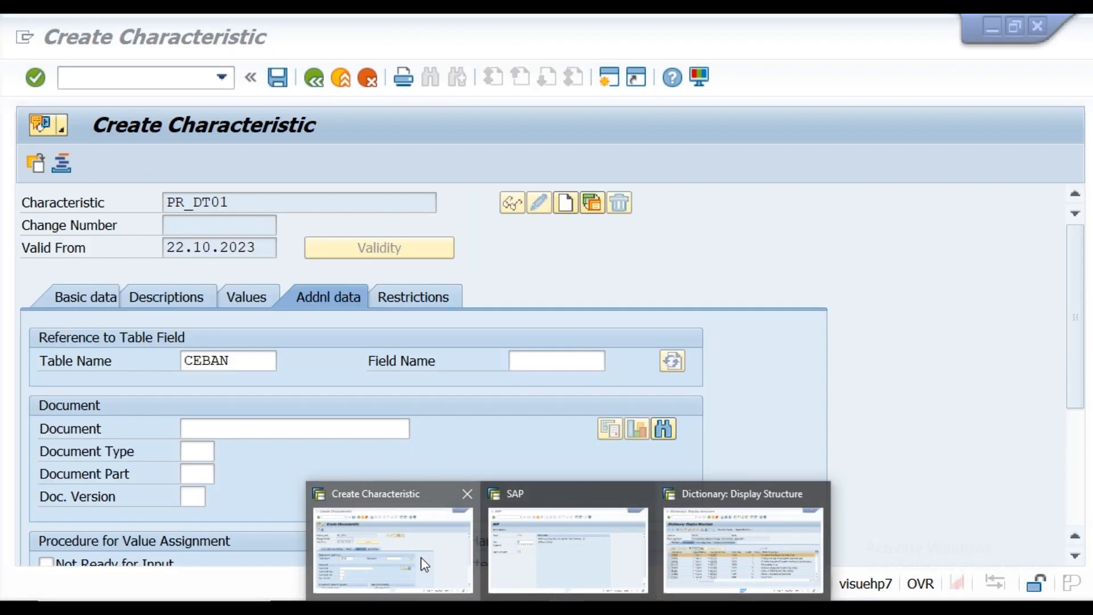
Step: Set the referenced field name to BSART and save characteristic PR_DT01 with the ABAP dictionary format data
left_click(524, 360)
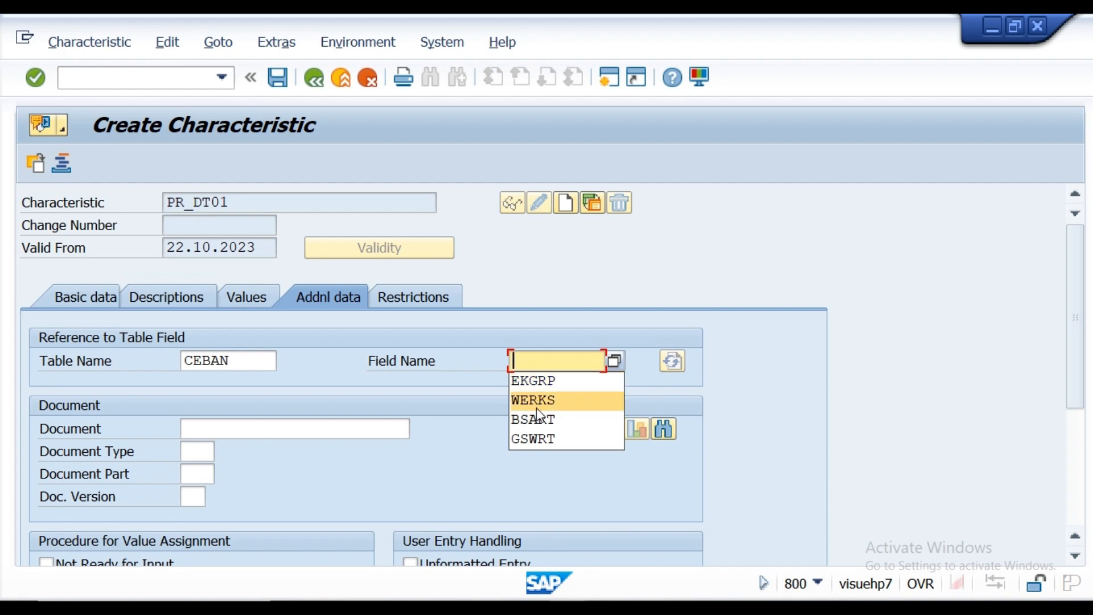
left_click(536, 422)
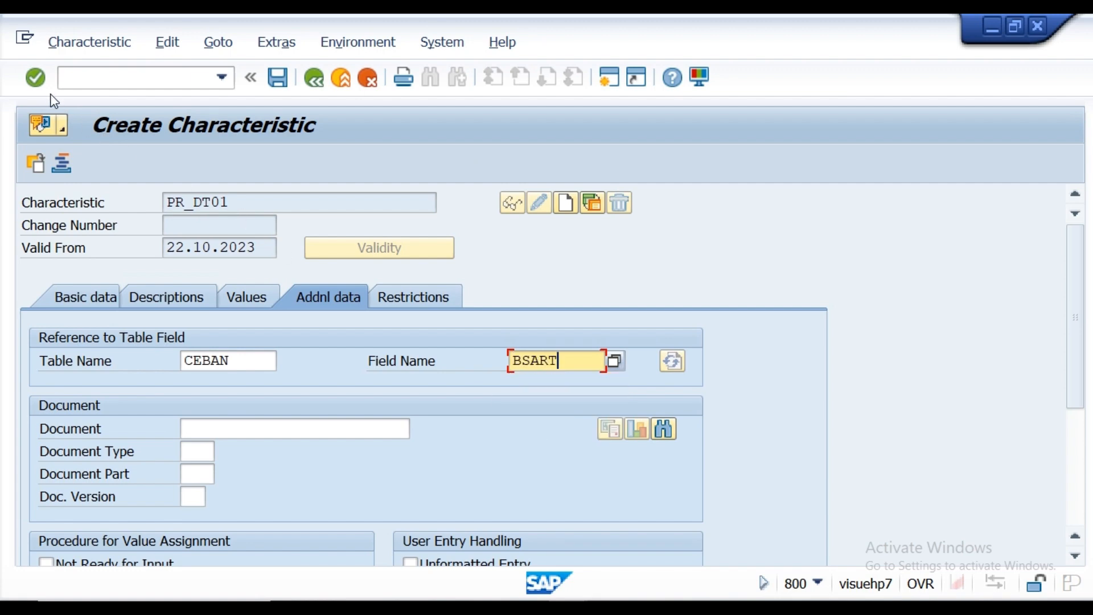
left_click(35, 80)
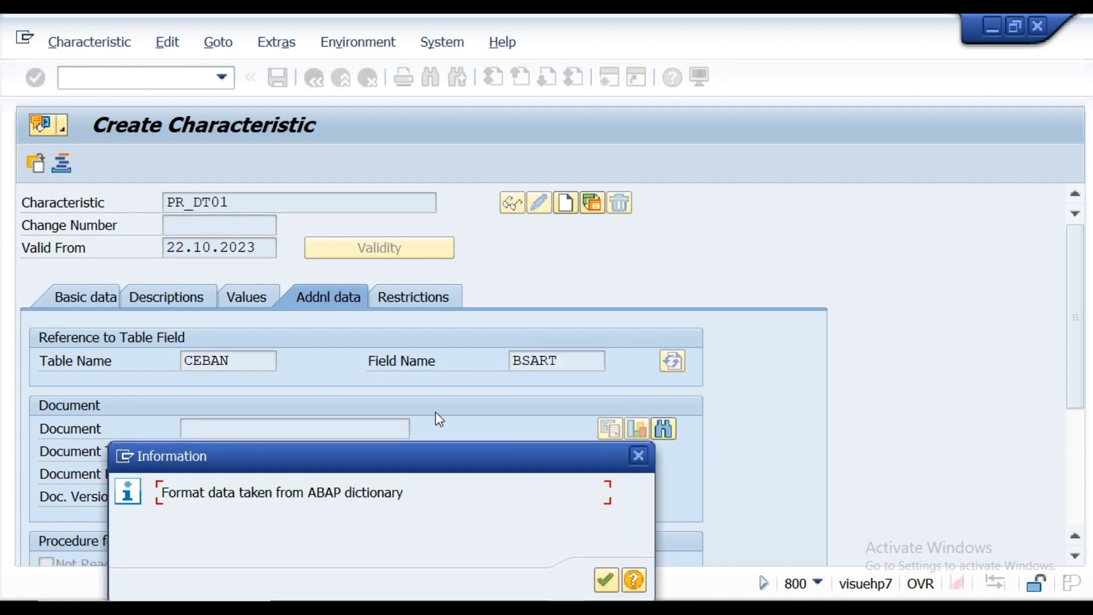
left_click(606, 580)
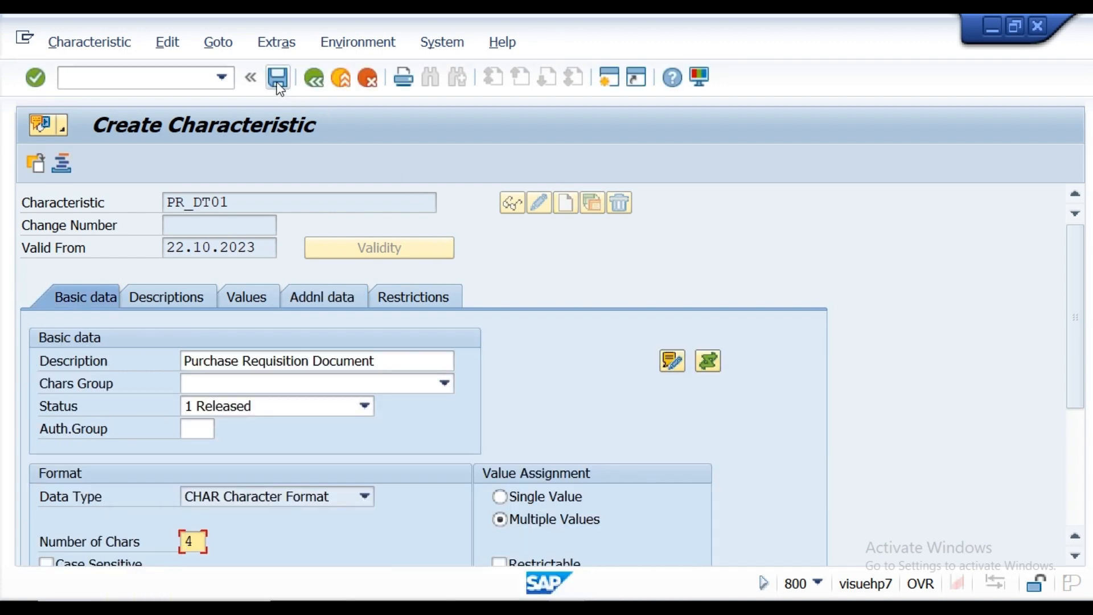
left_click(277, 80)
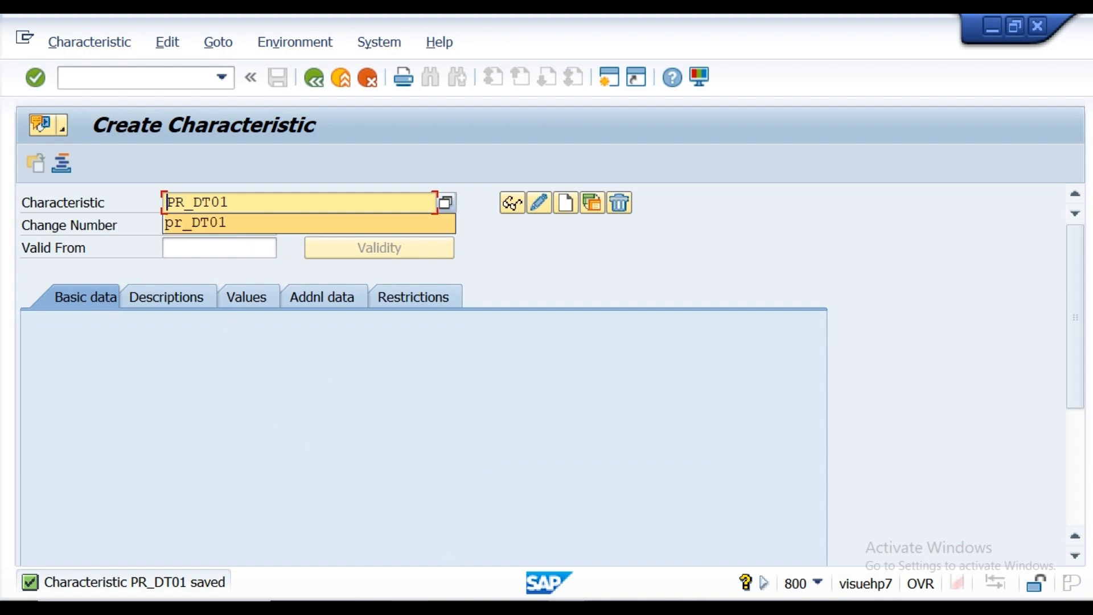
Step: Copy the characteristic name pr_value01 from the PR Release value notes in Notepad and return to SAP
key("alt+Tab")
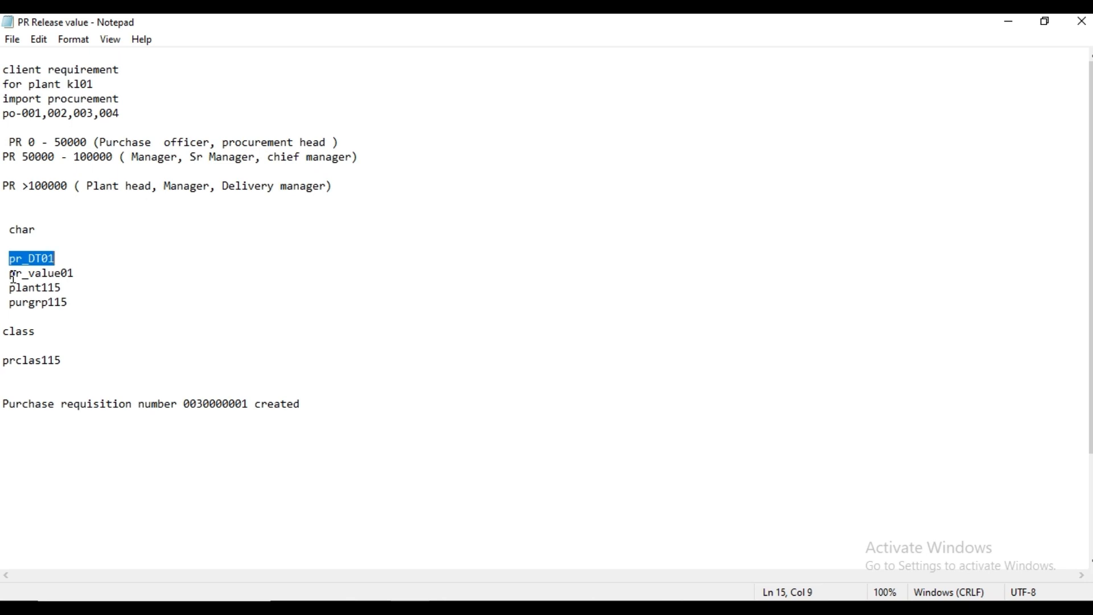
left_click_drag(10, 276, 85, 276)
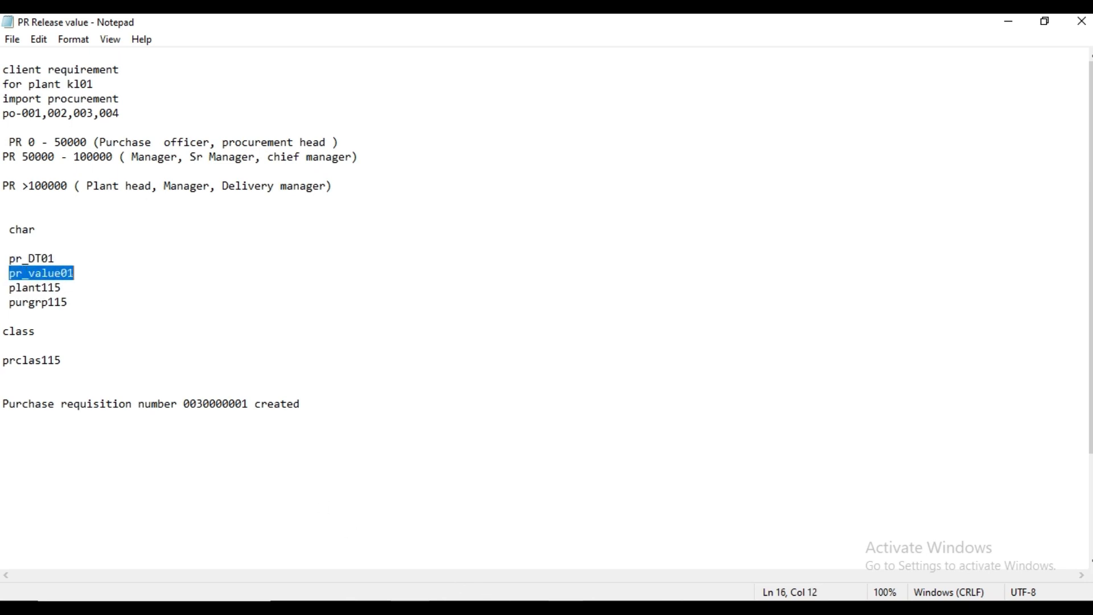
mouse_move(568, 608)
left_click(424, 551)
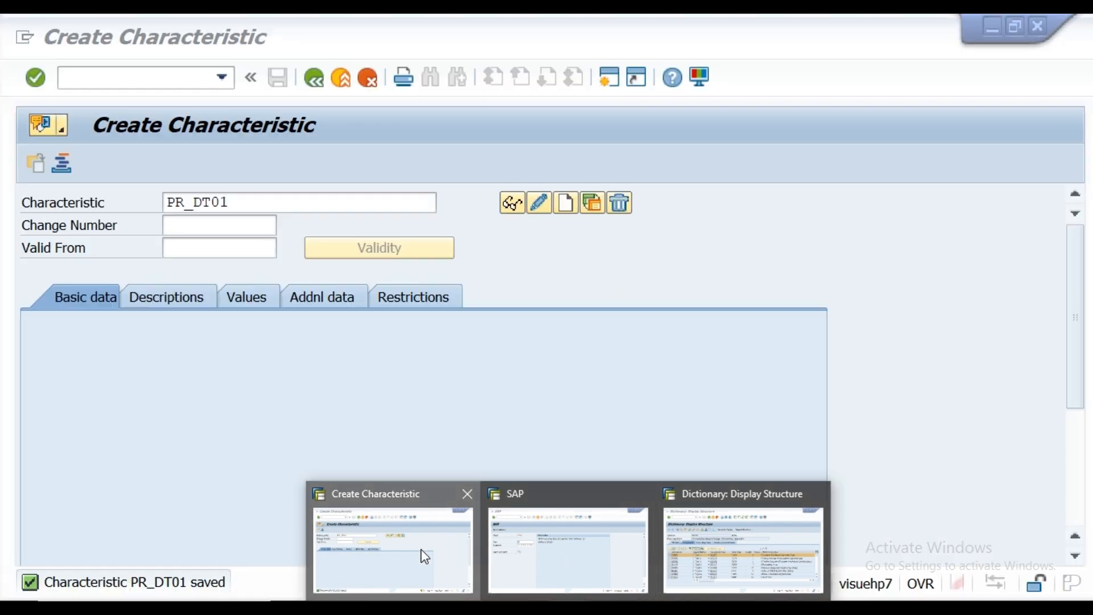
Step: Replace the characteristic name with pr_value01 and start creating that characteristic
left_click(322, 202)
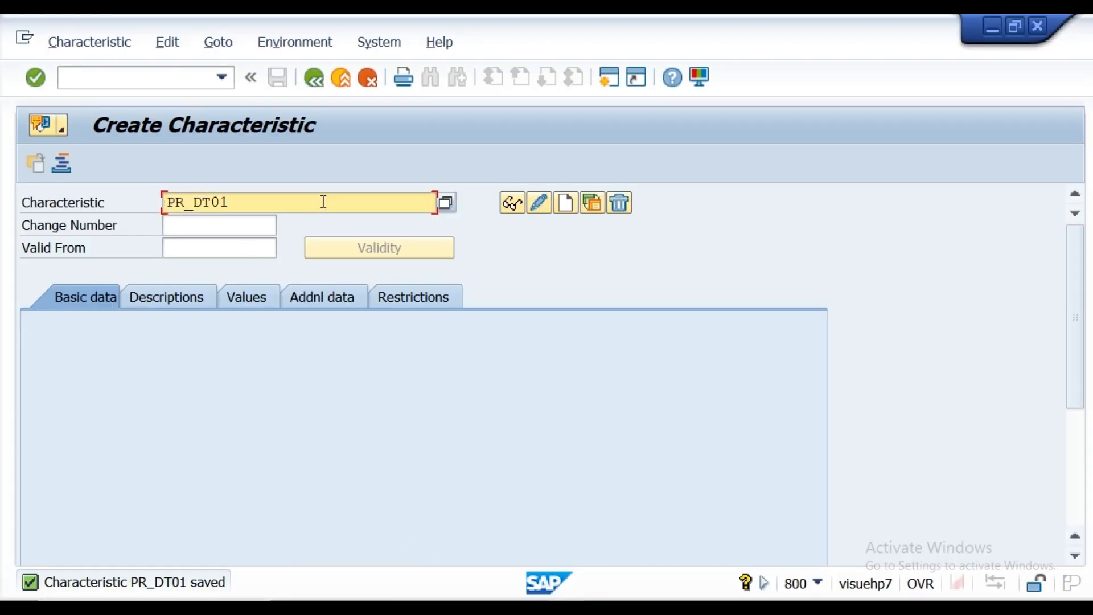
key("BackSpace")
key("BackSpace")
key("BackSpace")
key("BackSpace")
key("BackSpace")
key("BackSpace")
key("BackSpace")
type("pr_value01")
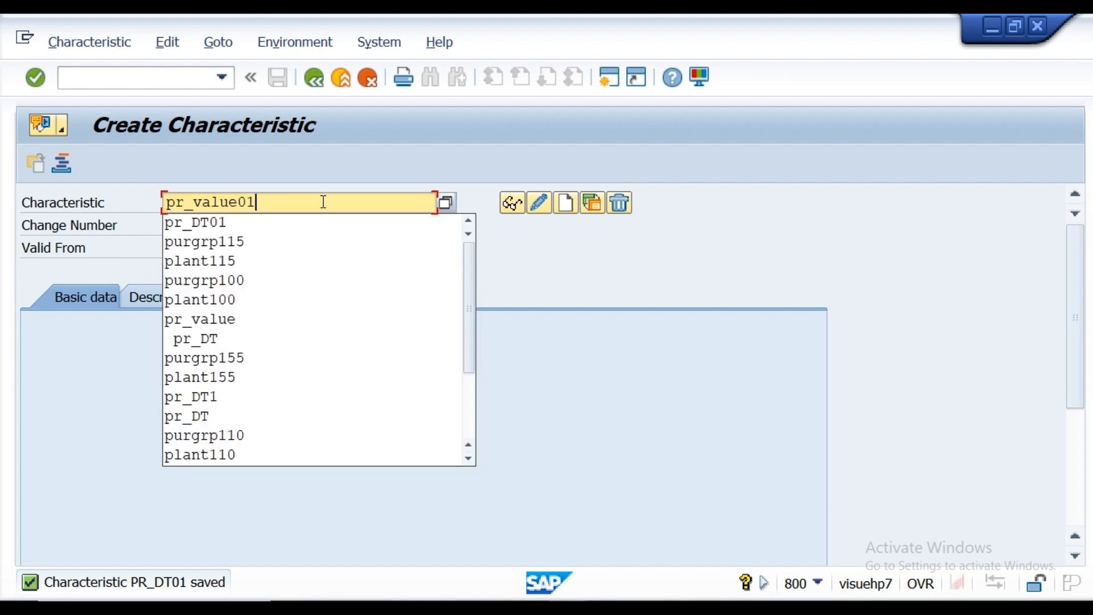
left_click(562, 204)
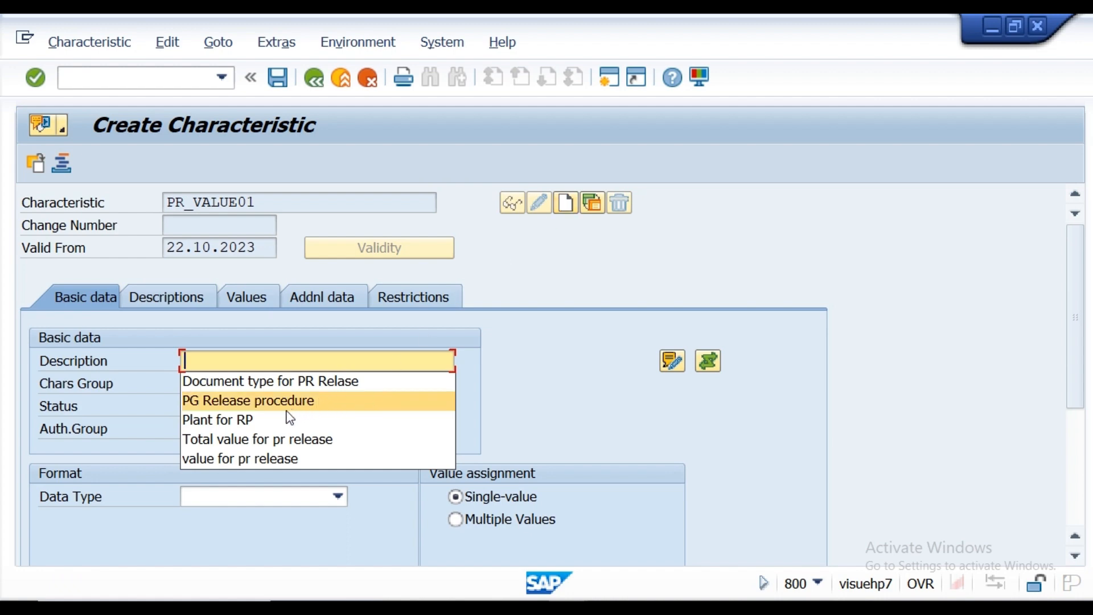
Step: Set the description of PR_VALUE01 to "value for pr release" and allow multiple values
left_click(238, 460)
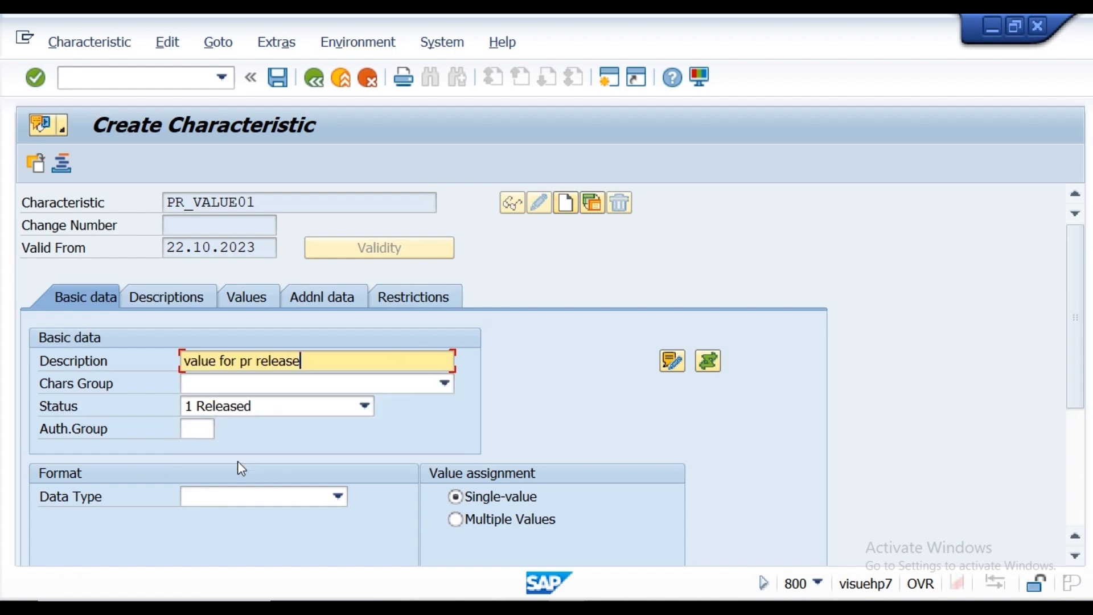
left_click(462, 519)
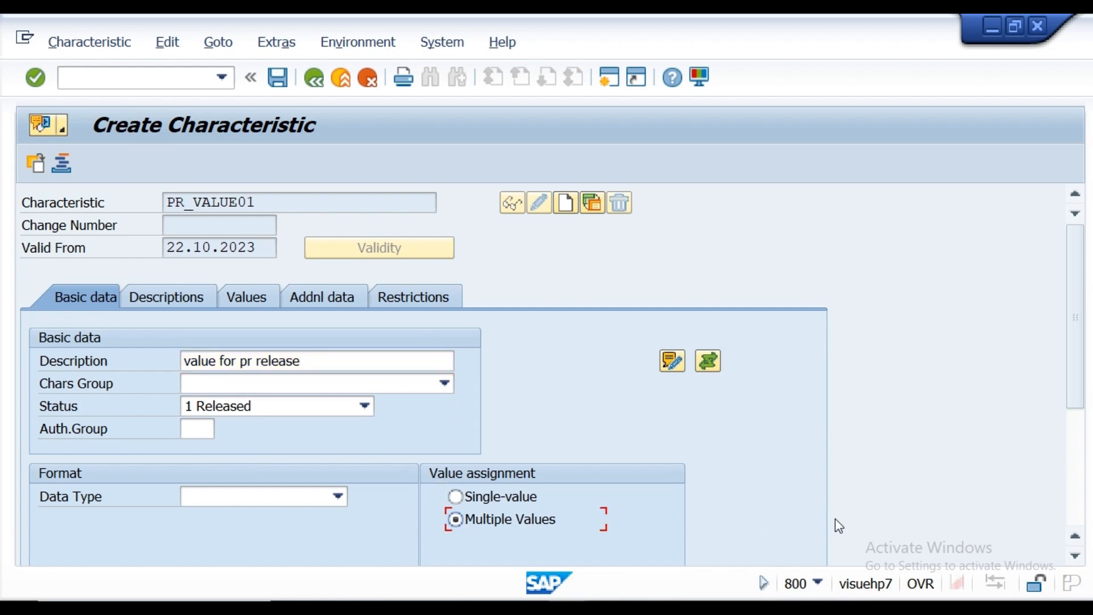
left_click_drag(1076, 383, 1061, 359)
Step: Set the referenced table name of characteristic PR_VALUE01 to CEBAN
left_click(306, 298)
left_click(217, 359)
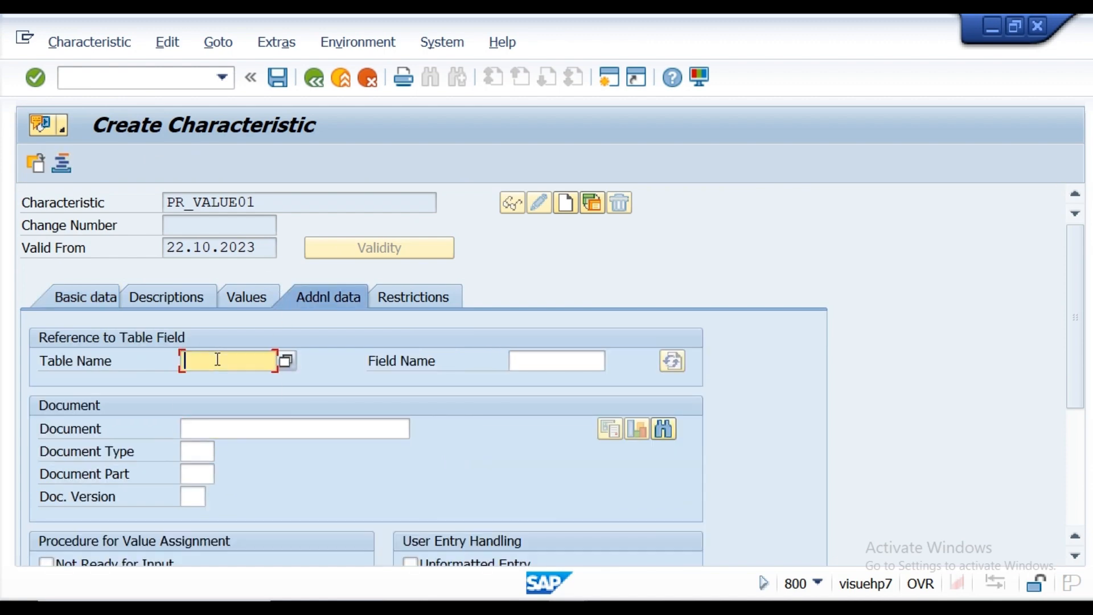
left_click(217, 360)
left_click(217, 382)
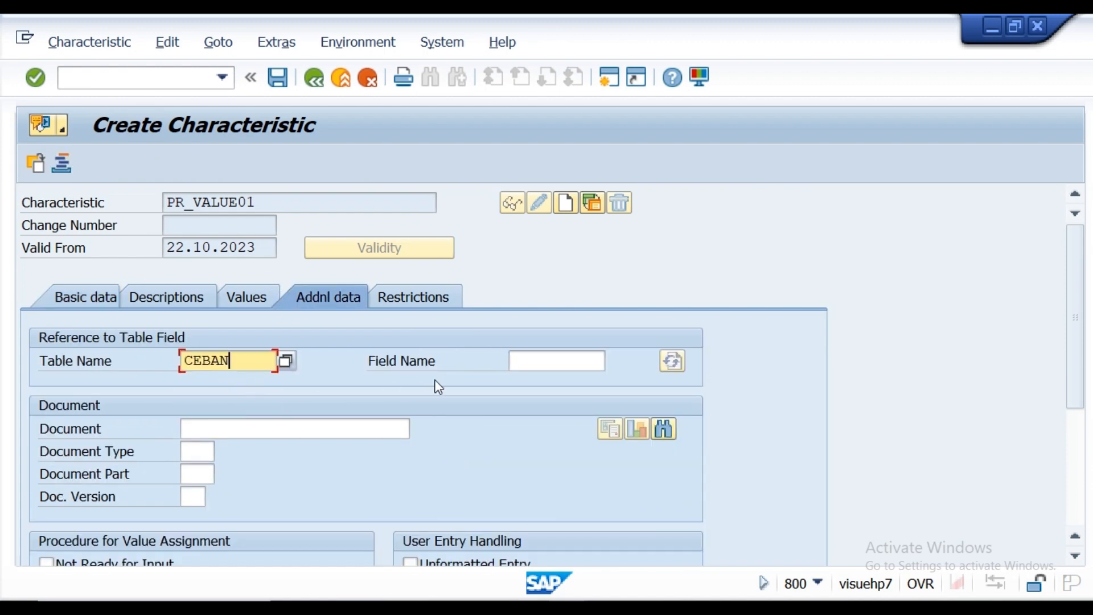
left_click(522, 360)
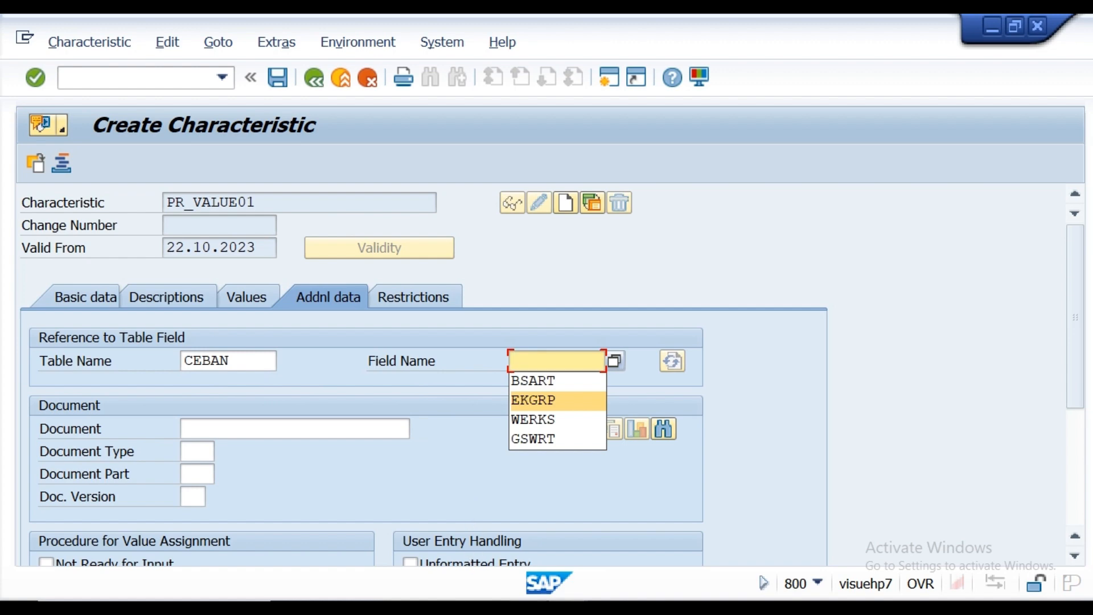
Step: Check the component list of structure CEBAN again and return to characteristic PR_VALUE01
mouse_move(567, 607)
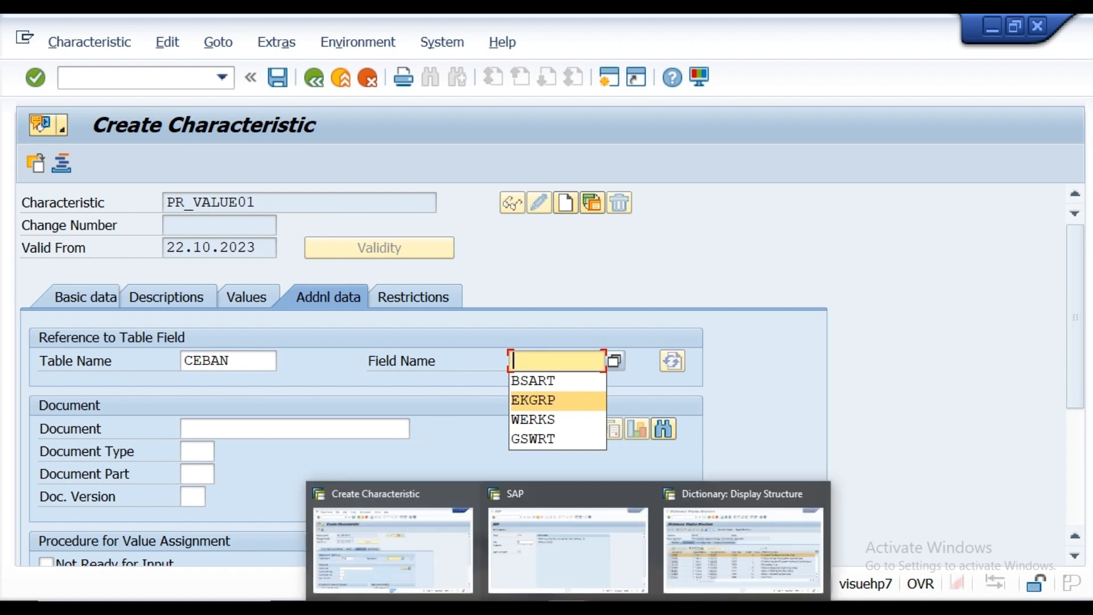
left_click(719, 572)
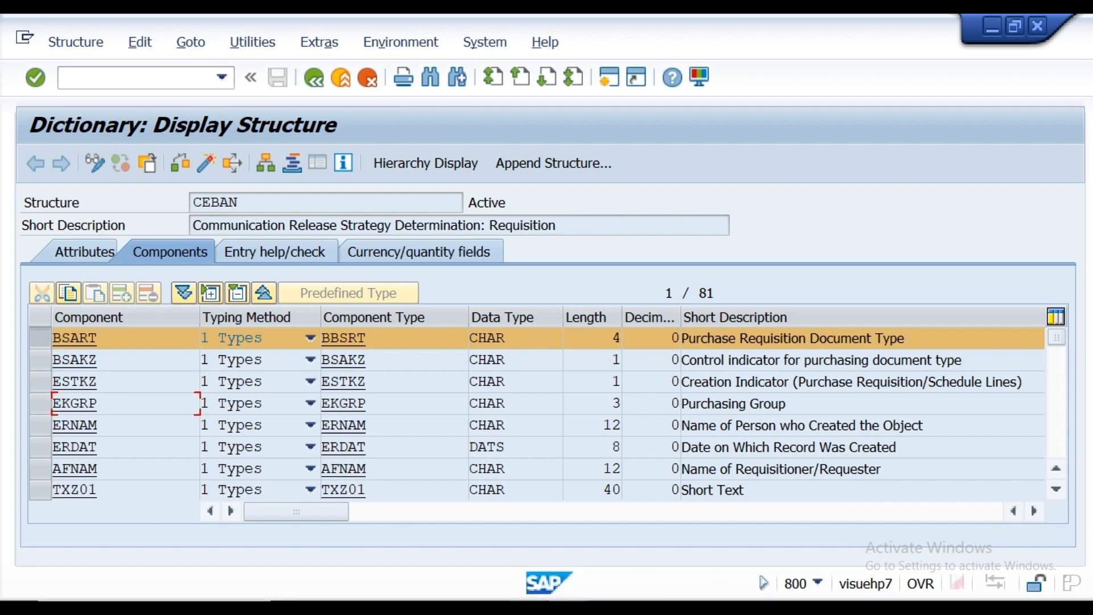
mouse_move(568, 608)
left_click(417, 569)
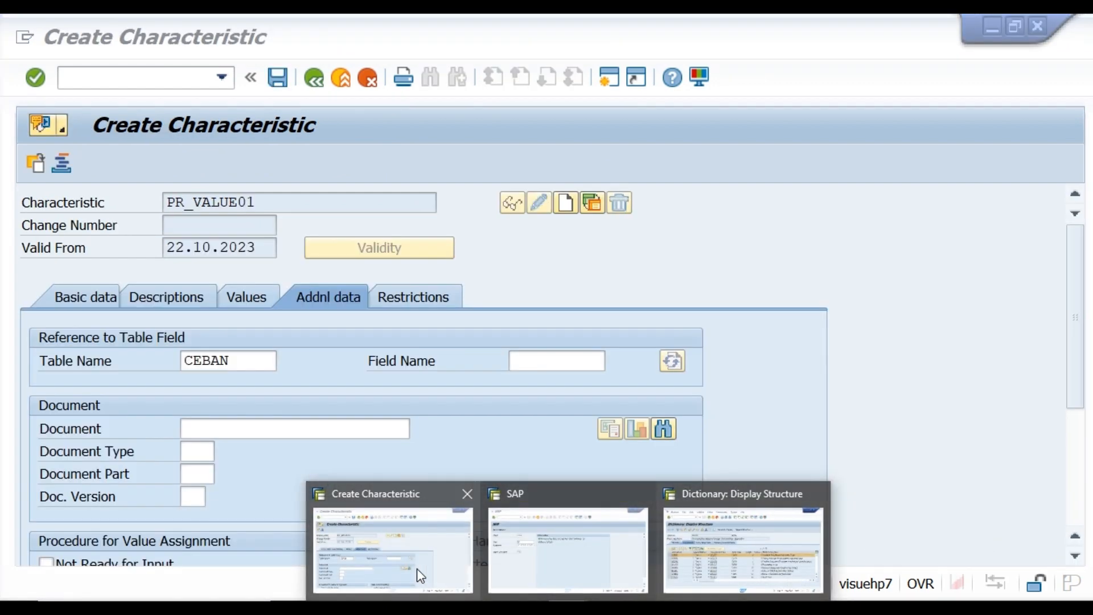
Step: Look through the component list of structure CEBAN for the Total Value of Item field and mark its row
left_click(529, 363)
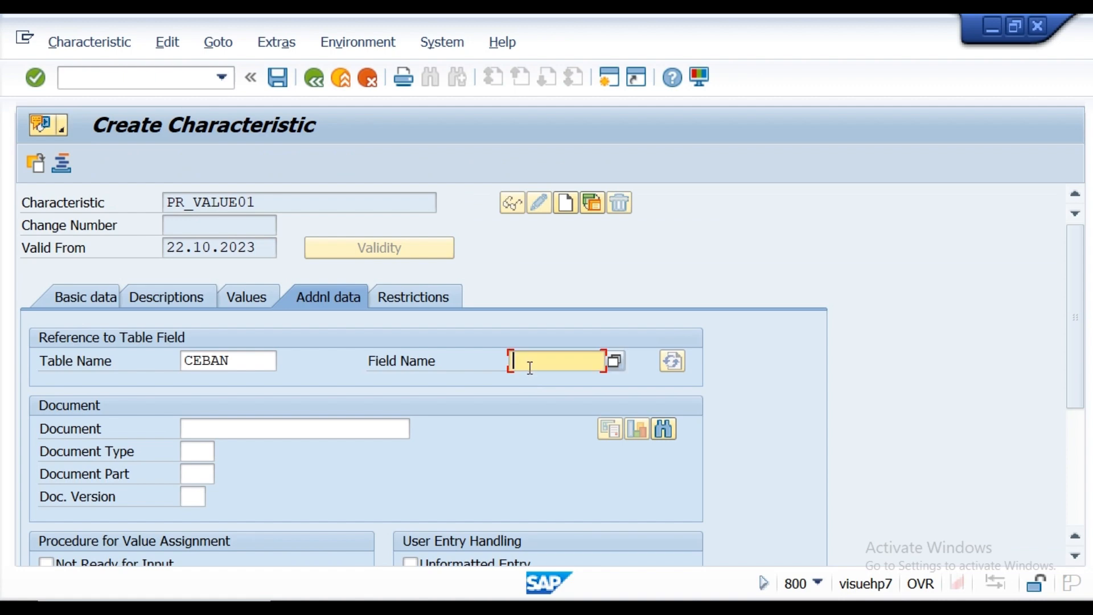
left_click(529, 364)
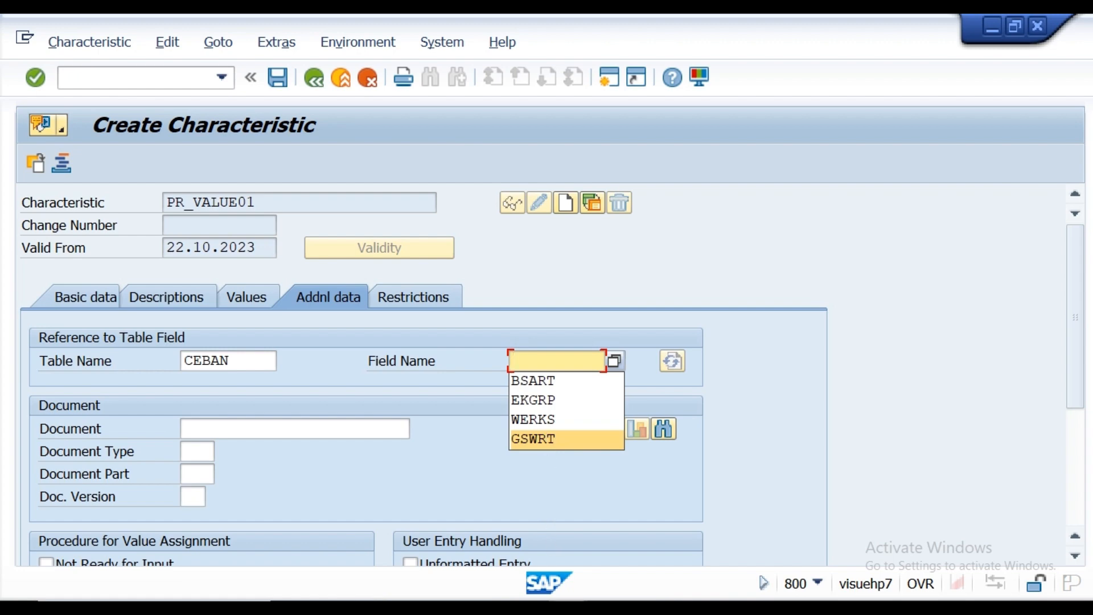
mouse_move(563, 607)
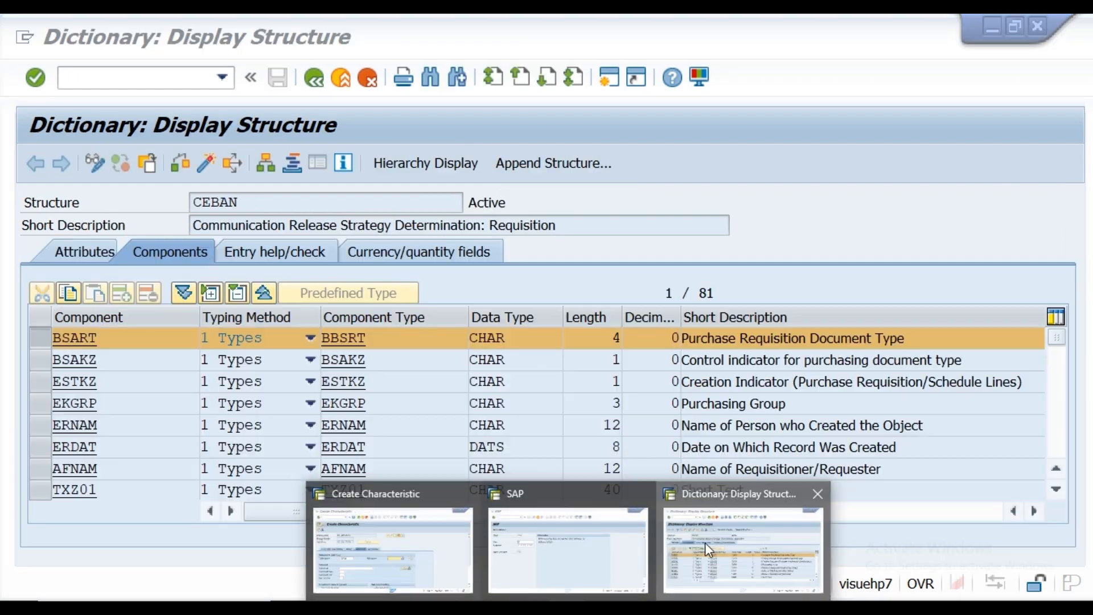
left_click(704, 542)
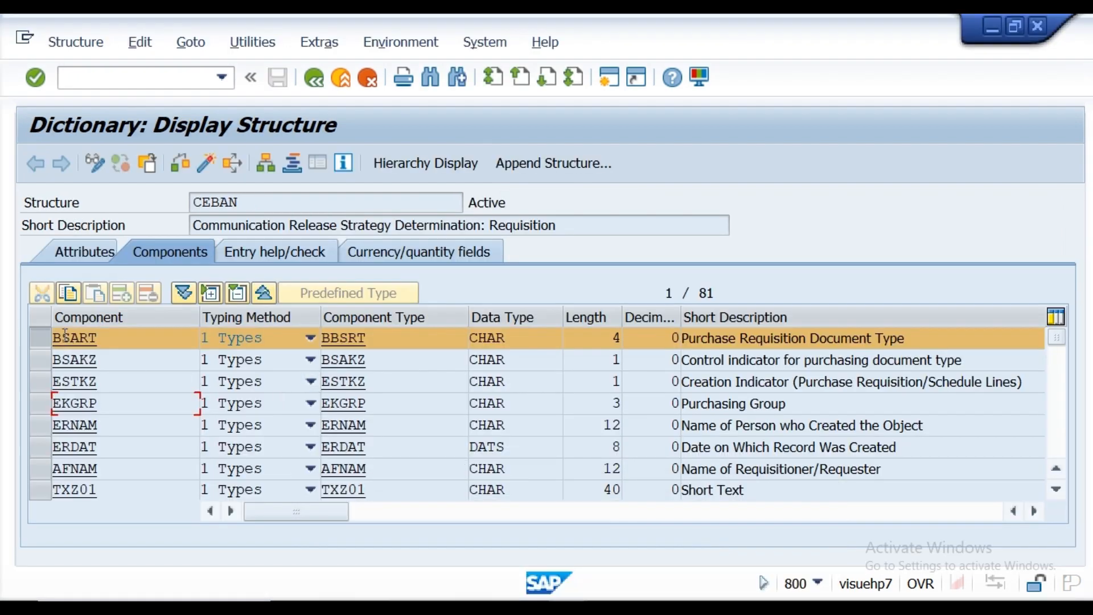
left_click(38, 333)
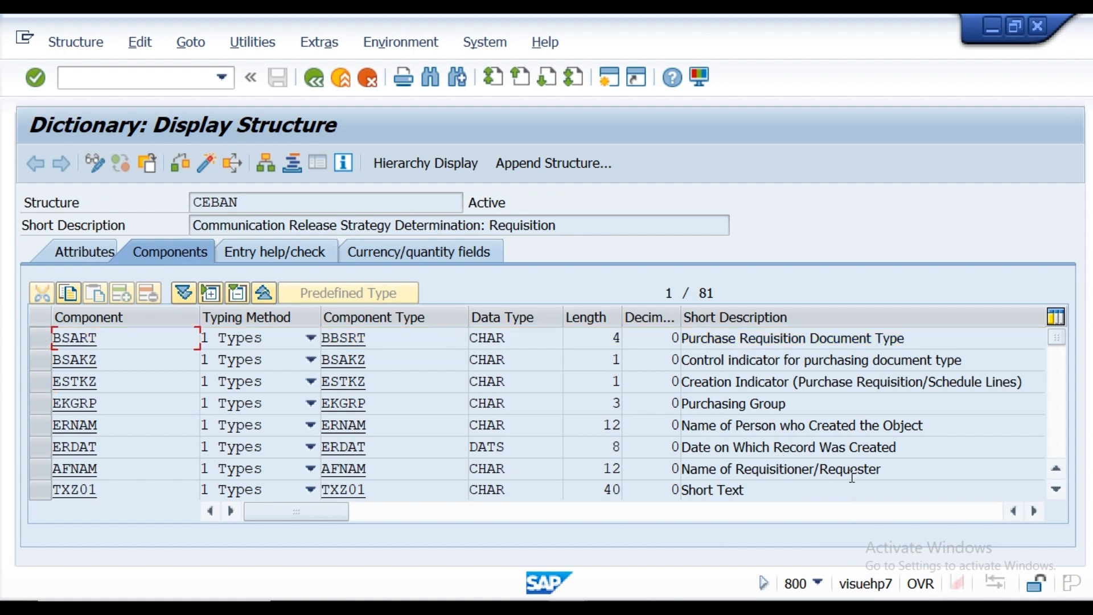
left_click(1056, 491)
left_click(1056, 491)
left_click(1057, 490)
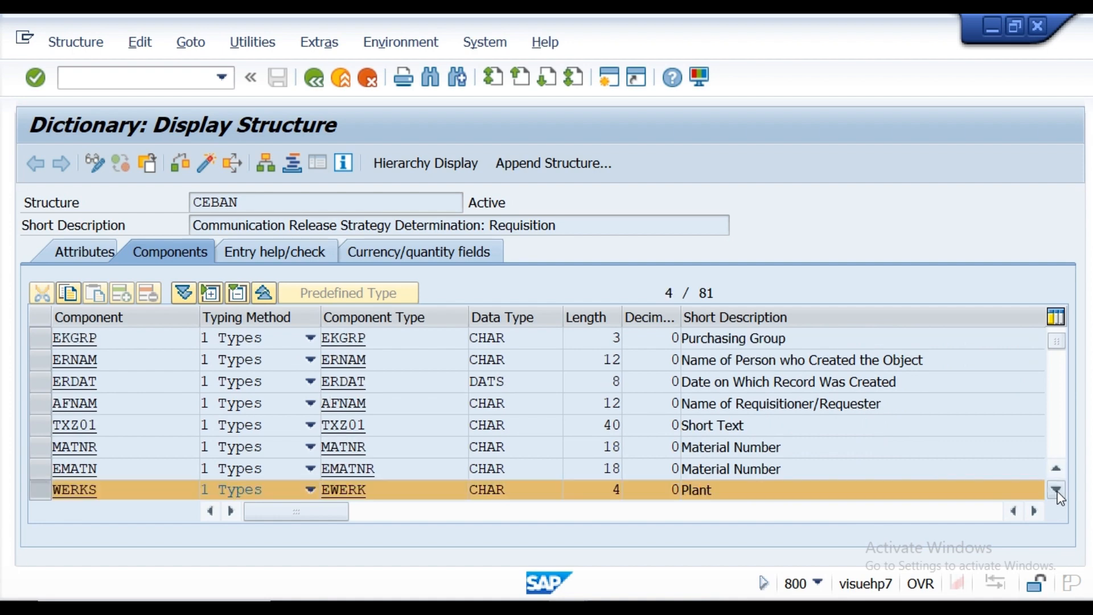
left_click(1057, 490)
left_click(1056, 490)
left_click(1057, 491)
left_click(1057, 491)
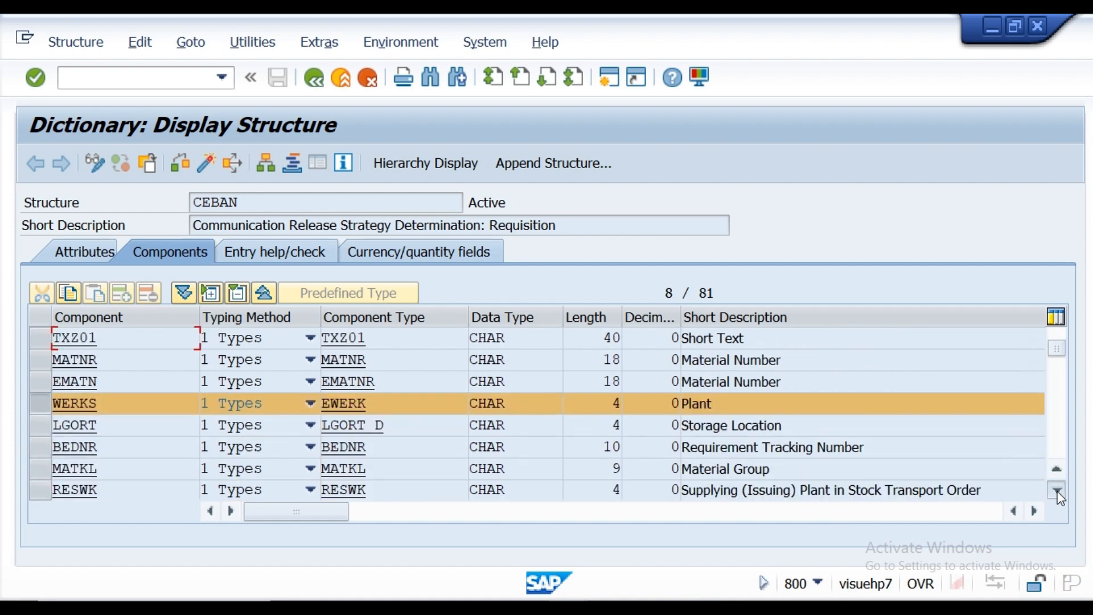
left_click(1057, 491)
left_click(1056, 491)
left_click(1056, 491)
left_click(1057, 491)
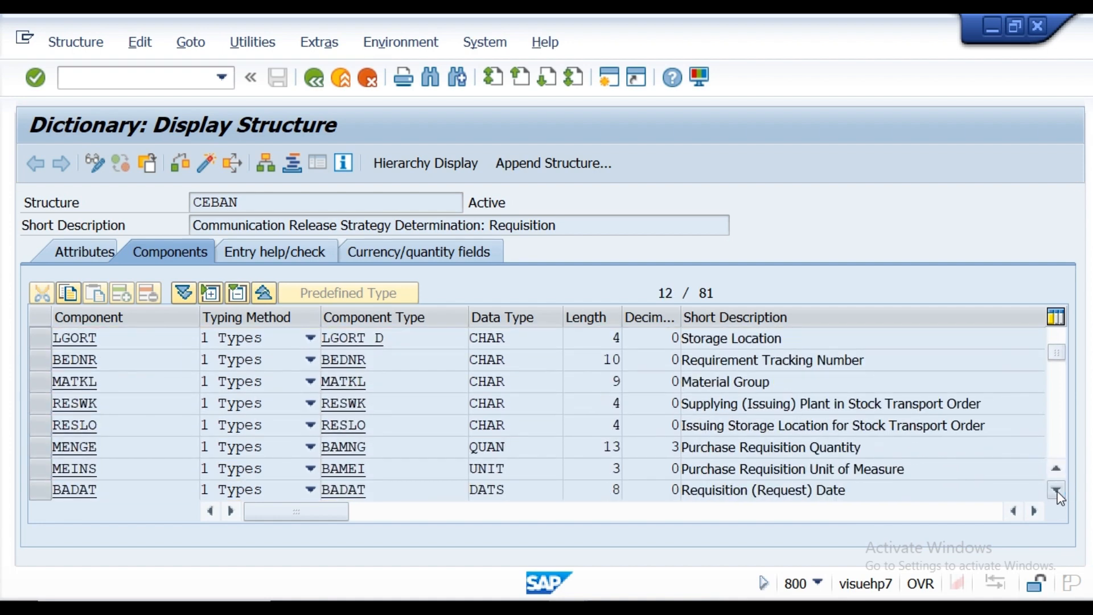
left_click(1057, 491)
left_click(1057, 491)
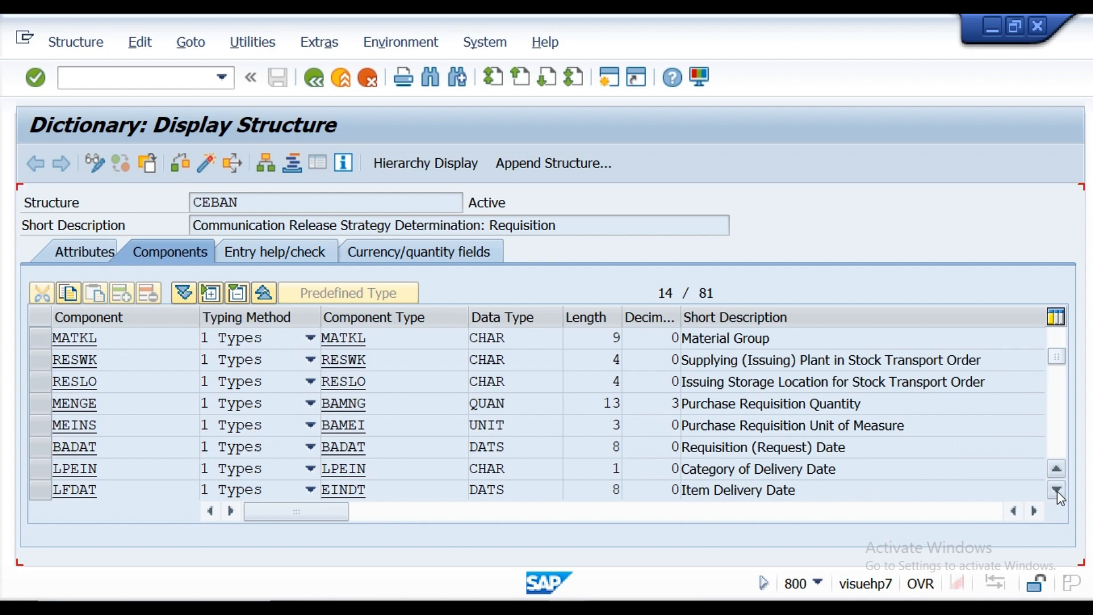
left_click(1057, 491)
left_click(1057, 491)
left_click(1056, 491)
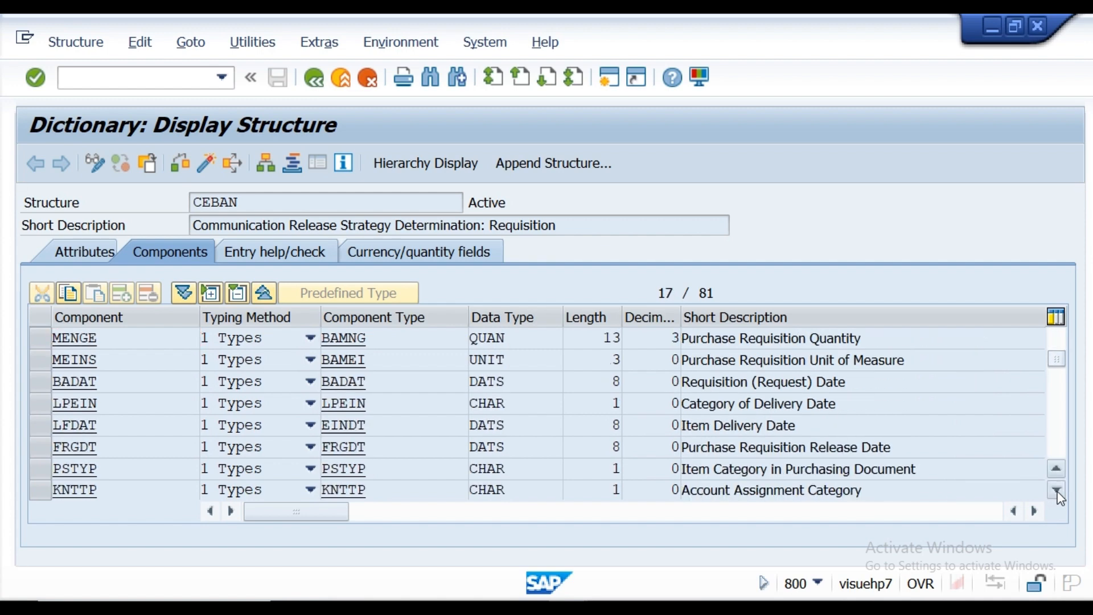
left_click(1056, 490)
left_click(1056, 491)
left_click(1056, 490)
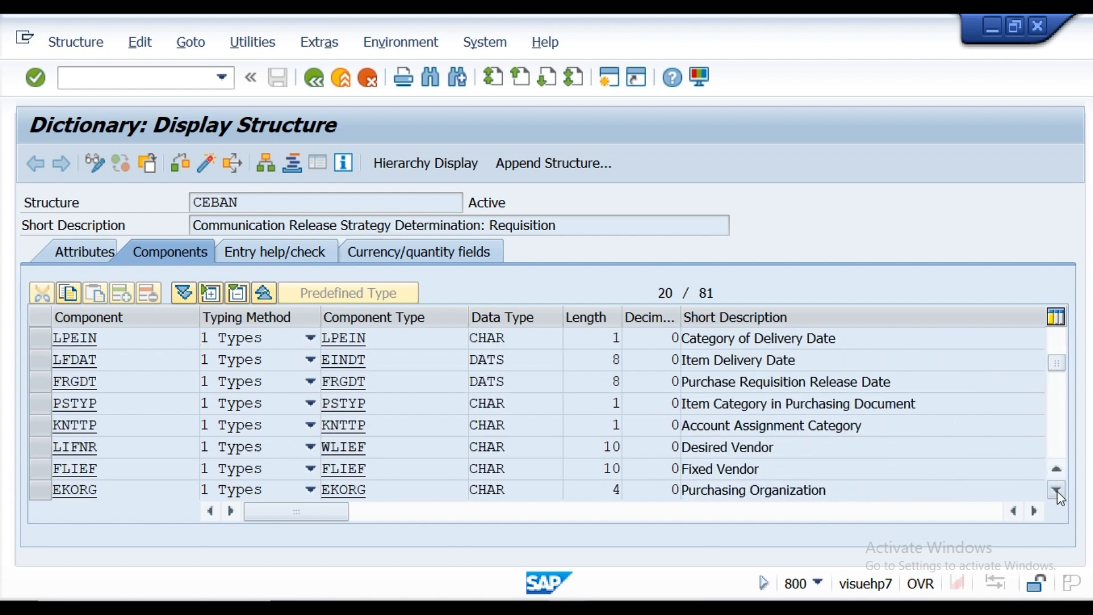
left_click(1056, 490)
left_click(1057, 490)
left_click(1056, 491)
left_click(1057, 491)
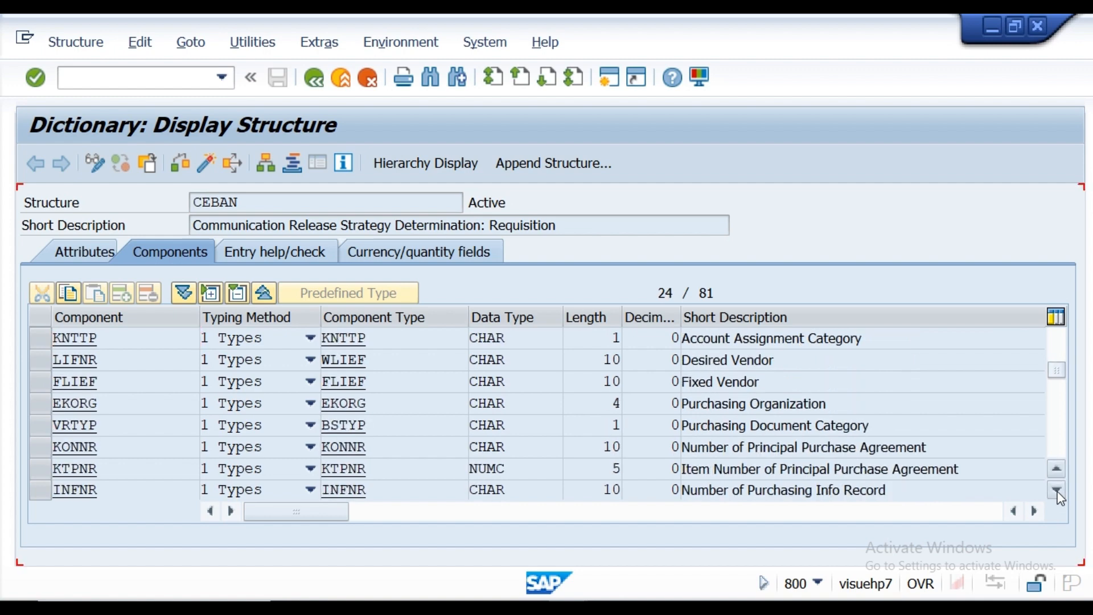
left_click(1057, 491)
left_click(1056, 491)
left_click(1056, 490)
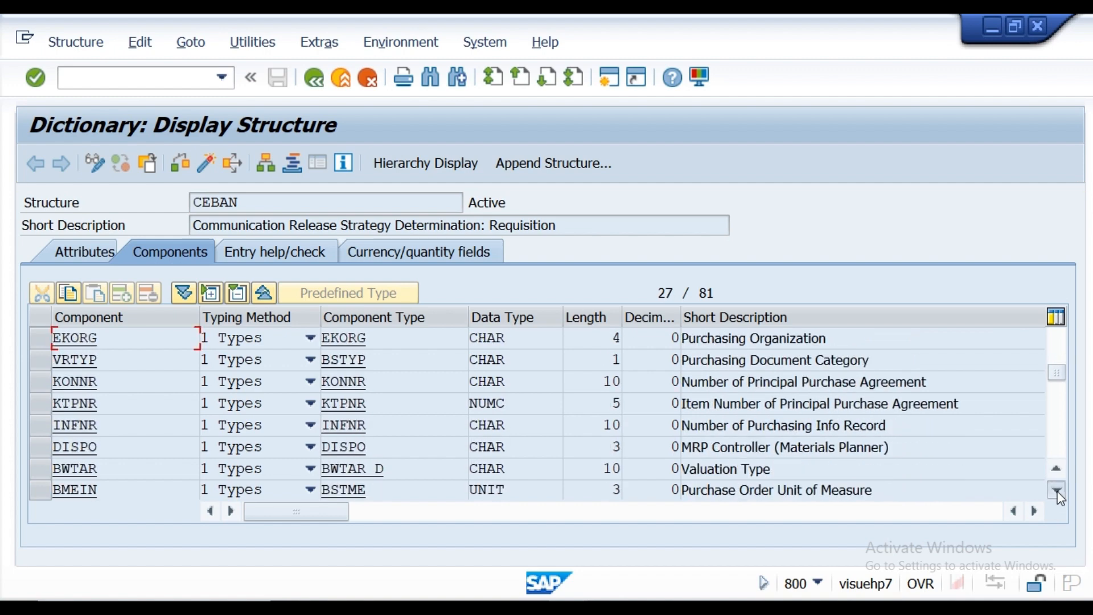
left_click(1057, 490)
left_click(1056, 490)
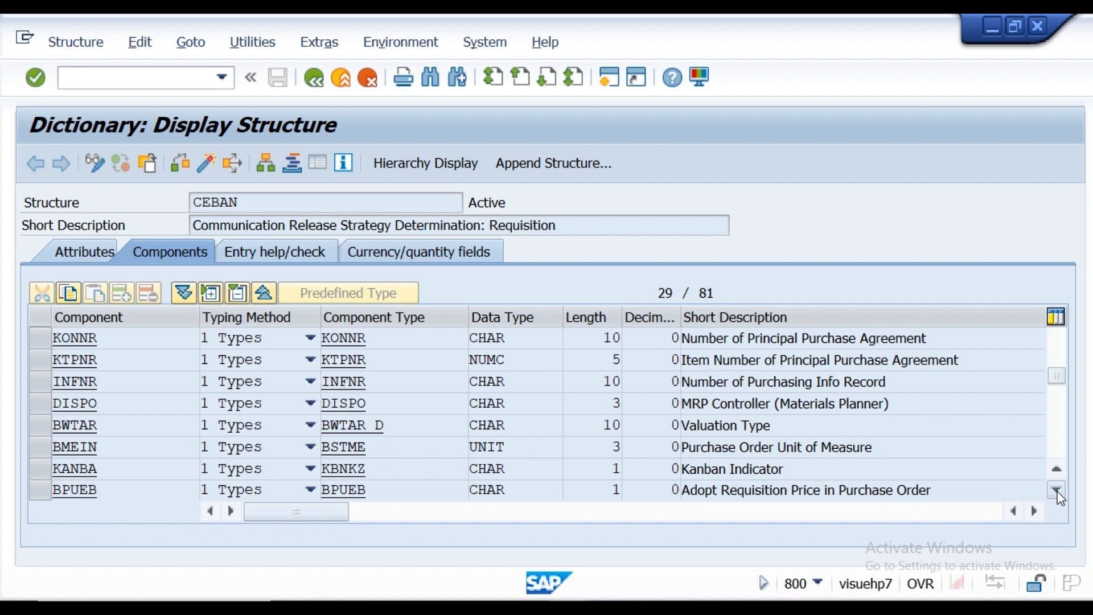
left_click(1056, 491)
left_click(1057, 491)
left_click(1056, 491)
left_click(1056, 490)
left_click(1056, 491)
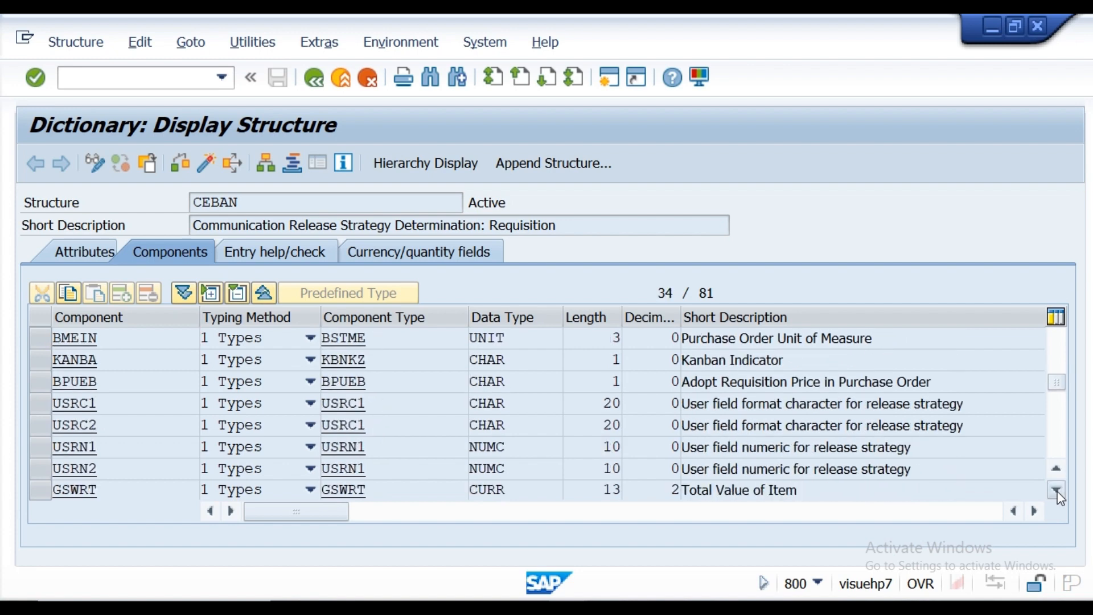
left_click(1057, 490)
left_click(1056, 490)
left_click(1057, 491)
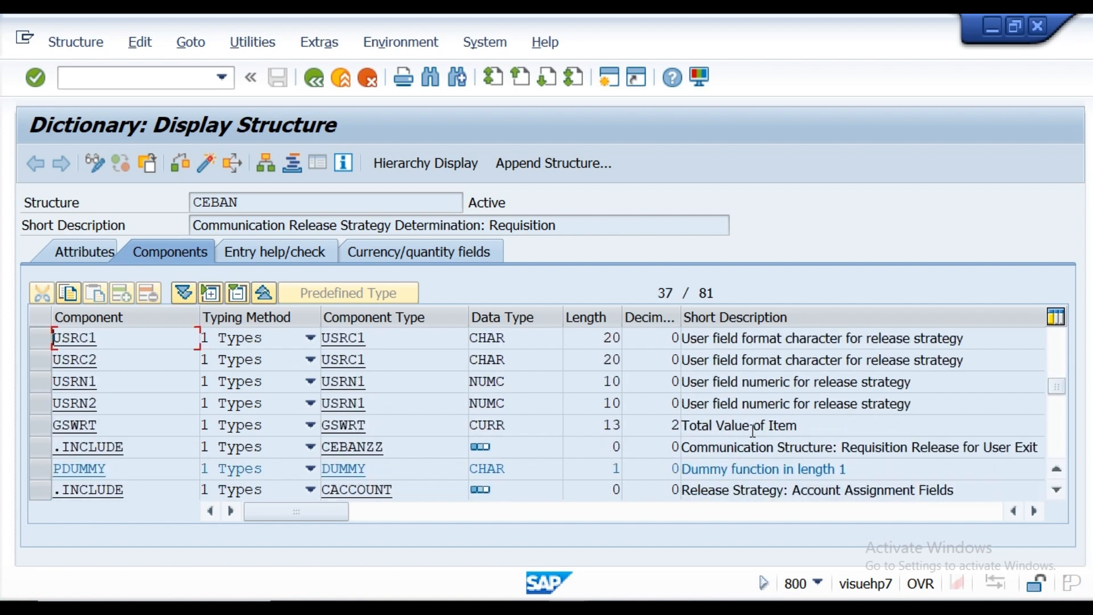
left_click(39, 429)
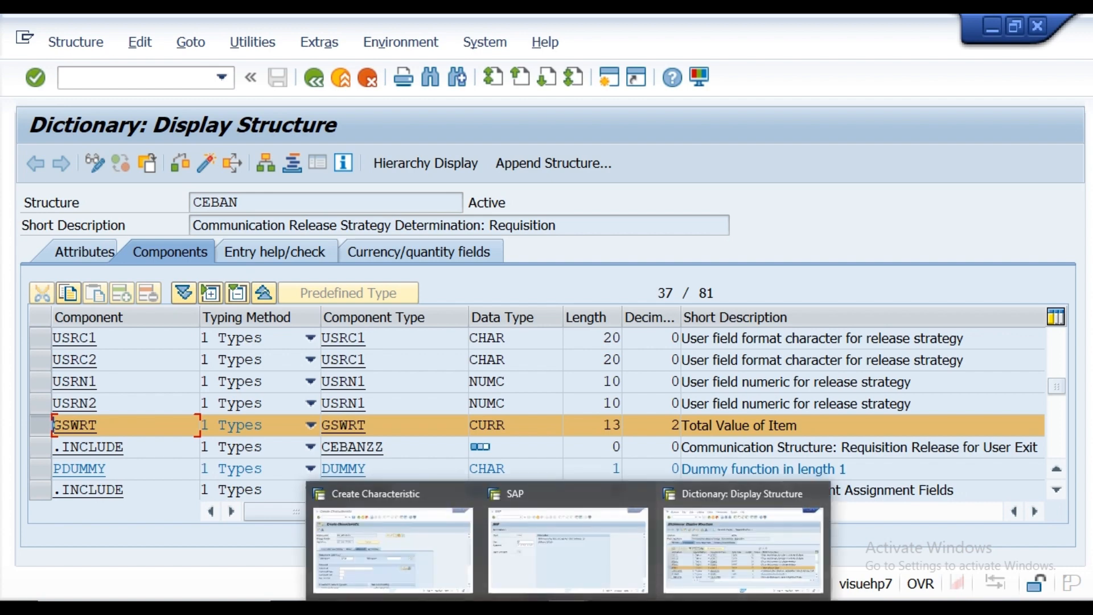
Step: Return to characteristic PR_VALUE01, set its referenced field name to GSWRT and accept the table field reference
left_click(420, 567)
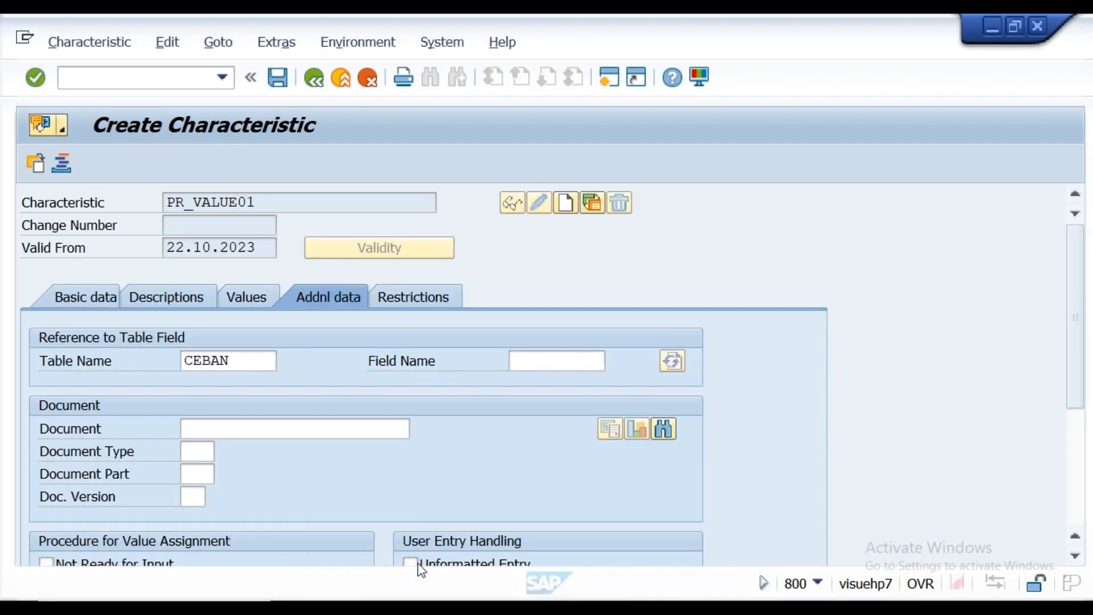
left_click(529, 361)
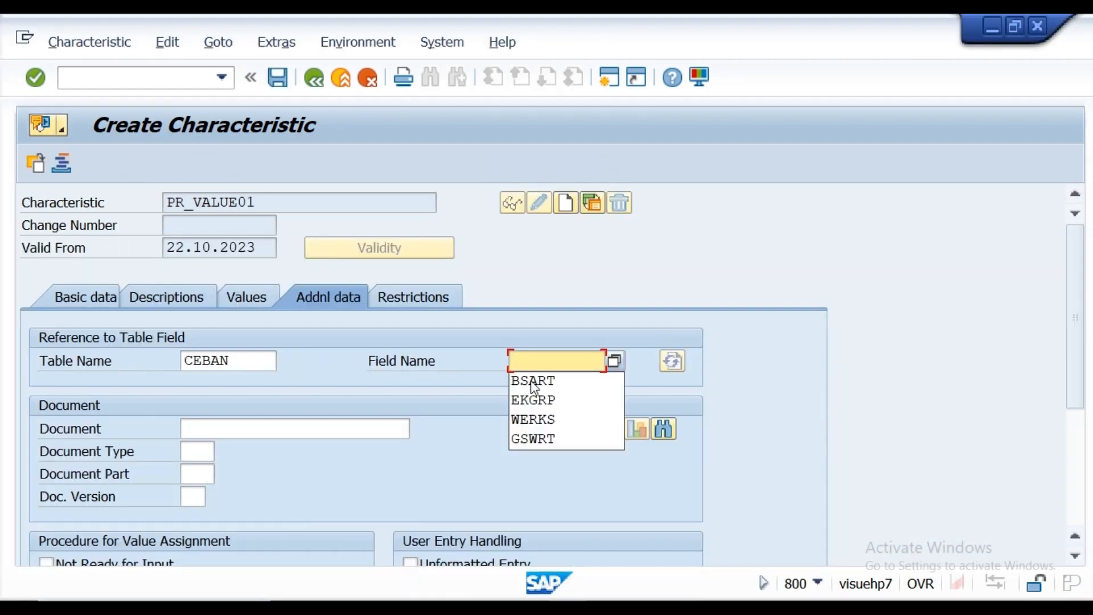
left_click(541, 447)
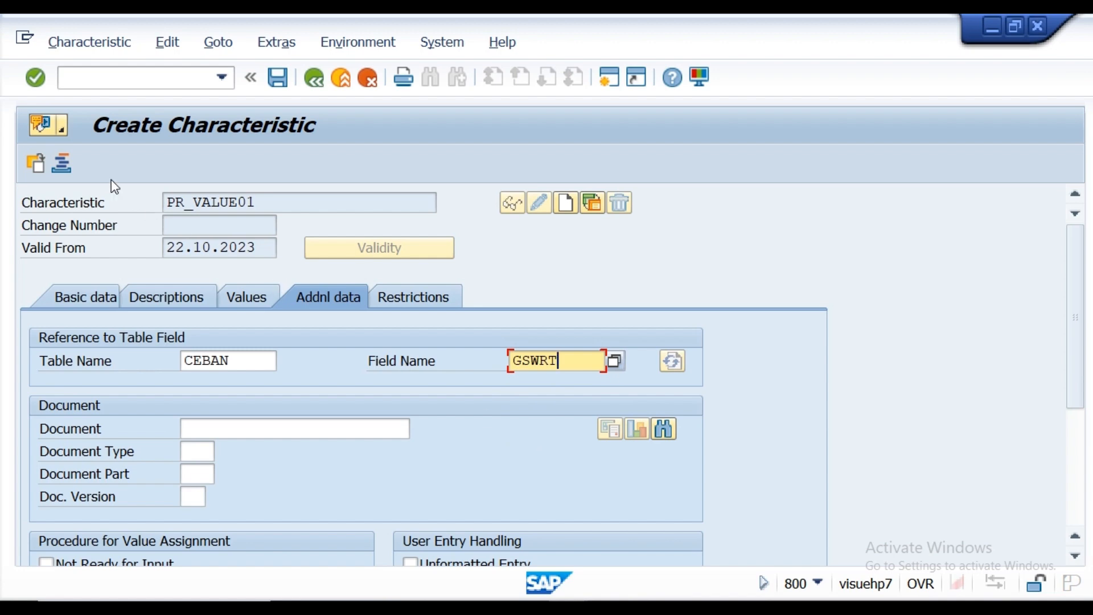
left_click(37, 78)
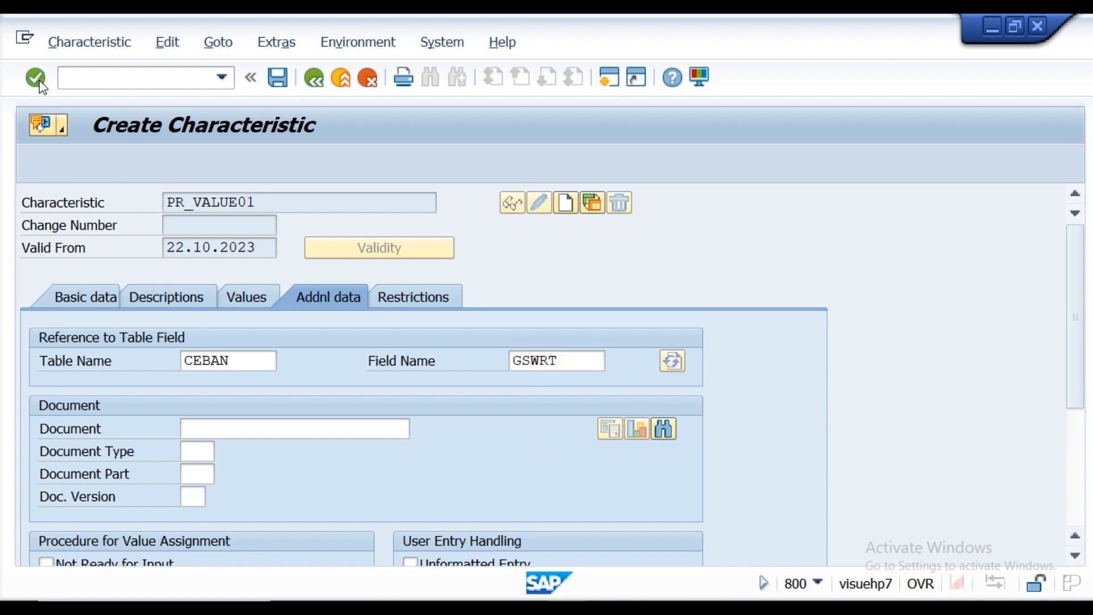
left_click(603, 578)
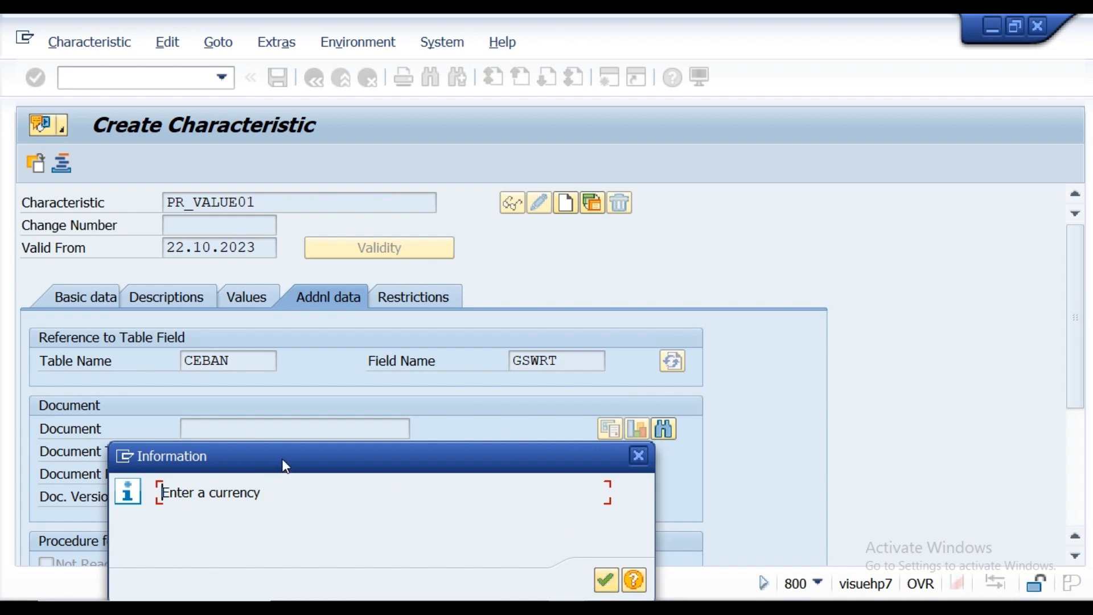
left_click_drag(282, 458, 304, 330)
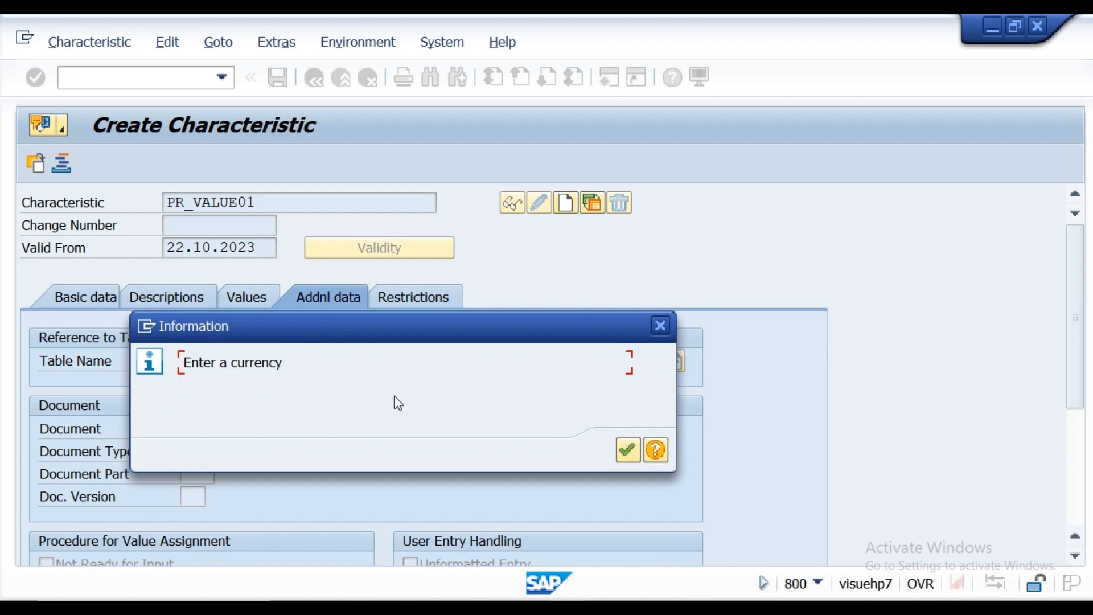
left_click(621, 454)
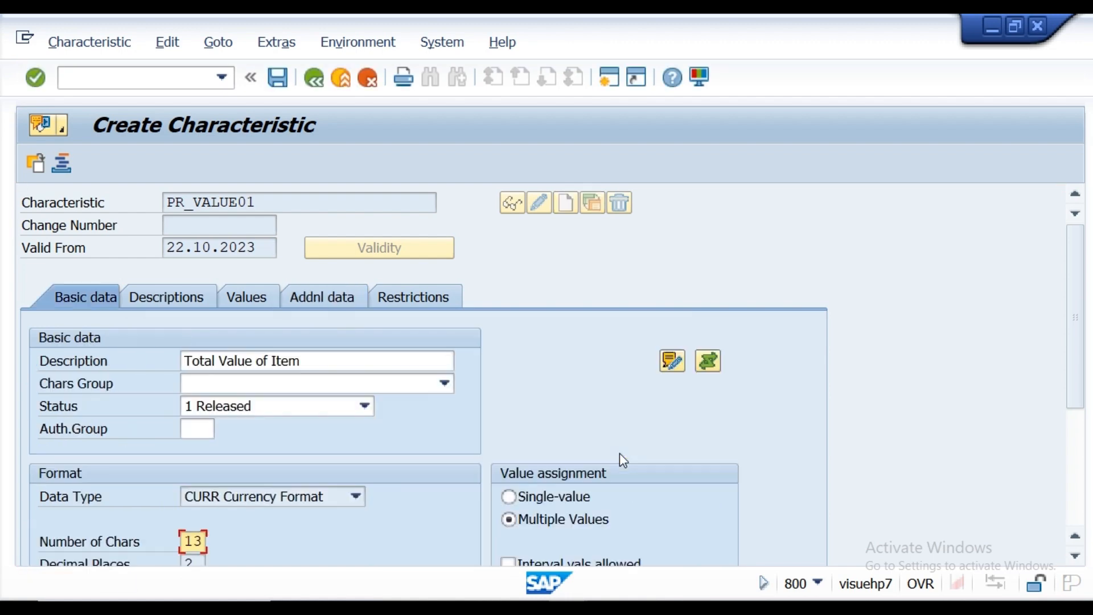
Step: Set the currency of characteristic PR_VALUE01 to INR and allow interval values in its value assignment
left_click(354, 498)
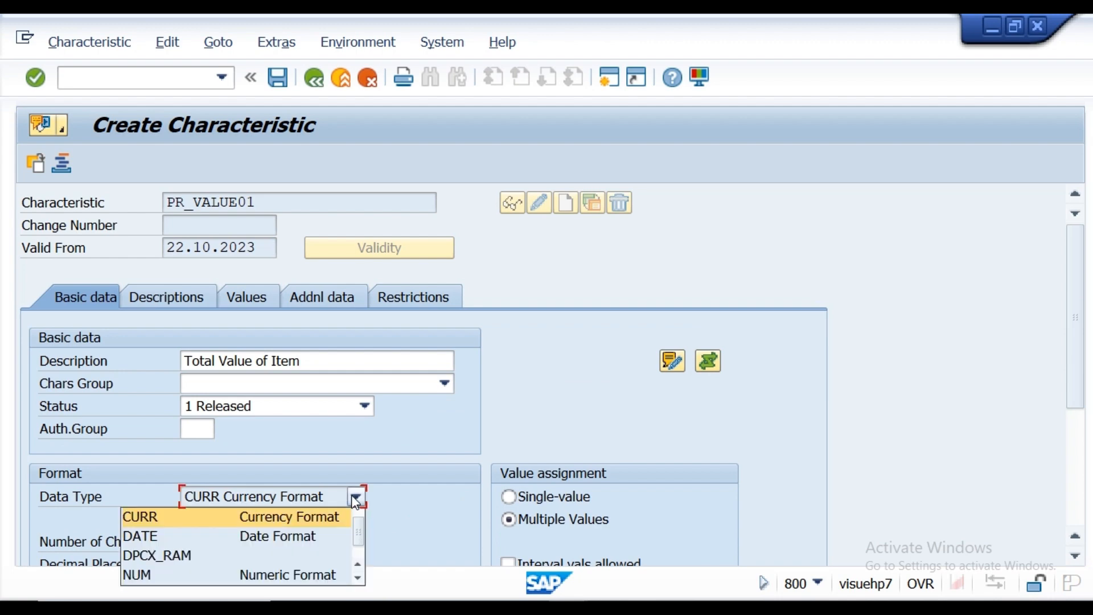
left_click(397, 517)
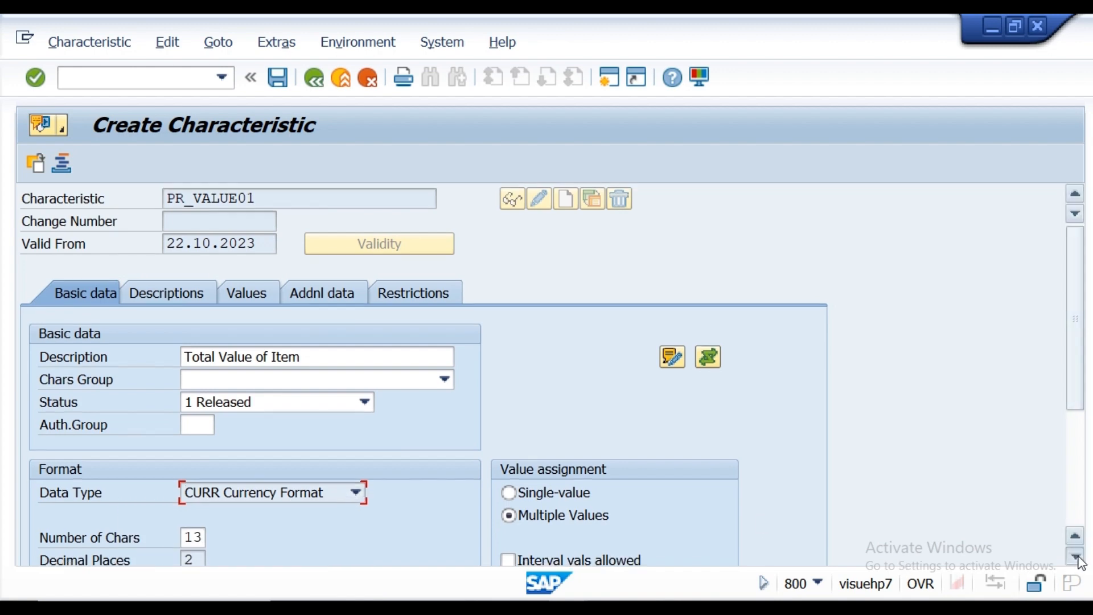
left_click(1076, 555)
left_click(1077, 557)
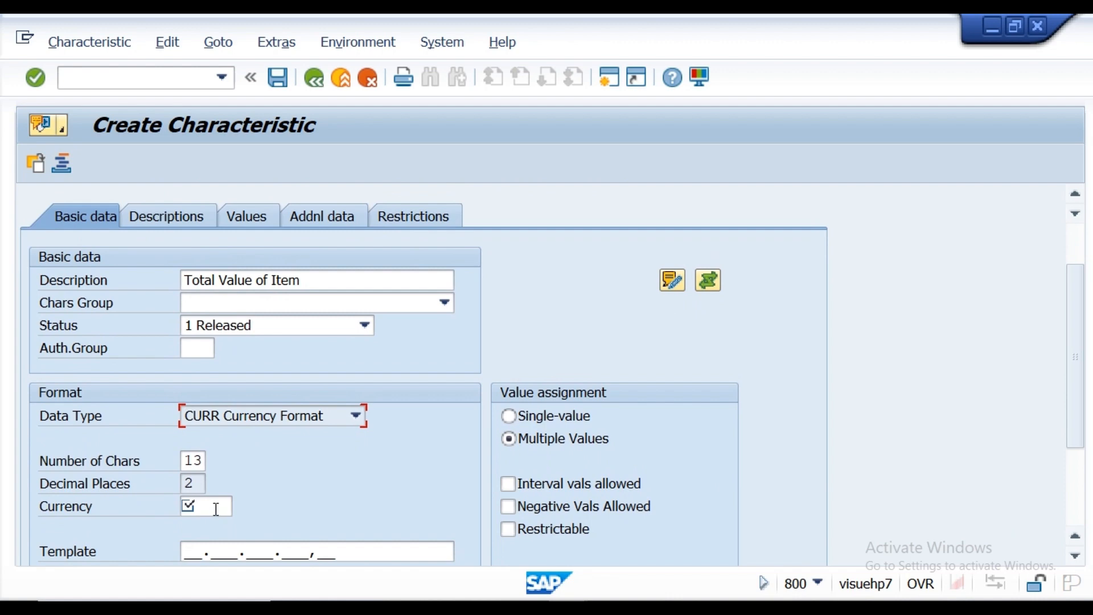
left_click(216, 509)
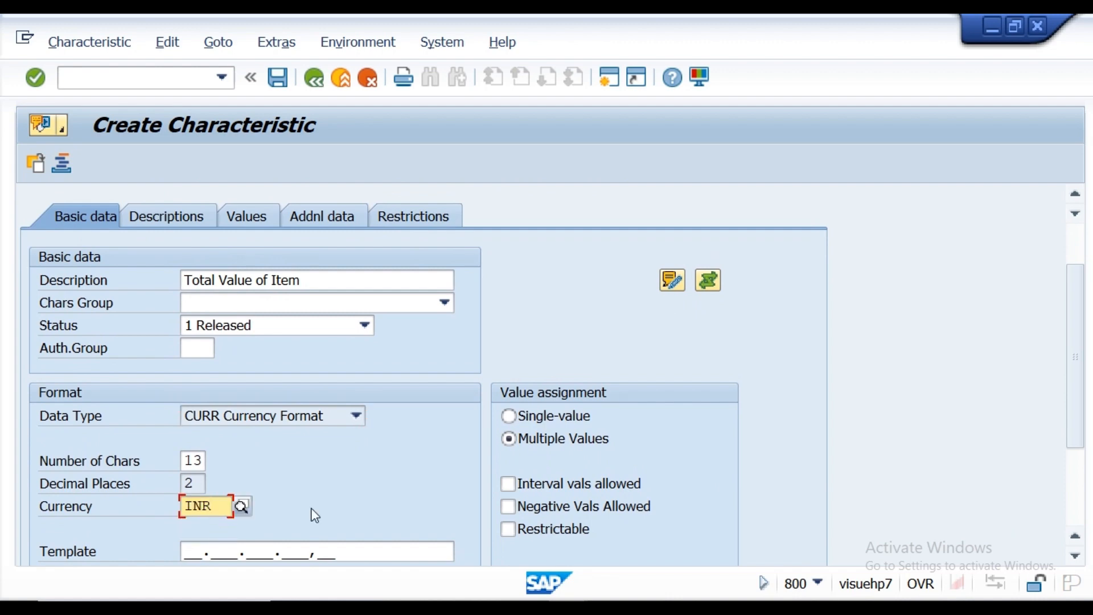
left_click(508, 484)
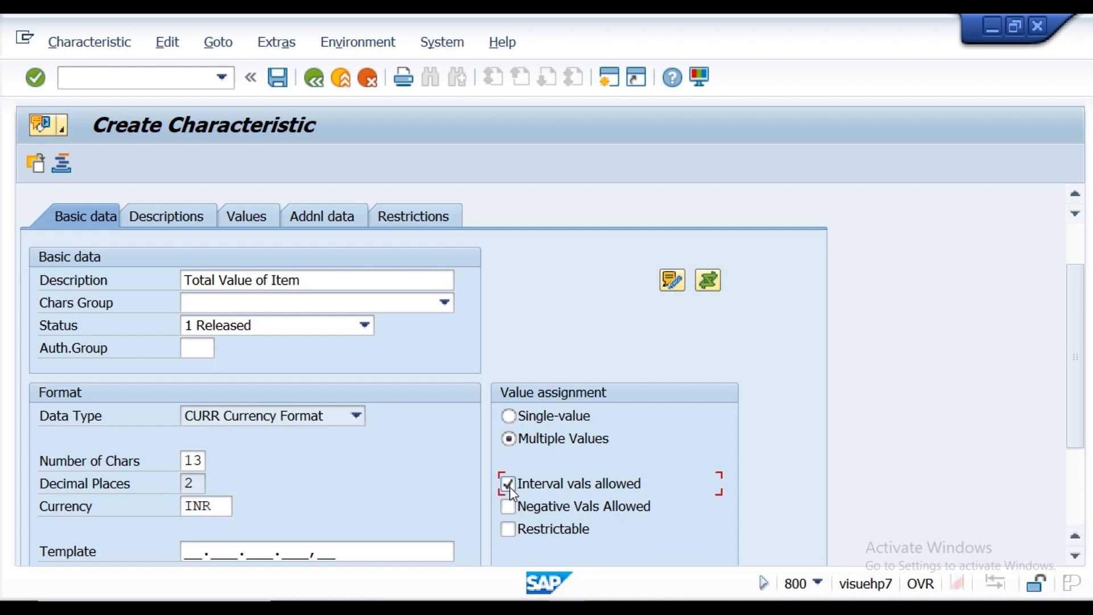
key("alt+Tab")
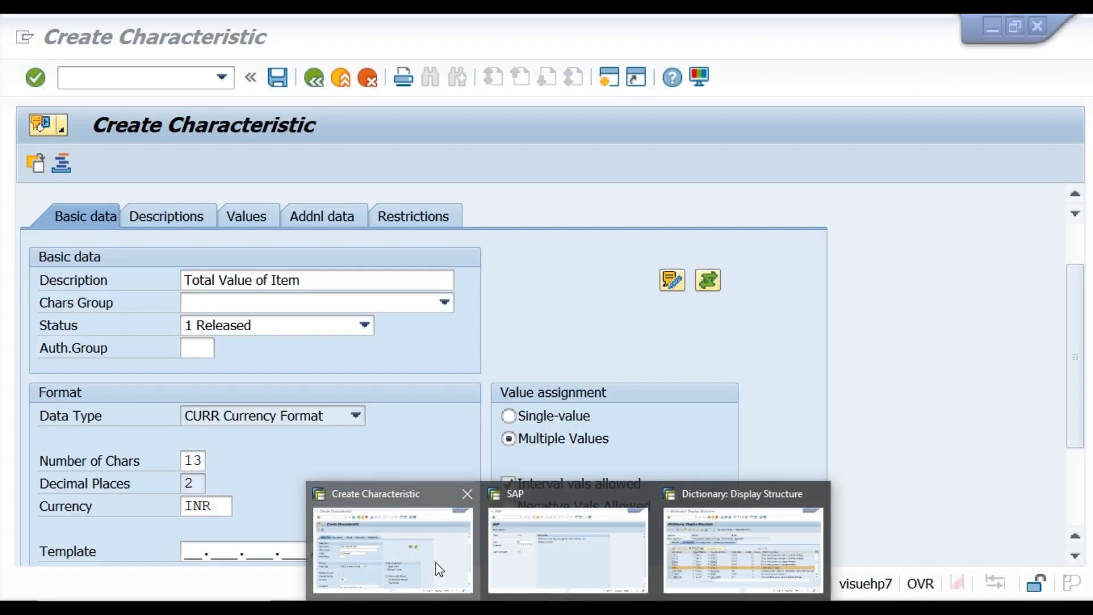
left_click(435, 562)
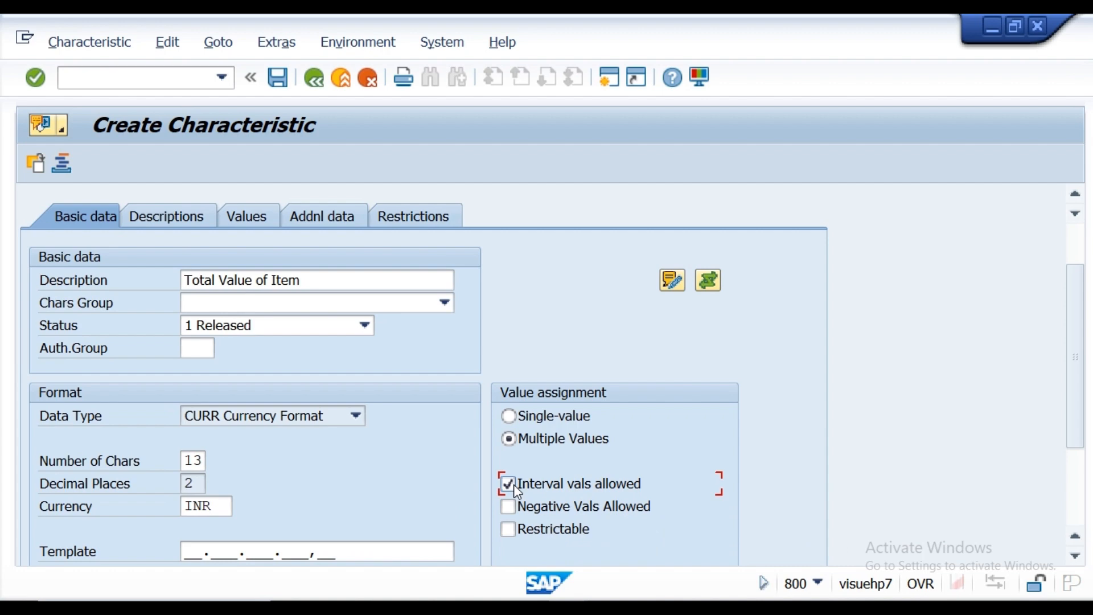
Step: Check the table field reference in the additional data of PR_VALUE01 and save the characteristic
left_click(307, 224)
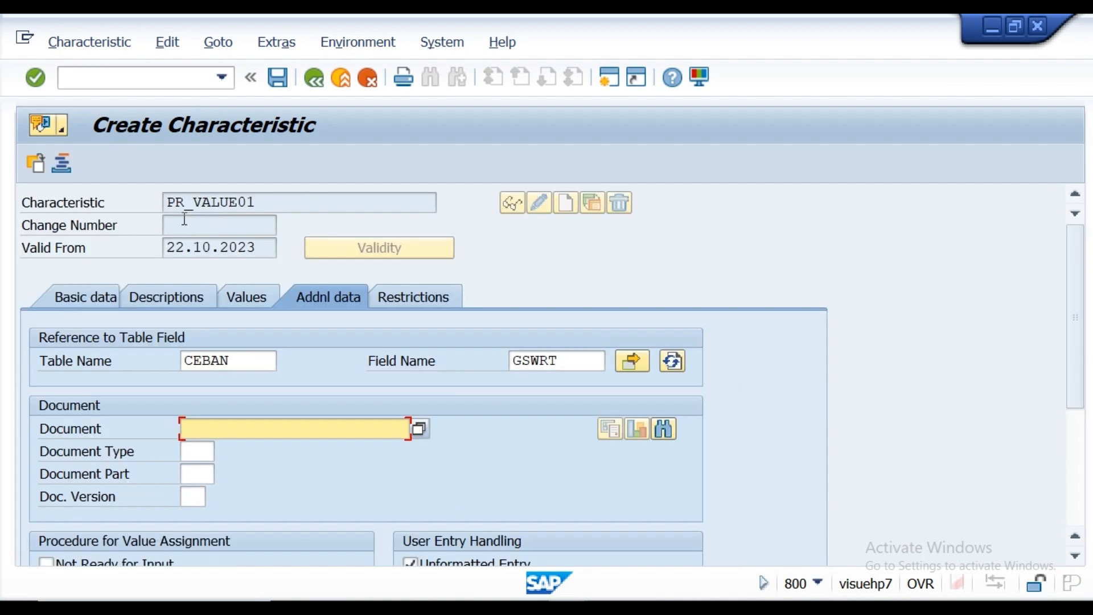
left_click(35, 78)
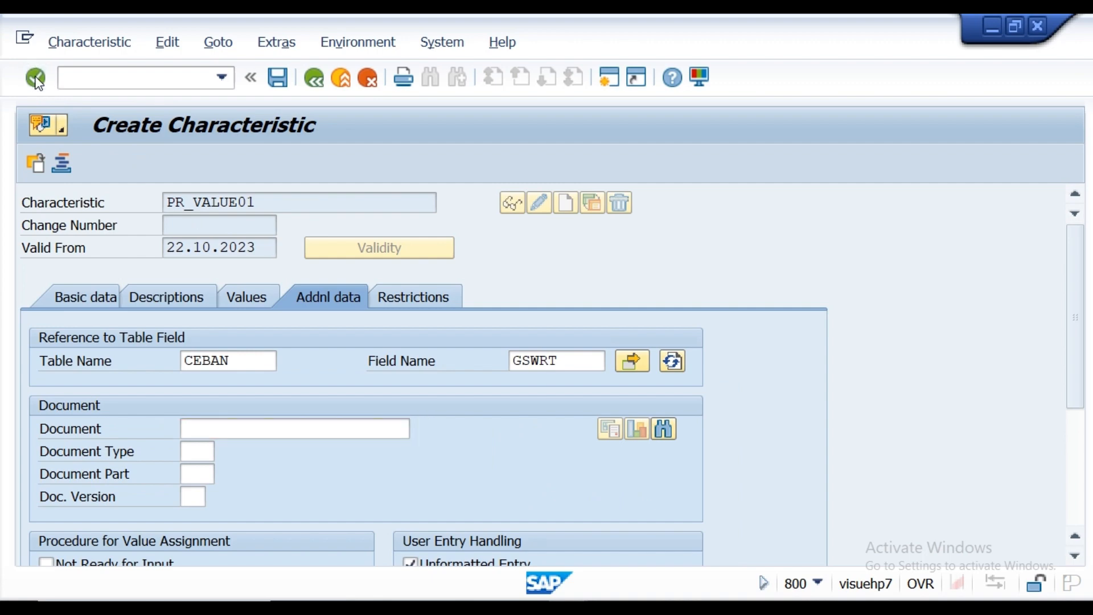
left_click(278, 81)
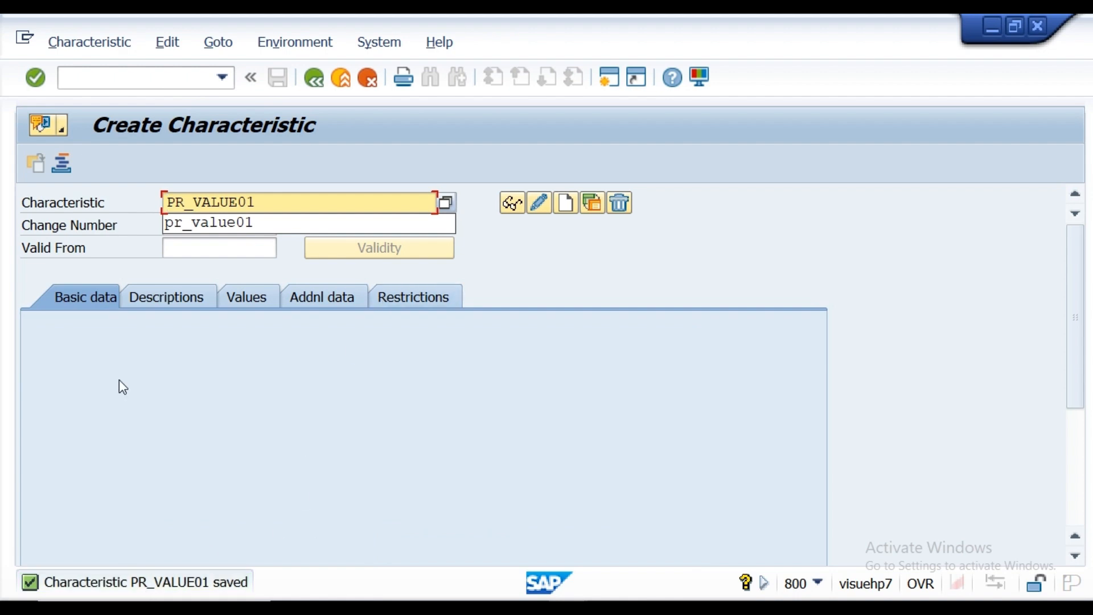
mouse_move(410, 608)
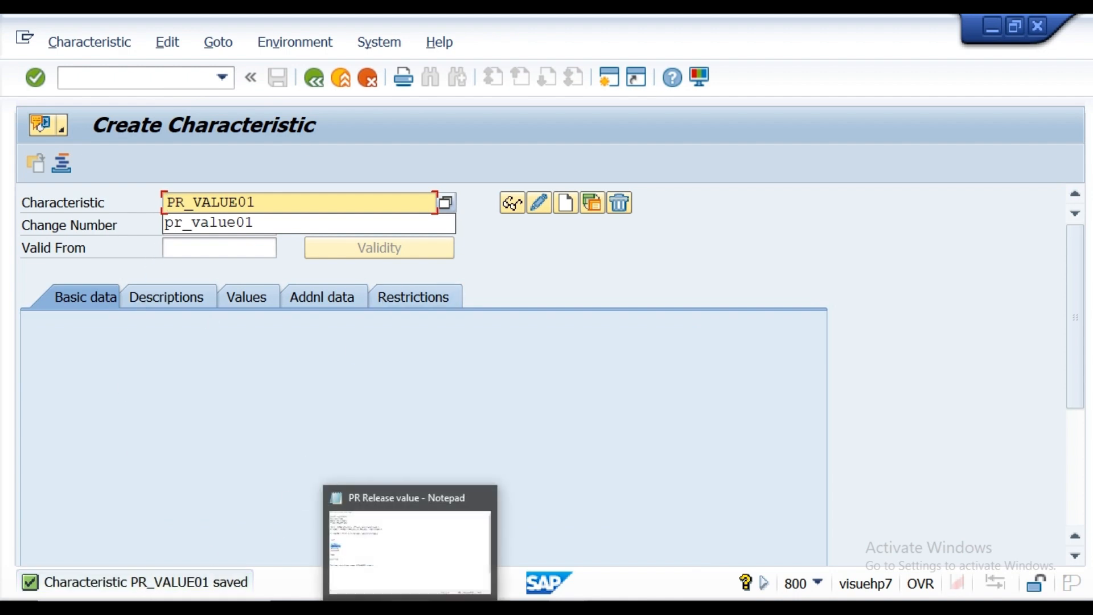
Step: Leave characteristic creation and open the Edit Classes activity of the purchase requisition release procedure with classification
left_click(434, 558)
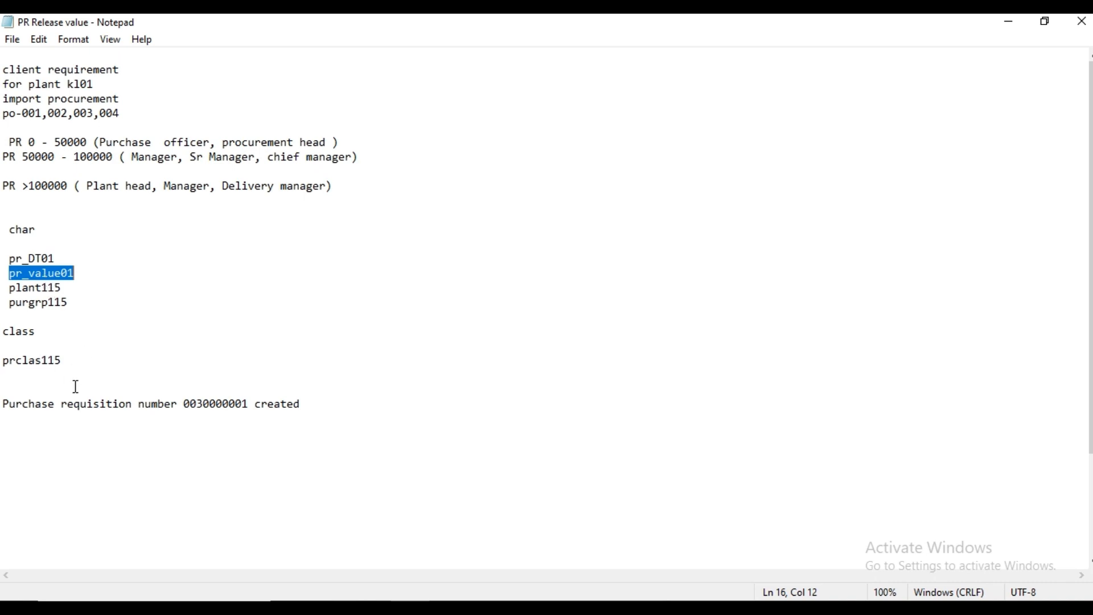
left_click(568, 606)
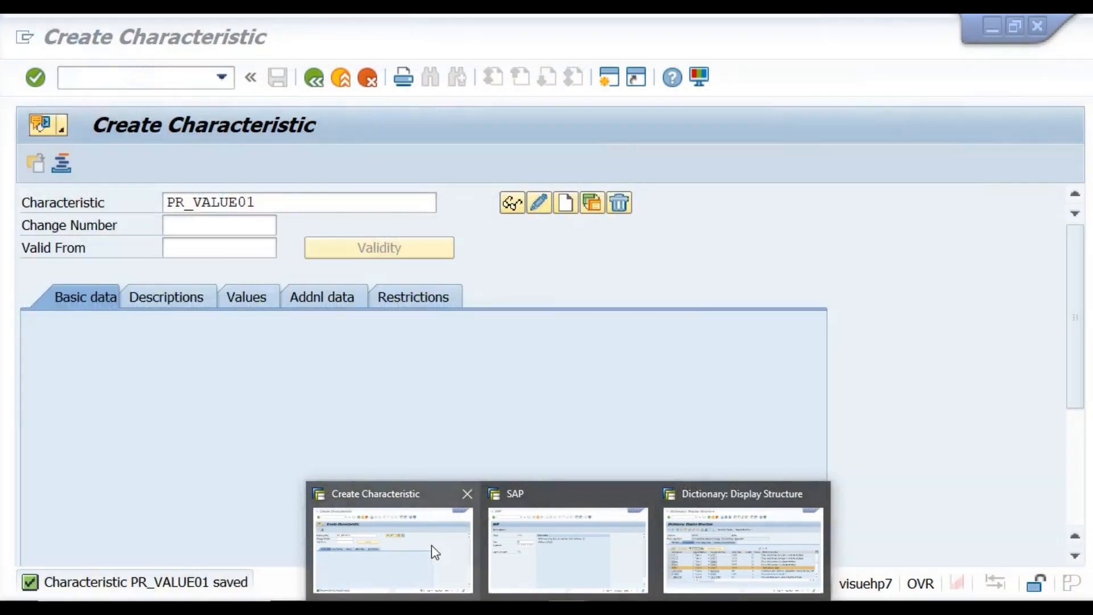
left_click(434, 547)
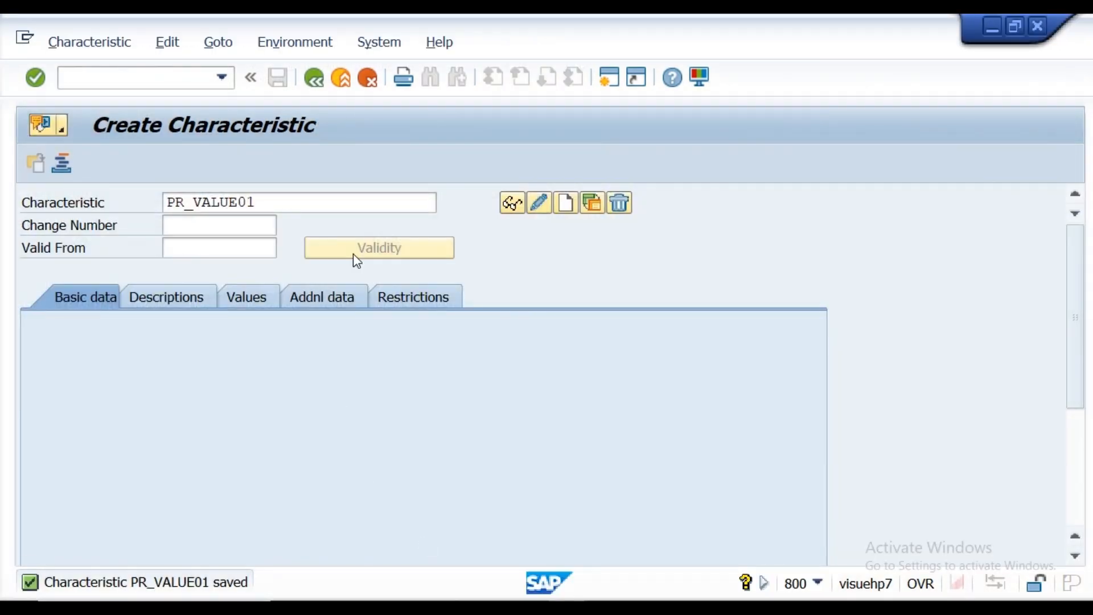
left_click(322, 81)
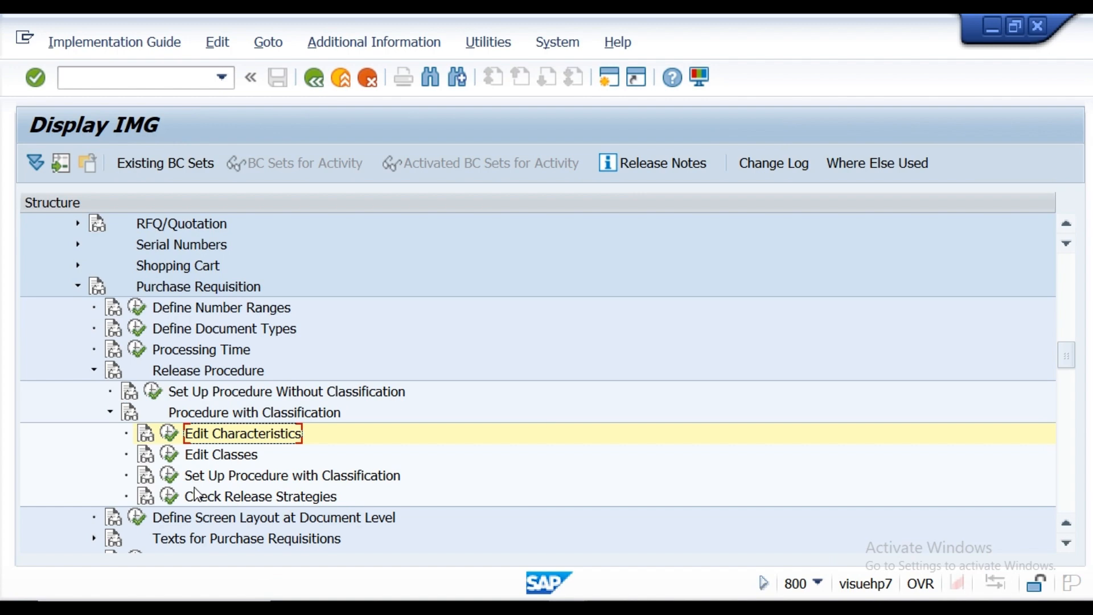
left_click(168, 455)
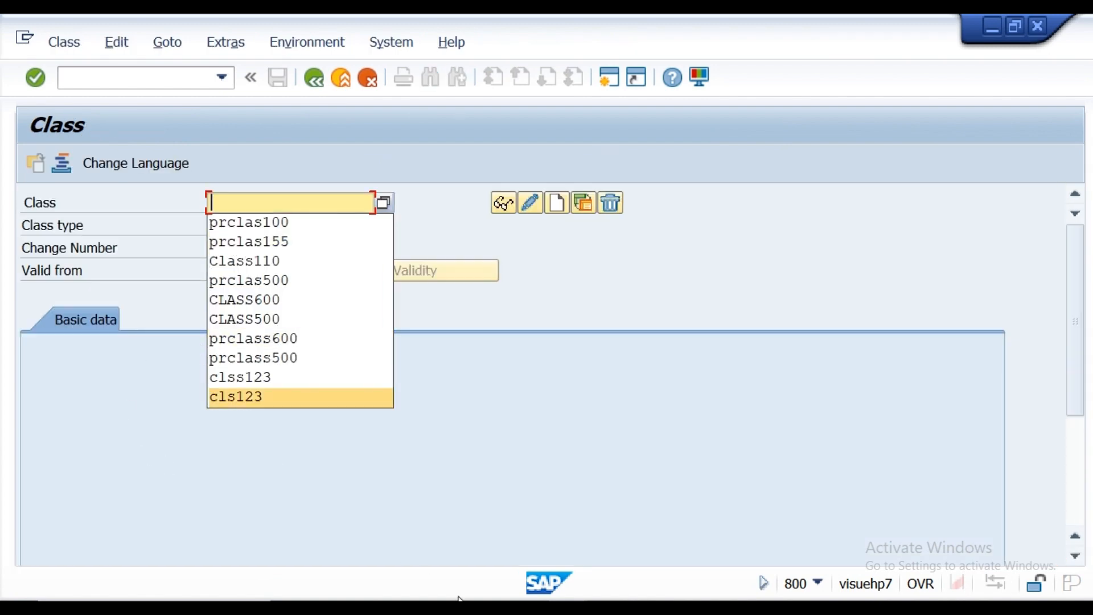
Step: Copy the class name prclas115 from the PR Release value notes in Notepad and enter it as the class in SAP
left_click(409, 607)
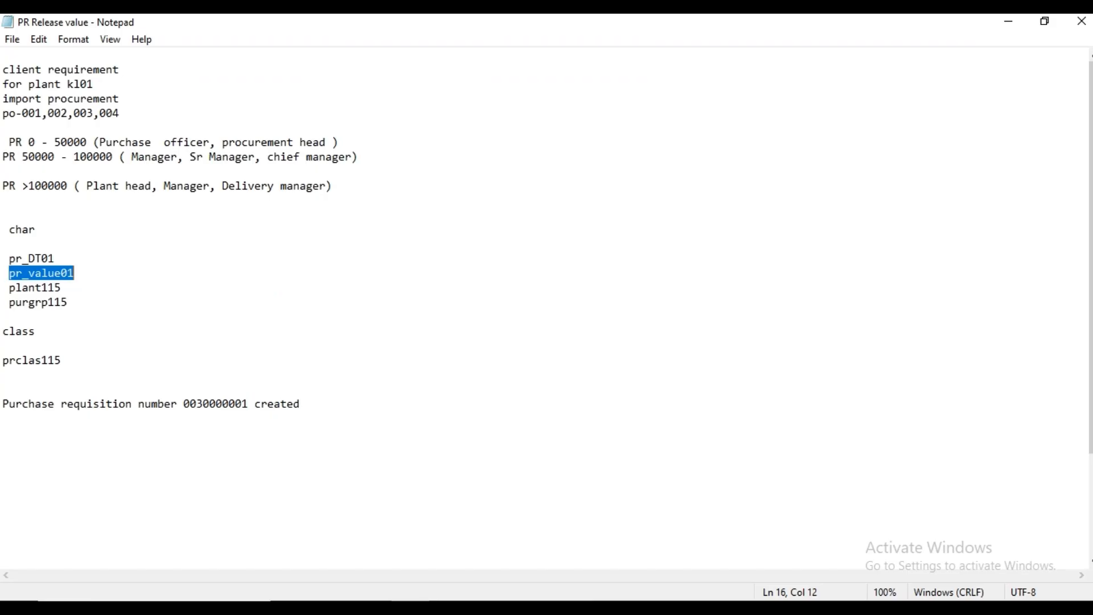
left_click_drag(2, 360, 74, 361)
key("ctrl+c")
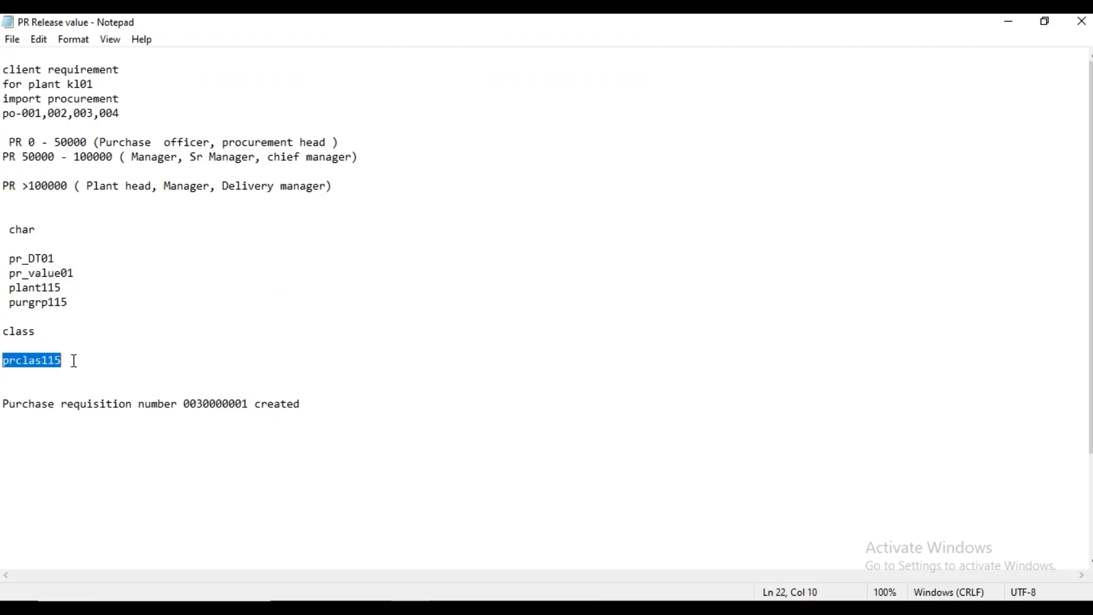
mouse_move(568, 607)
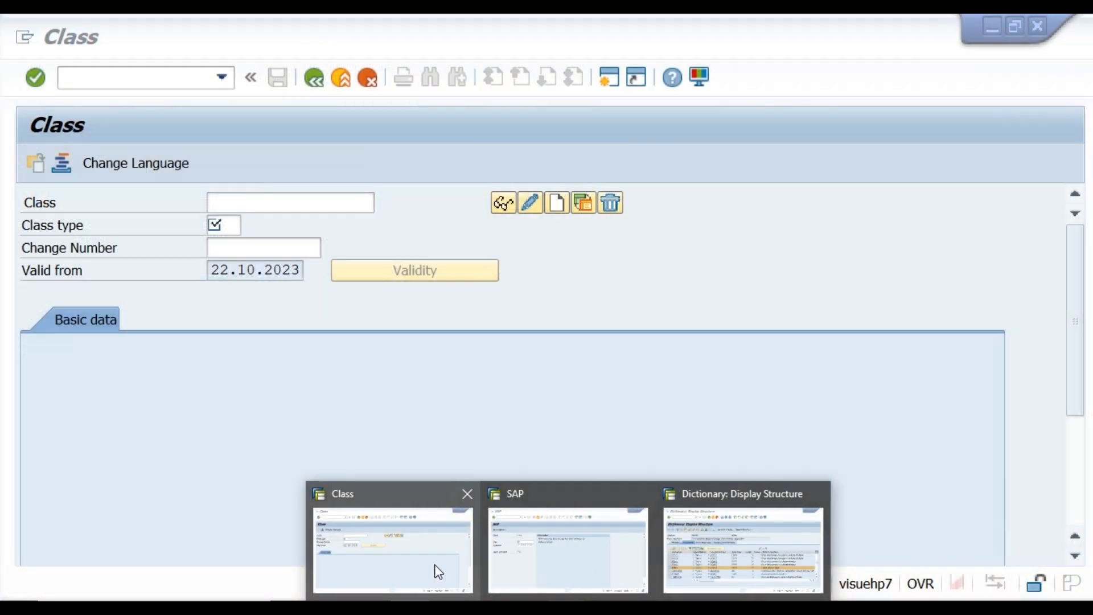
left_click(434, 566)
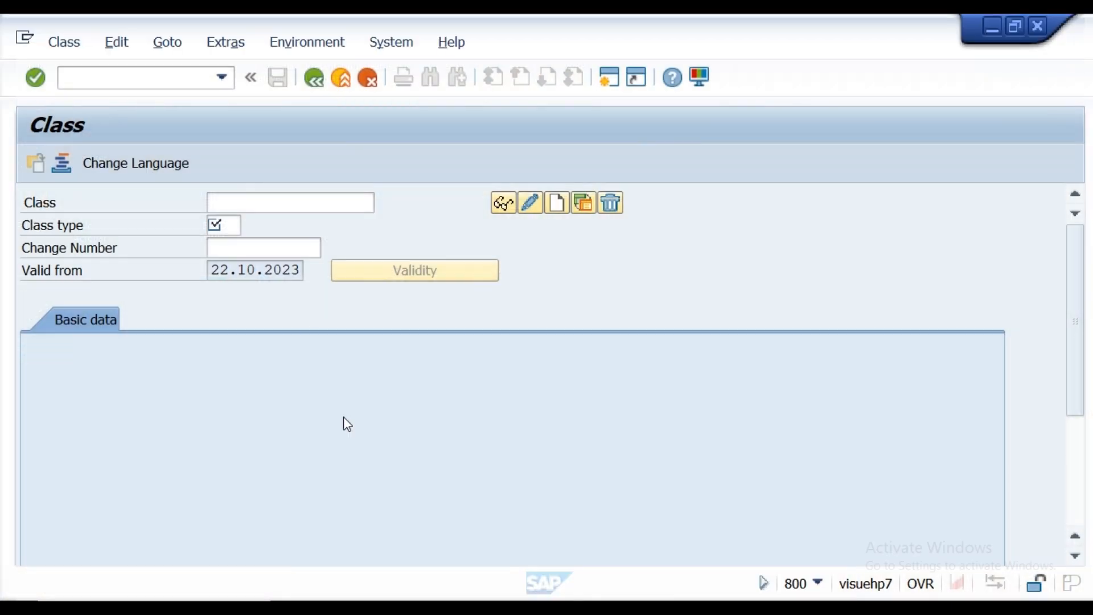
left_click(246, 208)
key("ctrl+v")
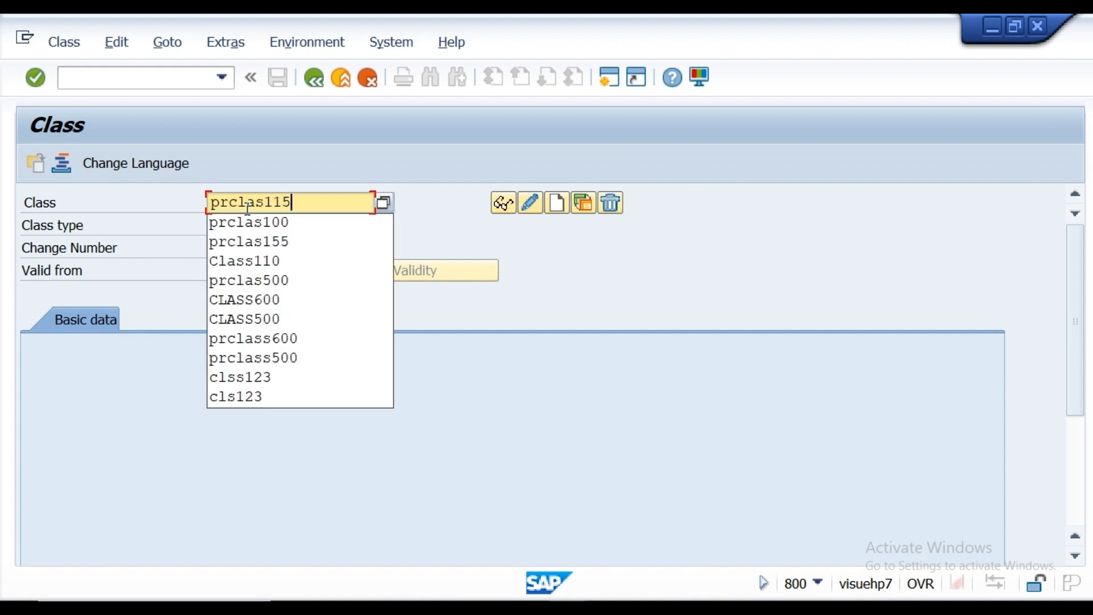
key("Return")
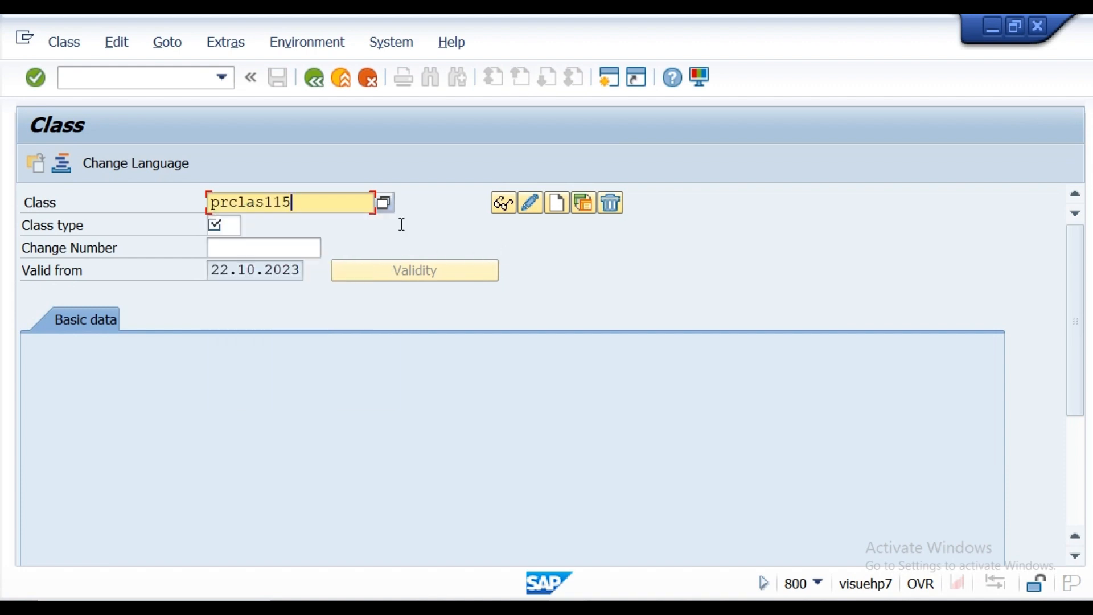
Step: Set the class type of prclas115 to 032 Release strategy, choosing it from the list of class types
left_click(231, 225)
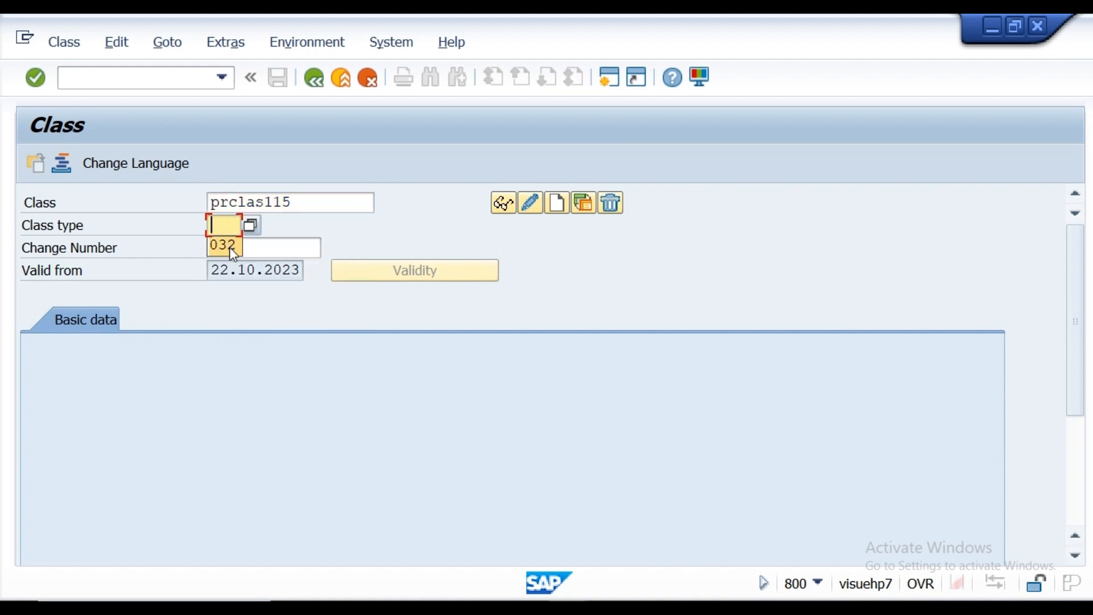
left_click(230, 245)
left_click(252, 230)
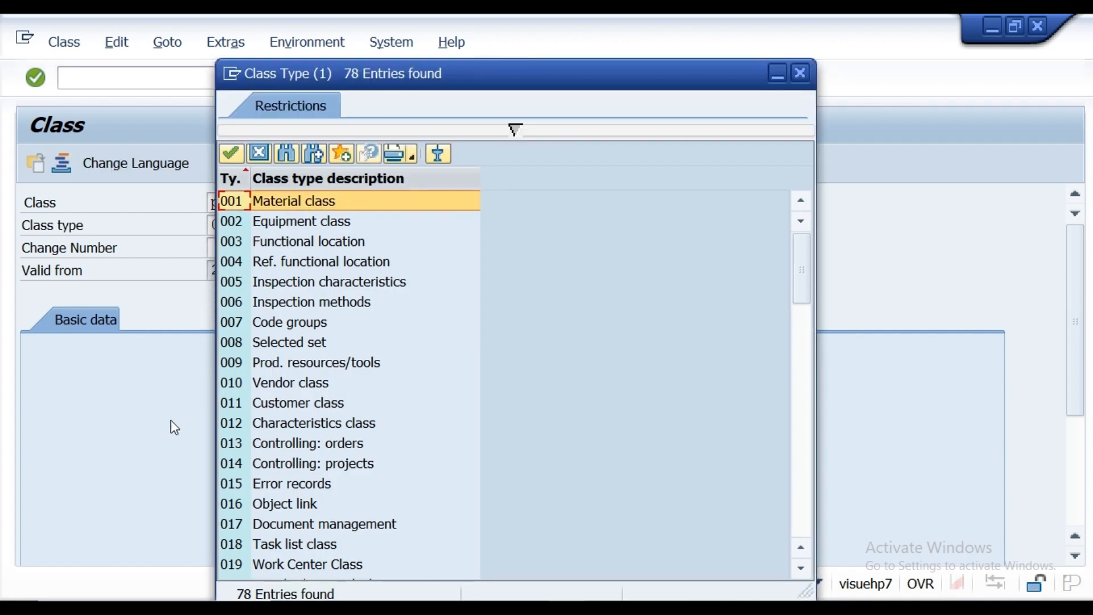
left_click(800, 571)
left_click(800, 571)
left_click(799, 571)
left_click(799, 571)
left_click(799, 571)
left_click(798, 575)
left_click(799, 575)
left_click(799, 574)
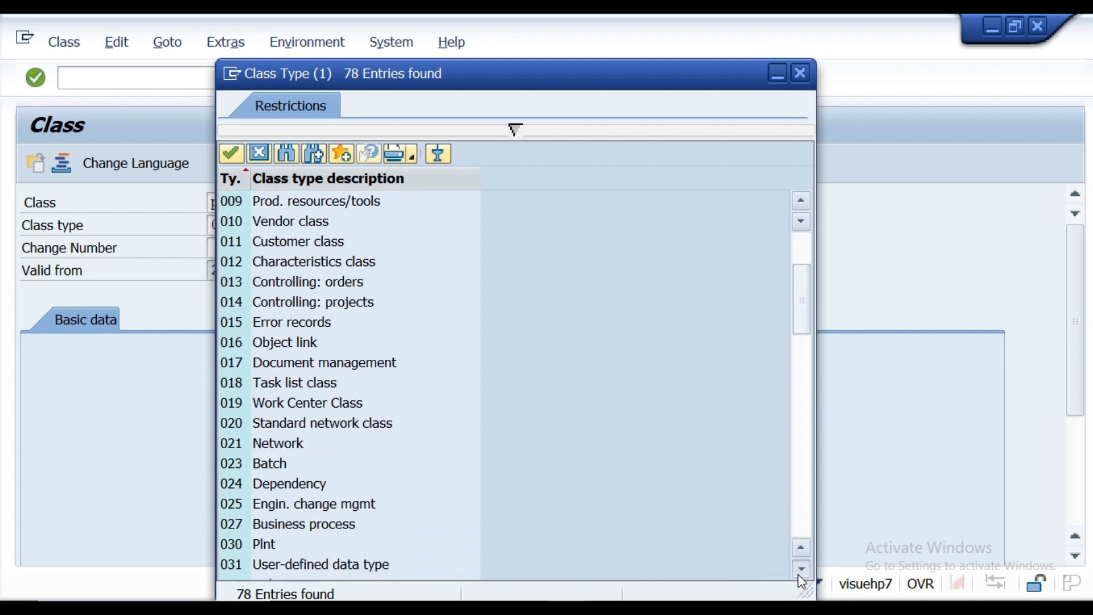
left_click(799, 574)
left_click(799, 575)
left_click(798, 574)
left_click(799, 574)
left_click(798, 574)
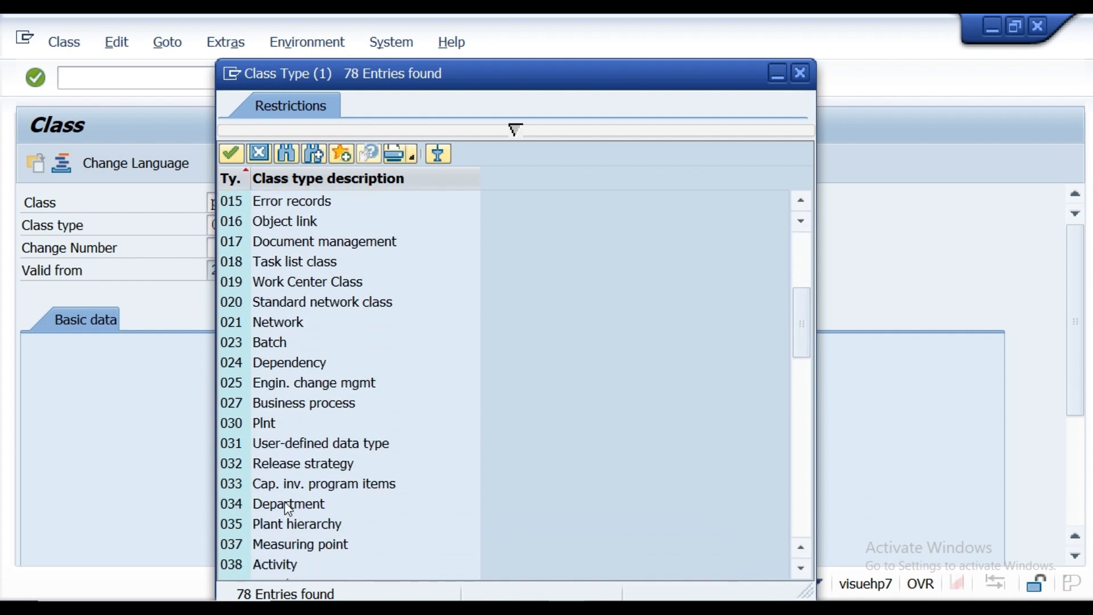
double_click(270, 463)
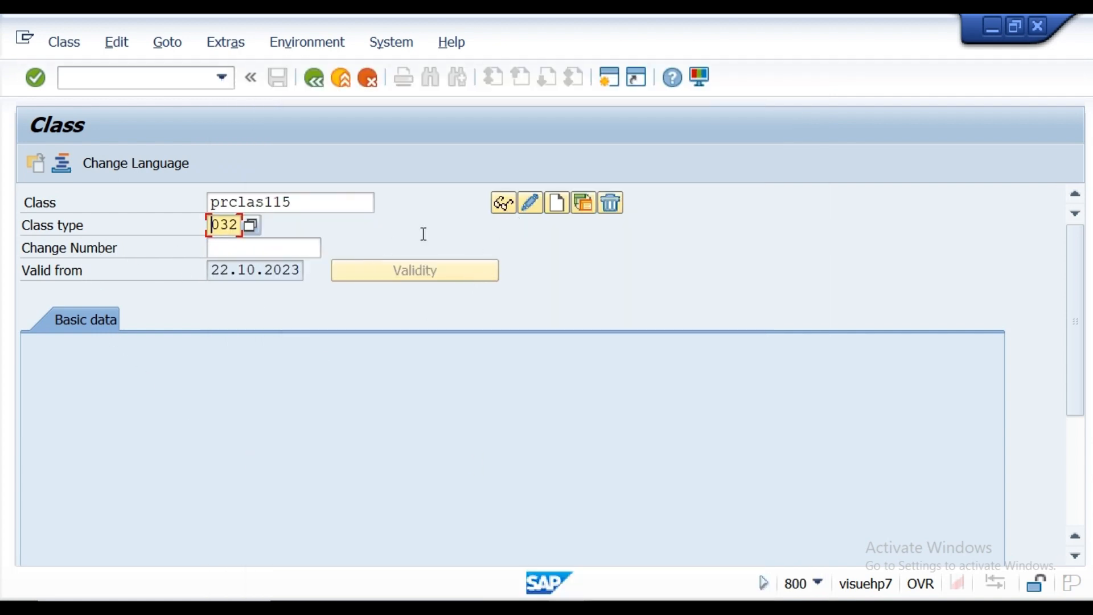
Step: Start creating class PRCLAS115 and give it the description PR release Strategy
left_click(557, 203)
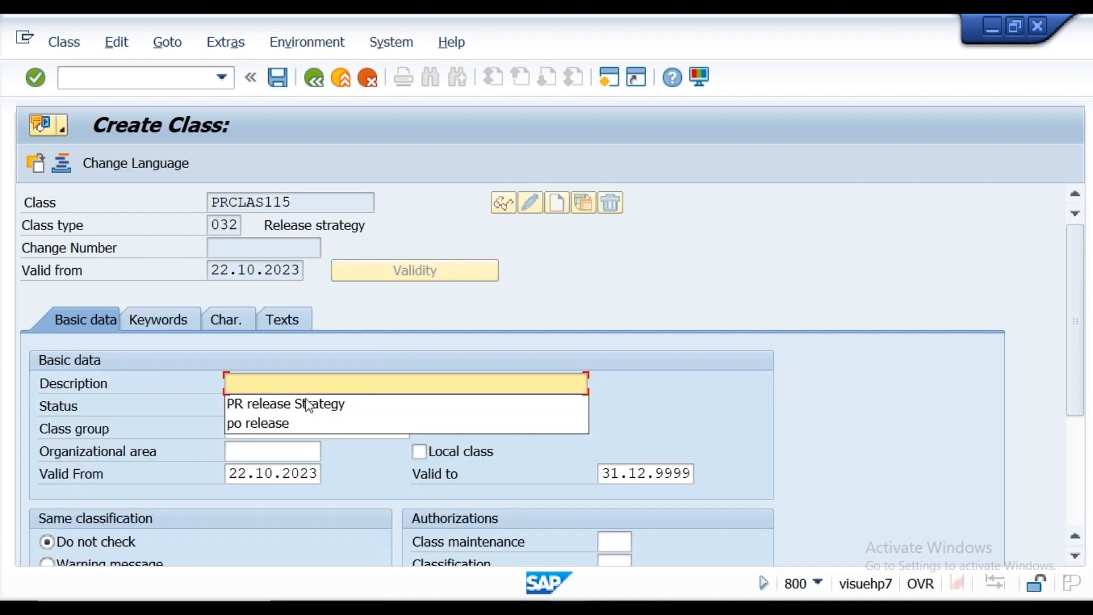
left_click(308, 405)
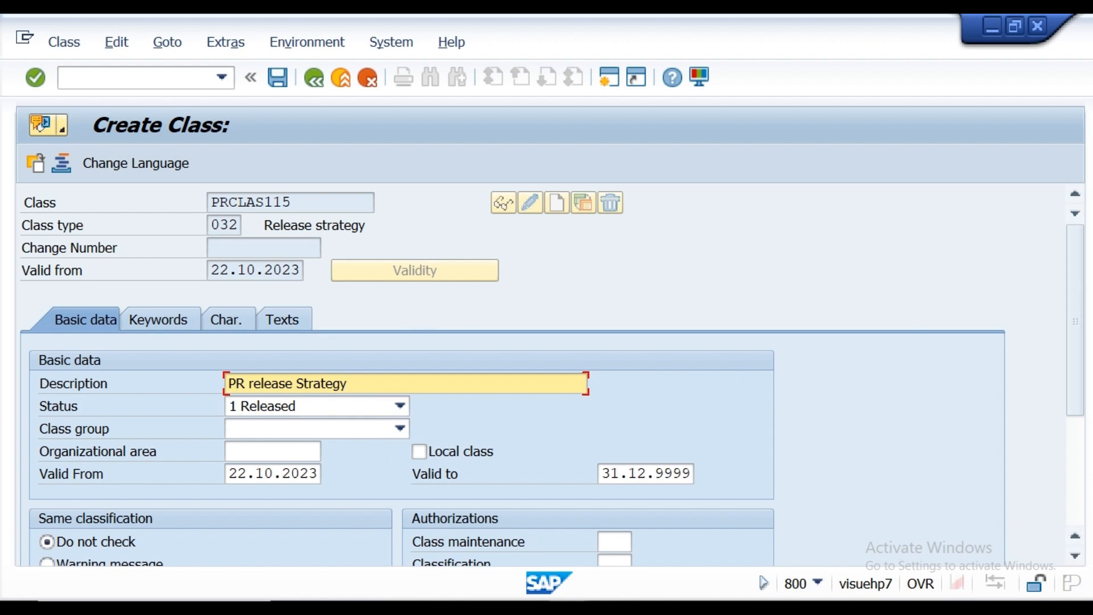
mouse_move(1066, 312)
left_mouse_down()
mouse_move(1073, 388)
mouse_move(1053, 314)
left_mouse_up()
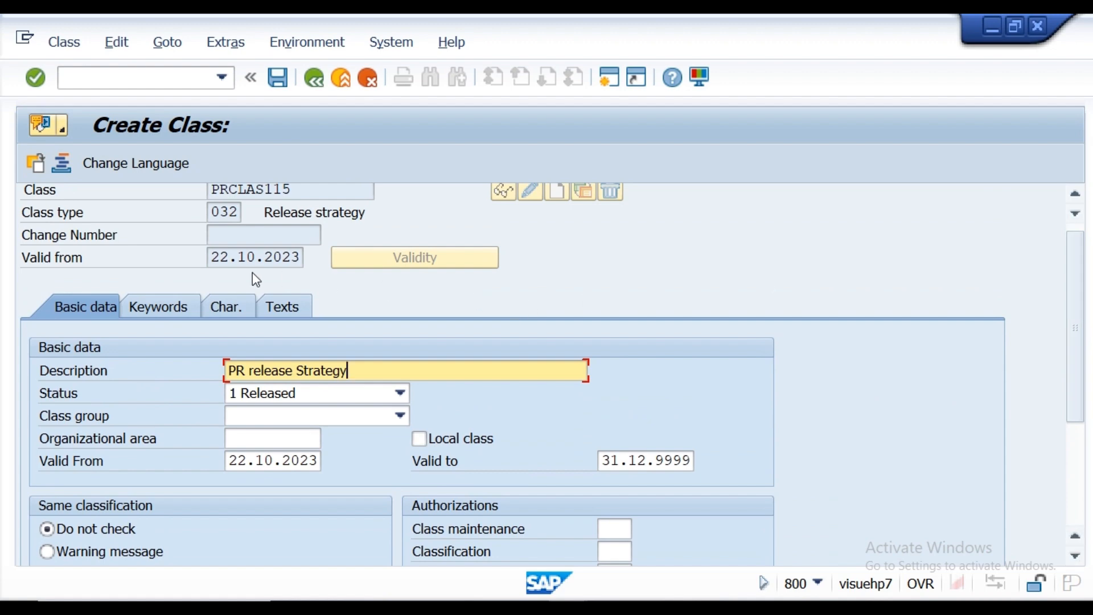
Step: Copy pr_DT01 from the Notepad notes and assign it as the first characteristic of class PRCLAS115 in SAP
left_click(231, 306)
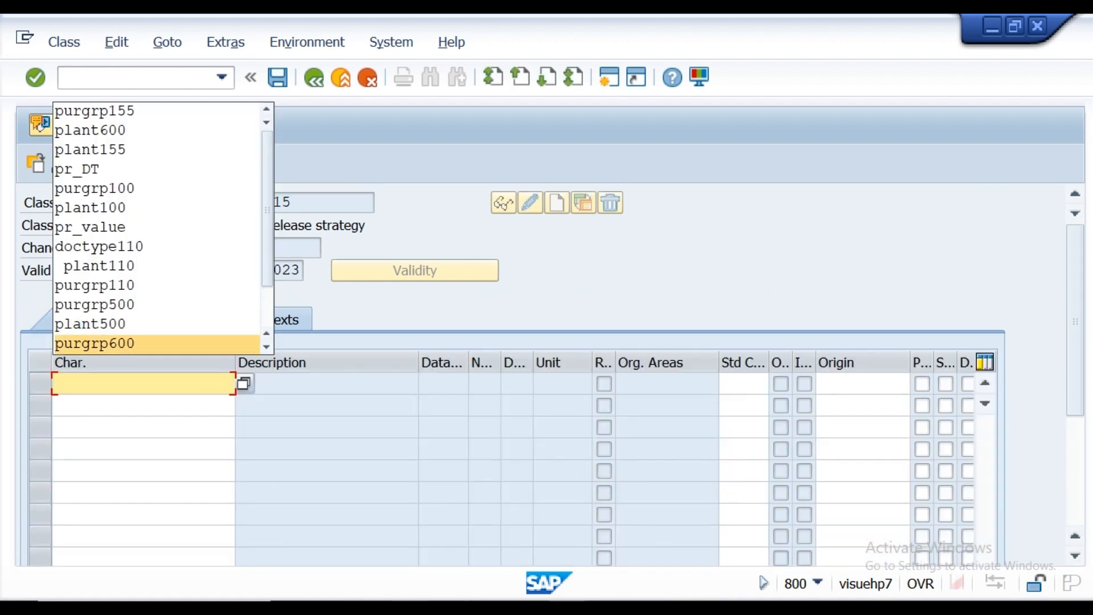
key("alt+Tab")
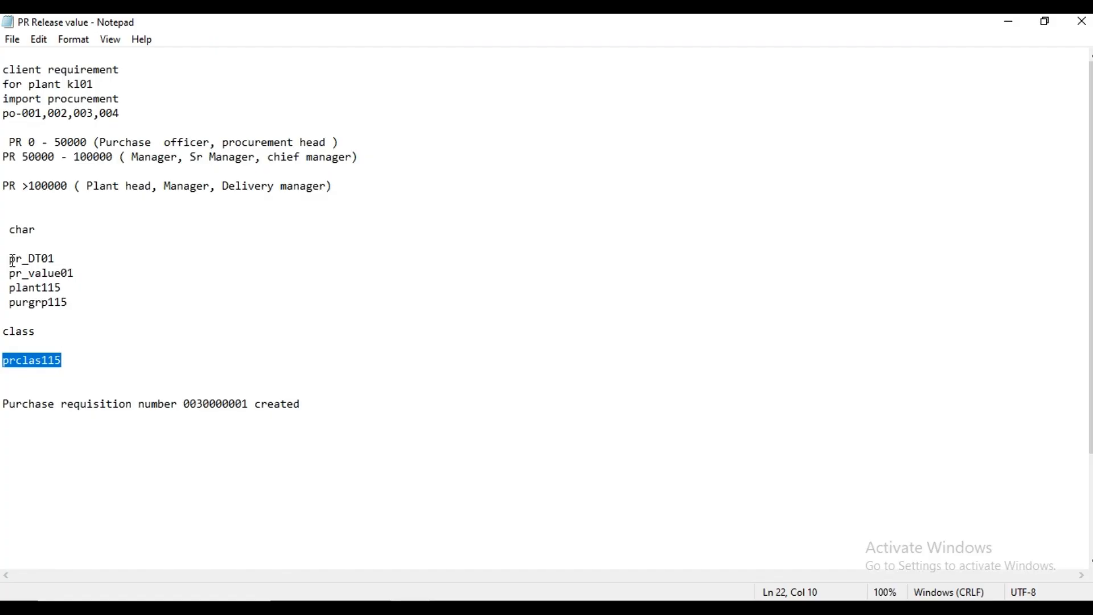
left_click_drag(11, 260, 65, 257)
key("ctrl+c")
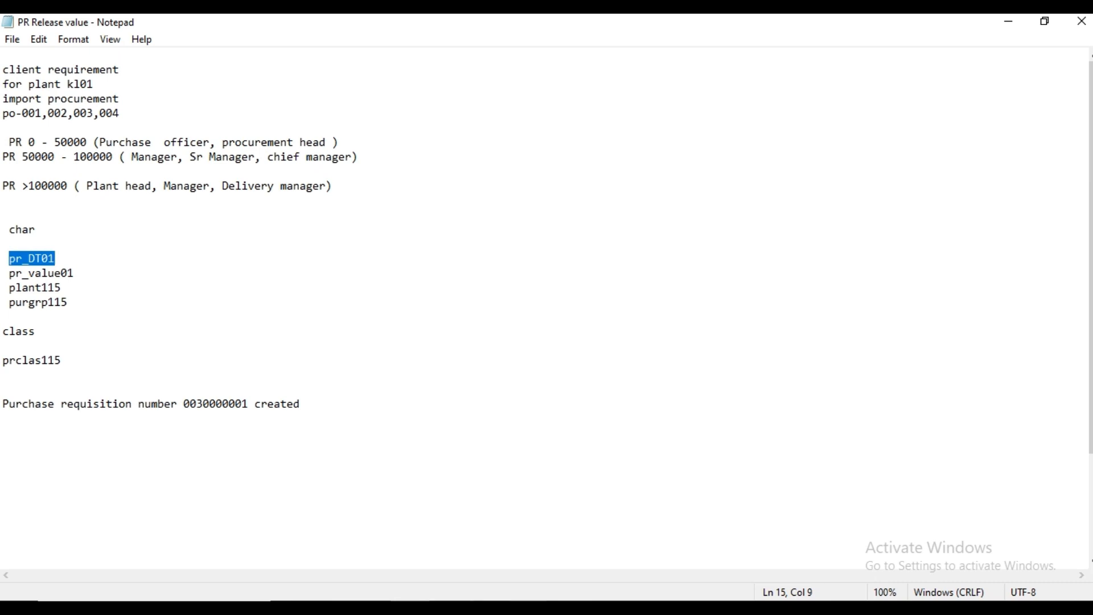
mouse_move(568, 607)
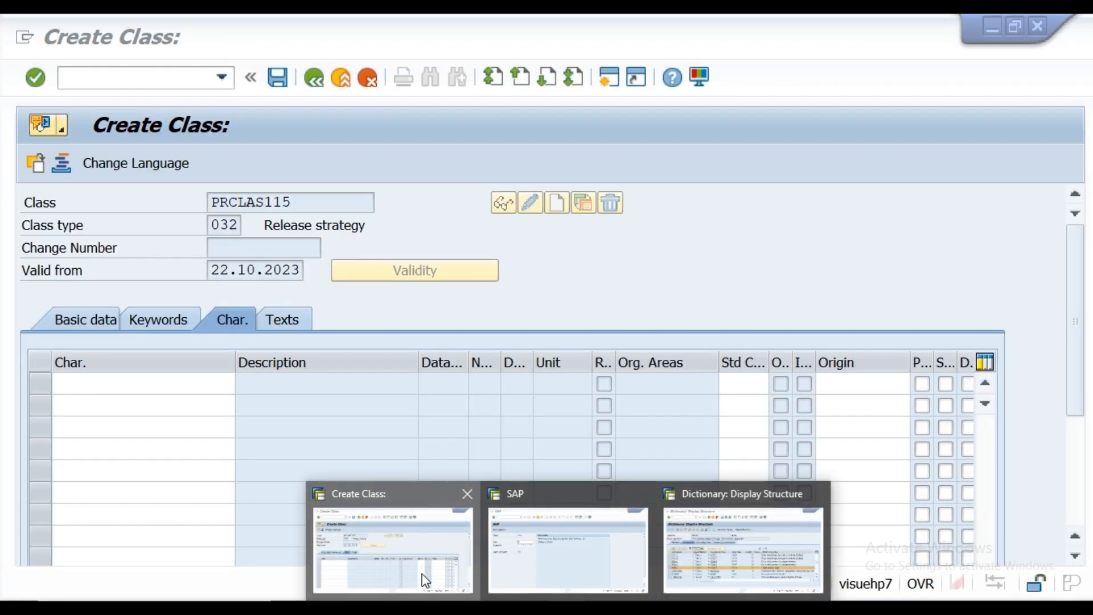
left_click(424, 581)
left_click(144, 385)
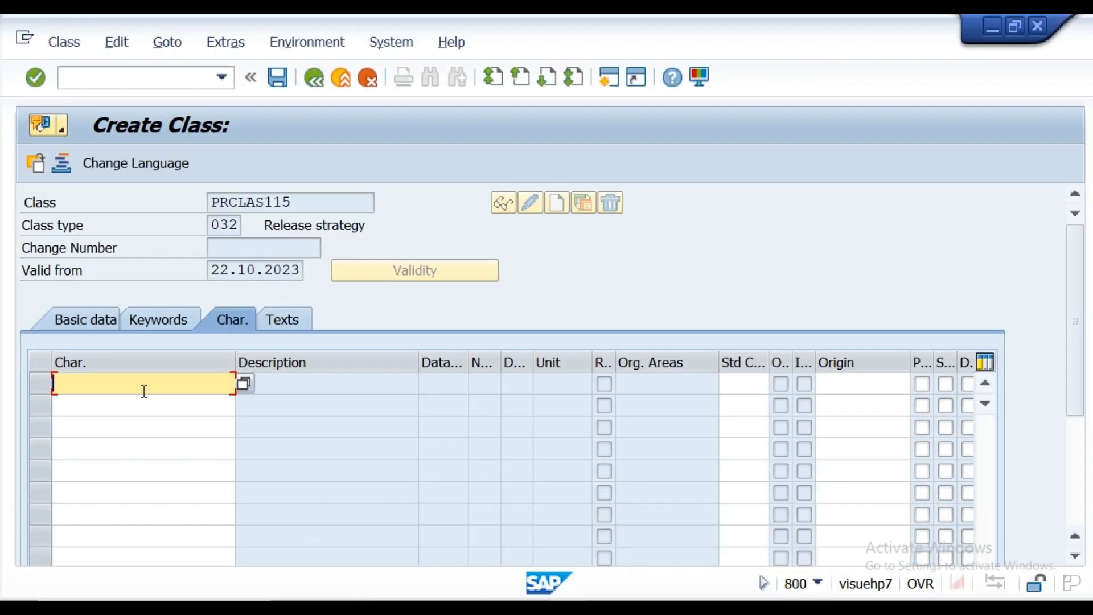
key("ctrl+v")
key("Return")
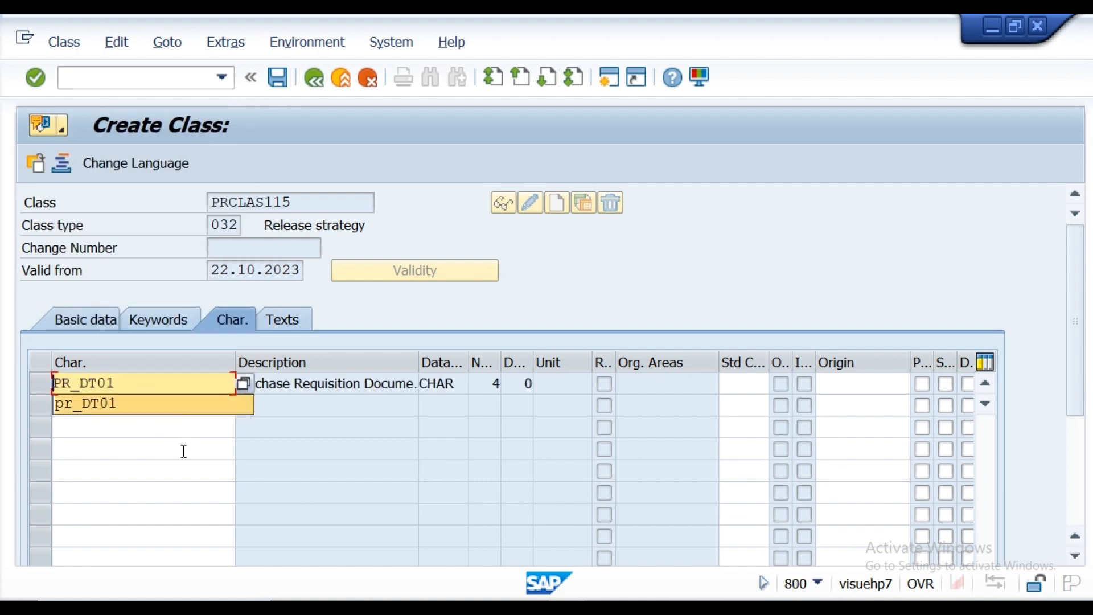
left_click(204, 416)
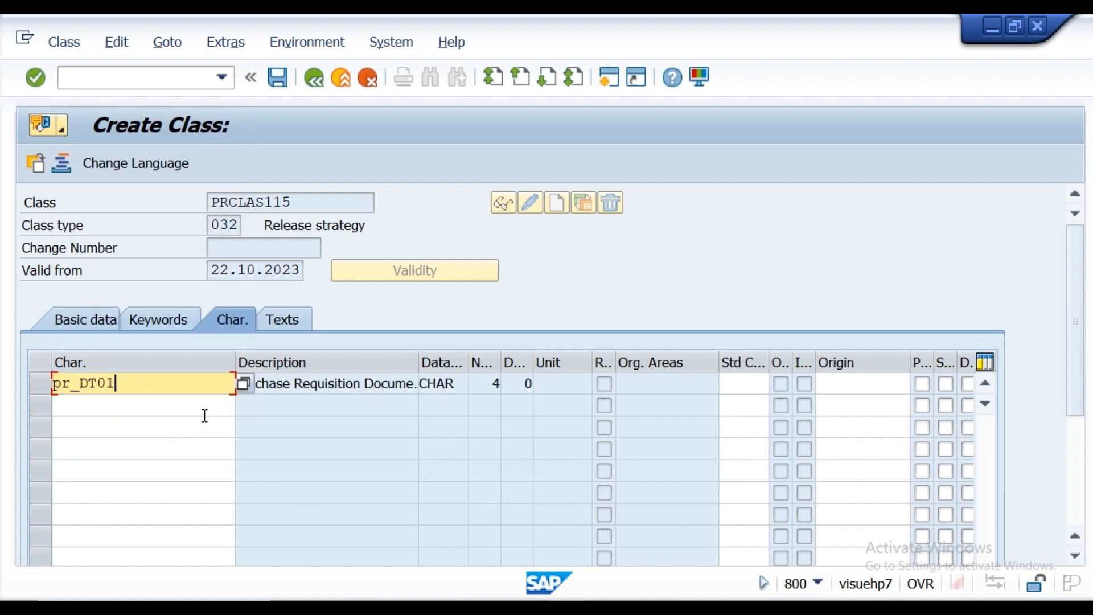
Step: Copy pr_value01 from the Notepad notes and assign it as the second characteristic of class PRCLAS115 in SAP
left_click(131, 409)
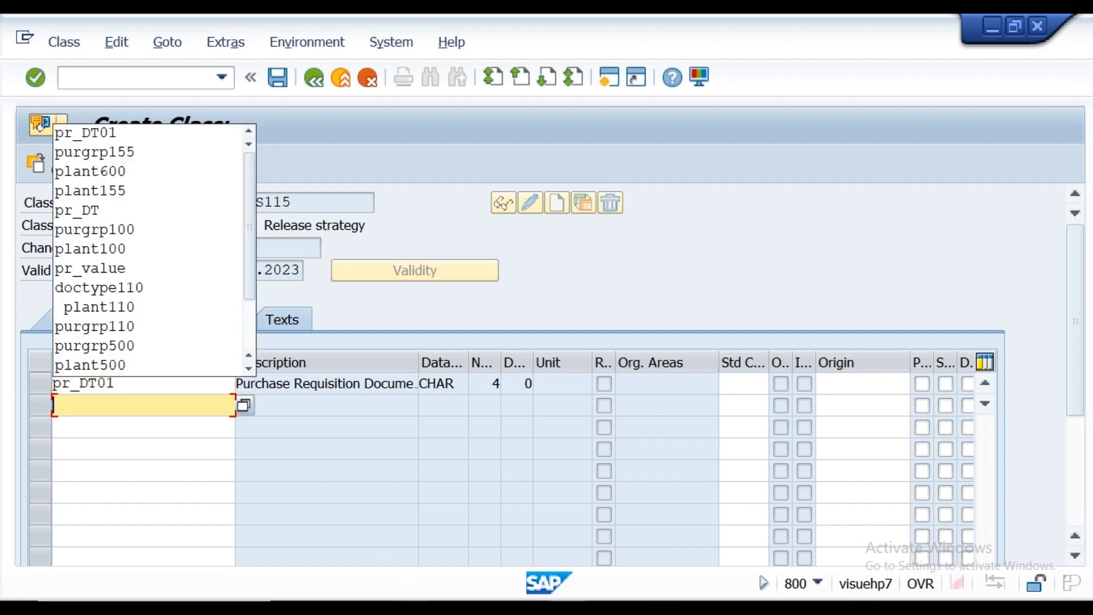
key("alt+Tab")
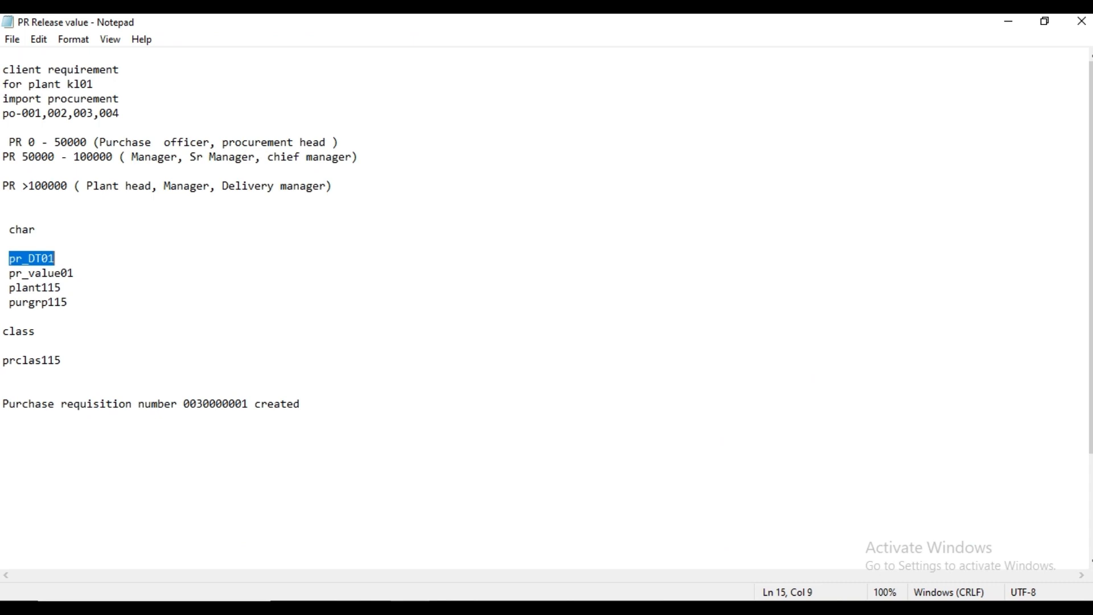
left_click_drag(10, 273, 77, 279)
key("ctrl+c")
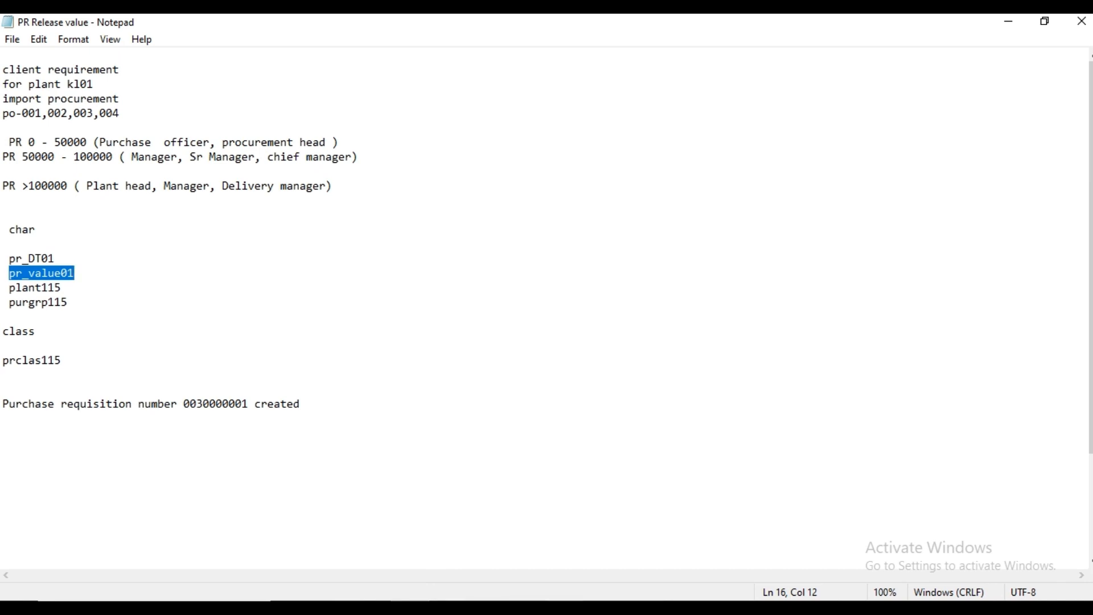
left_click(568, 607)
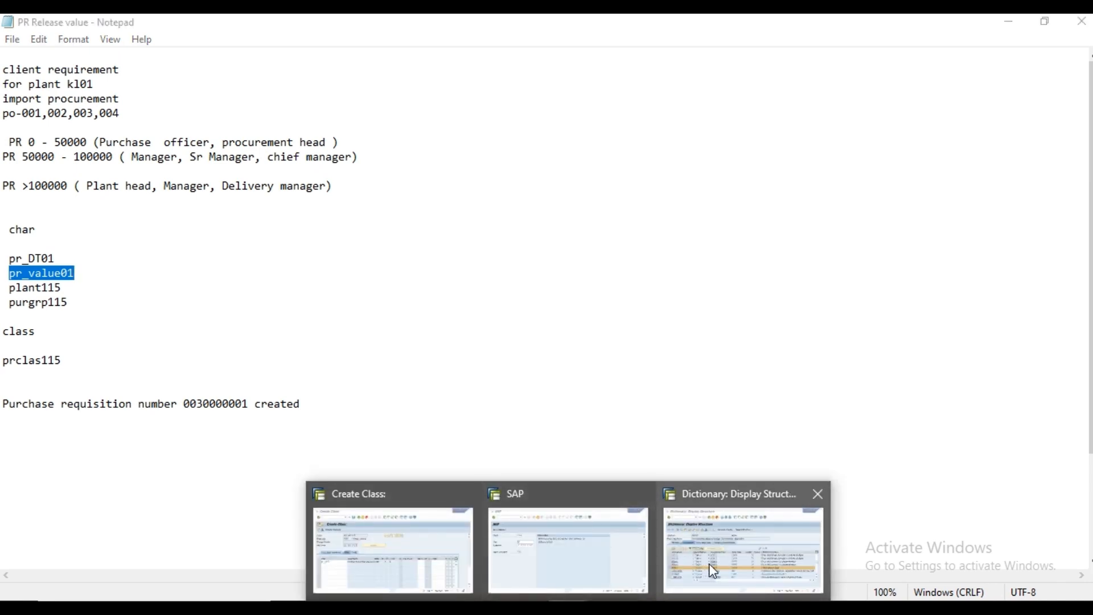
left_click(439, 572)
left_click(132, 409)
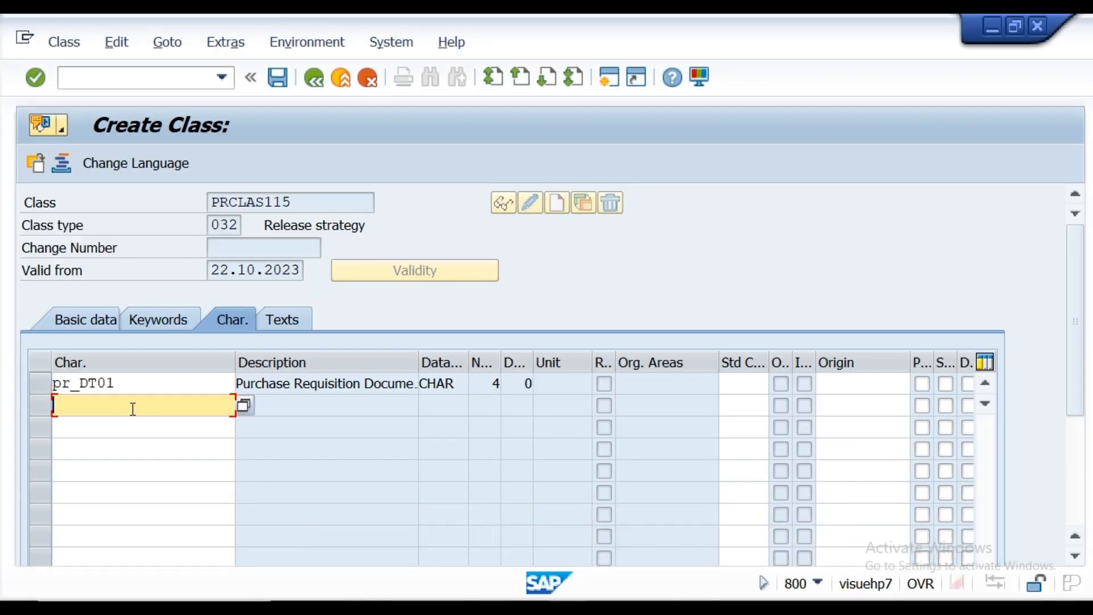
key("ctrl+v")
key("Return")
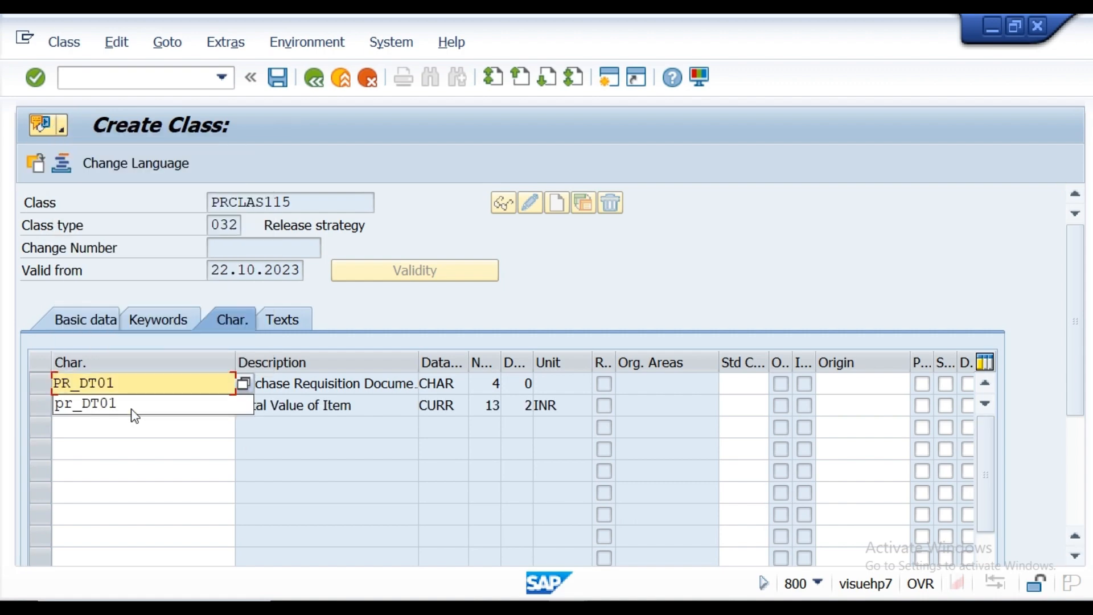
Step: Copy plant115 from the Notepad notes and assign it as the third characteristic of class PRCLAS115 in SAP
left_click(118, 427)
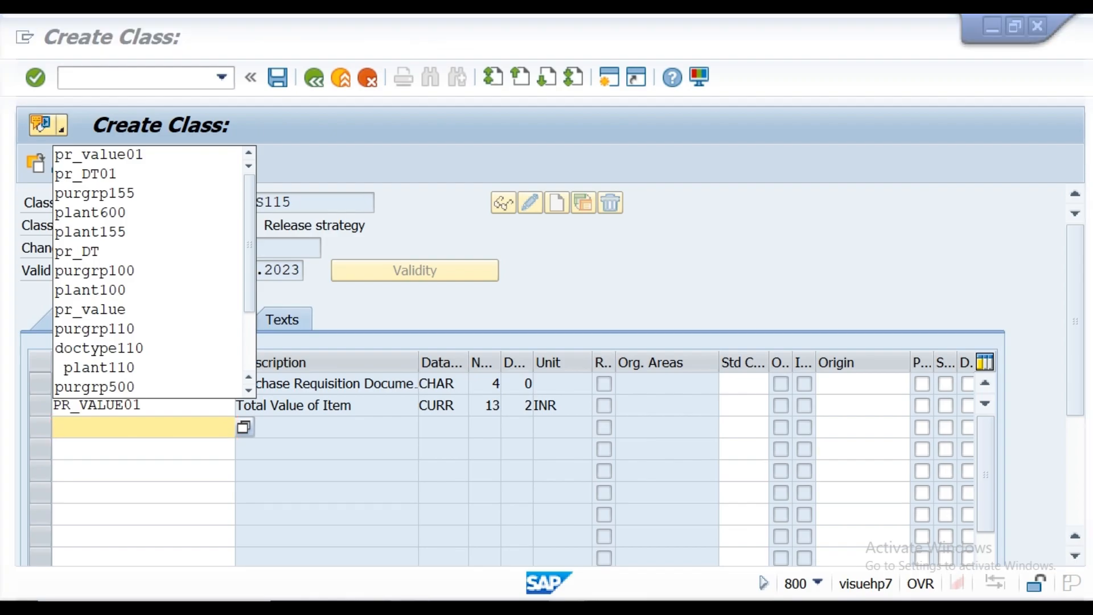
key("alt+Tab")
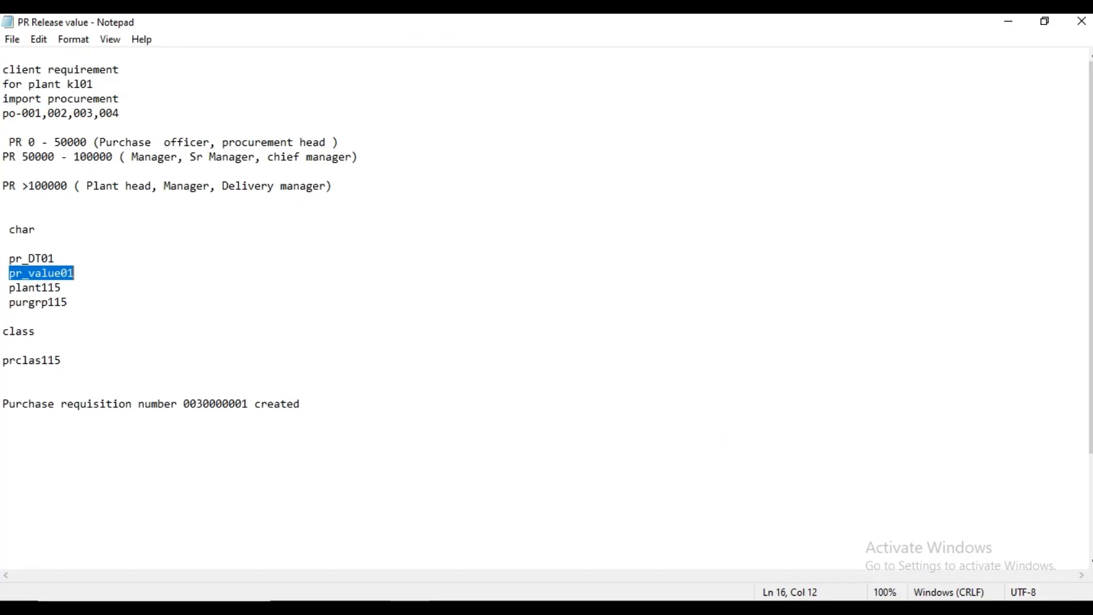
left_click_drag(12, 289, 66, 289)
key("ctrl+c")
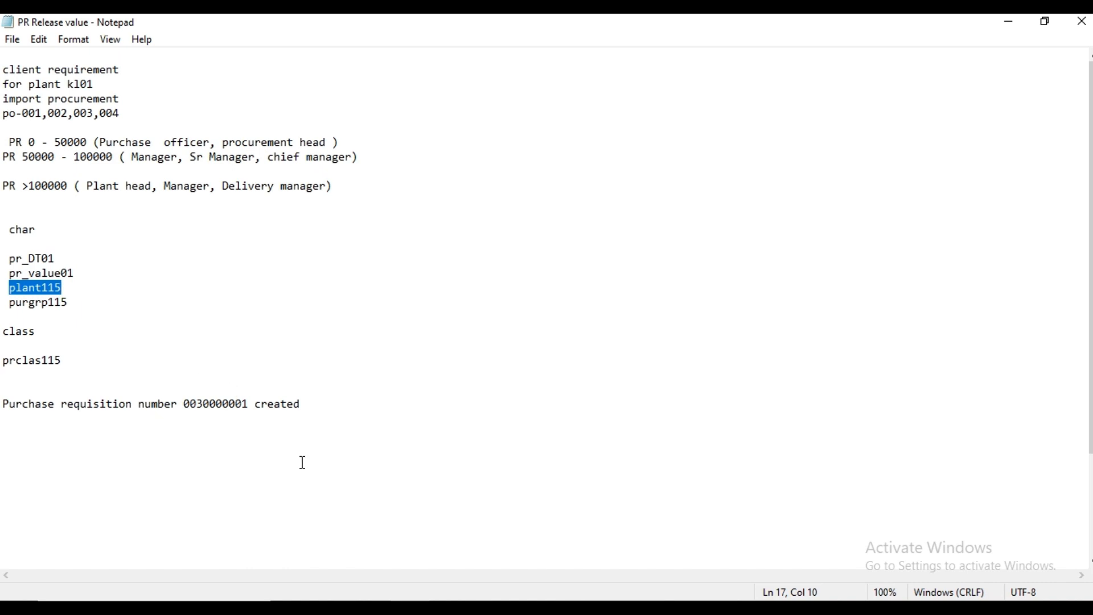
left_click(567, 608)
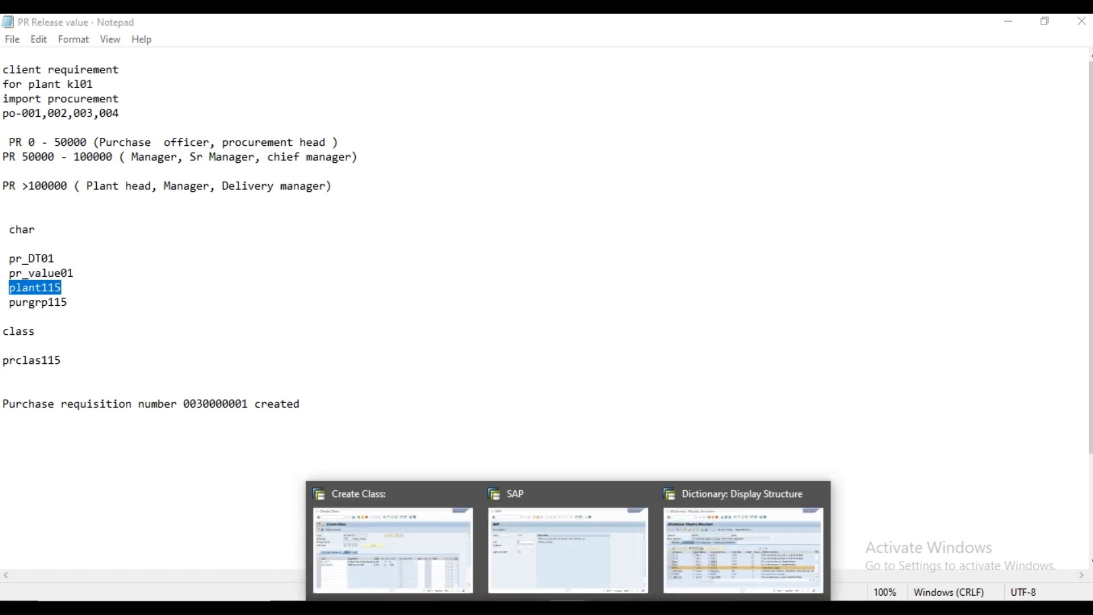
left_click(428, 548)
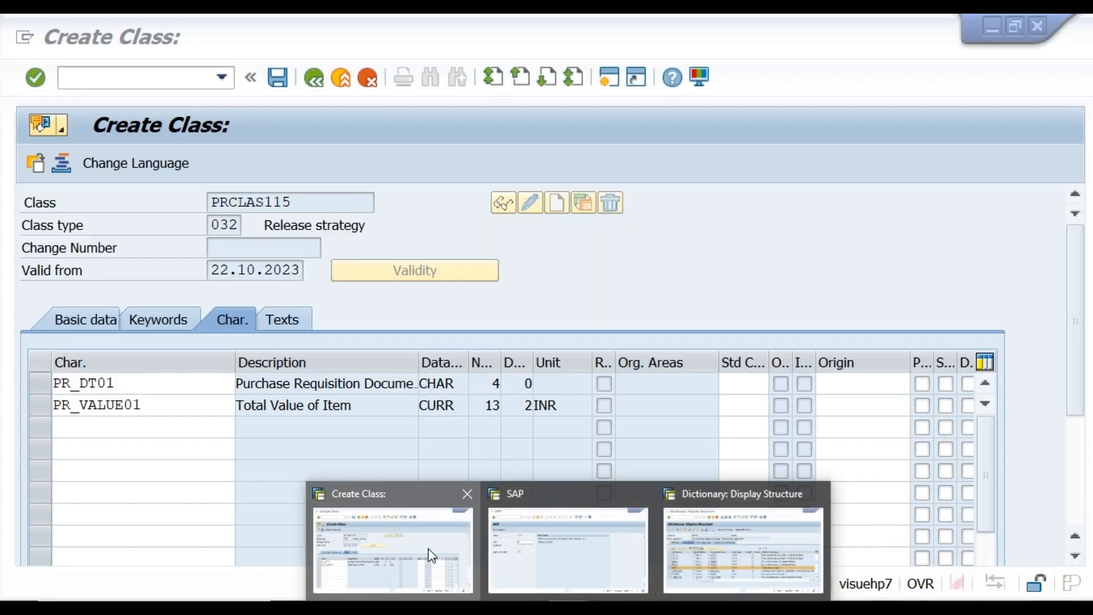
left_click(151, 424)
left_click(153, 423)
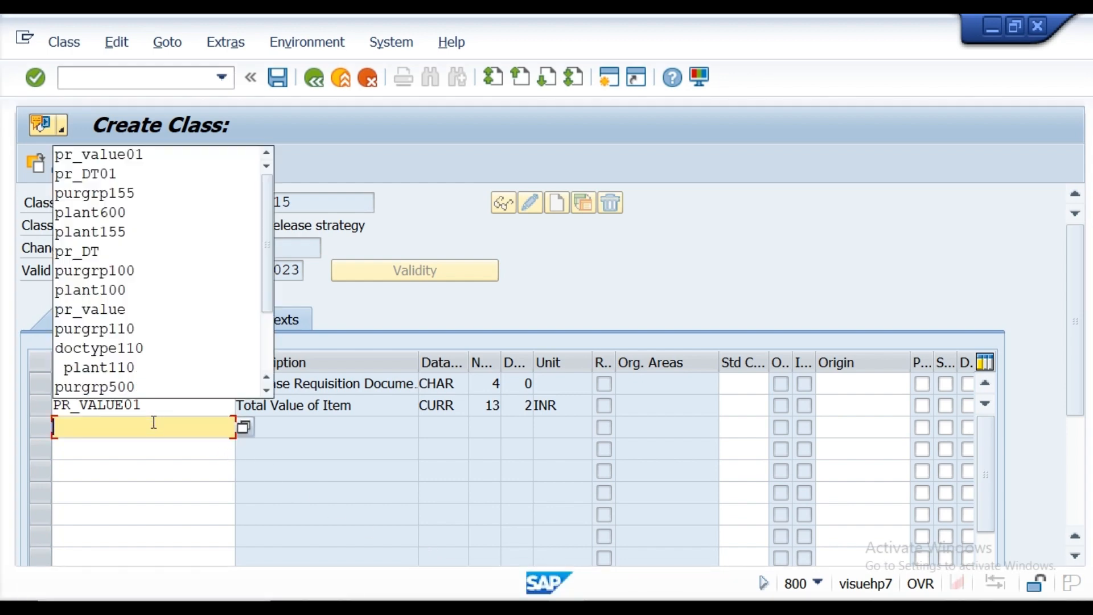
key("ctrl+v")
key("Return")
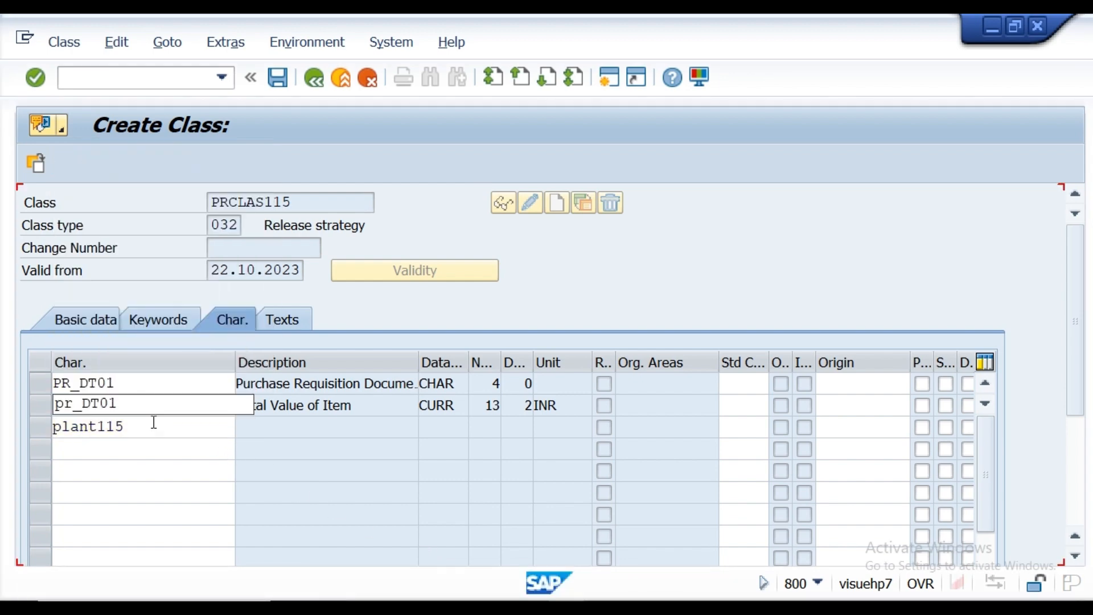
Step: Copy purgrp115 from the Notepad notes, assign it as the fourth characteristic of class PRCLAS115 in SAP, and save the class
left_click(129, 450)
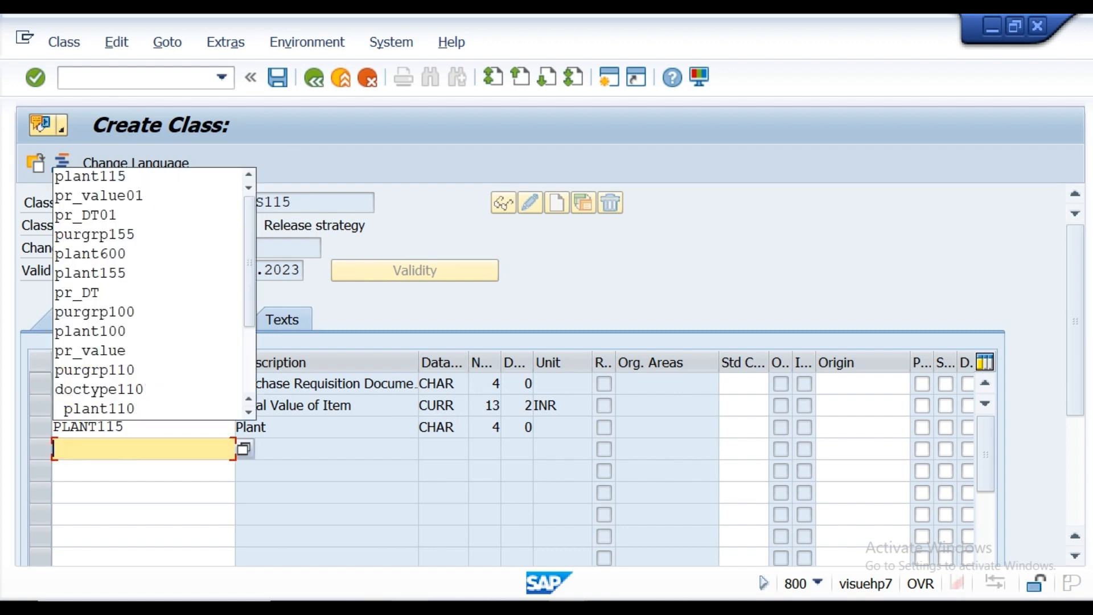
key("alt+Tab")
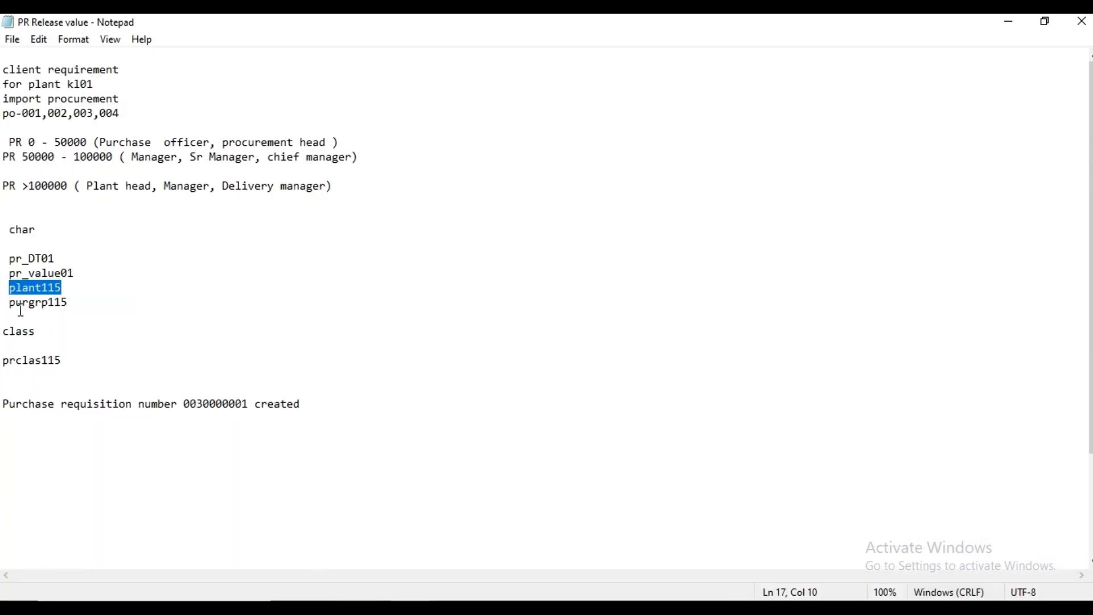
left_click_drag(10, 306, 83, 306)
key("ctrl+c")
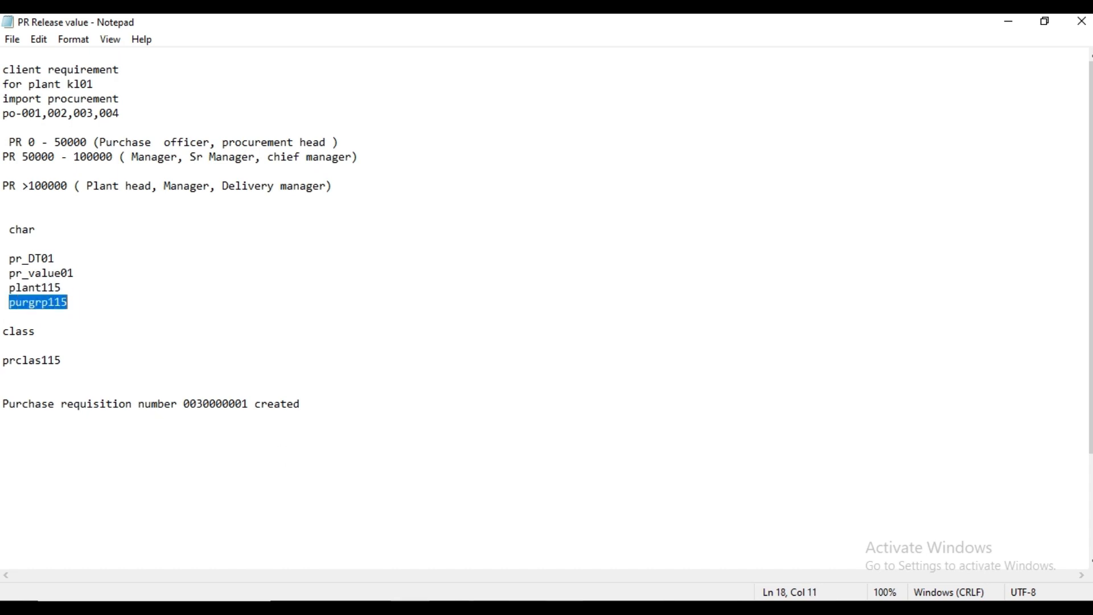
left_click(567, 608)
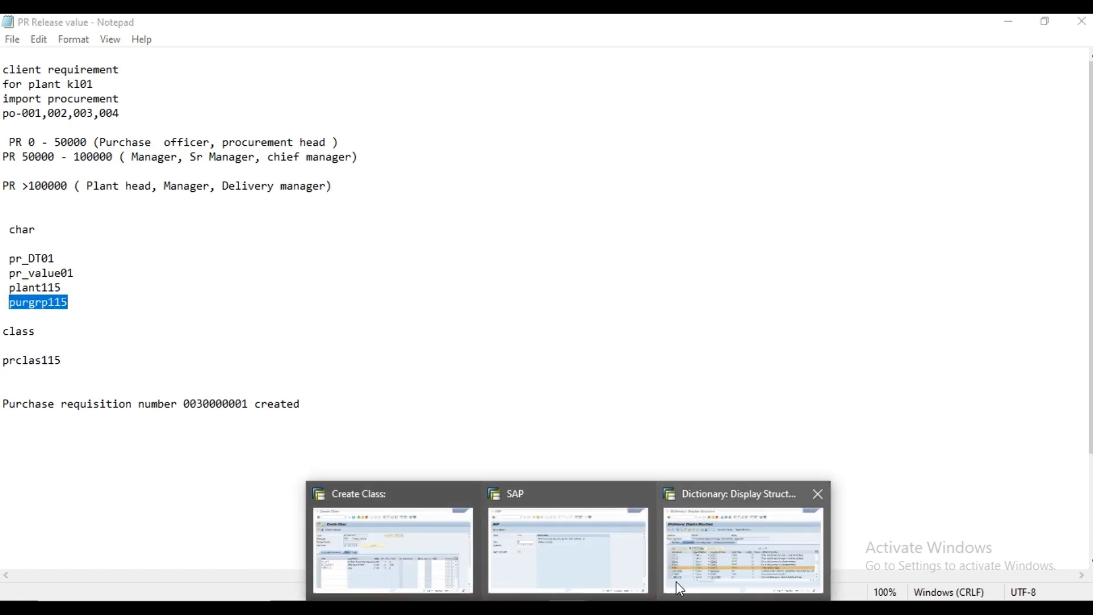
left_click(439, 576)
left_click(154, 451)
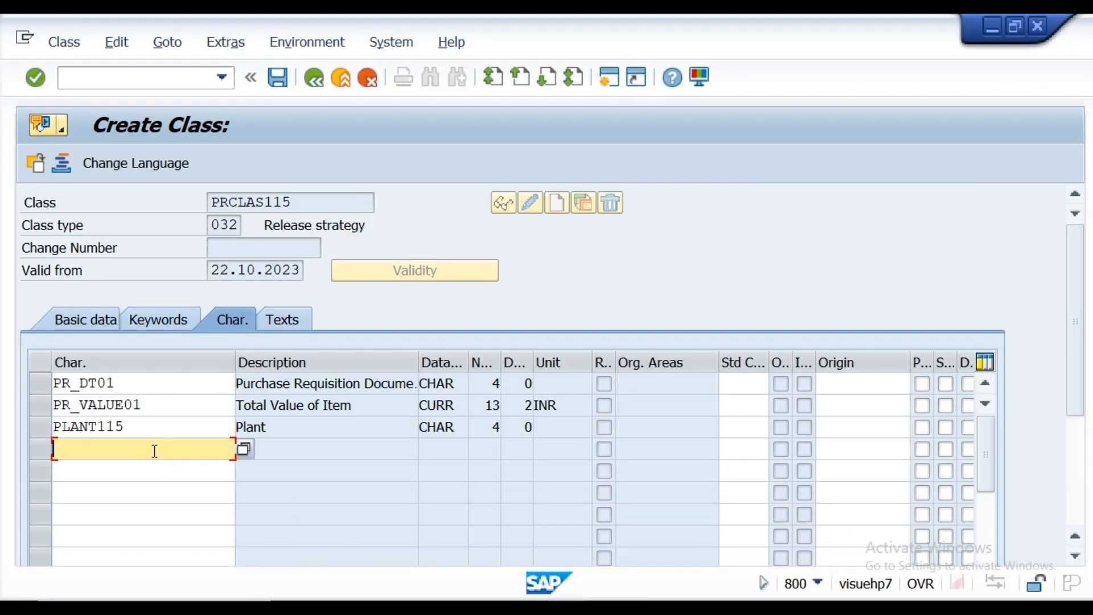
key("ctrl+v")
key("Return")
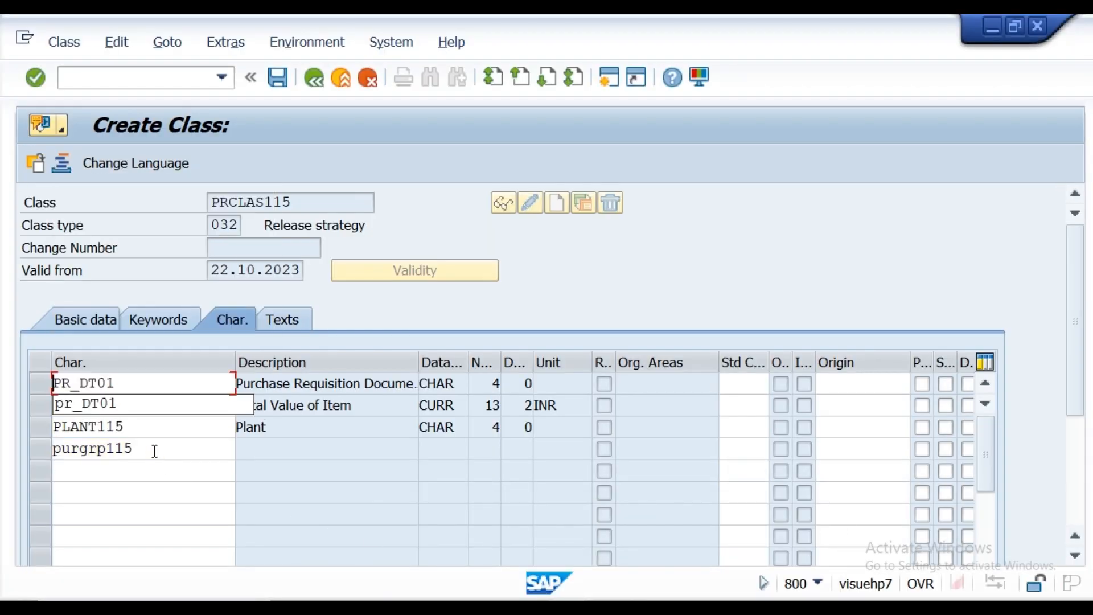
left_click(279, 79)
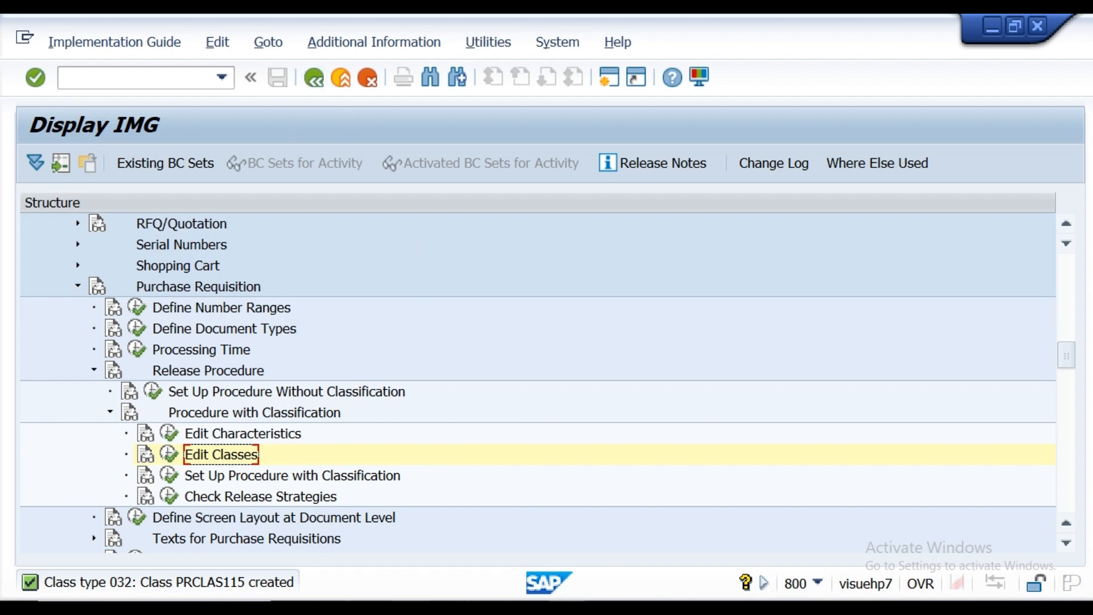
Step: In Set Up Procedure with Classification, delete the existing release strategies S1, S2 and S3 of group R1 and save with the proposed customizing request
mouse_move(410, 608)
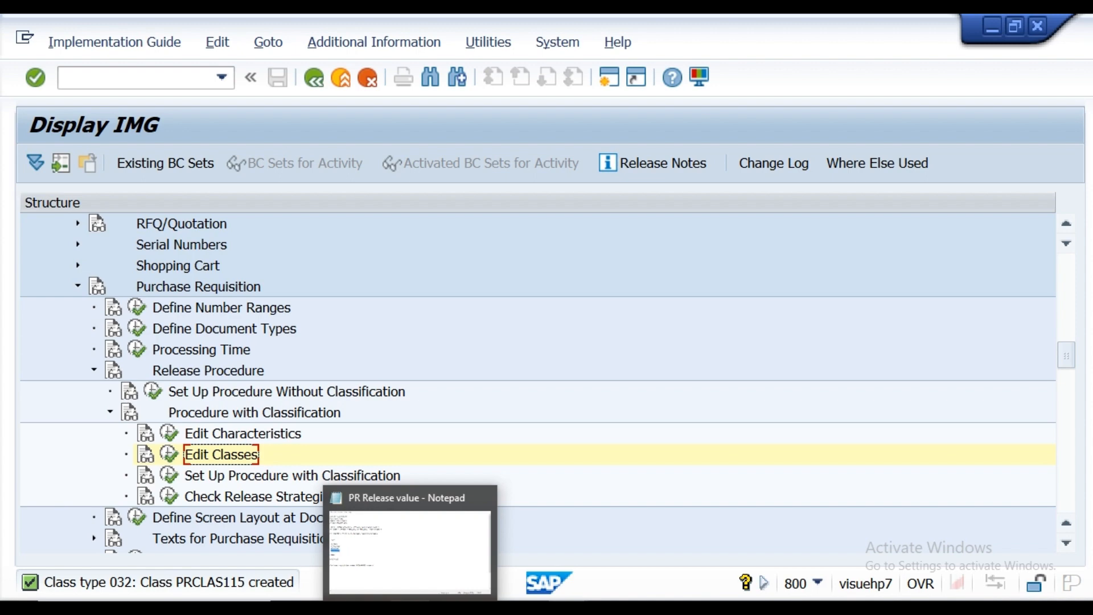
left_click(174, 480)
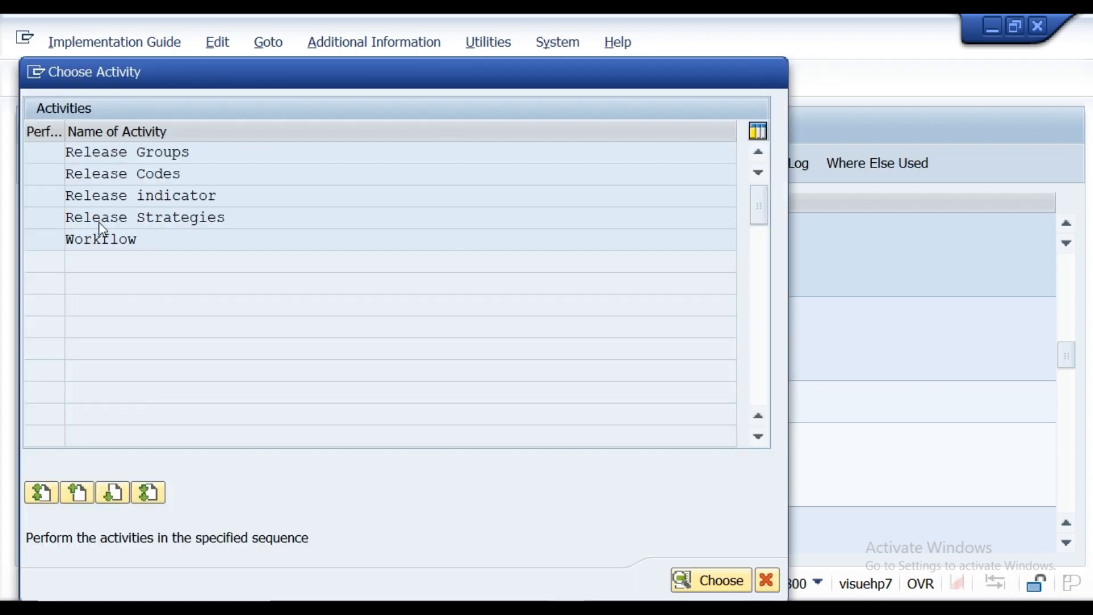
double_click(106, 223)
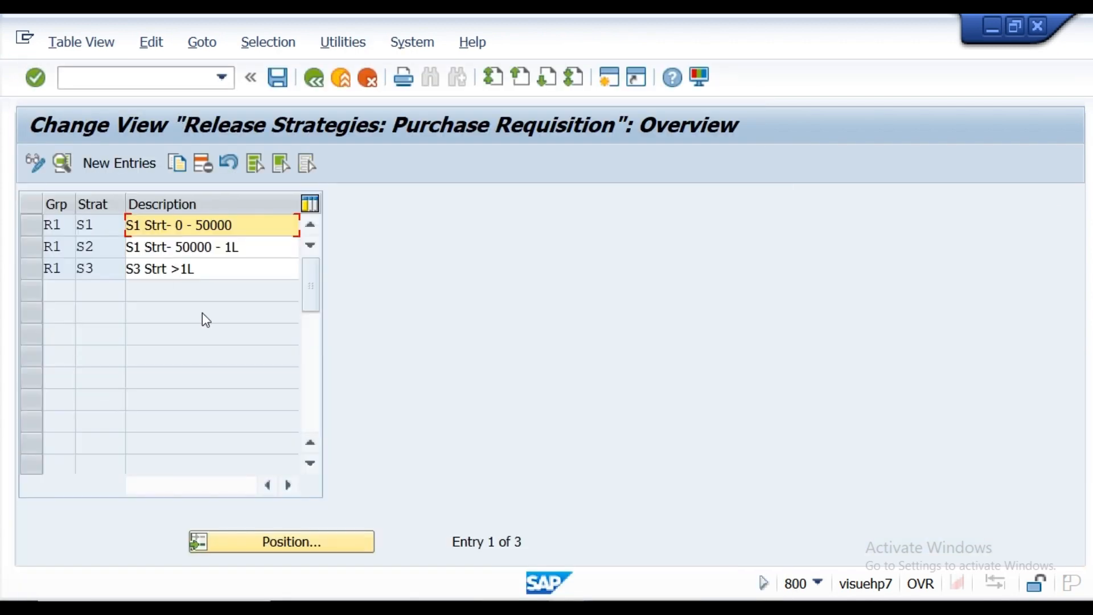
left_click(27, 249)
left_click(29, 264)
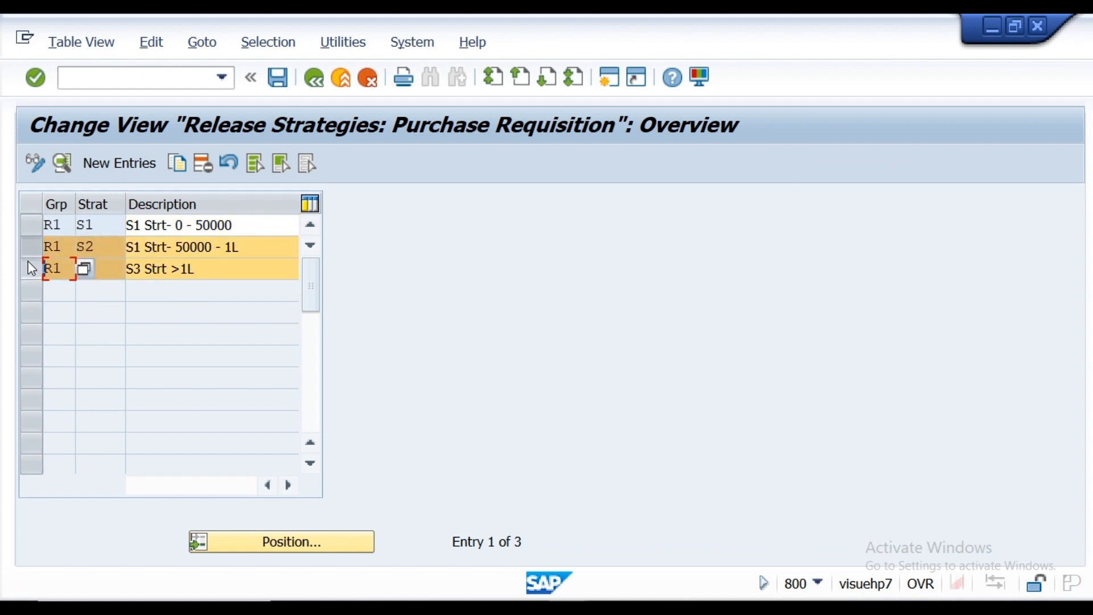
left_click(31, 226)
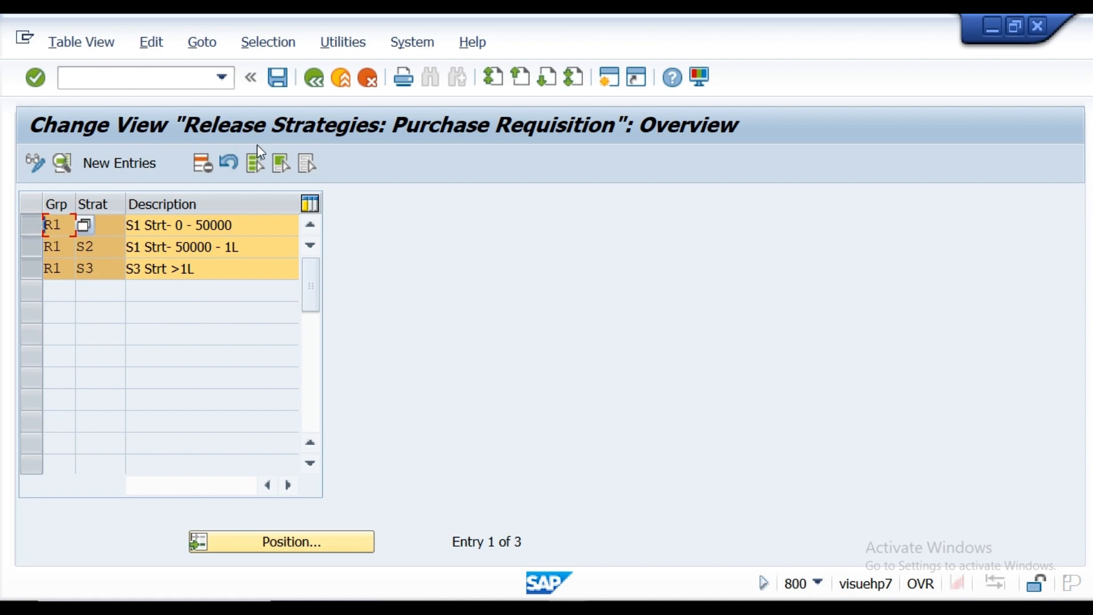
left_click(204, 163)
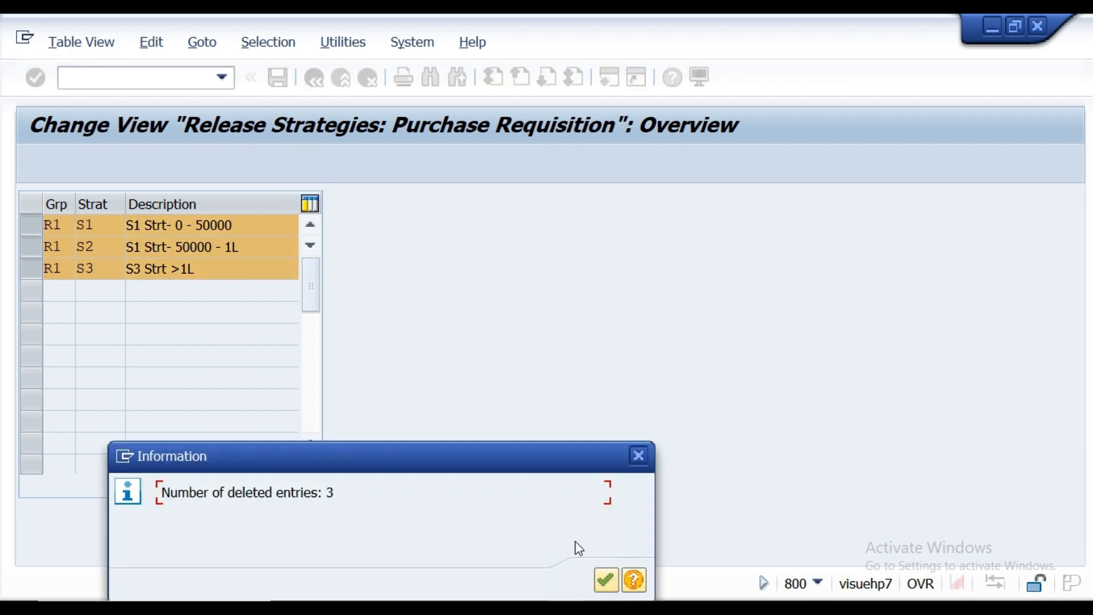
left_click(604, 581)
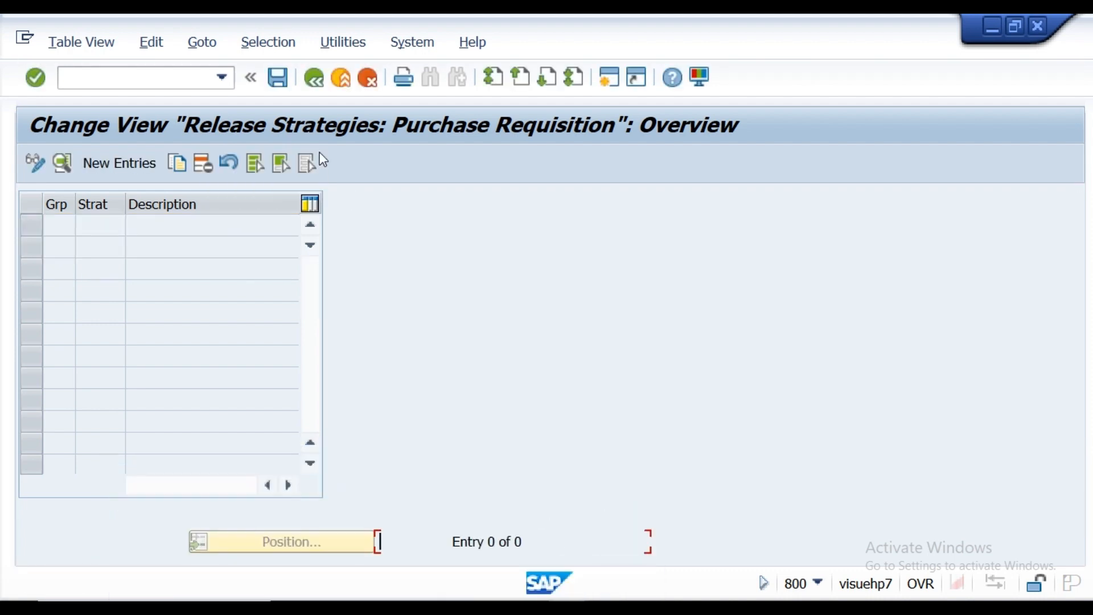
left_click(275, 84)
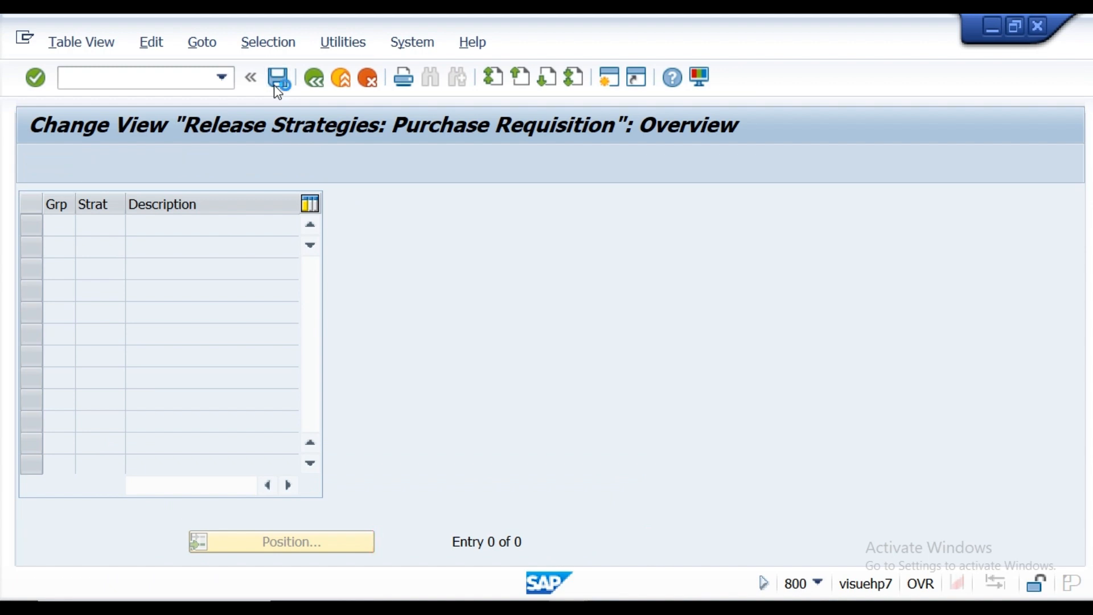
left_click(393, 366)
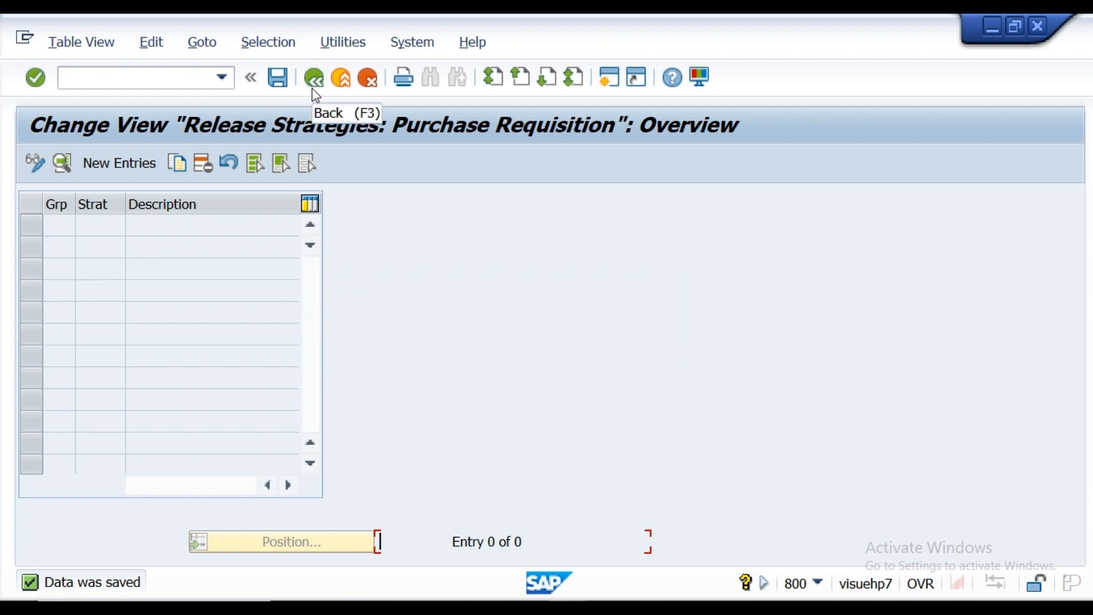
left_click(313, 78)
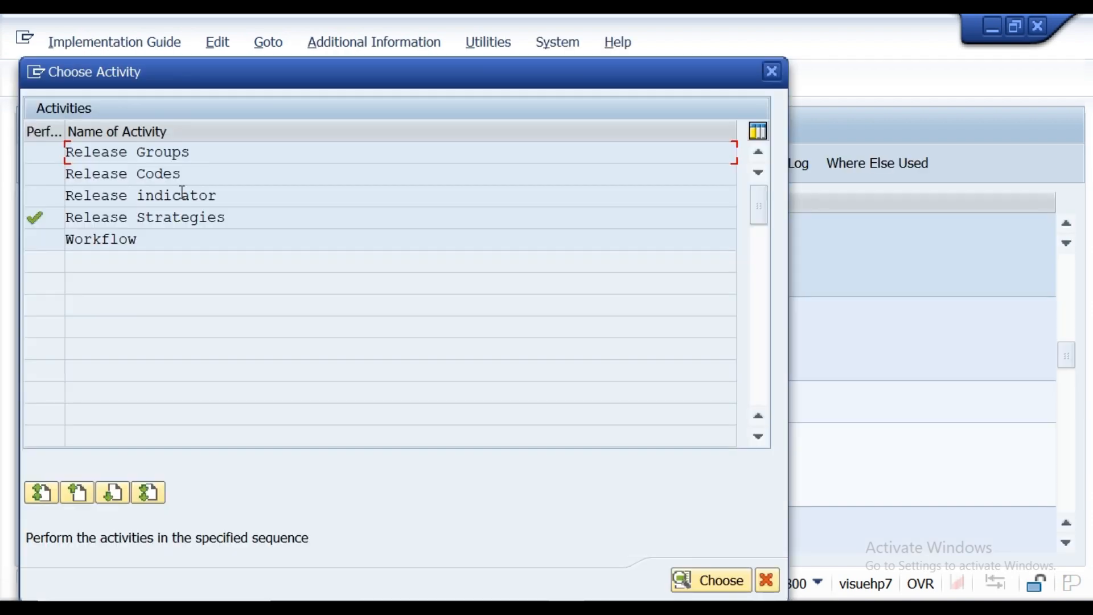
Step: Check the release indicators, and delete all release codes of group R1, saving the deletion with the proposed customizing request
double_click(158, 196)
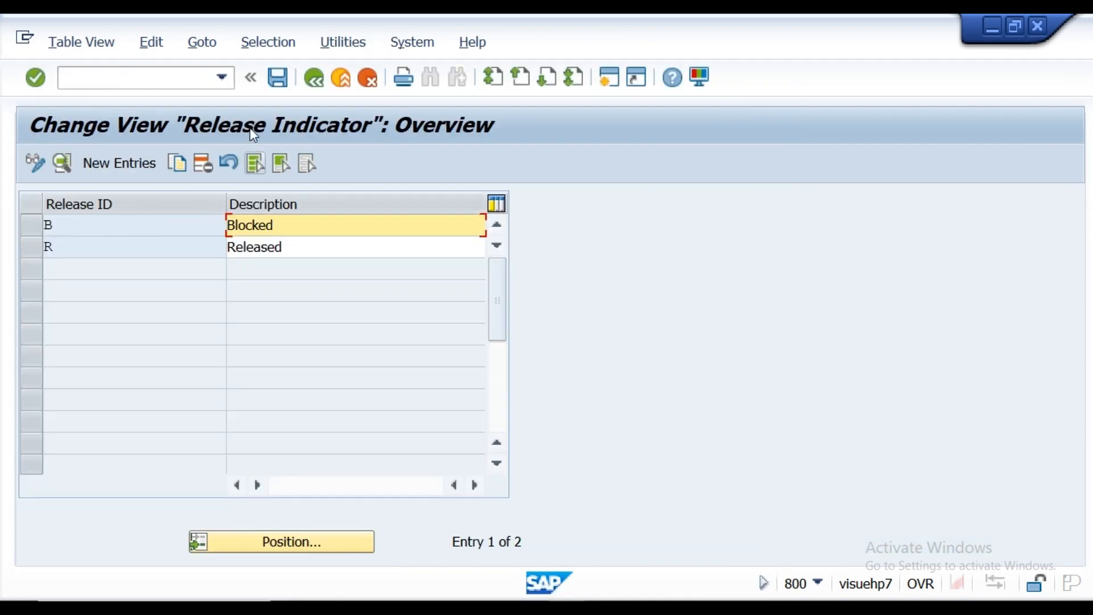
left_click(314, 78)
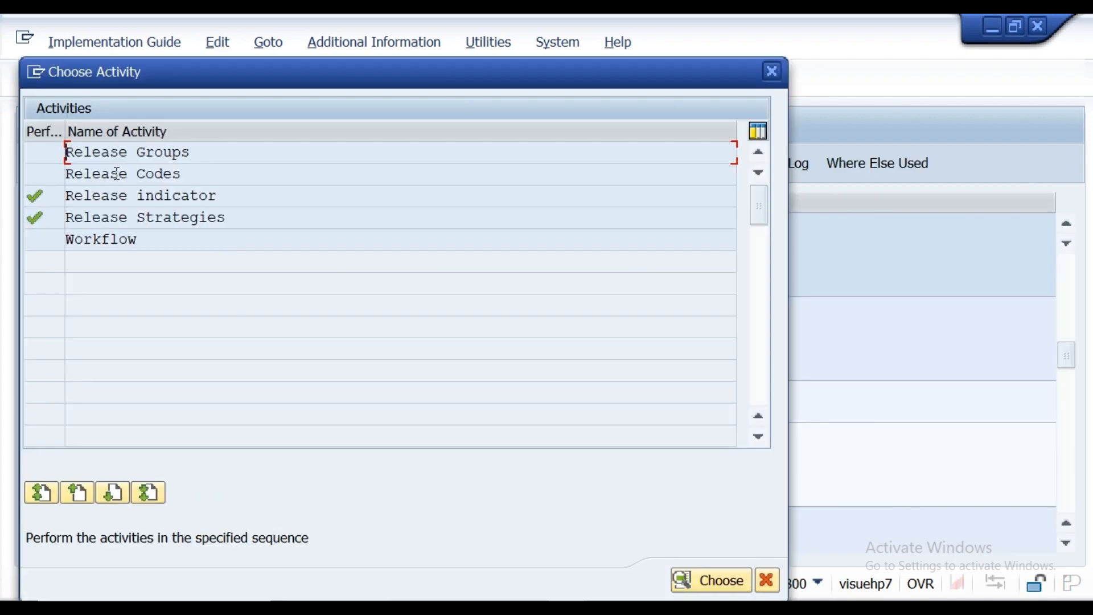
left_click(117, 177)
double_click(117, 177)
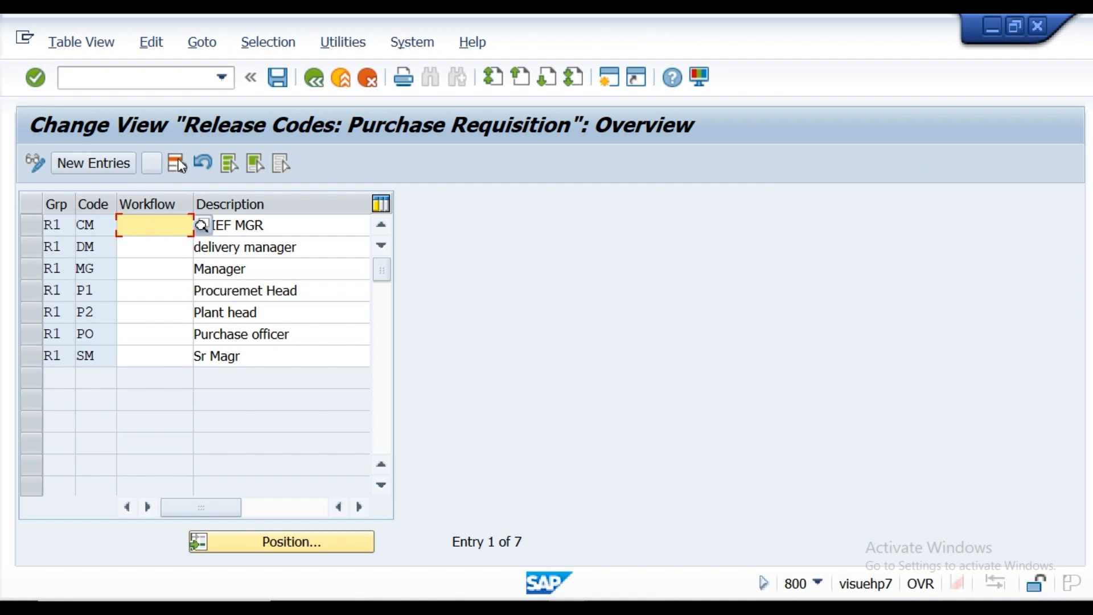
left_click(229, 164)
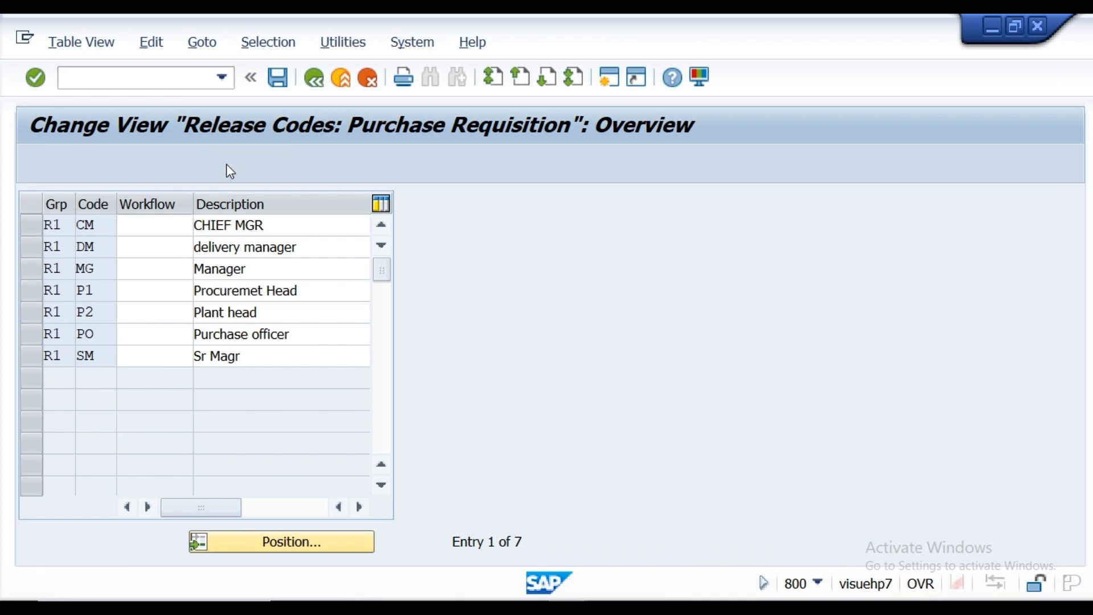
left_click(178, 165)
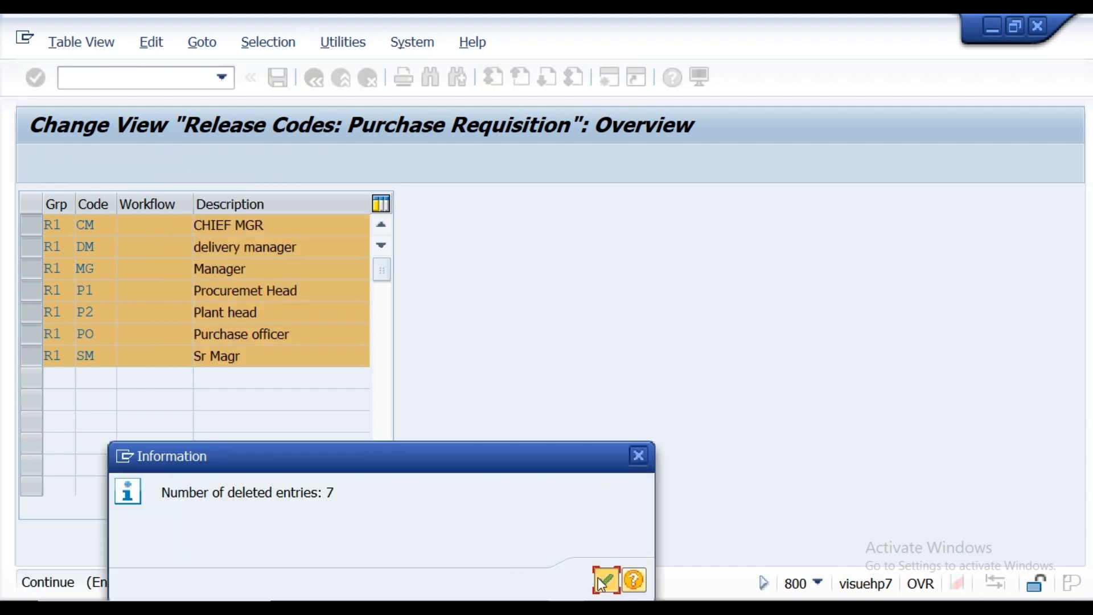
left_click(603, 580)
left_click(283, 79)
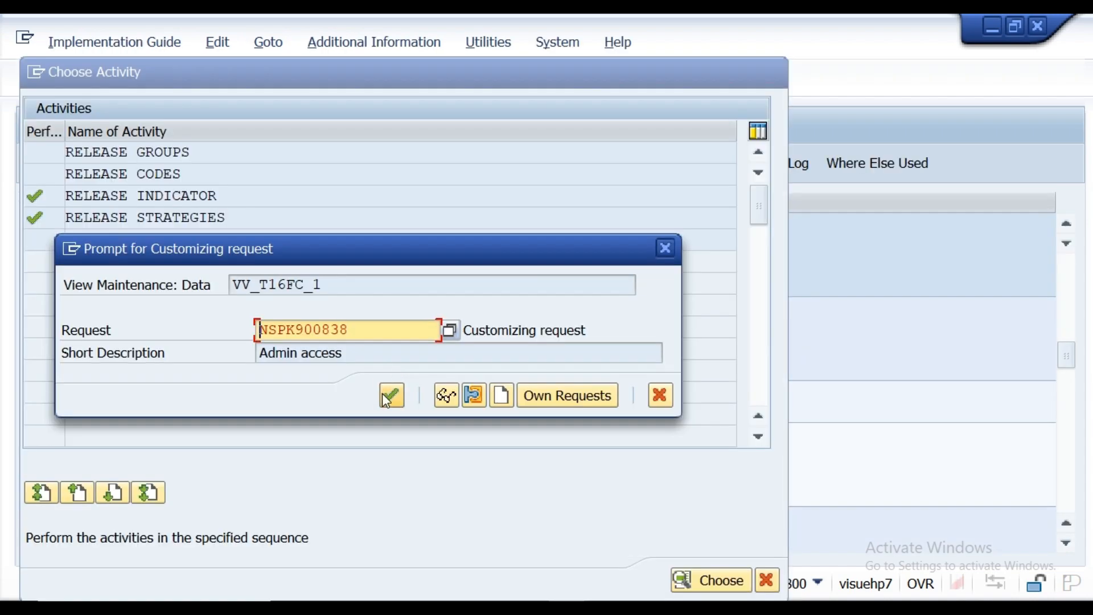
left_click(384, 393)
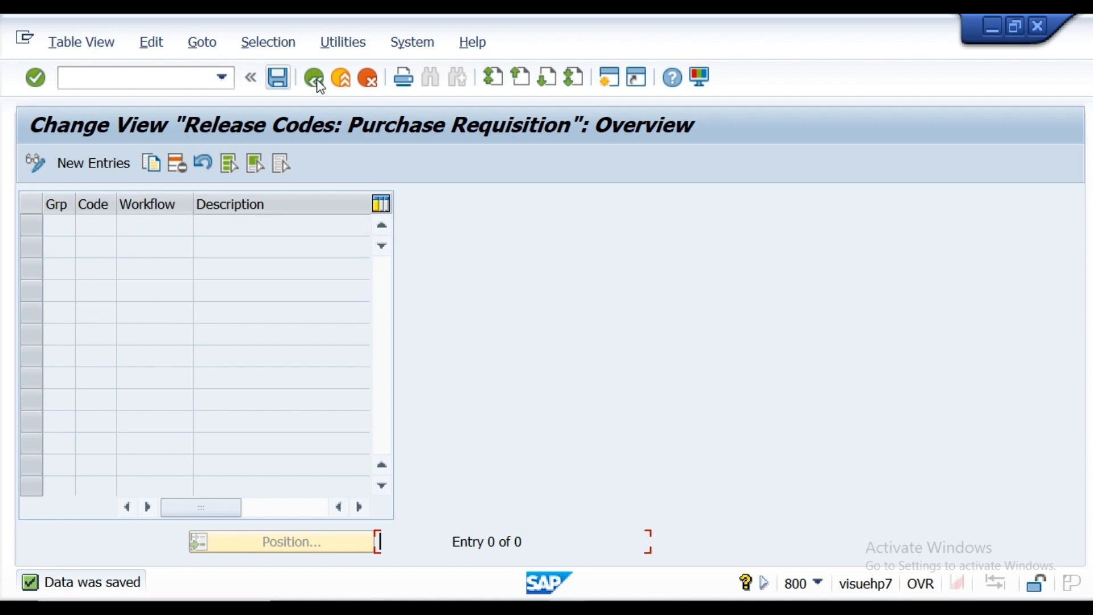
left_click(316, 80)
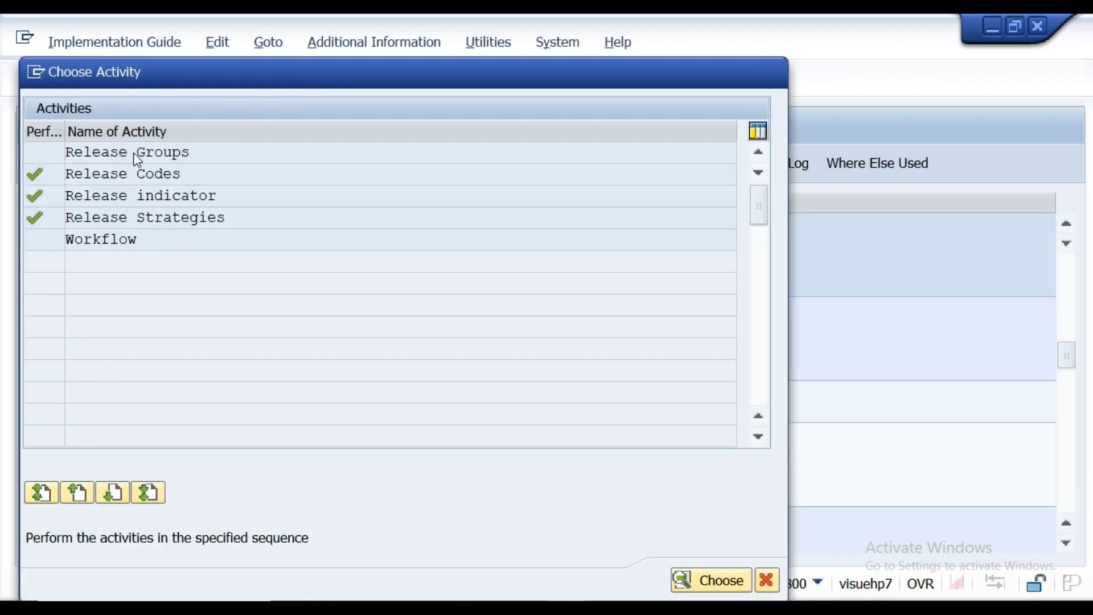
Step: Delete release group R1 with class PRCLAS100 and save the deletion with the proposed customizing request
double_click(135, 153)
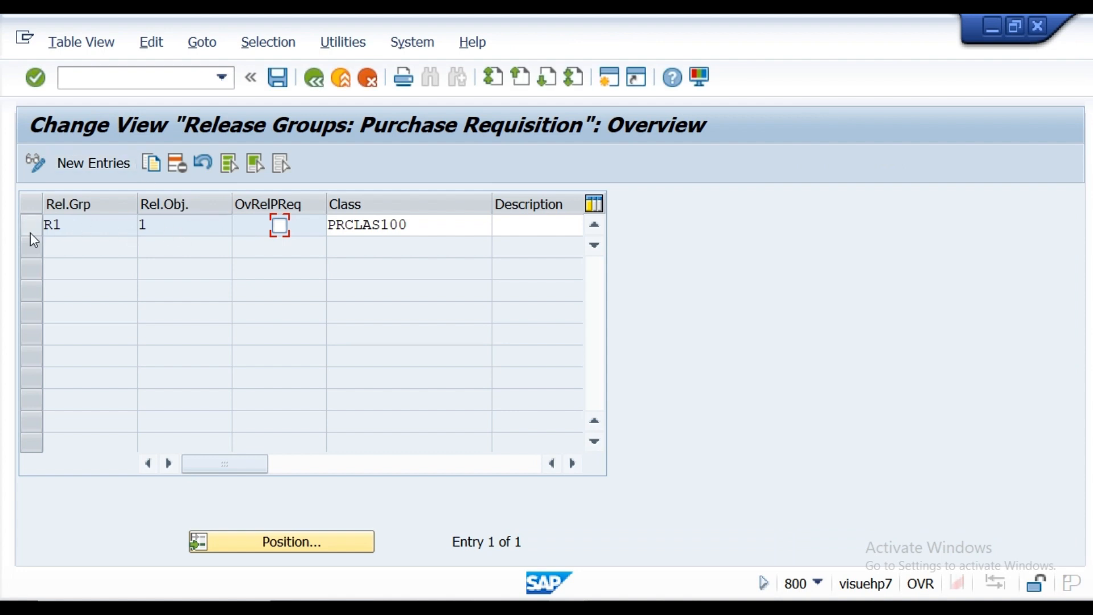
left_click(30, 232)
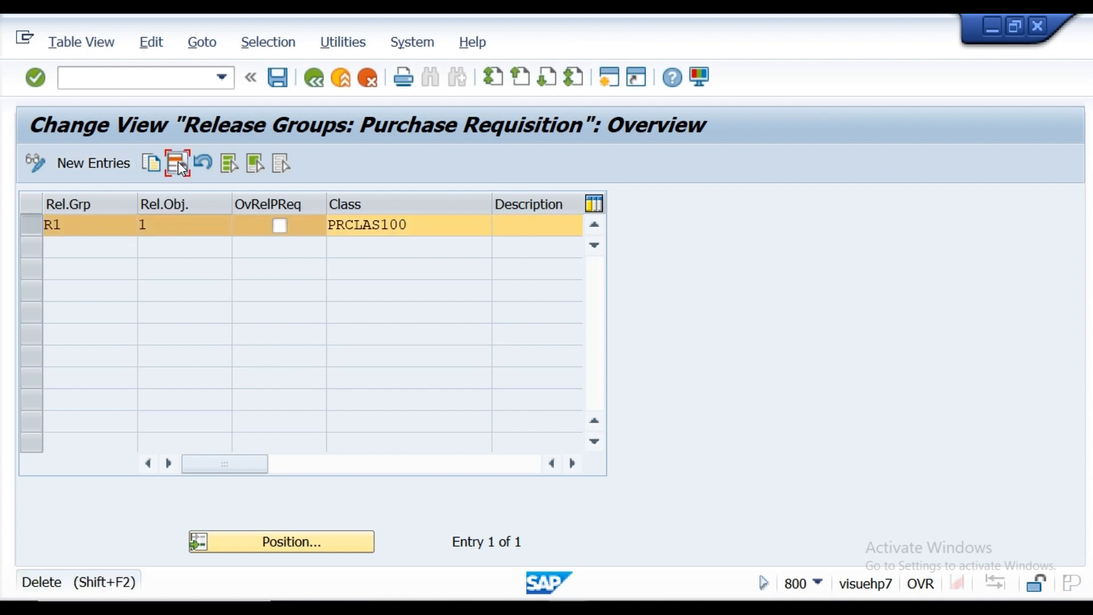
left_click(177, 163)
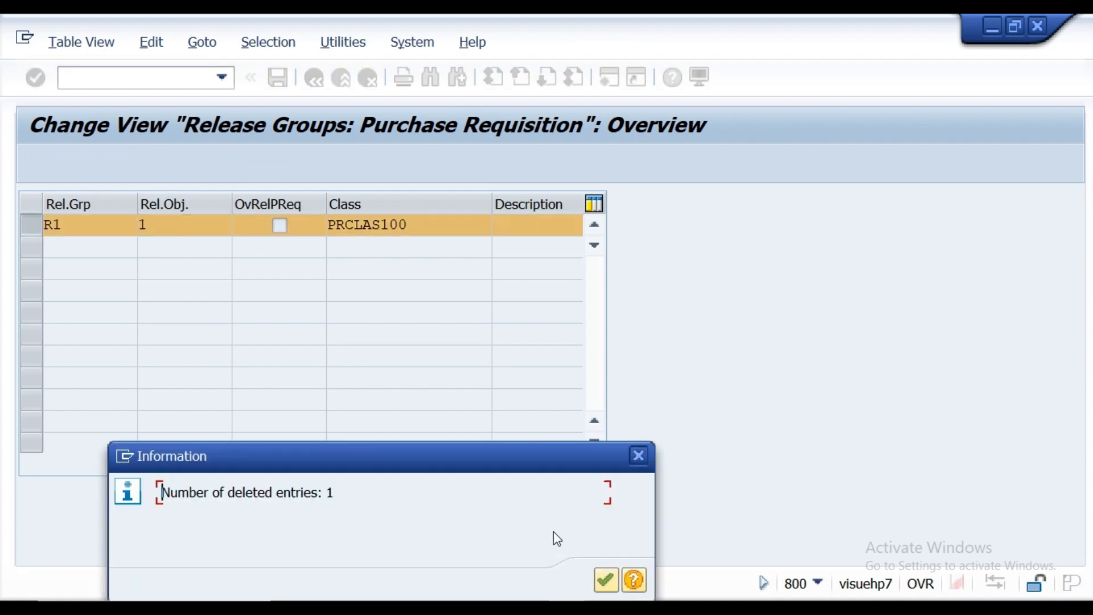
left_click(602, 581)
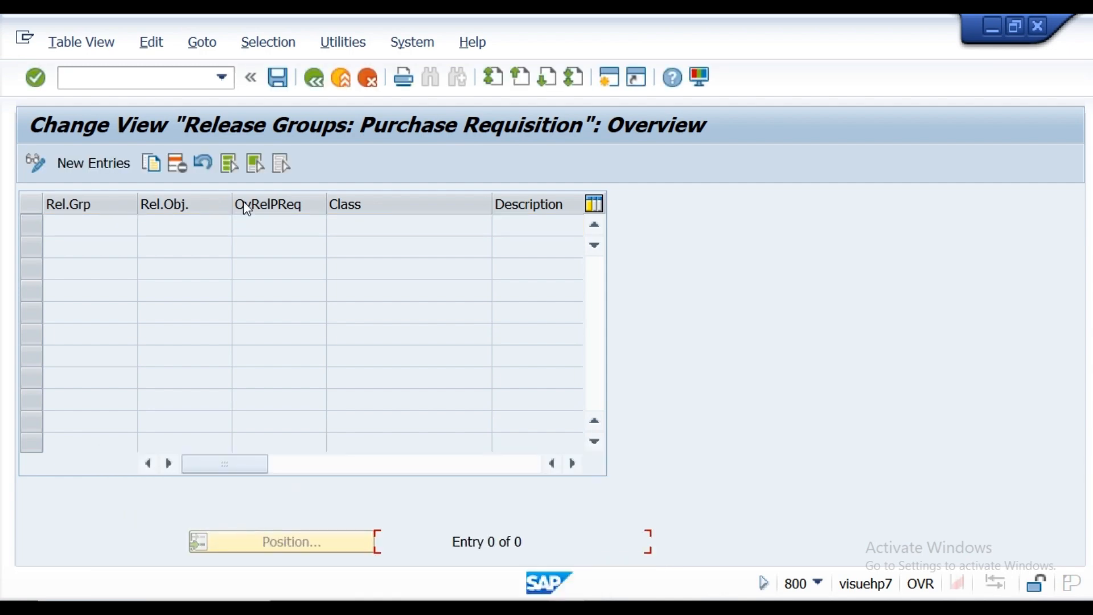
left_click(279, 76)
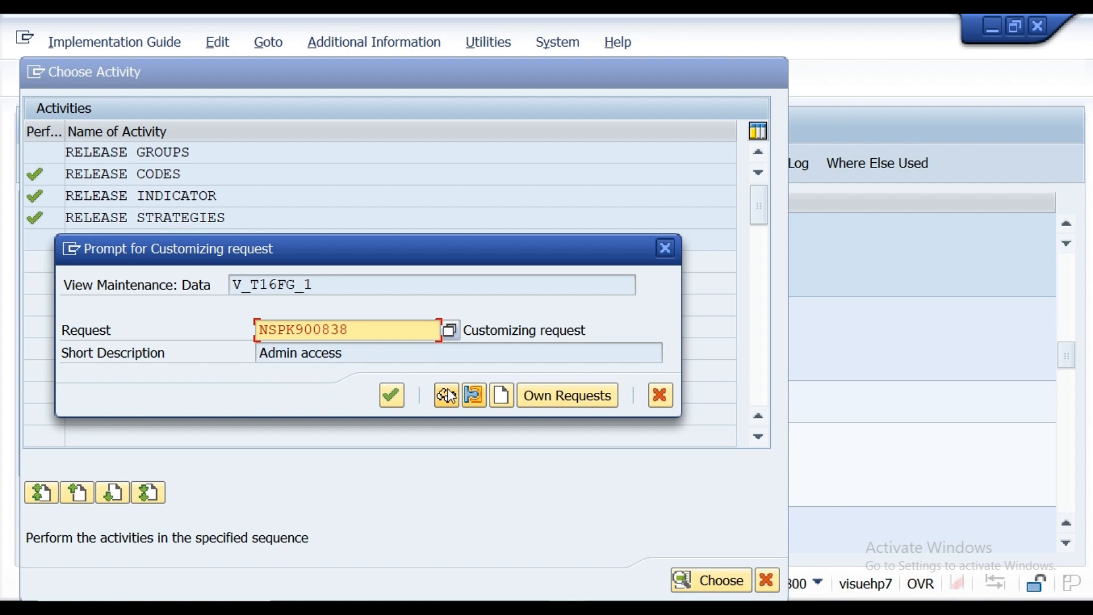
left_click(392, 395)
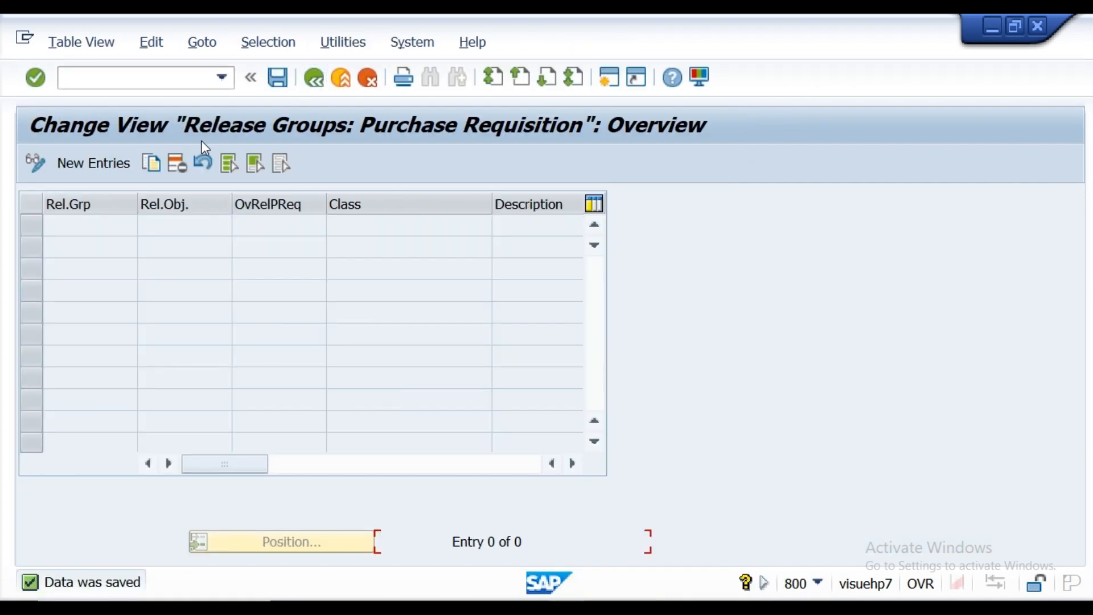
Step: Start a new release group entry R1 and copy the class name prclas115 from the Notepad notes
left_click(97, 172)
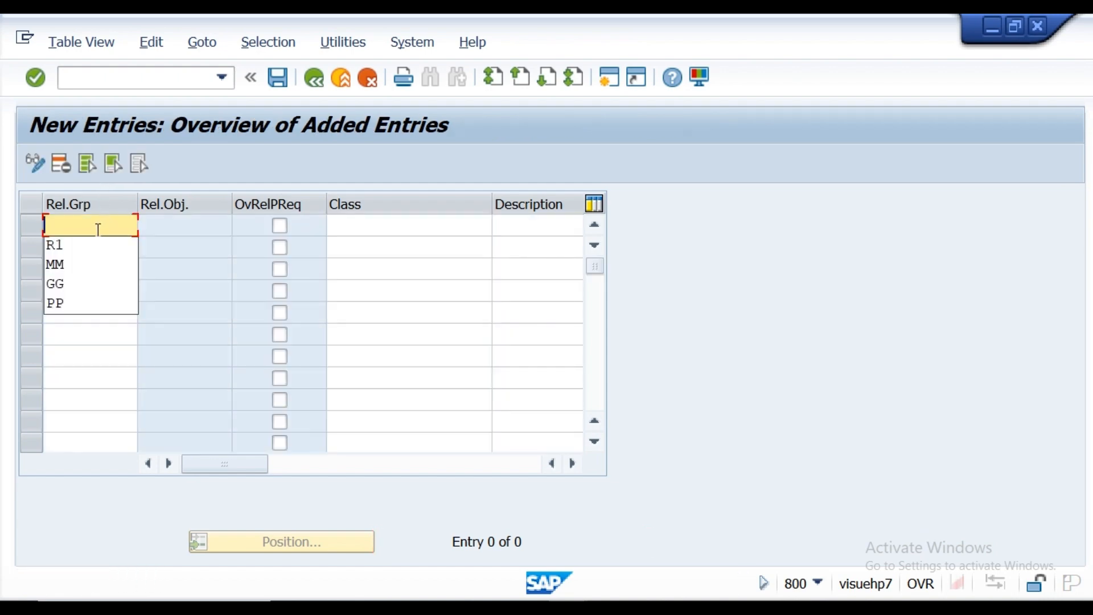
type("R")
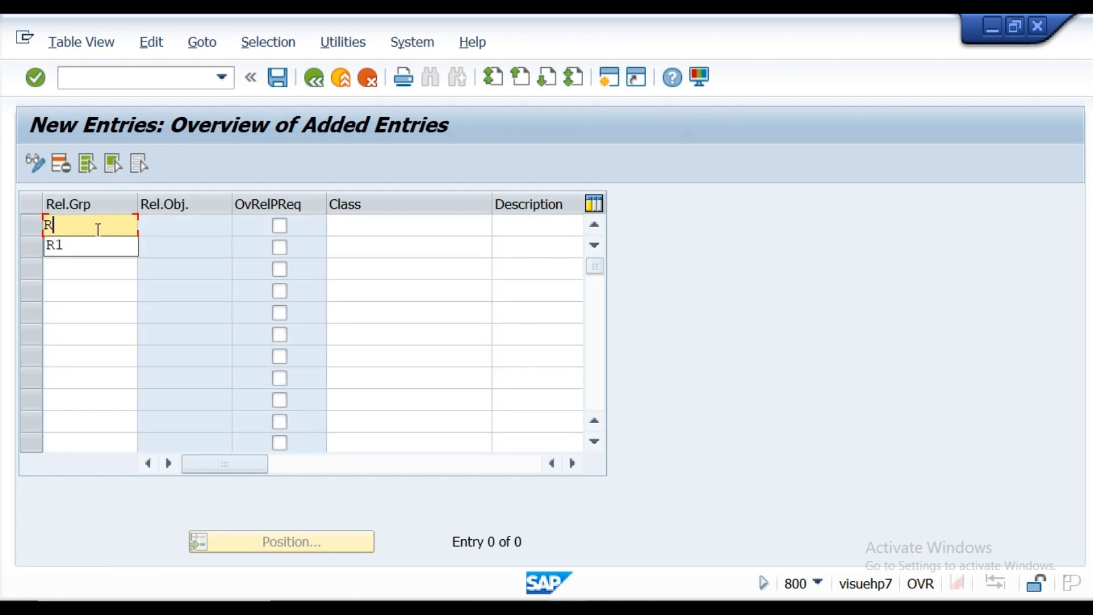
type("1")
left_click(343, 233)
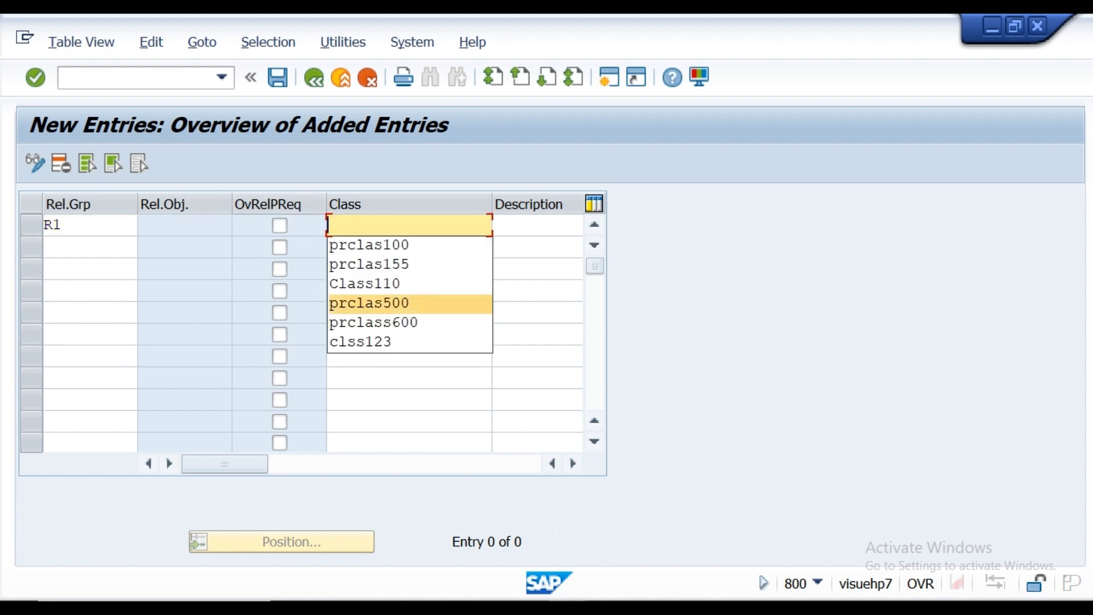
key("alt+Tab")
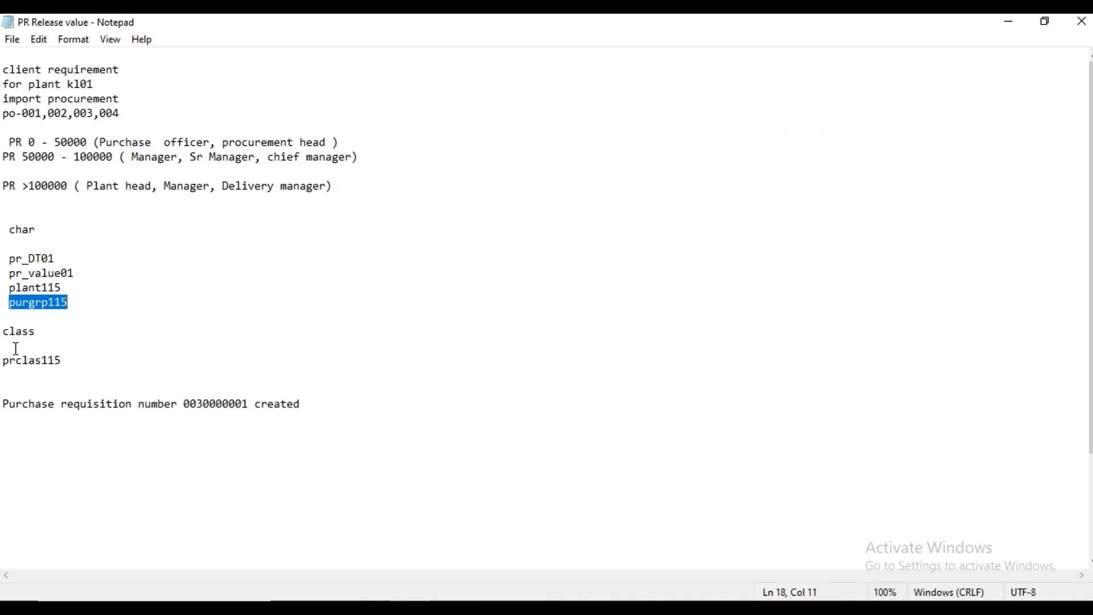
left_click_drag(3, 360, 57, 373)
key("ctrl+c")
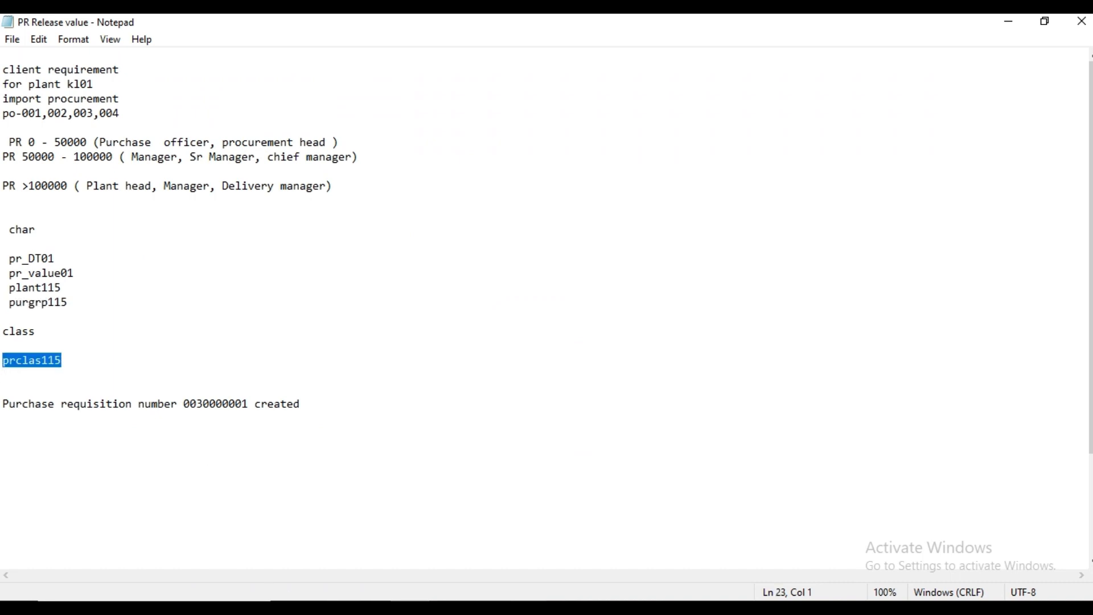
Step: Back in SAP, assign the copied class prclas115 to release group R1, save the entry and return to the activity list
mouse_move(571, 607)
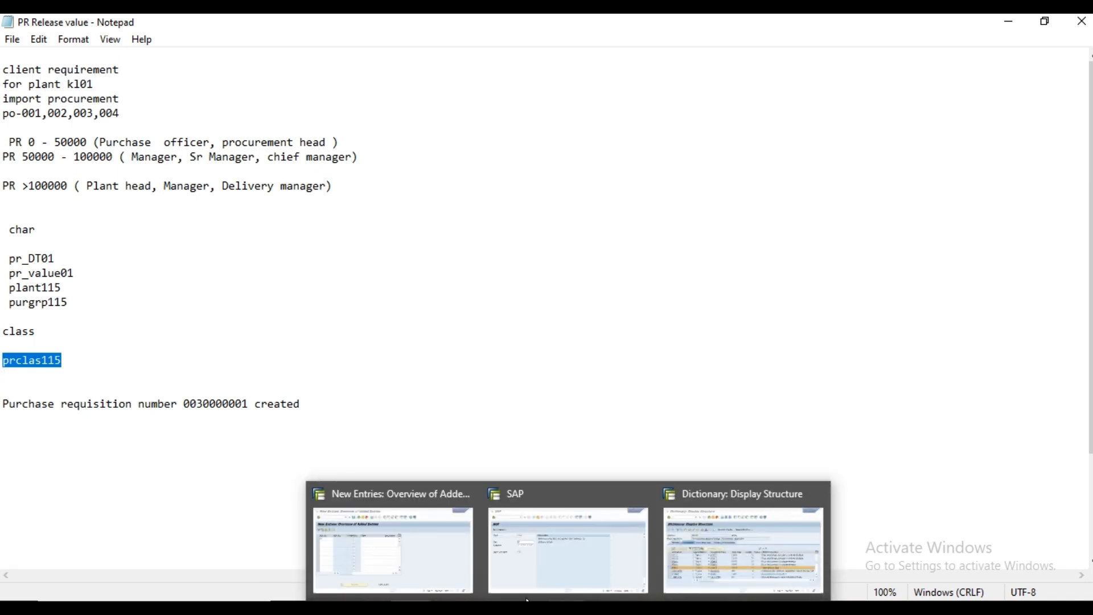
left_click(428, 574)
left_click(383, 231)
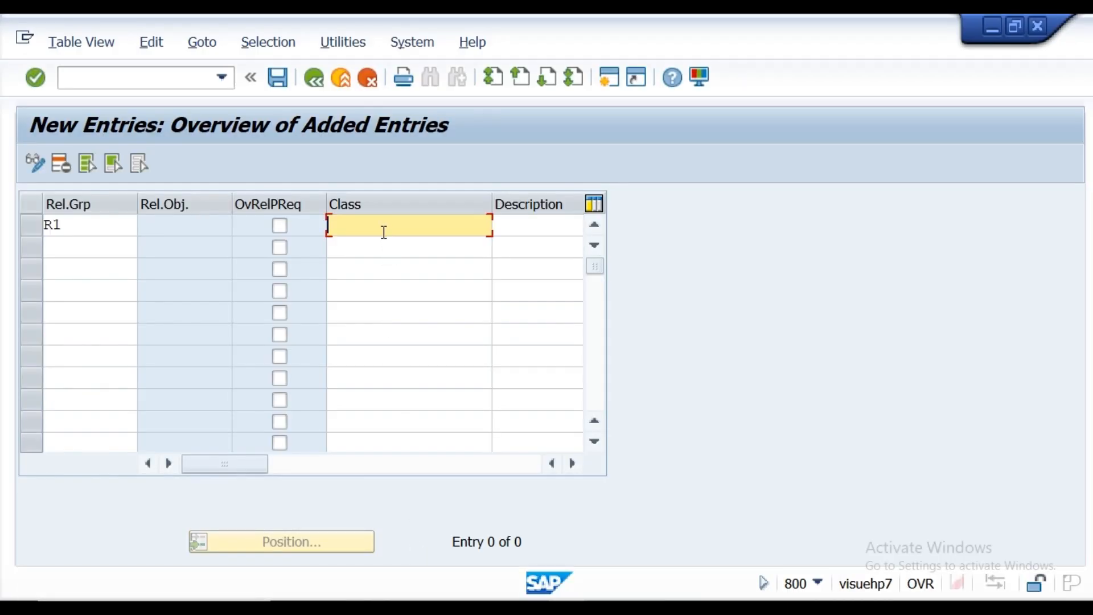
key("ctrl+v")
key("Return")
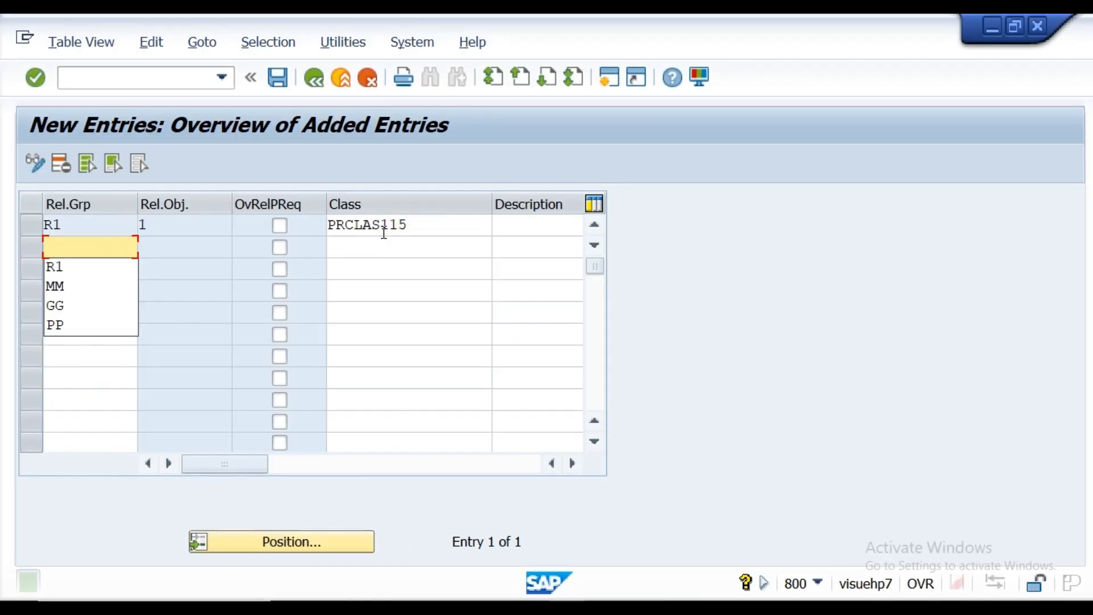
left_click(277, 77)
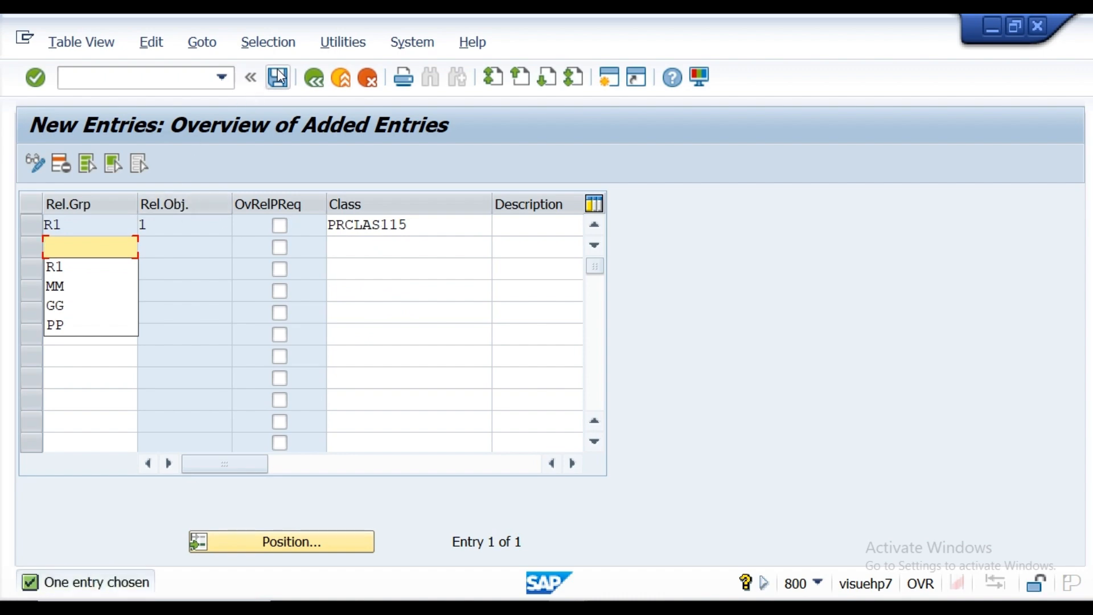
left_click(311, 84)
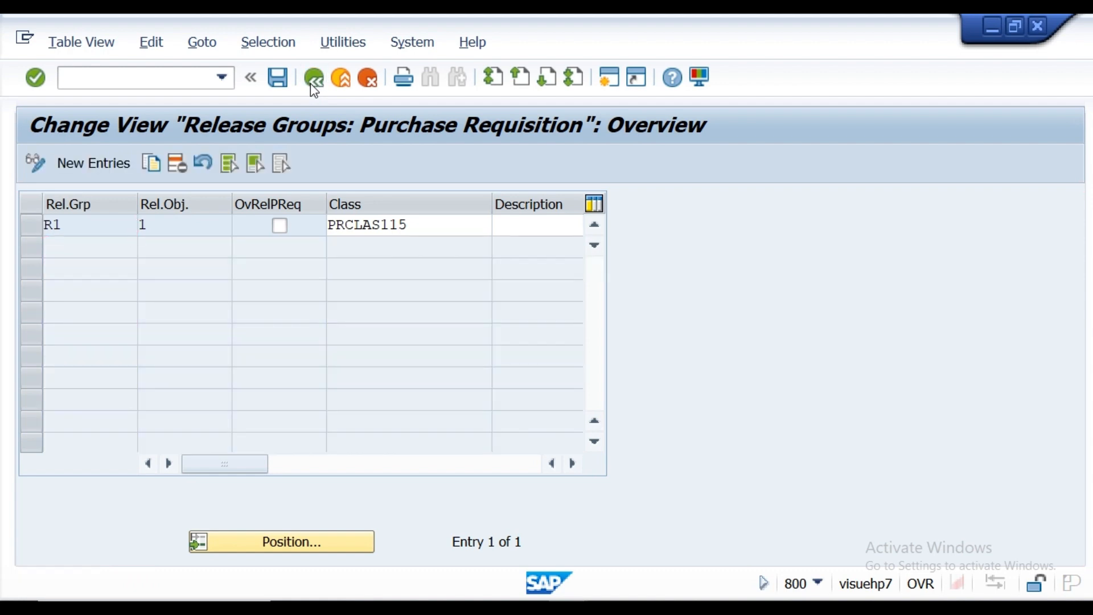
left_click(312, 80)
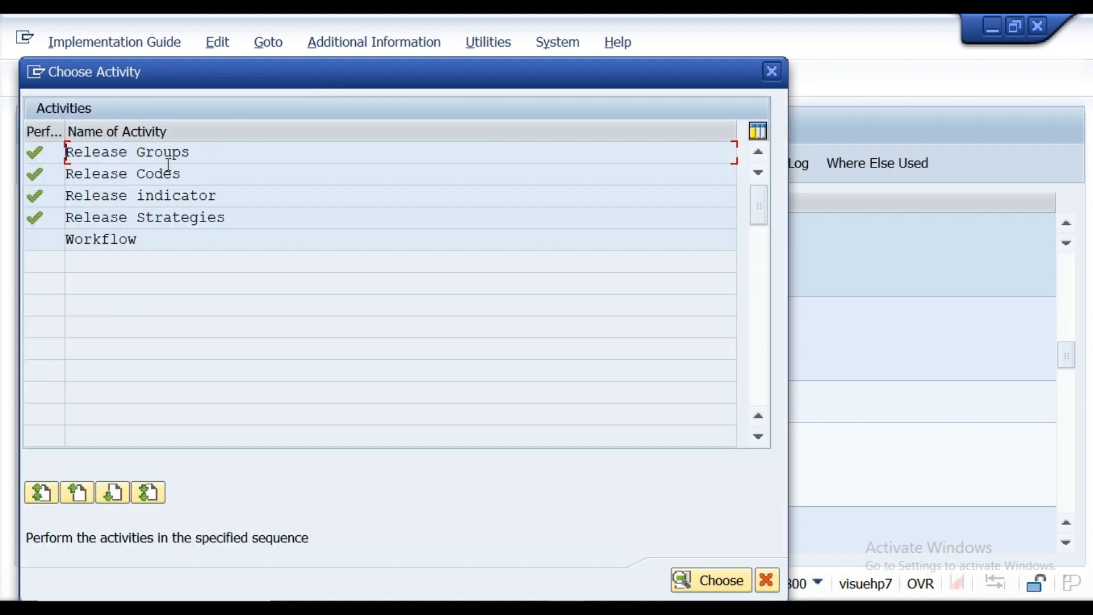
Step: Open Release Codes for purchase requisitions, start new entries and enter R1 as the group in the first row
double_click(142, 175)
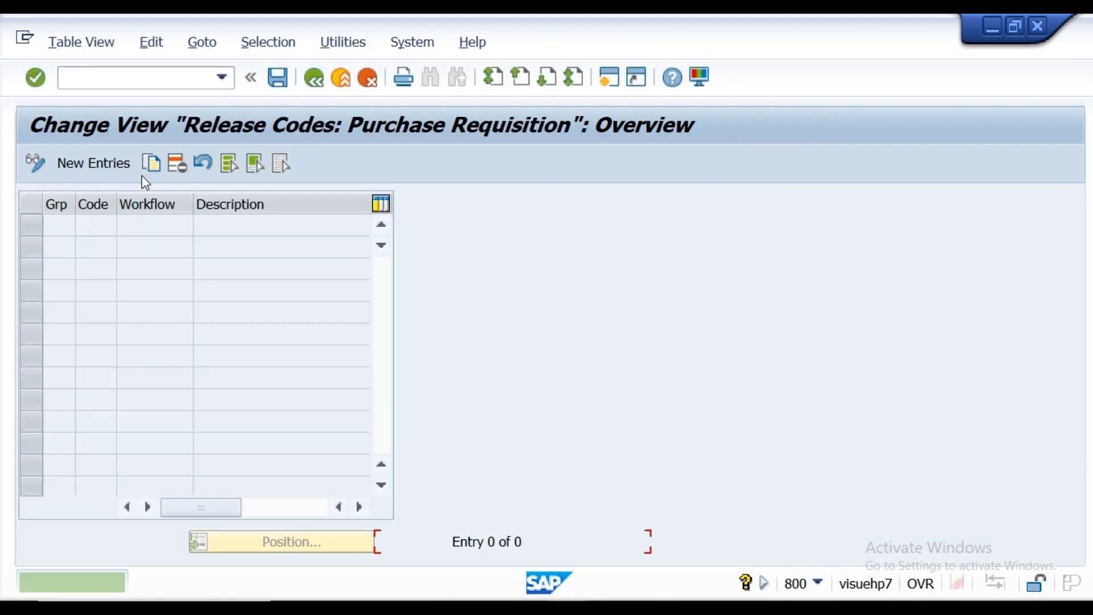
left_click(89, 166)
left_click(69, 227)
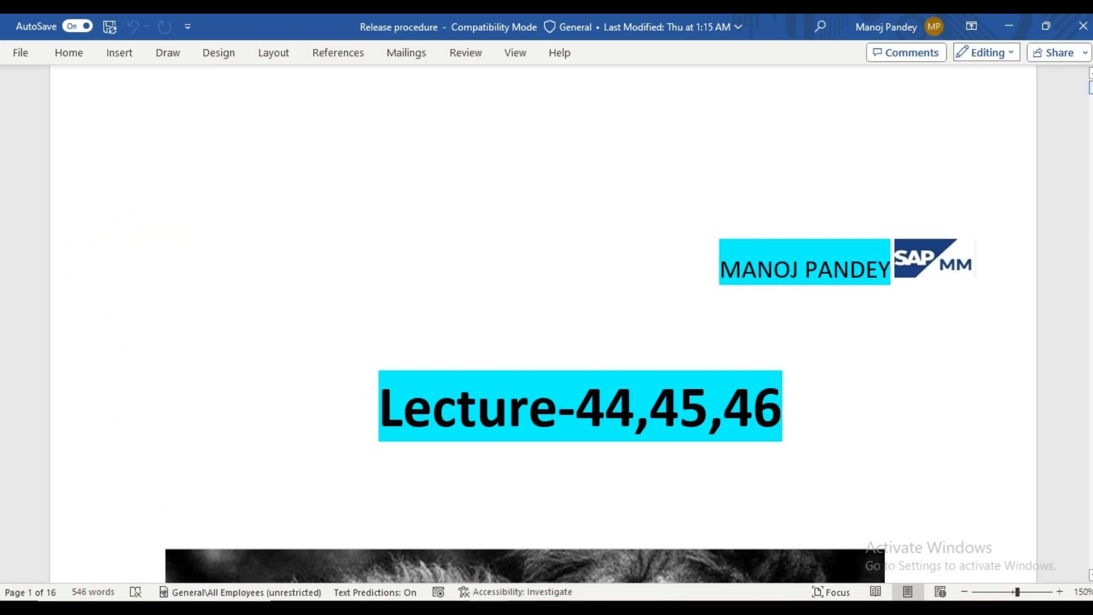
mouse_move(1090, 87)
left_mouse_down()
mouse_move(1090, 236)
mouse_move(1090, 87)
left_mouse_up()
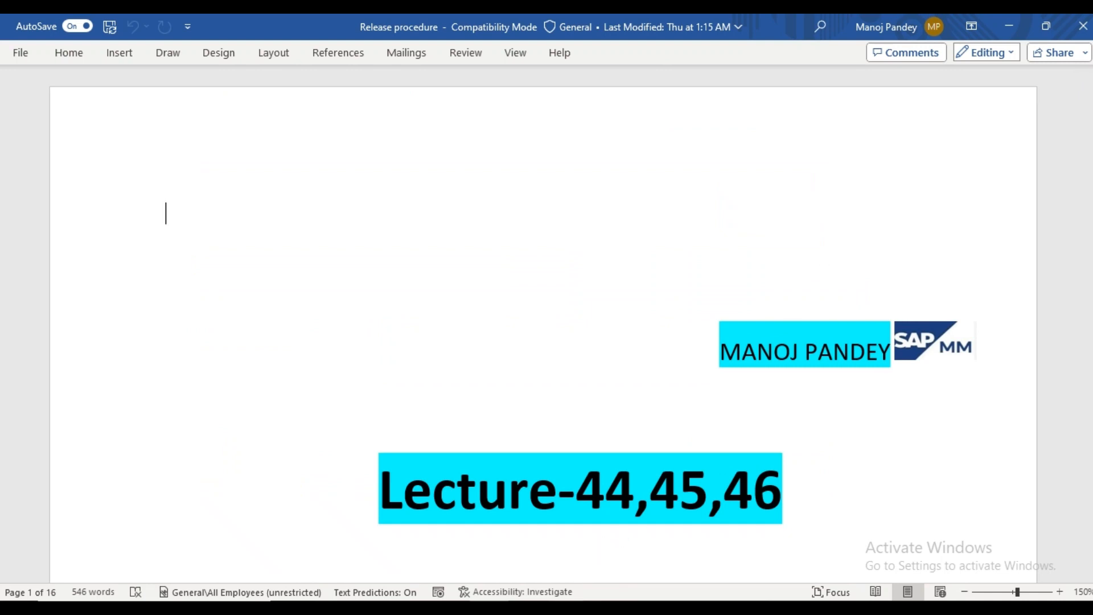
mouse_move(552, 558)
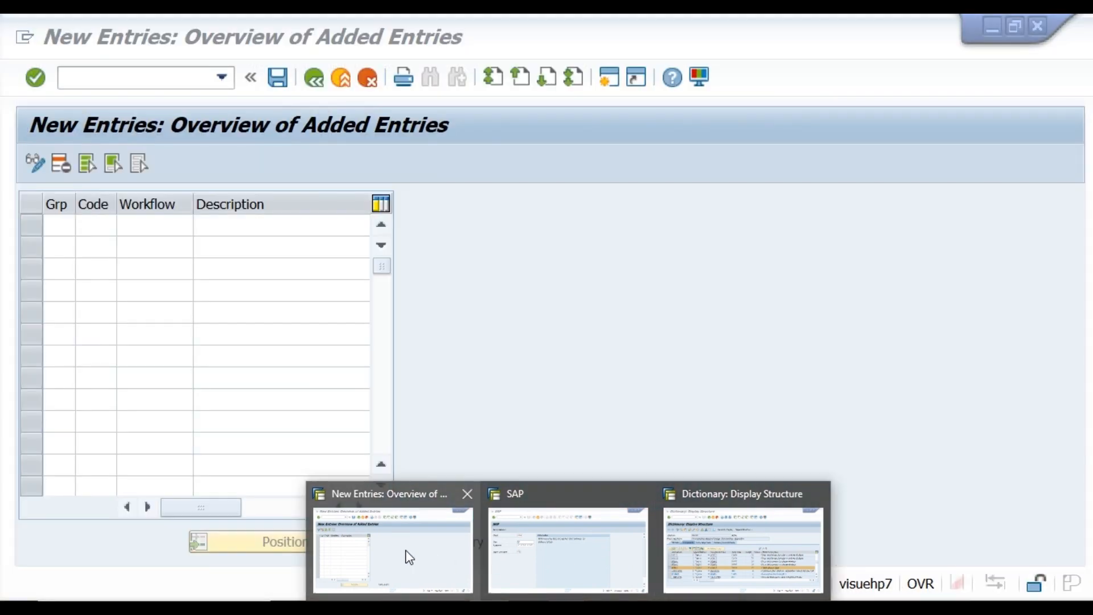
left_click(407, 557)
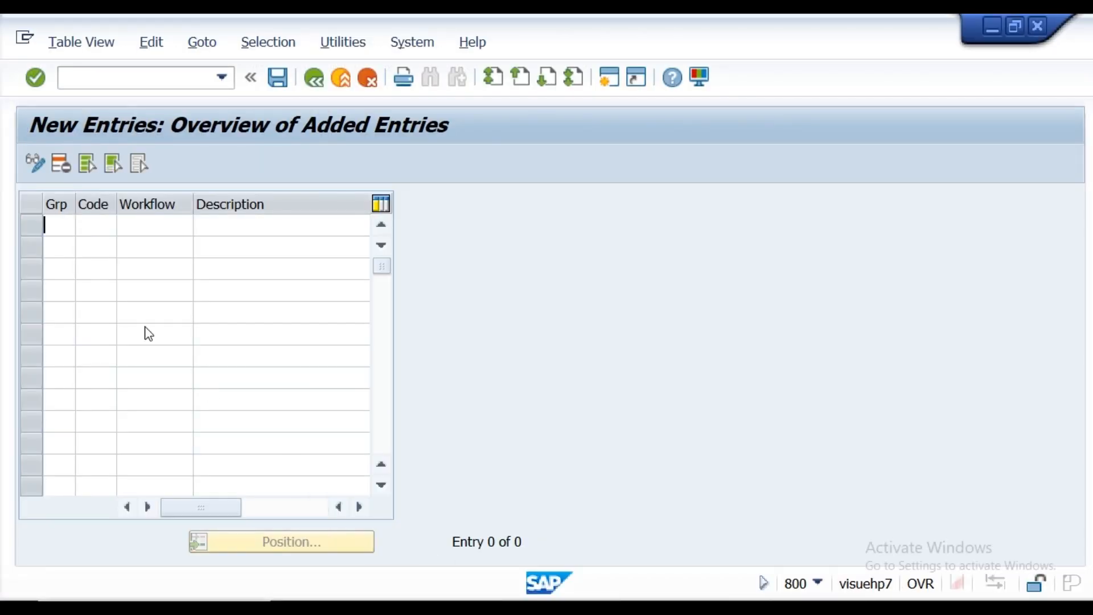
left_click(59, 230)
type("R")
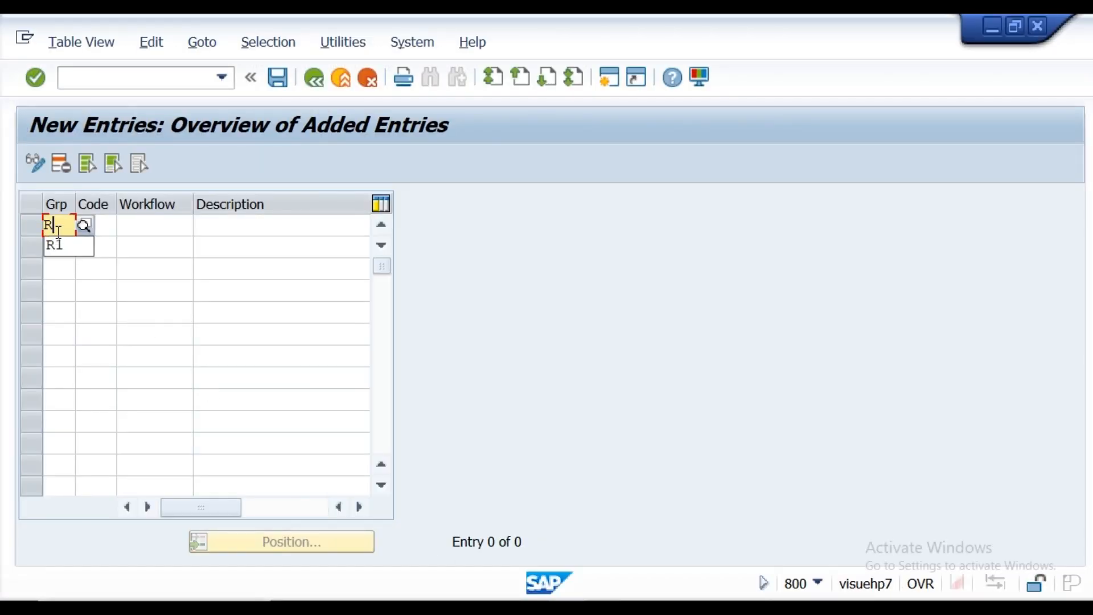
type("1")
left_click(109, 232)
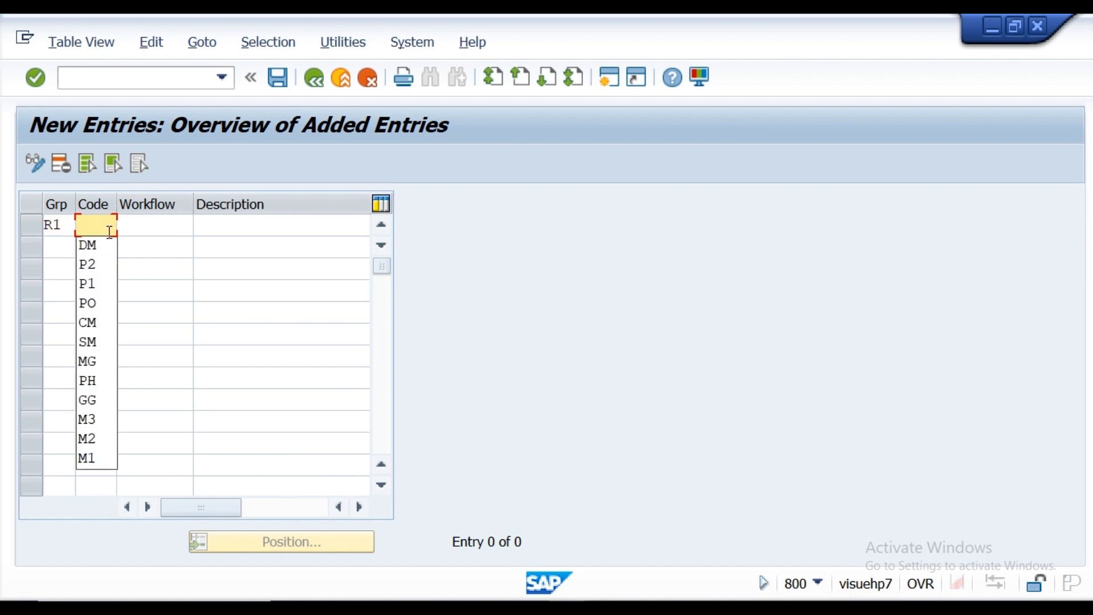
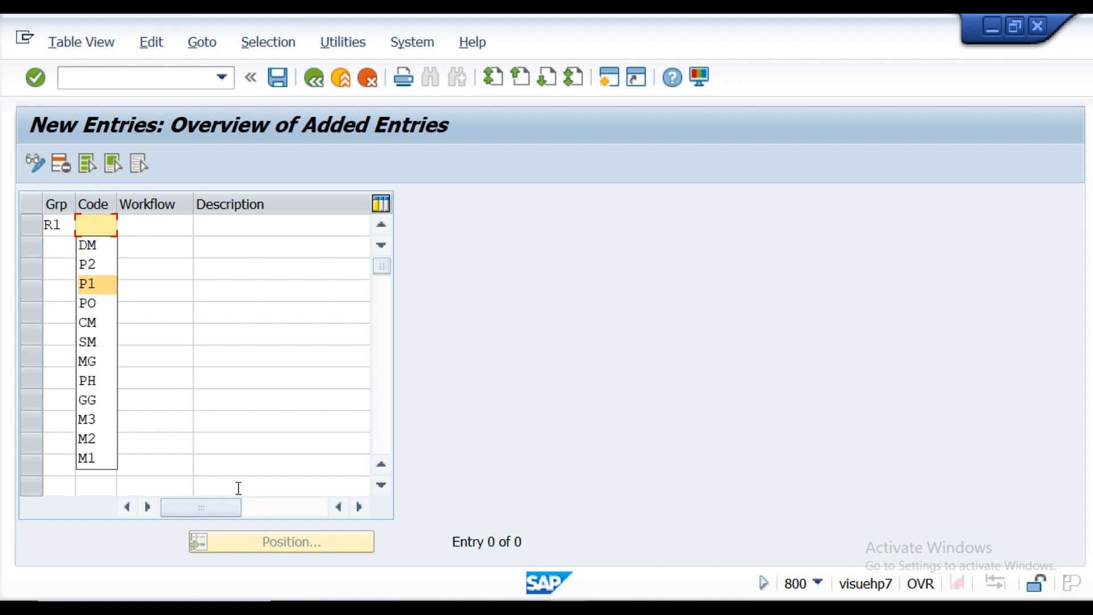
Step: Check the approver roles for each requisition value range in the Notepad notes, and return to the first row's release code in SAP
key("alt+Tab")
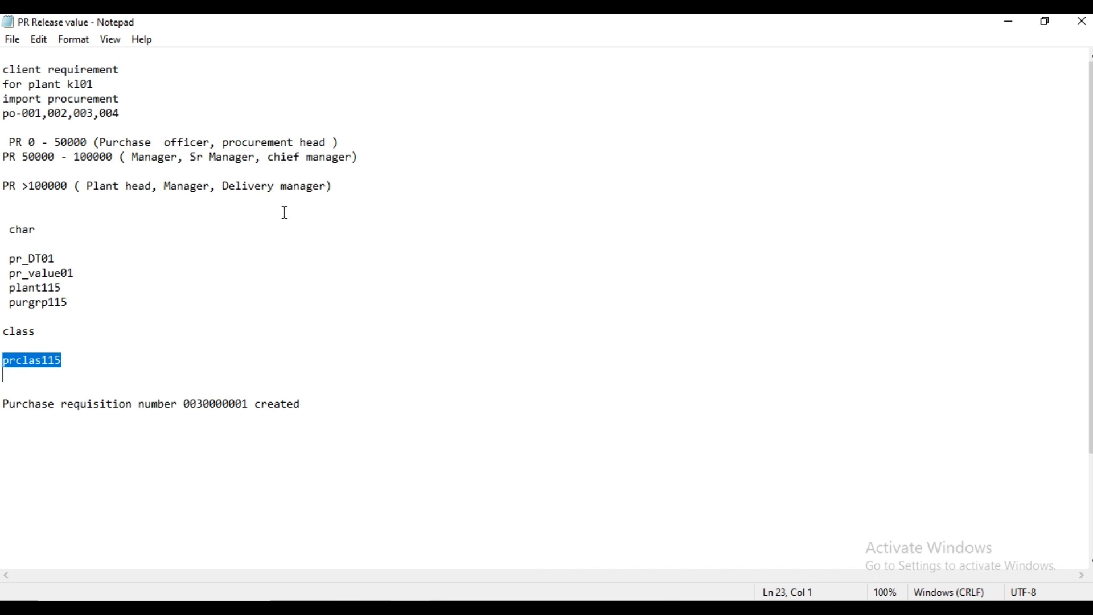
mouse_move(568, 607)
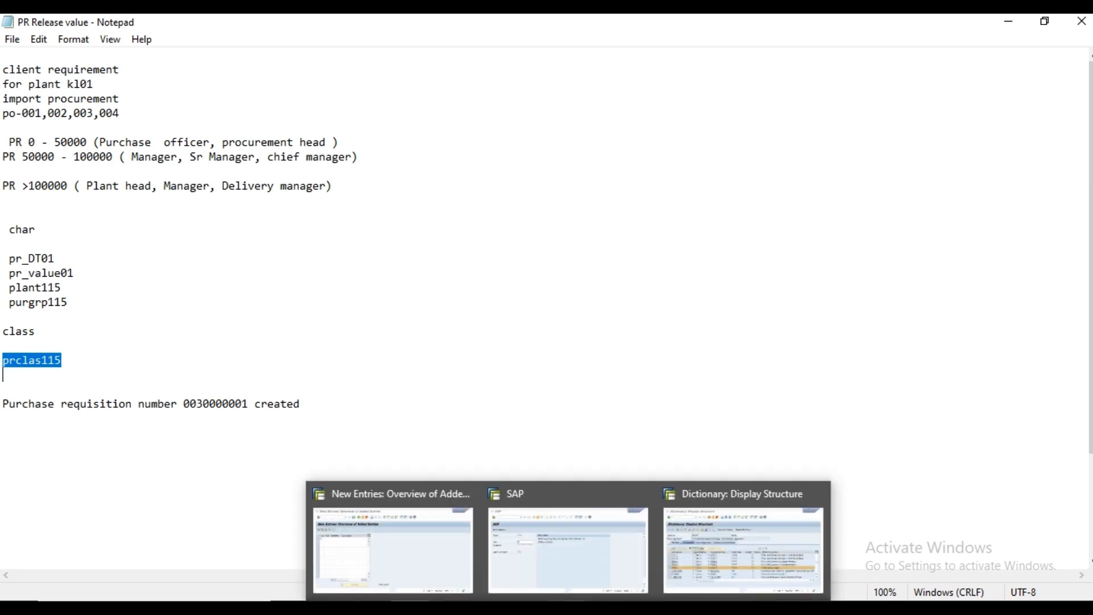
left_click(417, 566)
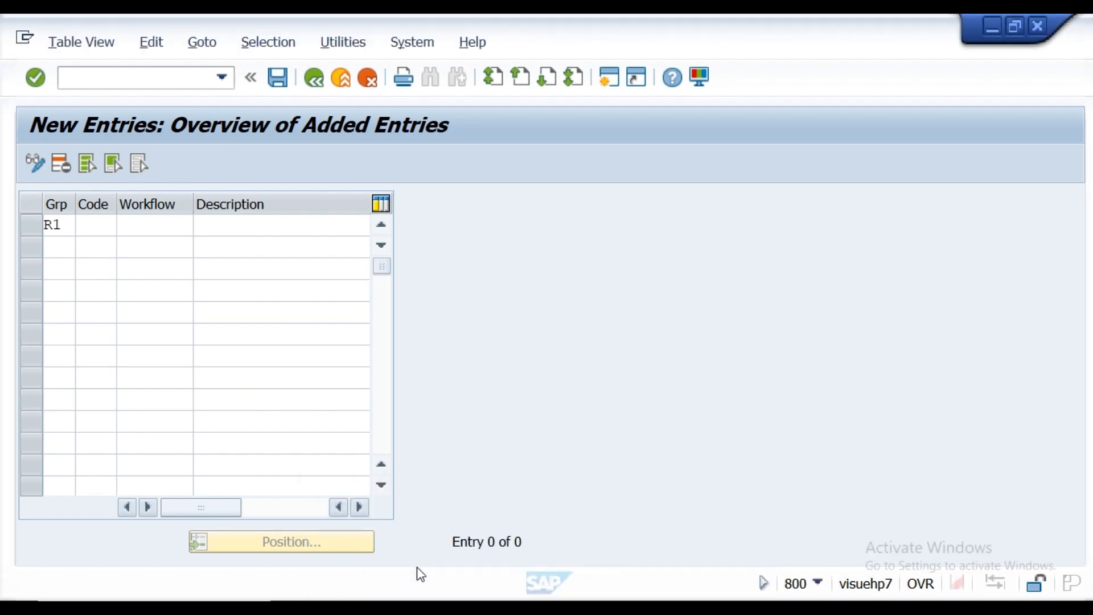
left_click(106, 227)
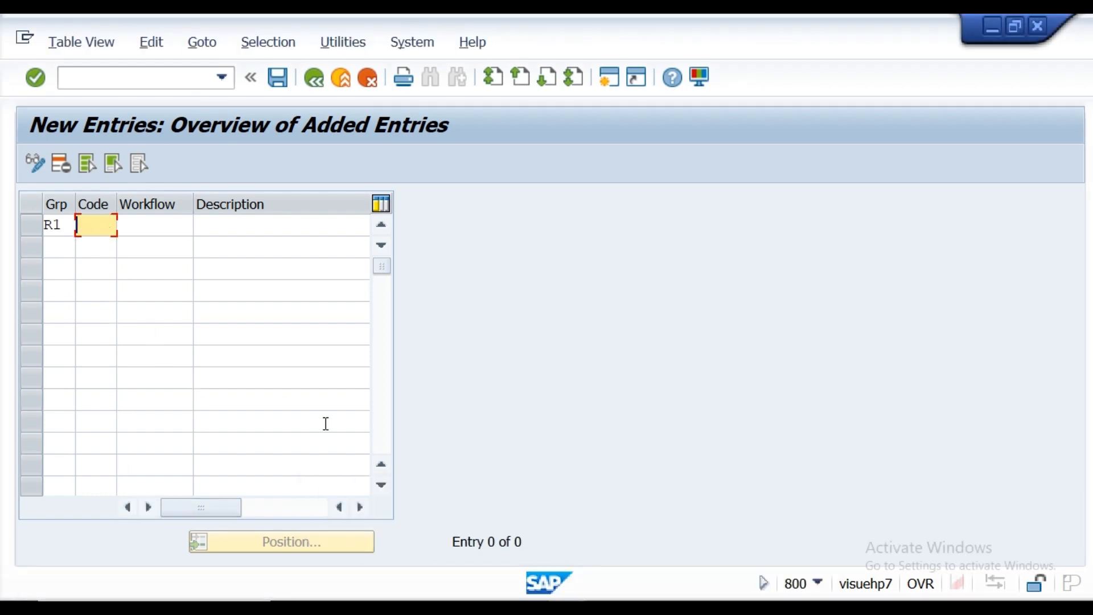
left_click(384, 491)
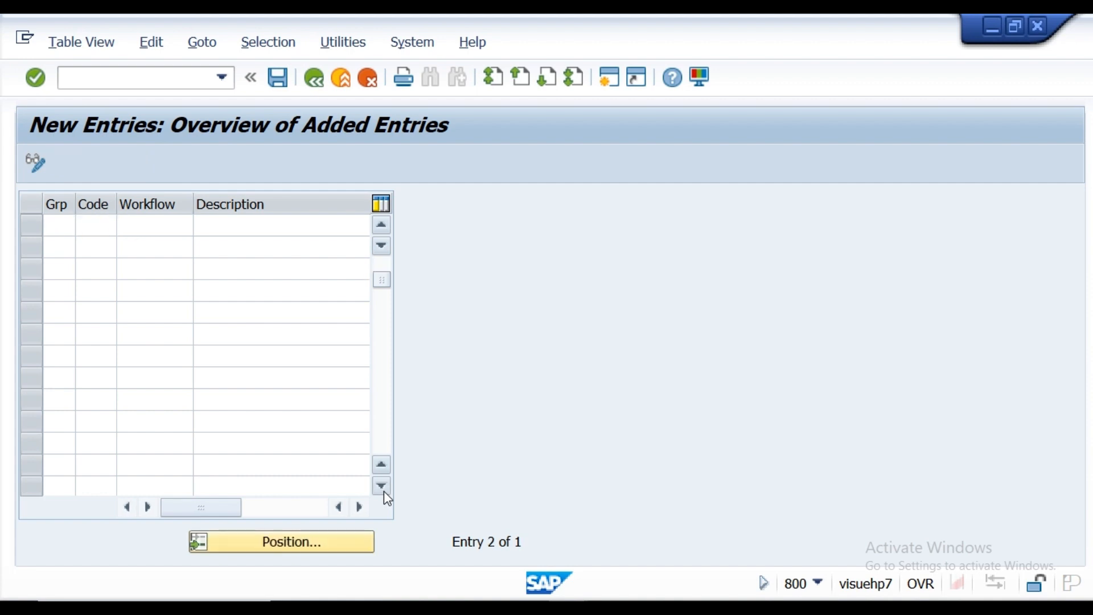
left_click(384, 491)
left_click(384, 490)
left_click(384, 491)
left_click(384, 490)
left_click(384, 490)
left_click(383, 491)
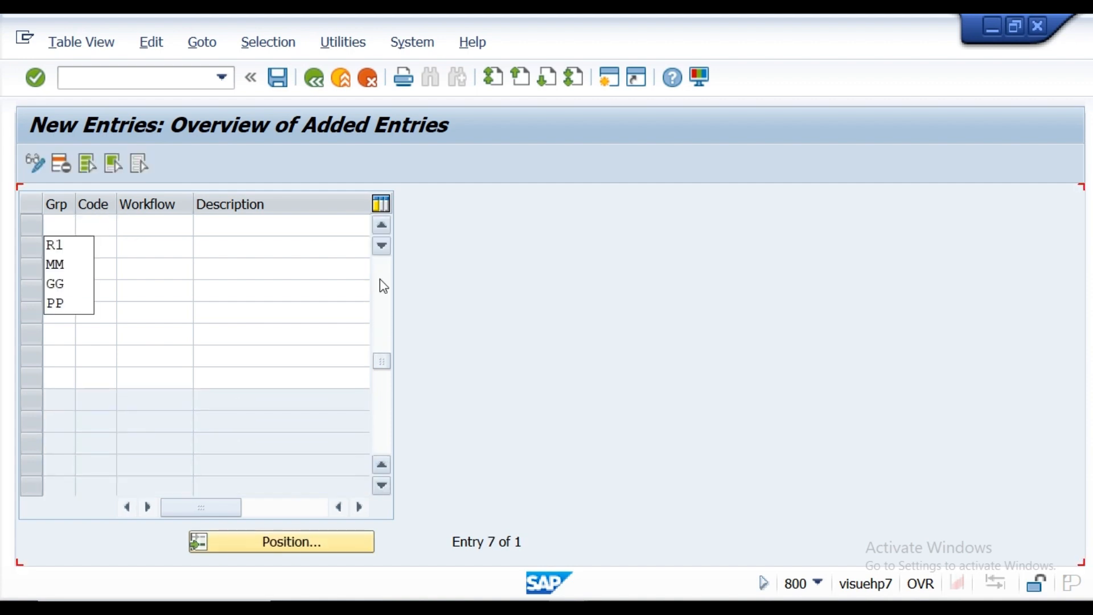
left_click(380, 232)
left_click(381, 233)
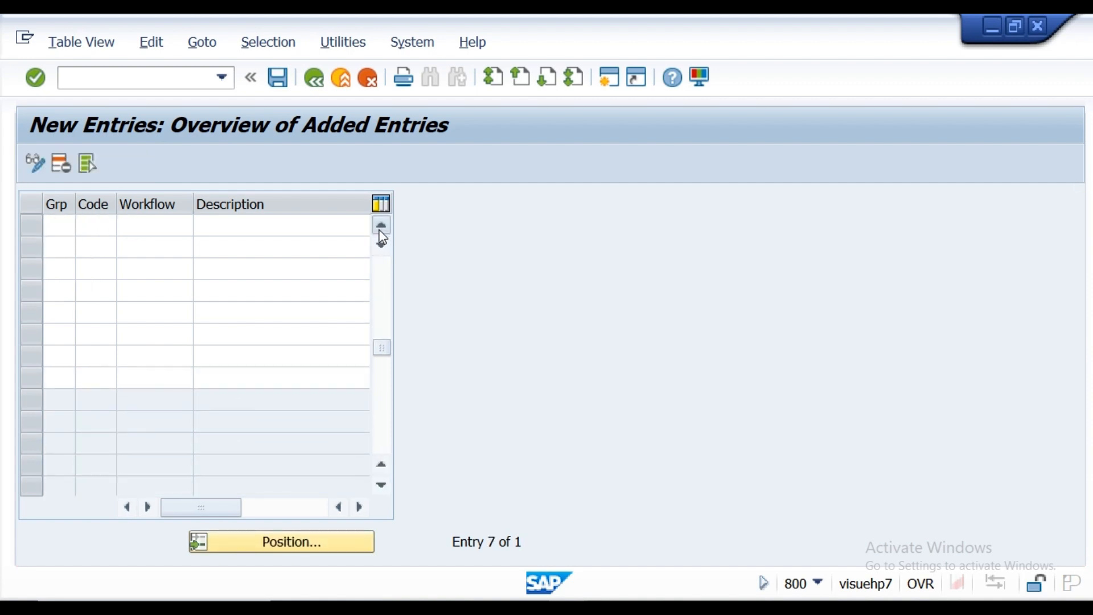
left_click(381, 232)
left_click(380, 233)
left_click(381, 232)
left_click(380, 232)
left_click(380, 233)
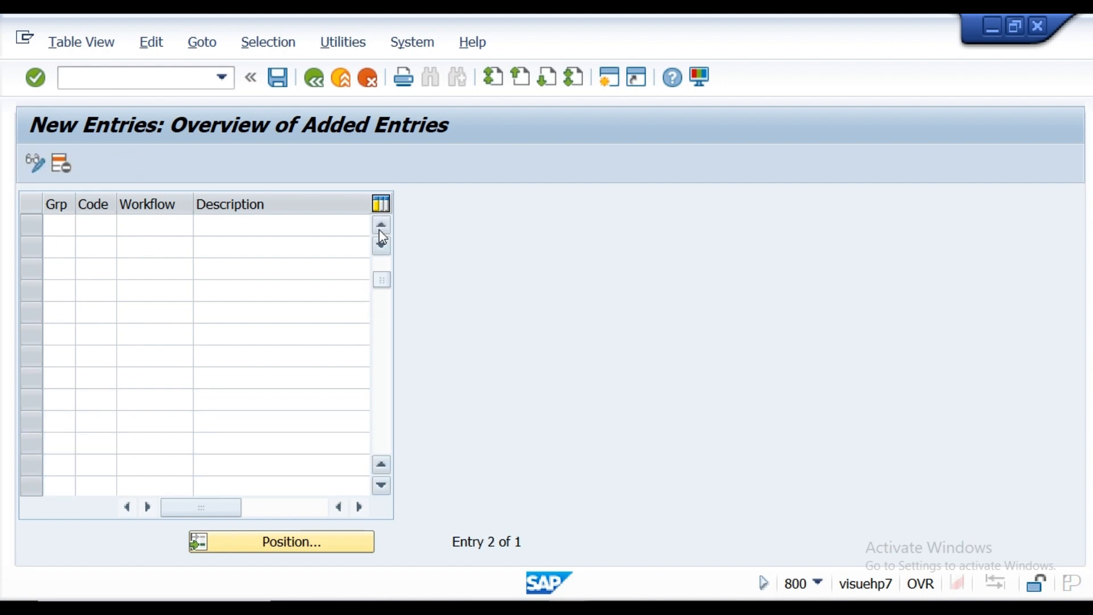
left_click(381, 233)
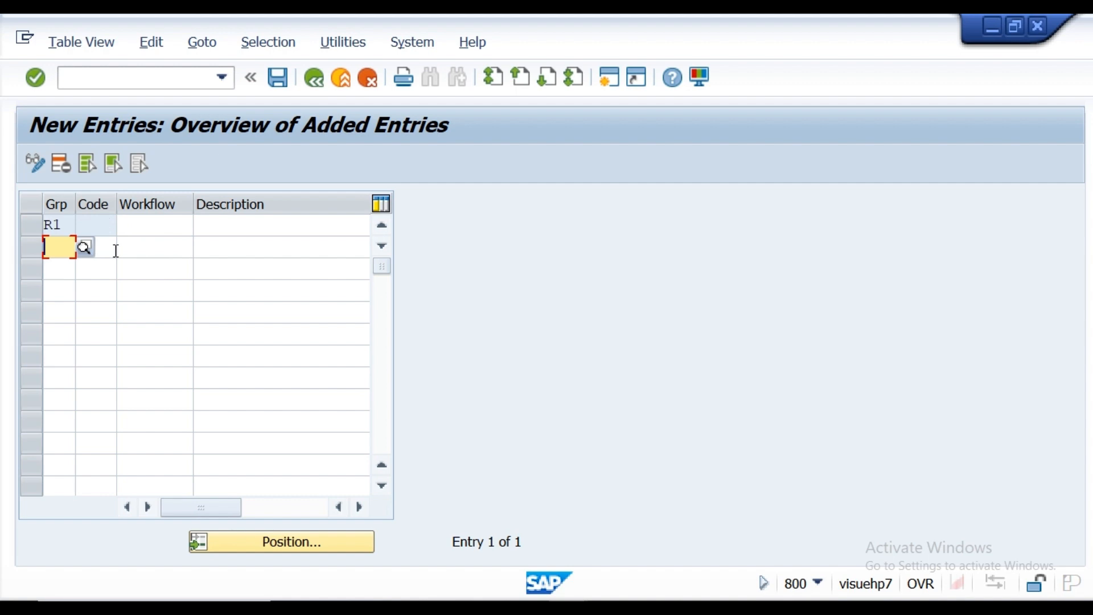
left_click(91, 223)
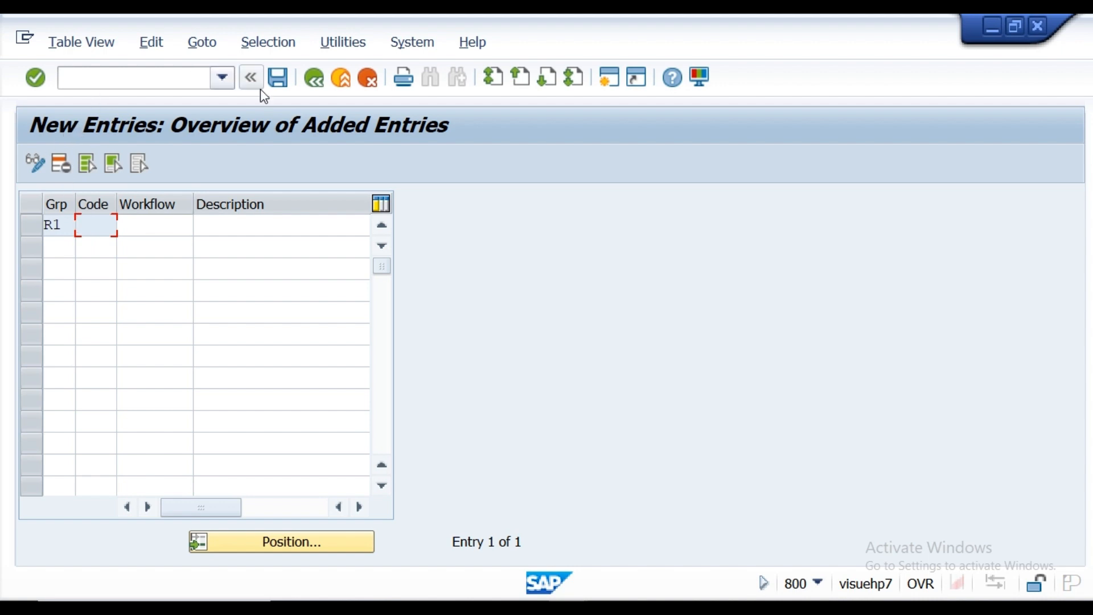
Step: Discard the unfinished R1 release code entry and return to the activity list without saving
left_click(369, 80)
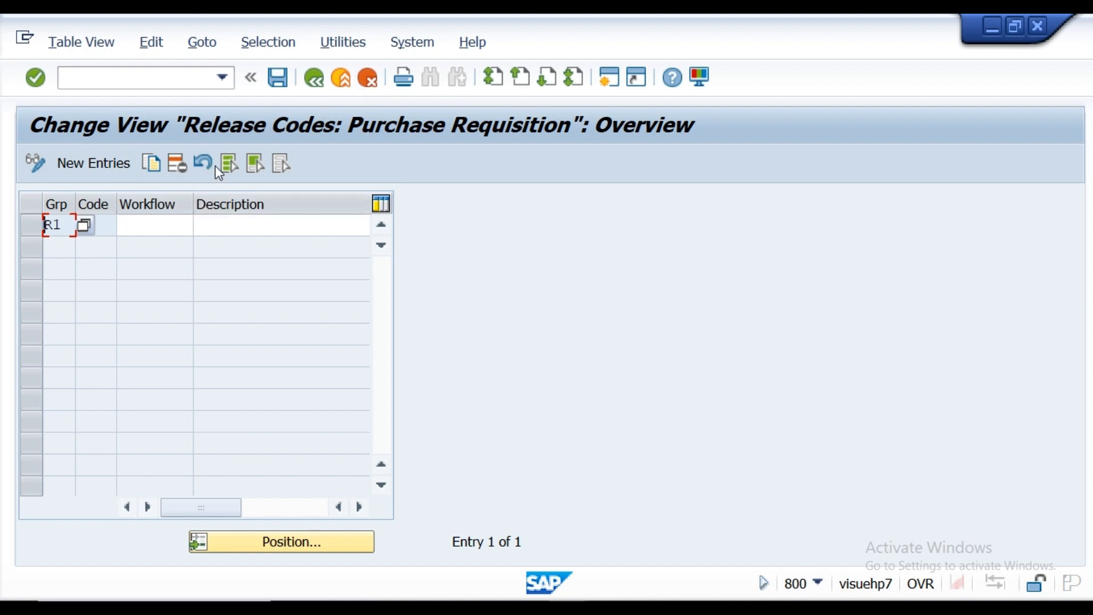
left_click(312, 88)
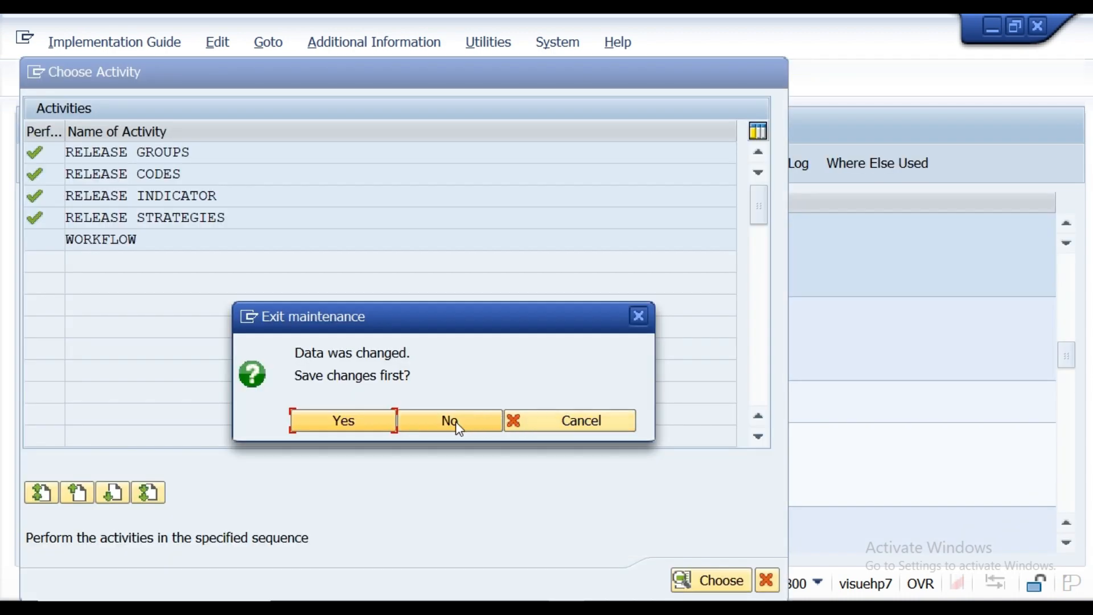
left_click(456, 425)
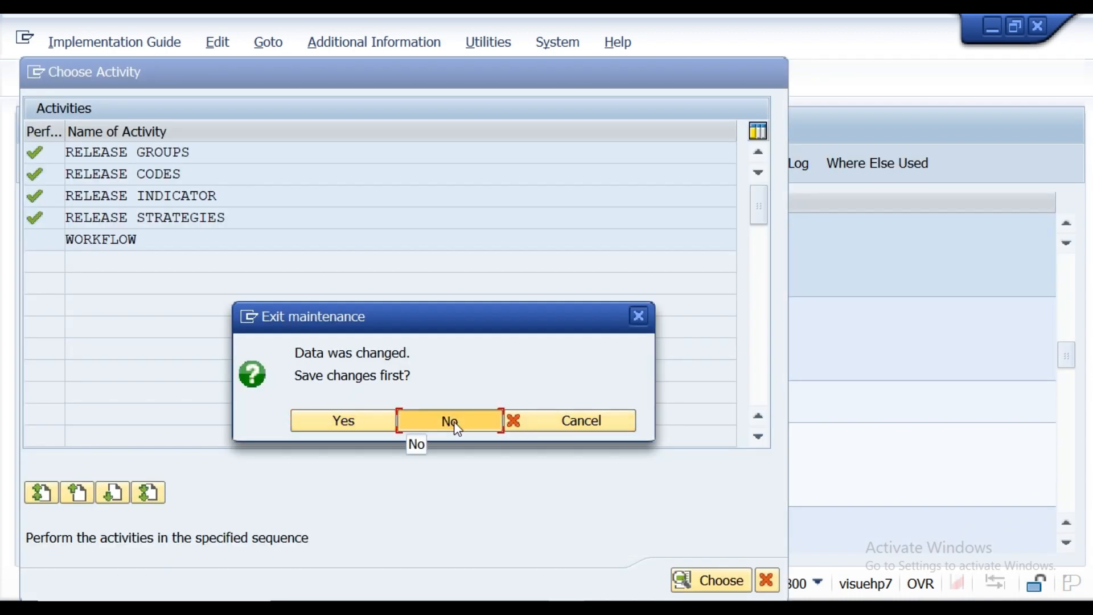
Step: Reopen Release Codes for purchase requisitions, start new entries and enter R1 as the first row's group
double_click(134, 174)
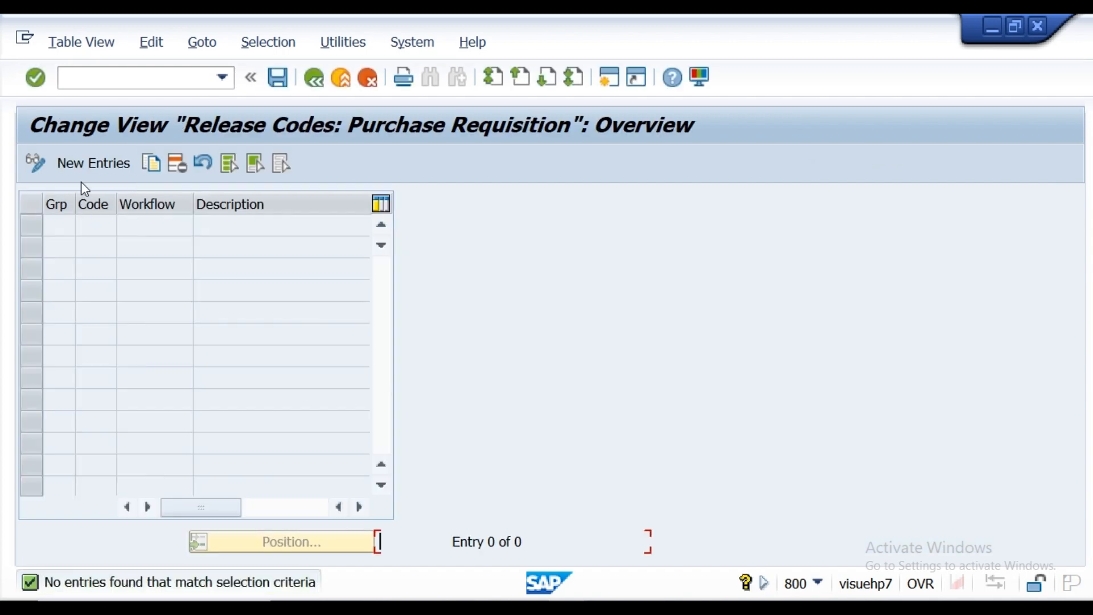
left_click(80, 171)
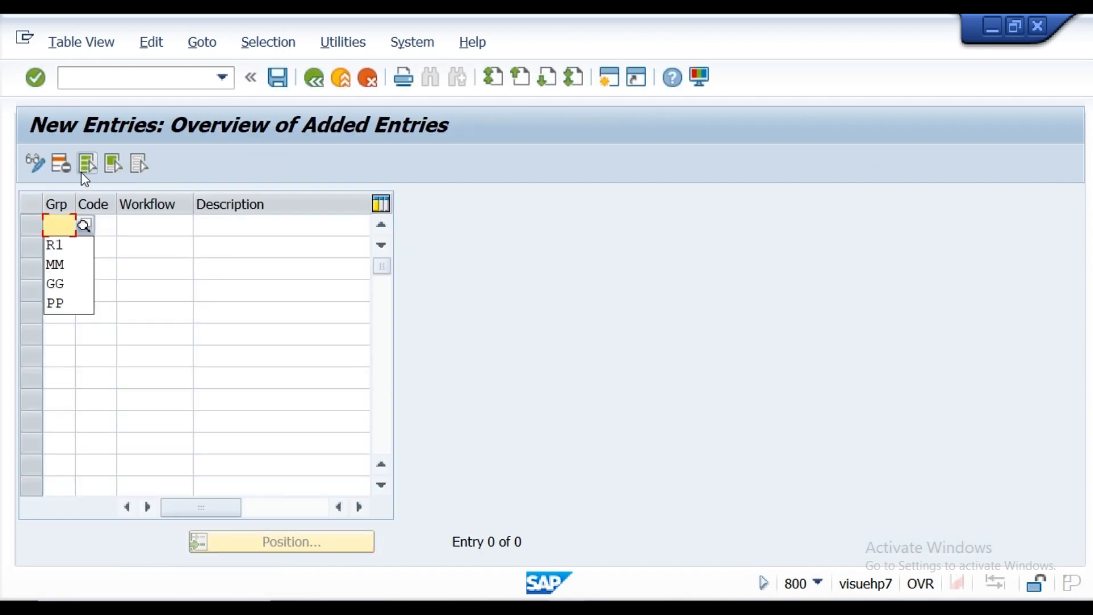
left_click(57, 246)
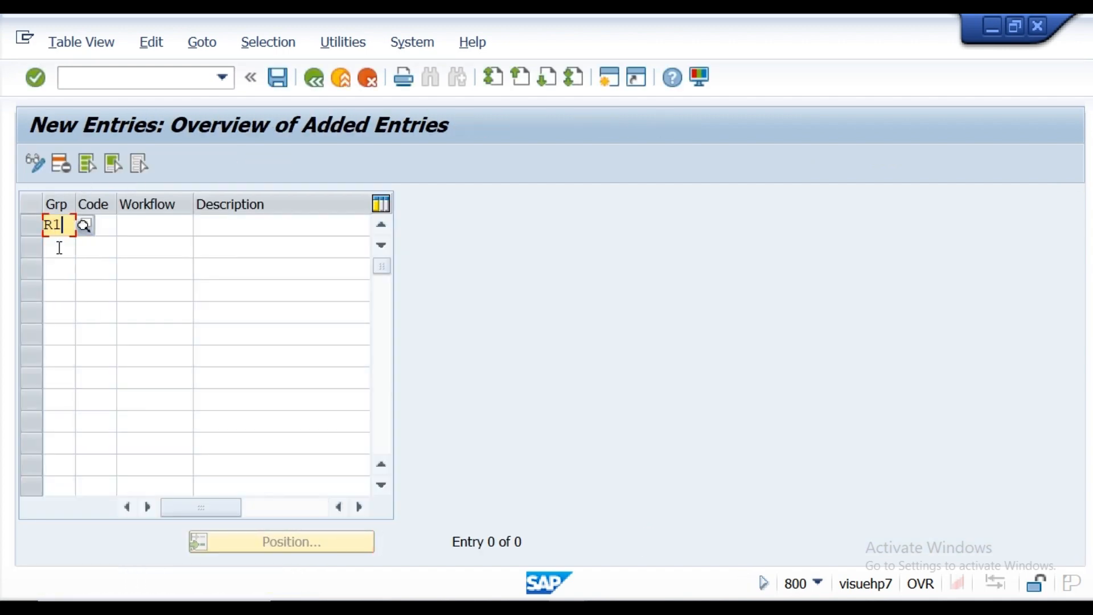
Step: Check the approver roles in the Notepad notes, and give the first R1 row in SAP code PO with description Purchase officer
left_click(113, 229)
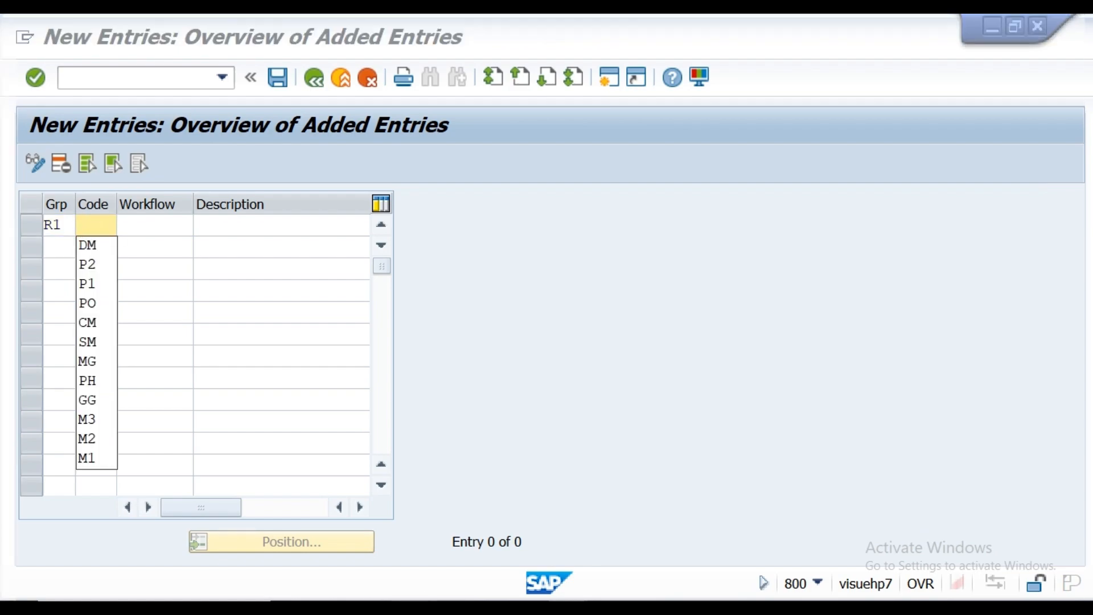
key("alt+Tab")
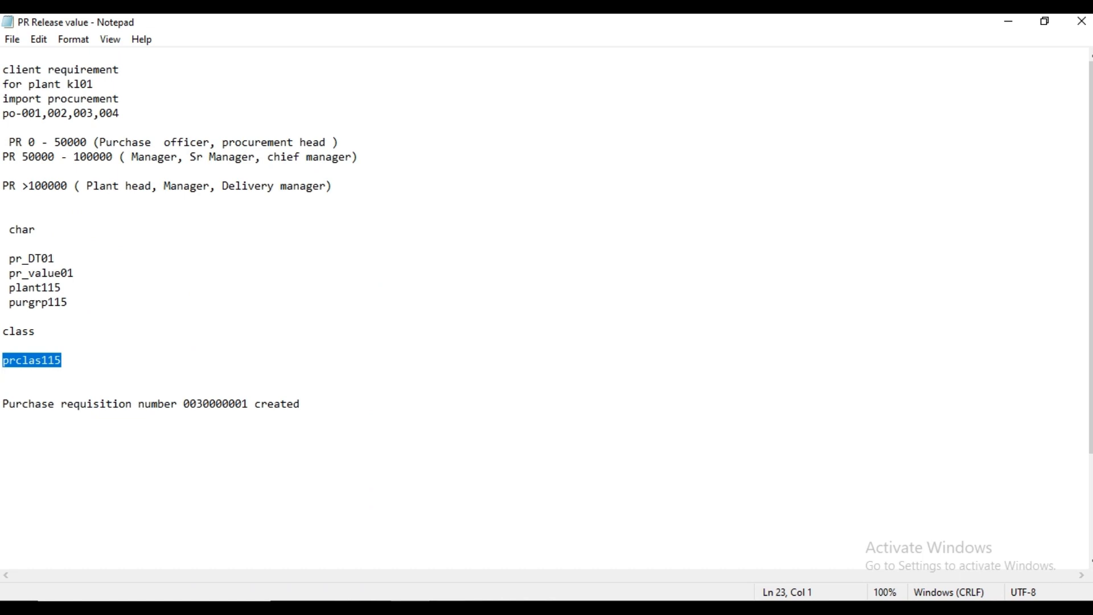
mouse_move(568, 607)
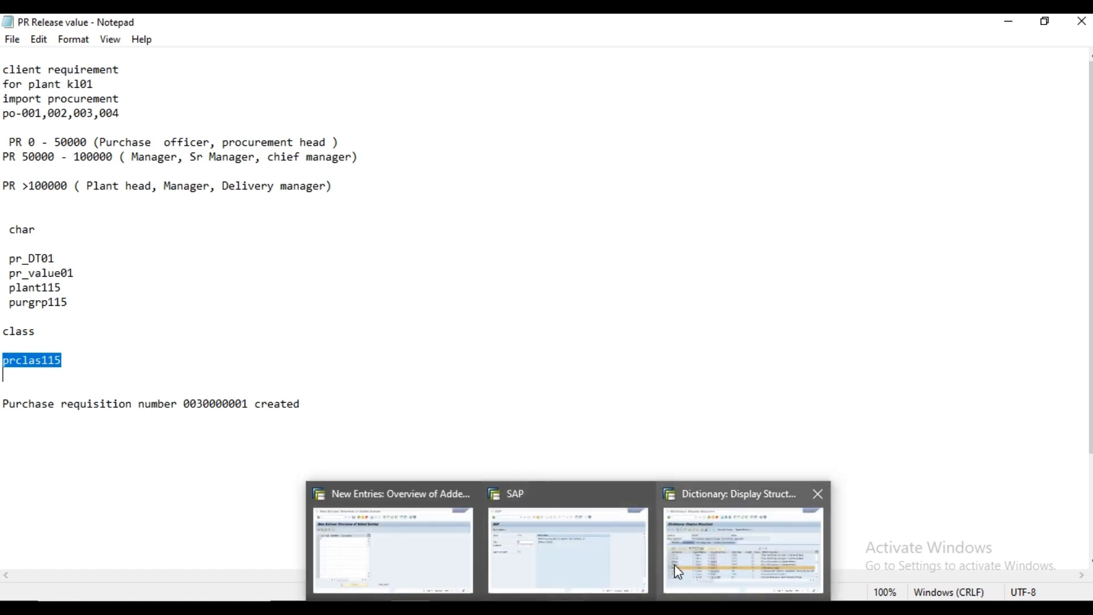
left_click(411, 543)
left_click(95, 228)
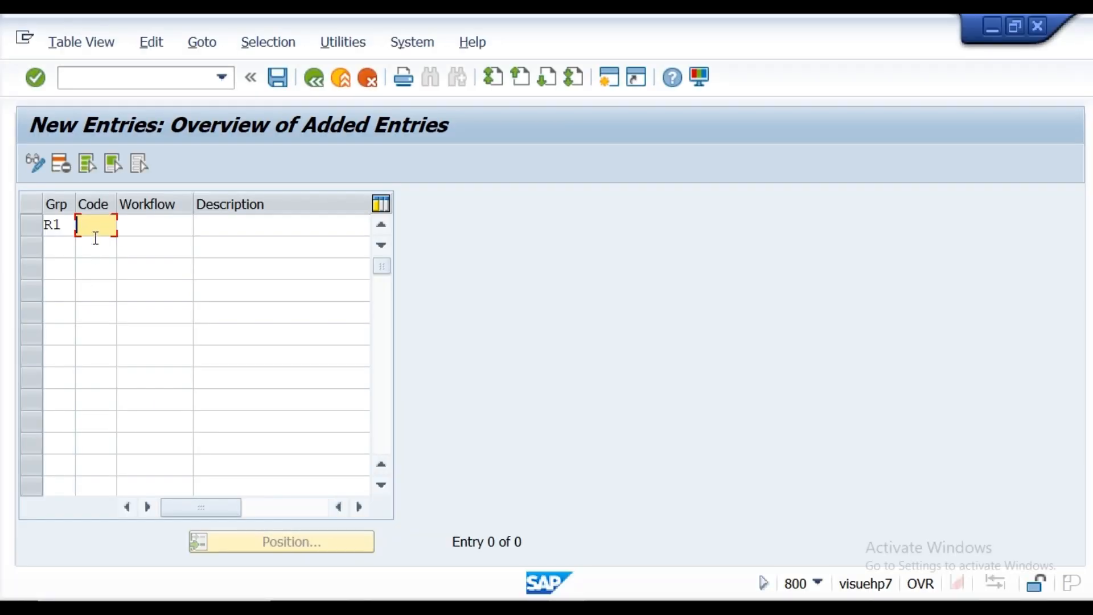
left_click(96, 230)
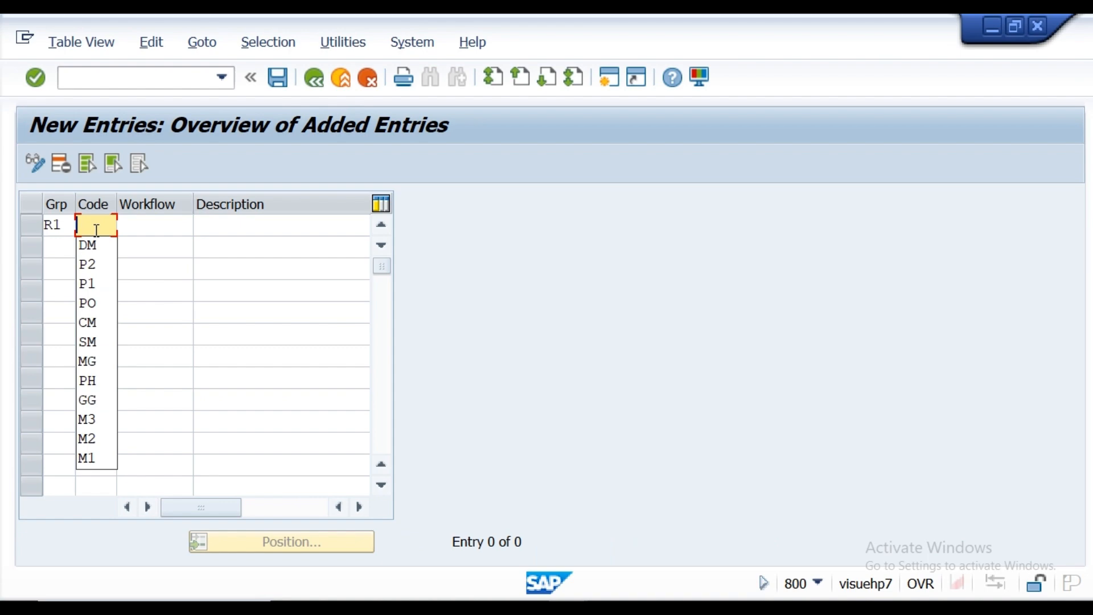
left_click(92, 299)
left_click(215, 220)
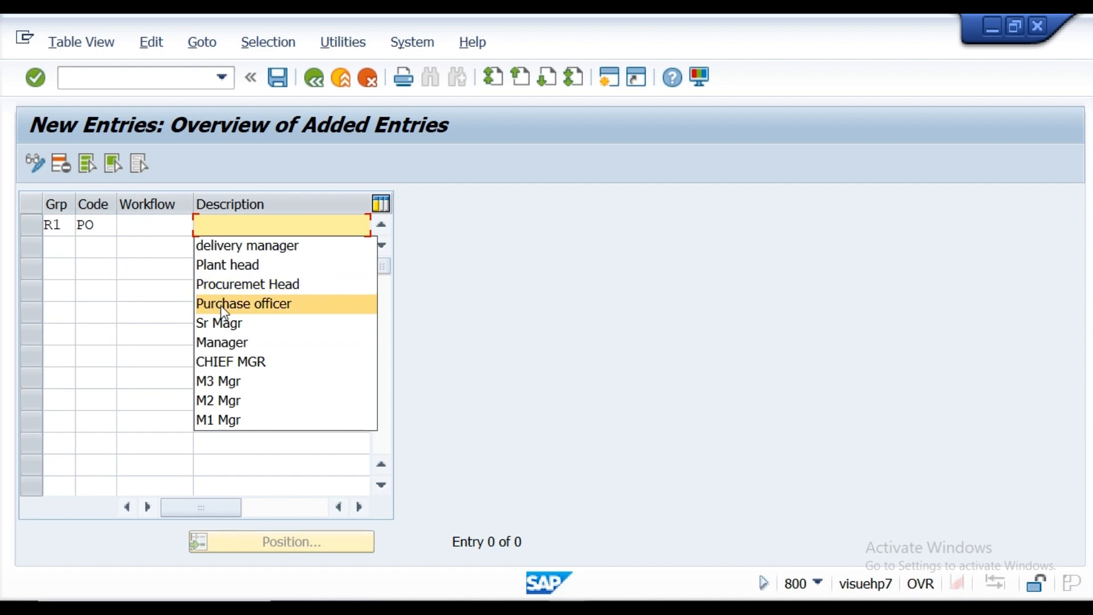
left_click(233, 304)
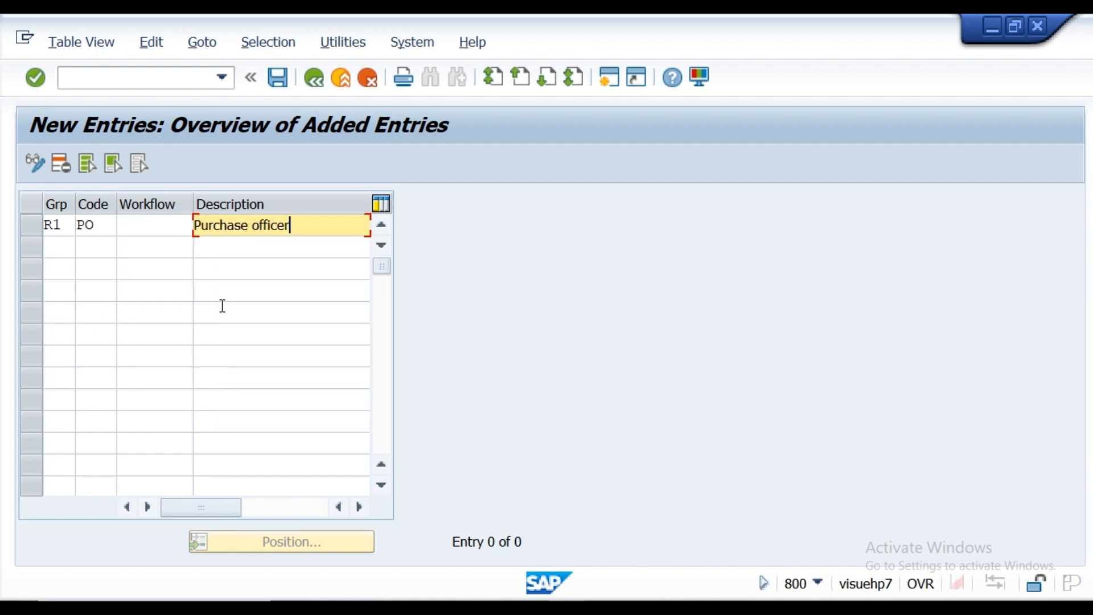
Step: Add a second row for group R1 with code PH and description Procuremet Head, checking the role in the Notepad notes
left_click(58, 246)
left_click(61, 268)
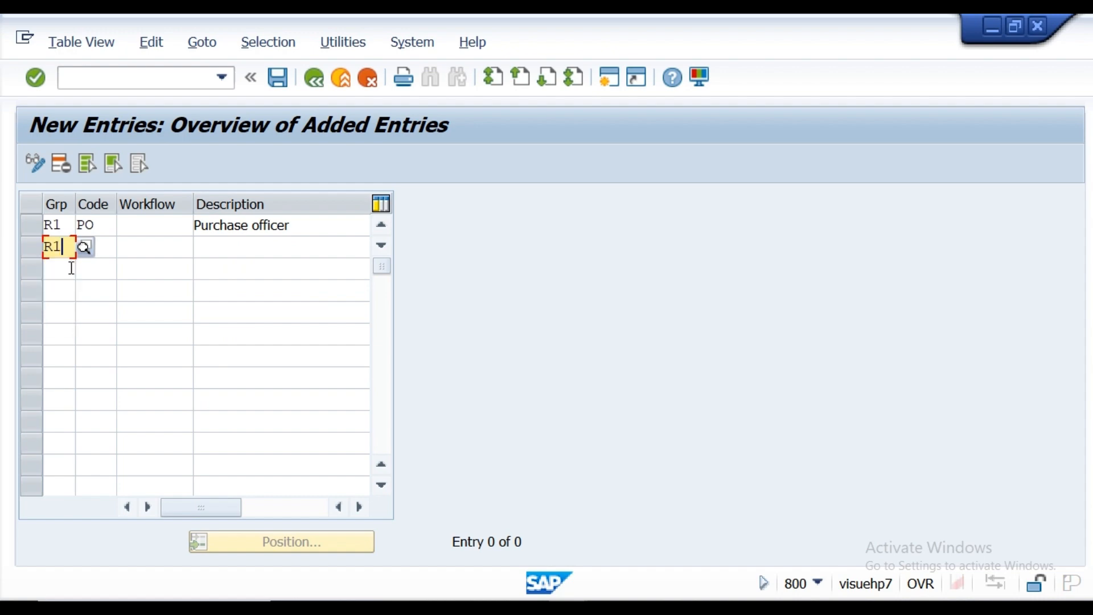
left_click(106, 248)
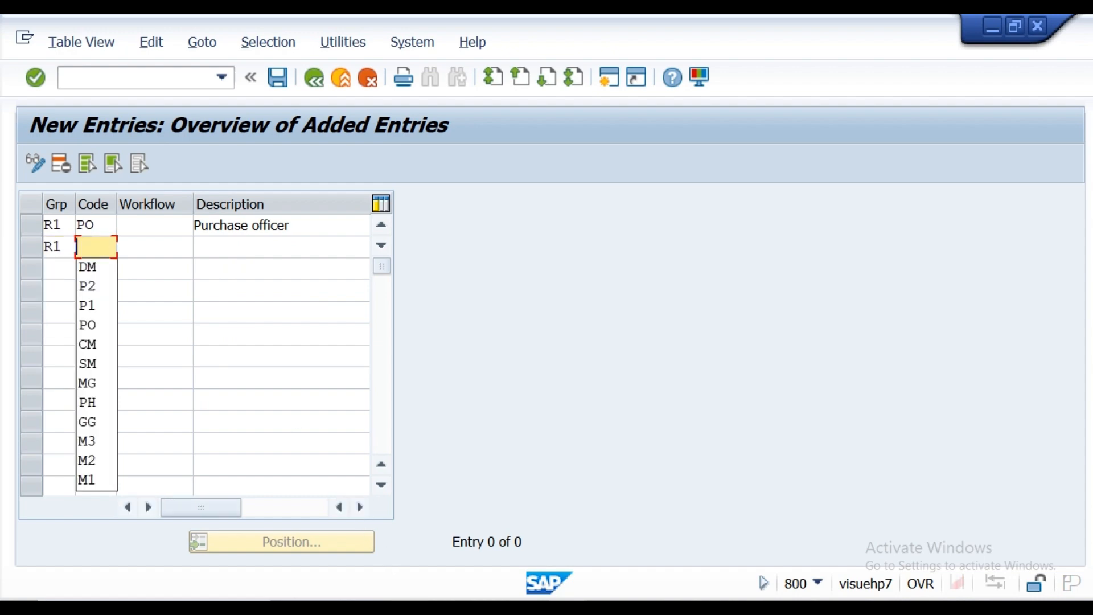
left_click(402, 607)
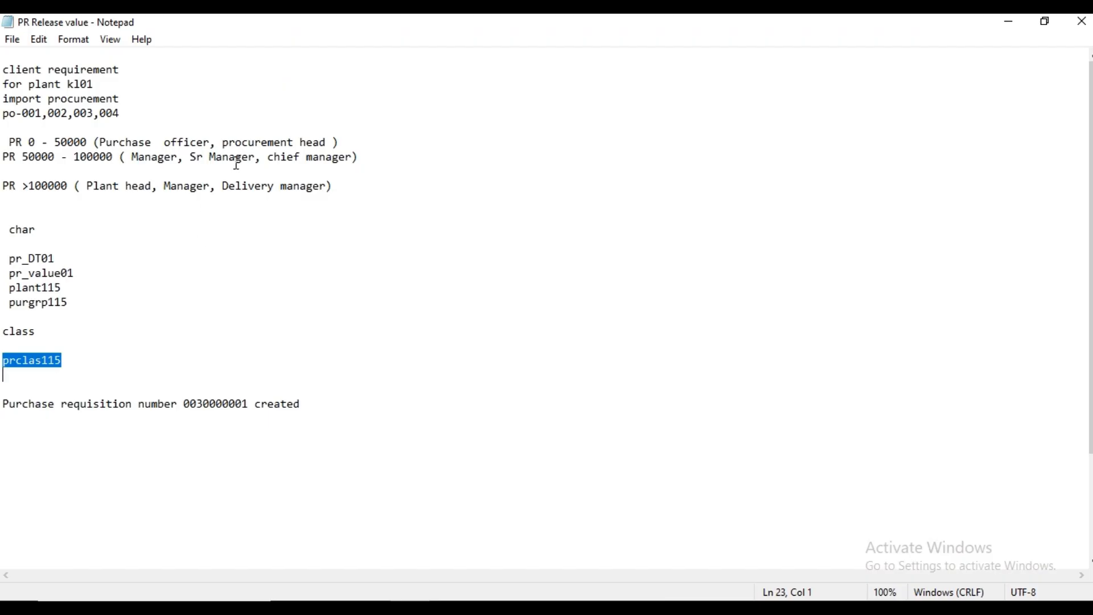
mouse_move(568, 606)
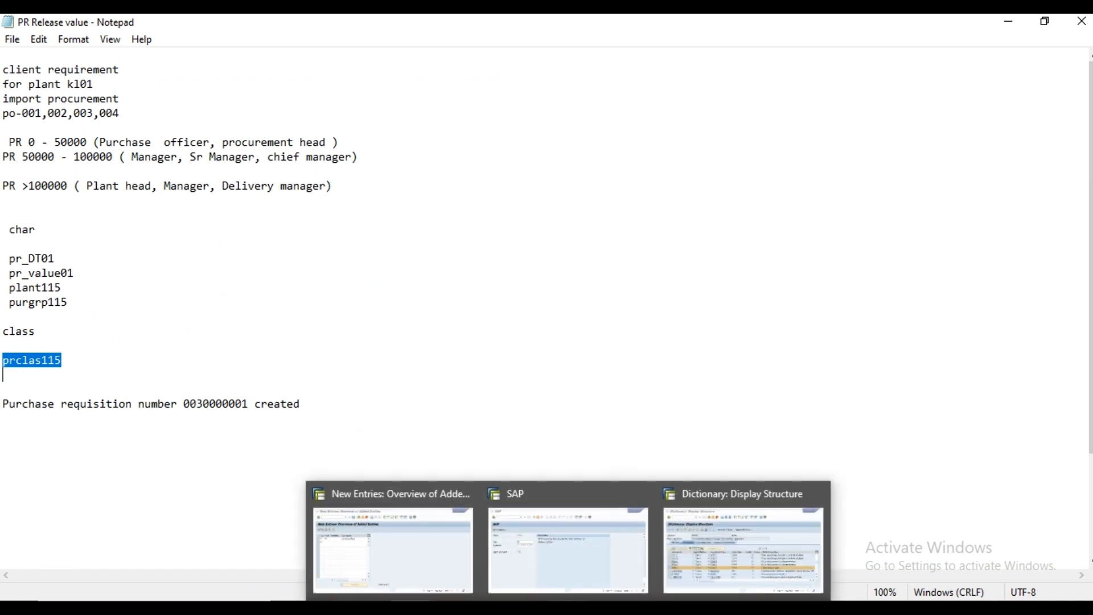
left_click(429, 561)
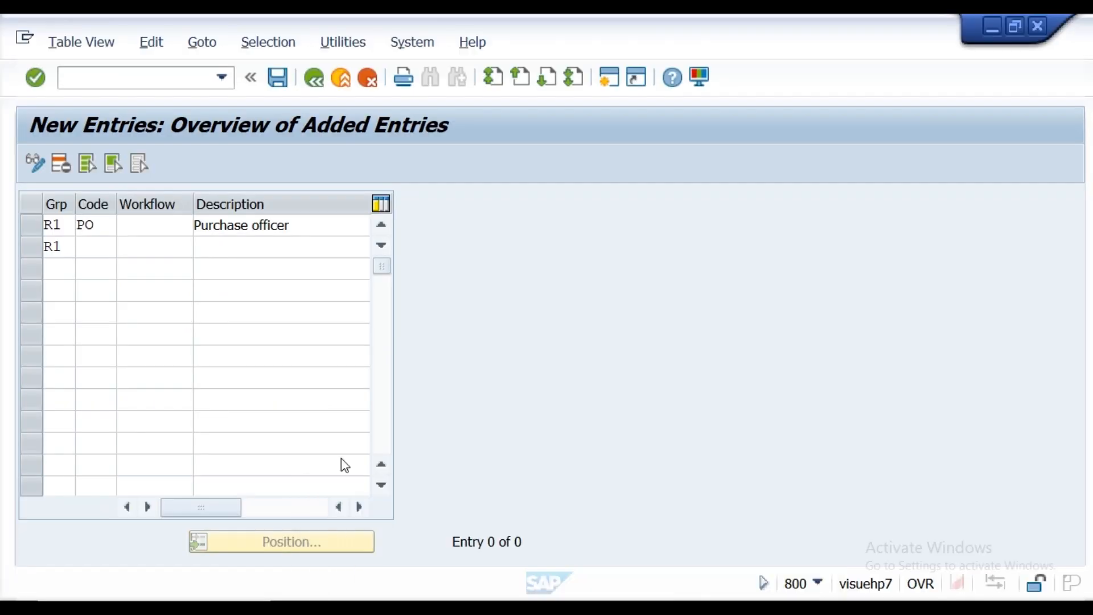
left_click(104, 251)
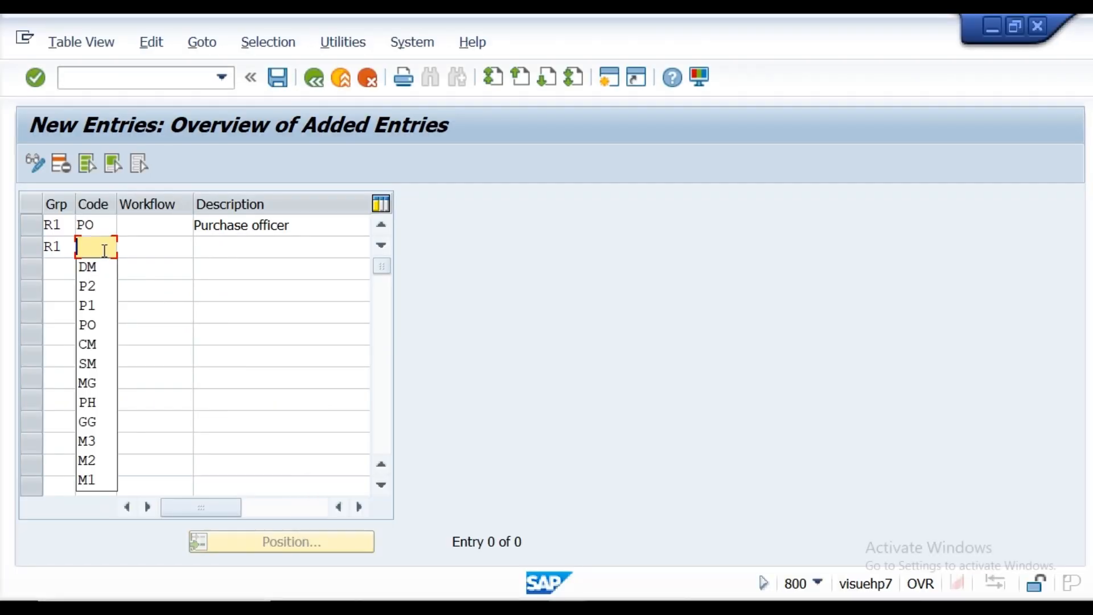
left_click(87, 401)
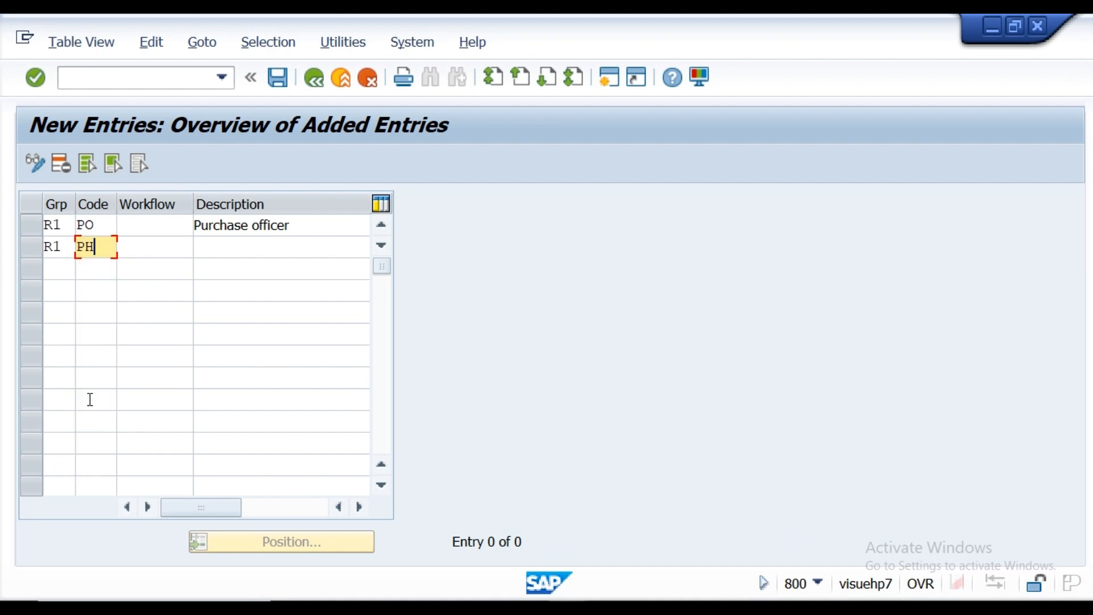
left_click(222, 245)
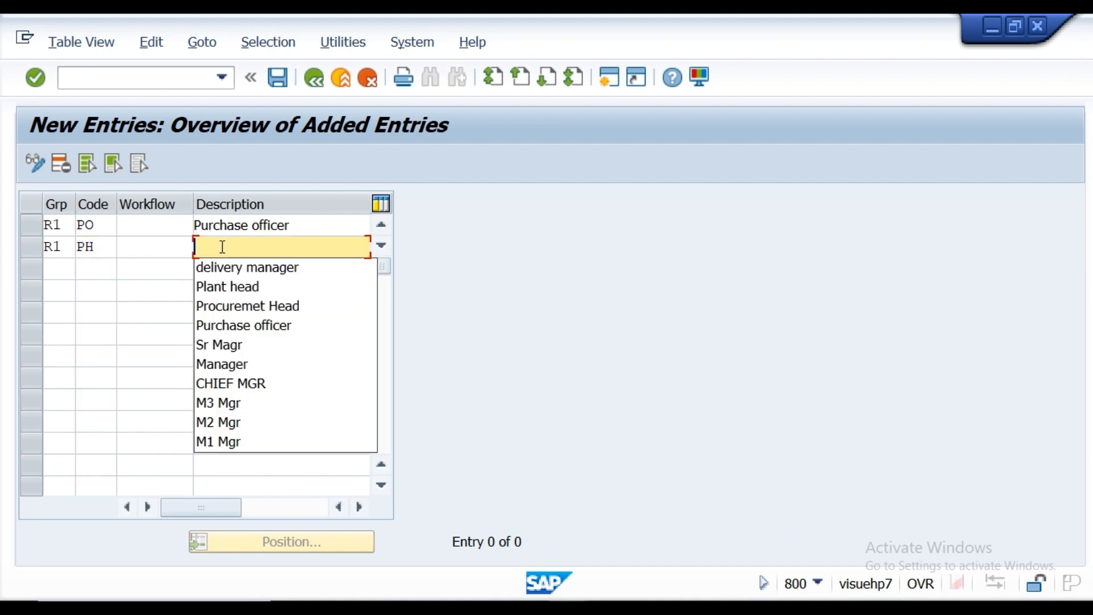
left_click(227, 307)
Step: Add a third row for group R1 with code MG and description Manager, checking the role in the Notepad notes
left_click(57, 270)
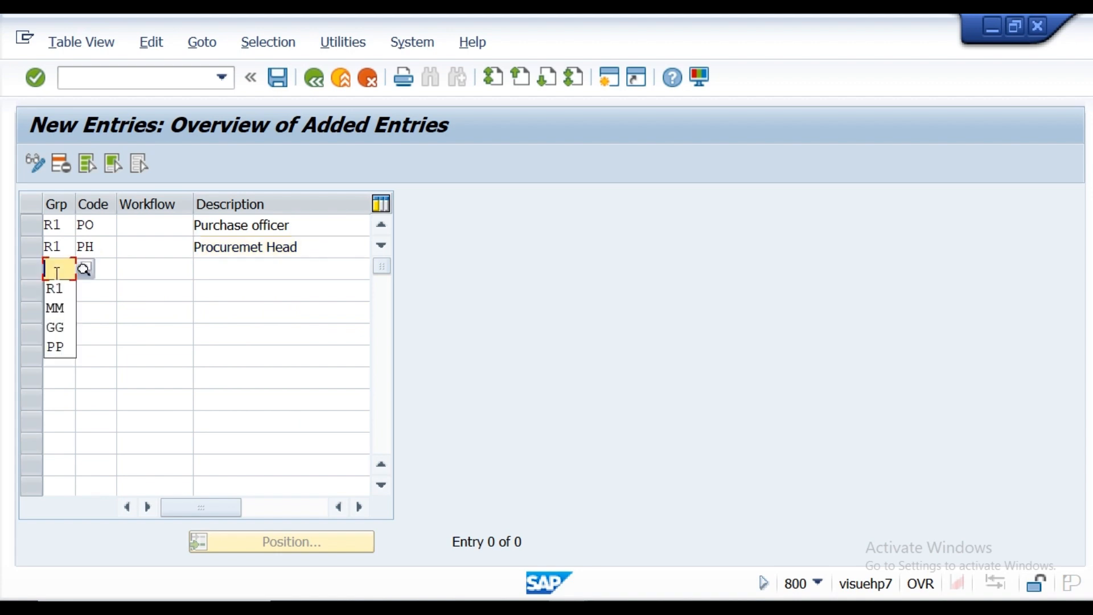
left_click(56, 290)
left_click(59, 288)
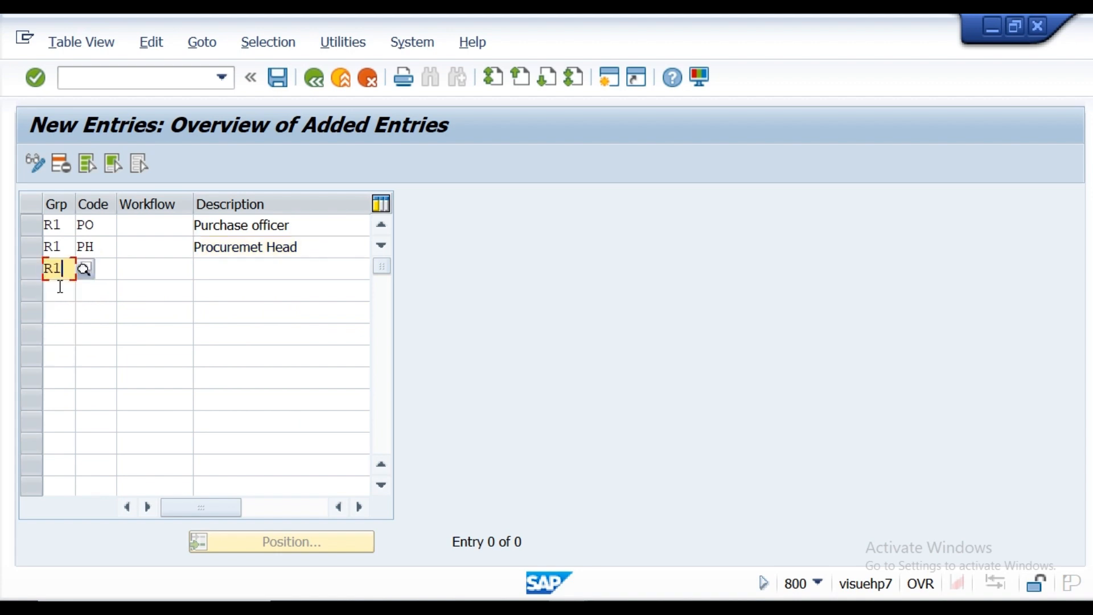
left_click(83, 265)
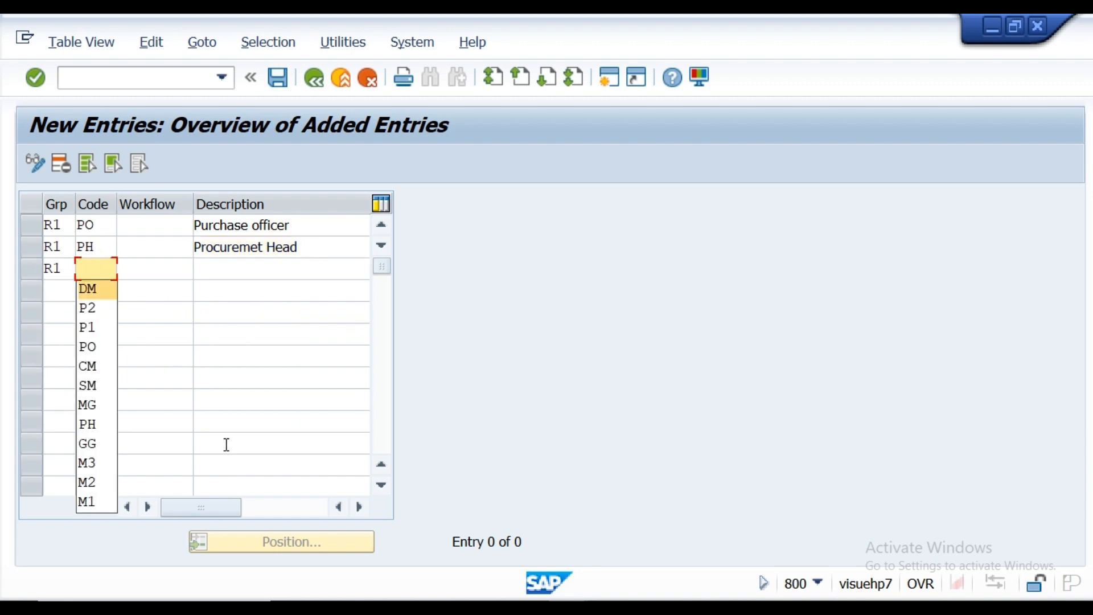
key("alt+Tab")
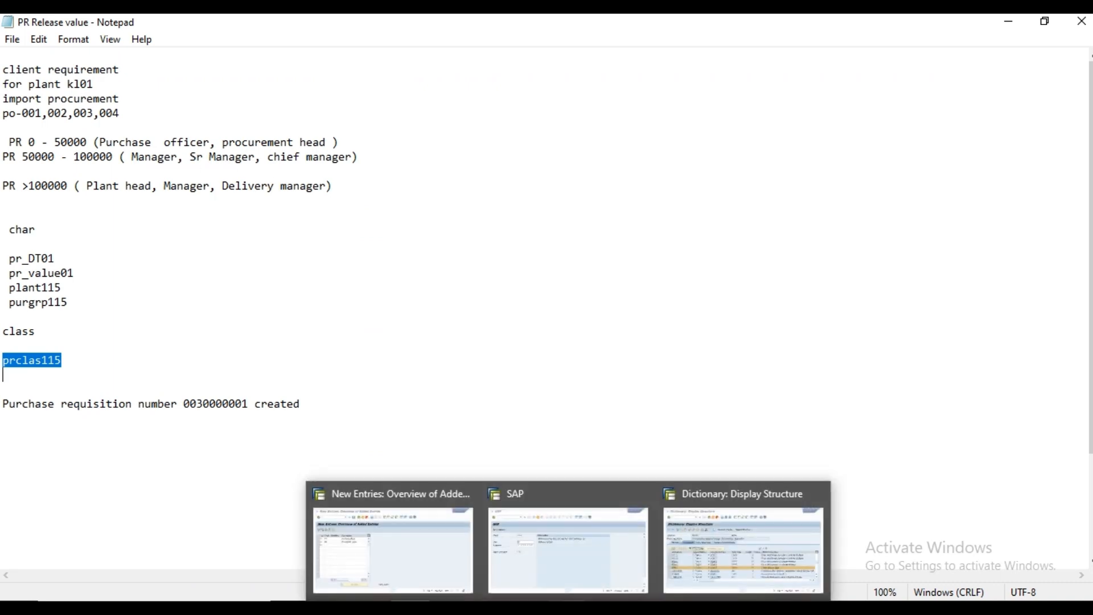
left_click(406, 541)
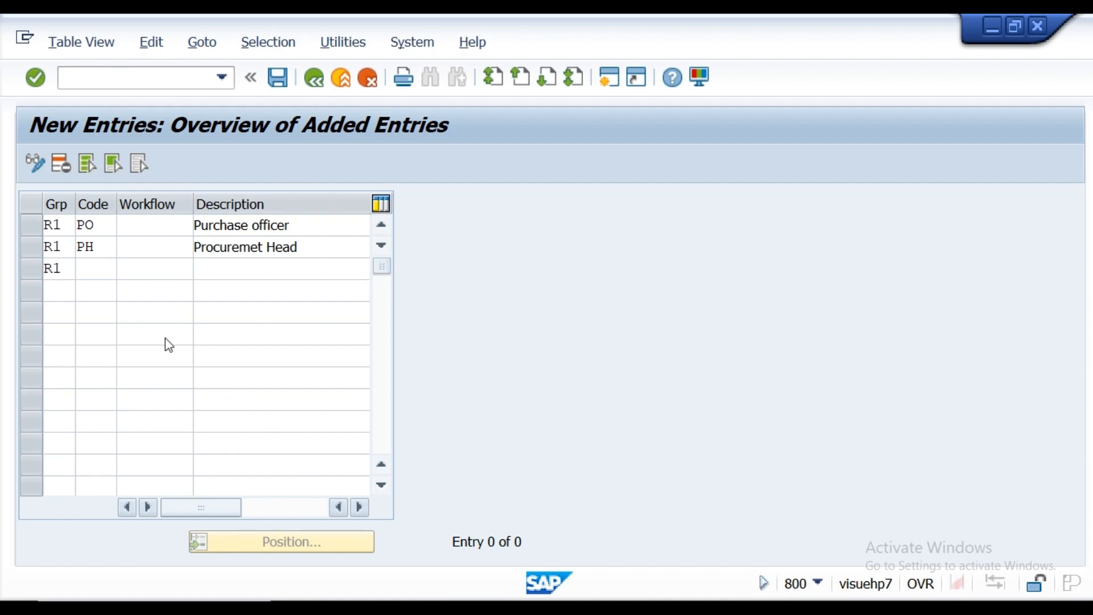
left_click(97, 270)
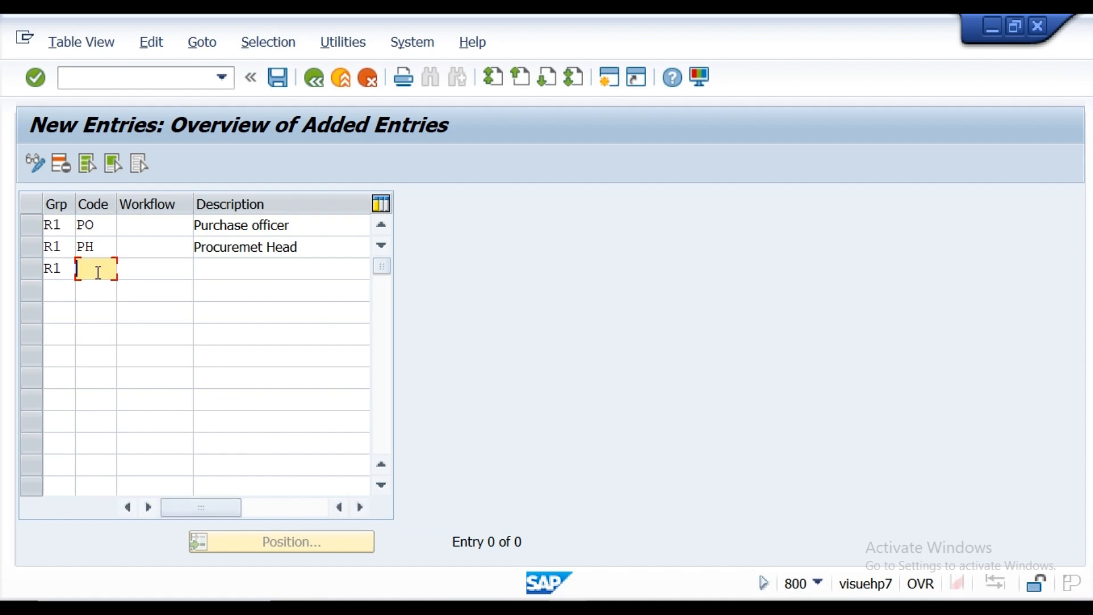
left_click(87, 408)
left_click(216, 275)
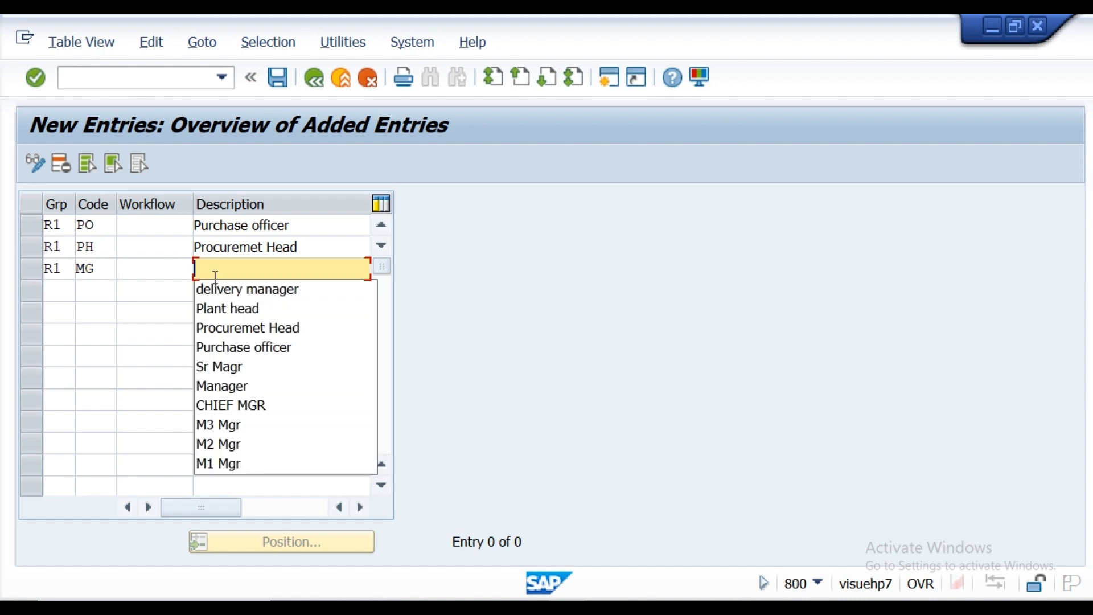
left_click(219, 393)
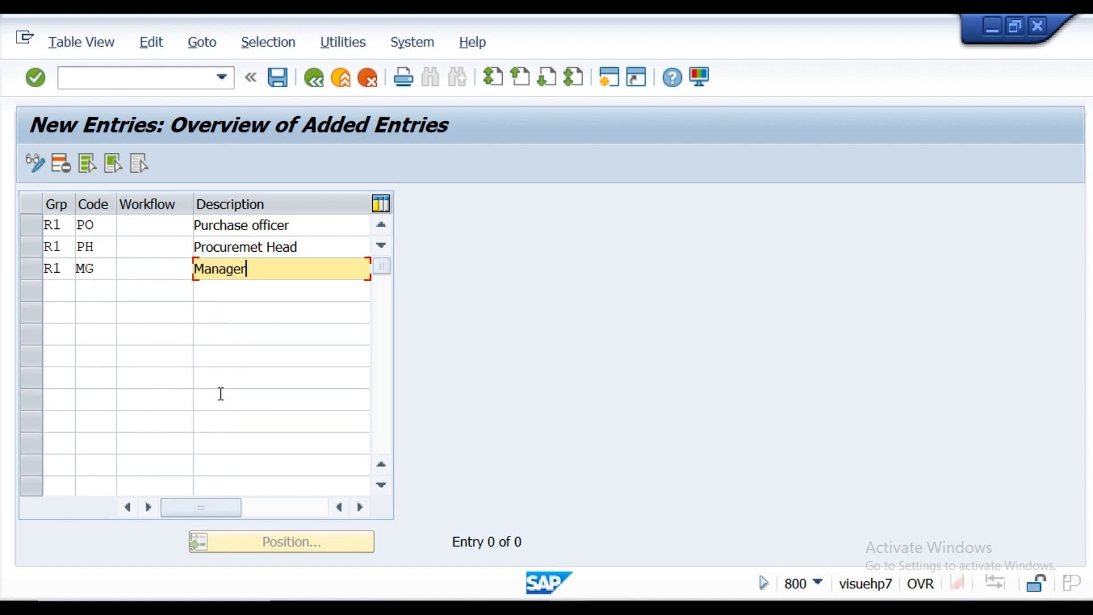
Step: Add a fourth row for group R1 with code SM and description Sr Magr
left_click(51, 285)
left_click(57, 309)
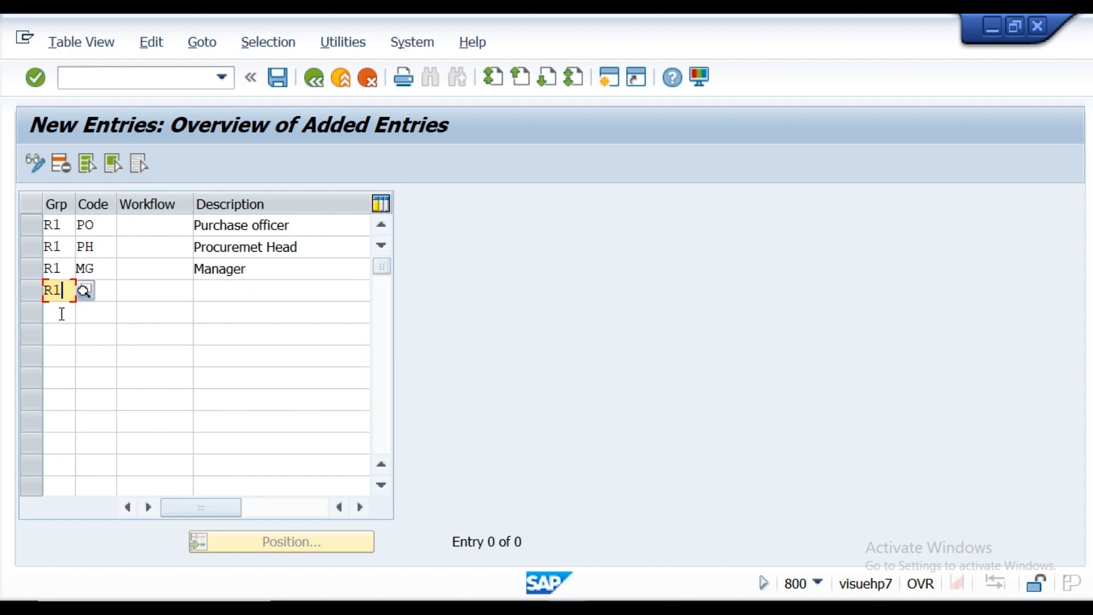
left_click(100, 291)
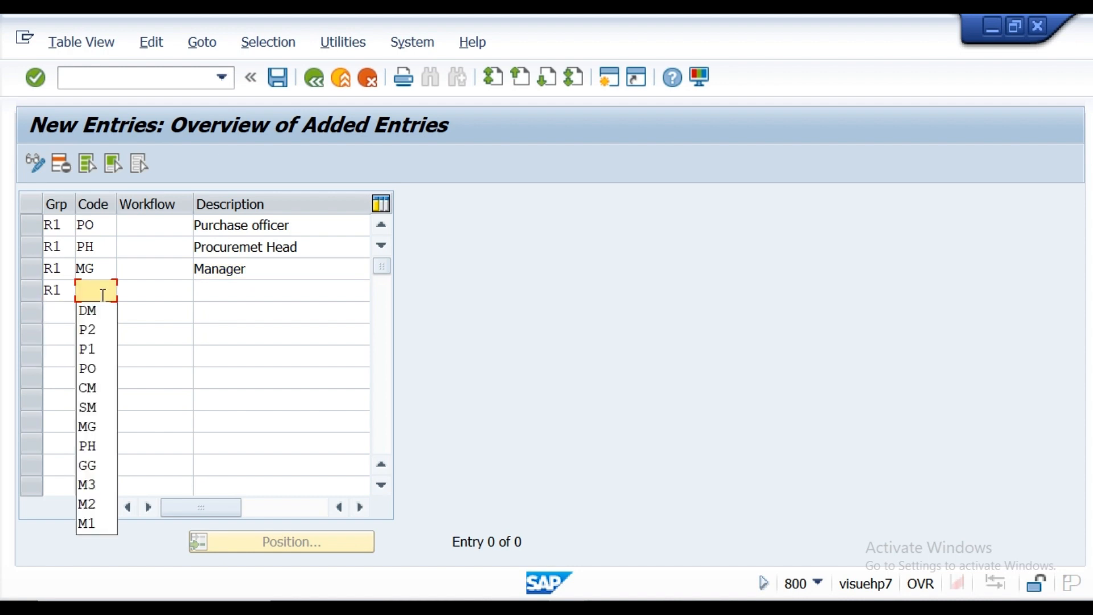
left_click(89, 406)
left_click(226, 292)
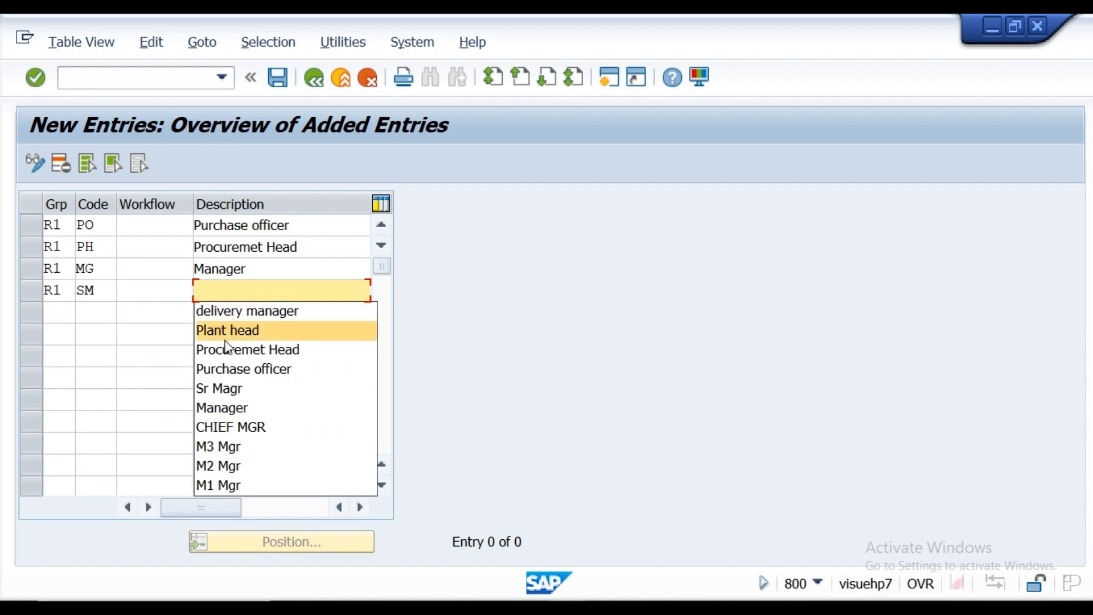
left_click(227, 392)
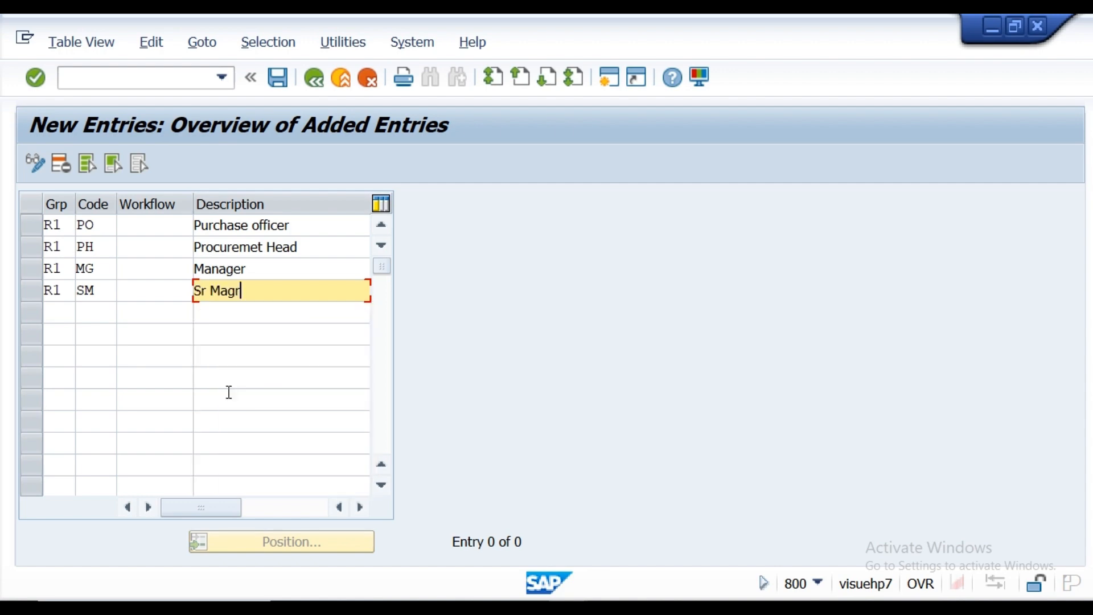
Step: Add a fifth row for group R1 with code CM and description CHIEF MGR
left_click(57, 316)
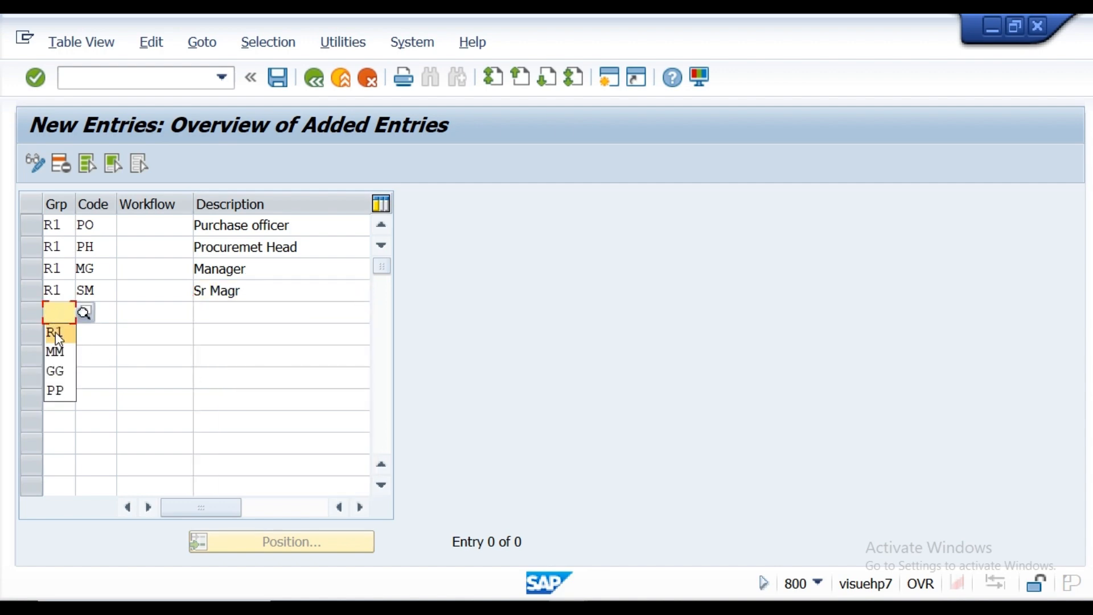
left_click(55, 334)
left_click(100, 310)
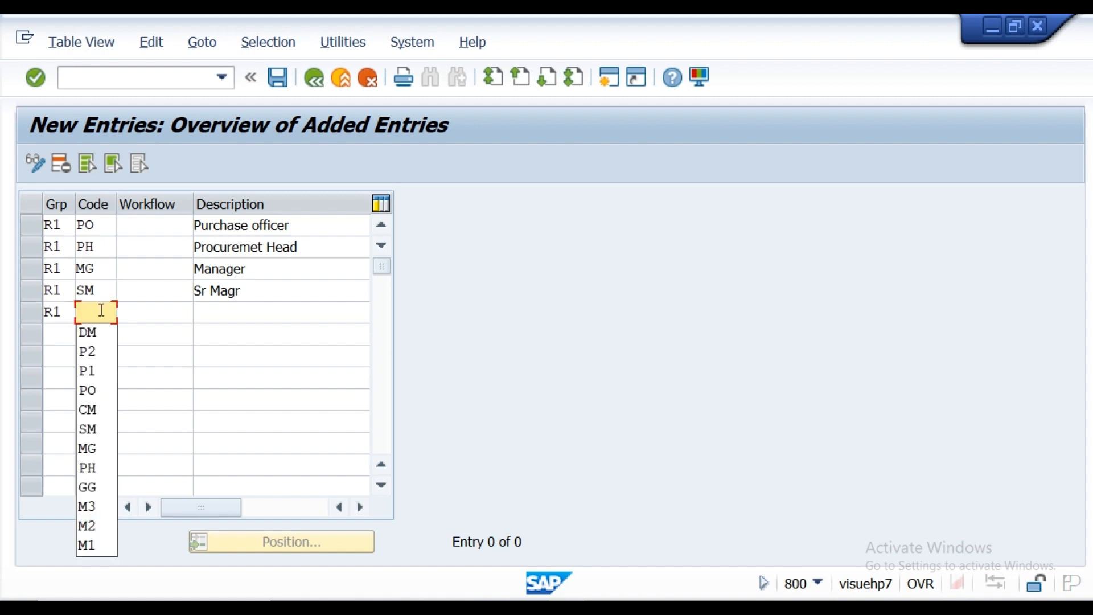
left_click(91, 411)
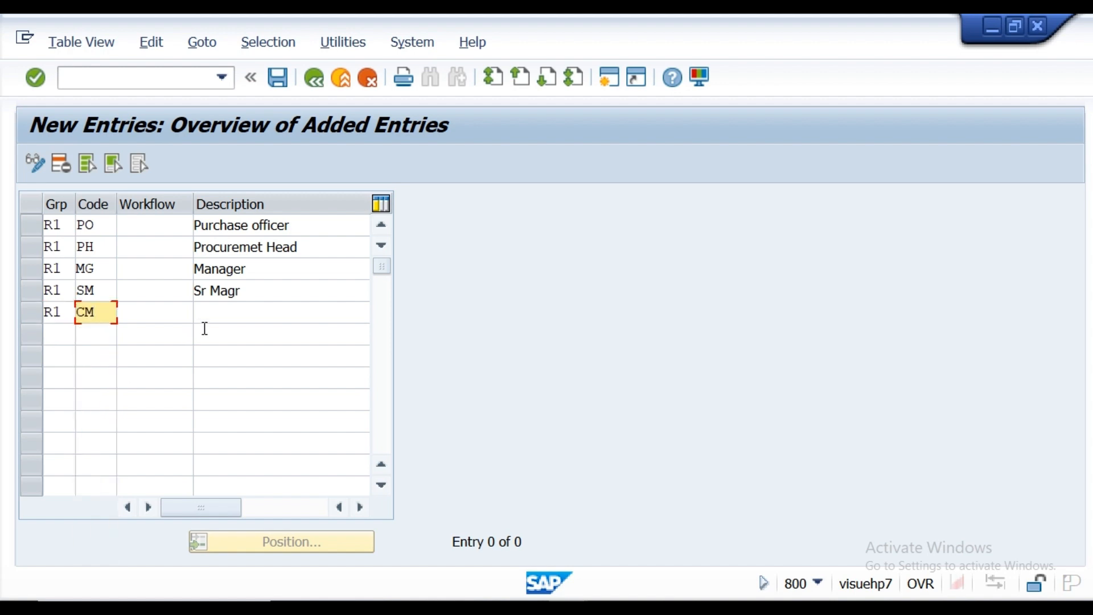
left_click(222, 316)
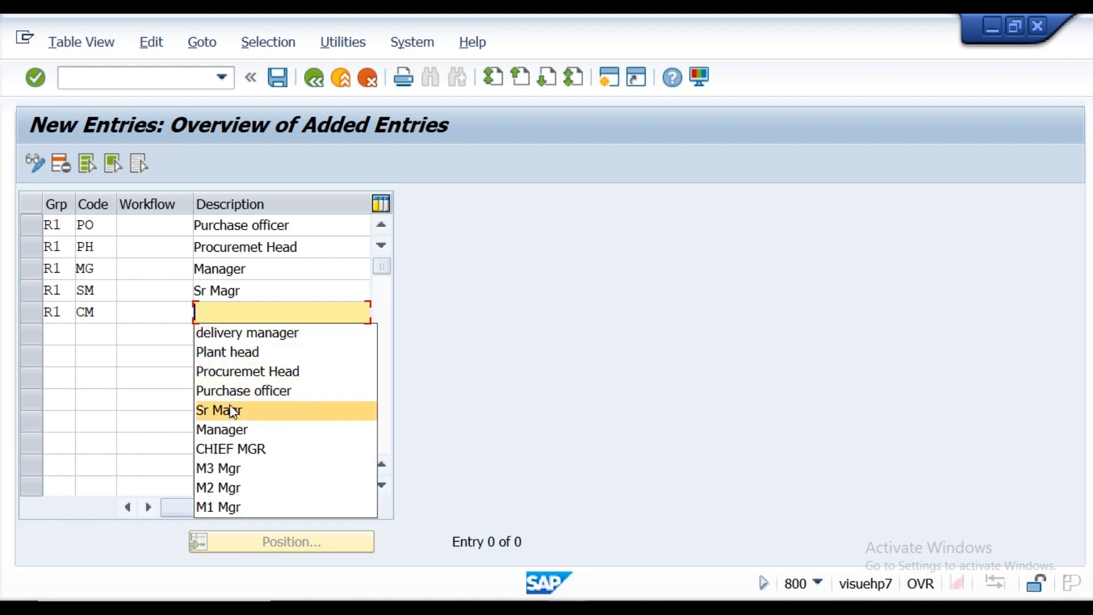
left_click(219, 450)
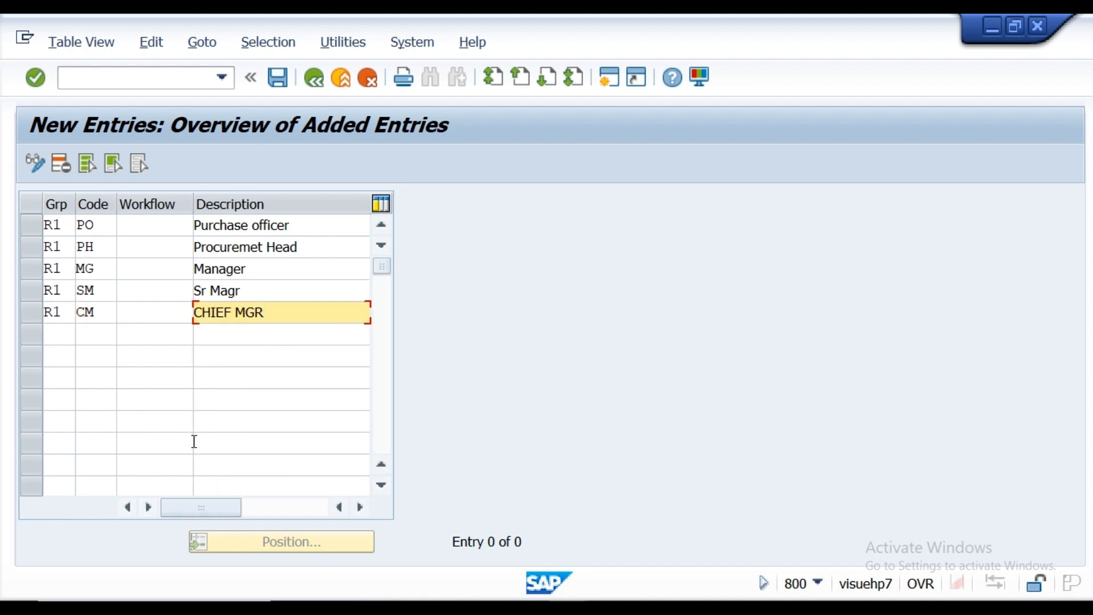
Step: Add a sixth row for group R1 with code DM and description delivery manager, checking the role in the Notepad notes
left_click(56, 335)
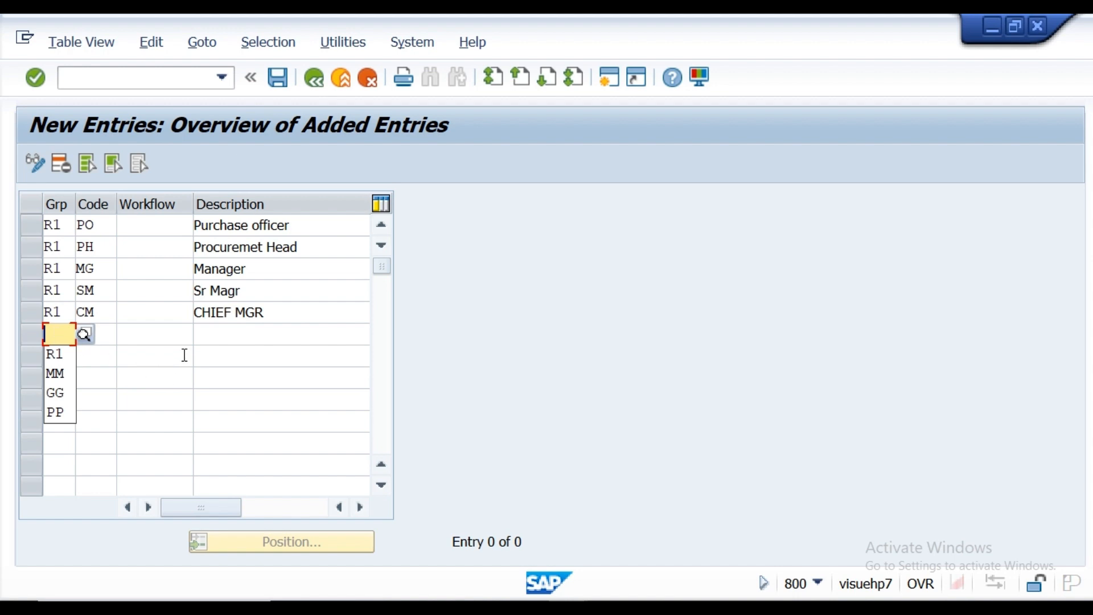
left_click(67, 354)
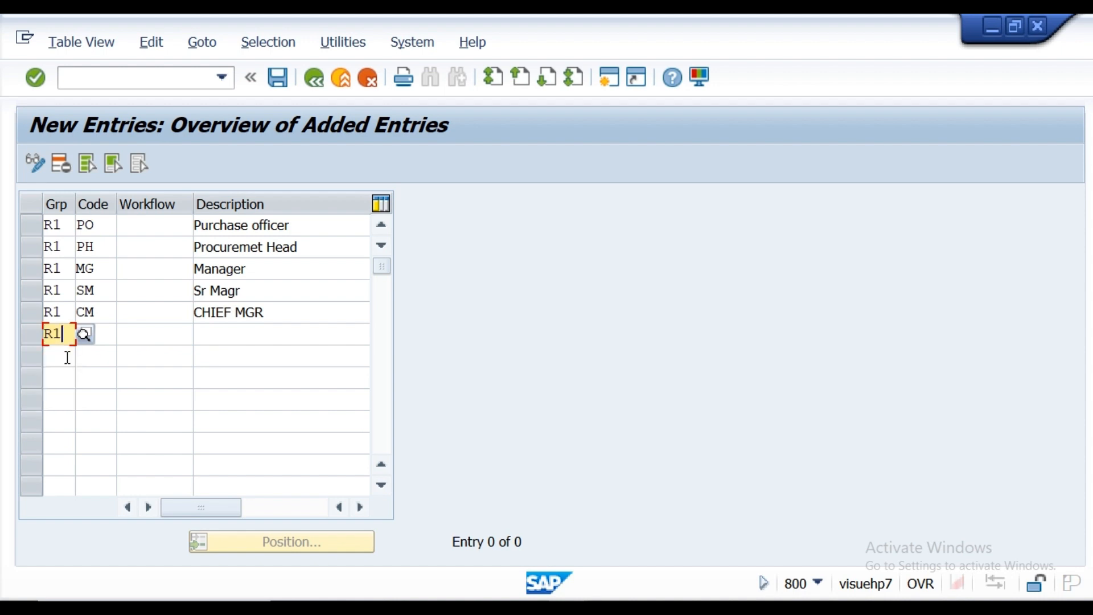
left_click(103, 335)
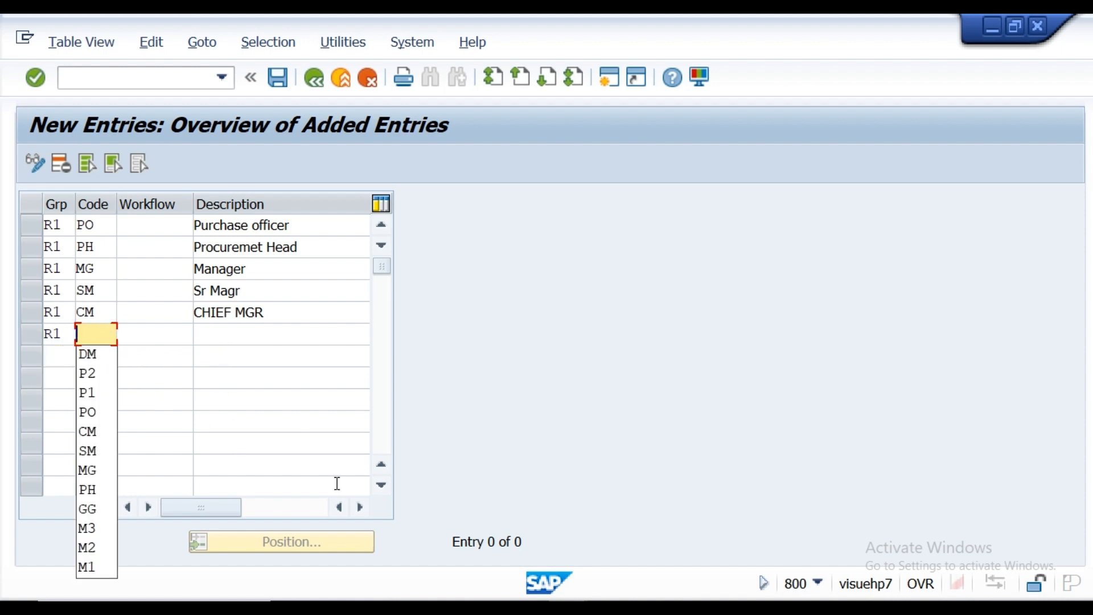
mouse_move(412, 607)
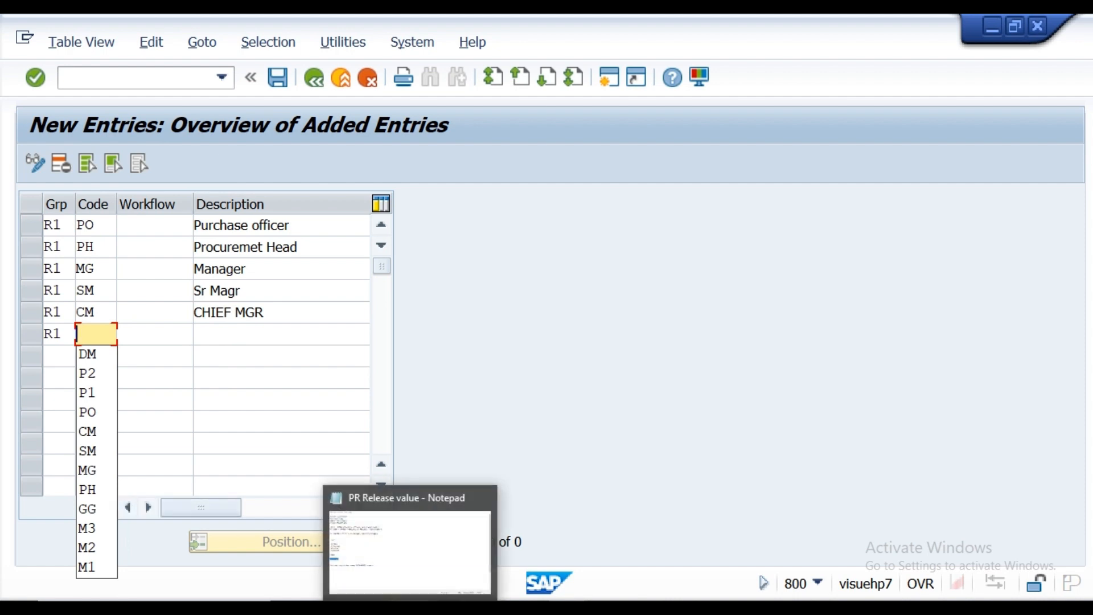
left_click(425, 571)
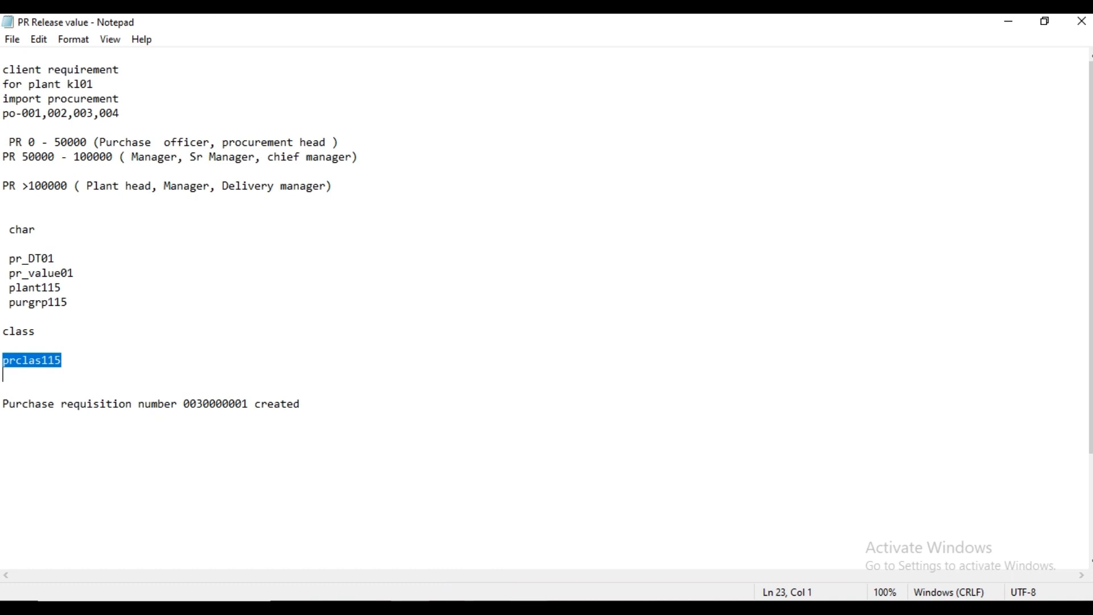
mouse_move(568, 606)
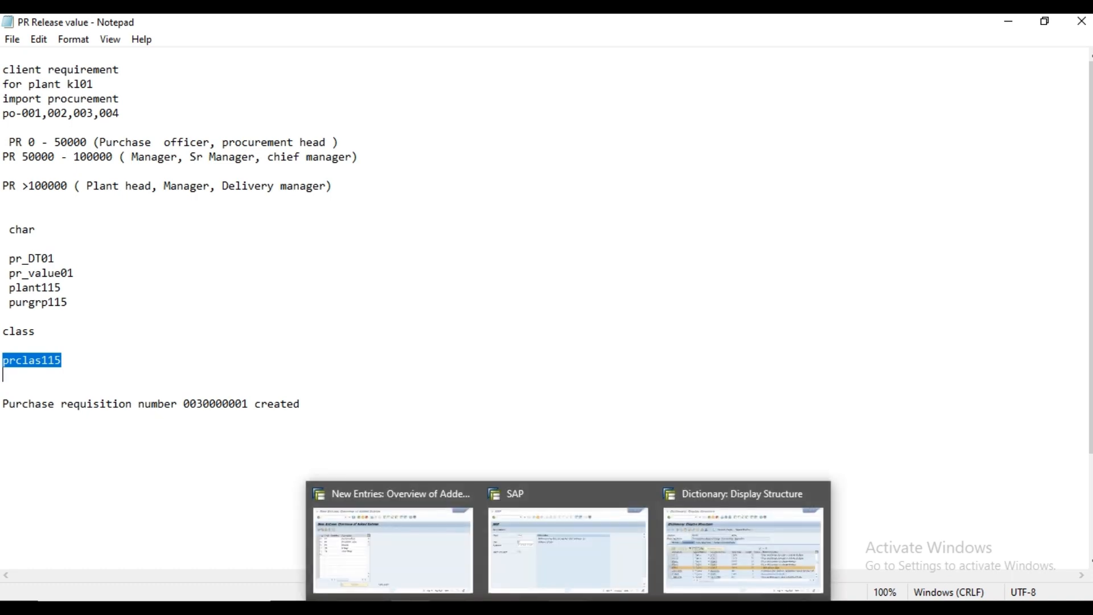
left_click(446, 549)
left_click(104, 335)
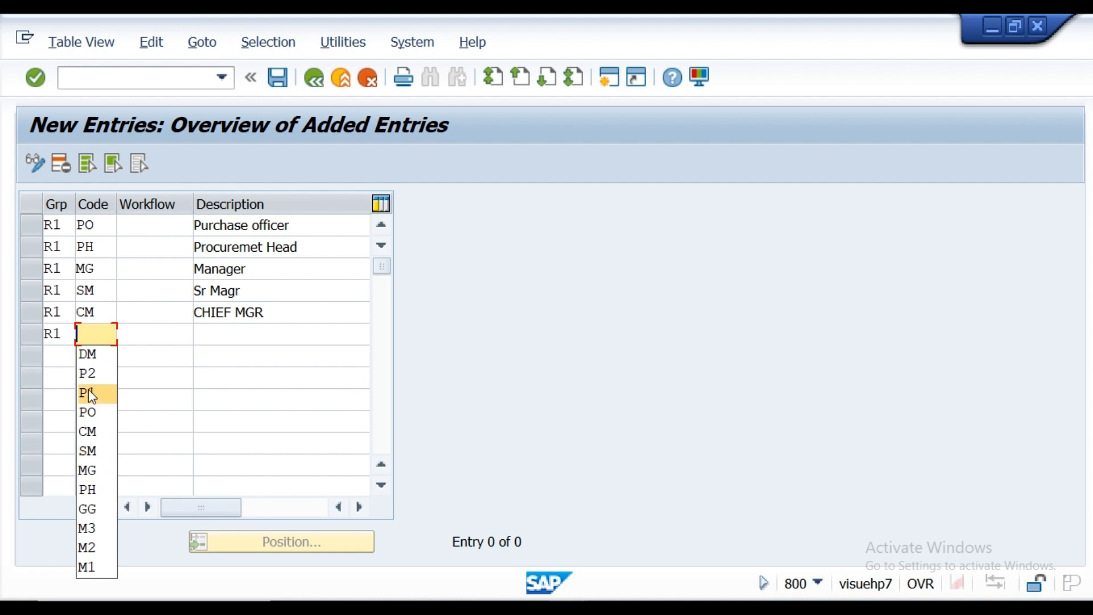
left_click(88, 356)
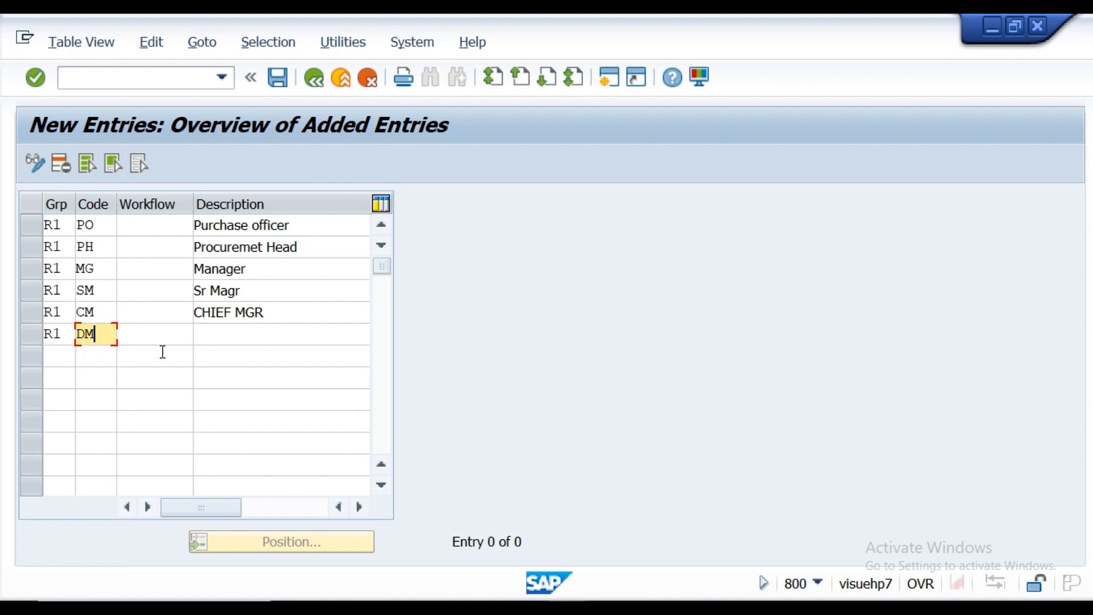
left_click(217, 333)
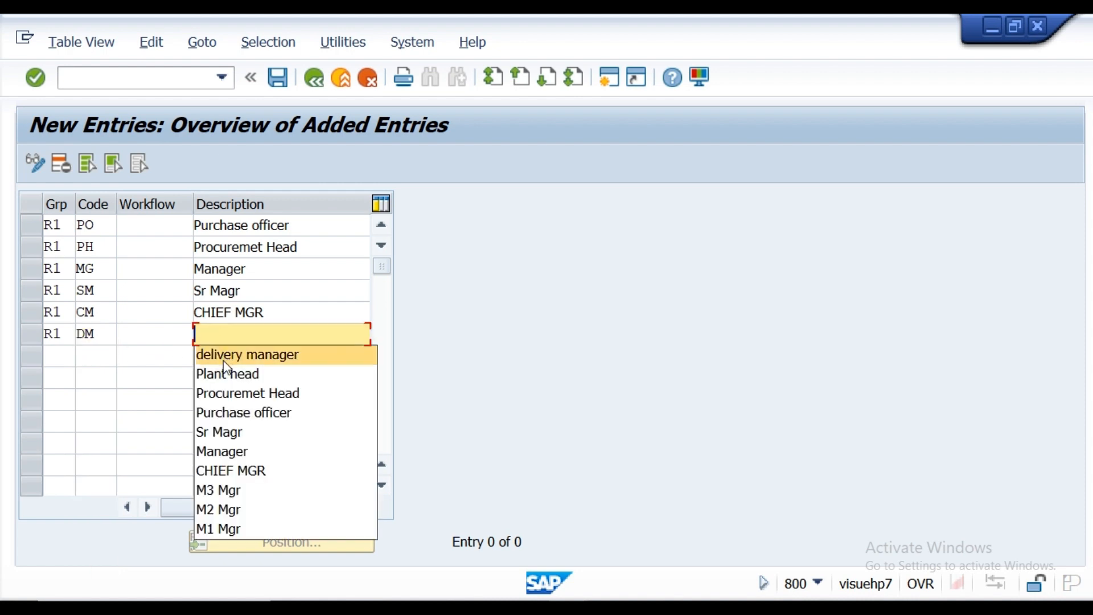
left_click(223, 359)
Step: Add a seventh row for group R1 with code P1 and description Plant head
left_click(53, 359)
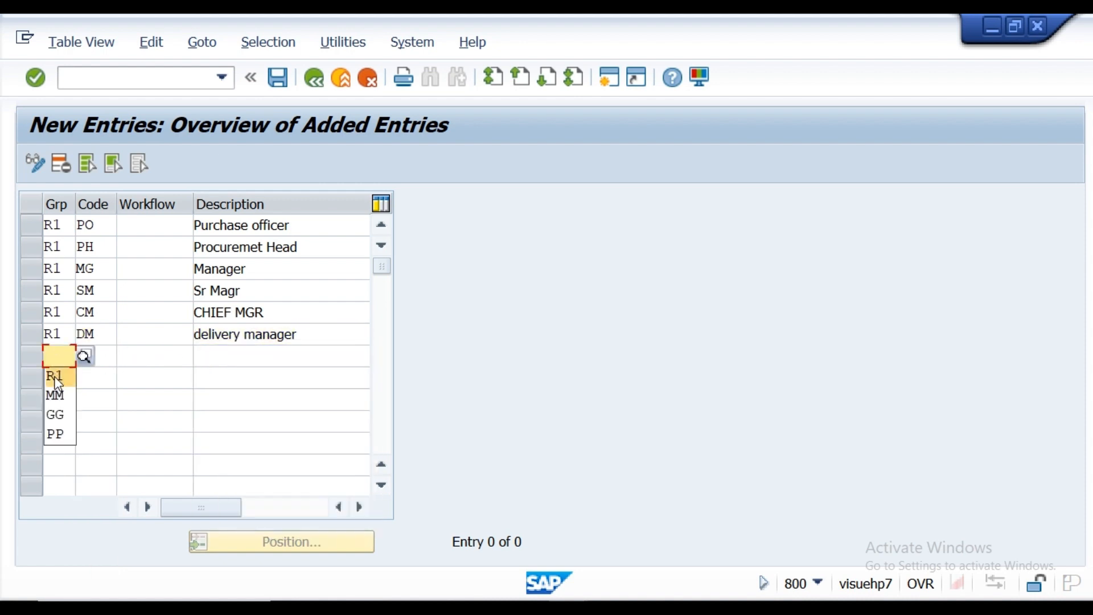
left_click(55, 379)
left_click(103, 361)
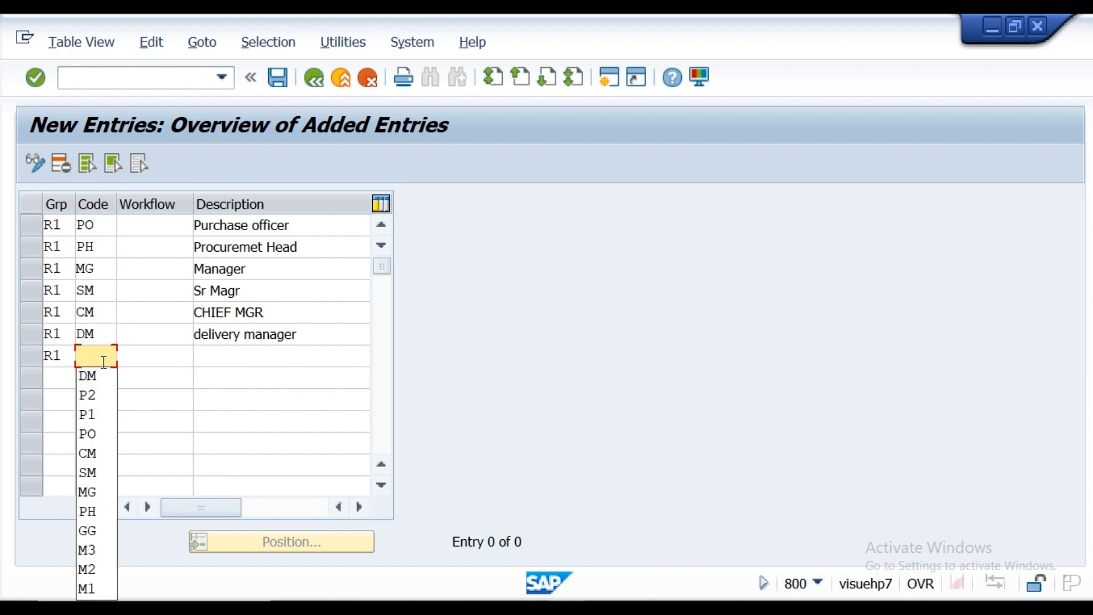
left_click(91, 409)
left_click(214, 357)
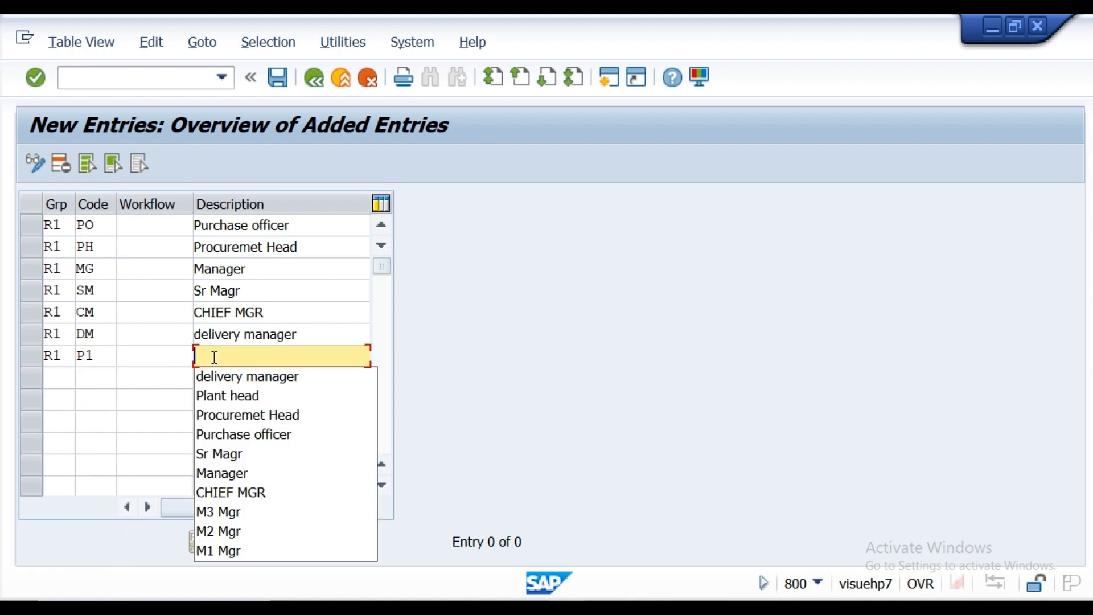
left_click(217, 397)
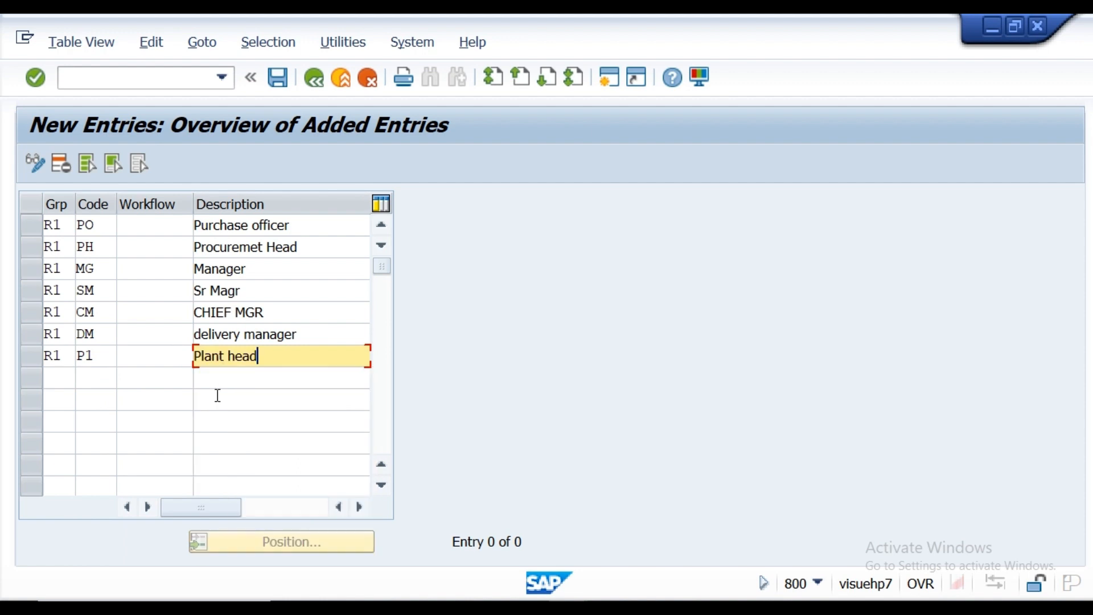
Step: Check the new release code entries and save them under the proposed customizing request
left_click(36, 87)
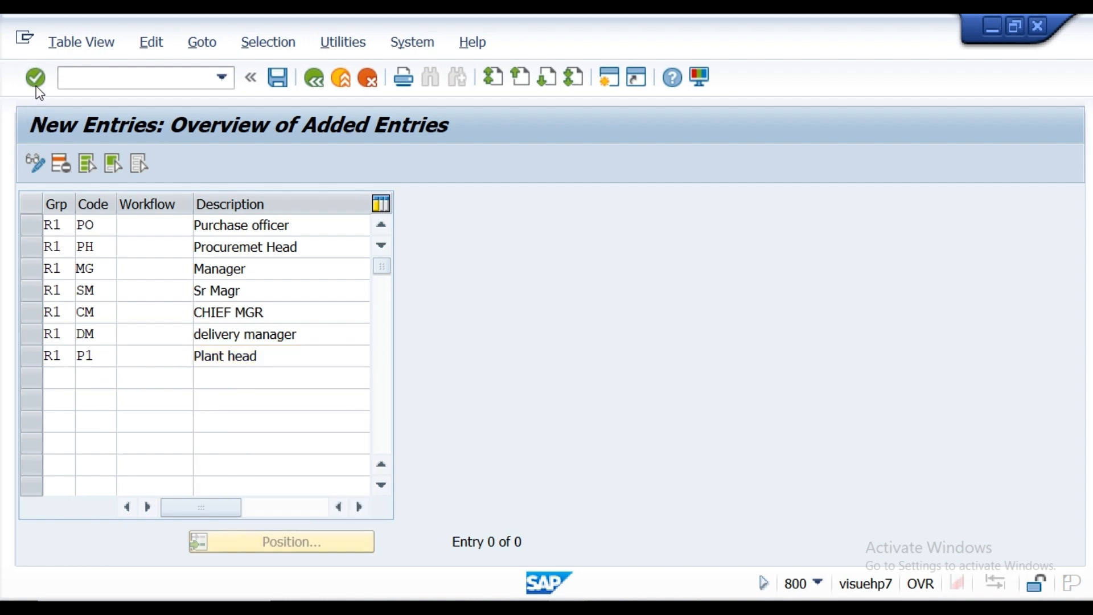
left_click(279, 78)
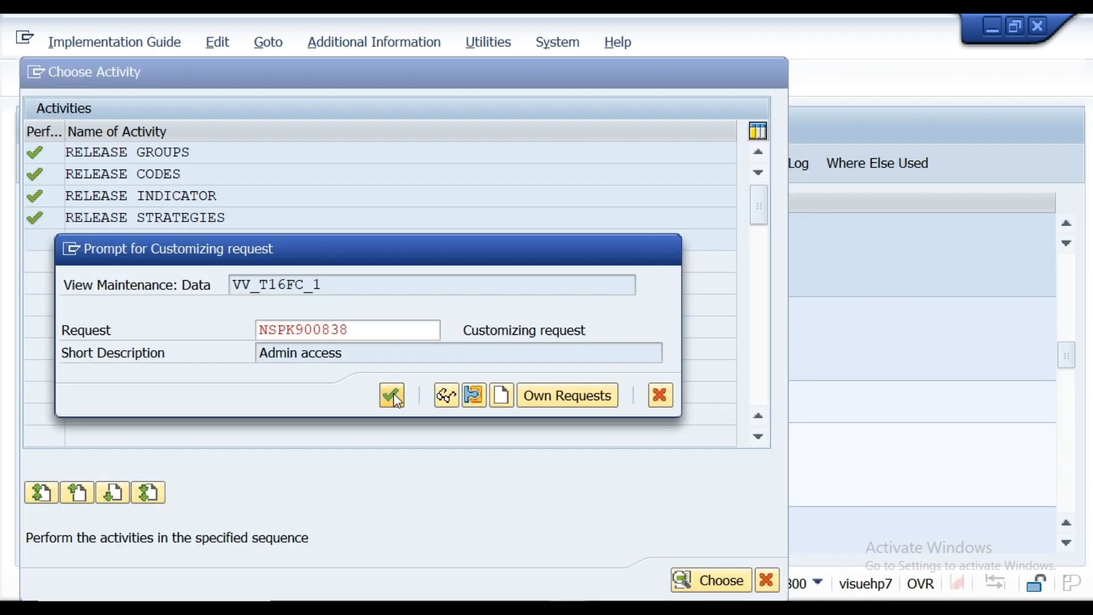
left_click(393, 394)
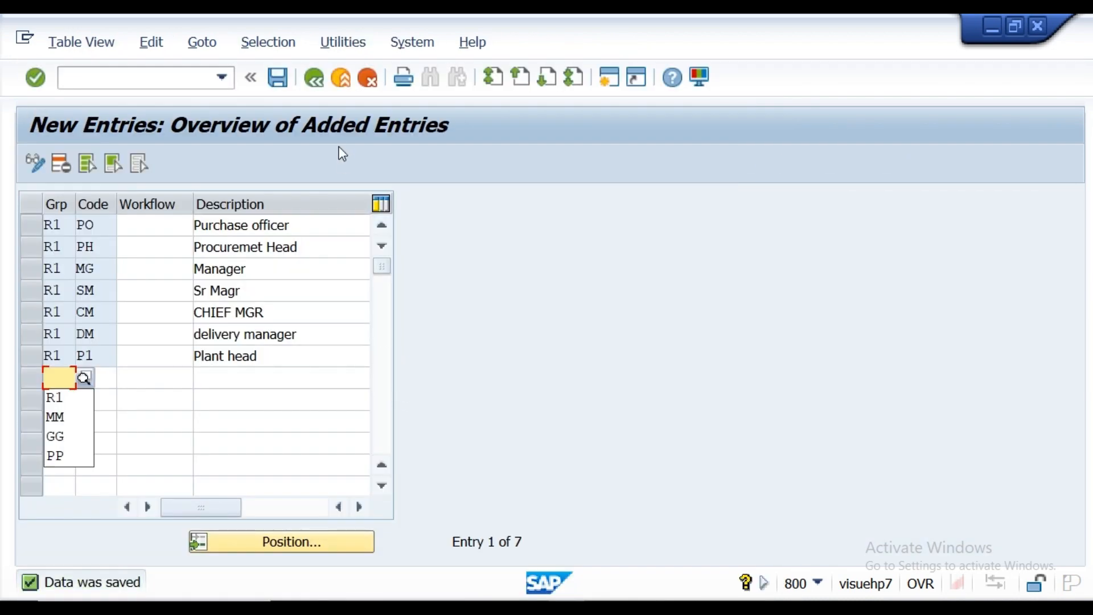
Step: Leave the release codes view and start a new entry in the Release Strategies activity
left_click(312, 78)
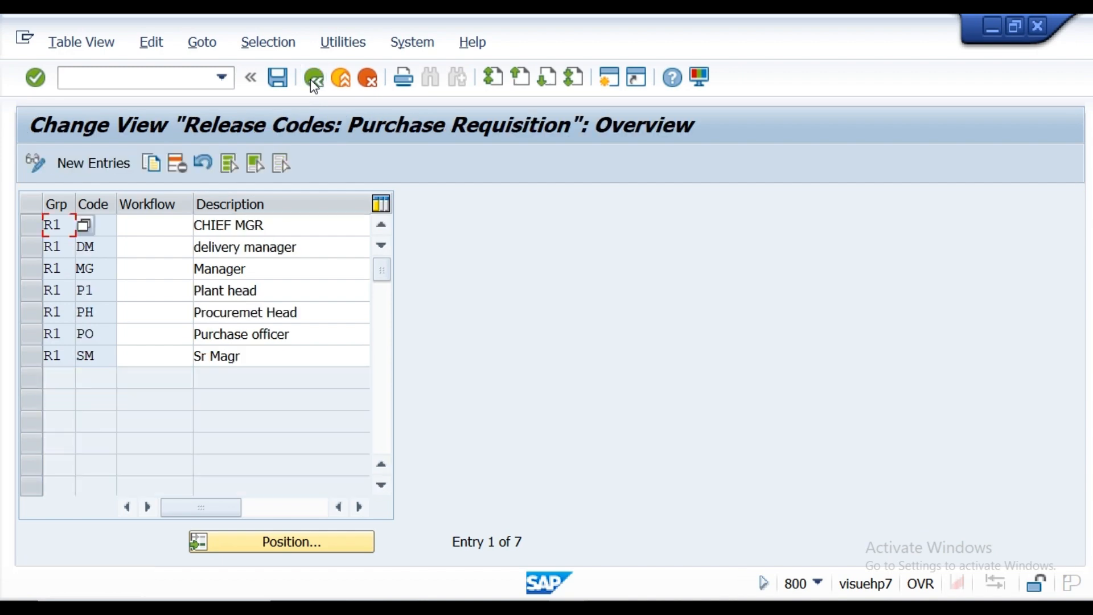
left_click(312, 81)
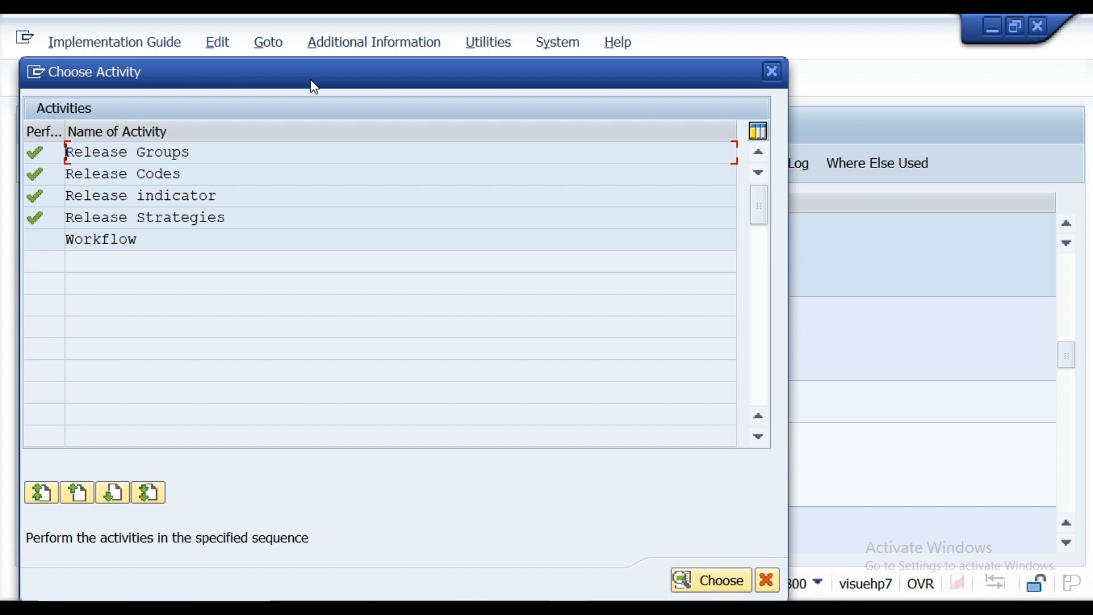
double_click(107, 222)
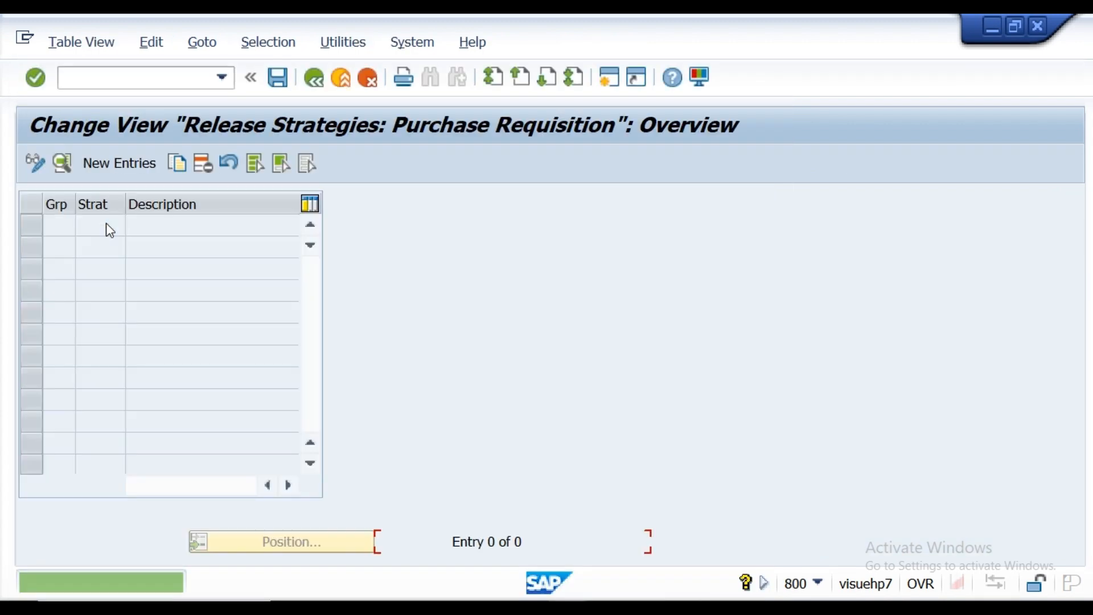
left_click(109, 163)
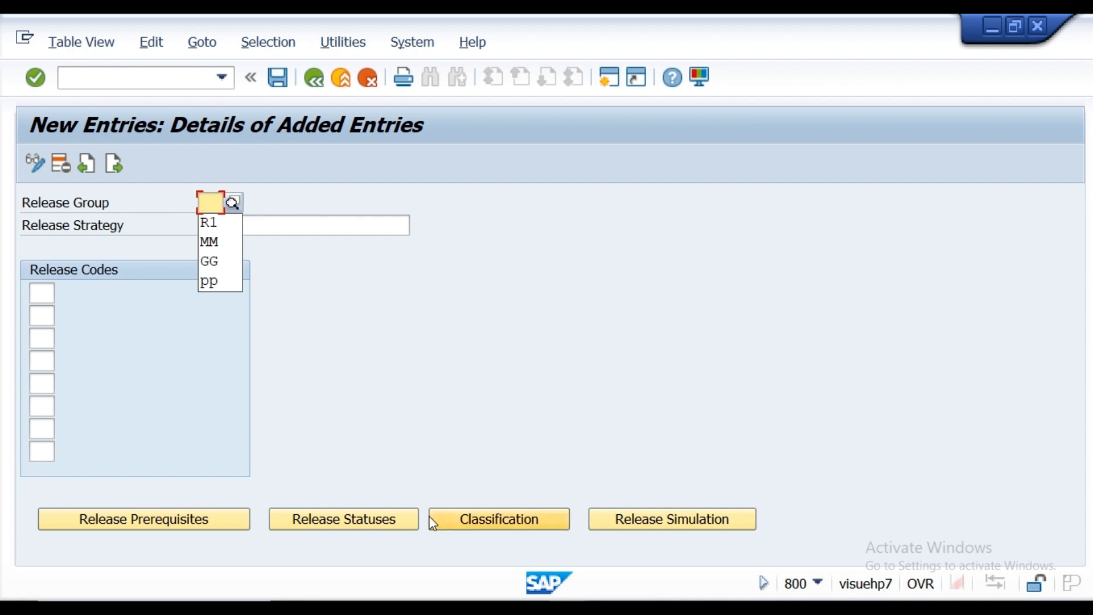
Step: Check the value ranges in the Notepad notes, and define strategy s1 for release group R1 in SAP with description S1 Strt- 0 - 50000
left_click(411, 608)
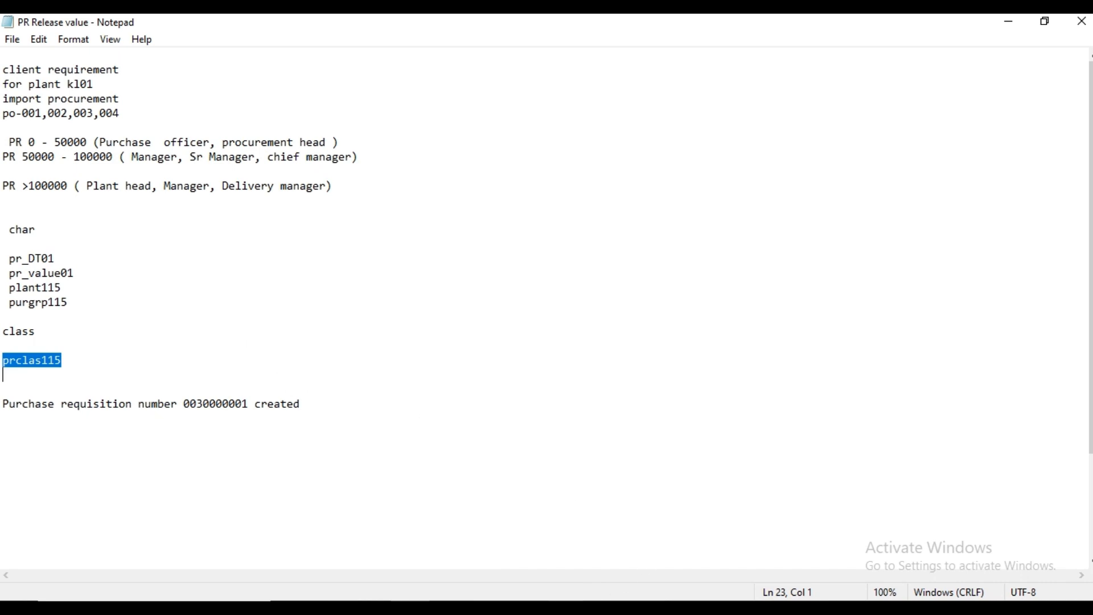
mouse_move(569, 607)
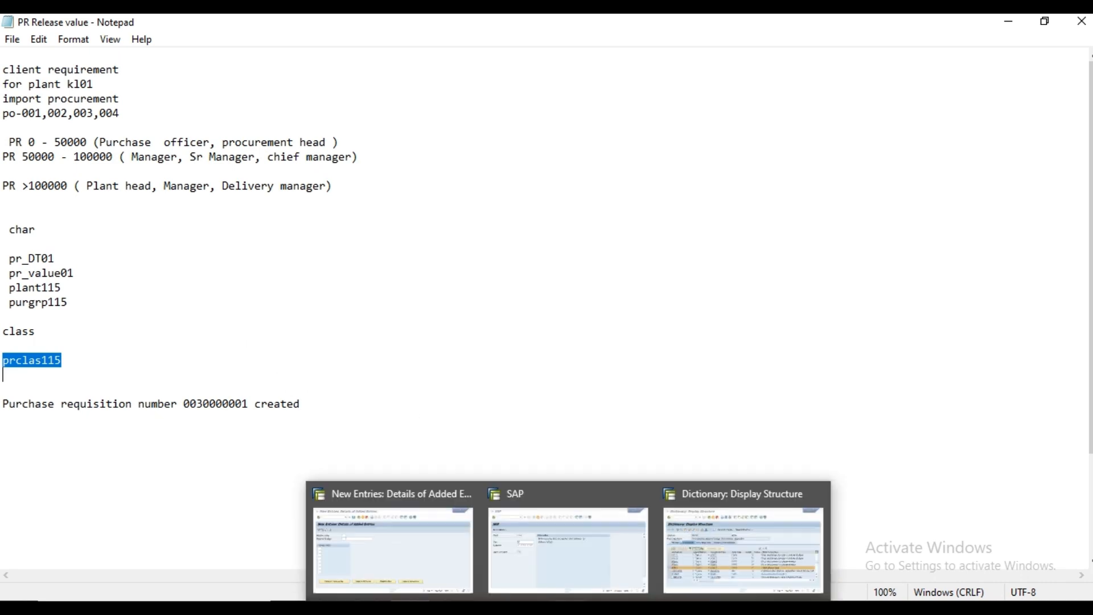
left_click(444, 553)
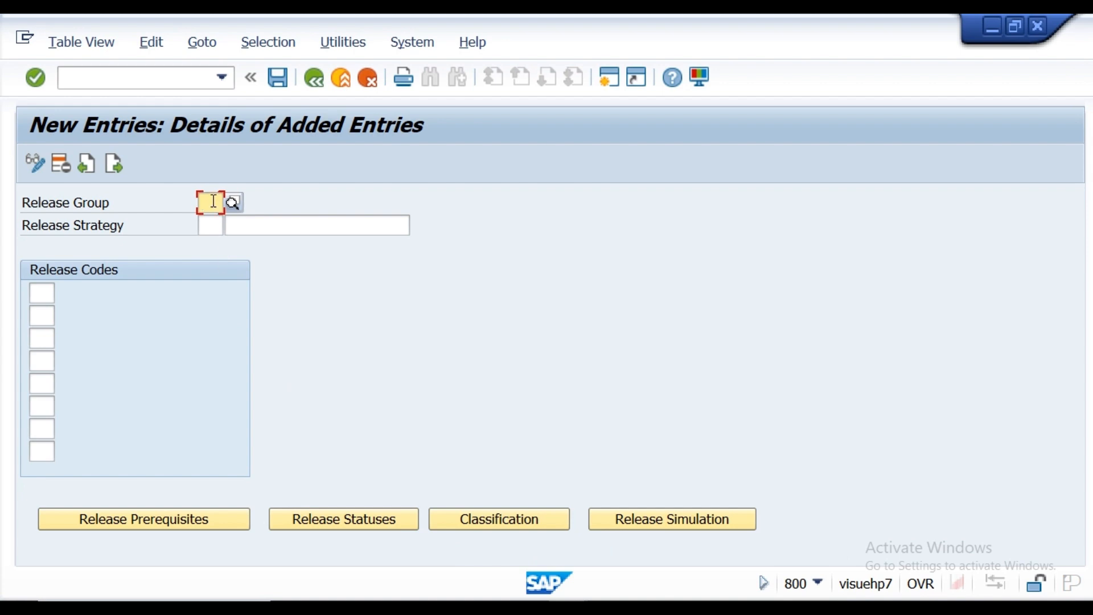
left_click(214, 201)
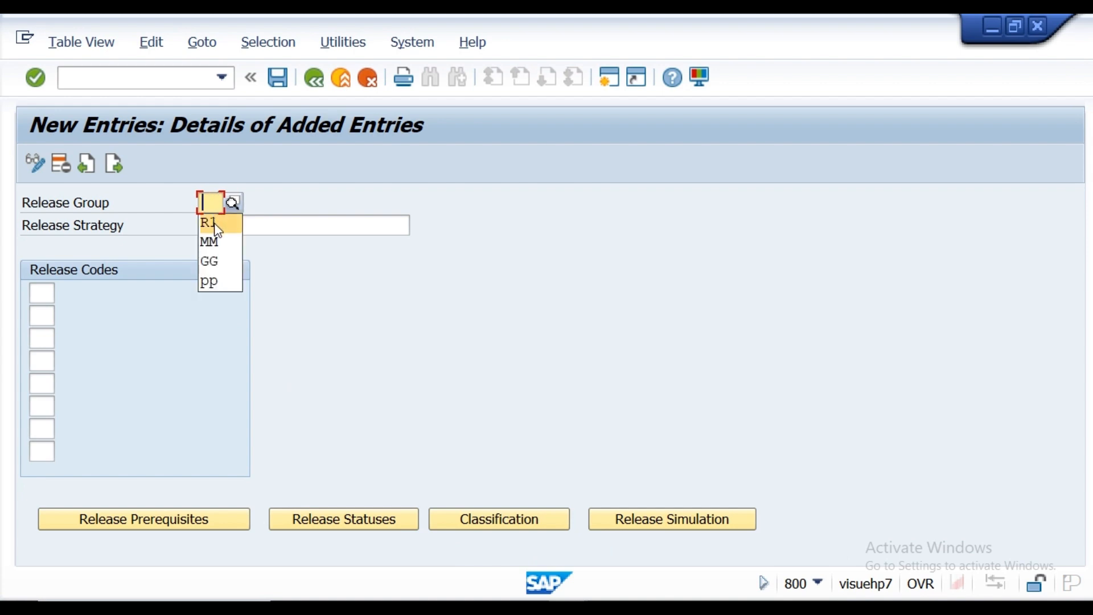
left_click(215, 225)
left_click(213, 225)
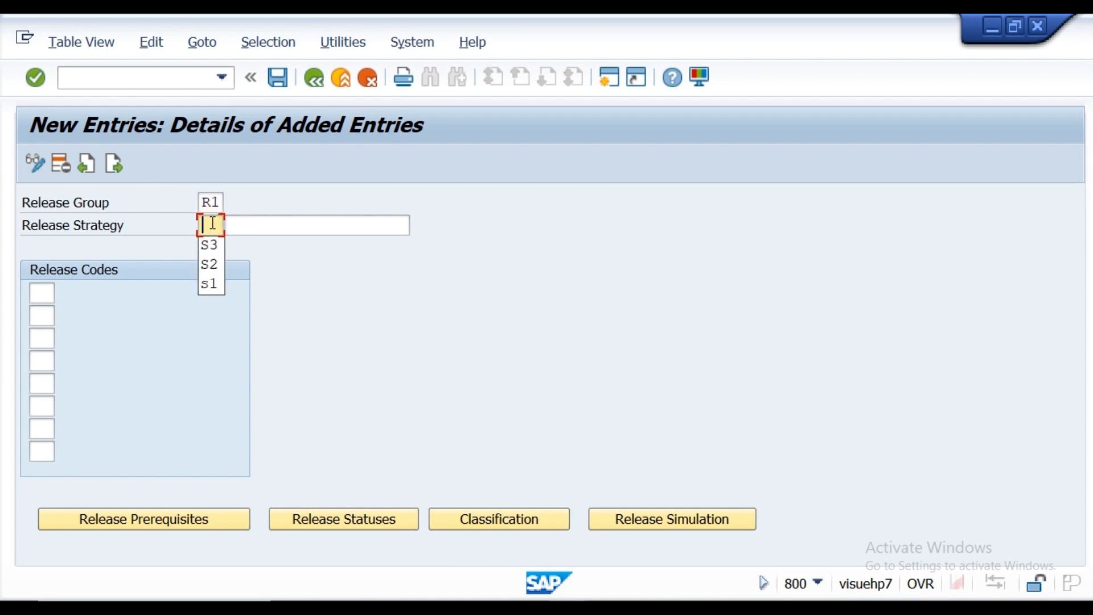
left_click(217, 289)
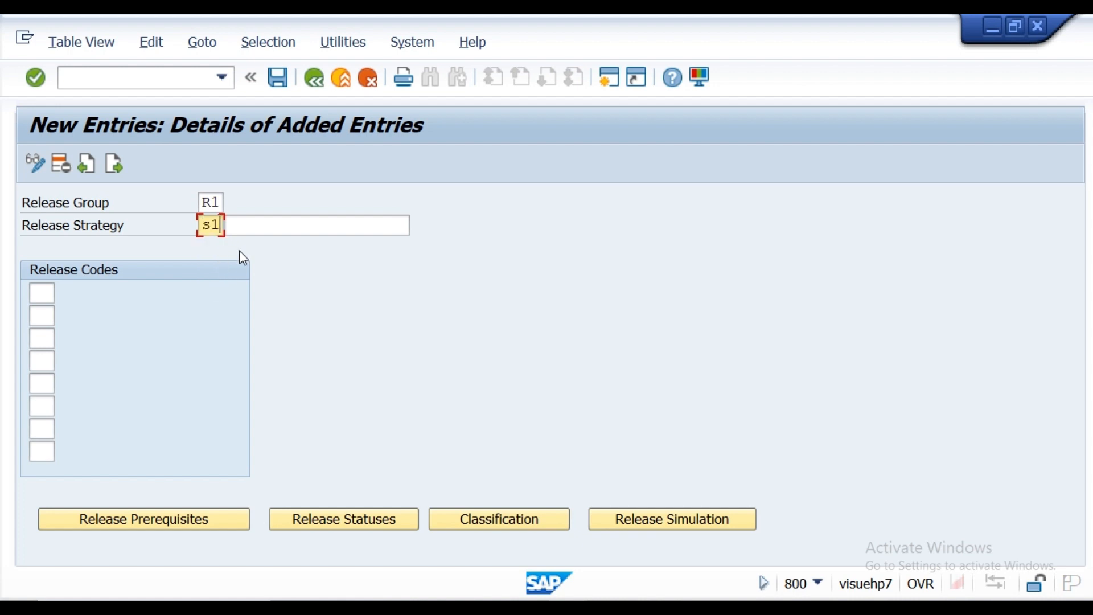
left_click(253, 225)
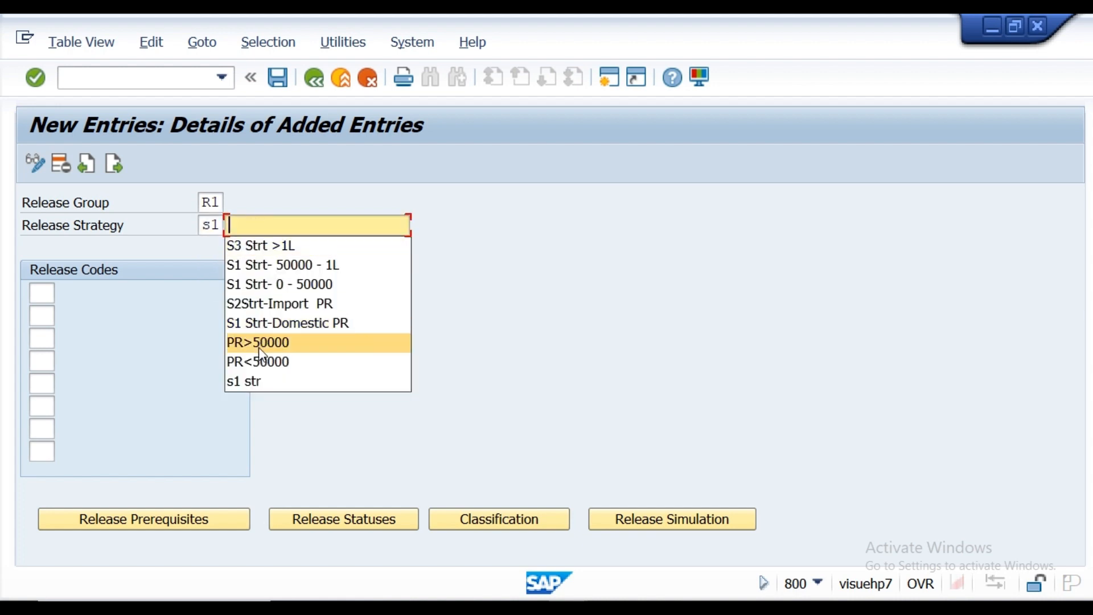
left_click(259, 283)
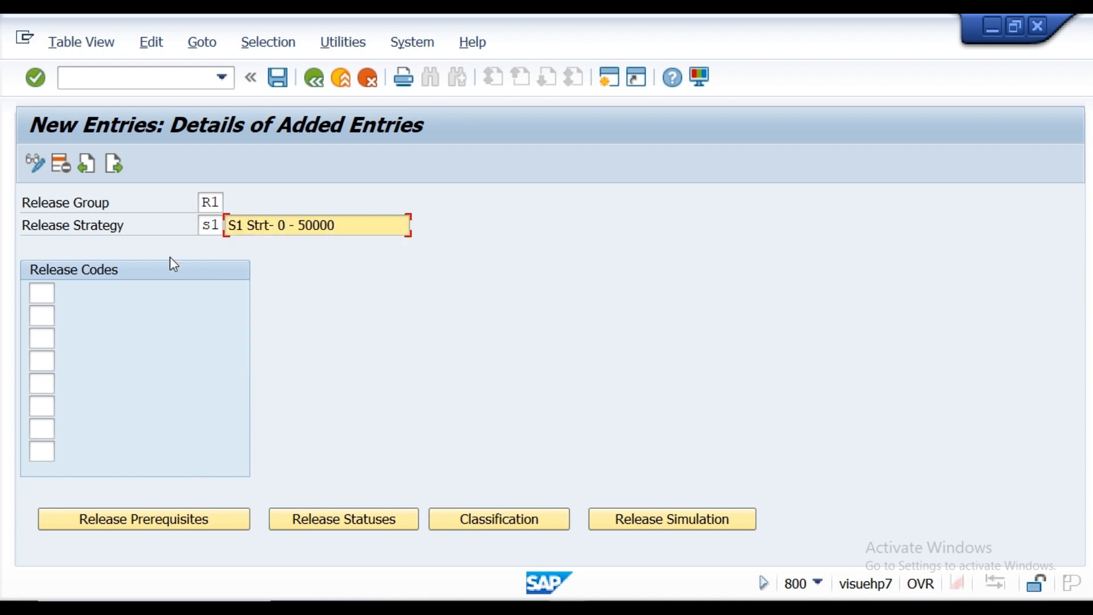
Step: Open the list of possible values for the strategy's first release code
left_click(50, 299)
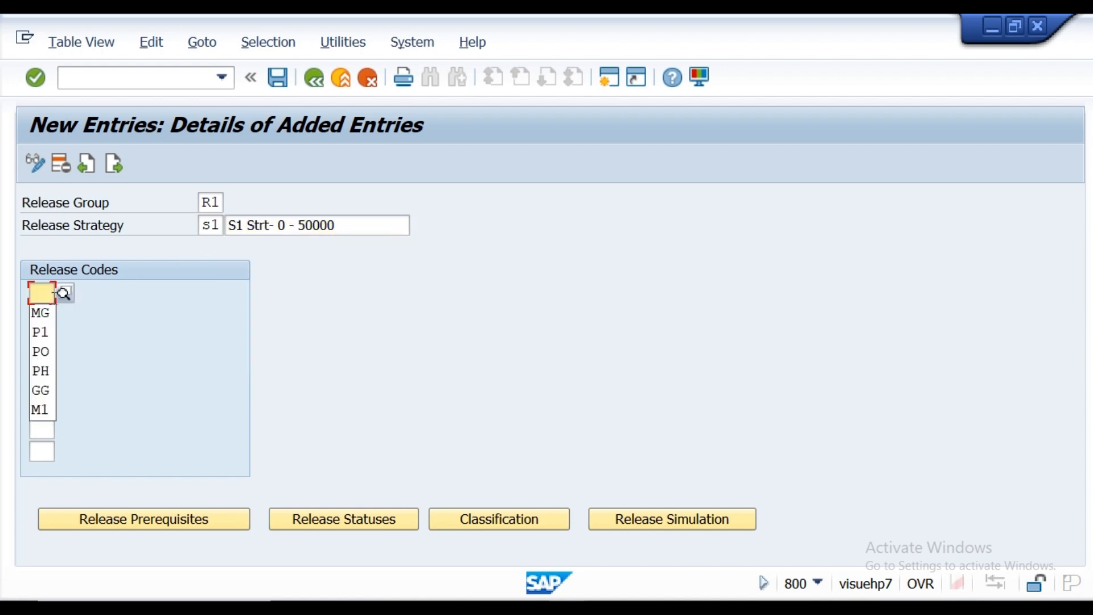
left_click(60, 296)
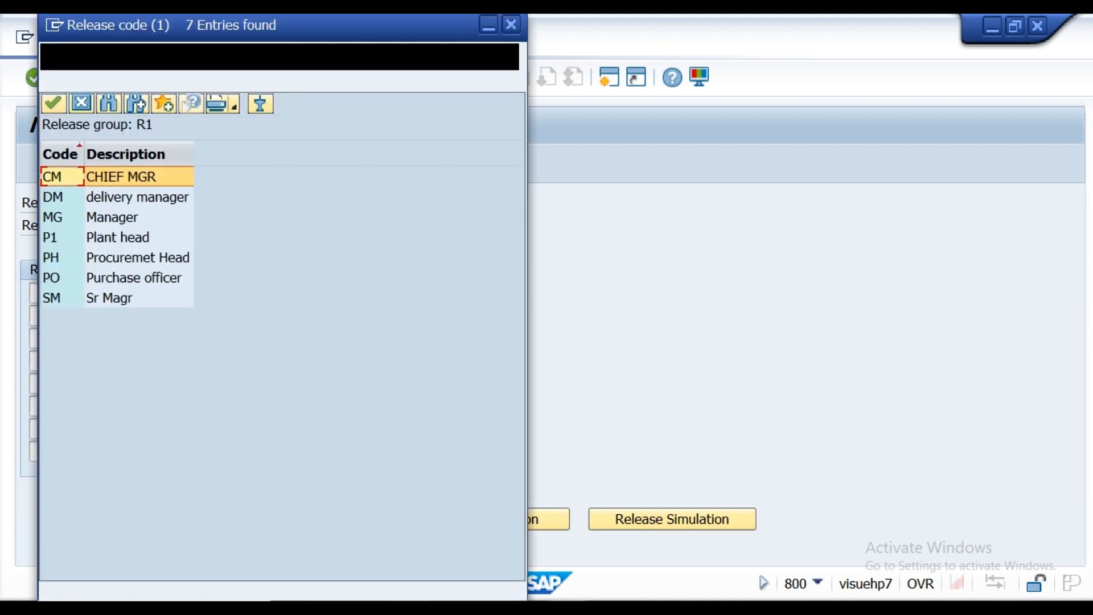
Step: Assign the release codes PO (Purchase officer) and PH (Procuremet Head) to release strategy S1 of group R1
key("alt+Tab")
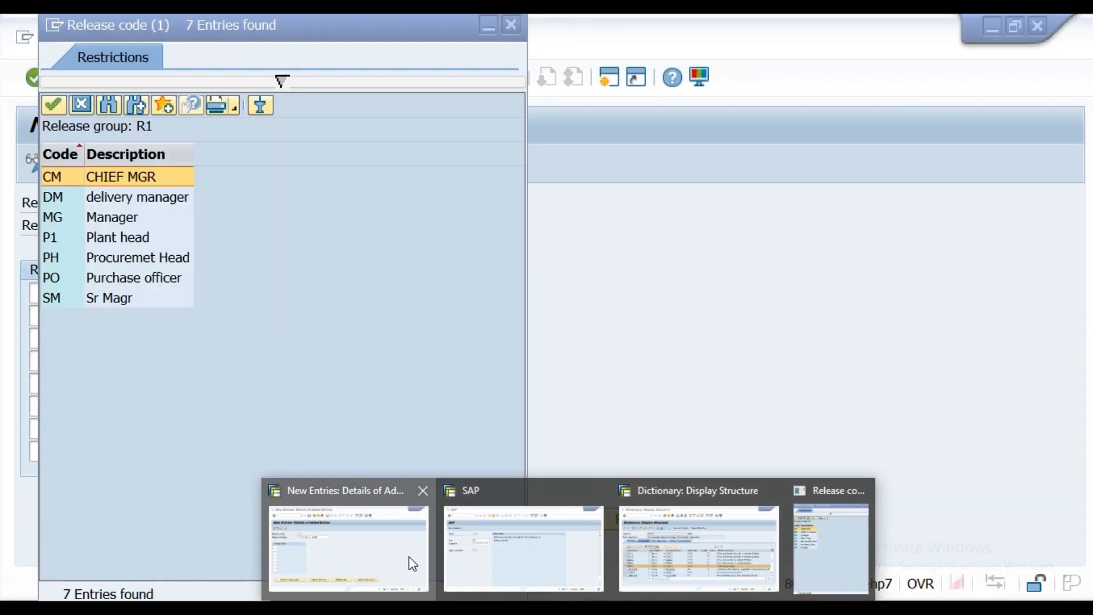
left_click(409, 555)
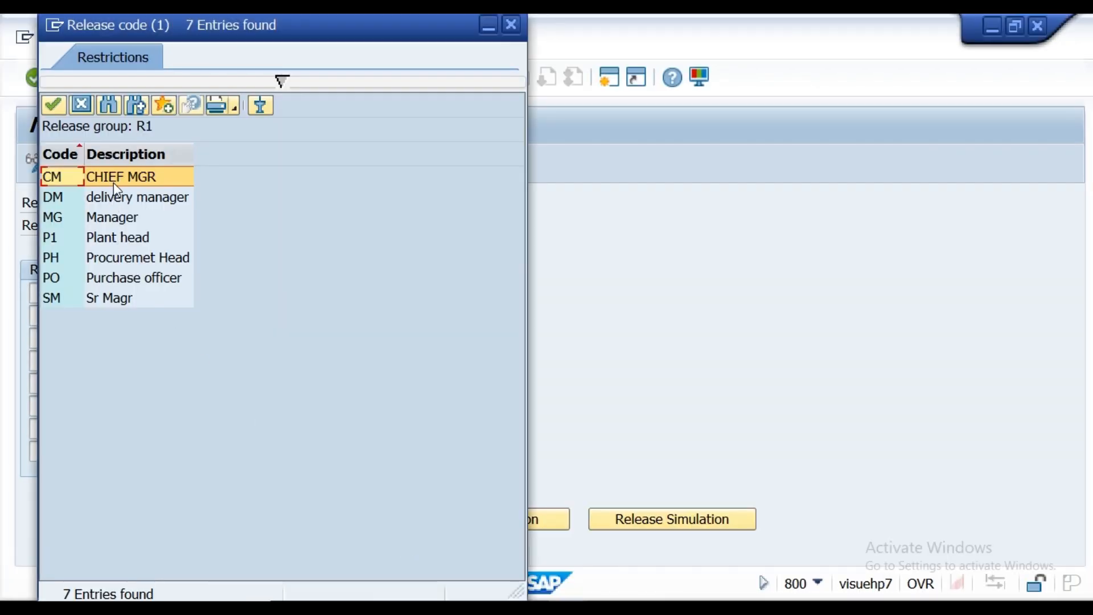
left_click(110, 280)
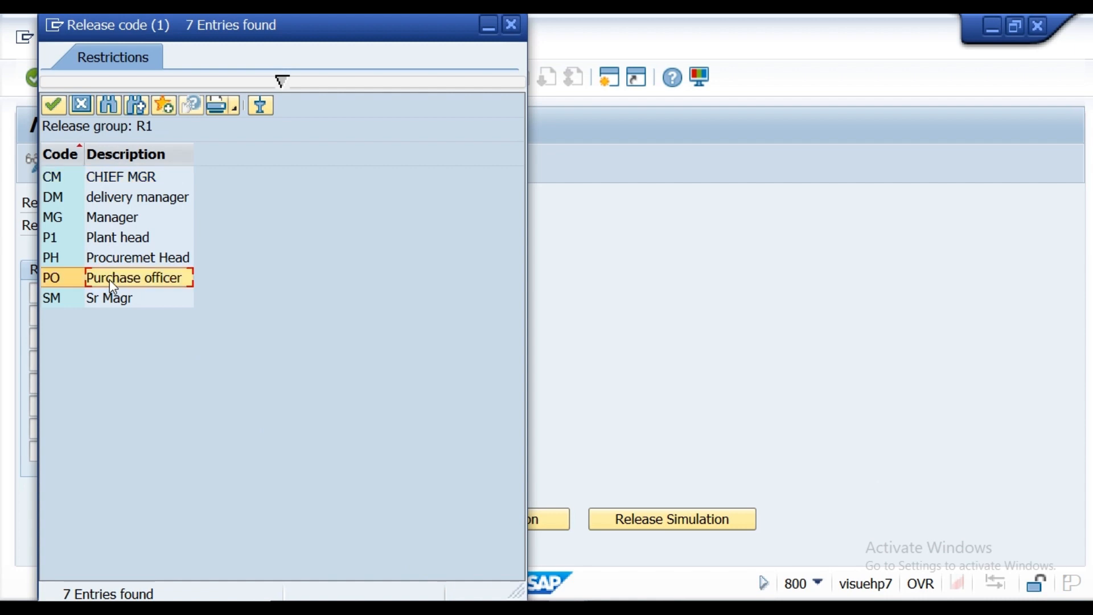
double_click(109, 279)
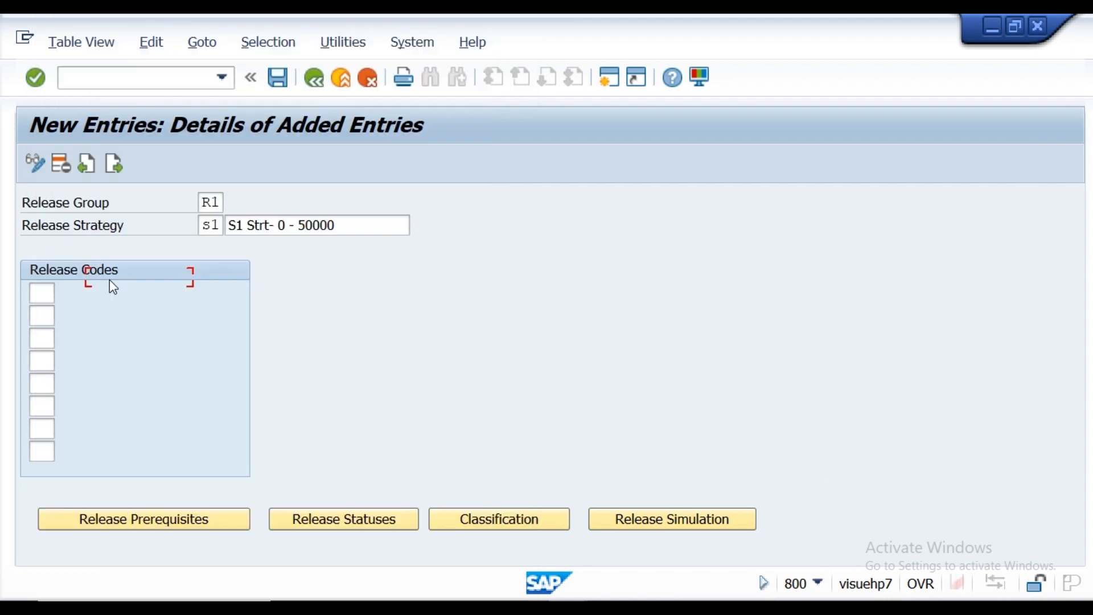
left_click(48, 315)
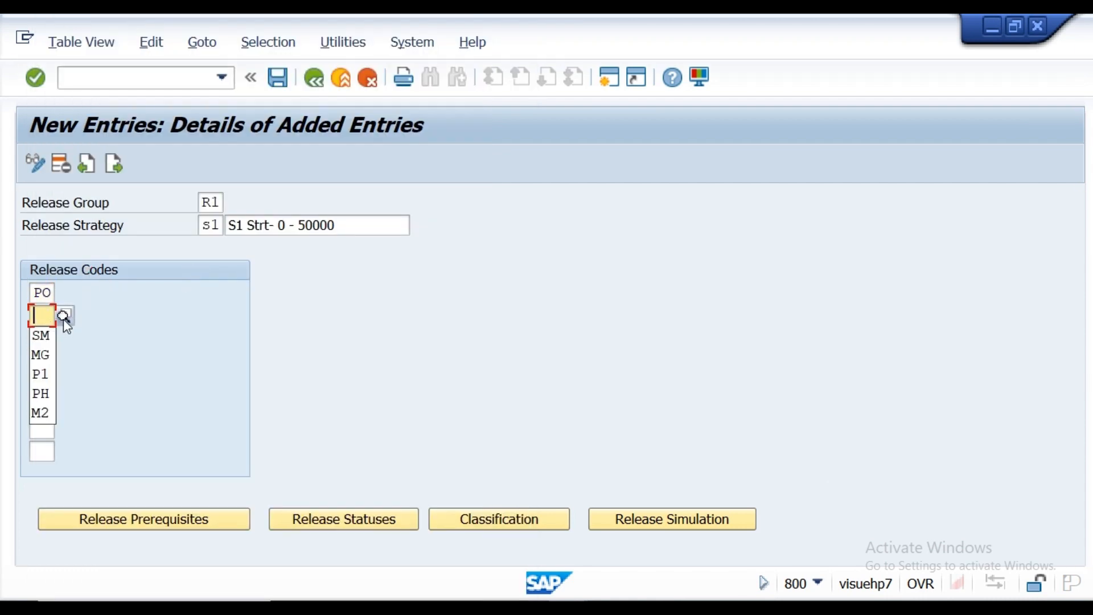
left_click(63, 316)
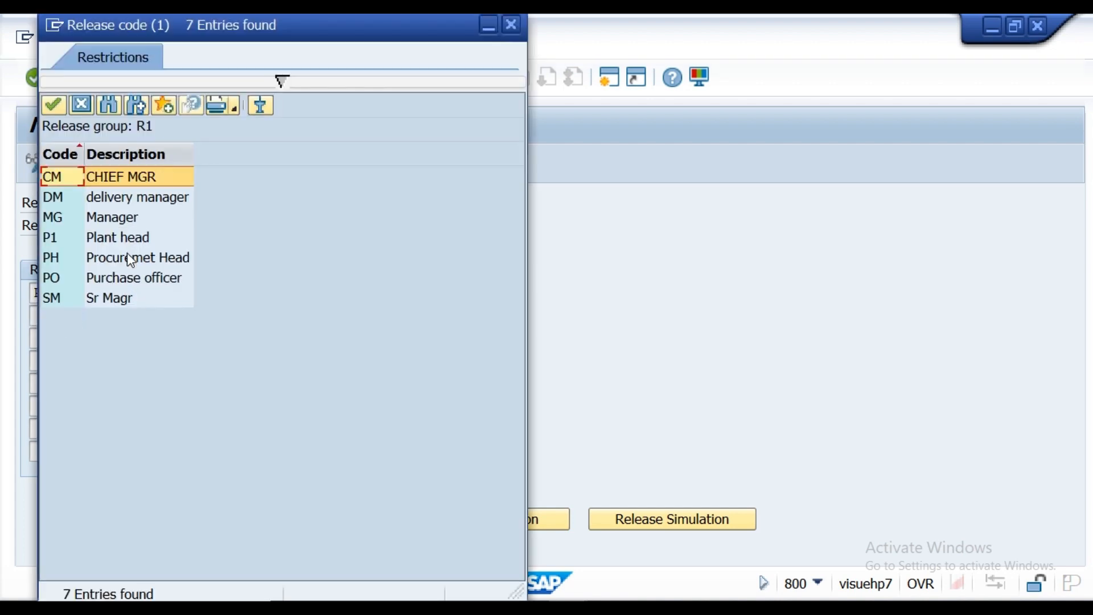
double_click(128, 257)
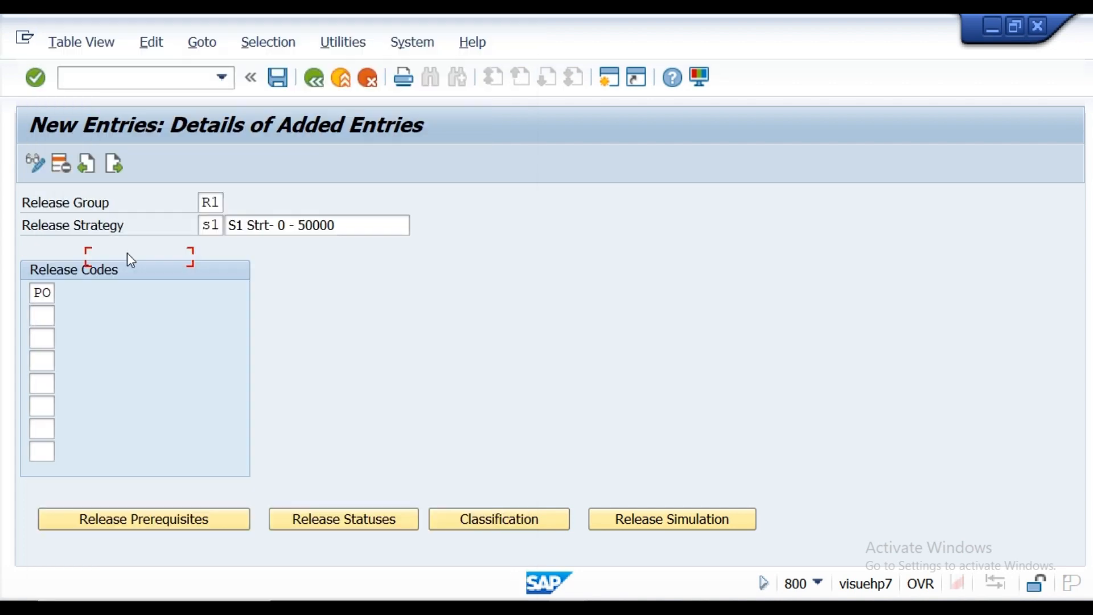
left_click(39, 81)
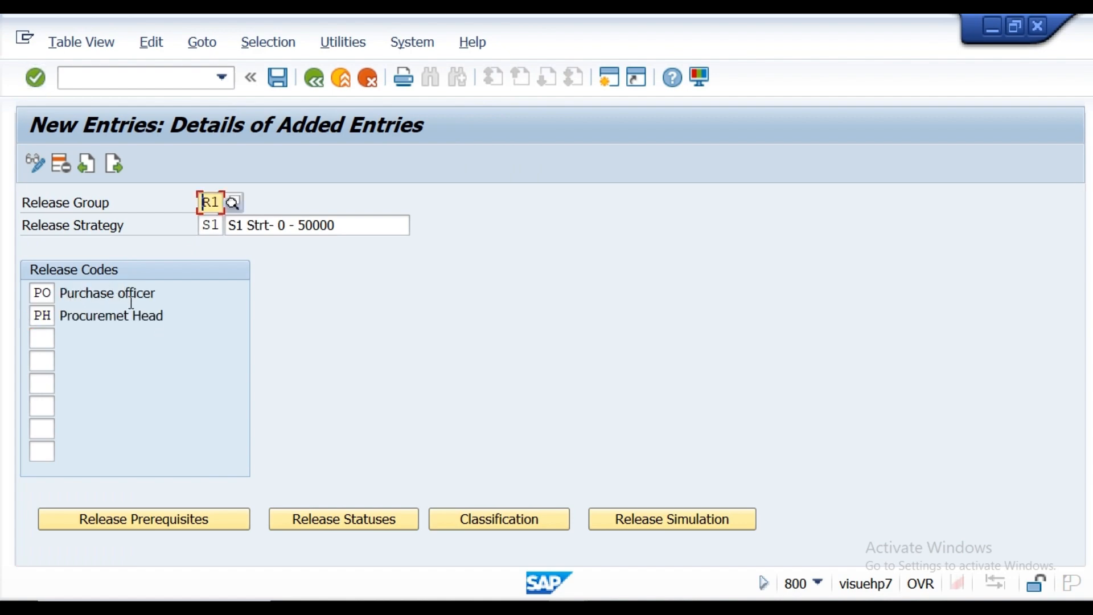
Step: Set the release prerequisites so that code PH requires a prior release by PO
left_click(143, 519)
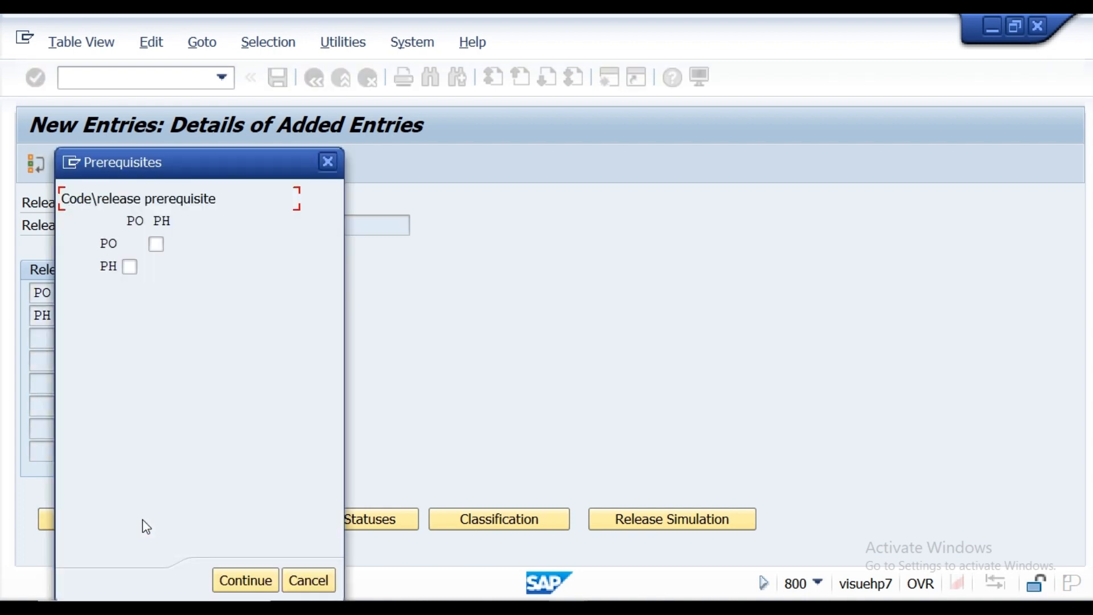
left_click(131, 271)
left_click(131, 268)
left_click(234, 586)
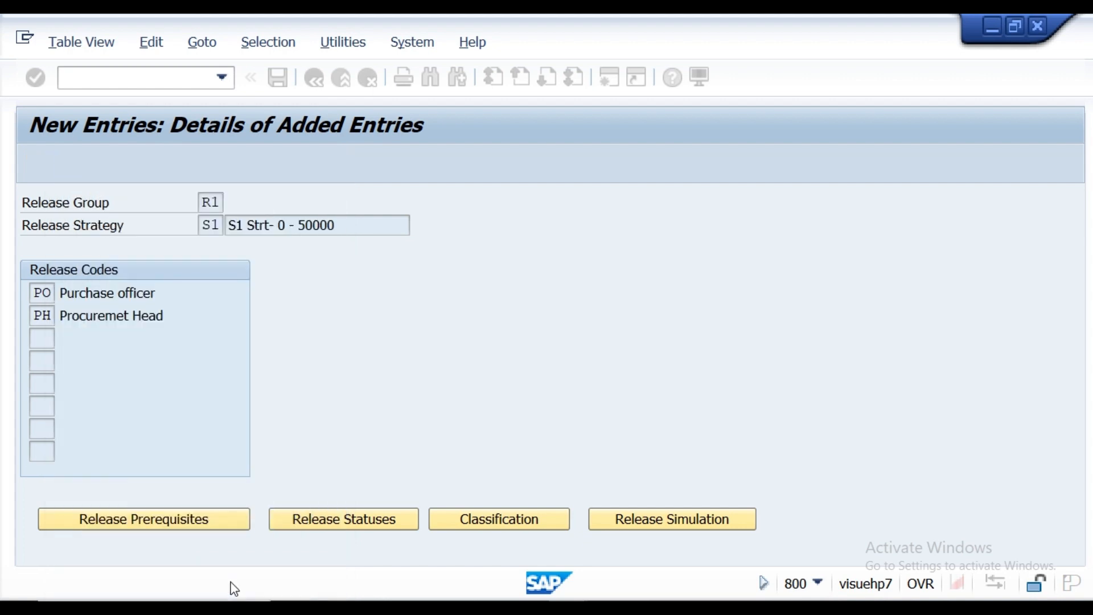
Step: Assign a release indicator to the release status in which both PO and PH have released
left_click(309, 516)
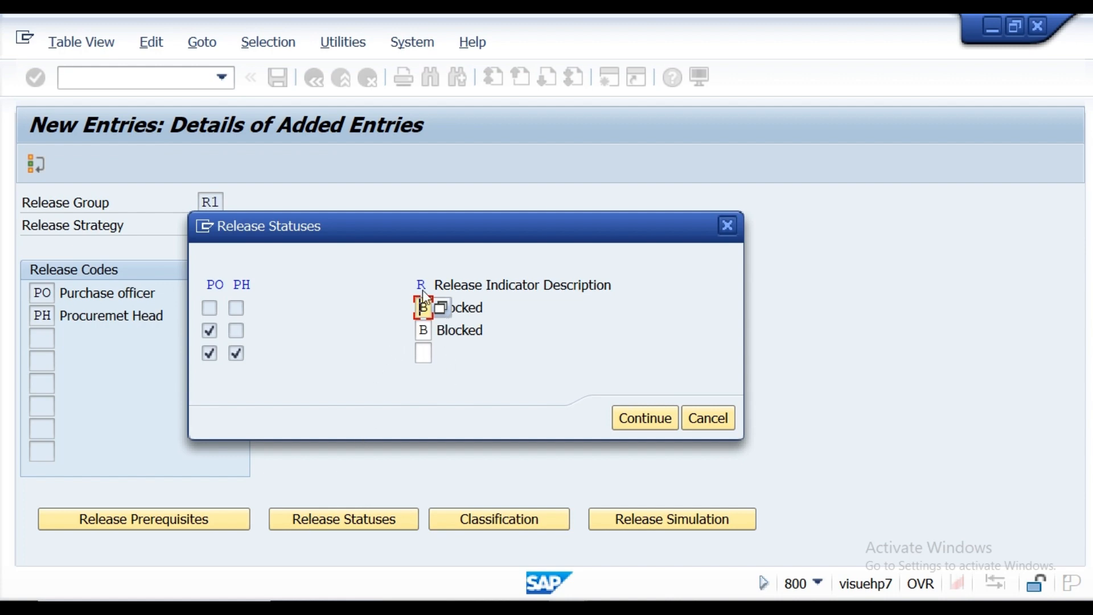
left_click(423, 352)
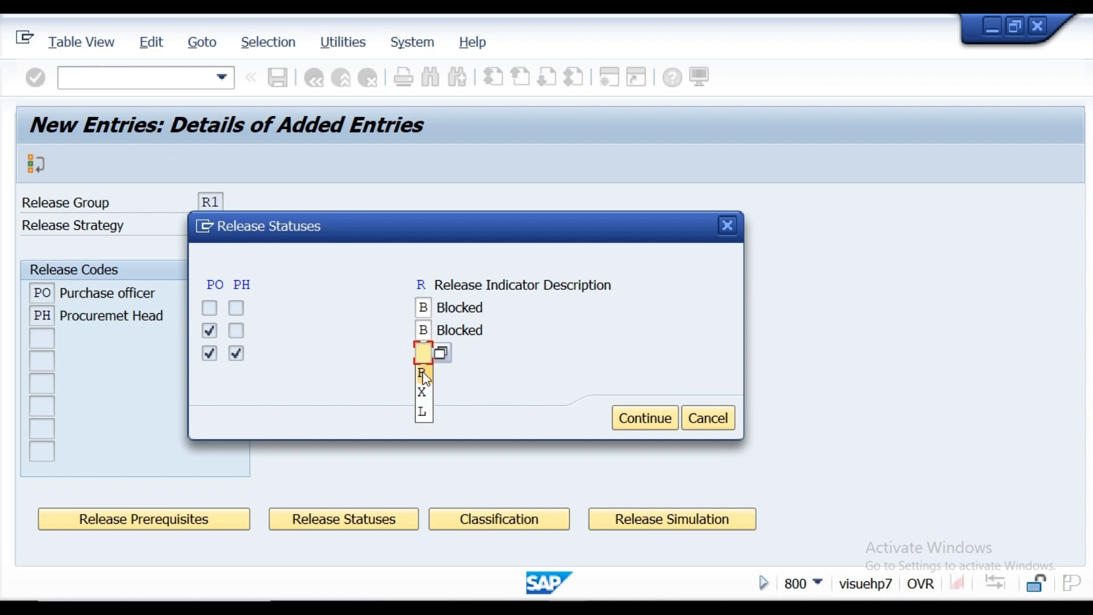
left_click(422, 372)
left_click(641, 420)
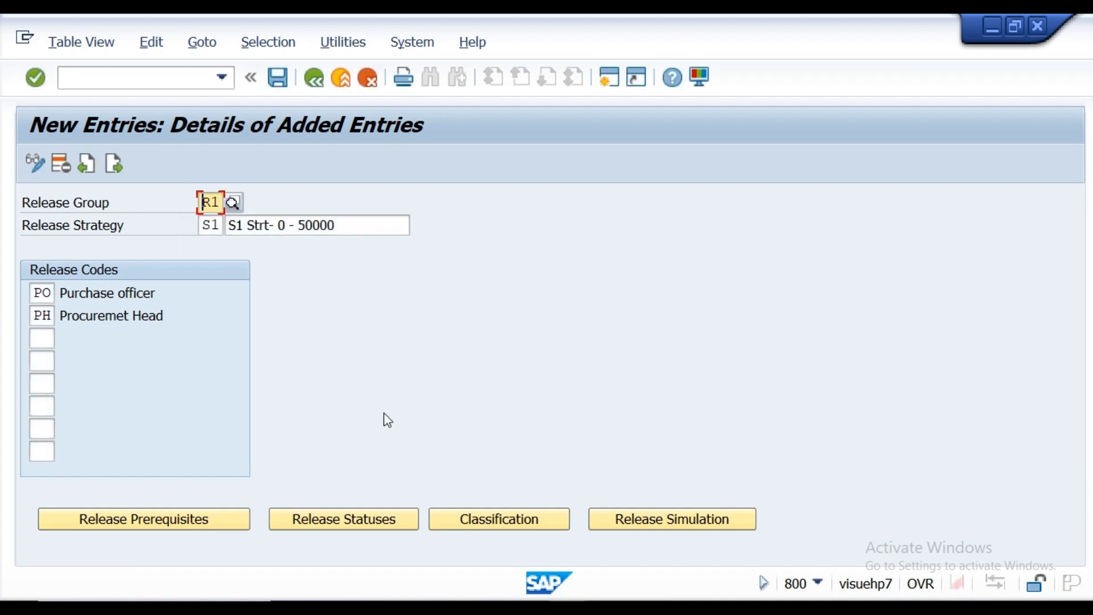
left_click(35, 77)
Step: Open the strategy's classification, check the client requirement notes in Notepad, and set the purchase requisition document type to INB
left_click(500, 519)
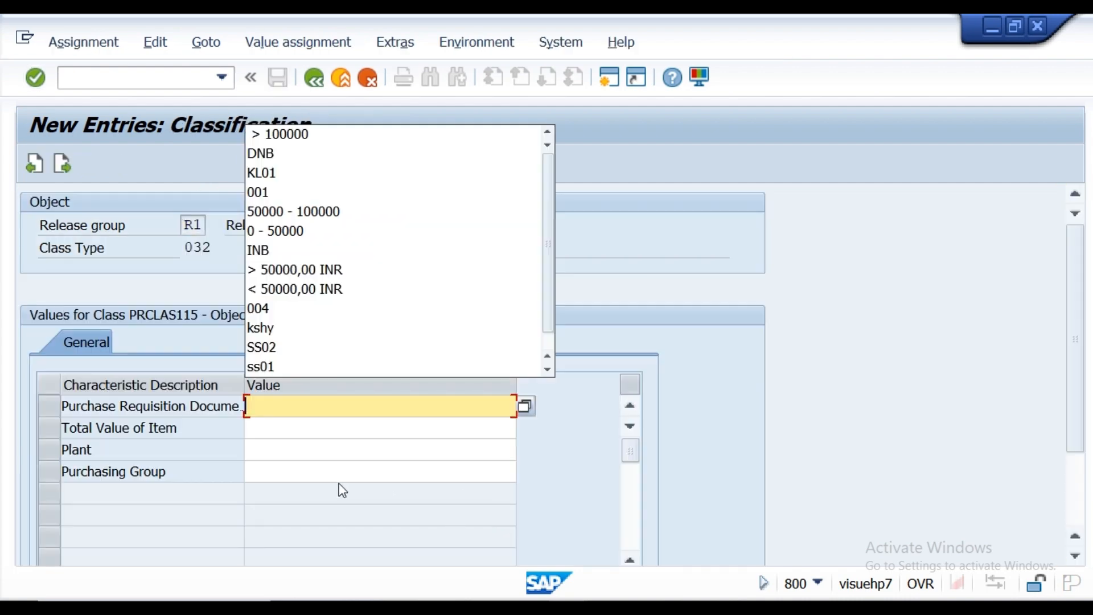
left_click(583, 442)
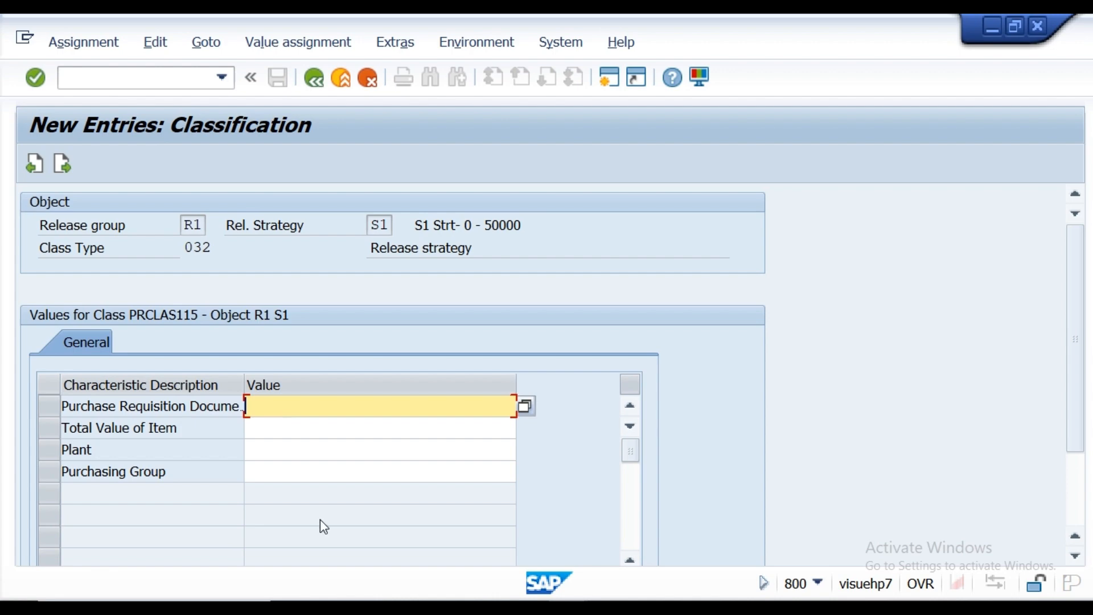
key("alt+Tab")
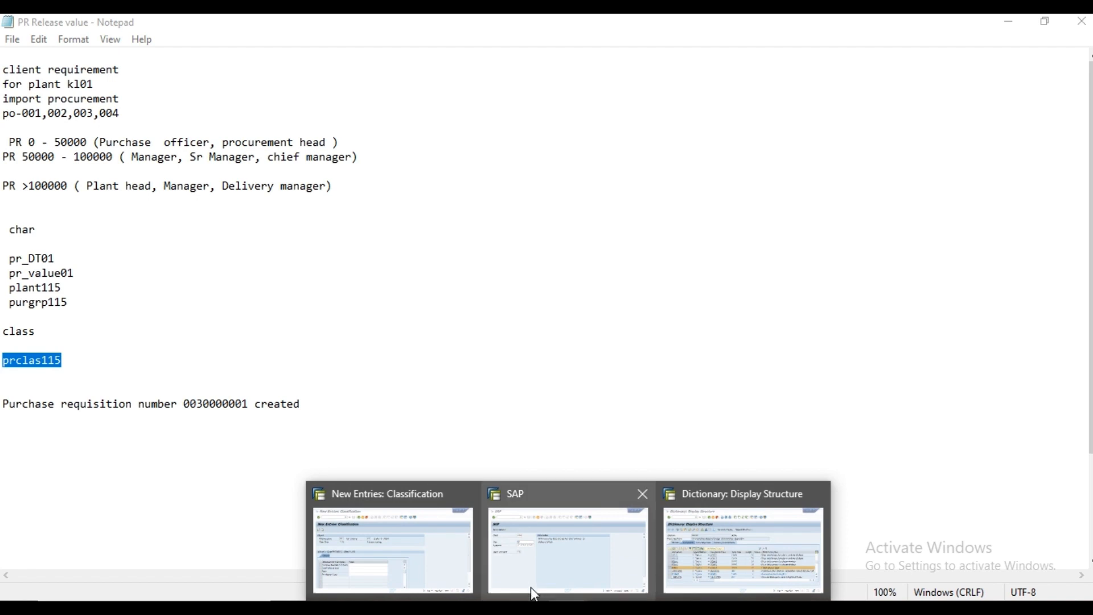
left_click(407, 557)
left_click(259, 405)
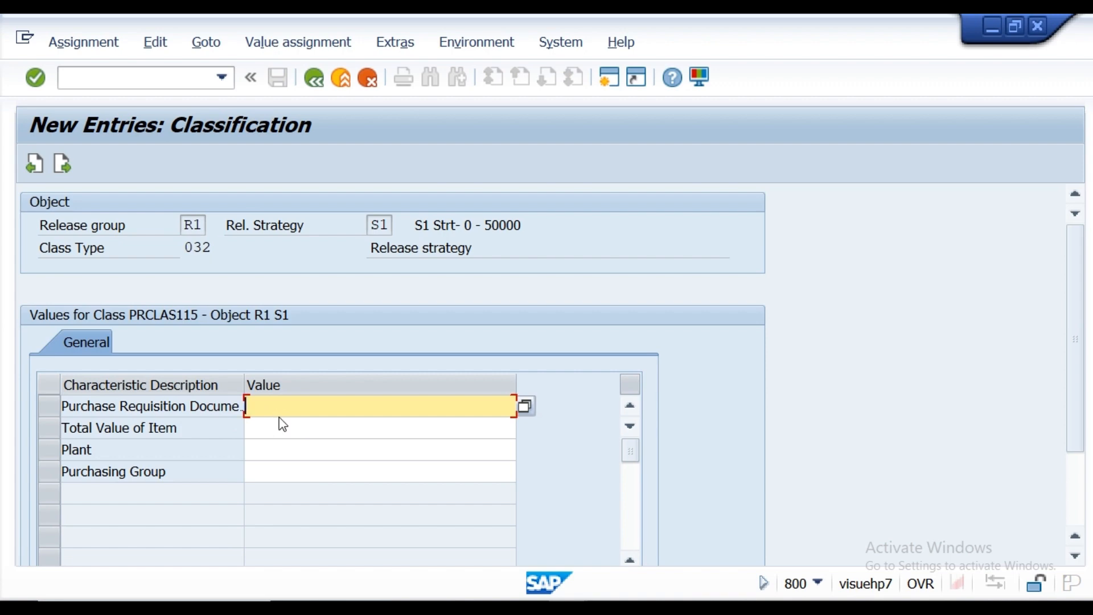
left_click(280, 410)
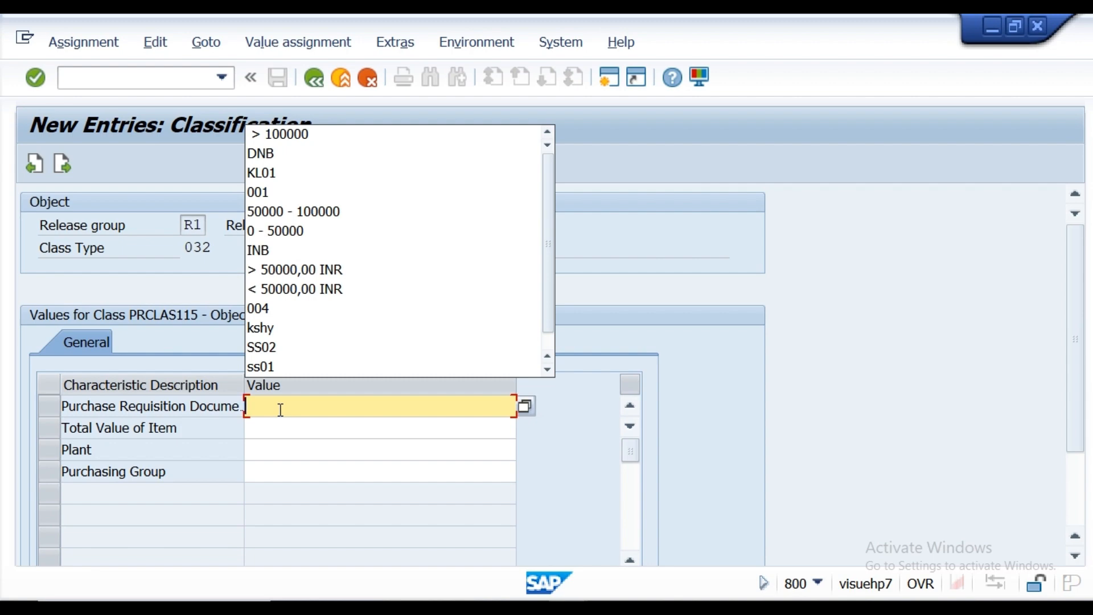
left_click(289, 251)
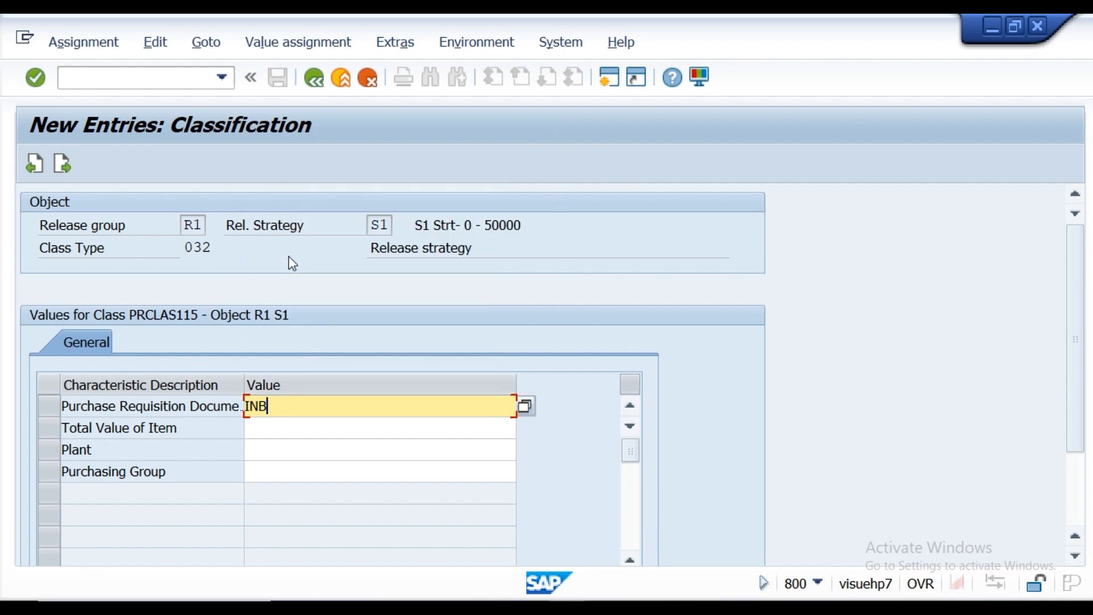
Step: Set the Total Value of Item characteristic to 0-50000
left_click(273, 434)
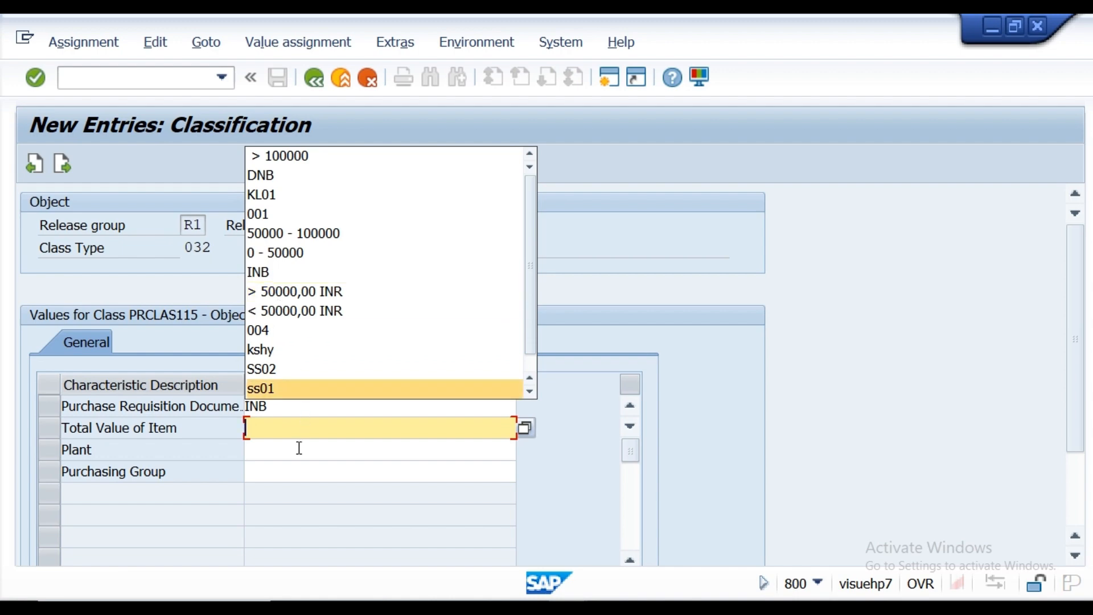
type("0")
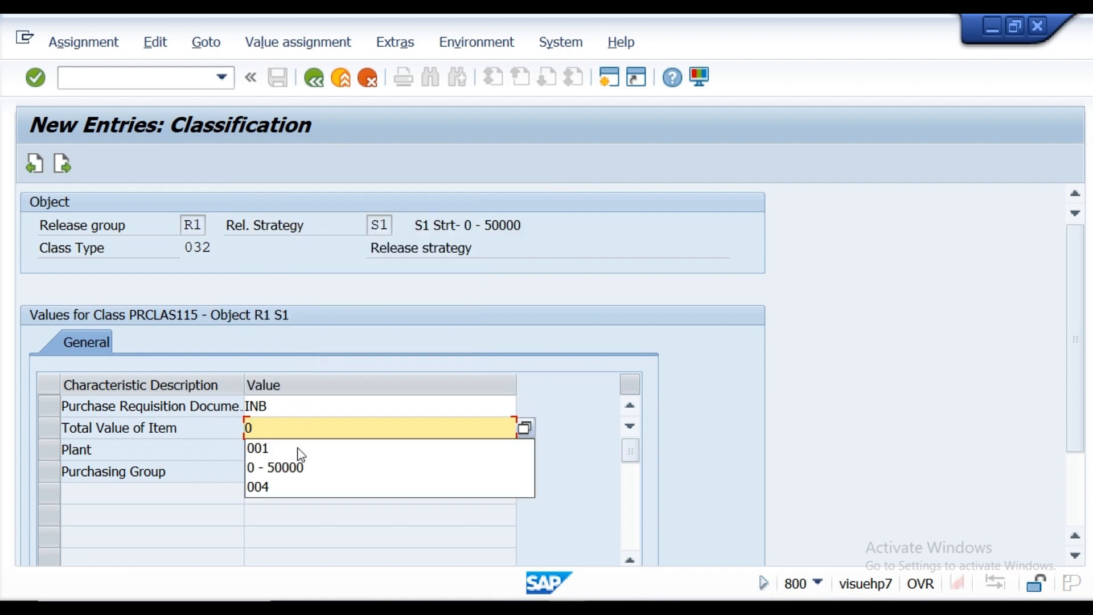
type("-")
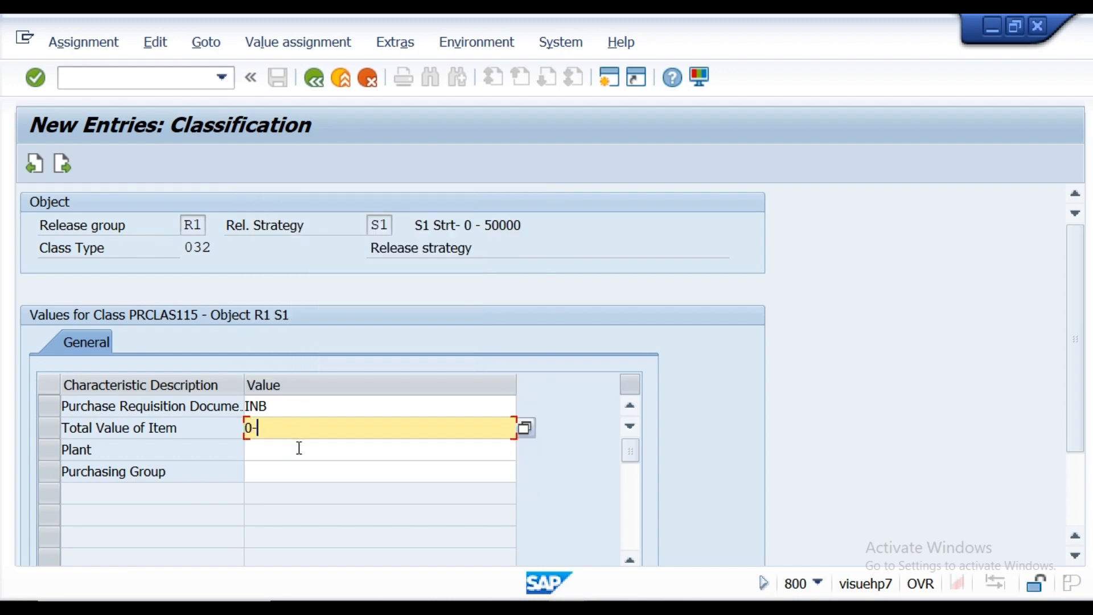
type("50000")
Step: Enter KL01 and KL02 as the allowed values of the Plant characteristic
left_click(272, 453)
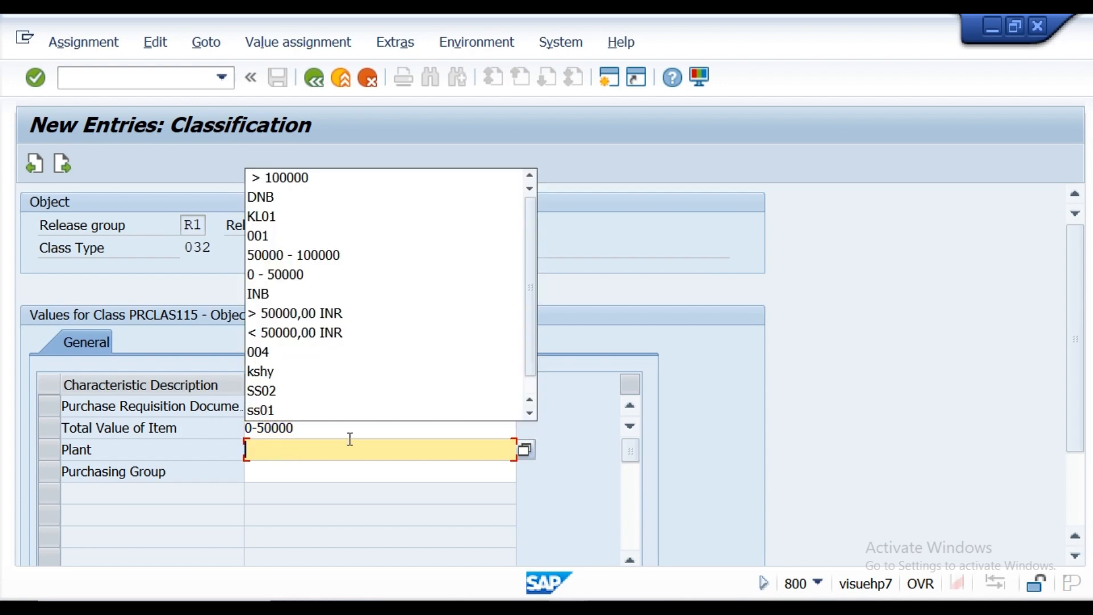
left_click(524, 455)
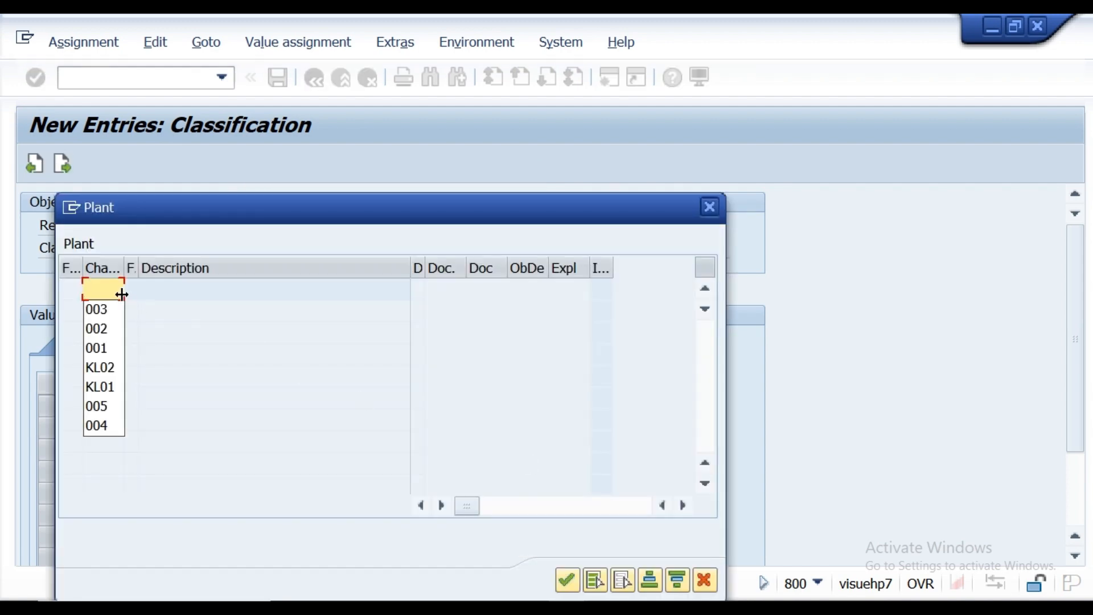
type("KL01")
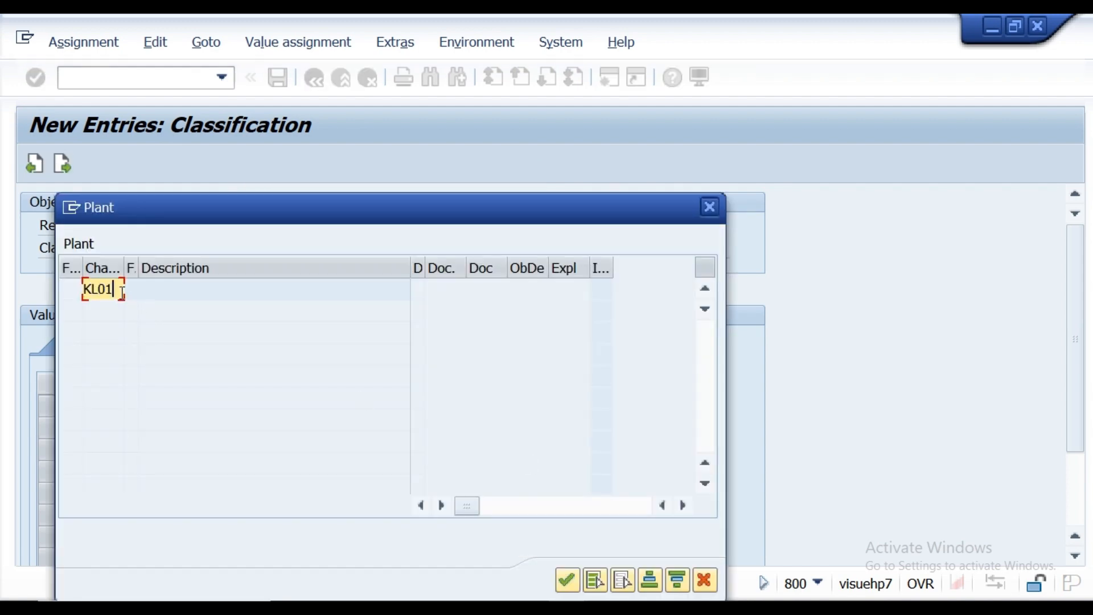
key("Return")
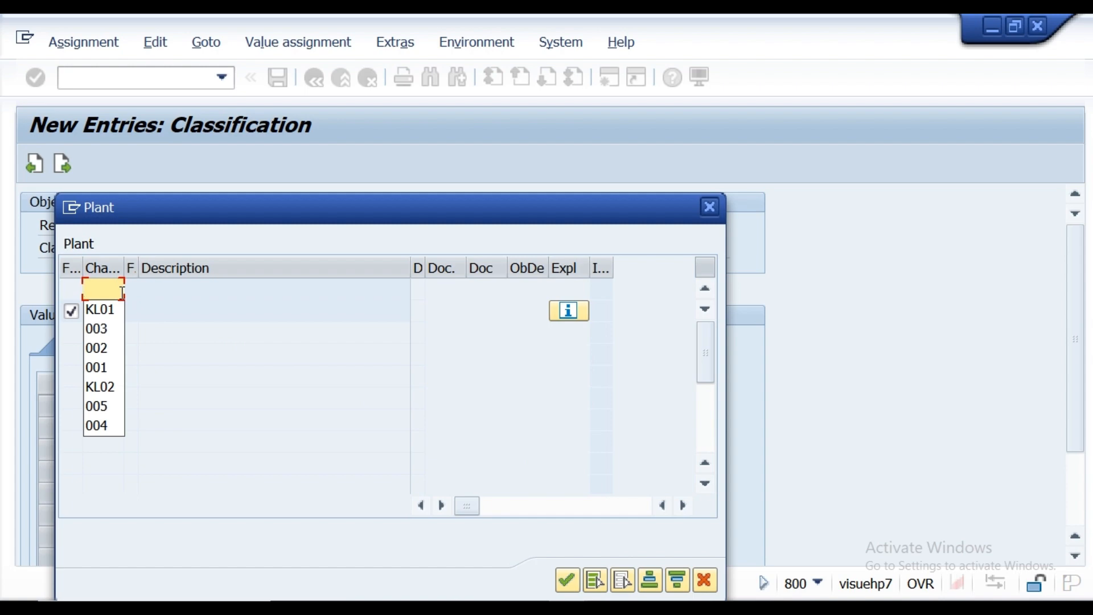
type("KL02")
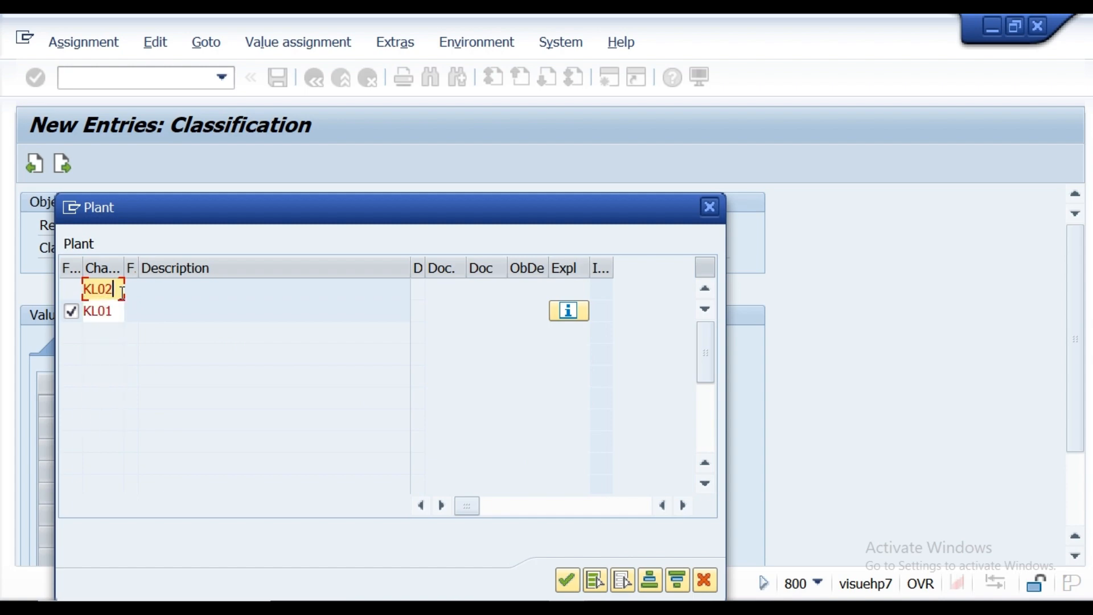
key("Return")
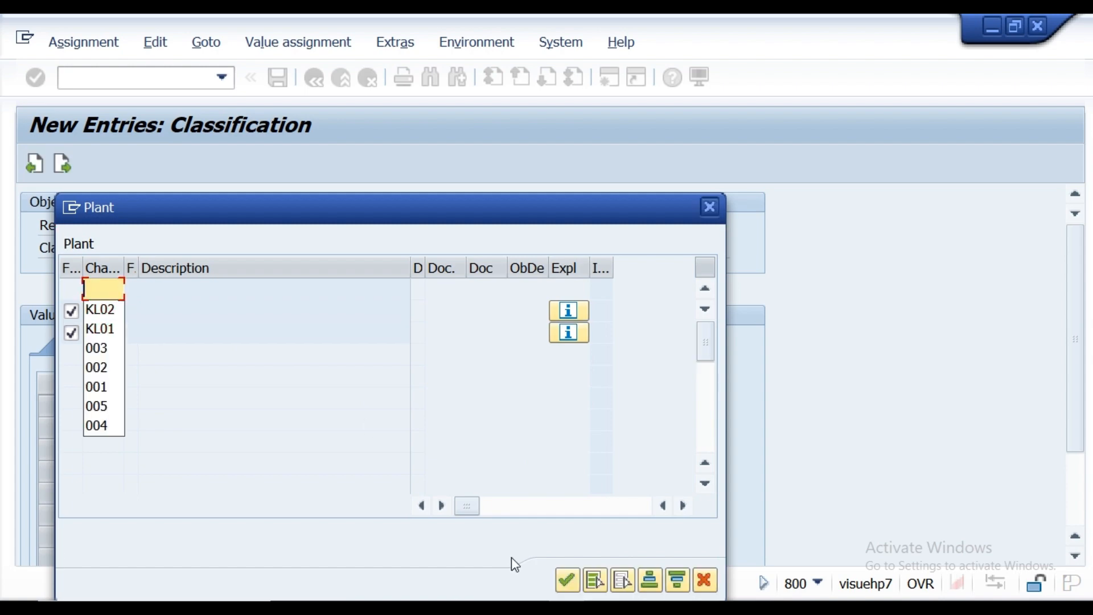
left_click(566, 578)
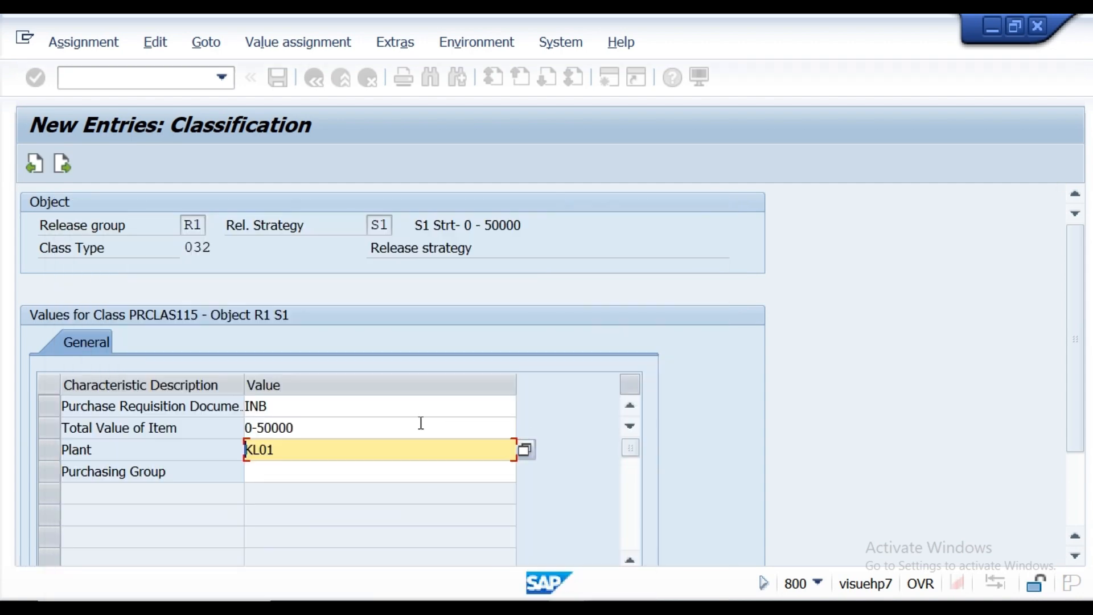
Step: Enter 001, 002, 003 and 004 as the allowed values of the Purchasing Group characteristic
left_click(262, 473)
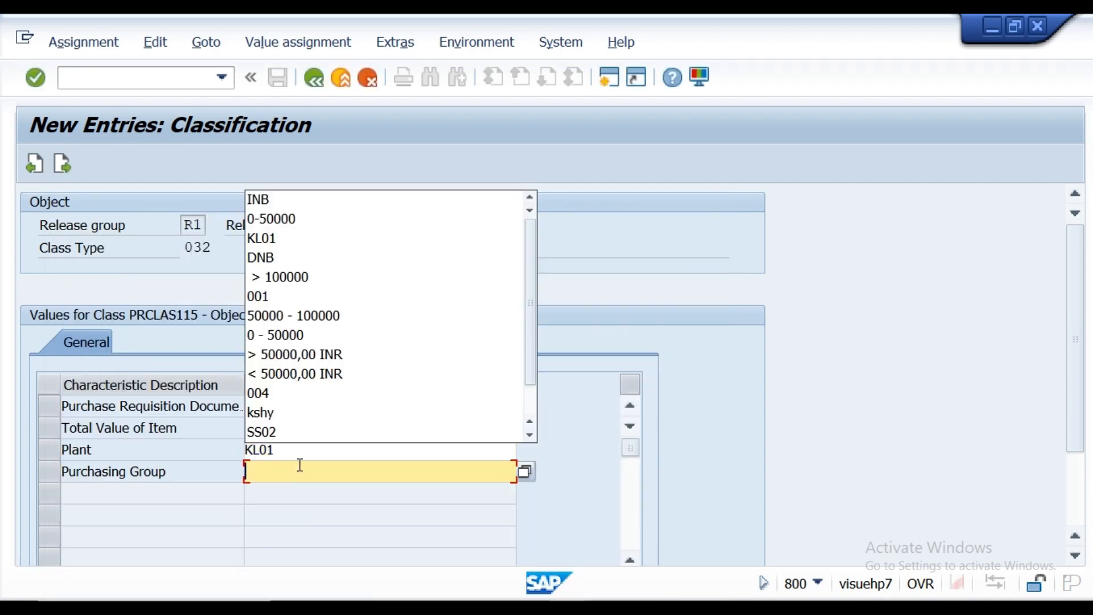
left_click(524, 473)
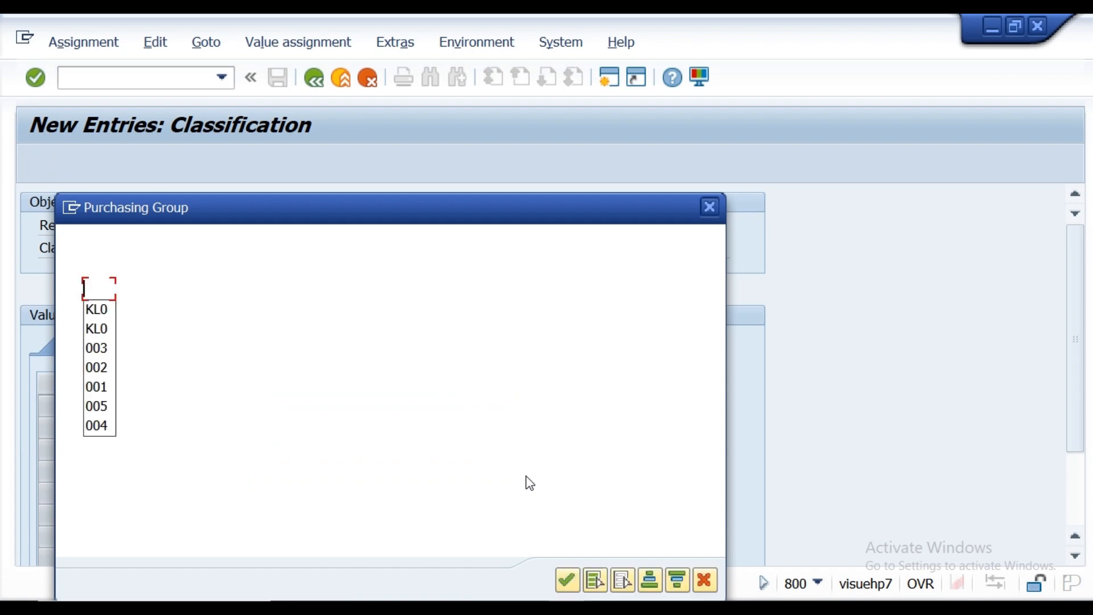
type("001")
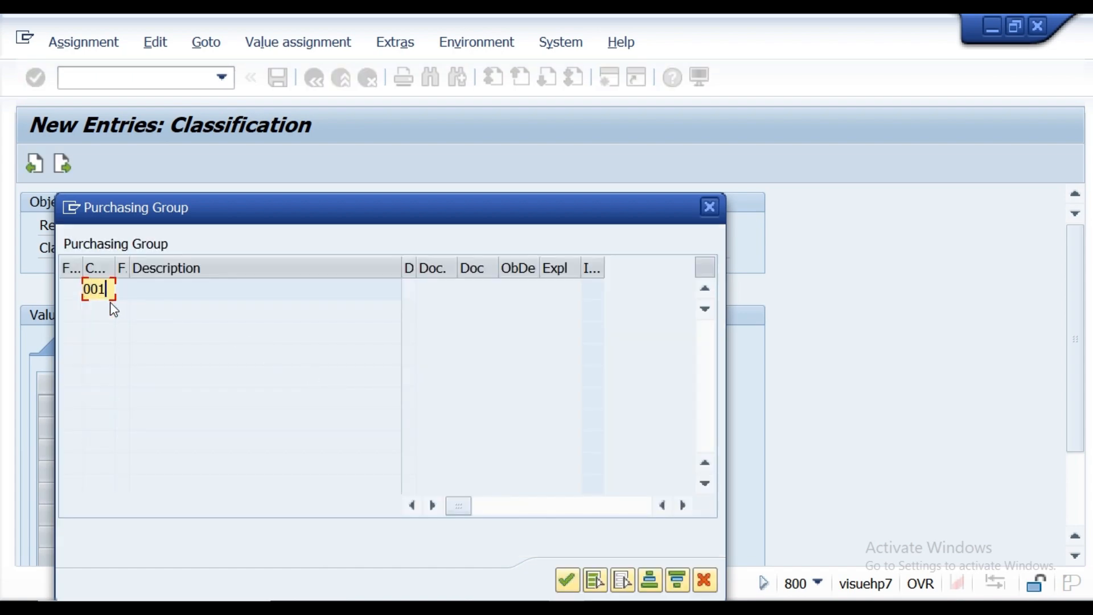
key("Return")
type("002")
key("Return")
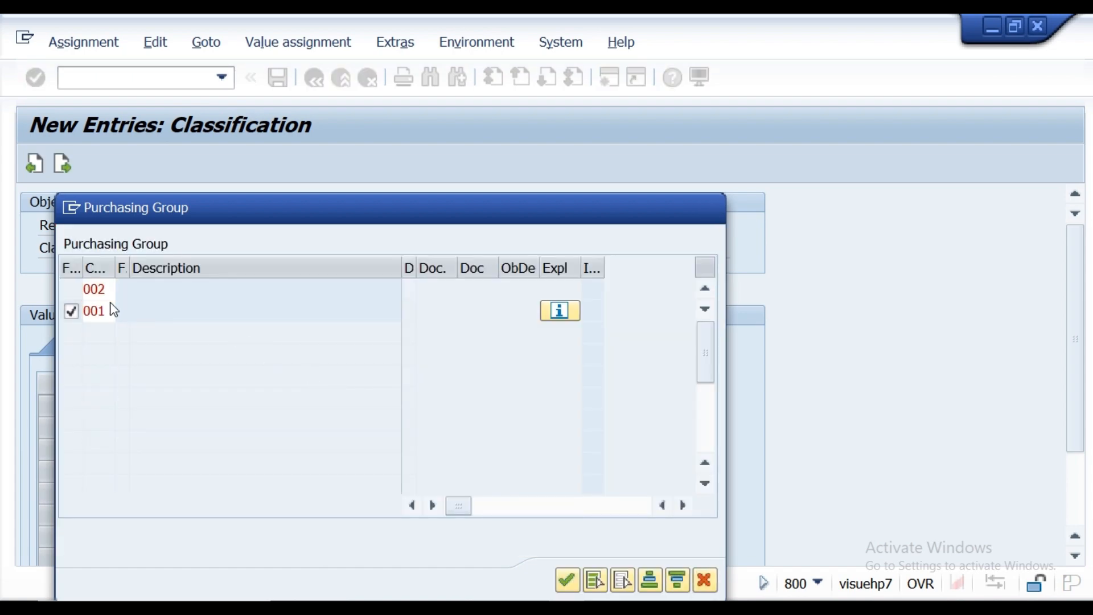
type("003")
key("Return")
type("00")
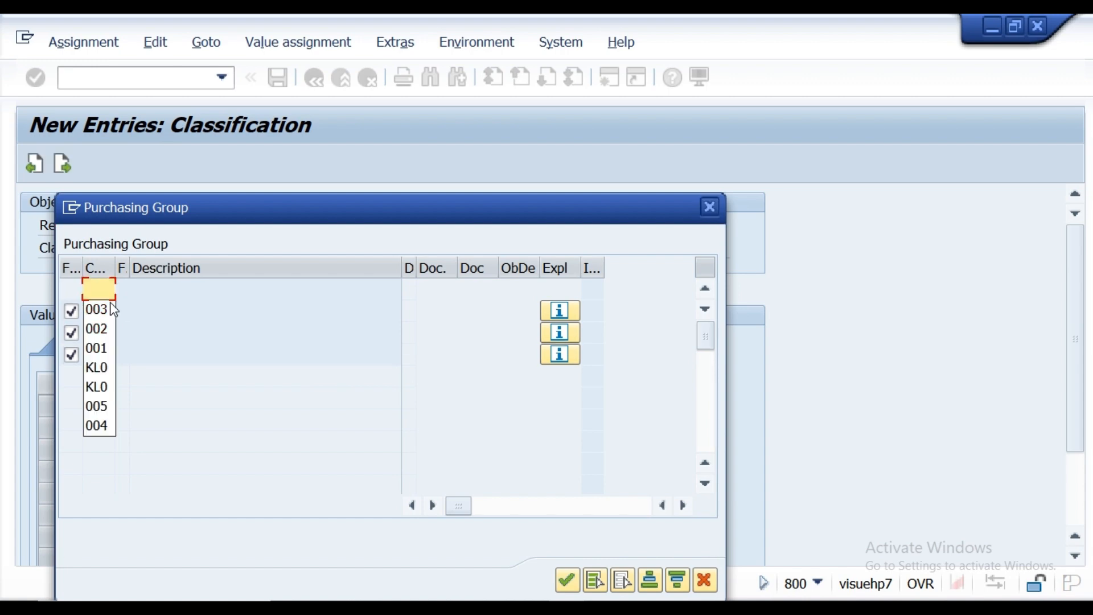
type("4")
key("Return")
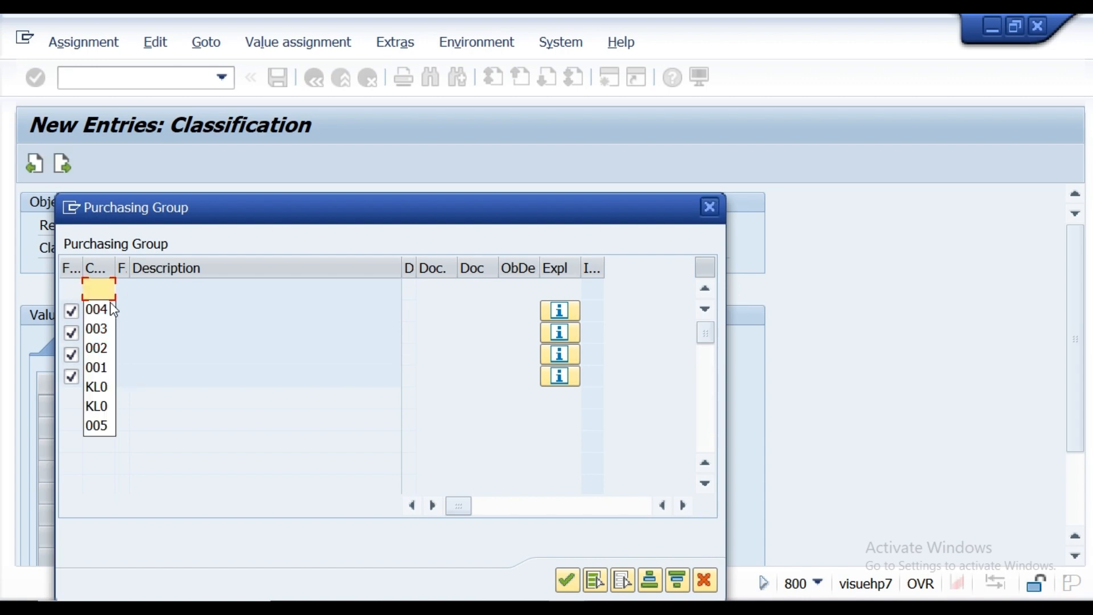
left_click(567, 580)
left_click(568, 580)
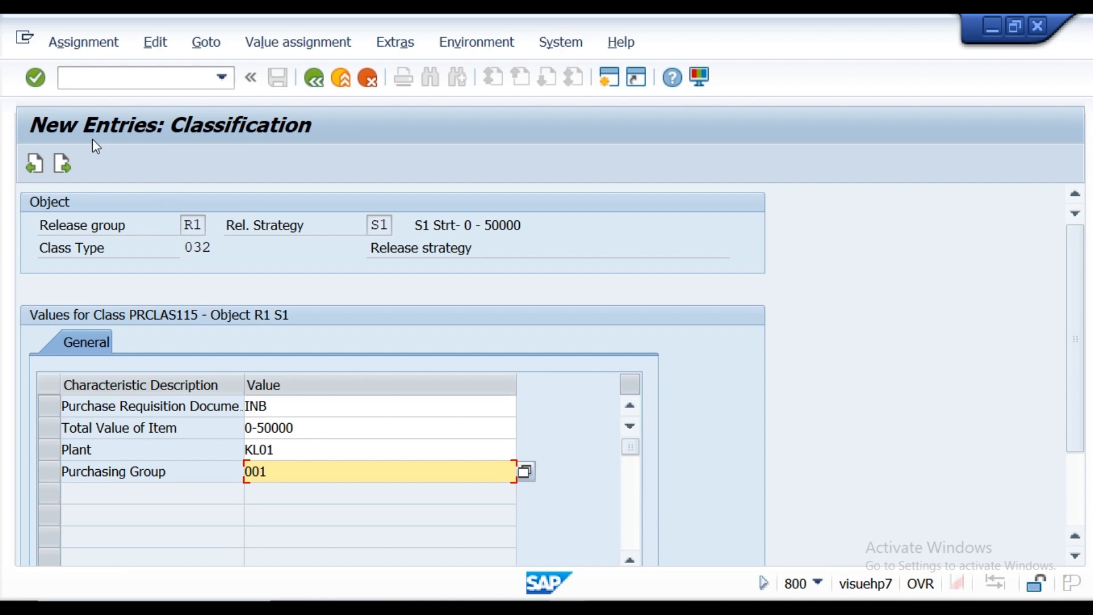
Step: Correct the Total Value of Item range to 0 - 50000, with spaces around the hyphen, and validate the classification values
left_click(35, 77)
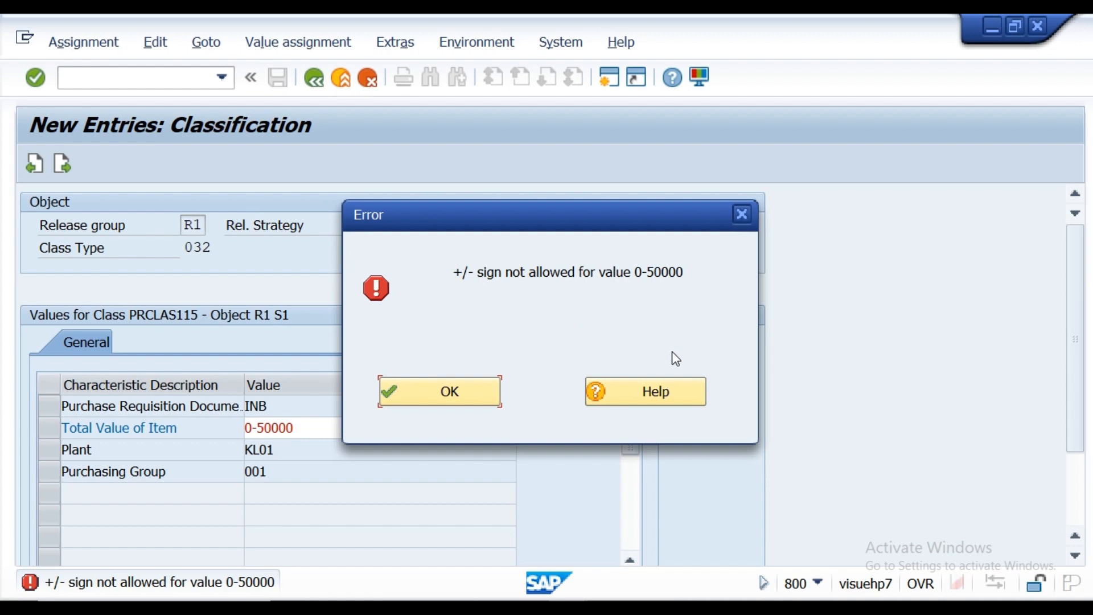
left_click(450, 387)
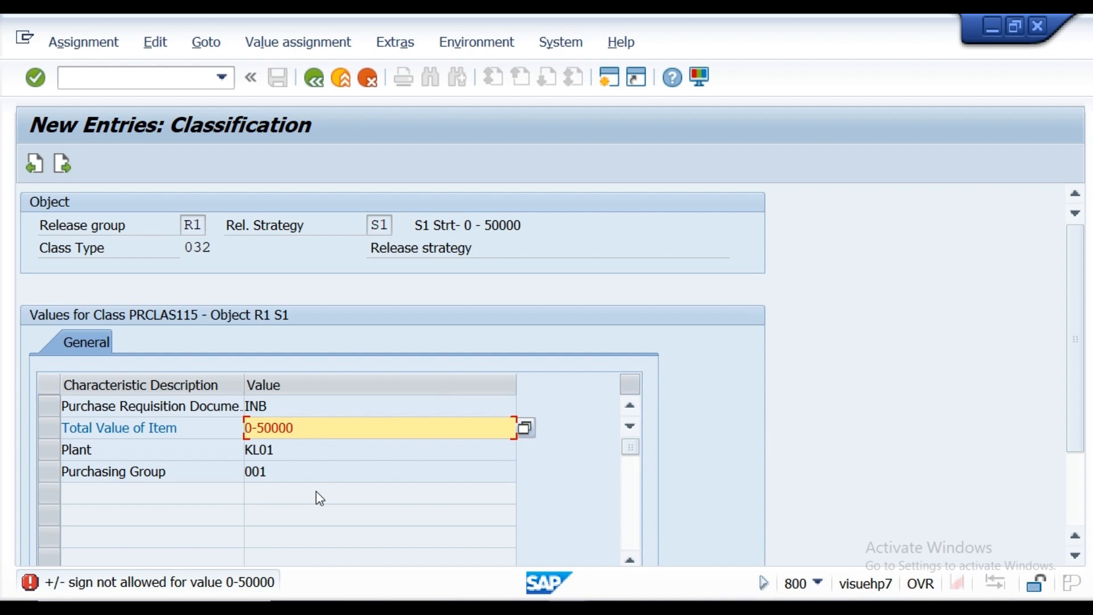
left_click(257, 432)
key("BackSpace")
type("- 5000")
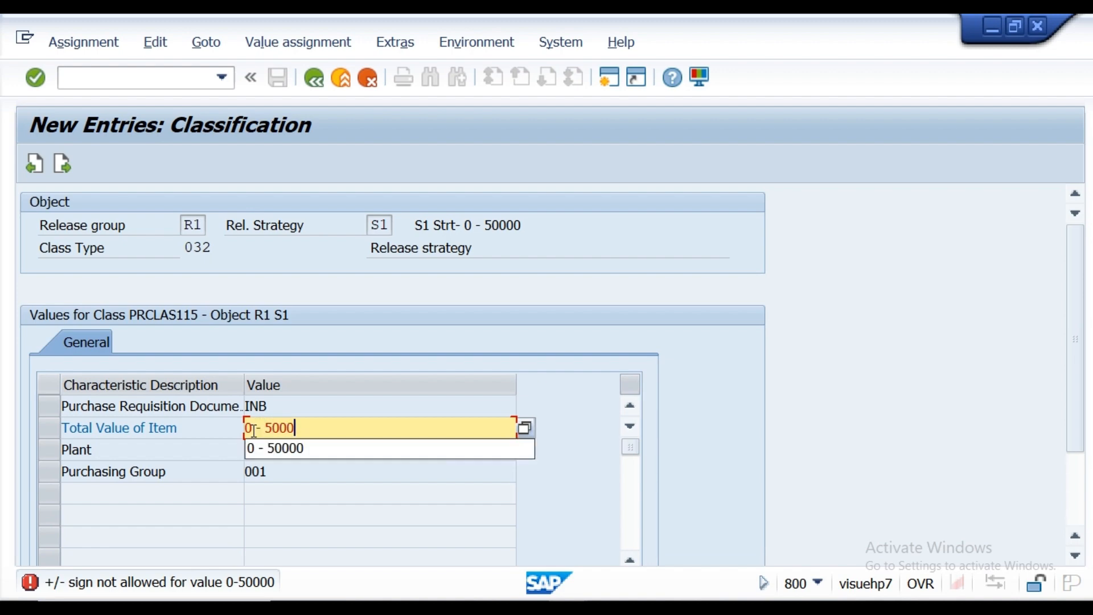
type("0")
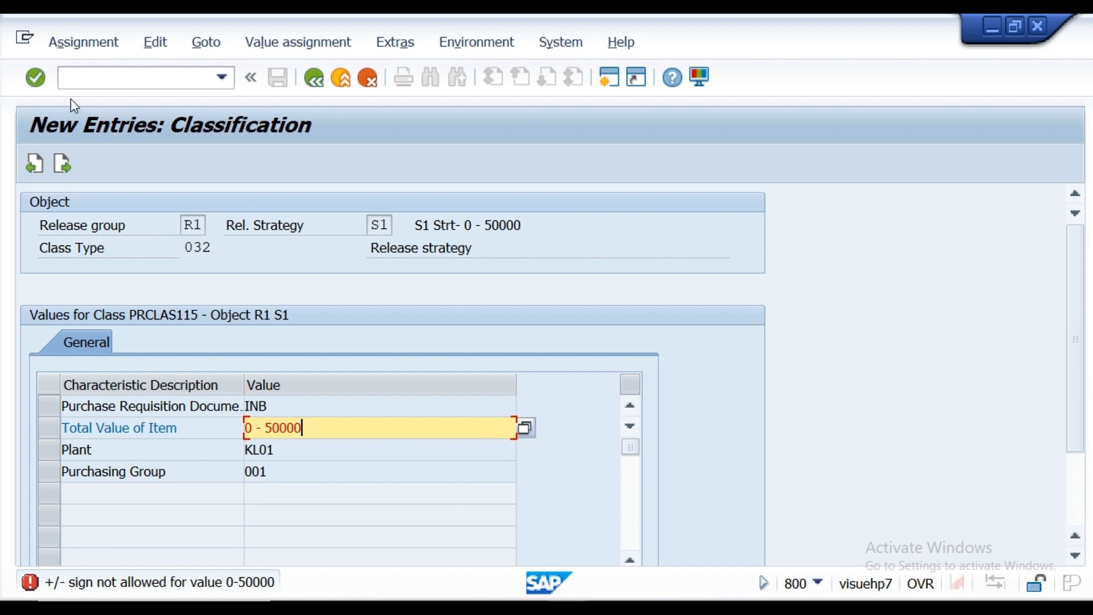
left_click(38, 80)
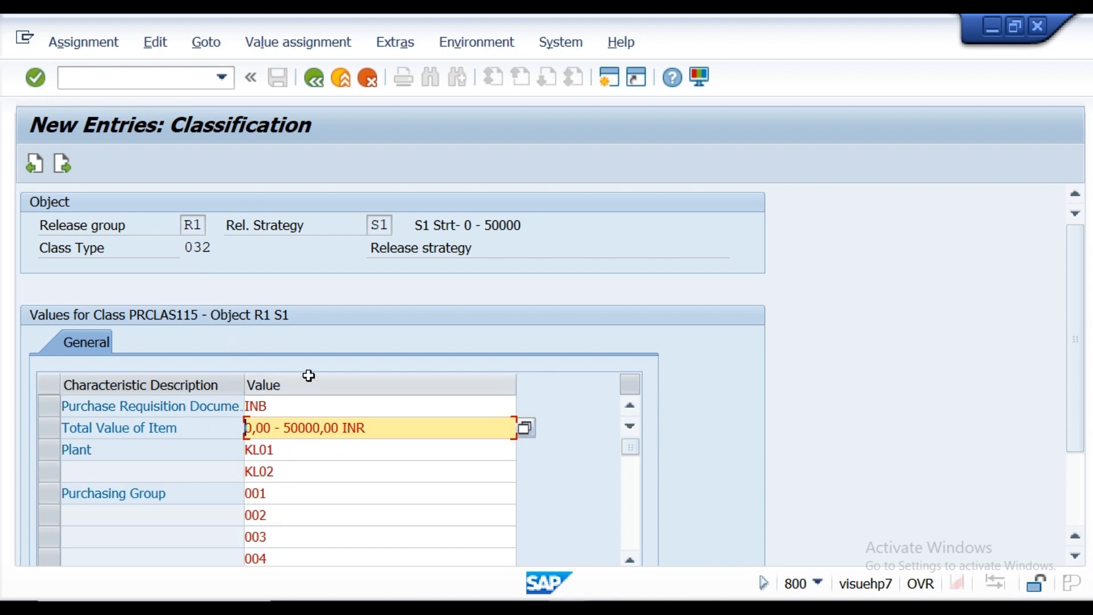
left_click(36, 80)
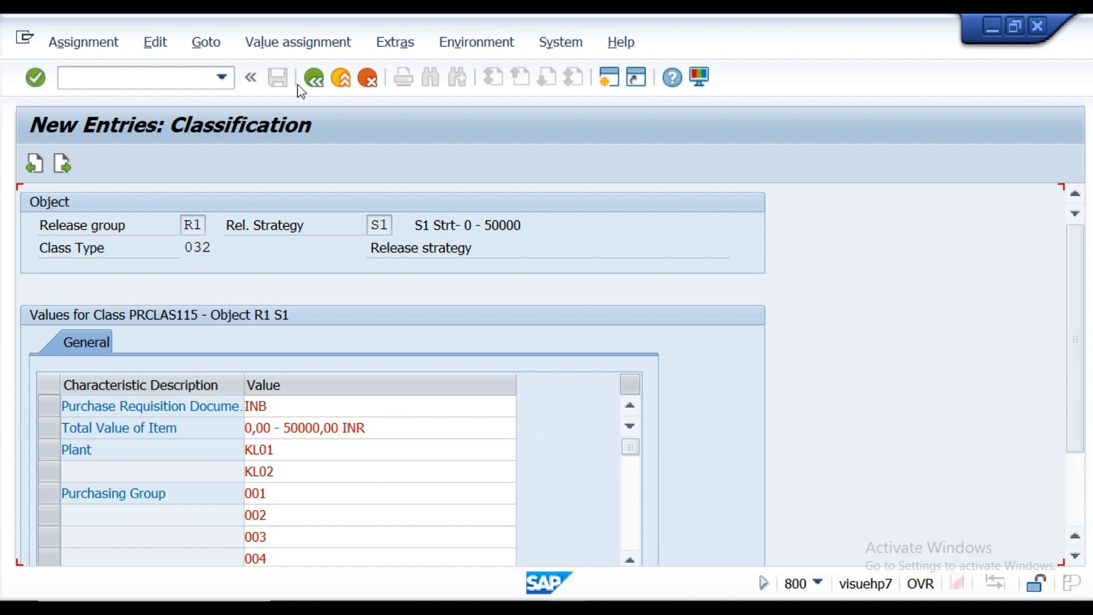
Step: Return to the strategy details, save release strategy S1, and recheck its classification values
left_click(317, 84)
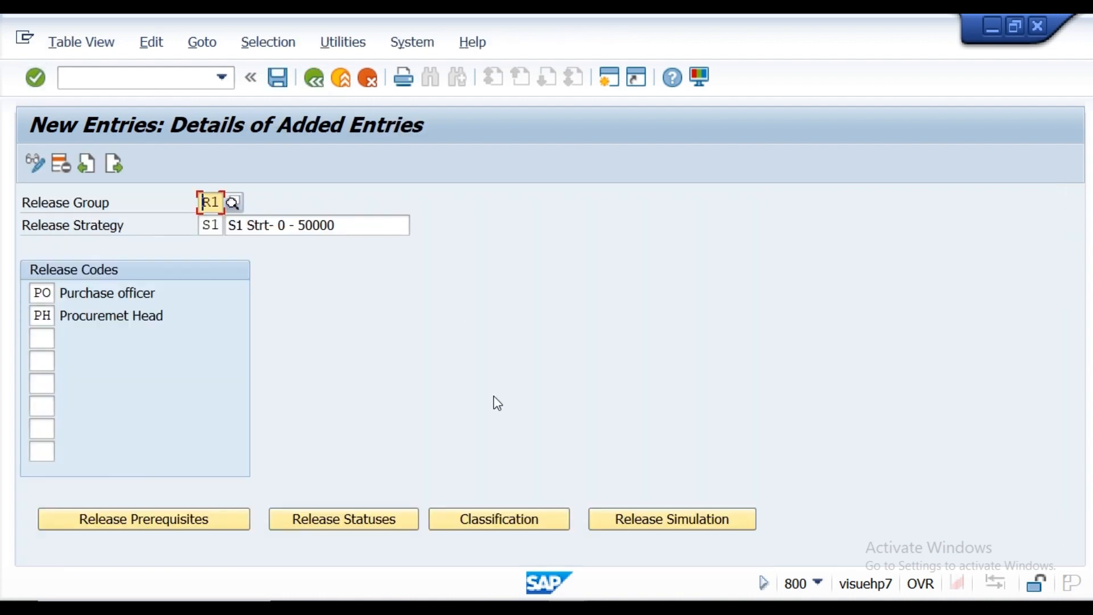
left_click(278, 81)
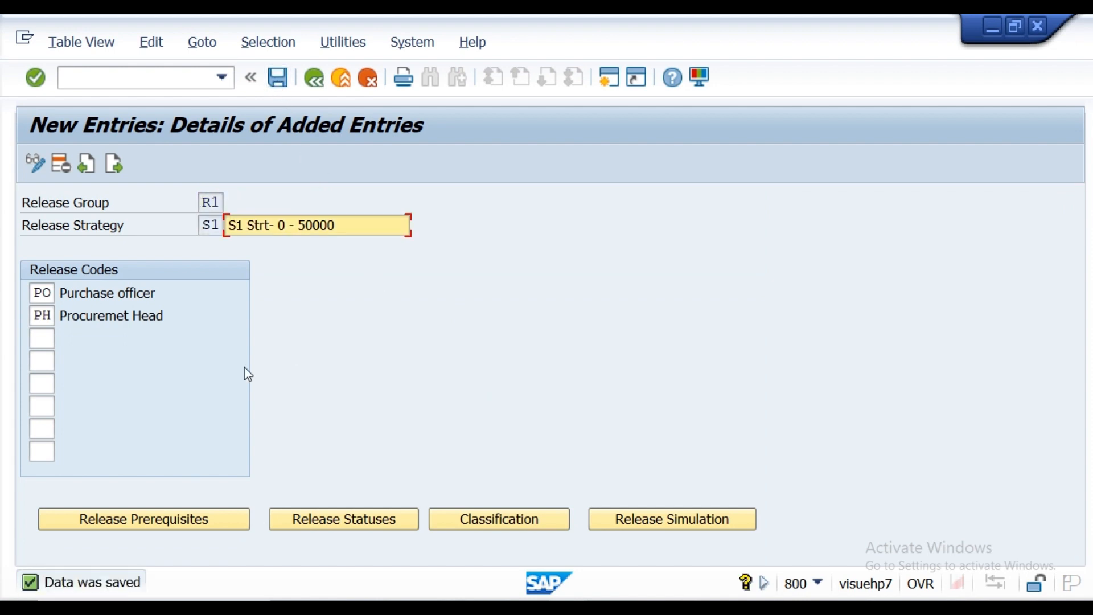
left_click(532, 523)
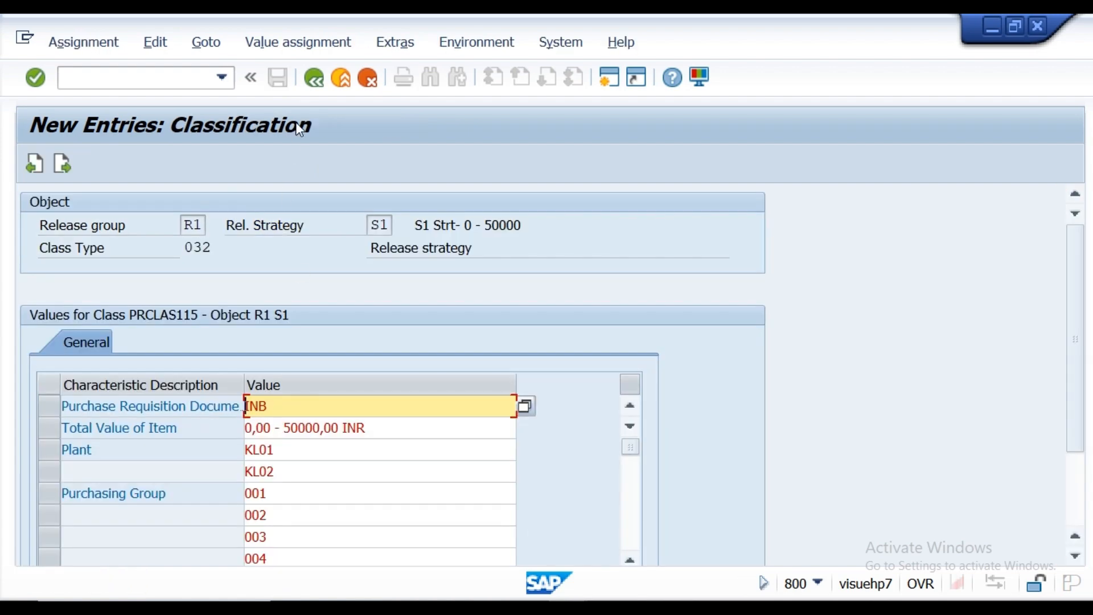
left_click(313, 76)
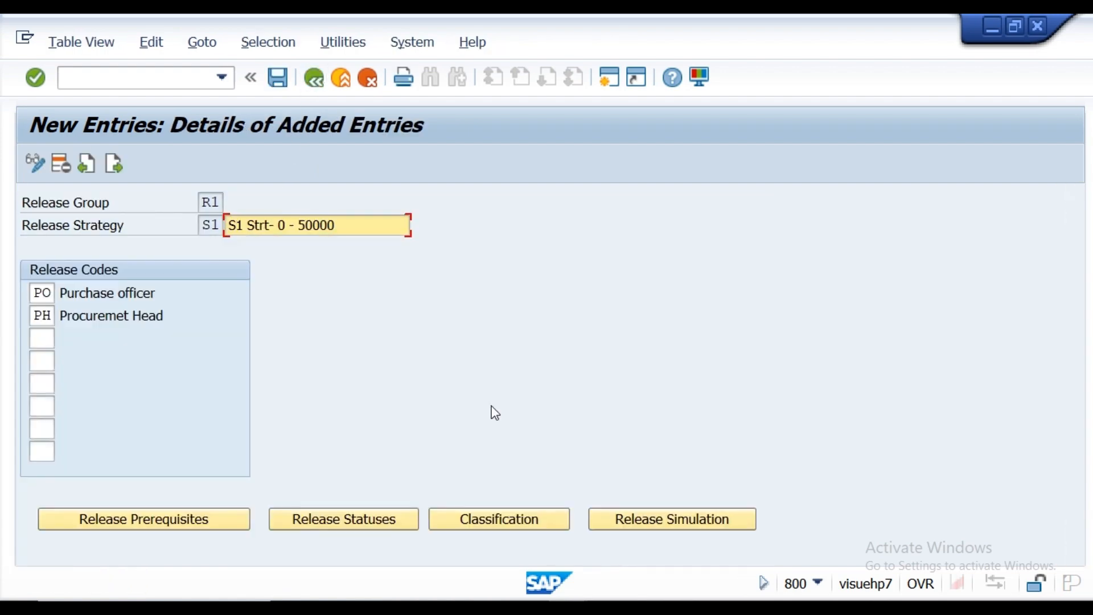
Step: Simulate the release of strategy S1 with code PO and then PH, close the simulation, and save the strategy again
left_click(629, 524)
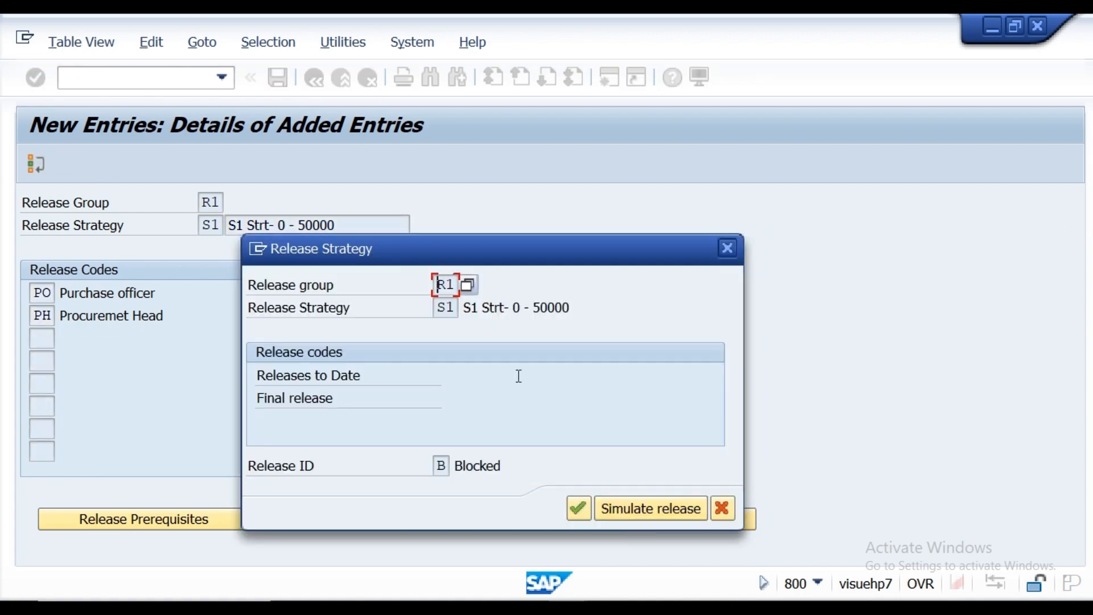
left_click(627, 515)
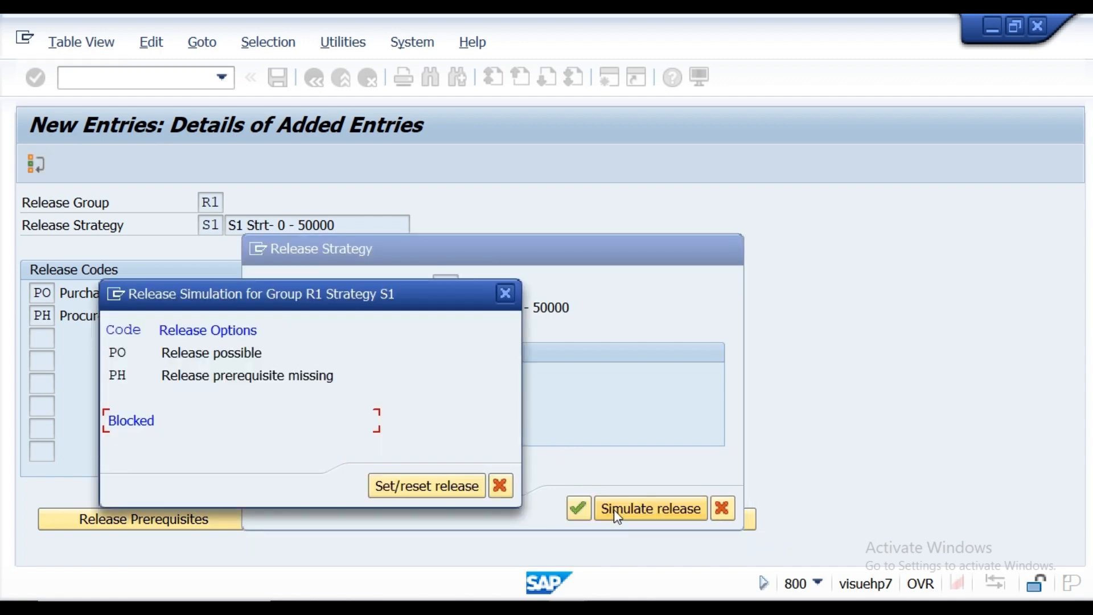
double_click(190, 354)
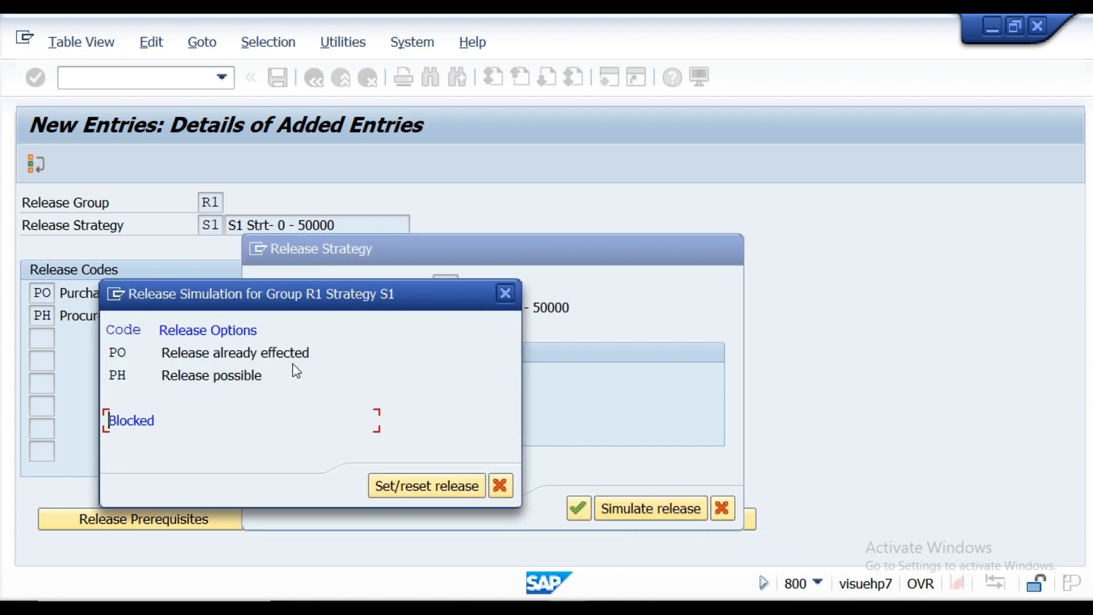
double_click(233, 378)
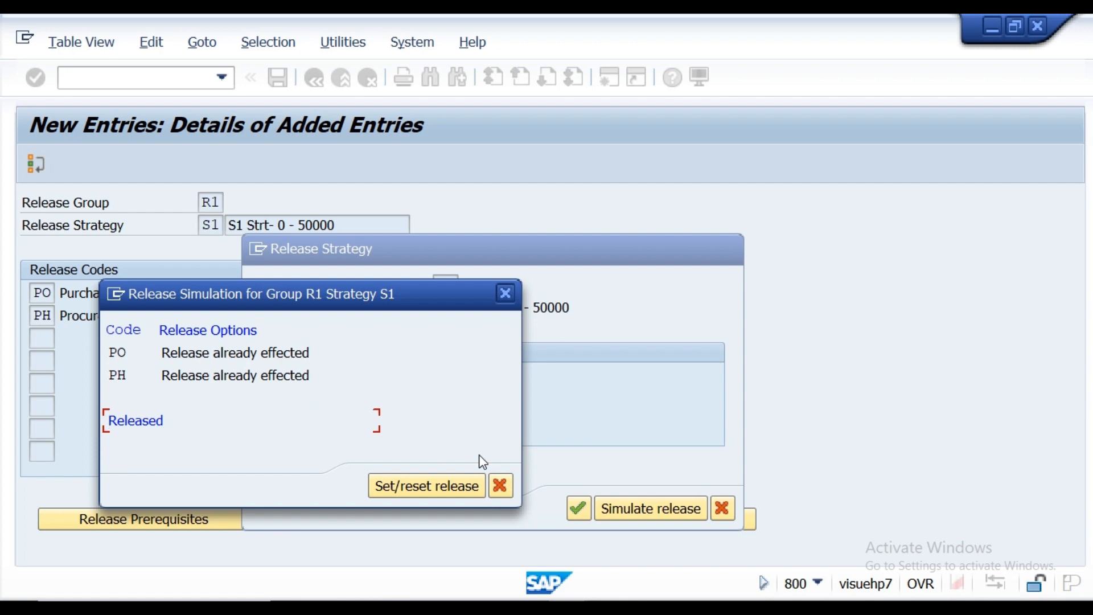
left_click(499, 489)
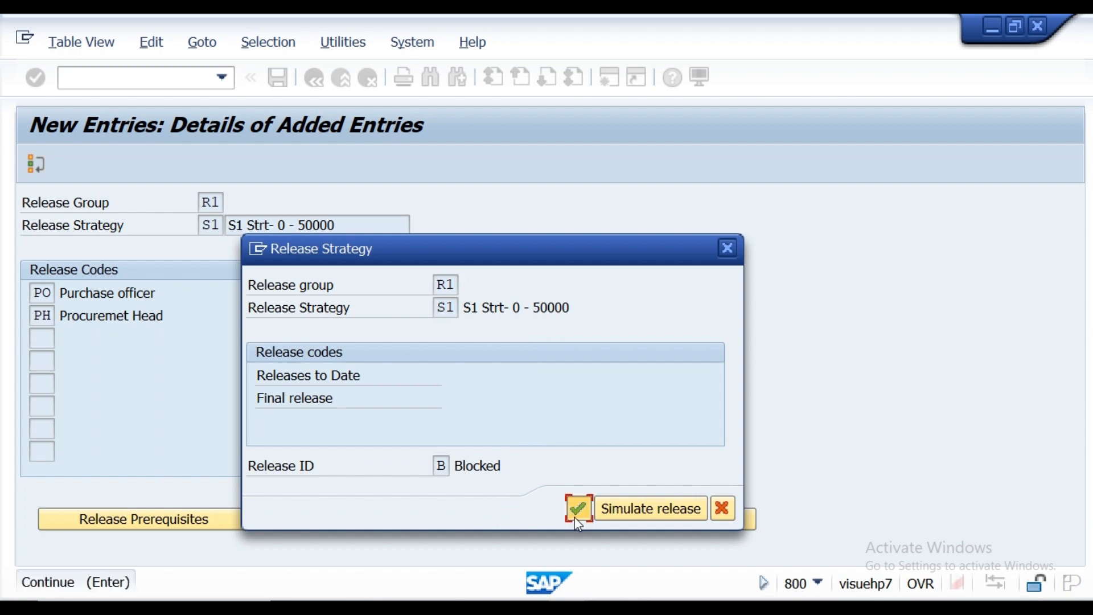
left_click(577, 507)
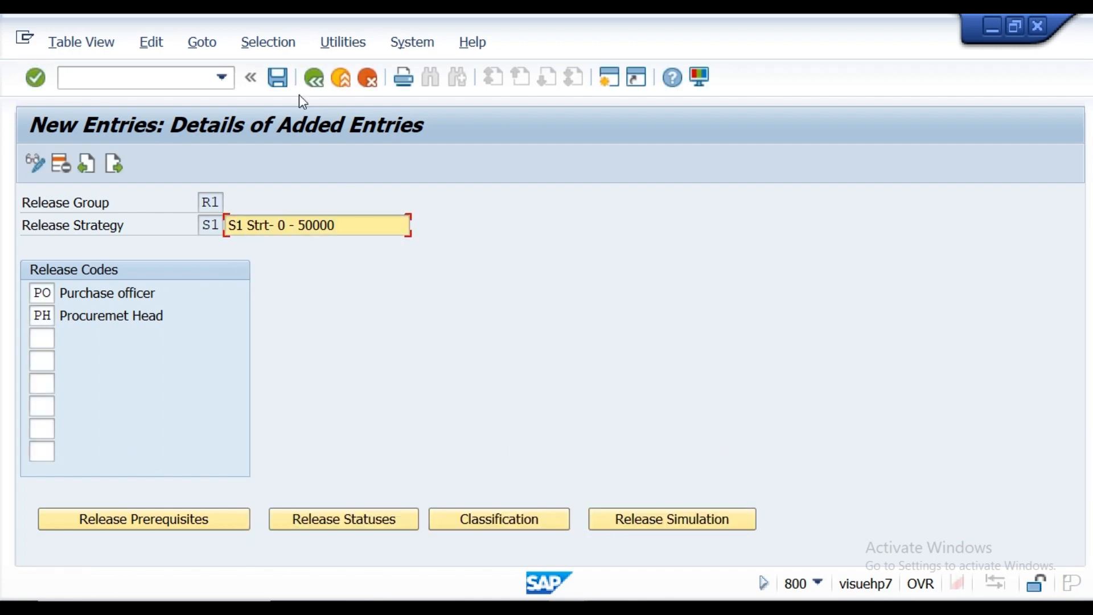
left_click(283, 79)
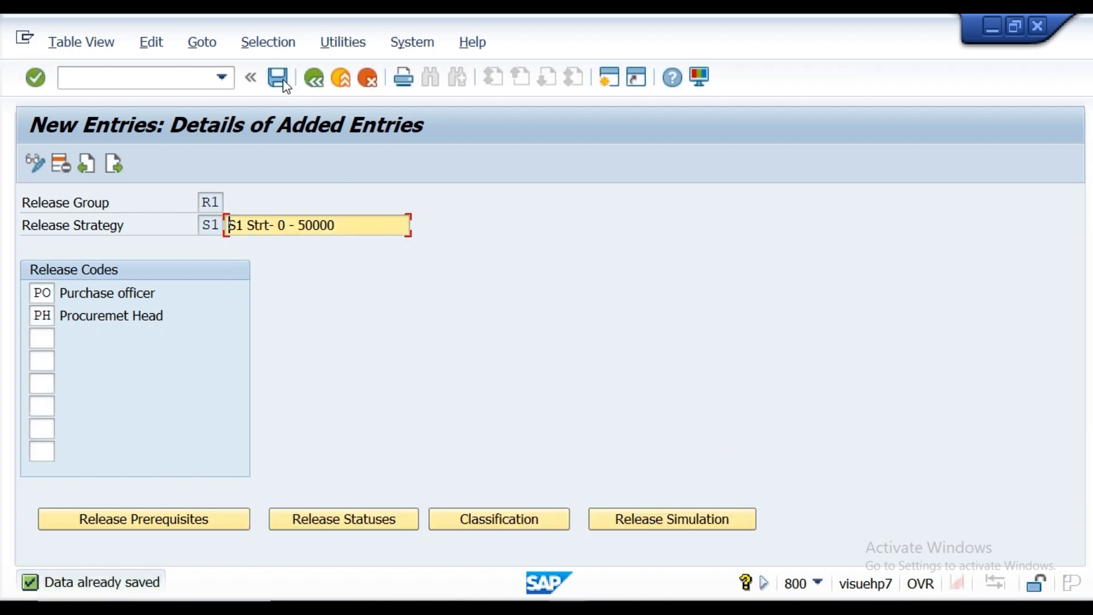
Step: Start a new release strategy entry with release group R1 and strategy code S2
left_click(314, 80)
left_click(314, 81)
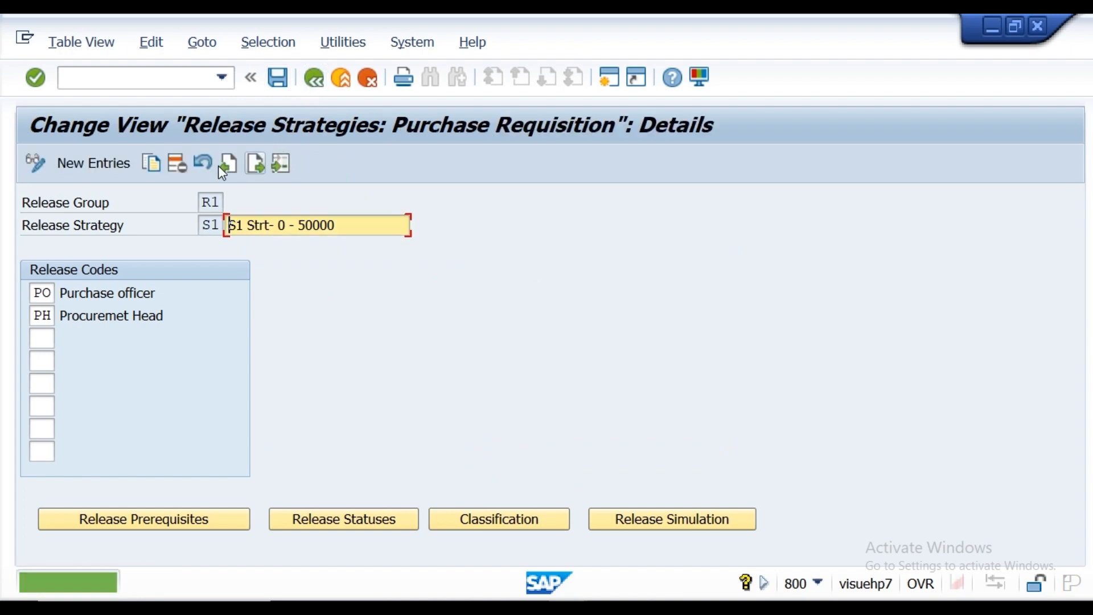
left_click(312, 86)
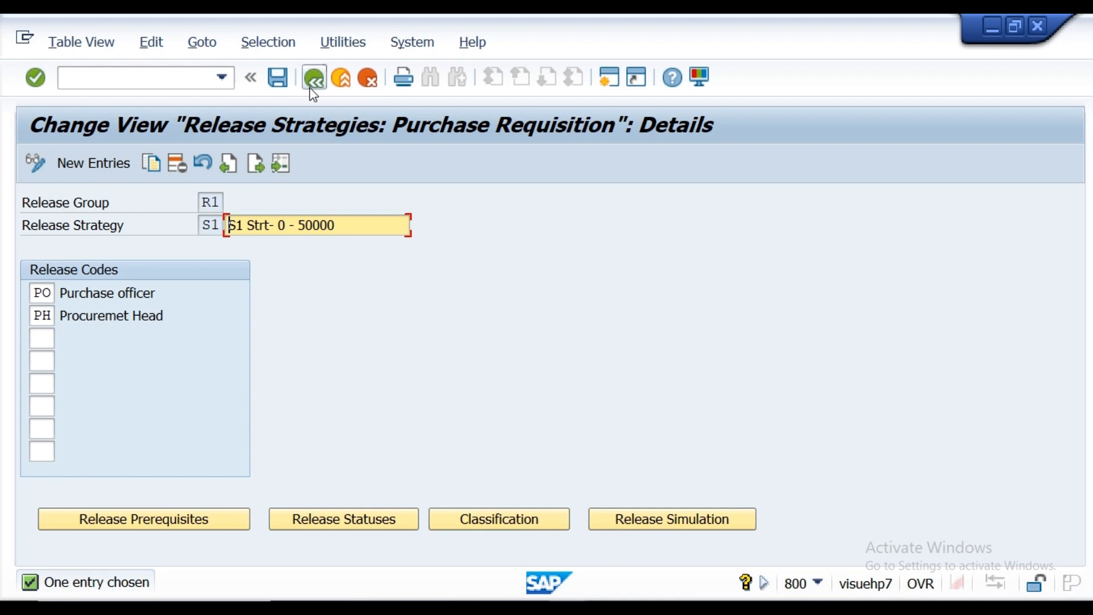
left_click(113, 165)
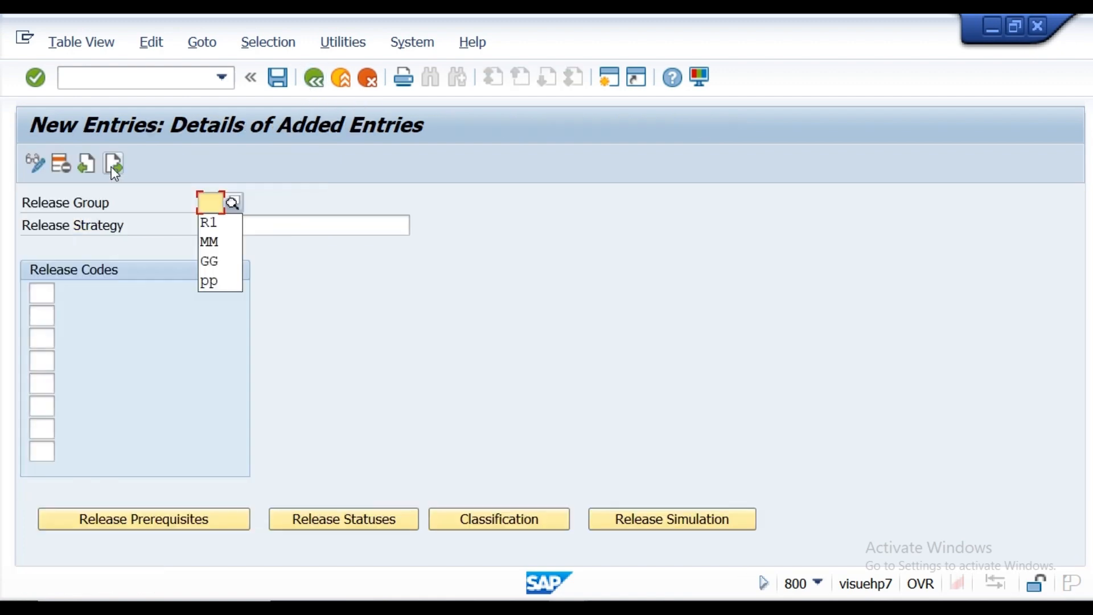
left_click(208, 222)
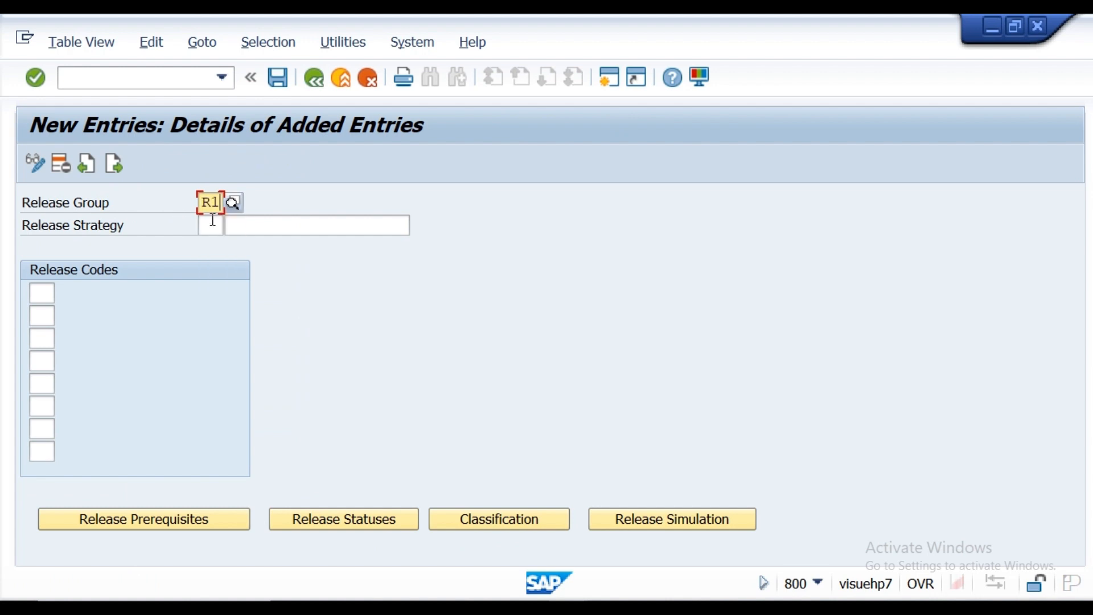
left_click(209, 225)
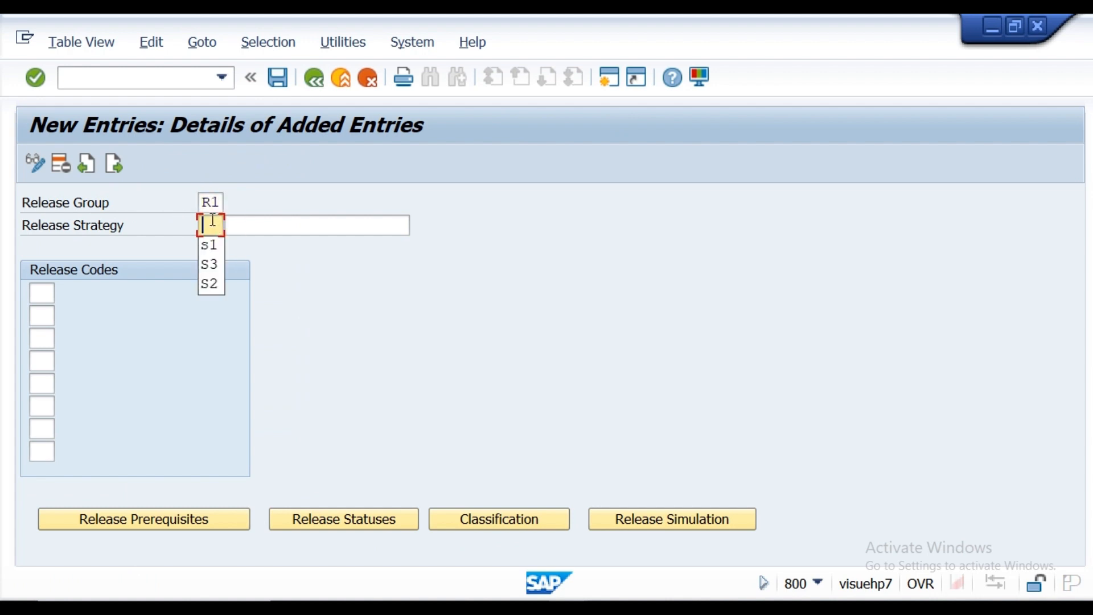
left_click(212, 284)
Step: Enter the description "S2Strt- 50000-1L" for release strategy S2, adapting the earlier S1 description
left_click(260, 229)
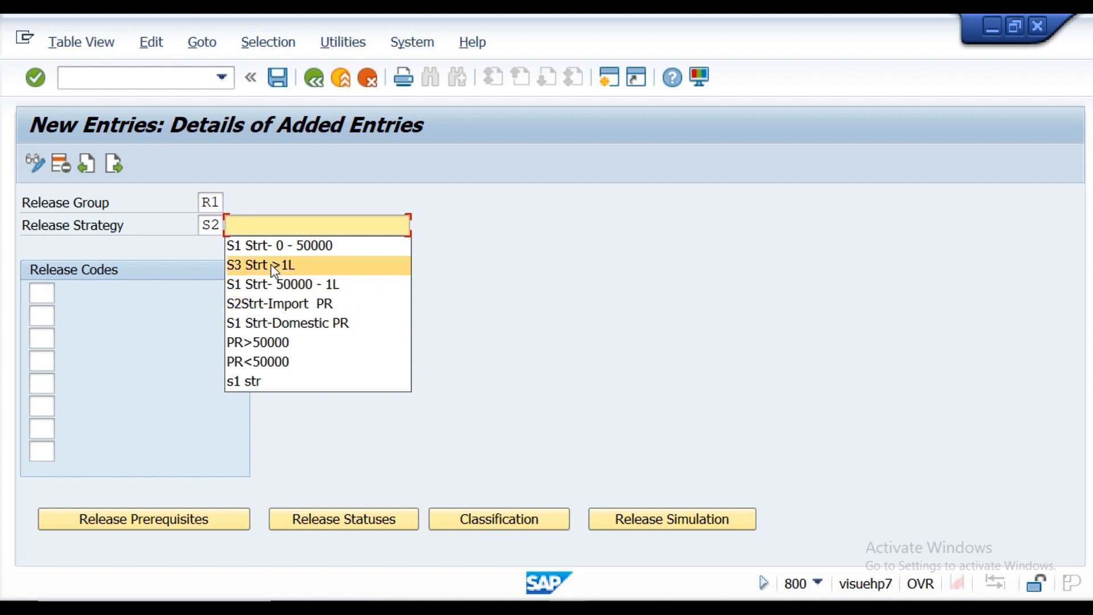
left_click(274, 243)
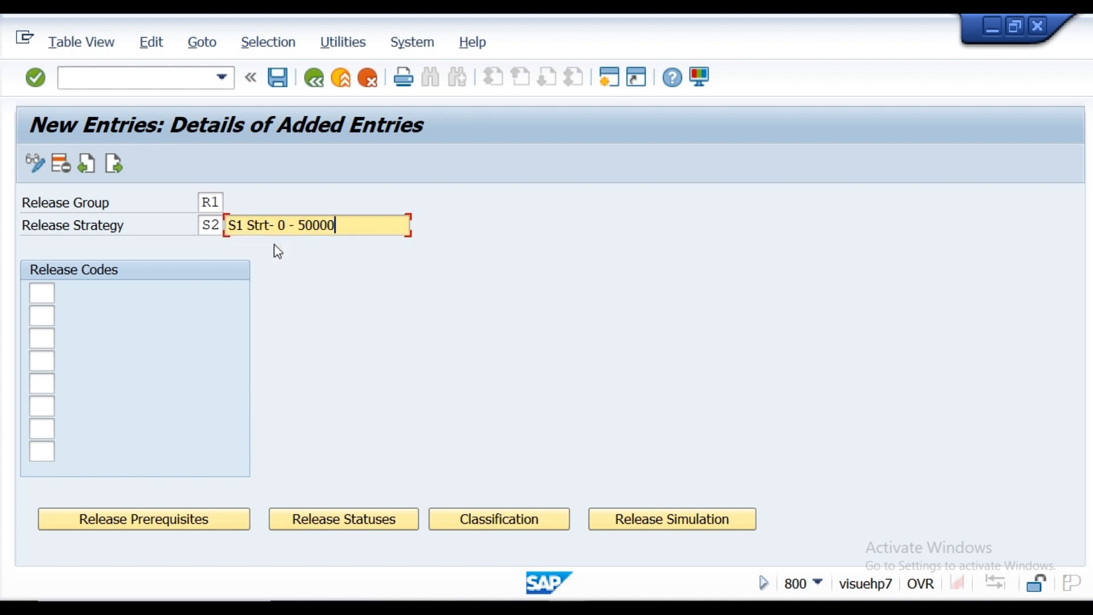
left_click(247, 225)
key("BackSpace")
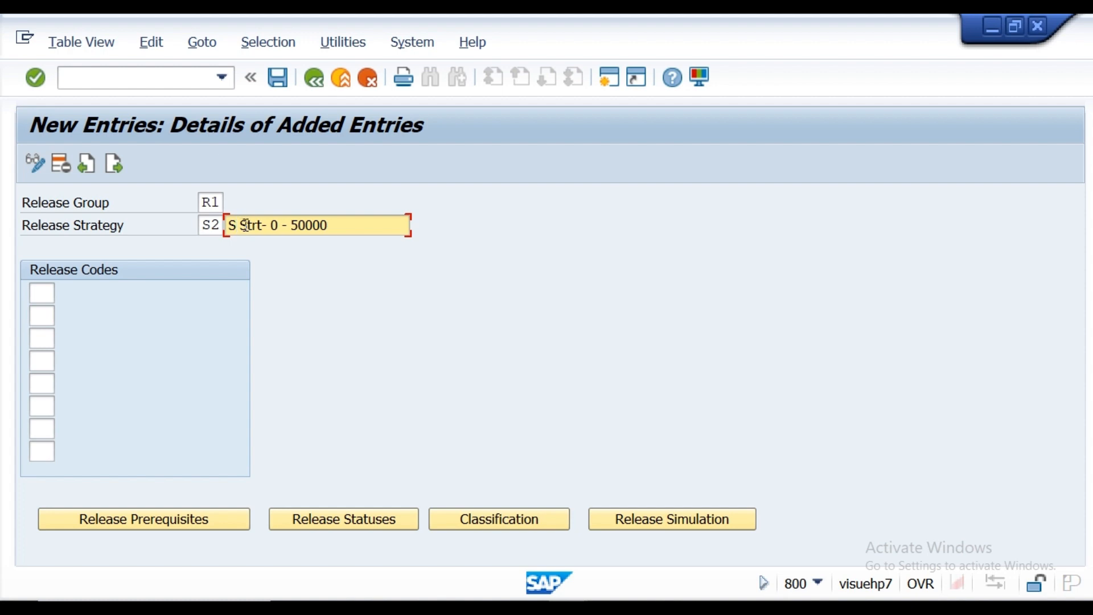
type("2")
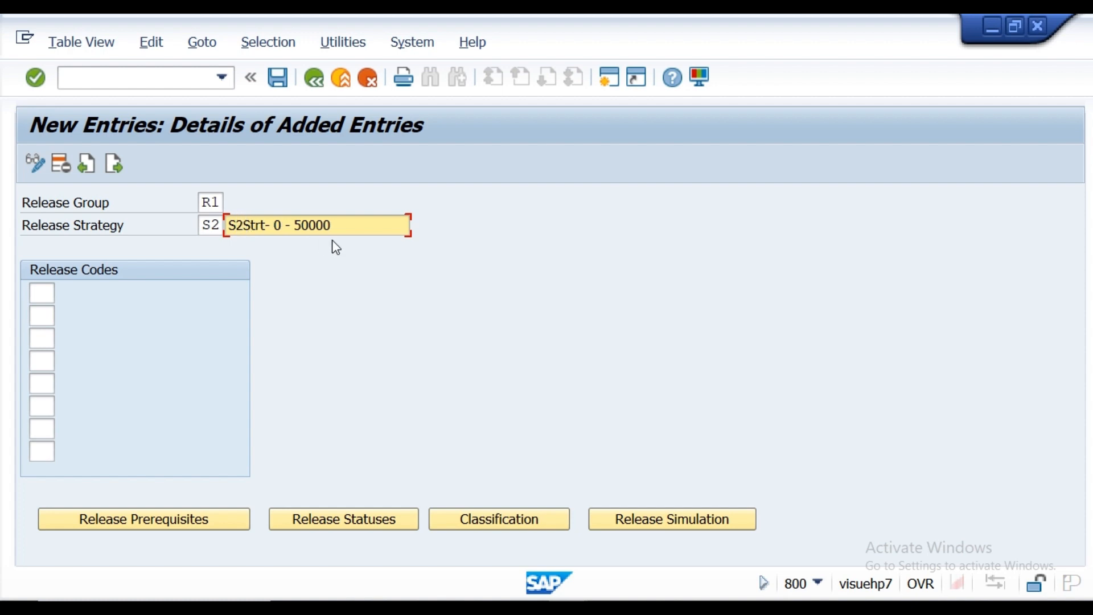
key("BackSpace")
key("BackSpace")
key("BackSpace")
key("BackSpace")
key("BackSpace")
key("BackSpace")
key("BackSpace")
key("BackSpace")
key("BackSpace")
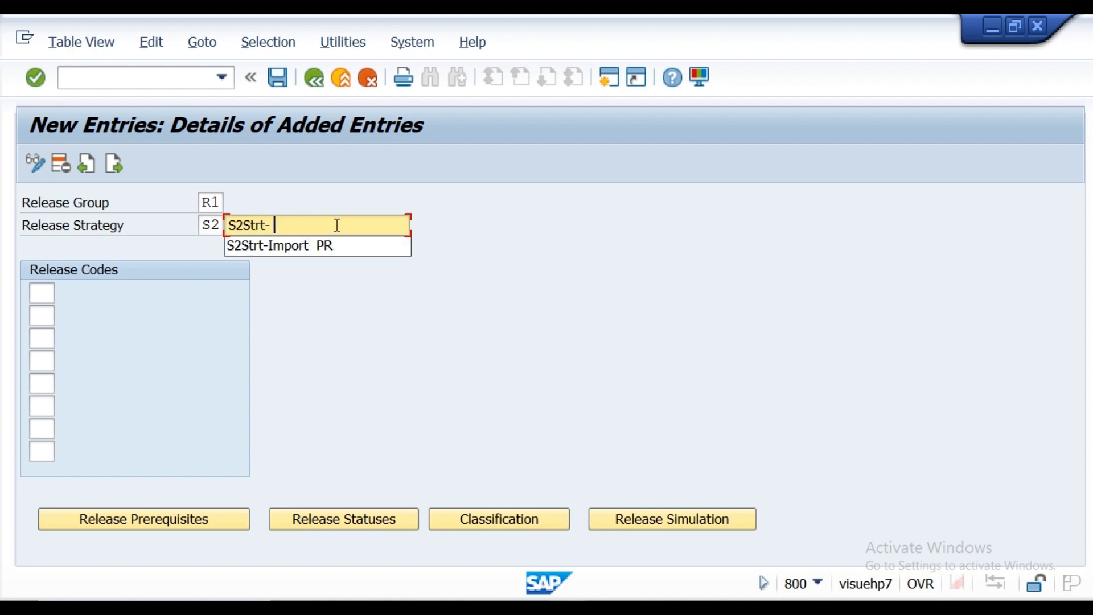
type("50000")
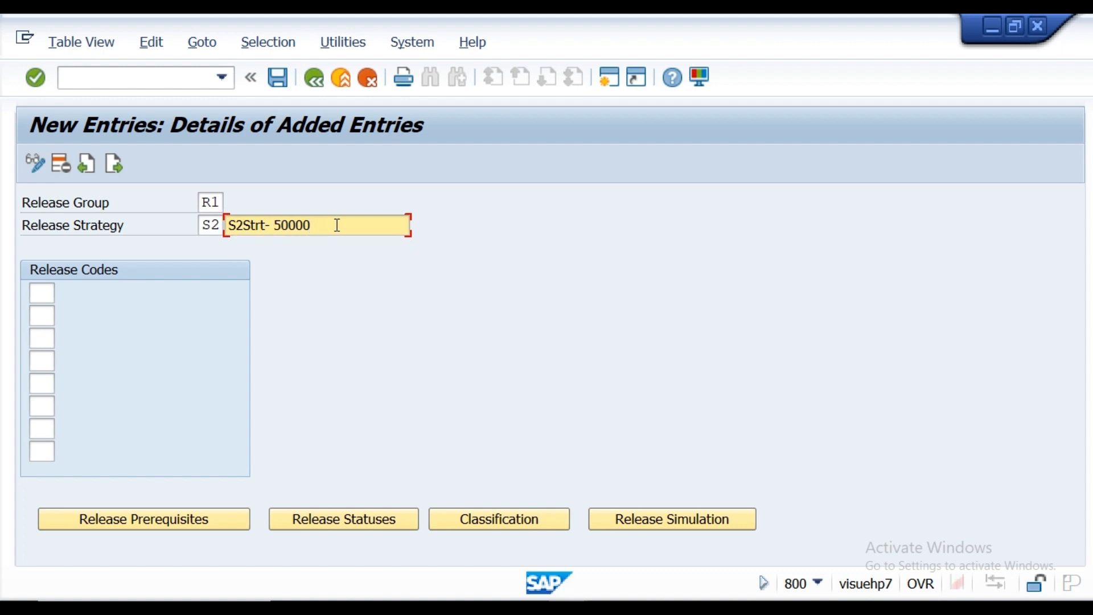
type("-1L")
Step: Consult the PR Release value notes in Notepad for the approvers required for the 50000 - 100000 range, and return to the S2 entry
left_click(43, 294)
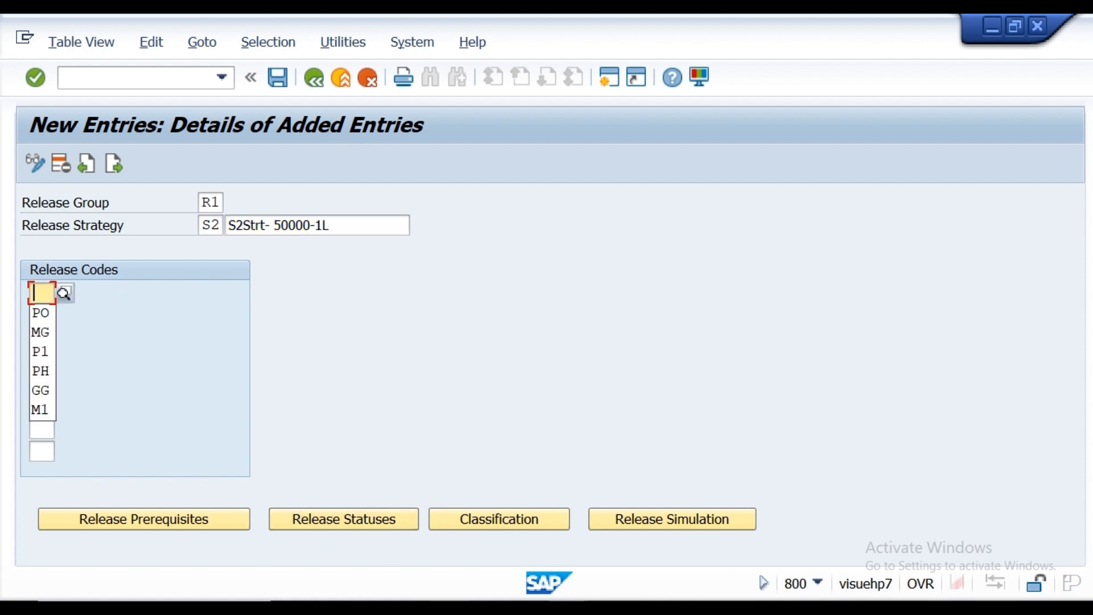
left_click(203, 457)
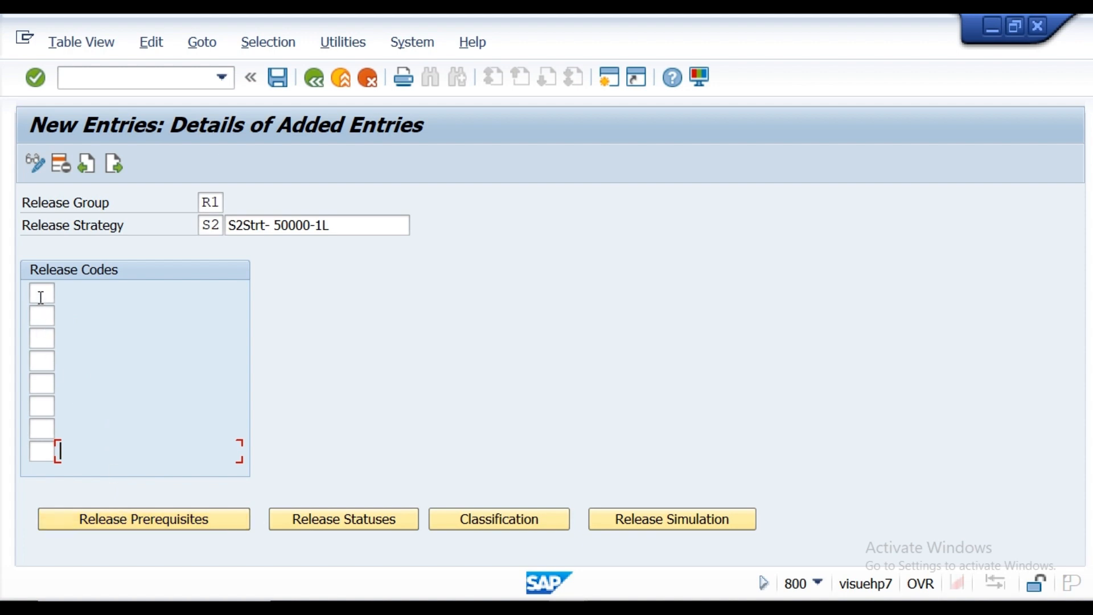
left_click(152, 339)
mouse_move(410, 608)
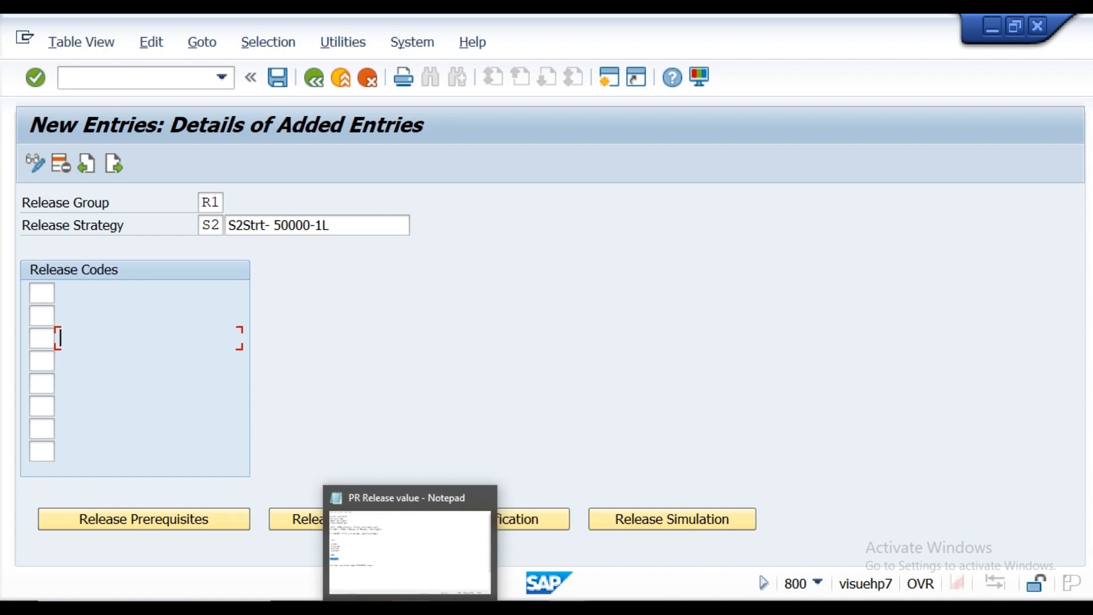
left_click(416, 575)
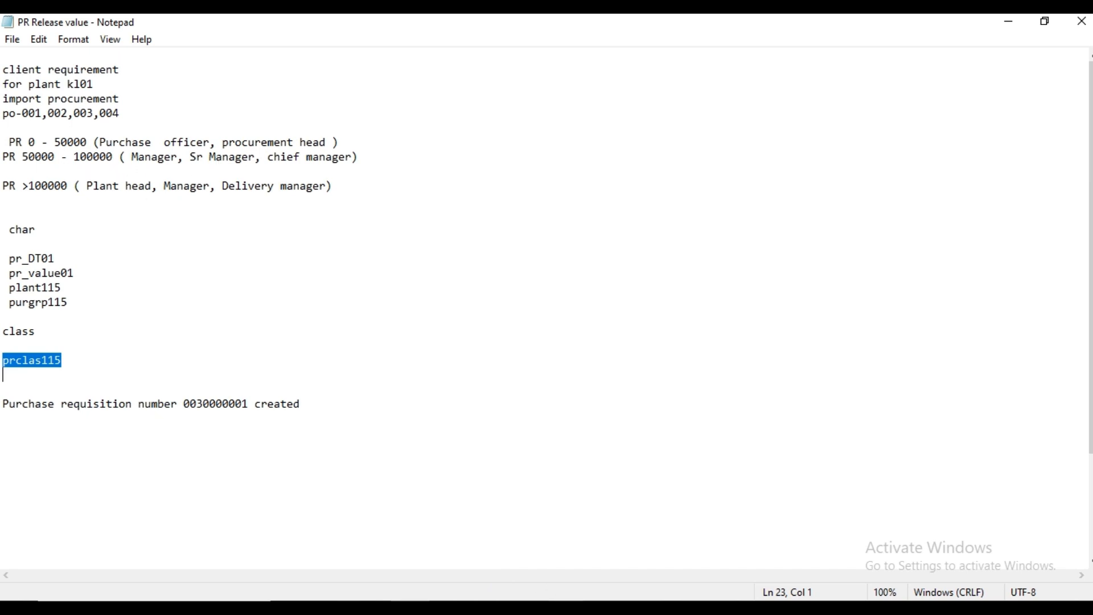
mouse_move(568, 611)
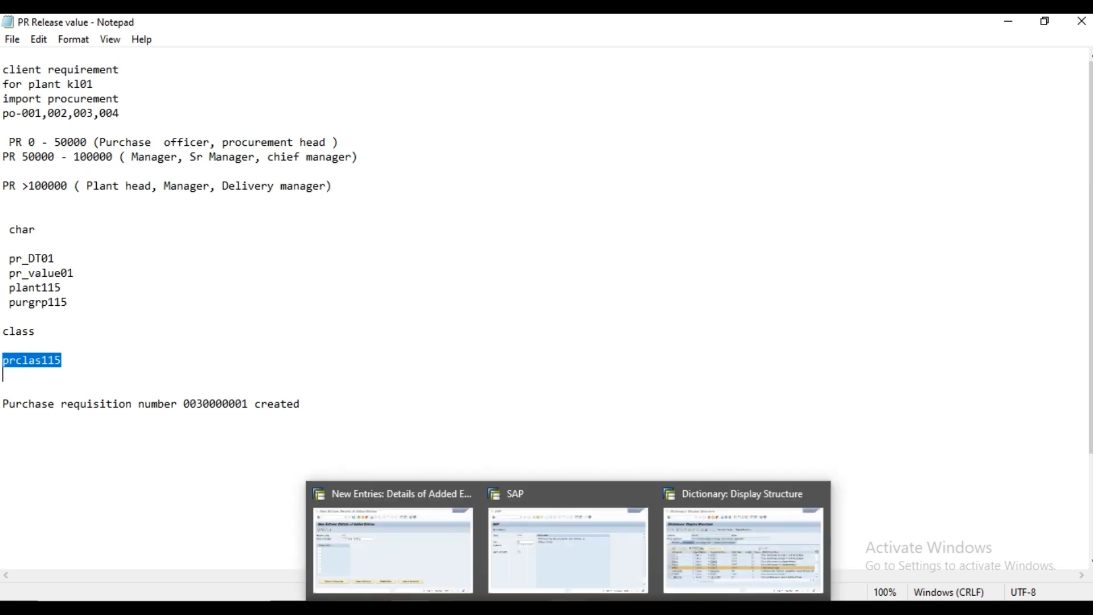
left_click(442, 538)
left_click(42, 292)
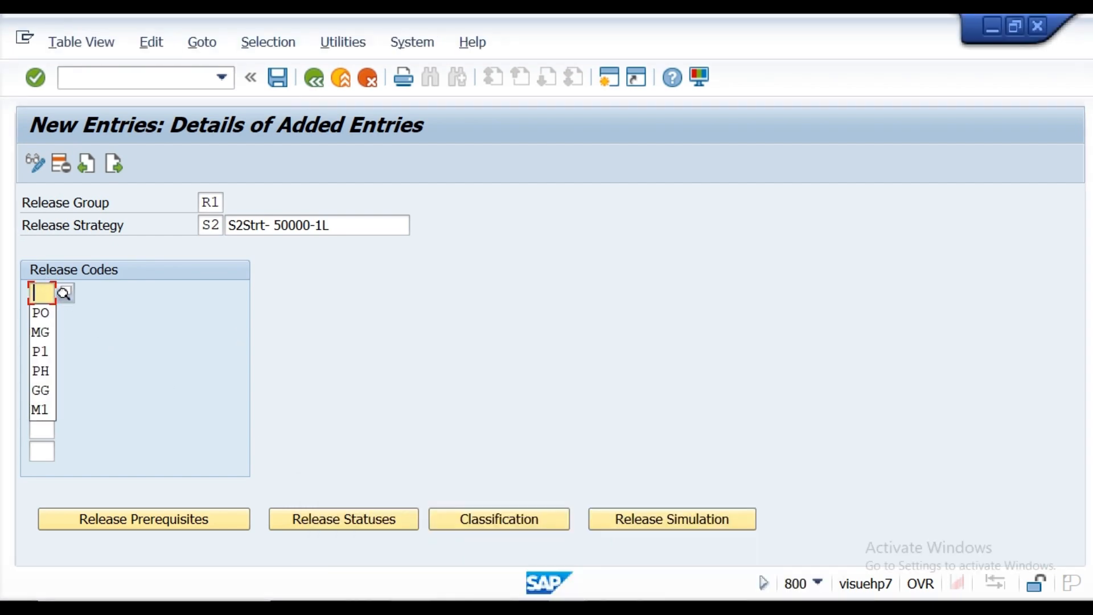
left_click(409, 609)
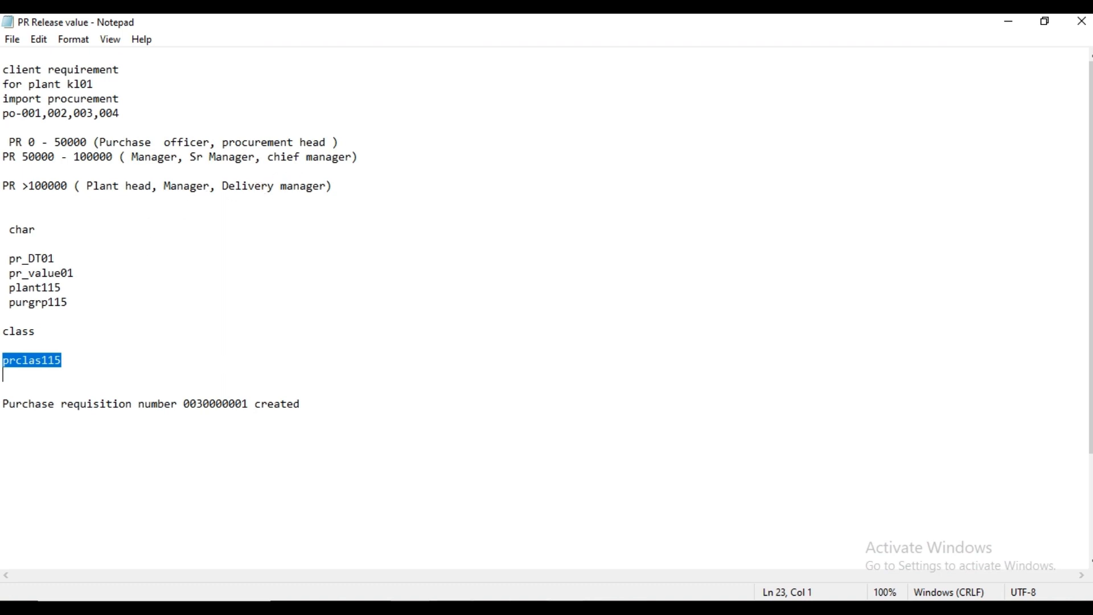
mouse_move(410, 609)
left_click(410, 555)
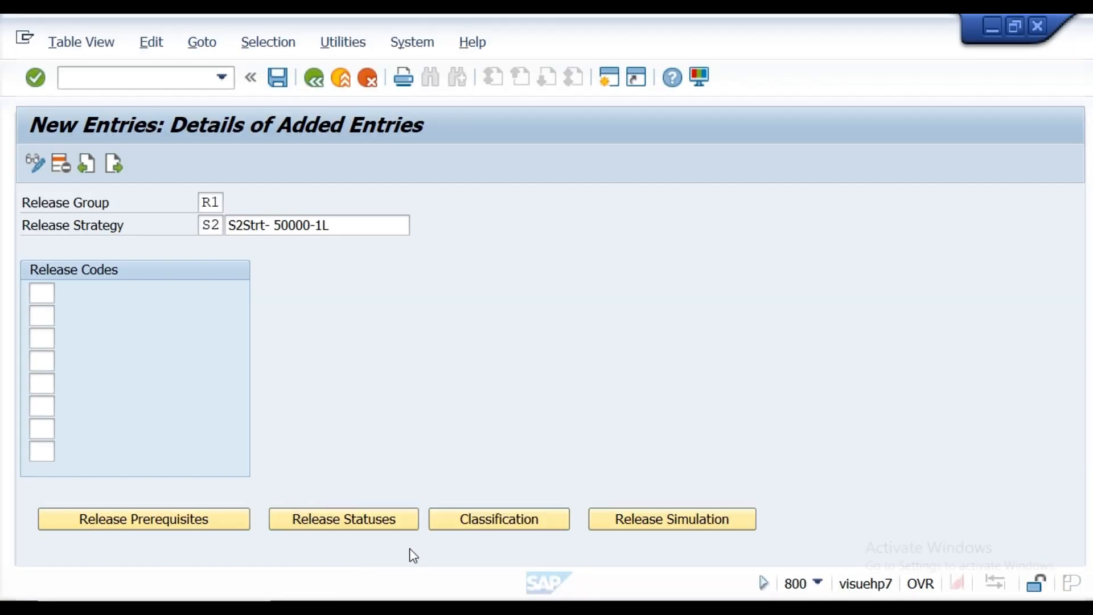
Step: Assign release codes MG, SM and CM, in that order, to strategy S2 and validate the entries
left_click(63, 291)
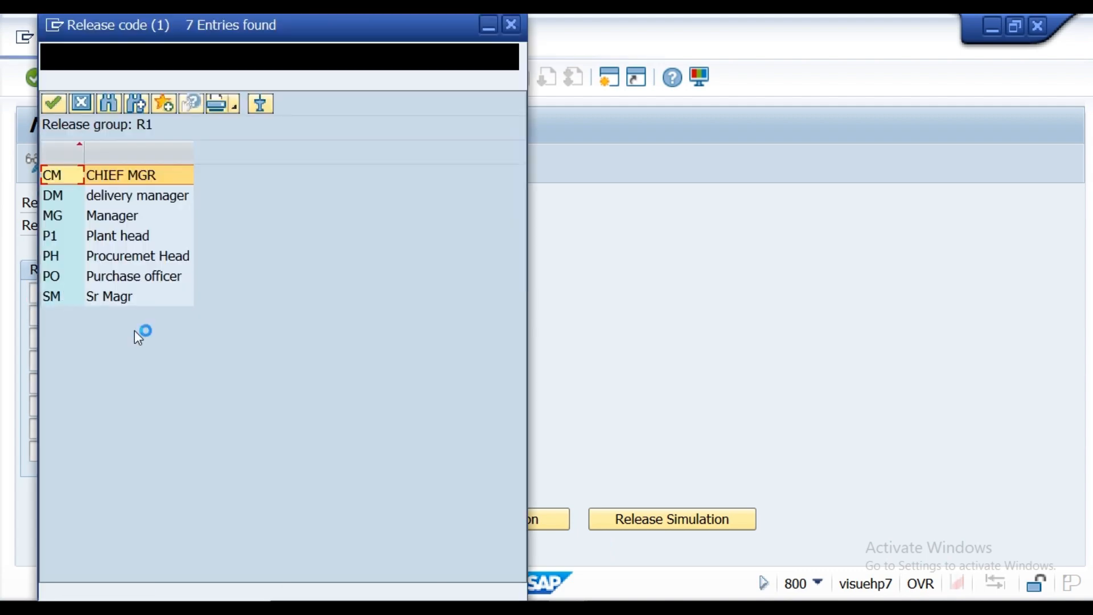
left_click(98, 217)
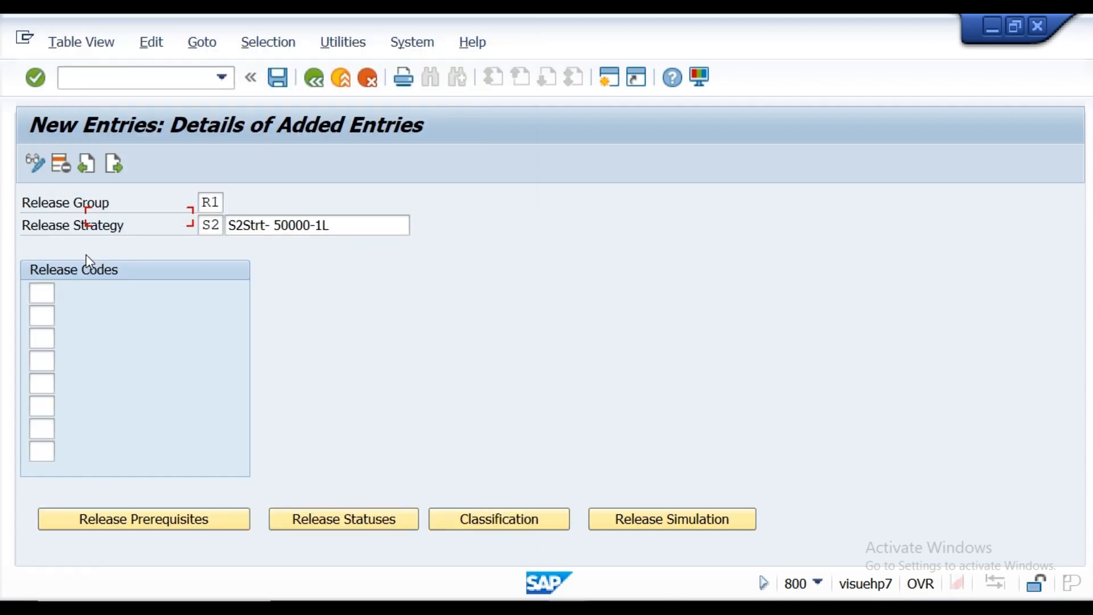
left_click(44, 314)
left_click(62, 316)
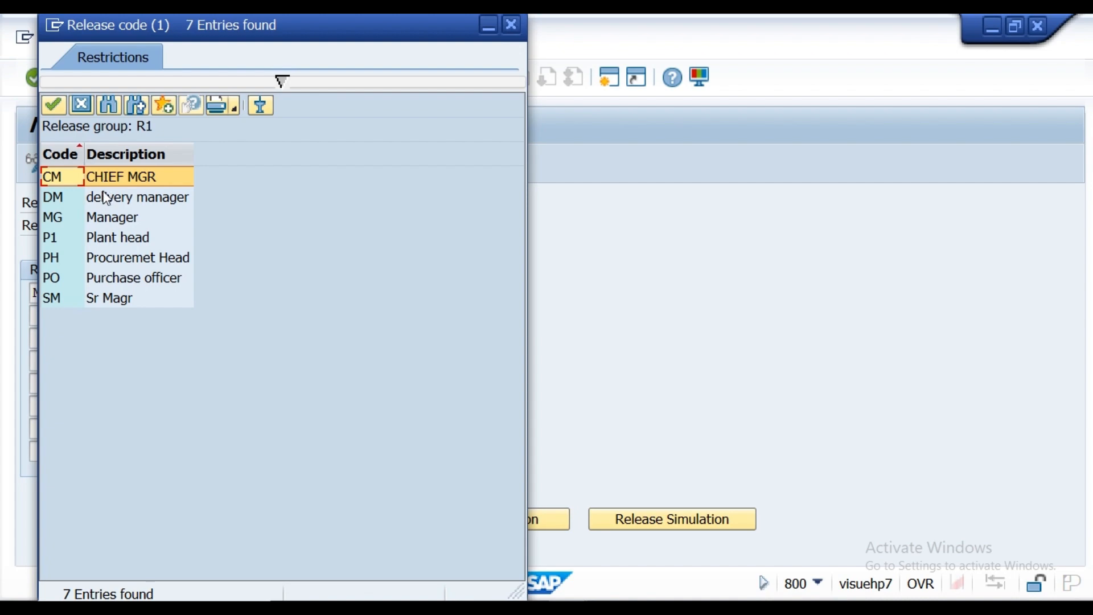
double_click(90, 302)
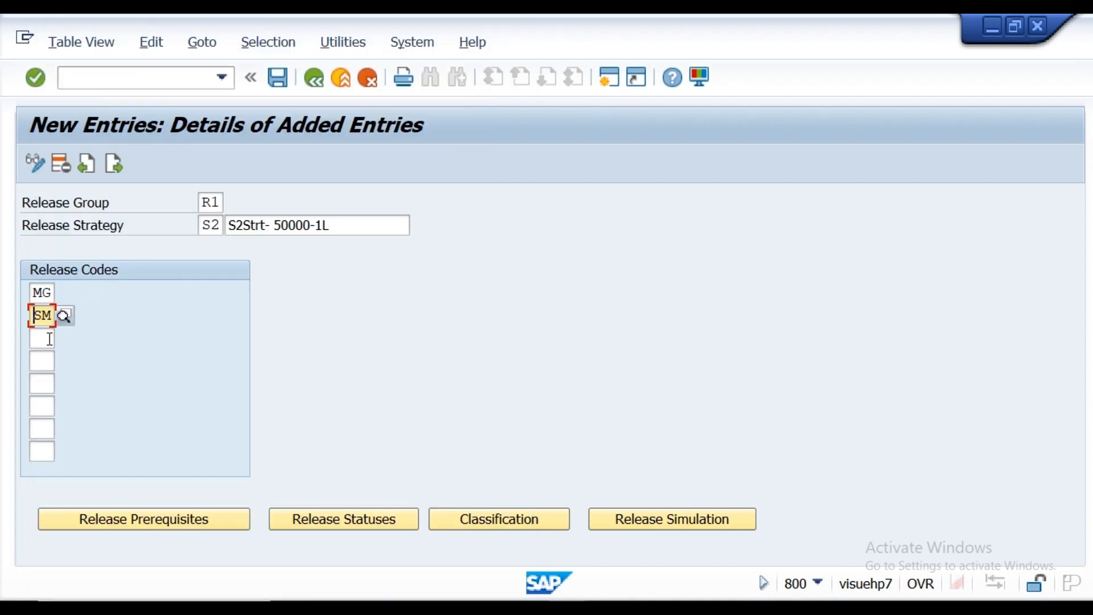
left_click(49, 339)
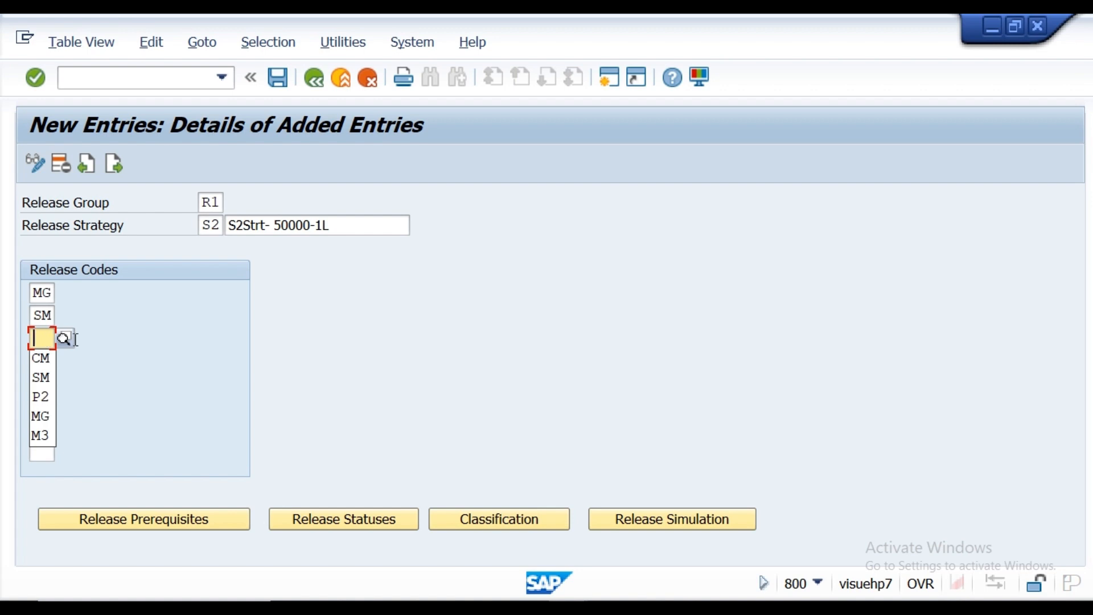
left_click(63, 336)
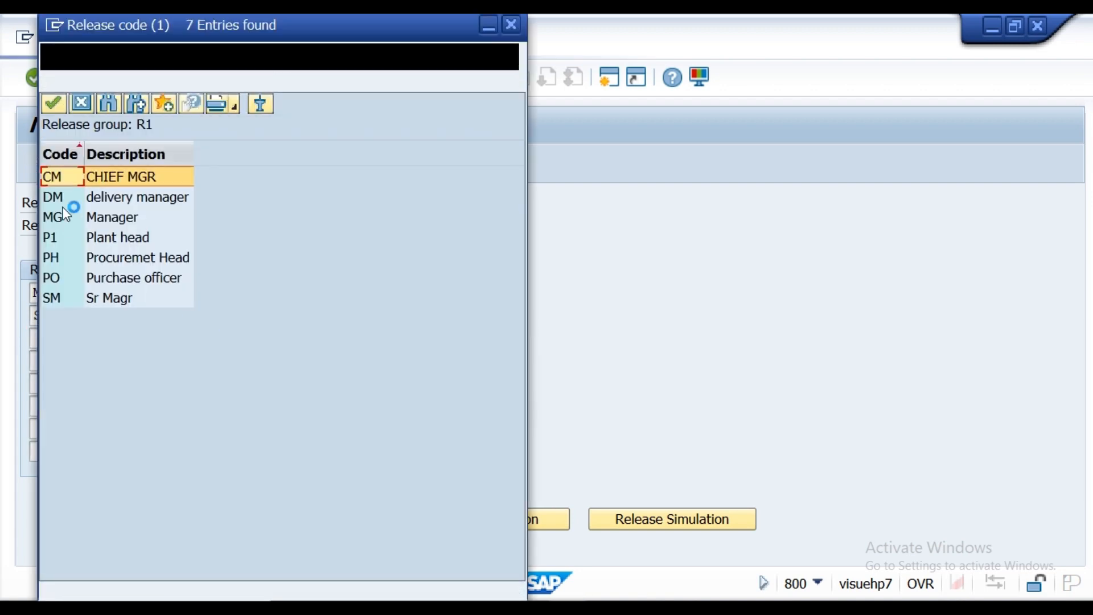
left_click(80, 177)
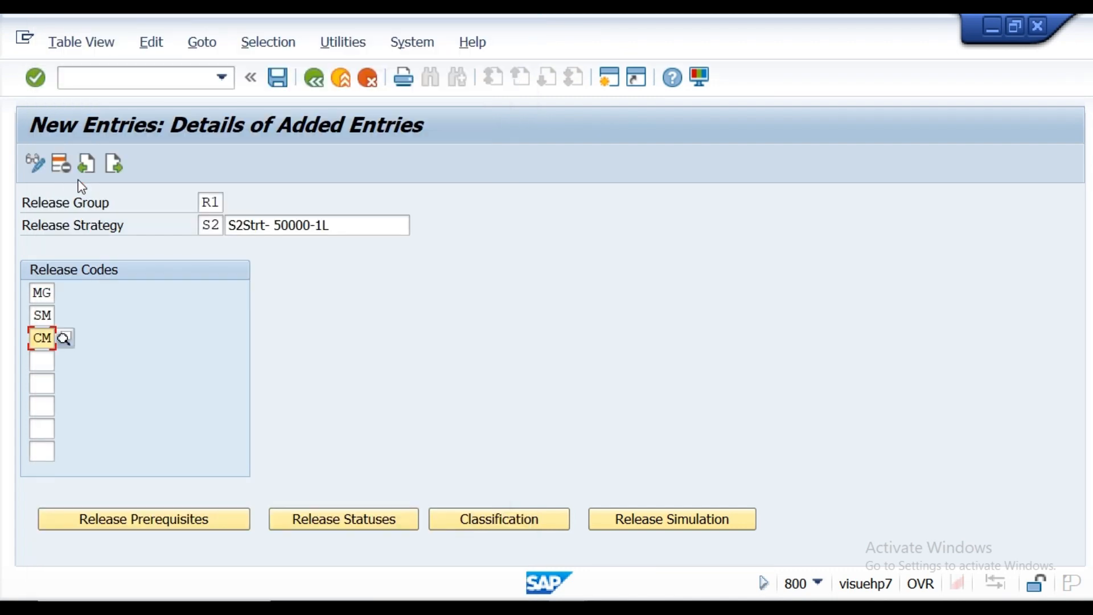
left_click(36, 81)
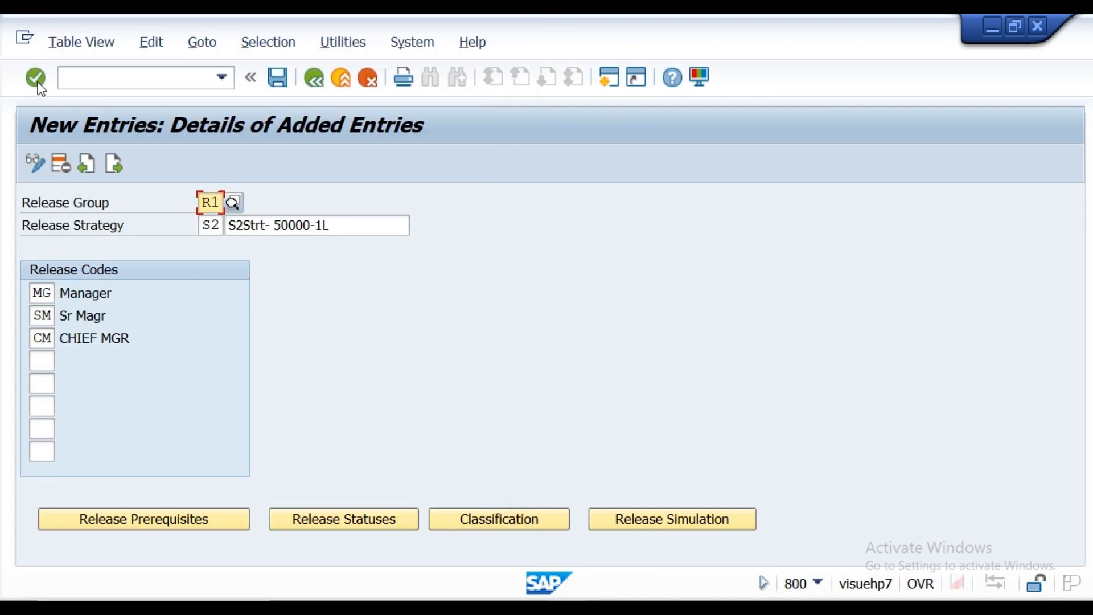
Step: Set the release prerequisites so SM requires MG, and CM requires both MG and SM
left_click(137, 520)
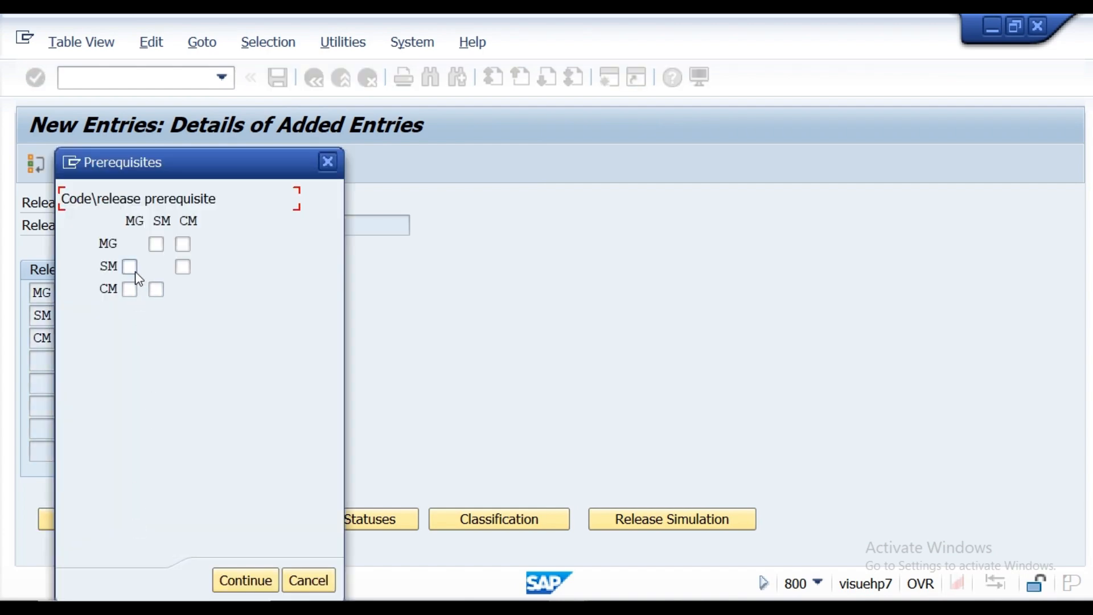
left_click(132, 271)
left_click(132, 291)
left_click(157, 293)
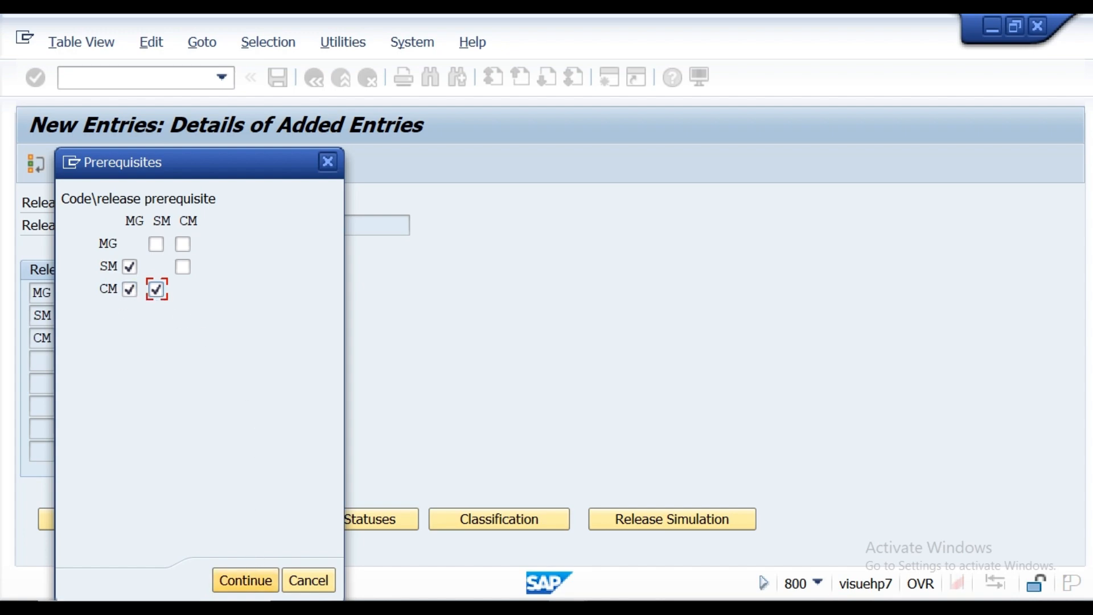
left_click(249, 586)
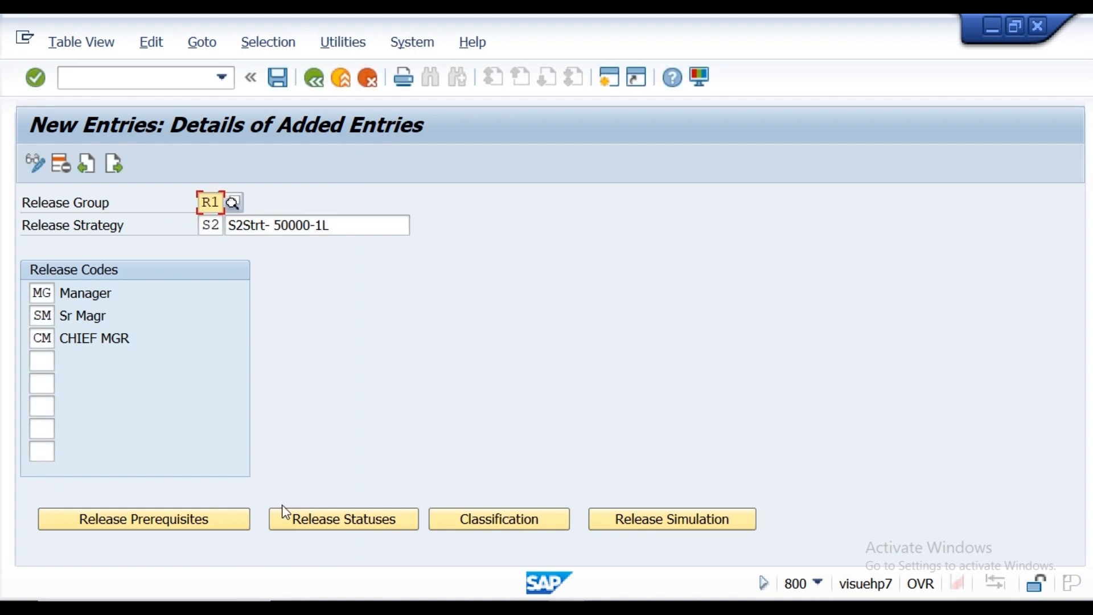
Step: Set the release status to indicator R for the combination where MG, SM and CM have all released
left_click(314, 515)
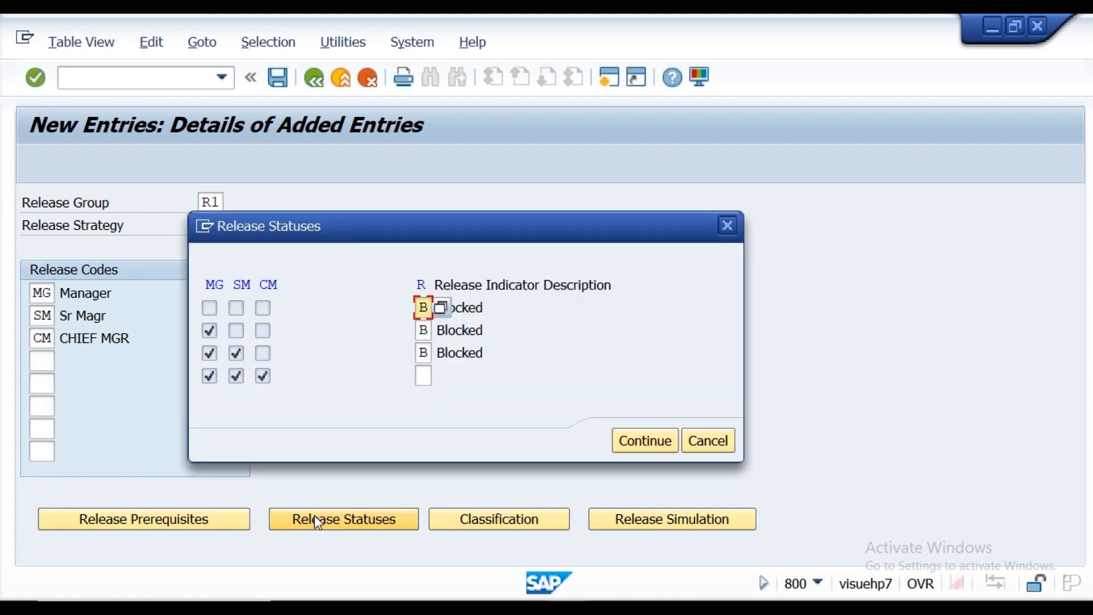
left_click(424, 375)
left_click(426, 397)
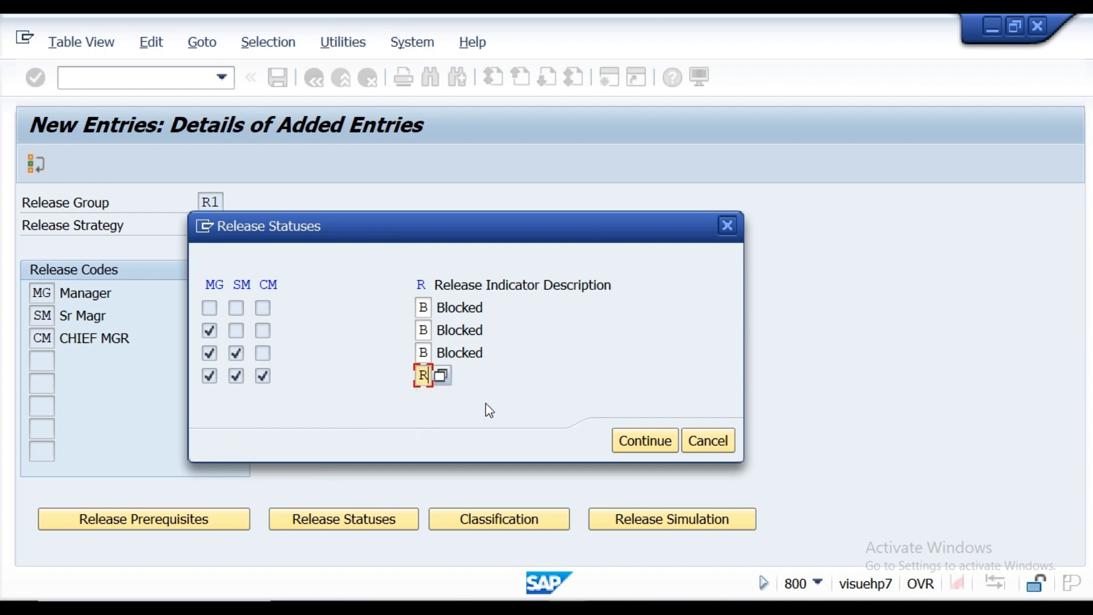
left_click(628, 443)
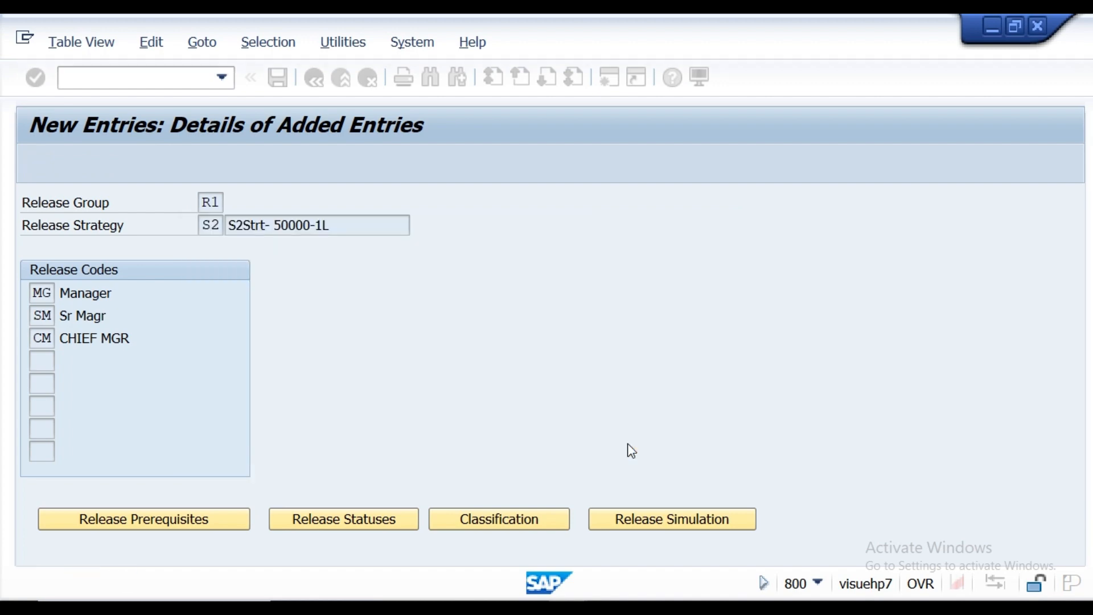
Step: In the classification of strategy S2, set the purchase requisition document type to INB and the total value of item to 50000 - 100000
left_click(511, 521)
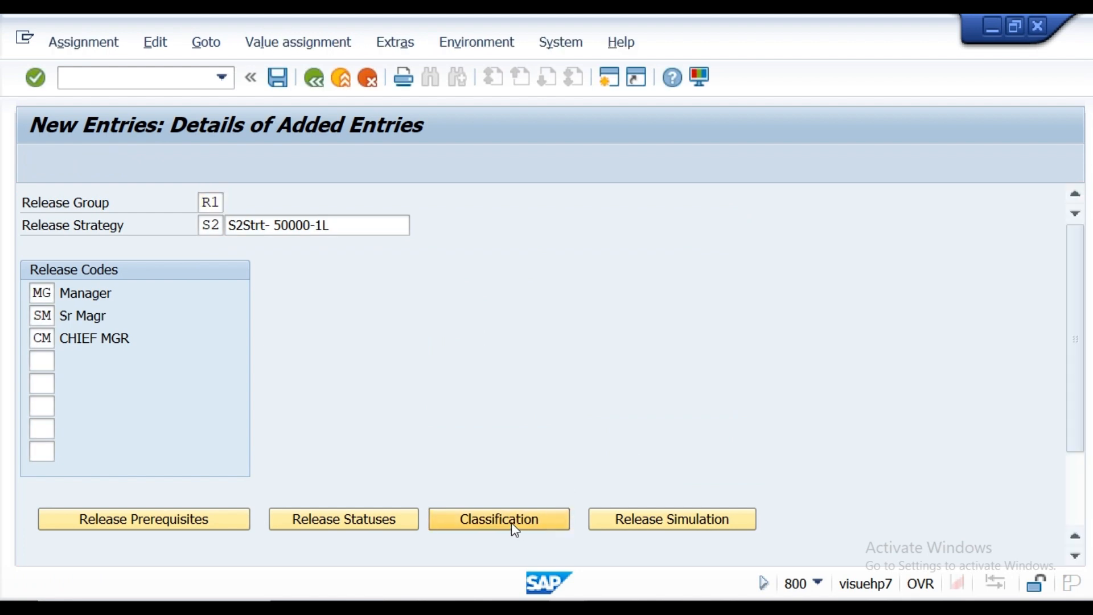
left_click(552, 455)
left_click(355, 407)
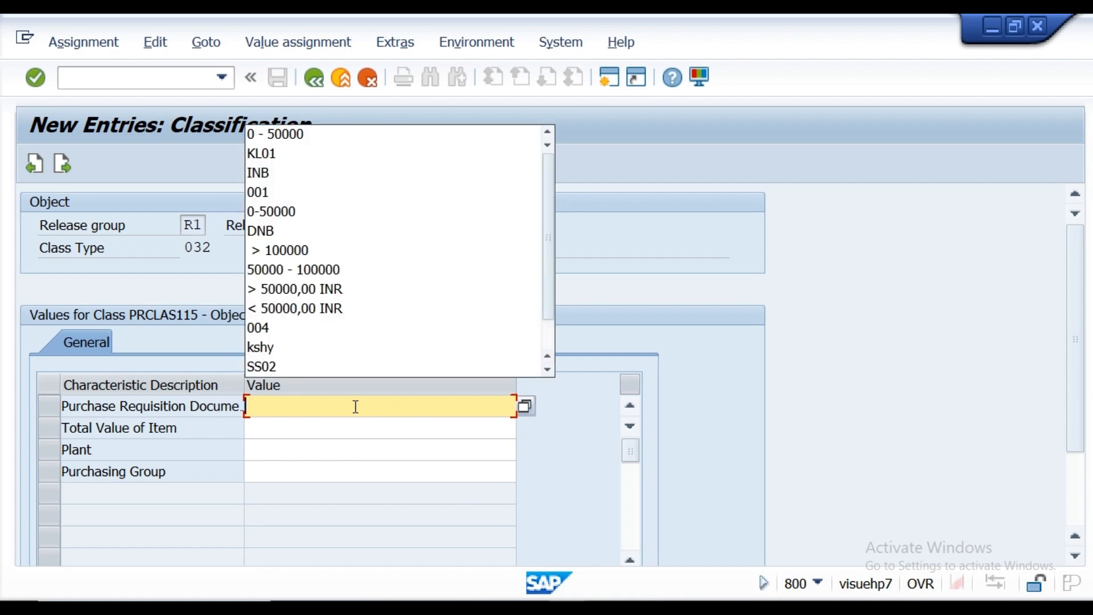
left_click(302, 174)
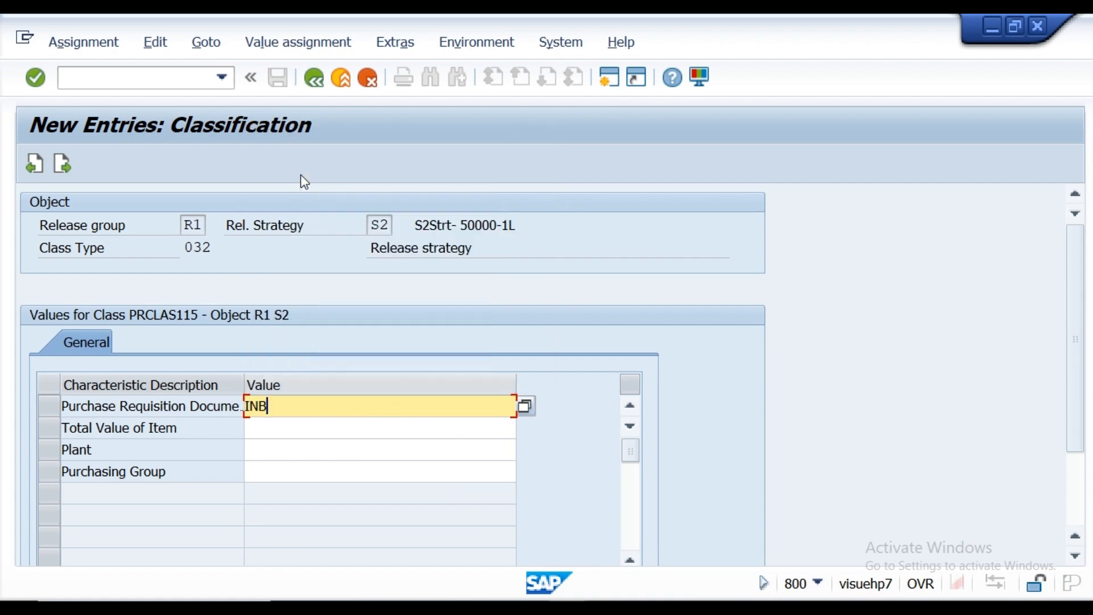
left_click(278, 431)
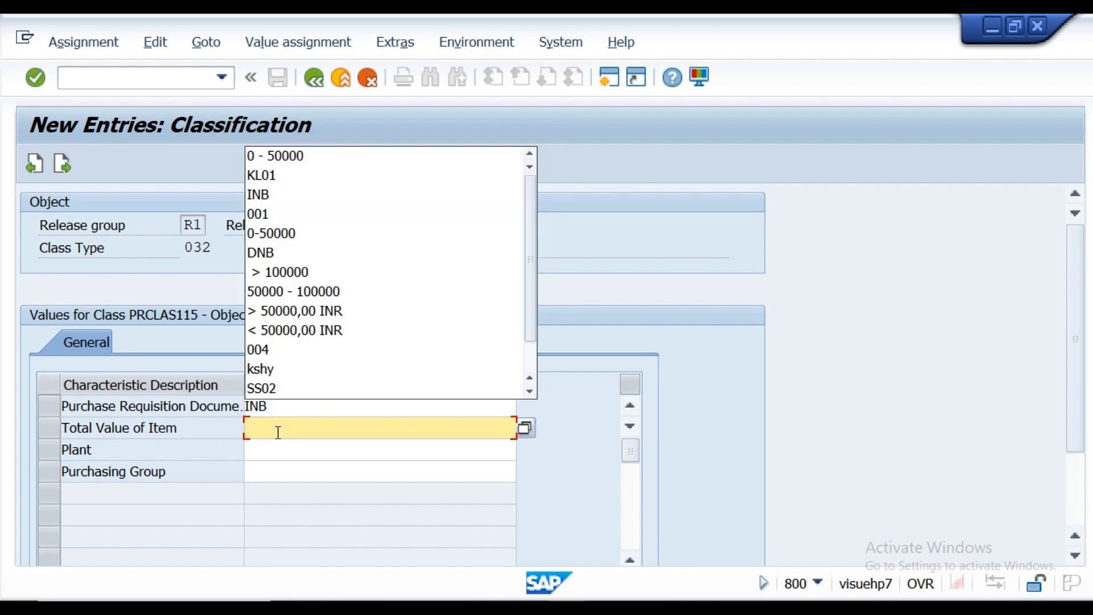
type("50000")
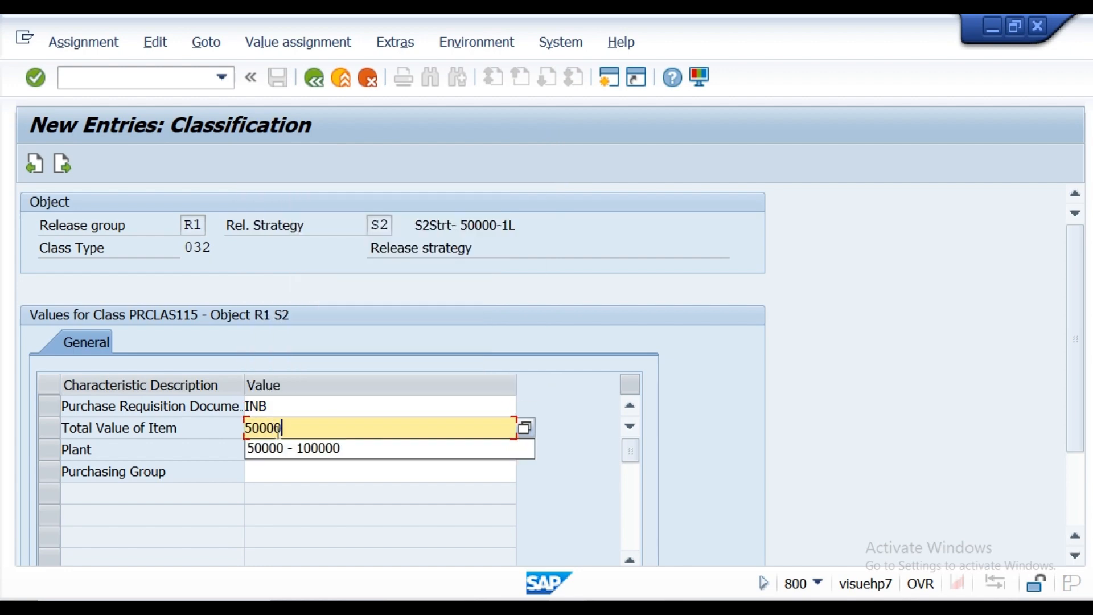
type(" - 100000")
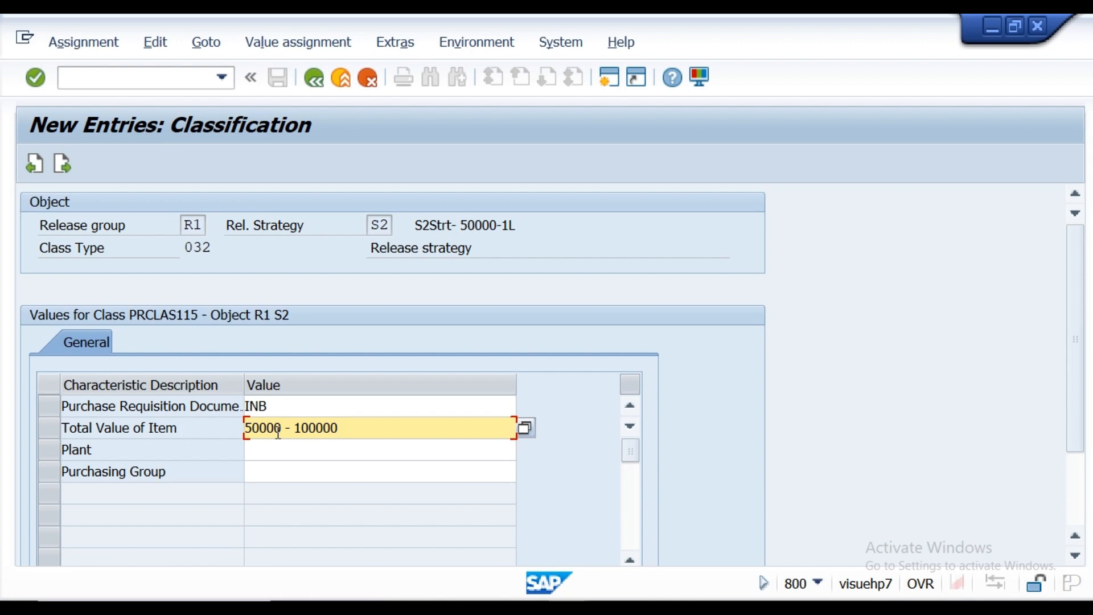
key("BackSpace")
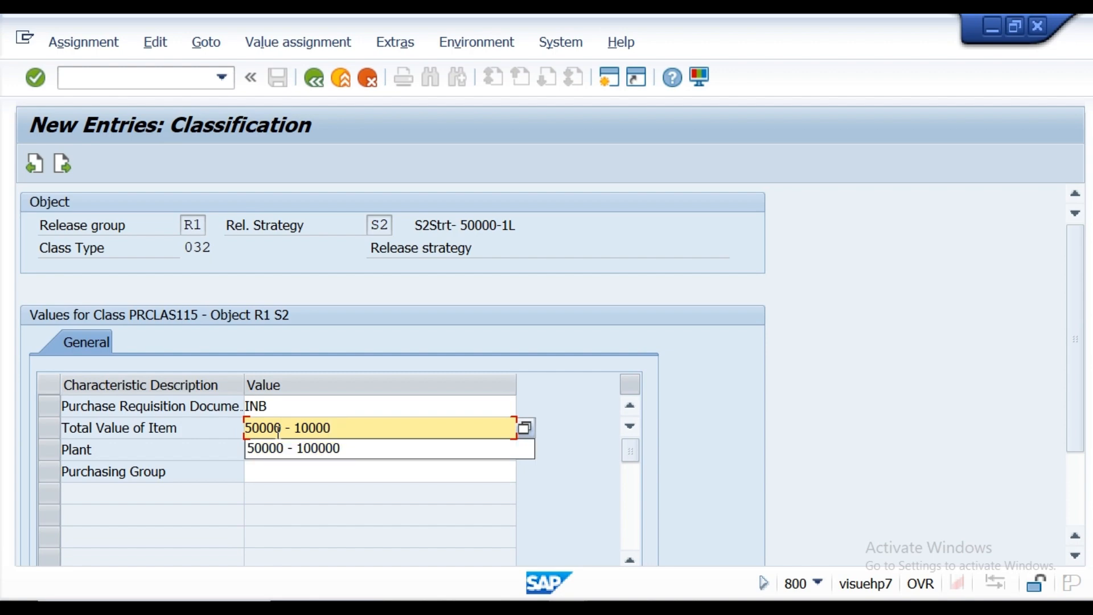
type("0")
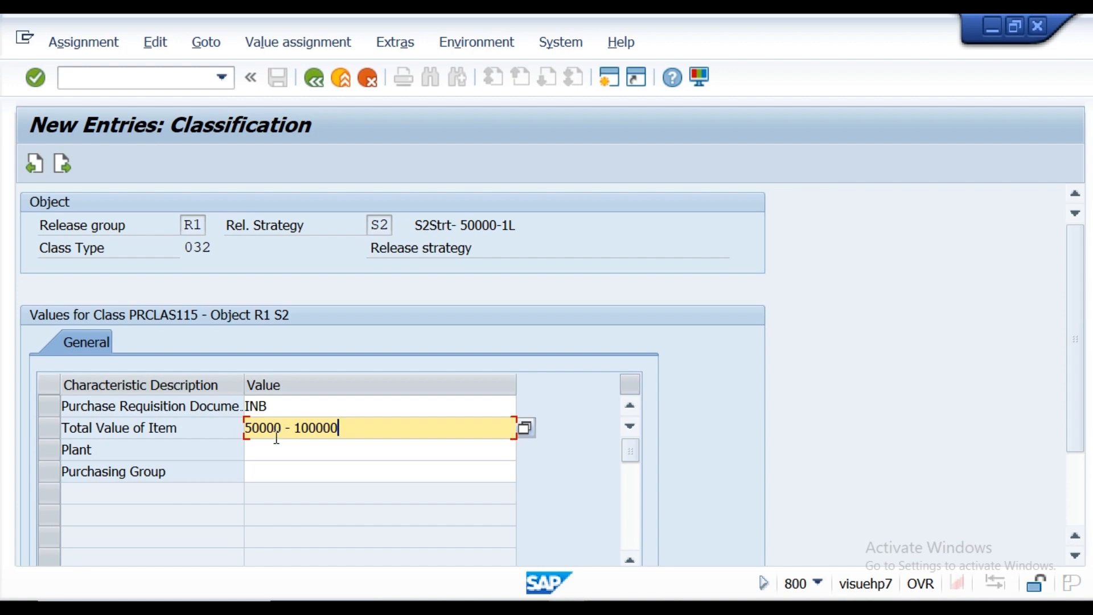
Step: Assign plants KL01 and KL02 to the Plant characteristic of strategy S2
left_click(289, 454)
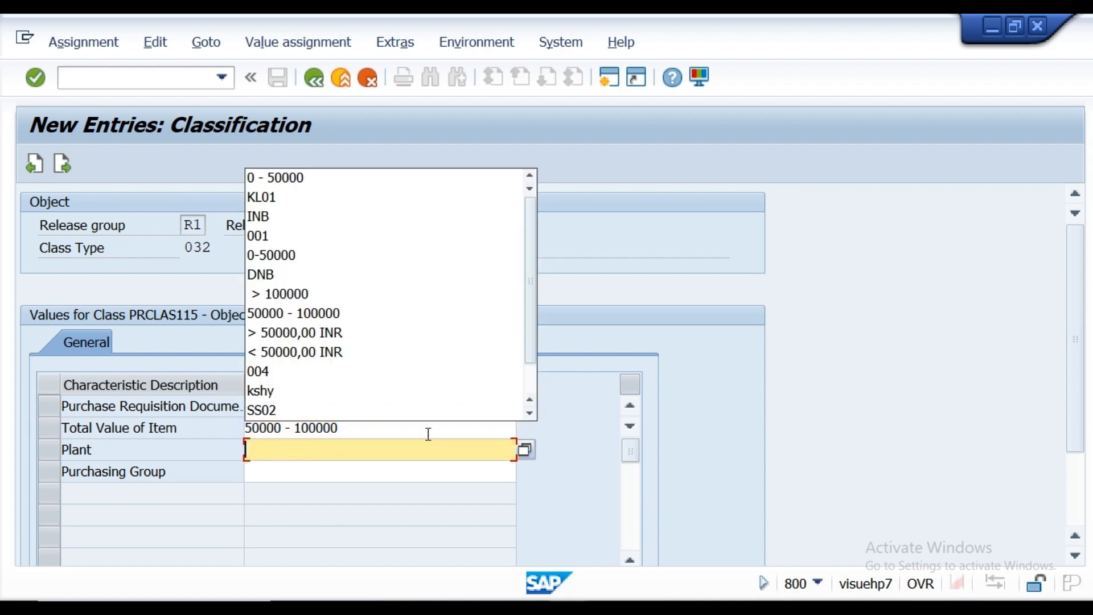
left_click(524, 450)
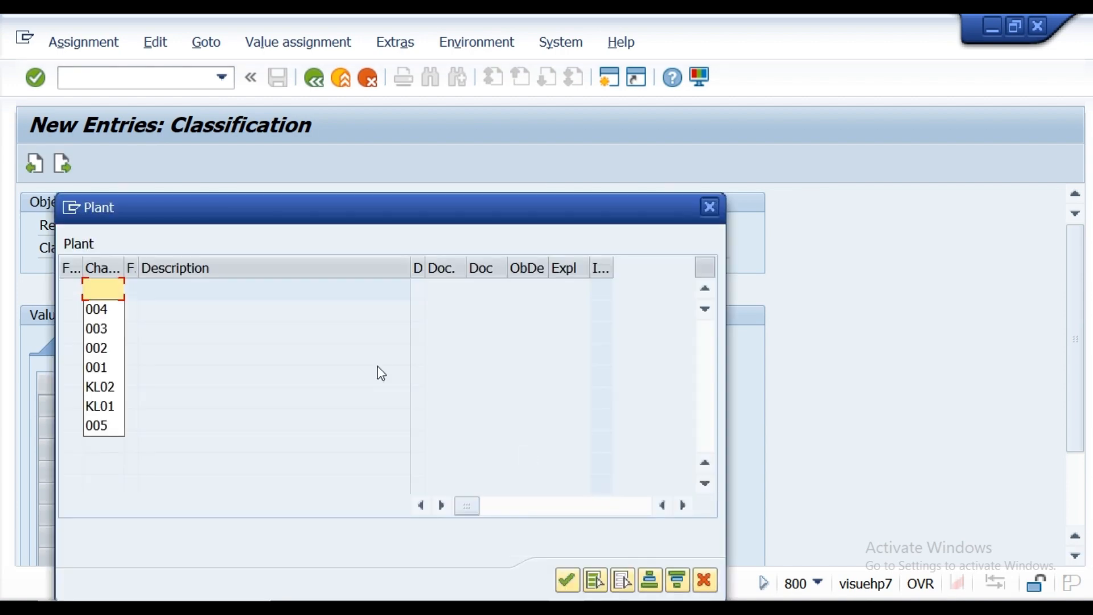
type("KL01")
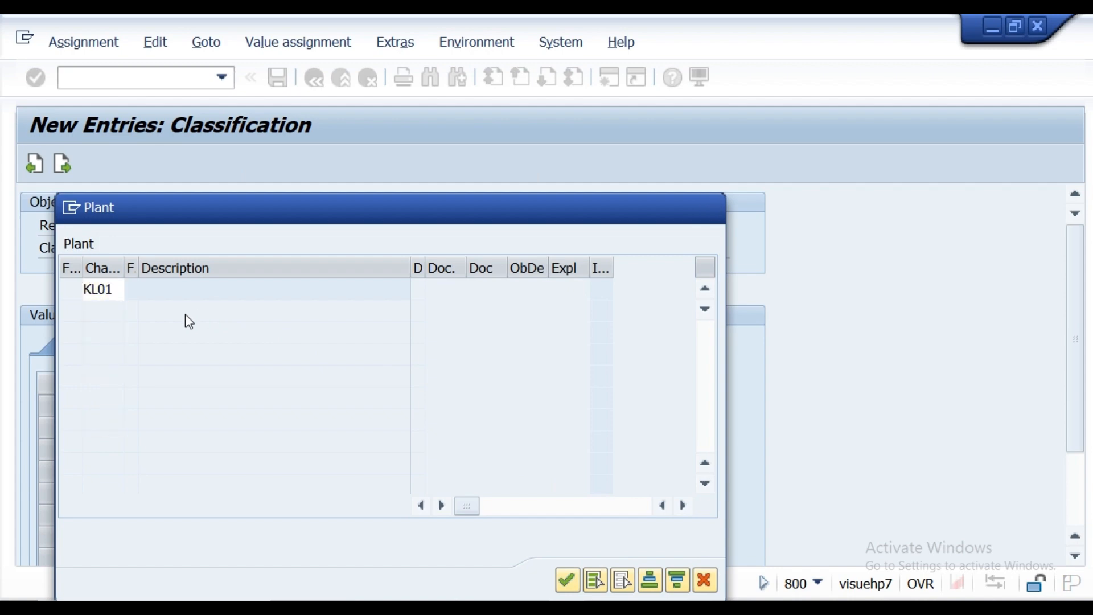
key("Return")
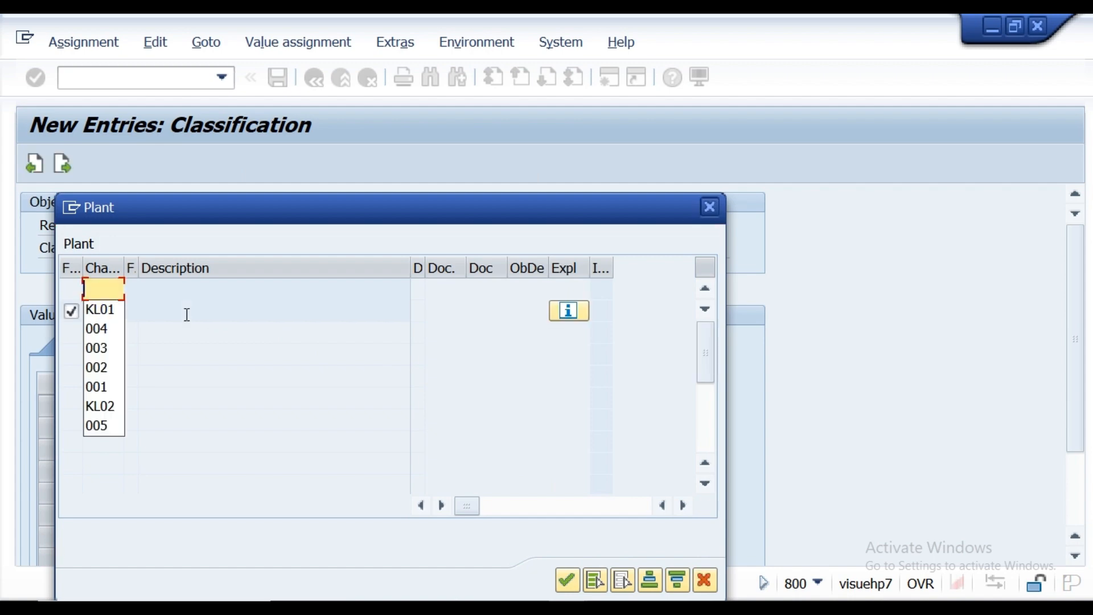
type("KL02")
key("Return")
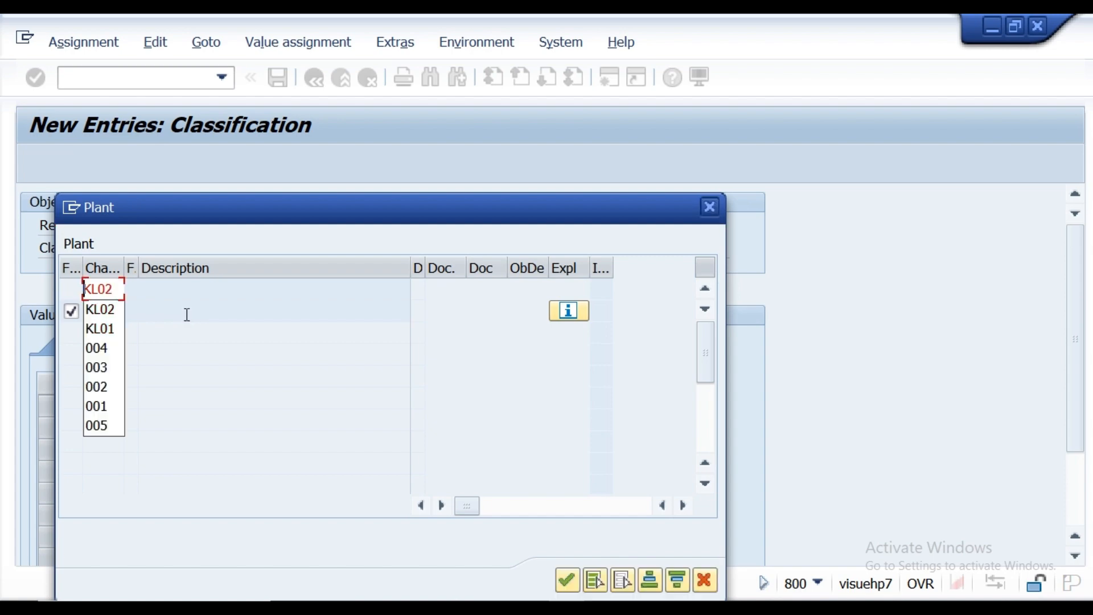
left_click(567, 580)
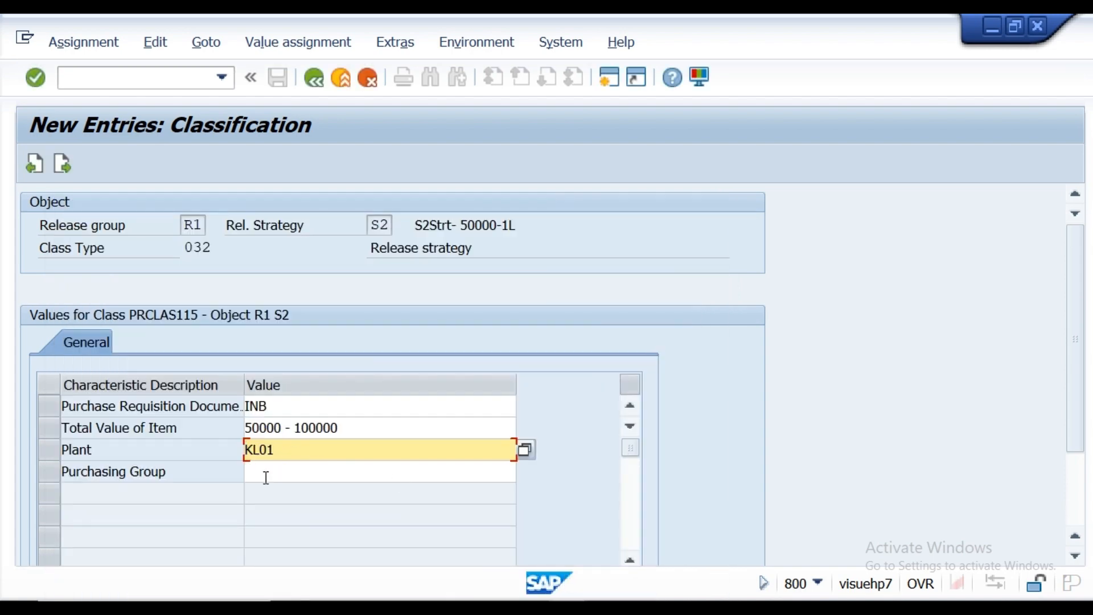
Step: Assign purchasing groups 001, 002, 003 and 004 to the Purchasing Group characteristic of strategy S2
left_click(265, 477)
left_click(524, 473)
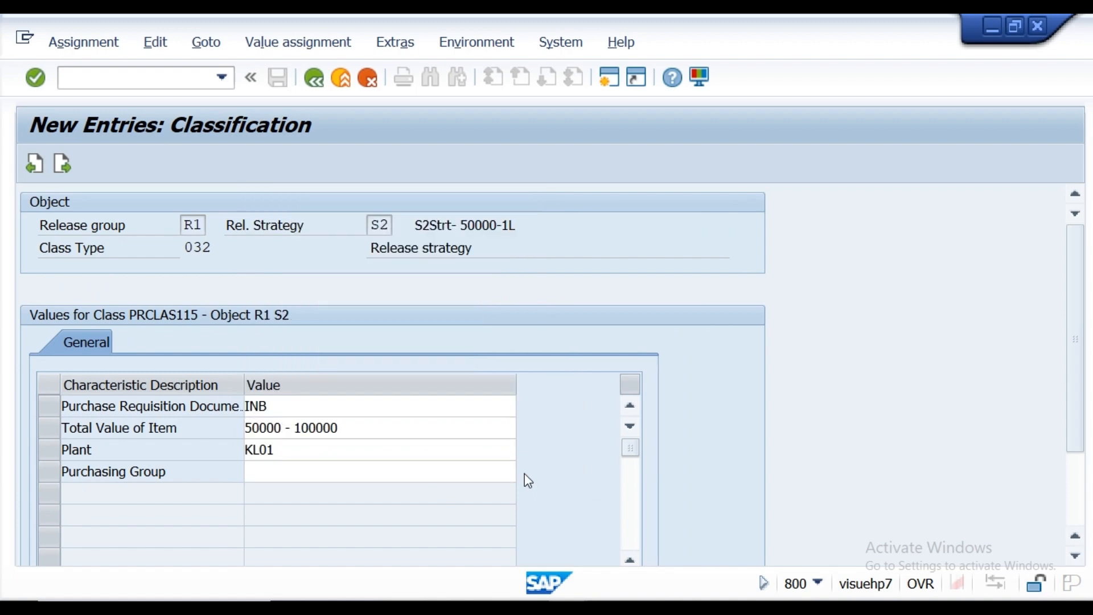
type("001")
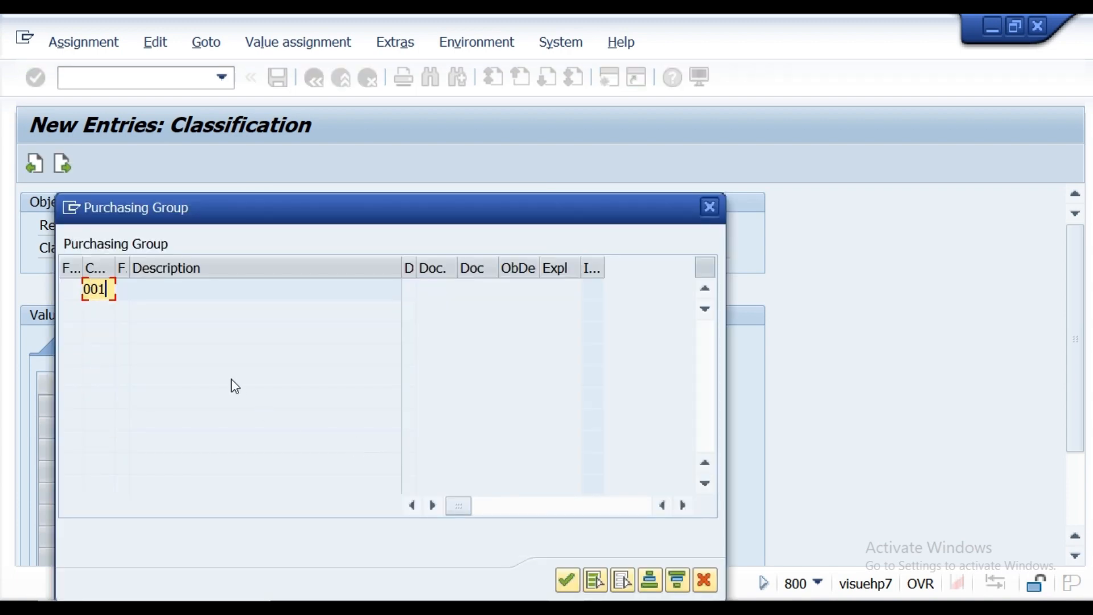
key("Return")
type("002")
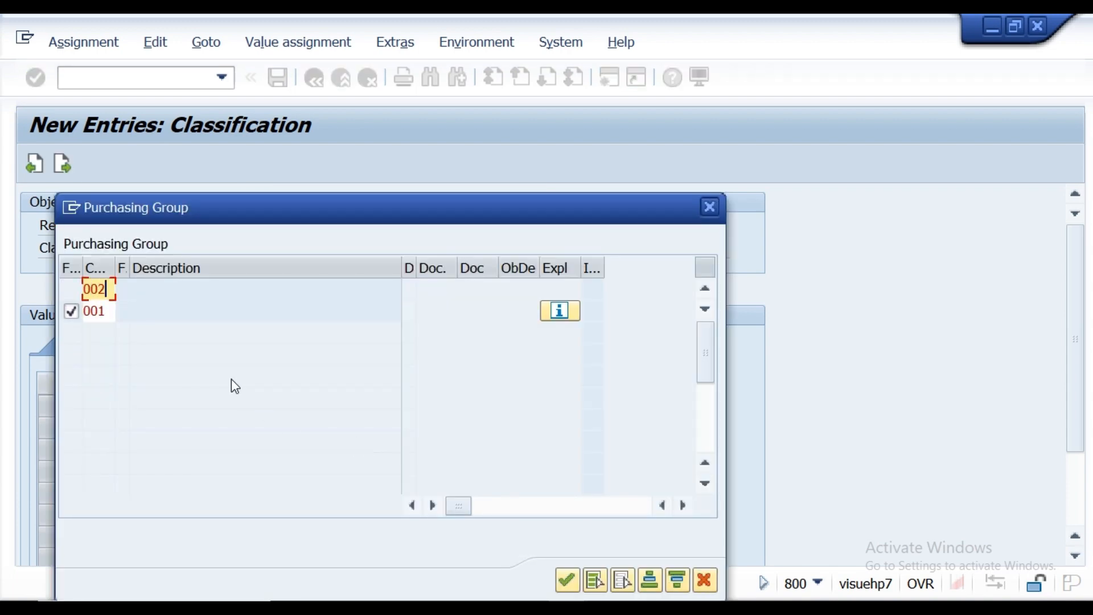
key("Return")
type("003")
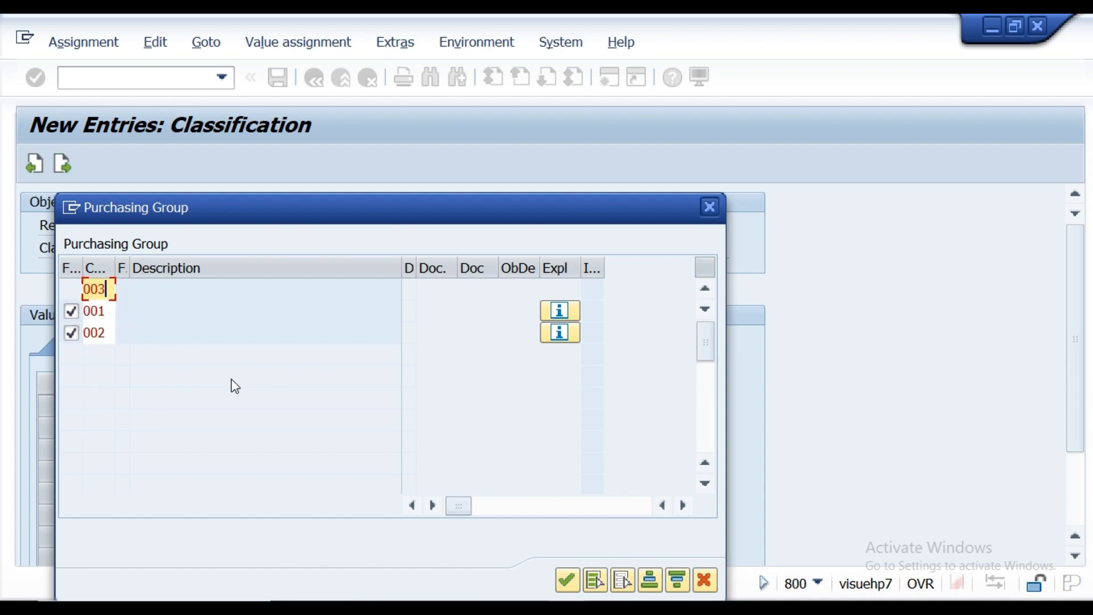
key("Return")
type("004")
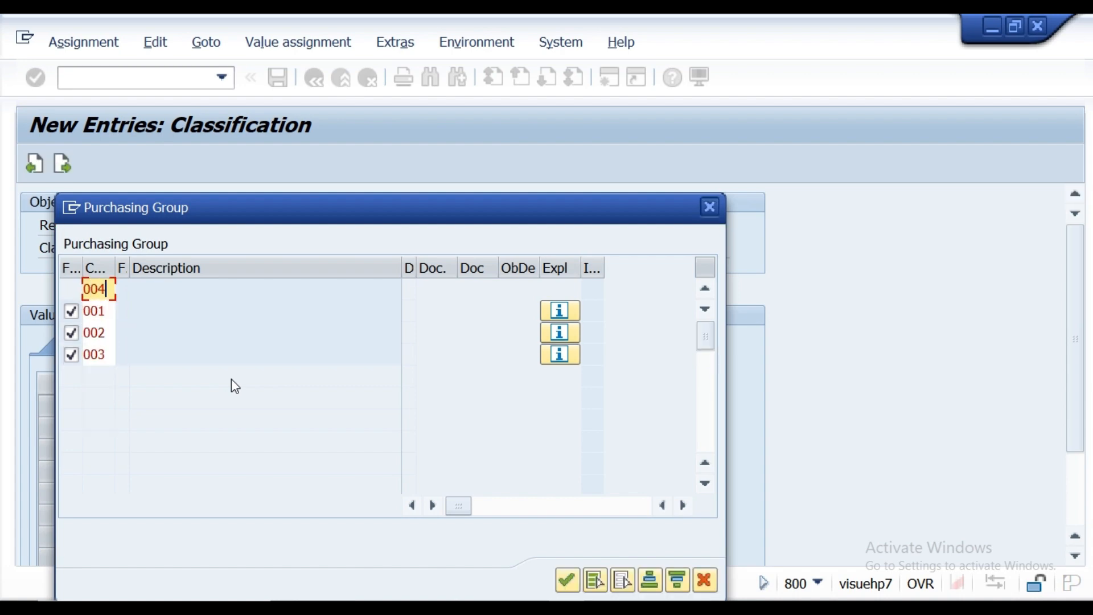
key("Return")
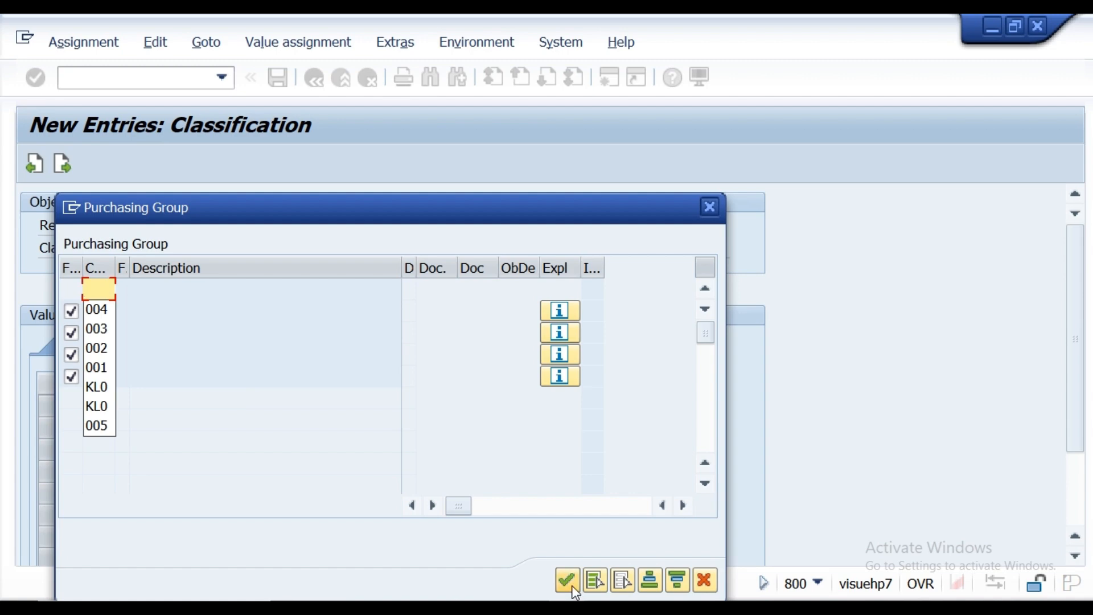
left_click(567, 580)
left_click(567, 580)
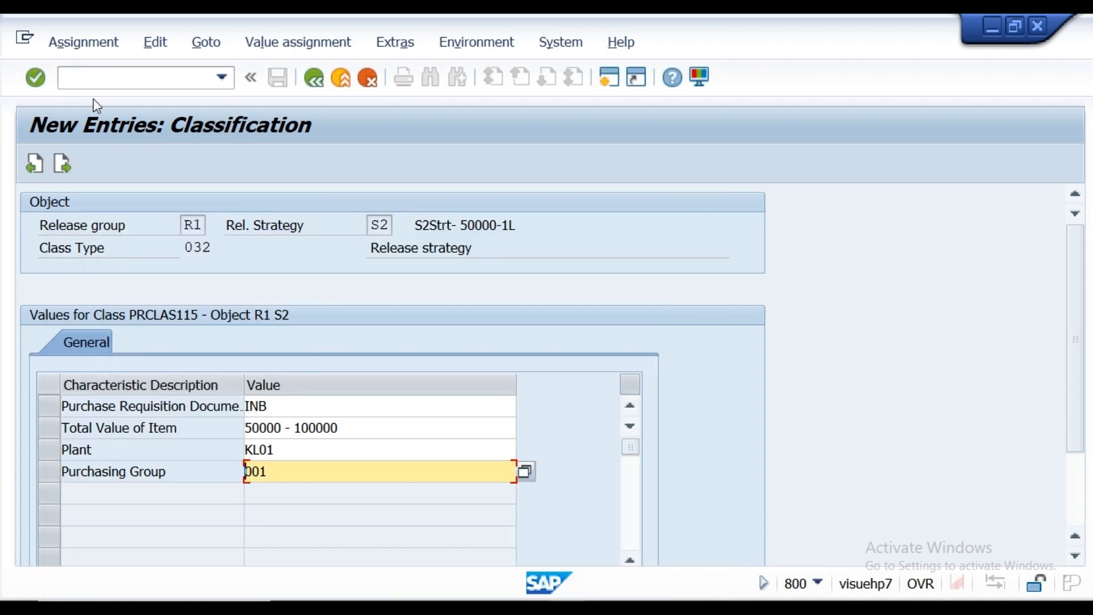
Step: Validate the classification values, return to the S2 strategy details and save the entry
left_click(34, 76)
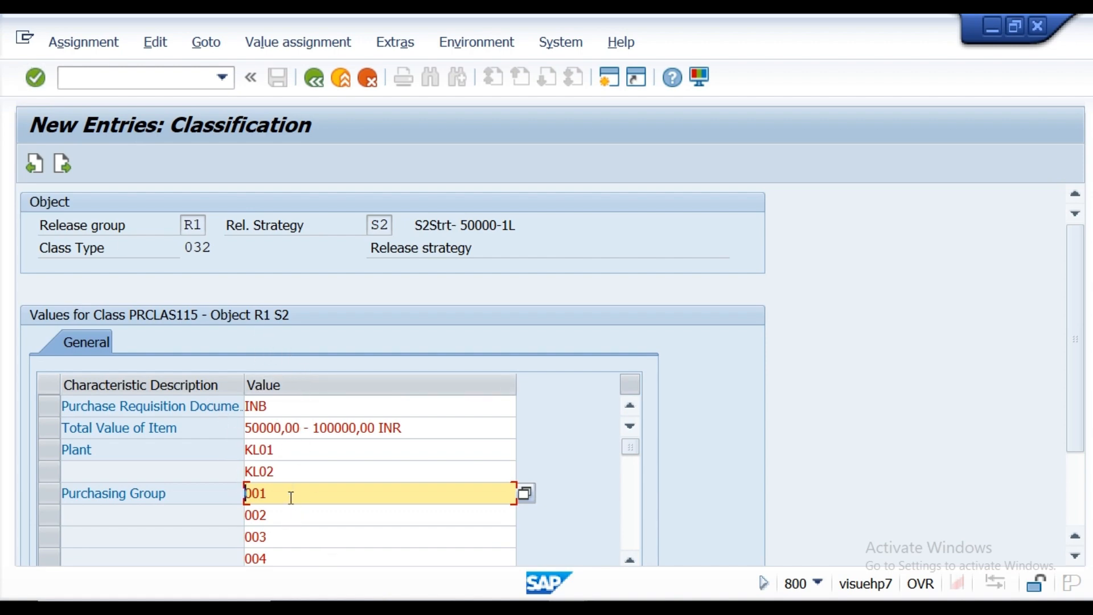
left_click(310, 87)
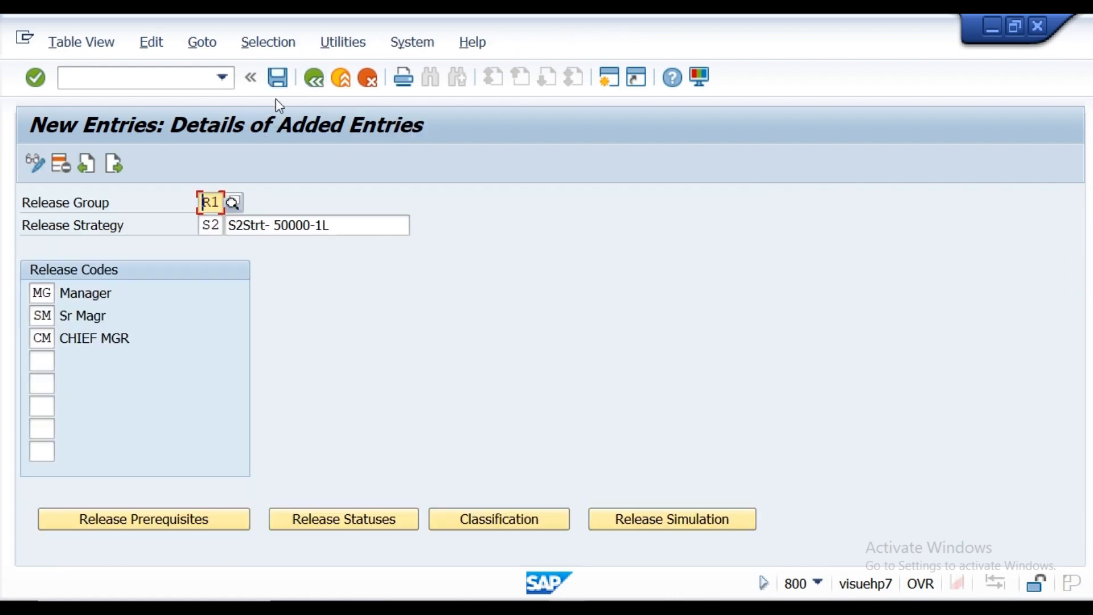
left_click(277, 78)
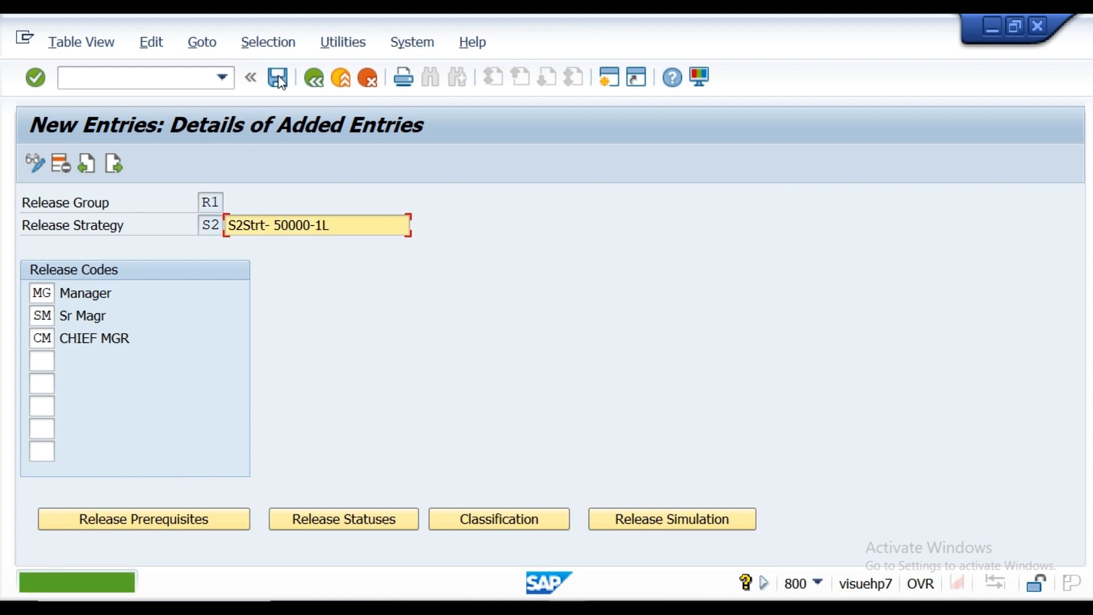
Step: Simulate the release of strategy S2 by releasing MG, SM and CM in sequence, and close the simulation
left_click(635, 529)
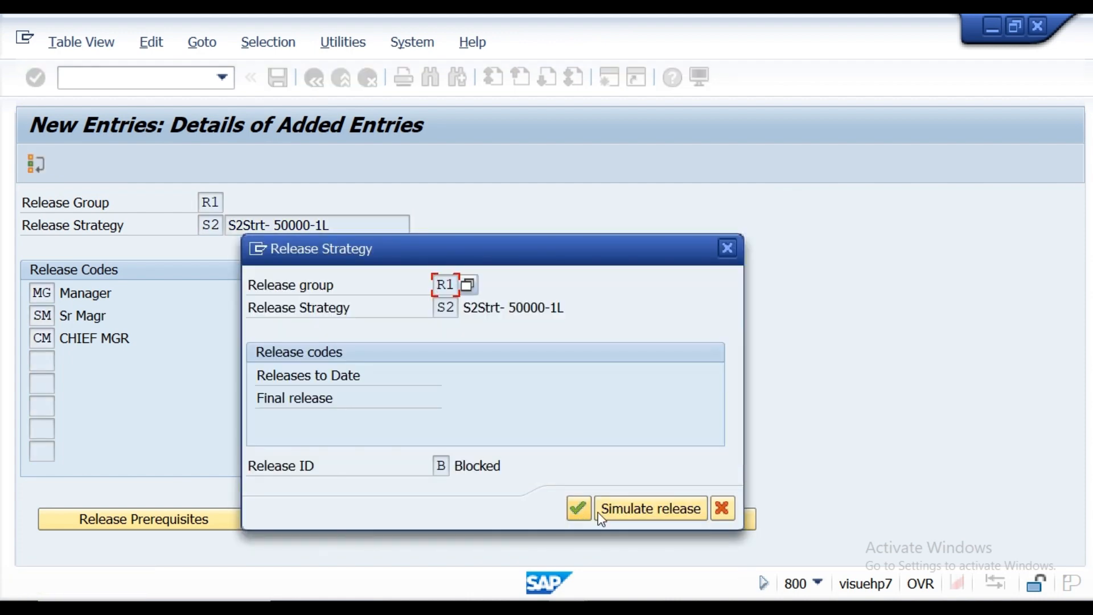
left_click(615, 512)
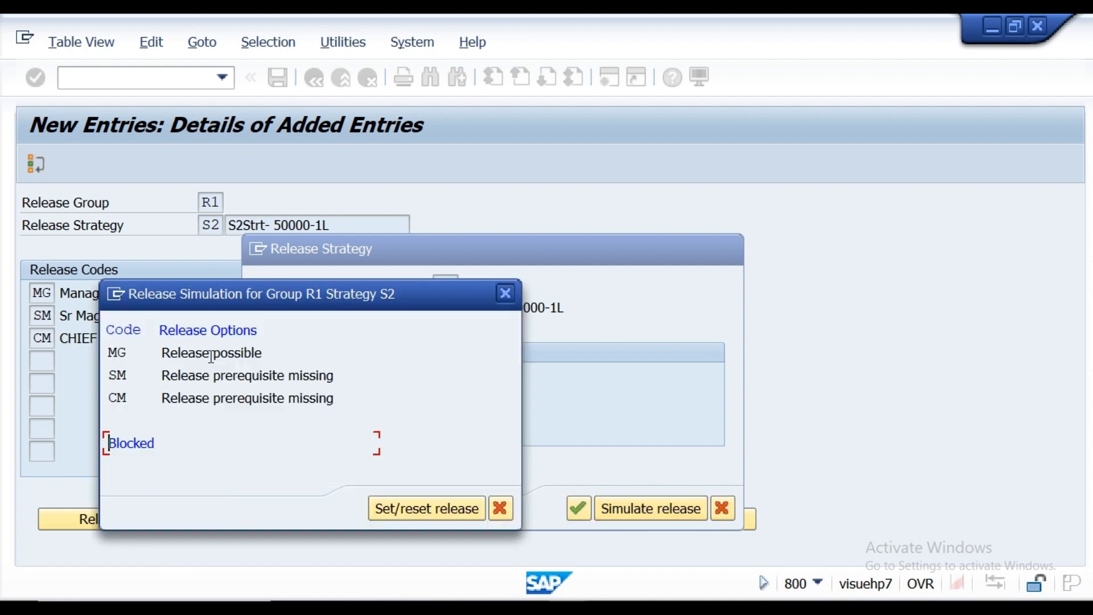
double_click(208, 357)
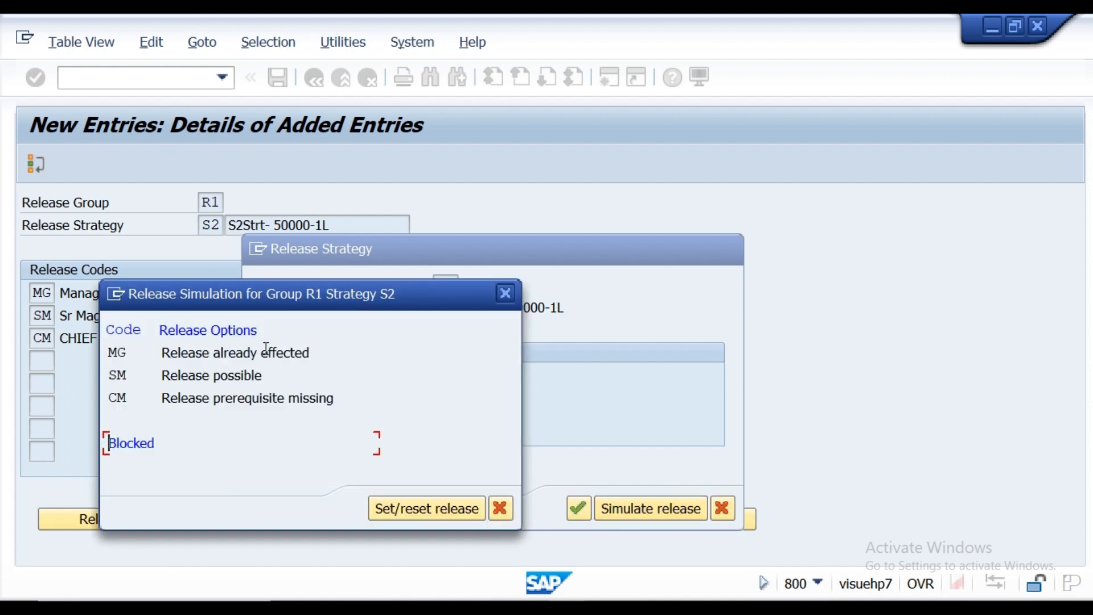
double_click(257, 377)
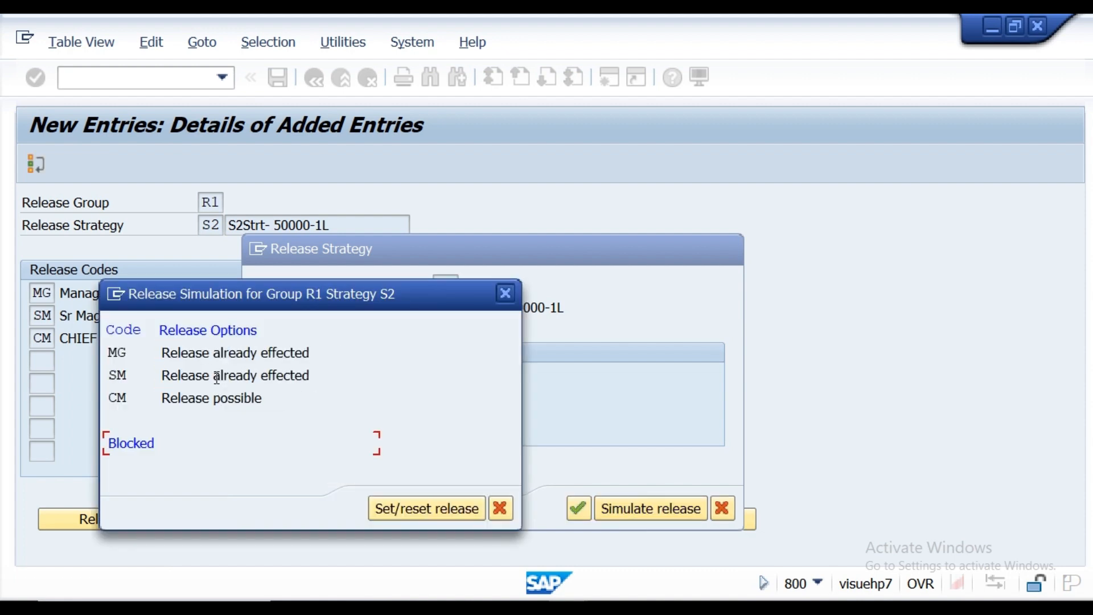
double_click(183, 403)
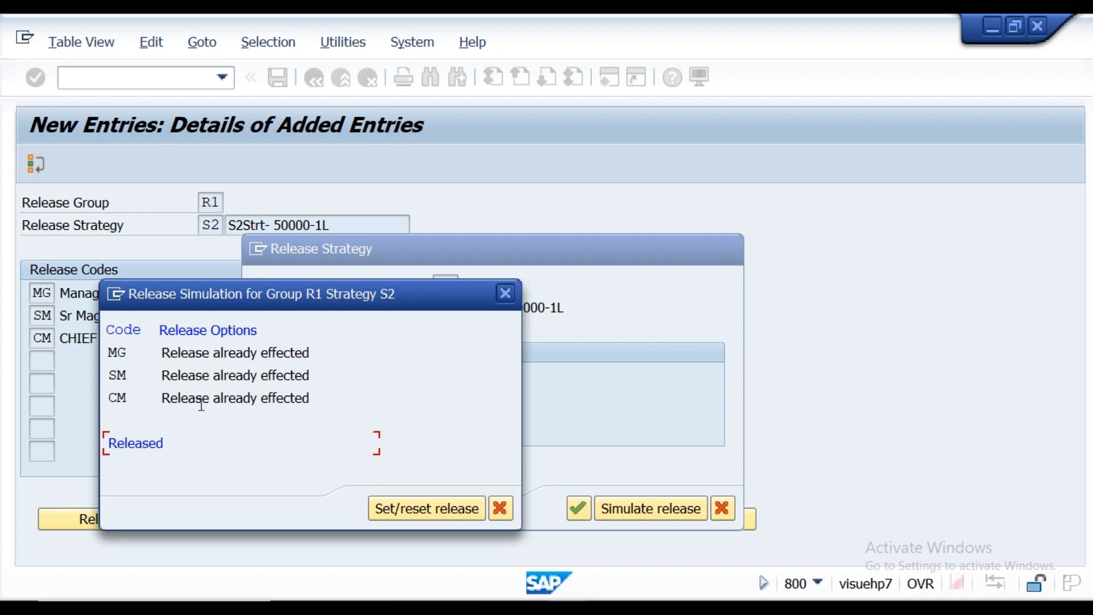
left_click(500, 508)
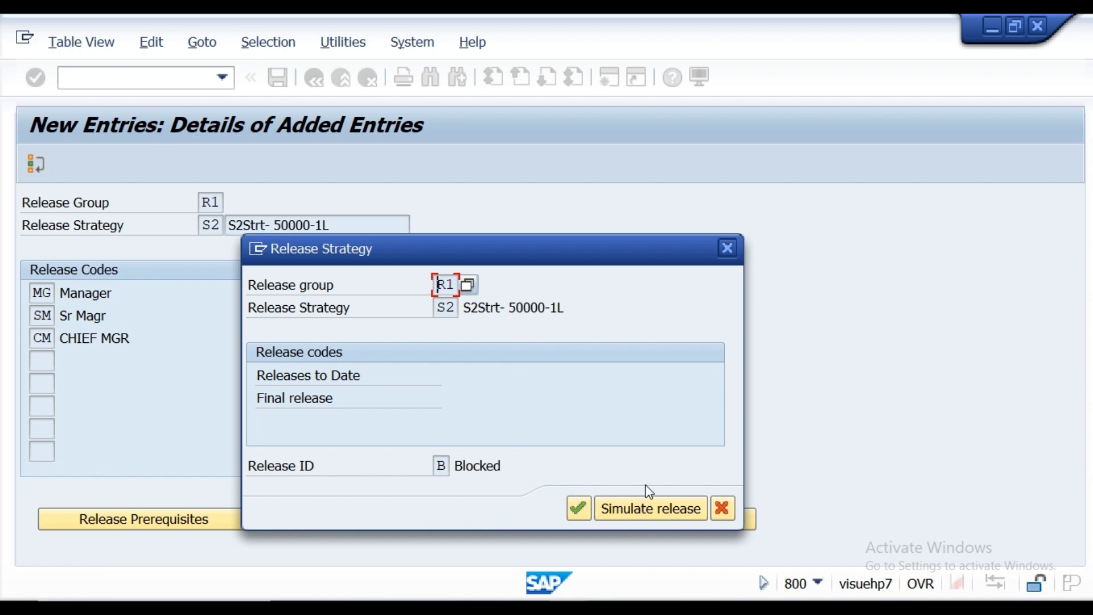
left_click(723, 509)
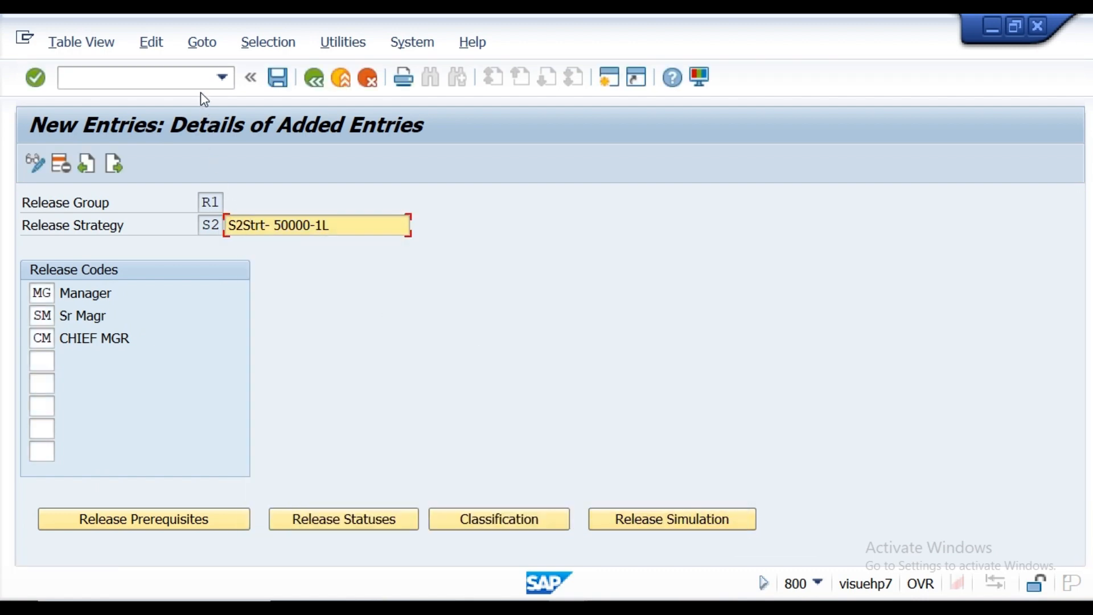
Step: Save and leave strategy S2, and start a new release strategy entry with release group R1 and strategy S3
left_click(276, 79)
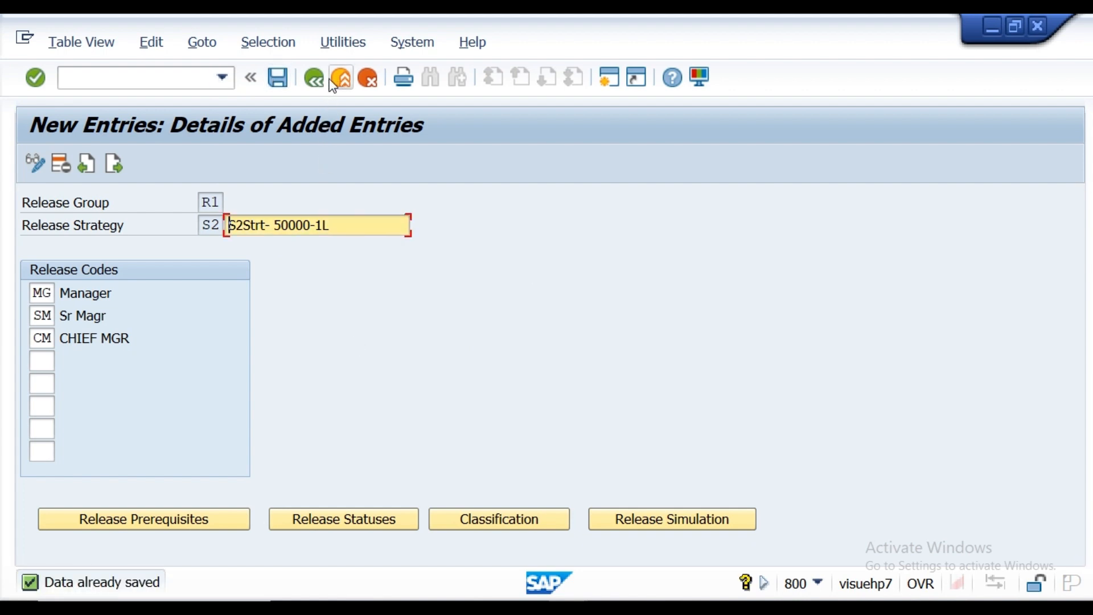
left_click(313, 78)
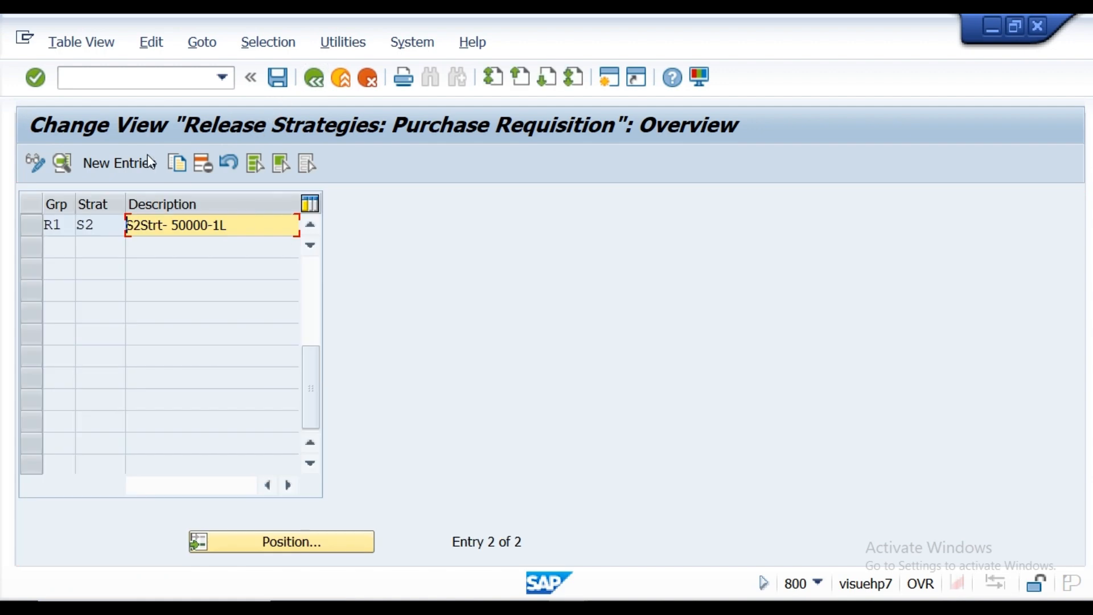
left_click(129, 162)
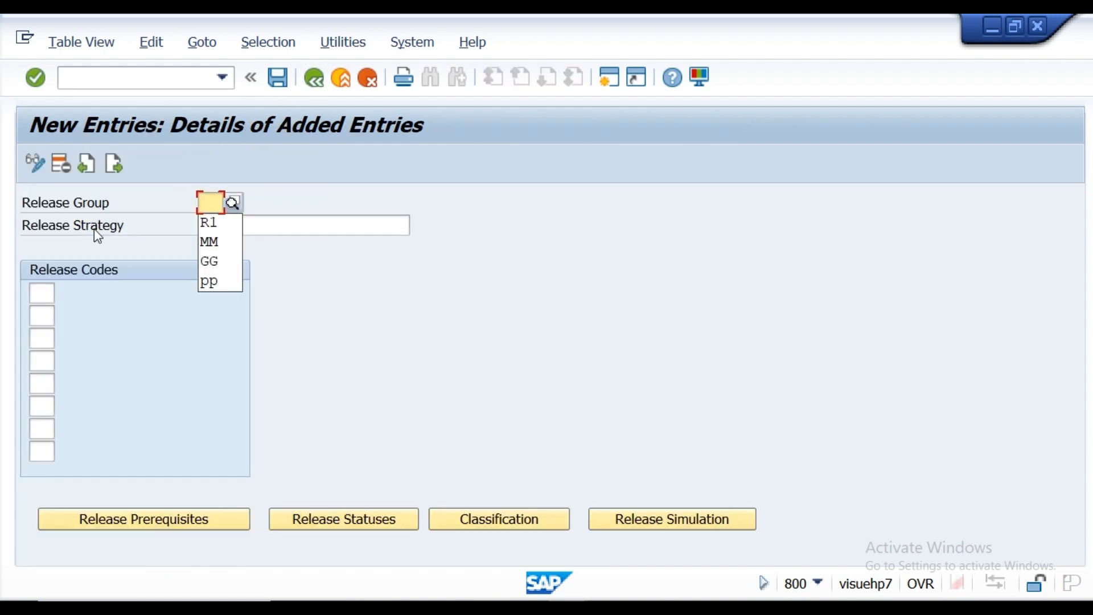
left_click(207, 223)
left_click(210, 225)
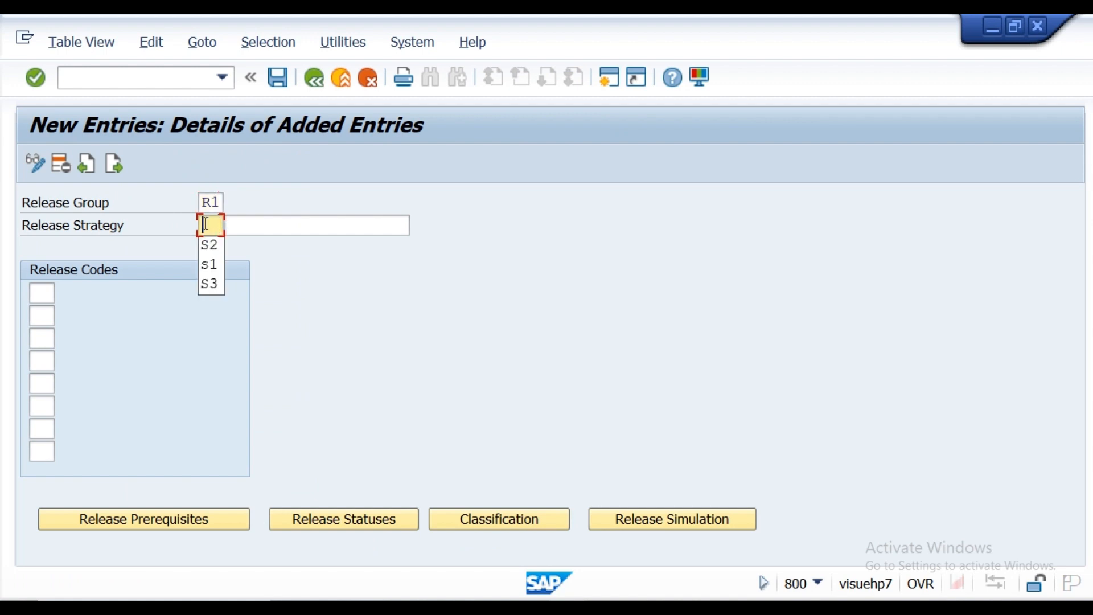
left_click(212, 283)
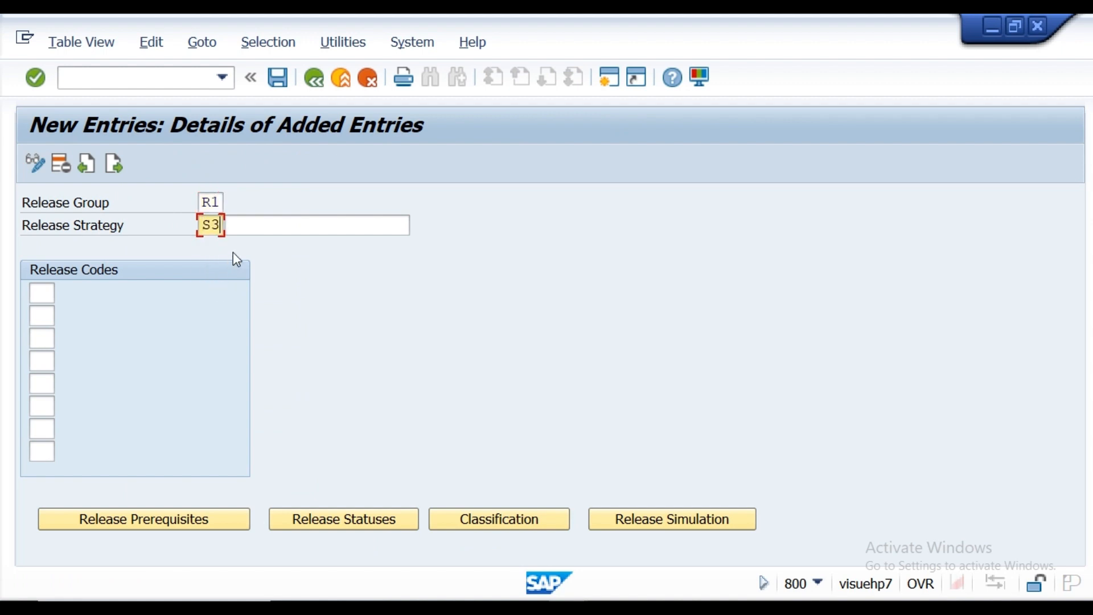
Step: Enter "S3 Str > 100000" as the description of release strategy S3
left_click(254, 227)
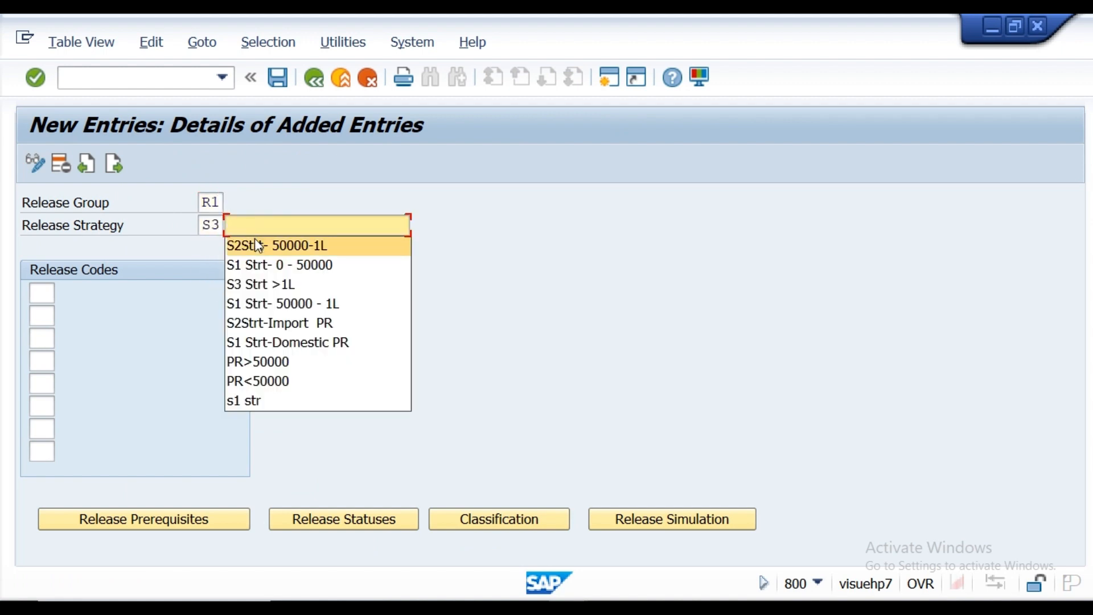
left_click(254, 245)
left_click(246, 226)
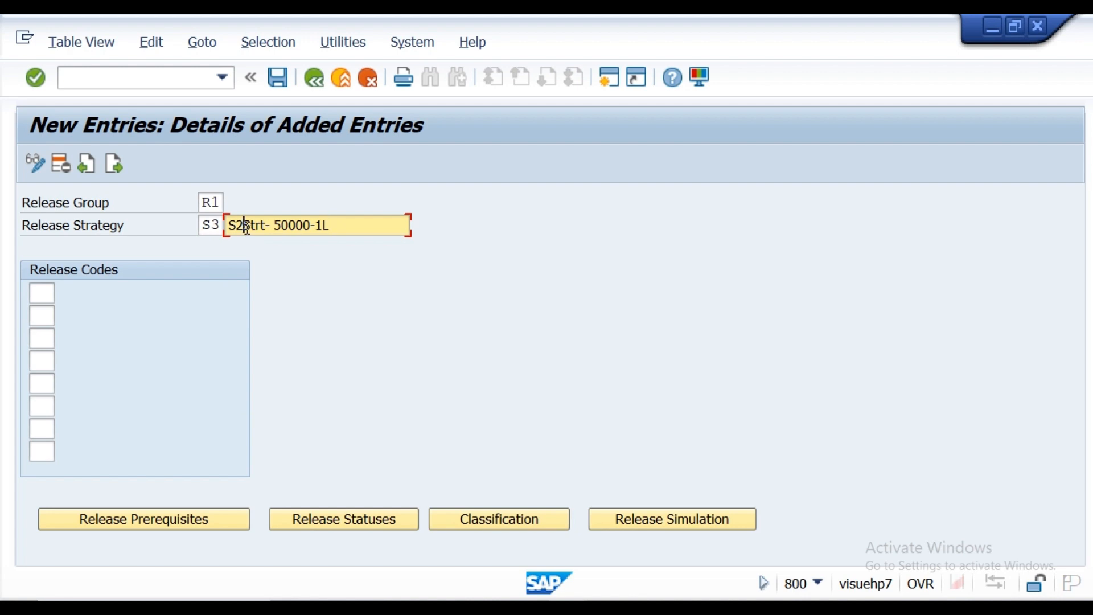
key("BackSpace")
key("BackSpace")
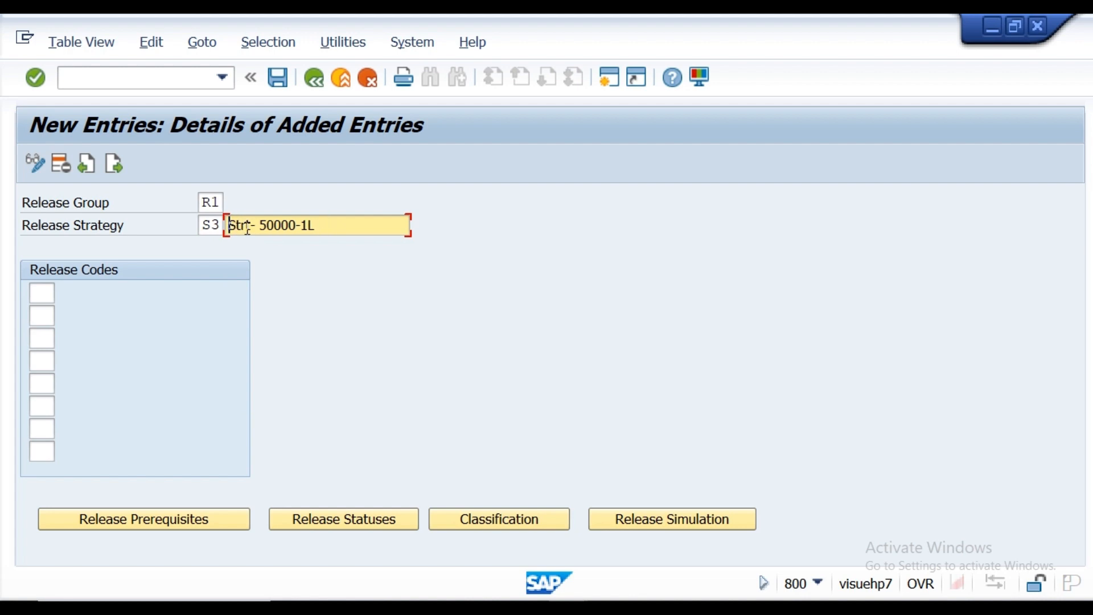
type("S3 ")
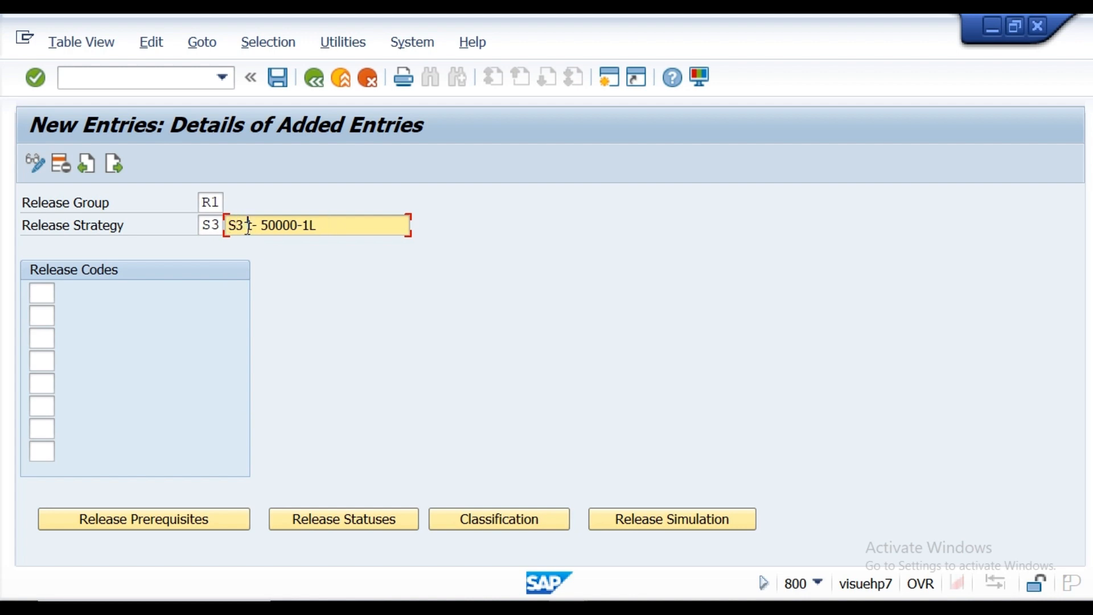
type("S")
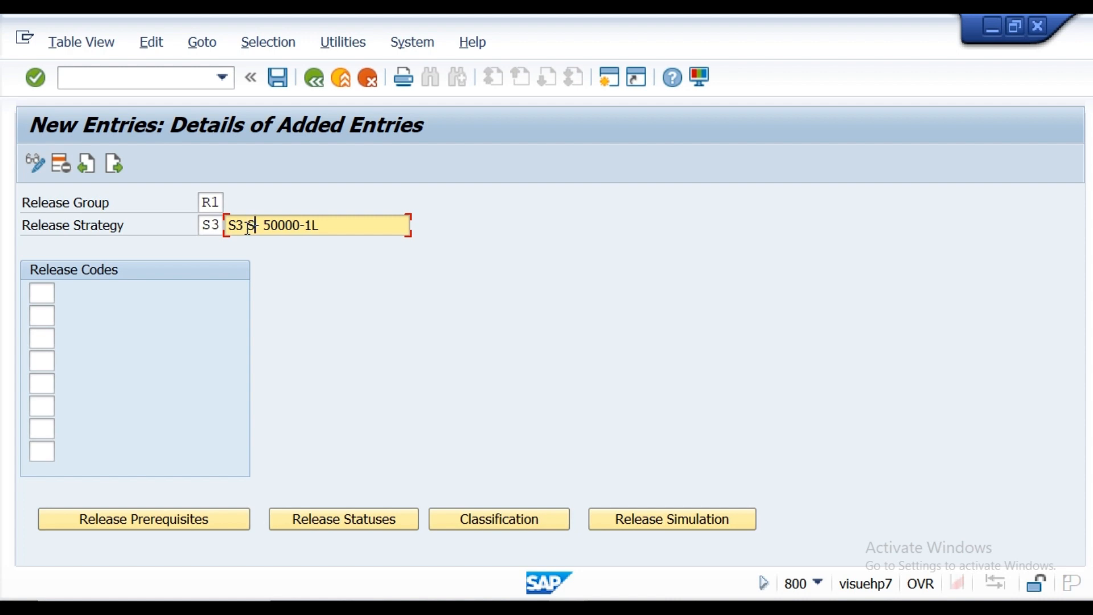
type("T")
key("BackSpace")
type("tr")
key("Delete")
key("Delete")
key("Delete")
key("Delete")
key("Delete")
key("Delete")
type("> 100000")
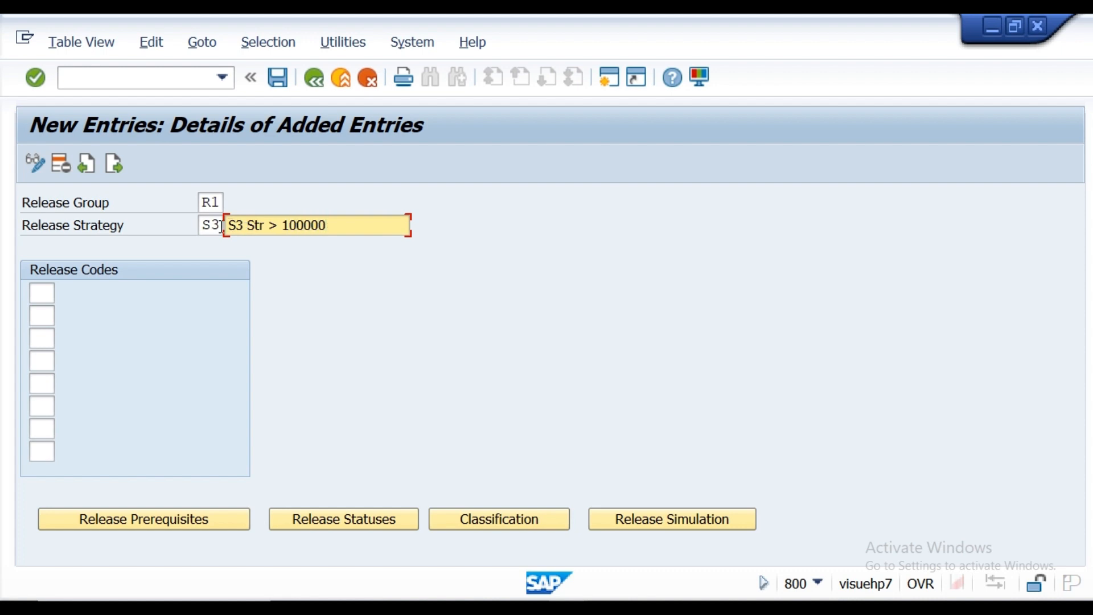
Step: Check the available release codes, look up the required approvers for requisitions above 100000 in the Notepad file PR Release value, and return to SAP
left_click(45, 295)
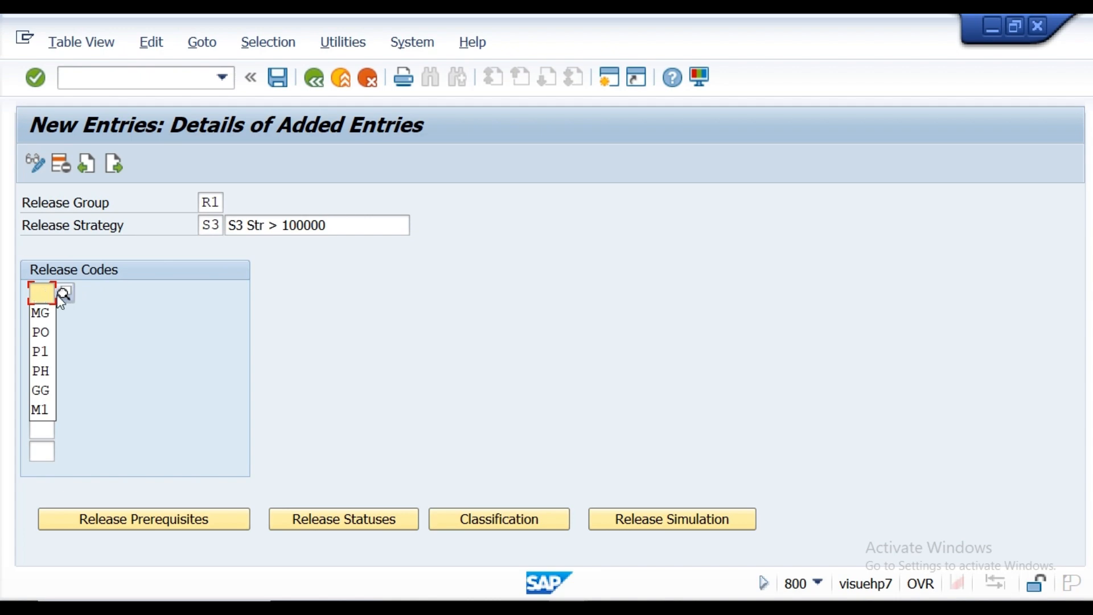
left_click(61, 295)
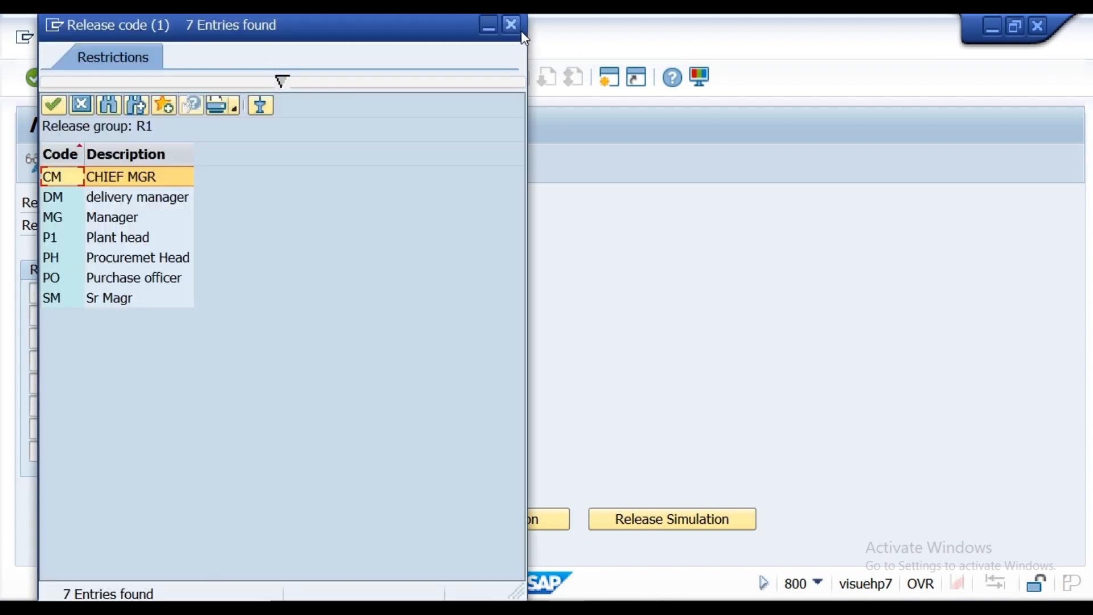
left_click(514, 29)
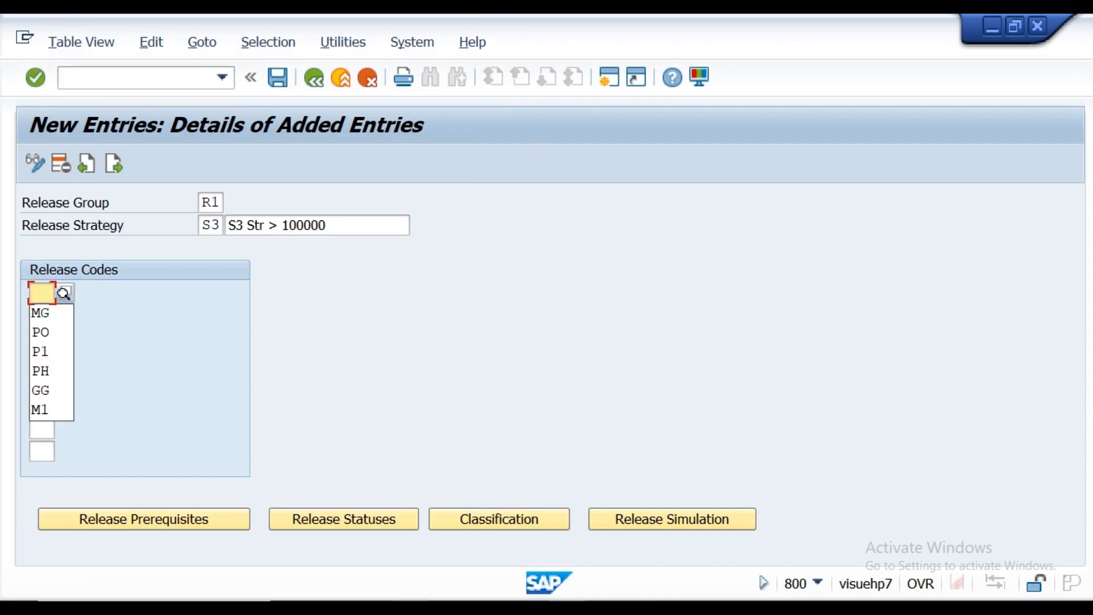
key("alt+Tab")
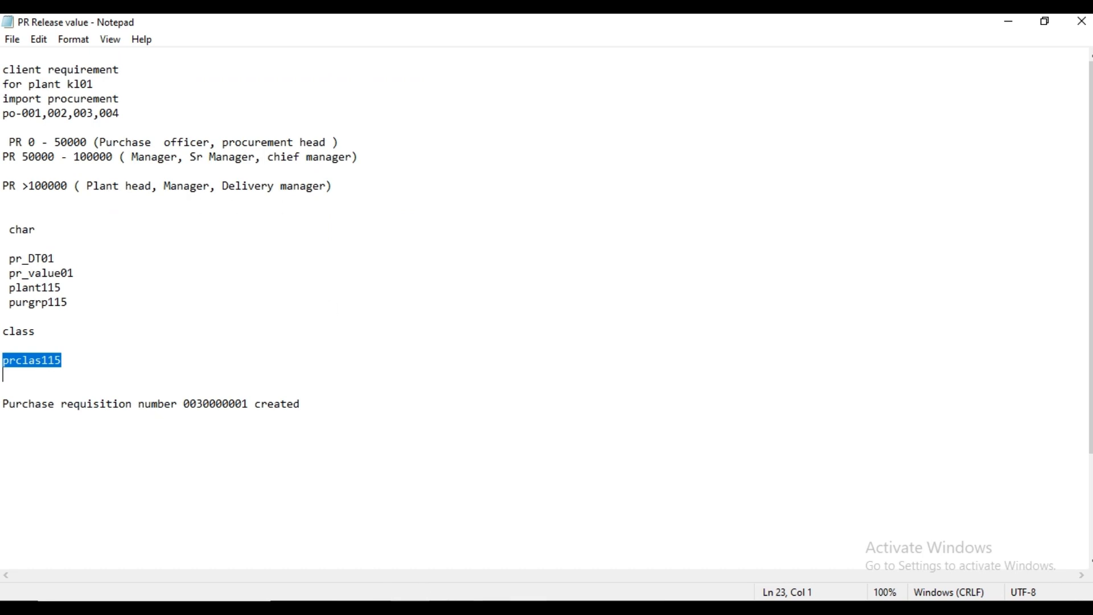
mouse_move(568, 598)
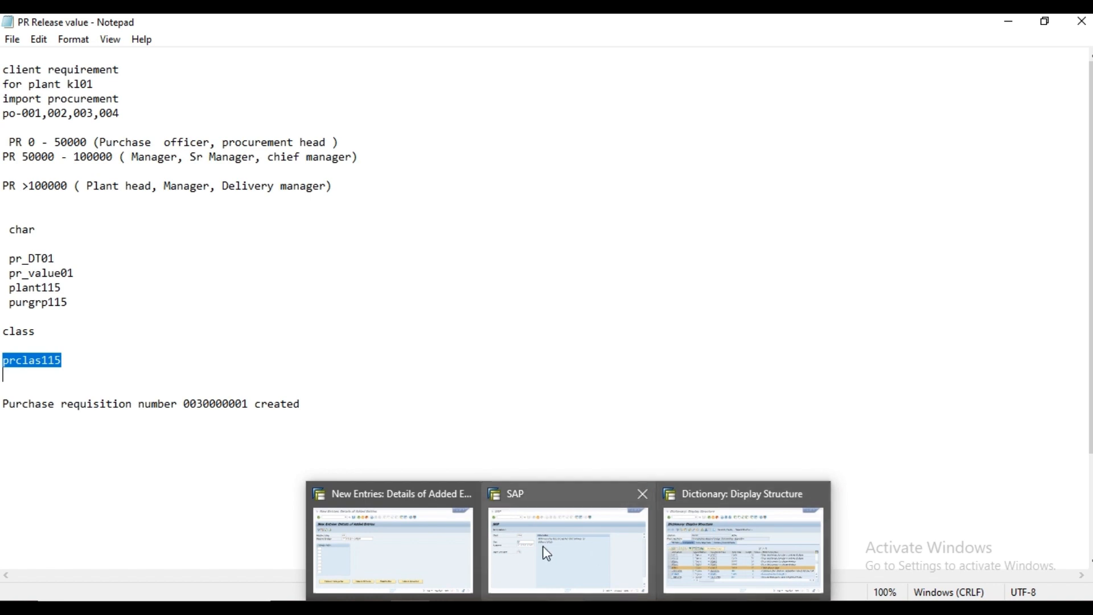
left_click(381, 545)
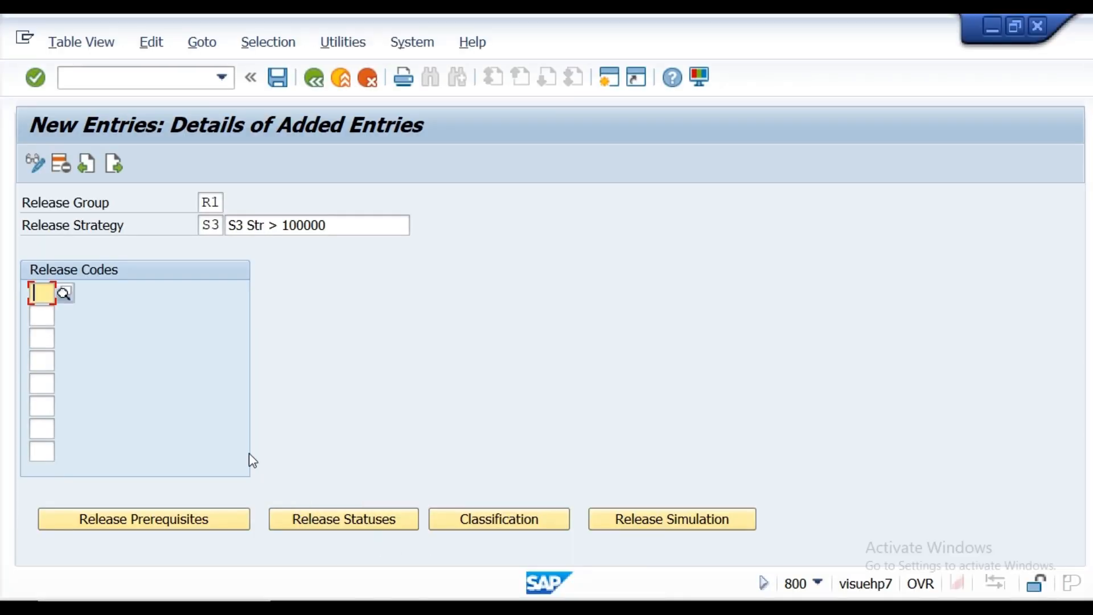
Step: Assign release codes P1 (Plant head), MG (Manager) and DM (delivery manager) to strategy S3, in that order, and validate the entries
left_click(69, 299)
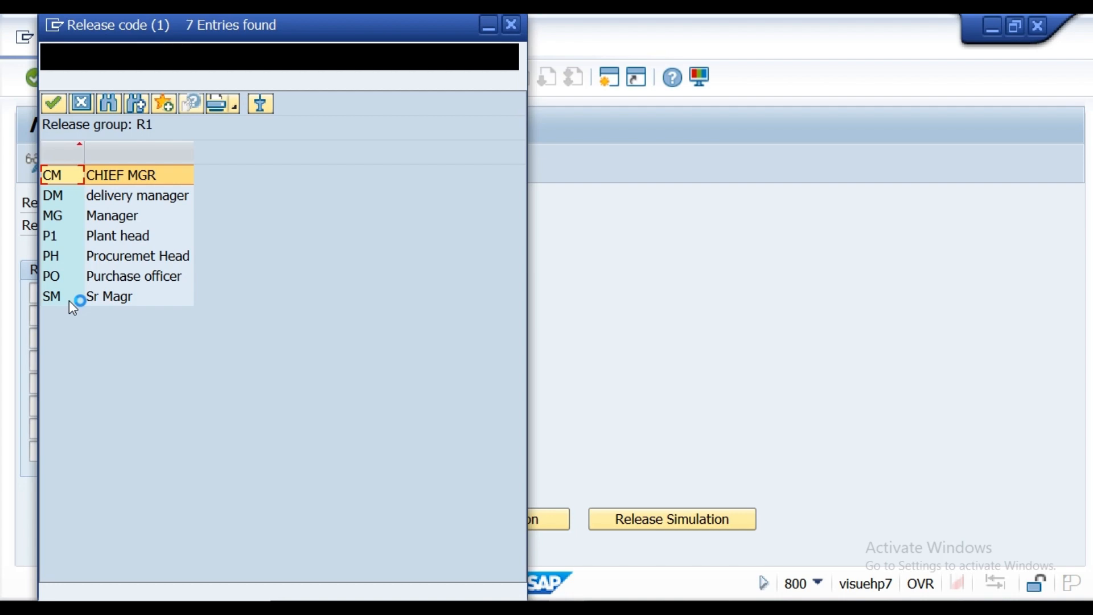
left_click(110, 238)
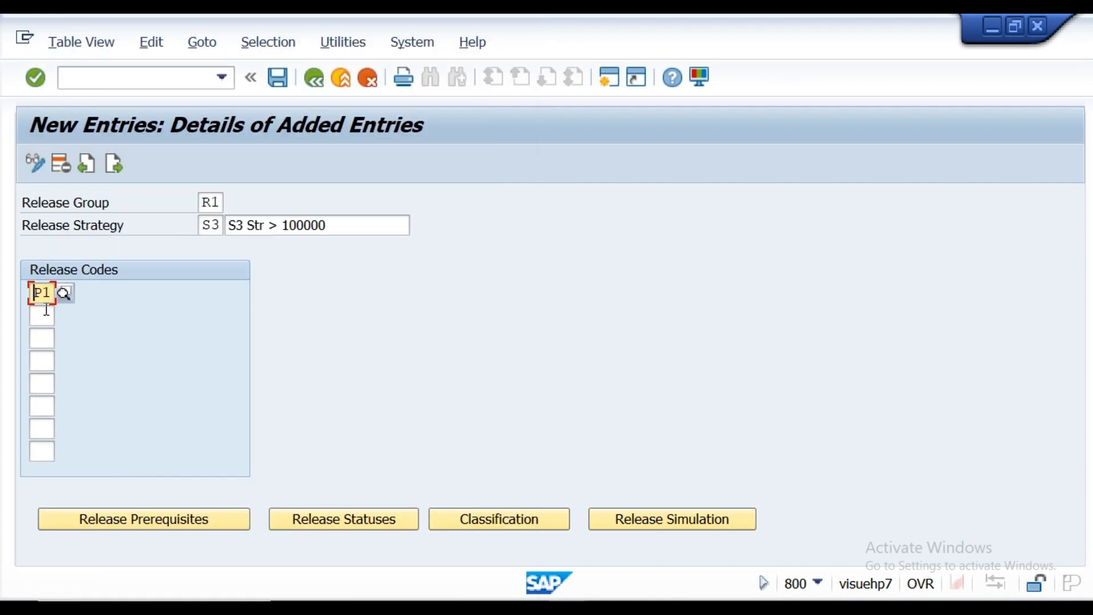
left_click(44, 317)
left_click(67, 317)
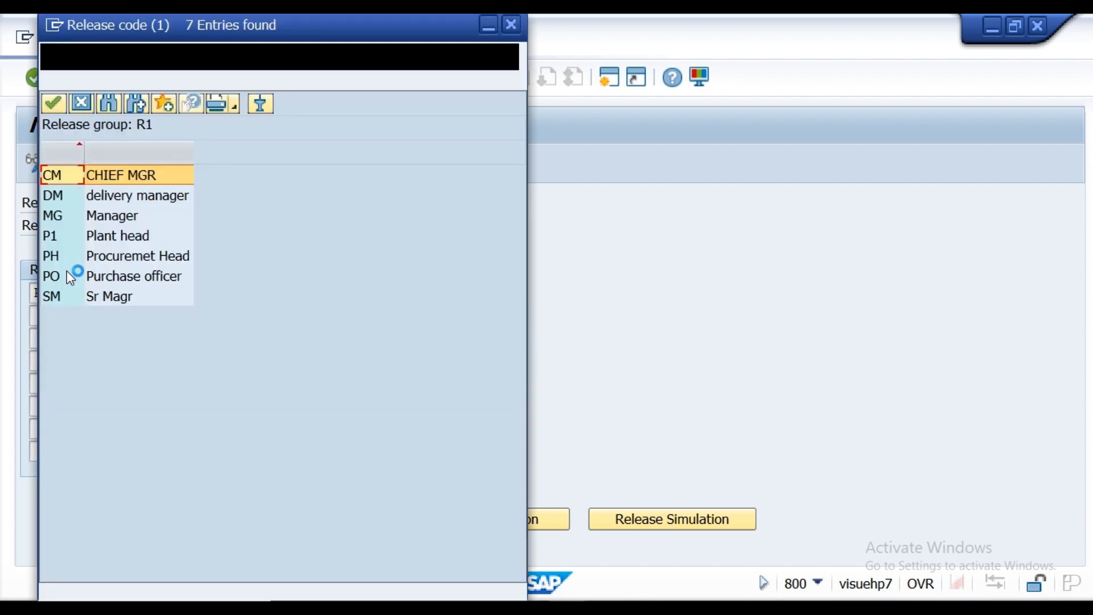
double_click(98, 215)
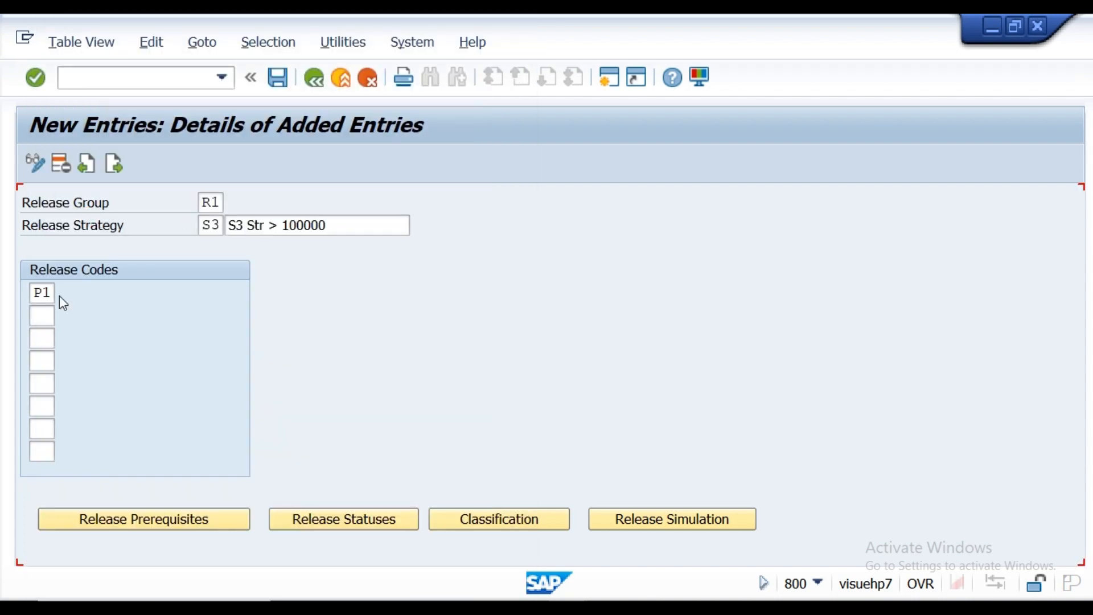
left_click(49, 341)
left_click(63, 338)
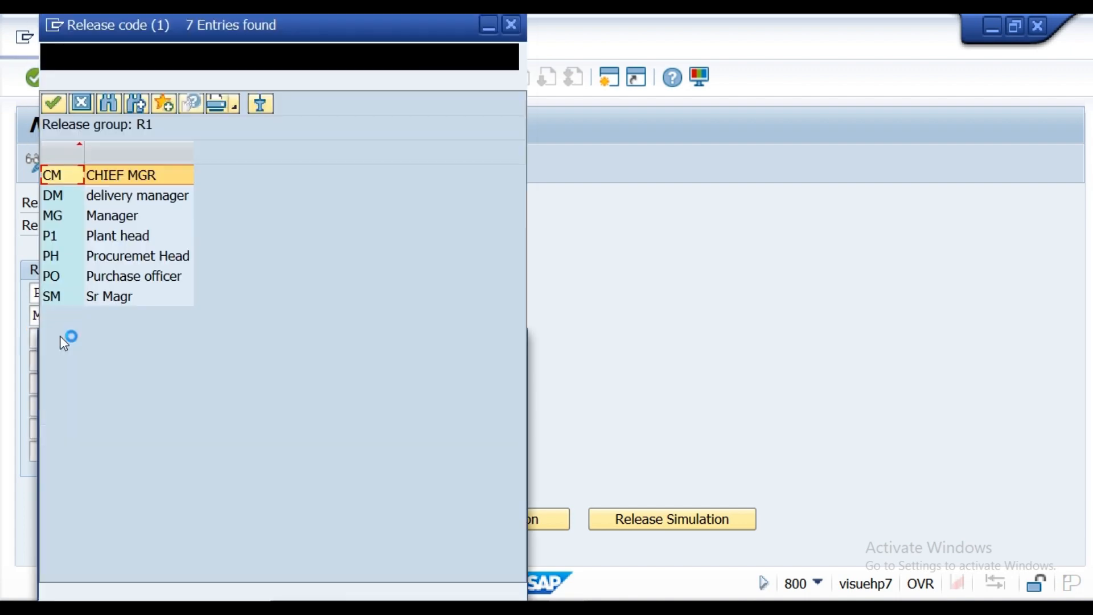
left_click(128, 199)
double_click(127, 198)
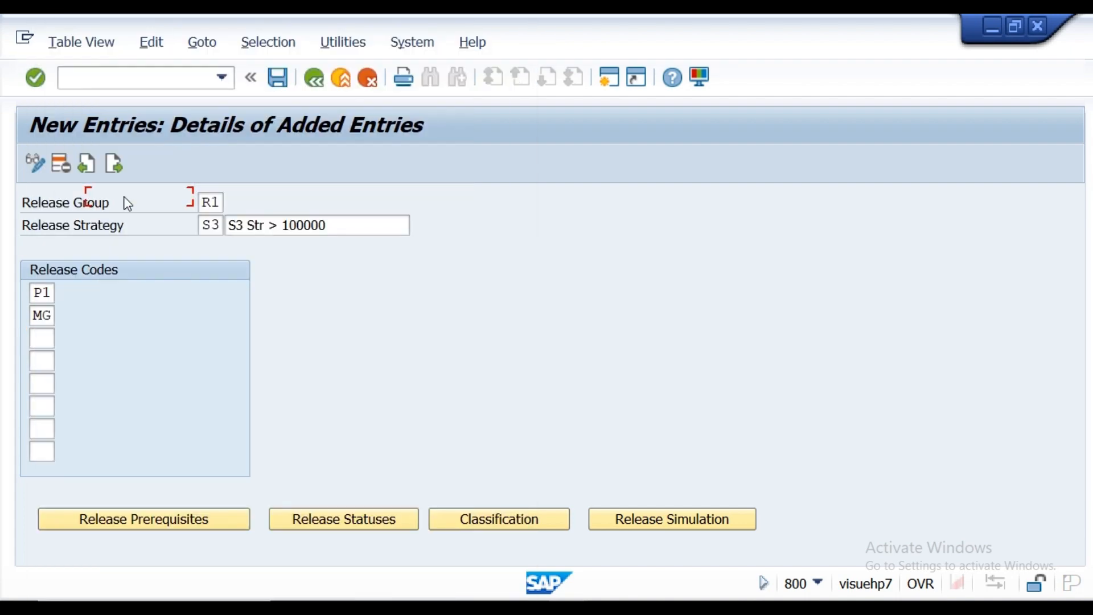
left_click(35, 77)
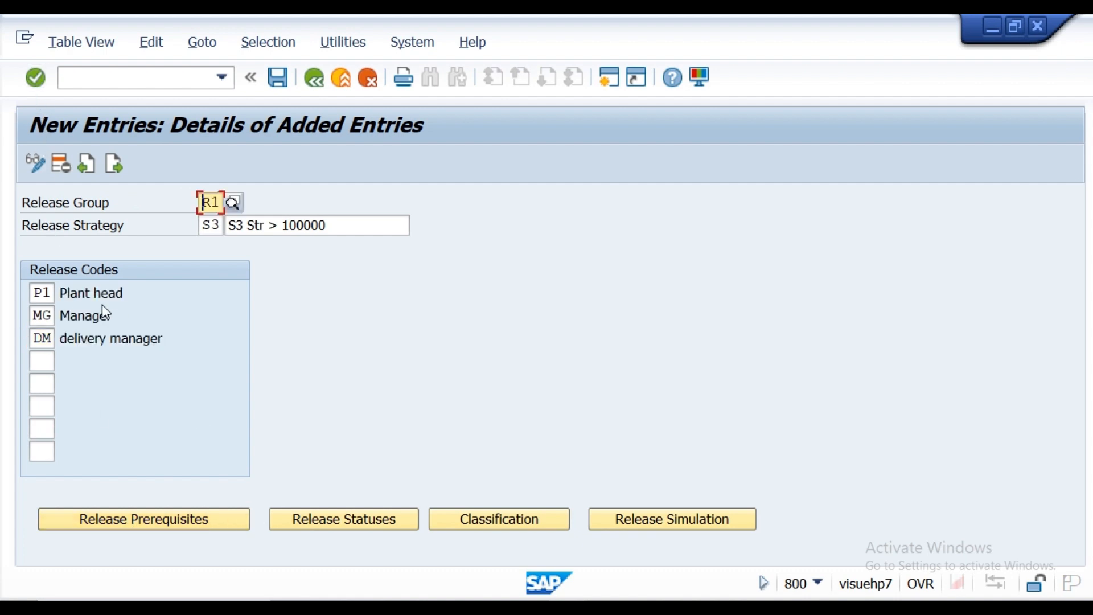
Step: Set the release prerequisites of strategy S3 so that MG requires P1, and DM requires P1 and MG
left_click(123, 520)
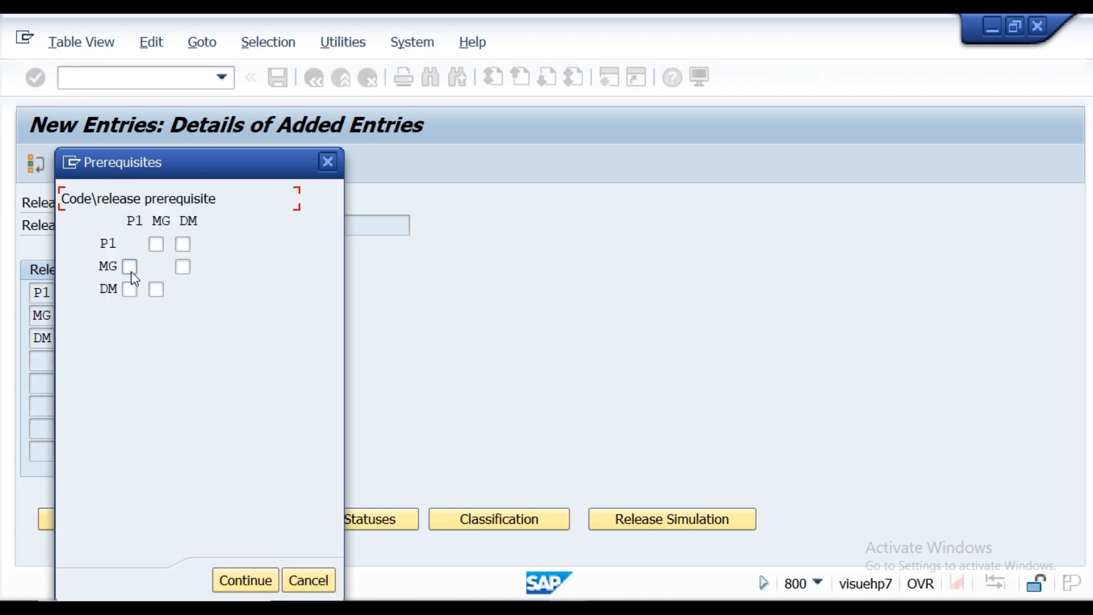
left_click(129, 269)
left_click(131, 291)
left_click(222, 569)
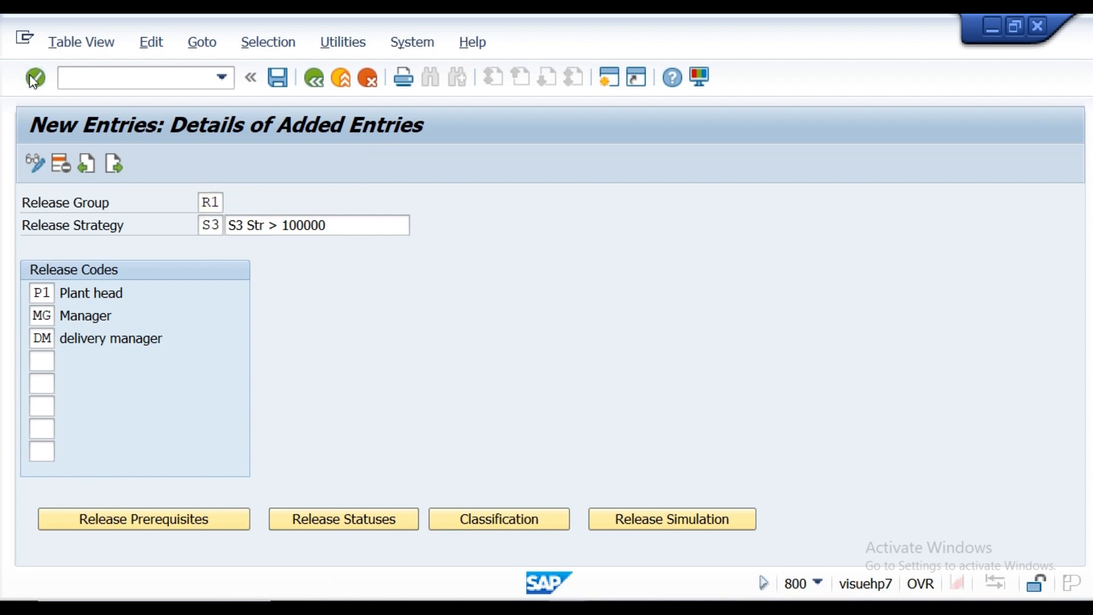
Step: Set release indicator R for the status of strategy S3 in which P1, MG and DM have all released
left_click(340, 520)
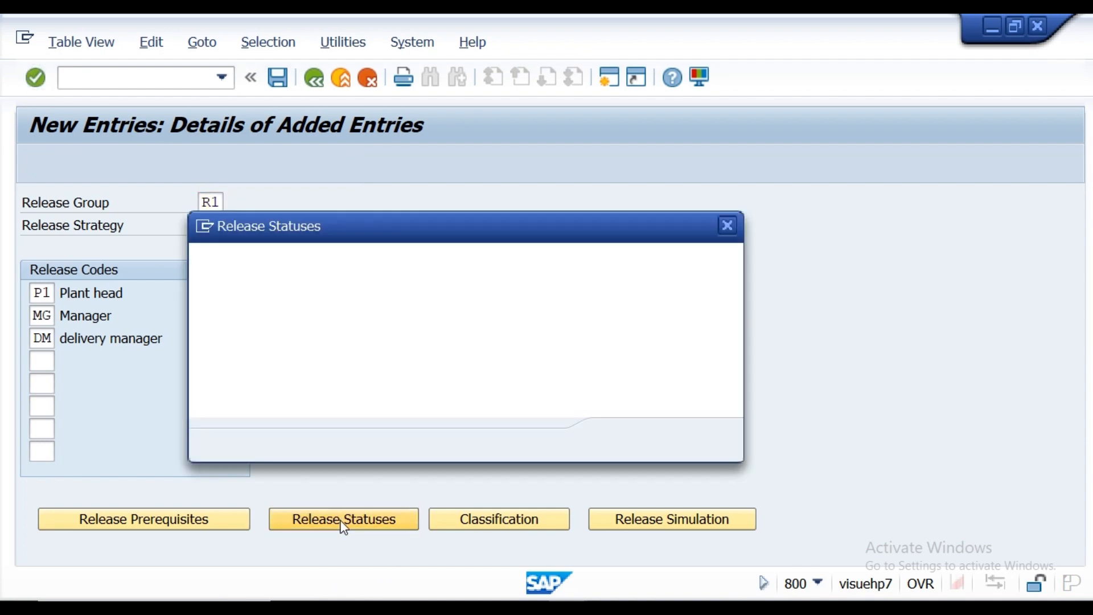
left_click(423, 378)
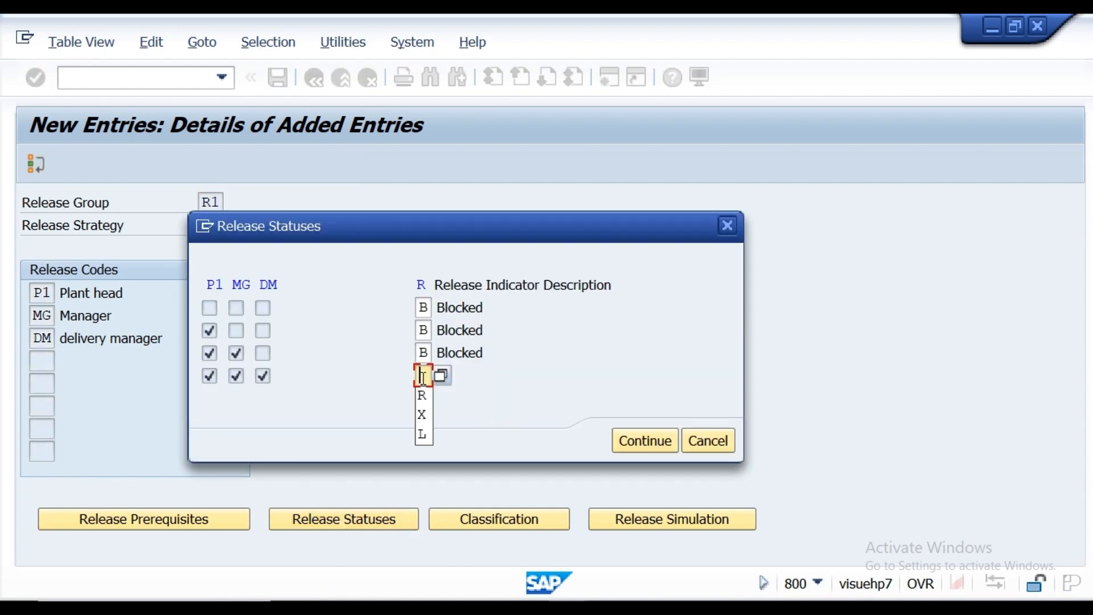
left_click(424, 400)
left_click(636, 442)
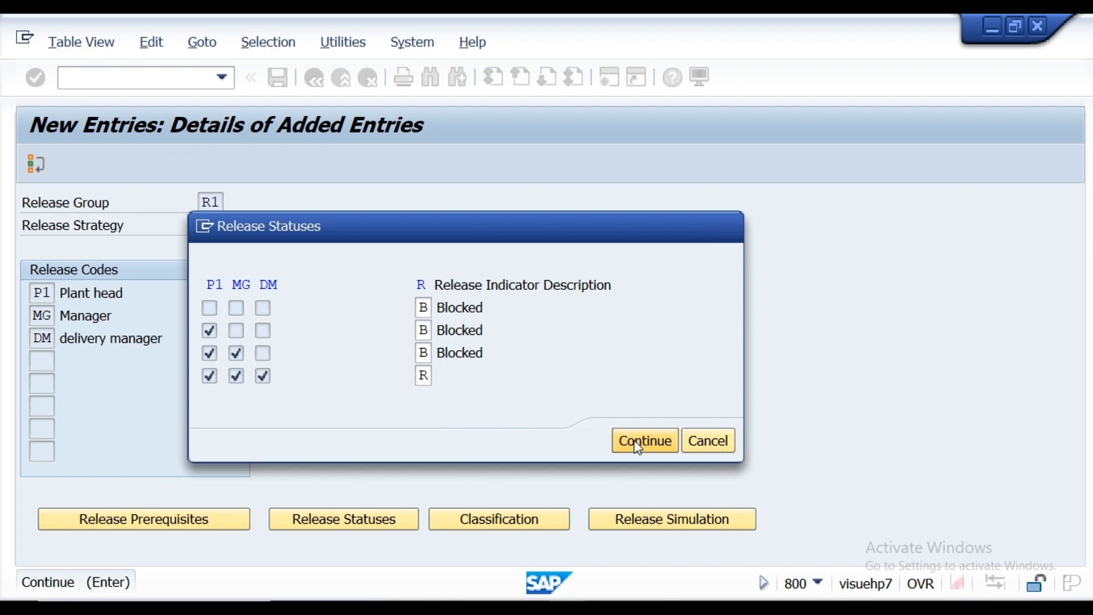
Step: Classify strategy S3 with purchase requisition document type INB and a total value of item > 100000
left_click(489, 524)
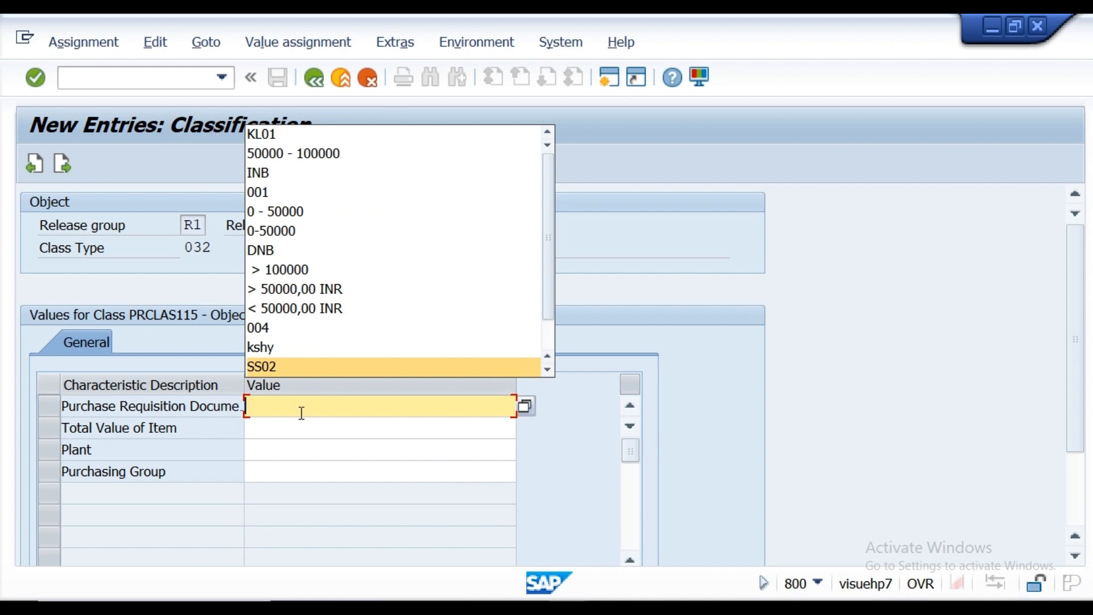
left_click(282, 173)
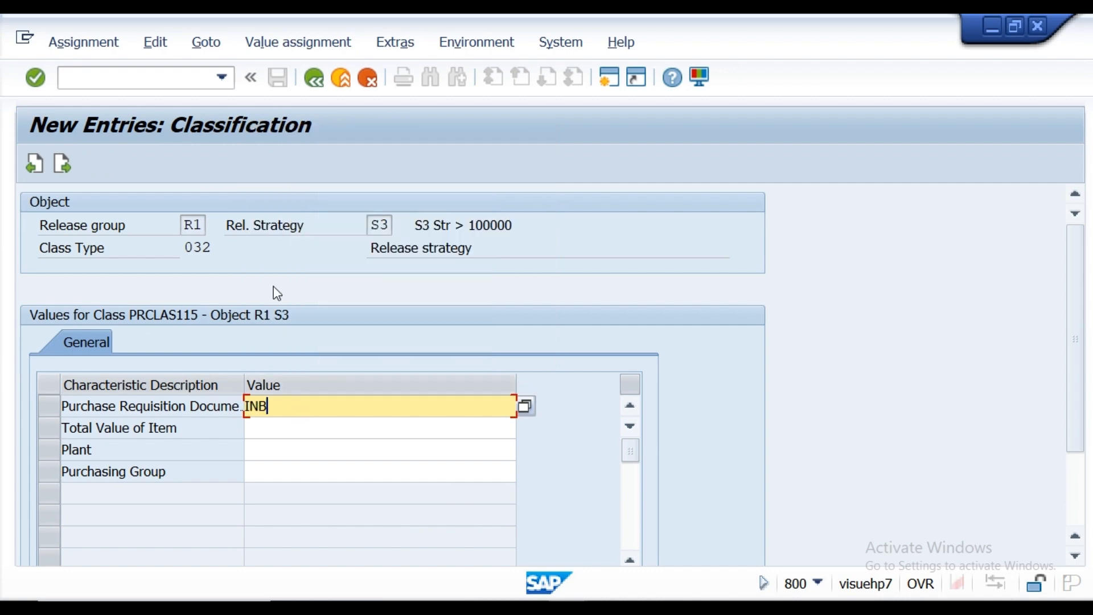
left_click(282, 429)
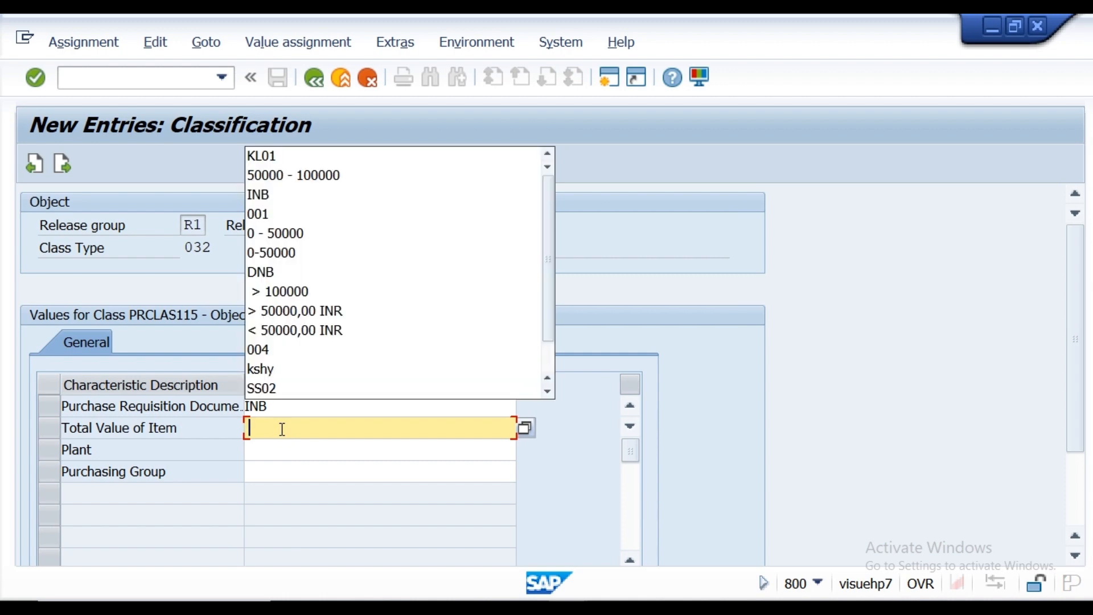
type(">")
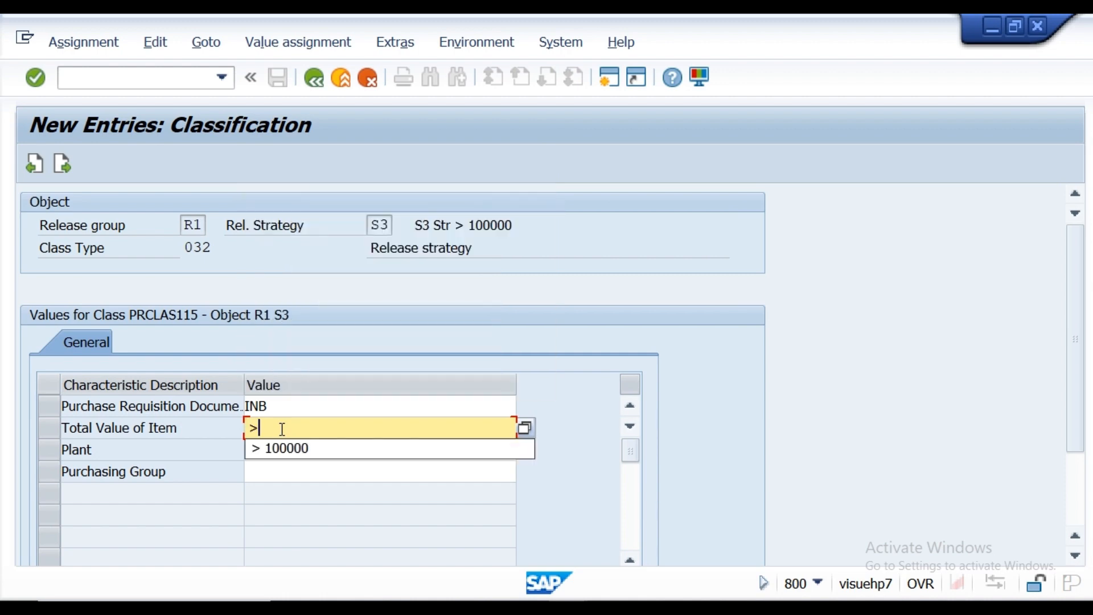
type("100000")
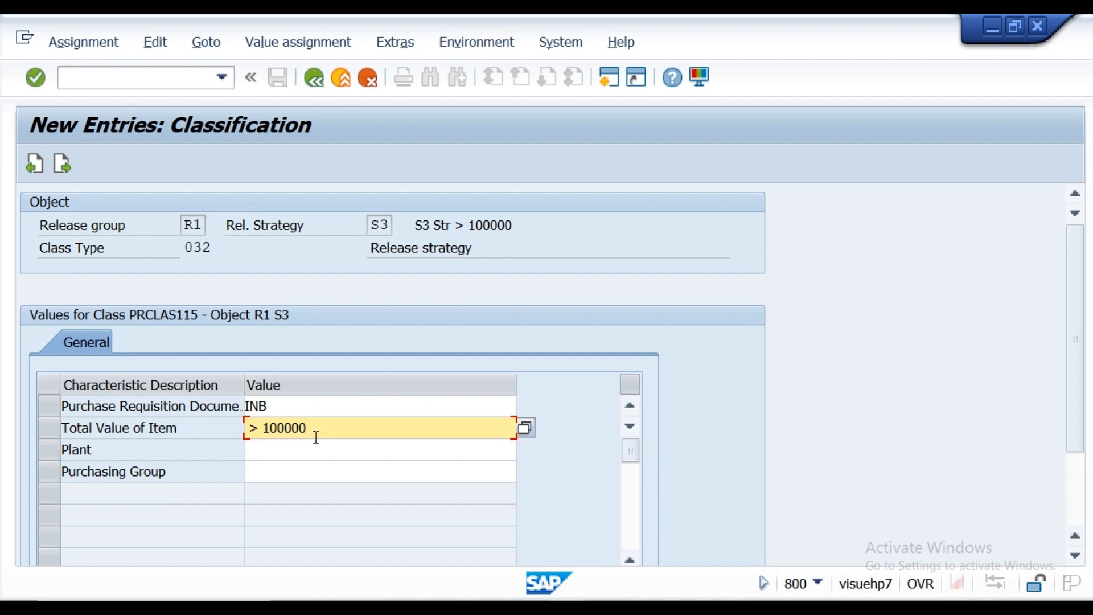
Step: Add plants KL01 and KL02 as classification values of release strategy S3
left_click(304, 453)
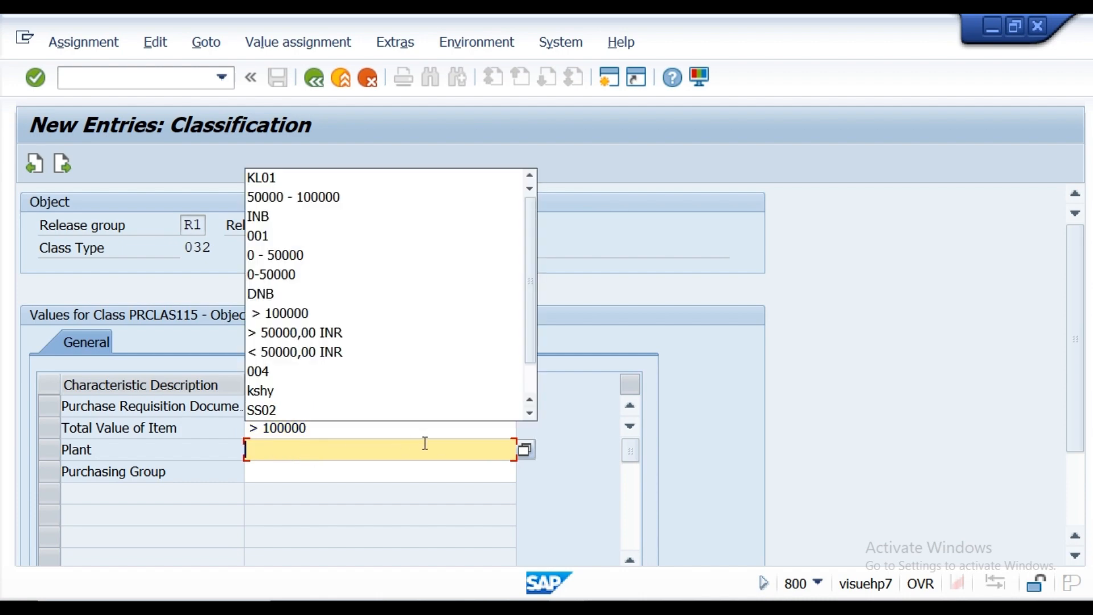
left_click(524, 450)
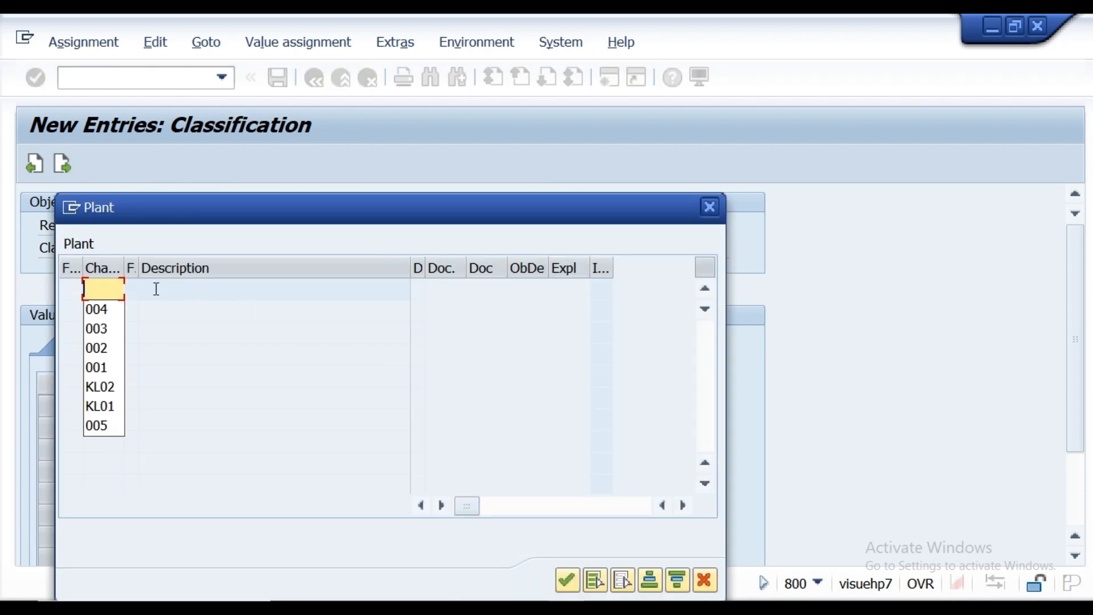
type("kl01")
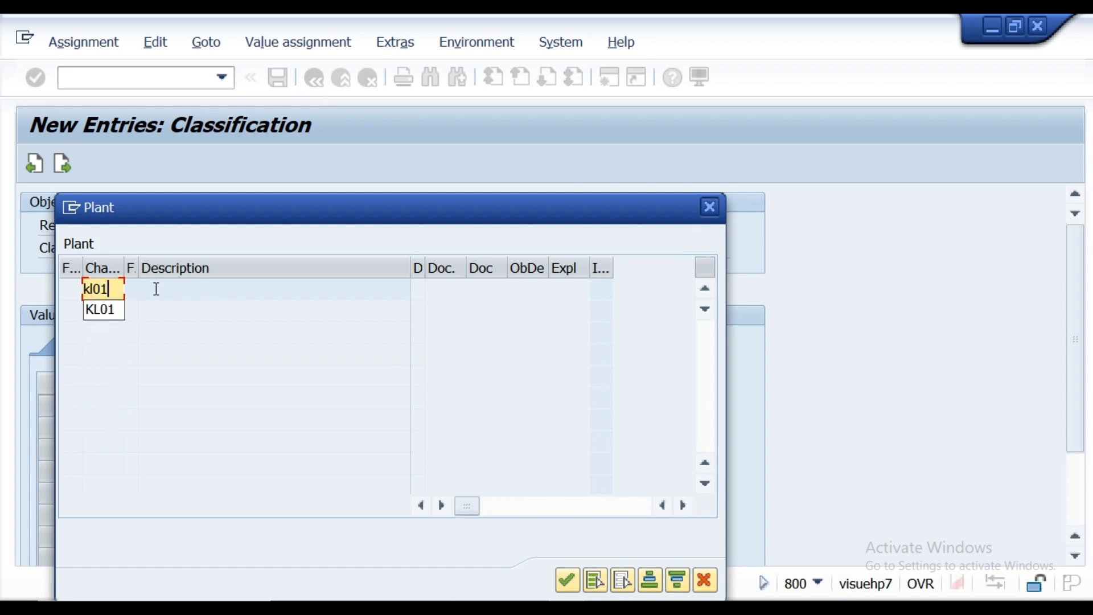
key("Return")
type("kl02")
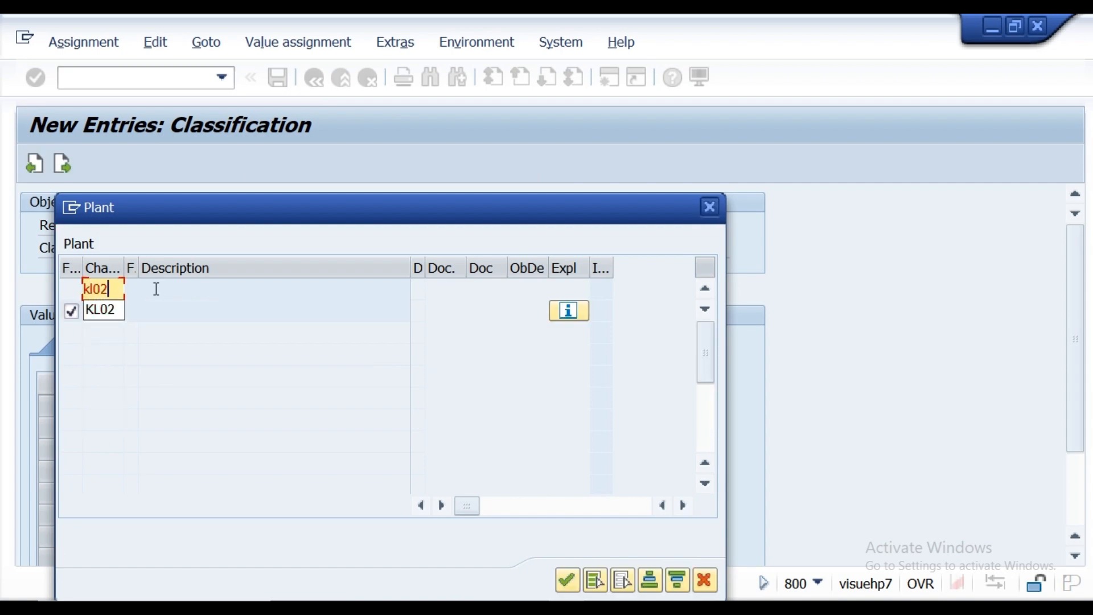
key("Return")
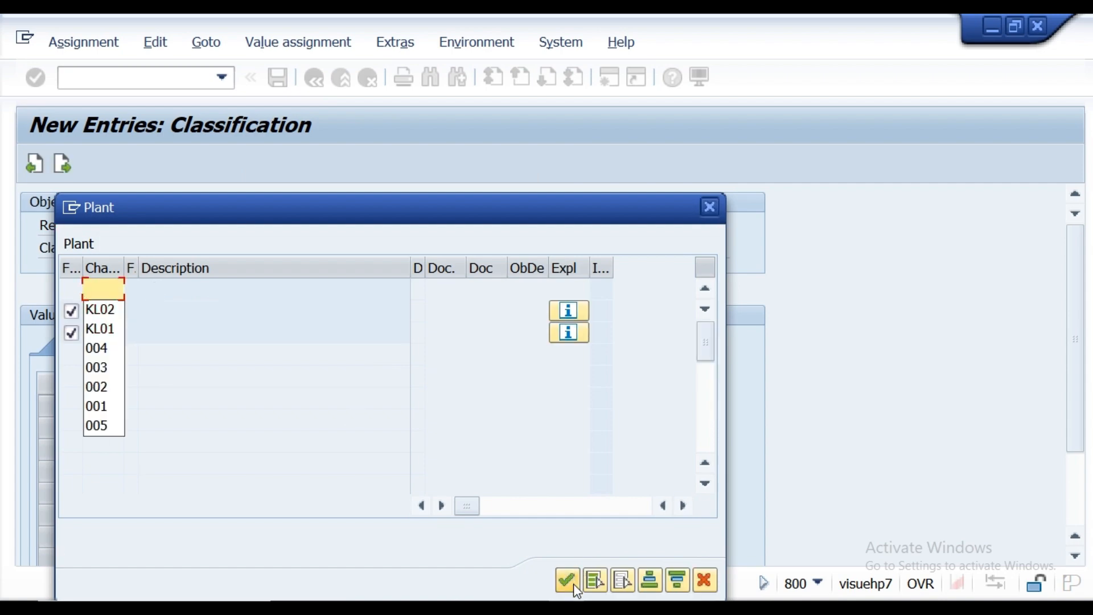
left_click(566, 580)
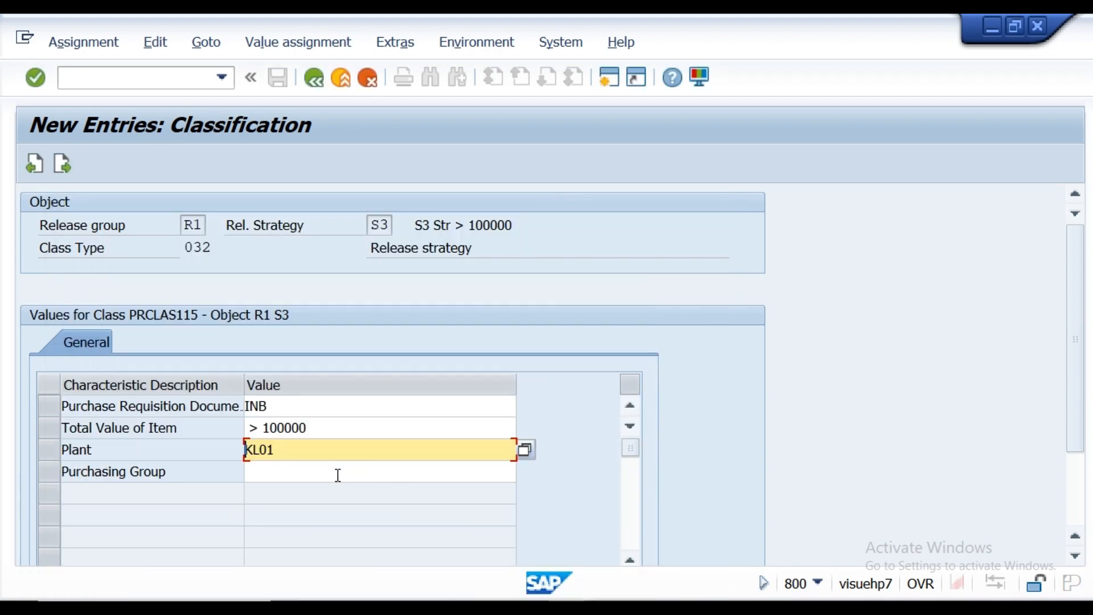
Step: Enter purchasing groups 001, 002 and 003 as classification values of release strategy S3
left_click(338, 474)
left_click(525, 471)
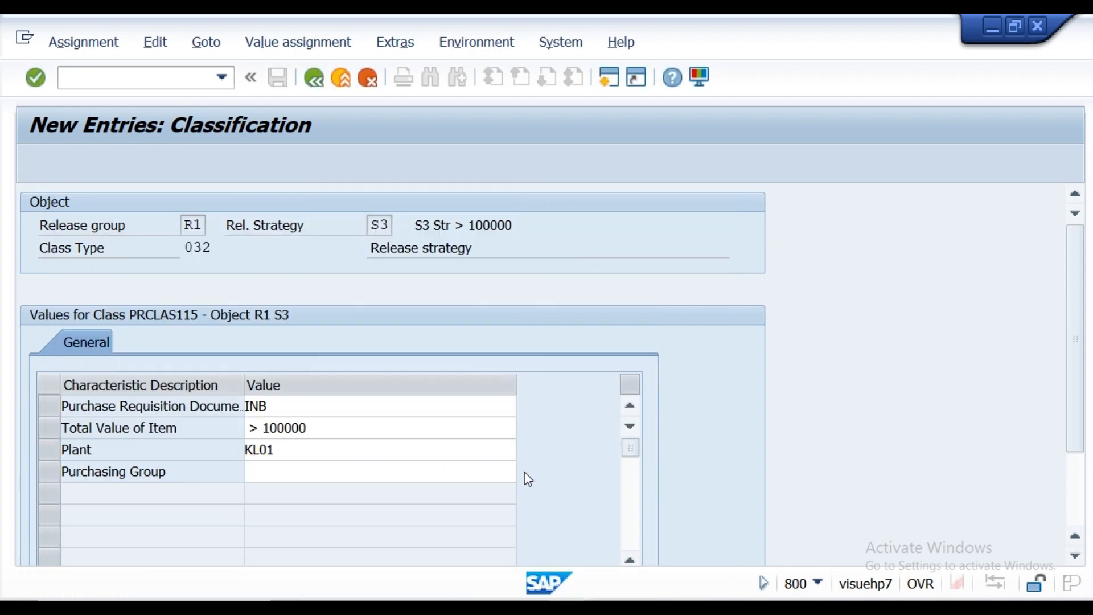
type("001")
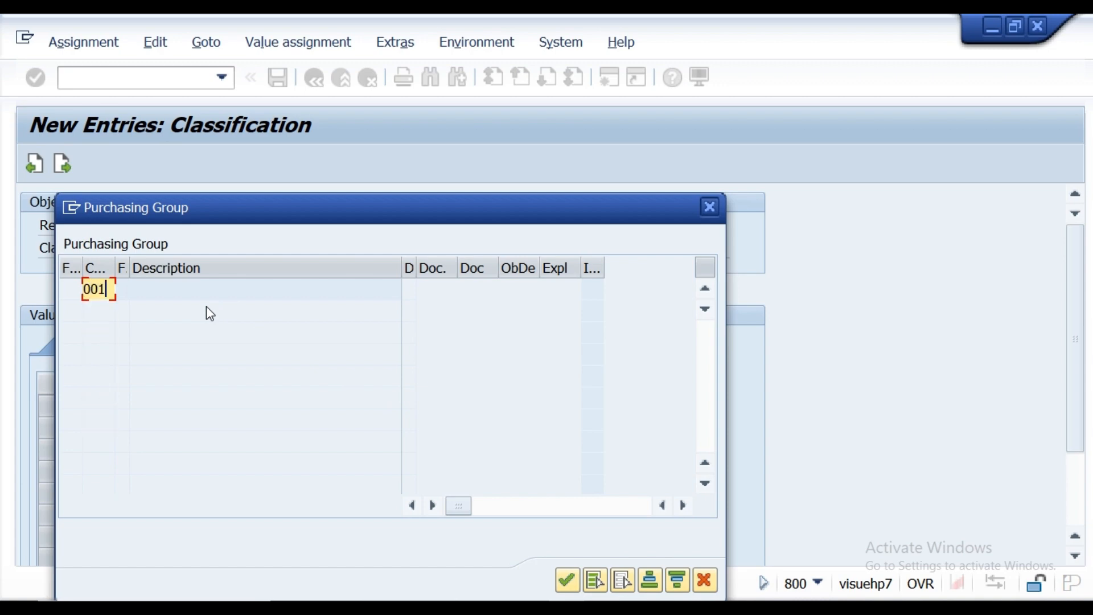
key("Return")
type("002")
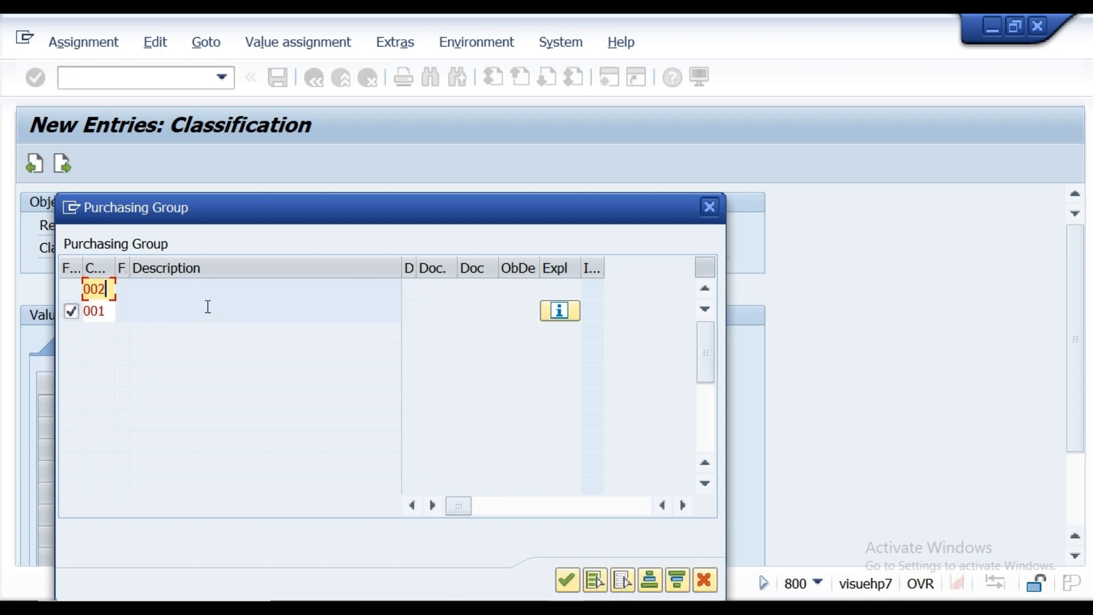
key("Return")
type("003")
key("Return")
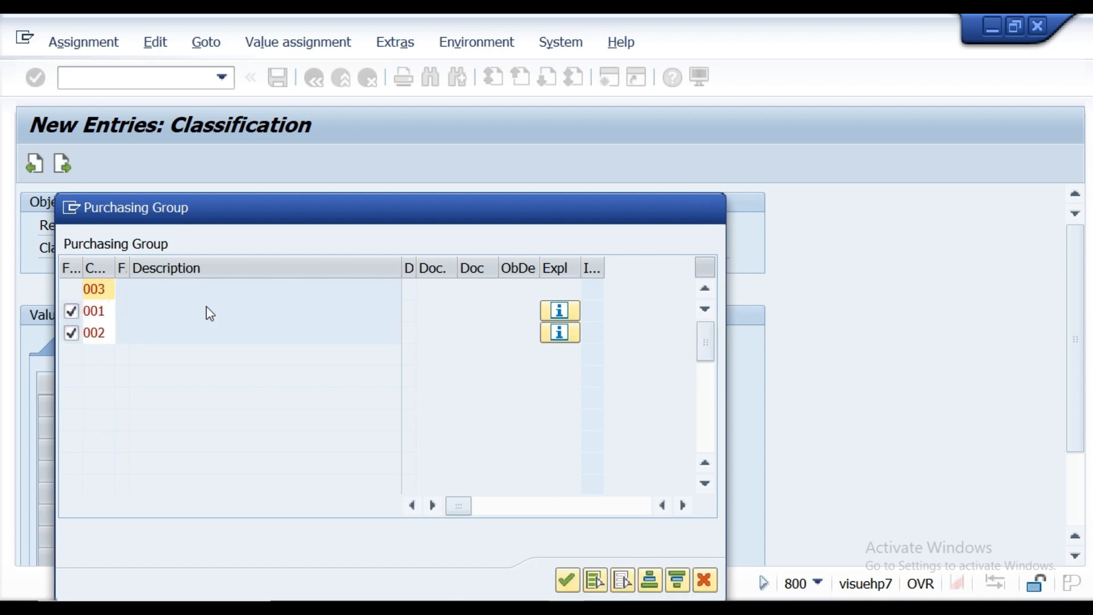
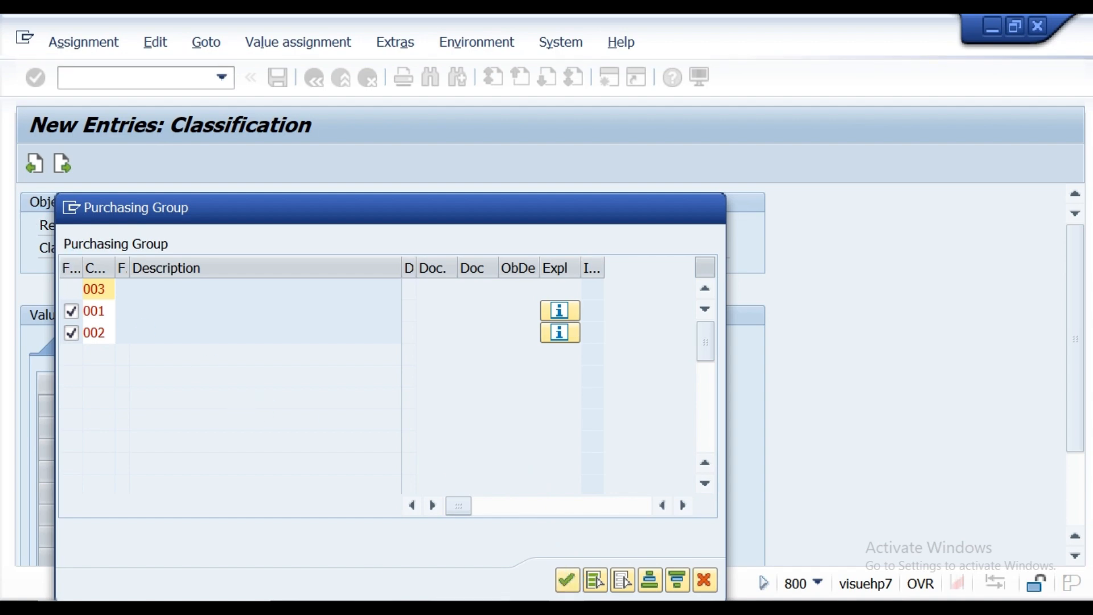
Step: Try to log on to client 800 in the already open SAP logon session with the administrator user and account password
left_click(567, 608)
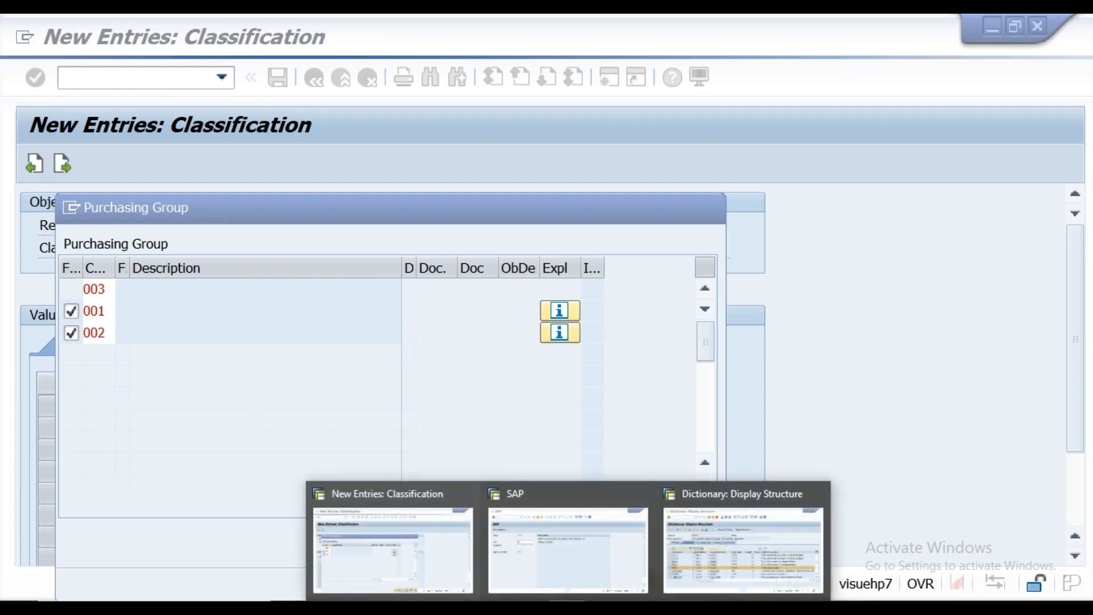
left_click(428, 532)
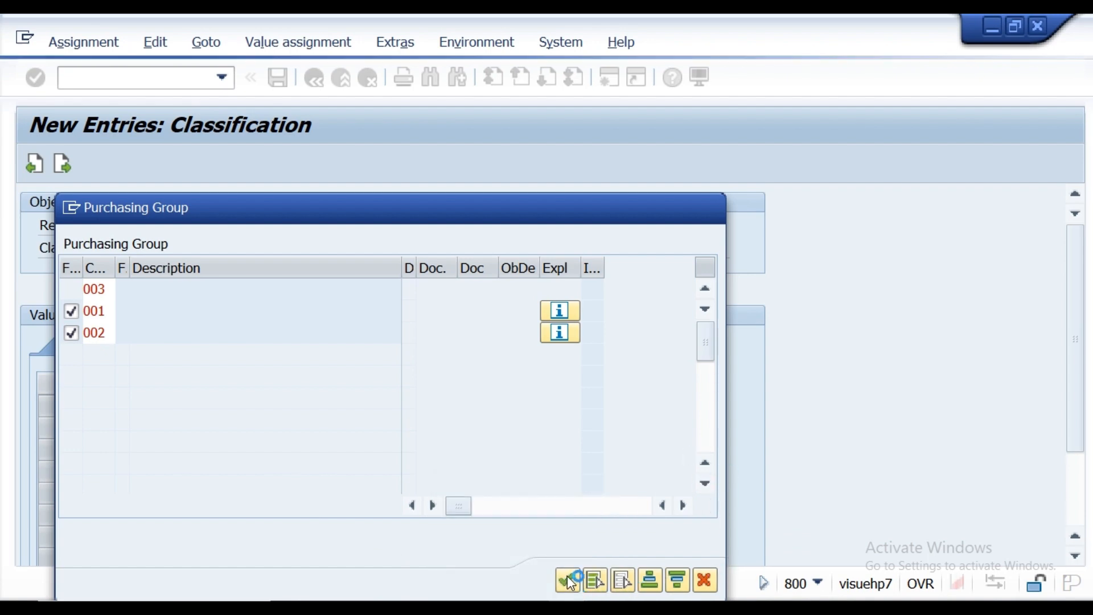
left_click(566, 606)
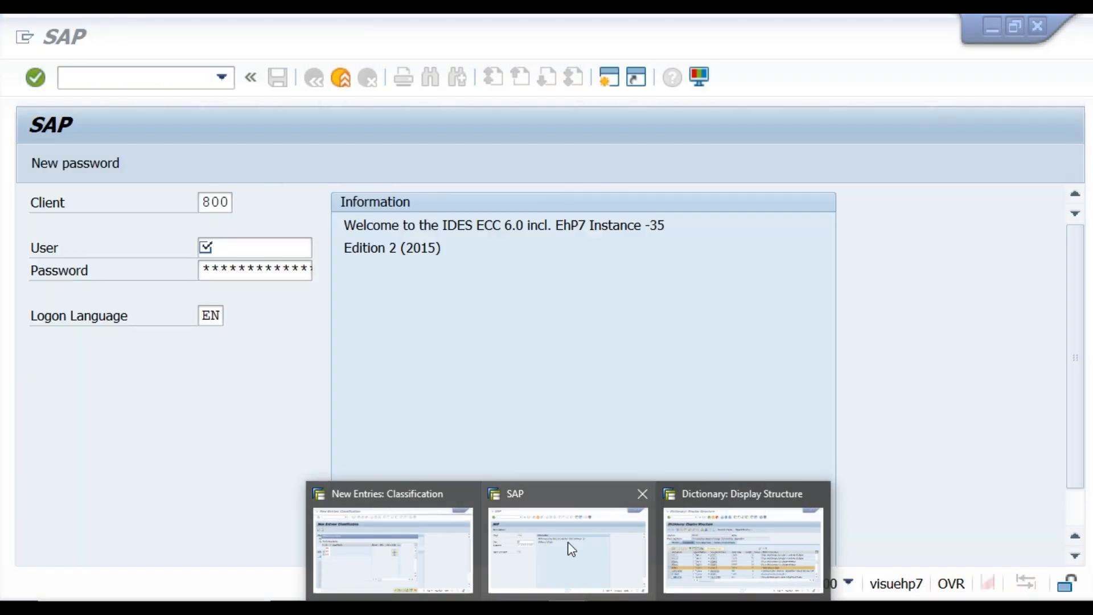
left_click(568, 541)
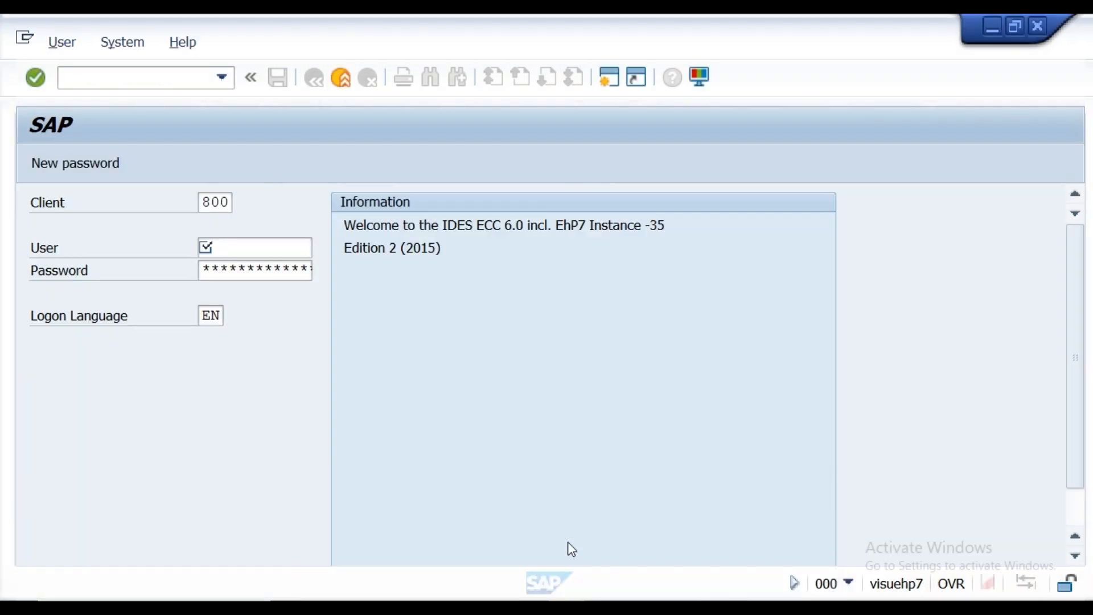
left_click(261, 244)
type("ad")
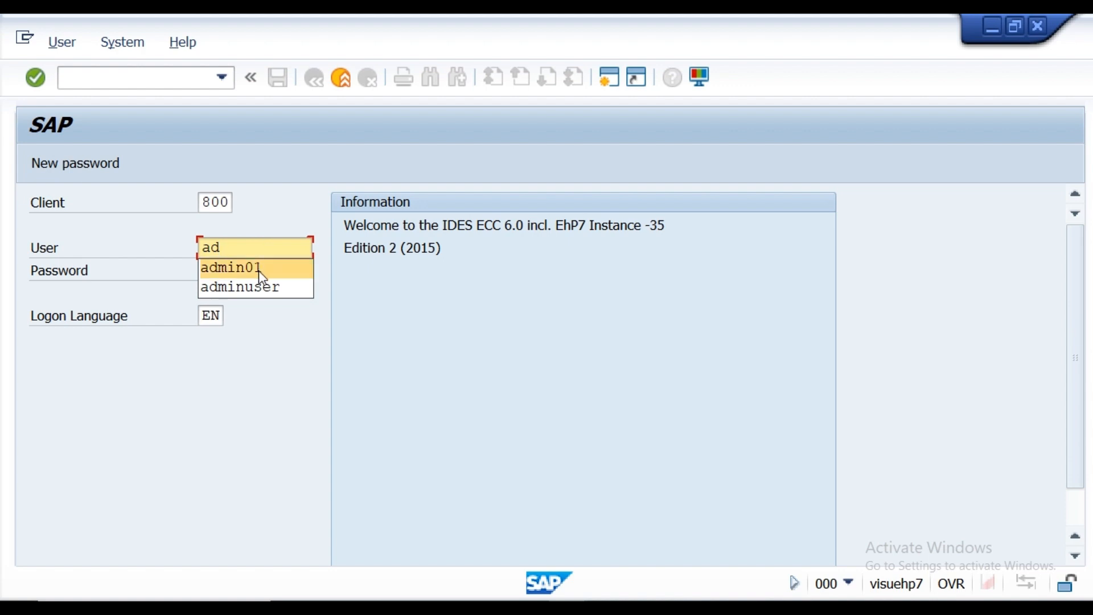
left_click(260, 267)
left_click(261, 271)
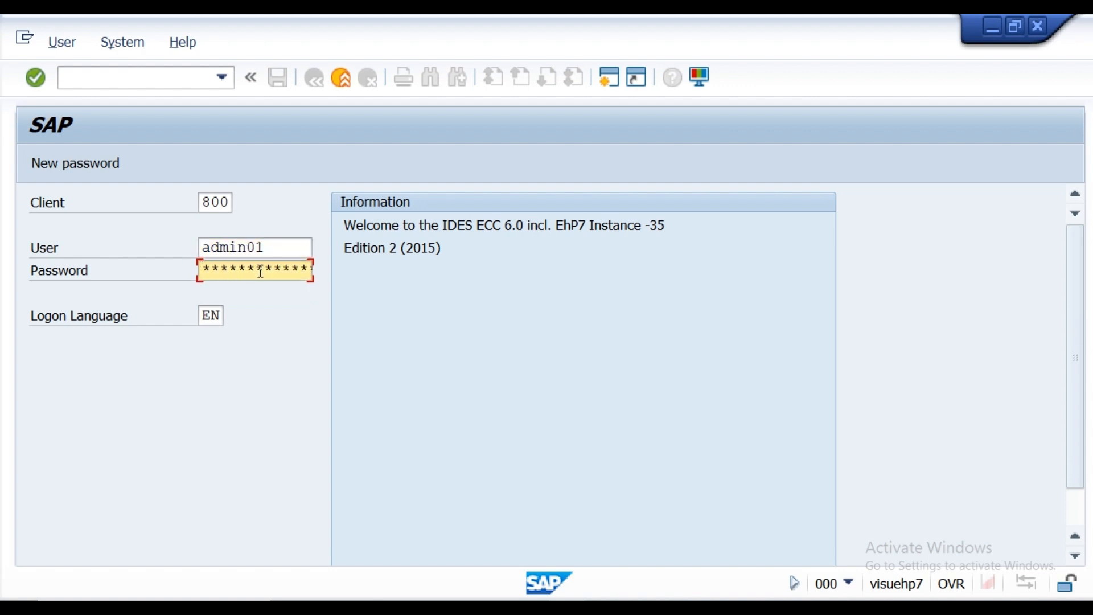
key("Return")
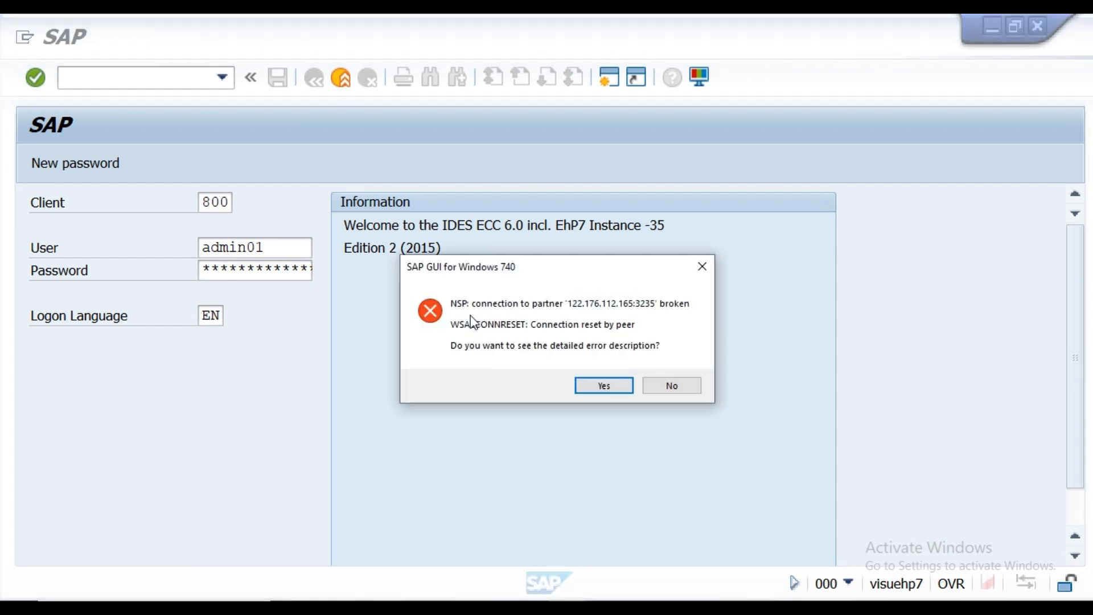
left_click(598, 387)
left_click(683, 442)
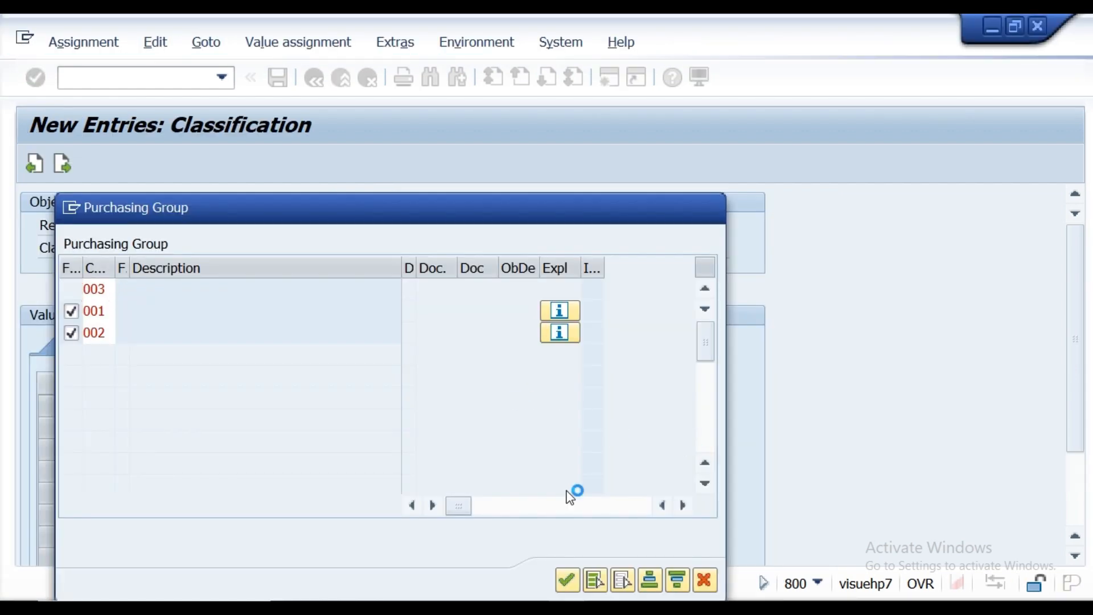
Step: Open a new connection to ECC Functional server-M3 and log on to client 800 with the administrator user and account password
left_click(568, 608)
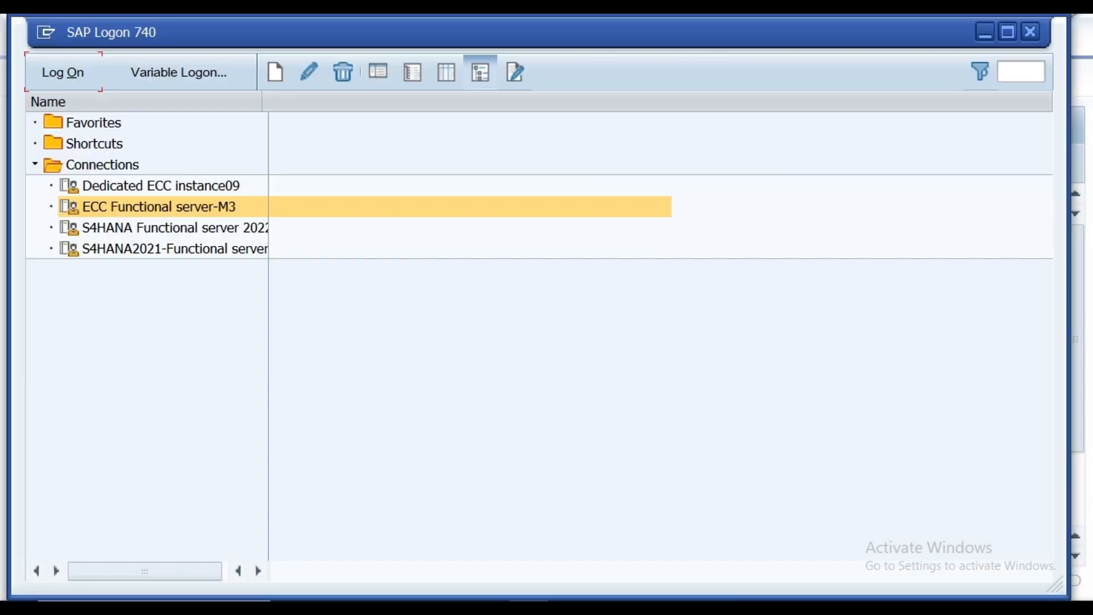
left_click(73, 75)
left_click(246, 250)
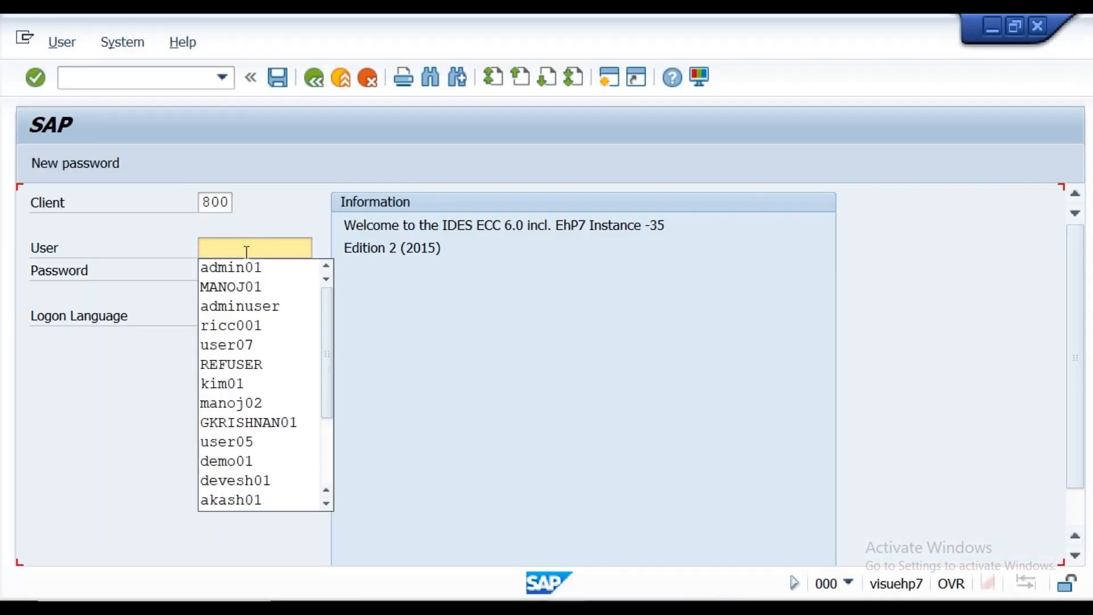
left_click(245, 267)
left_click(245, 267)
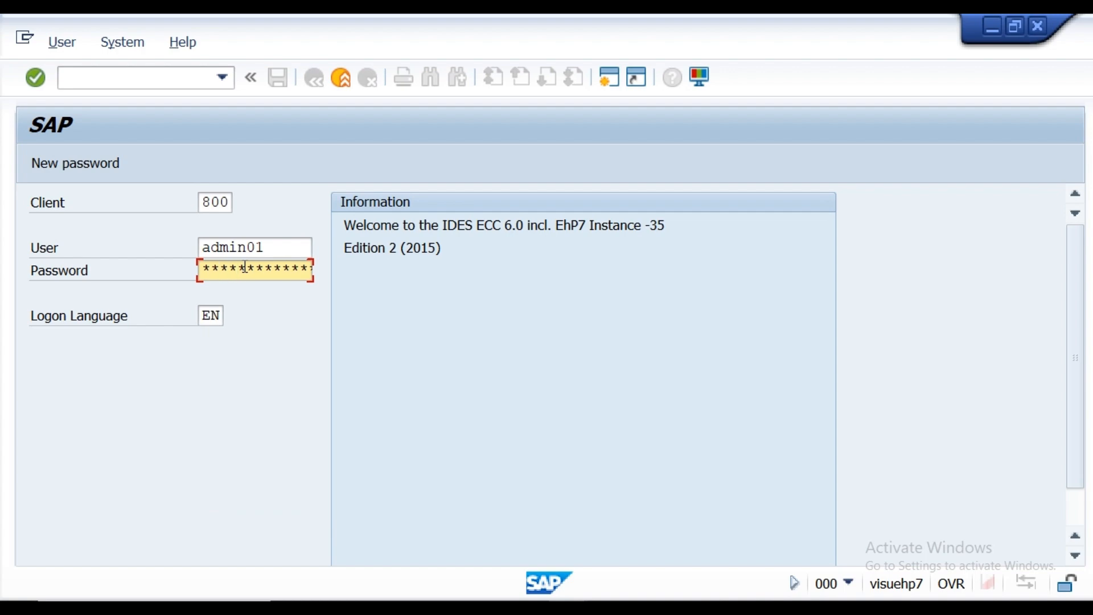
key("Return")
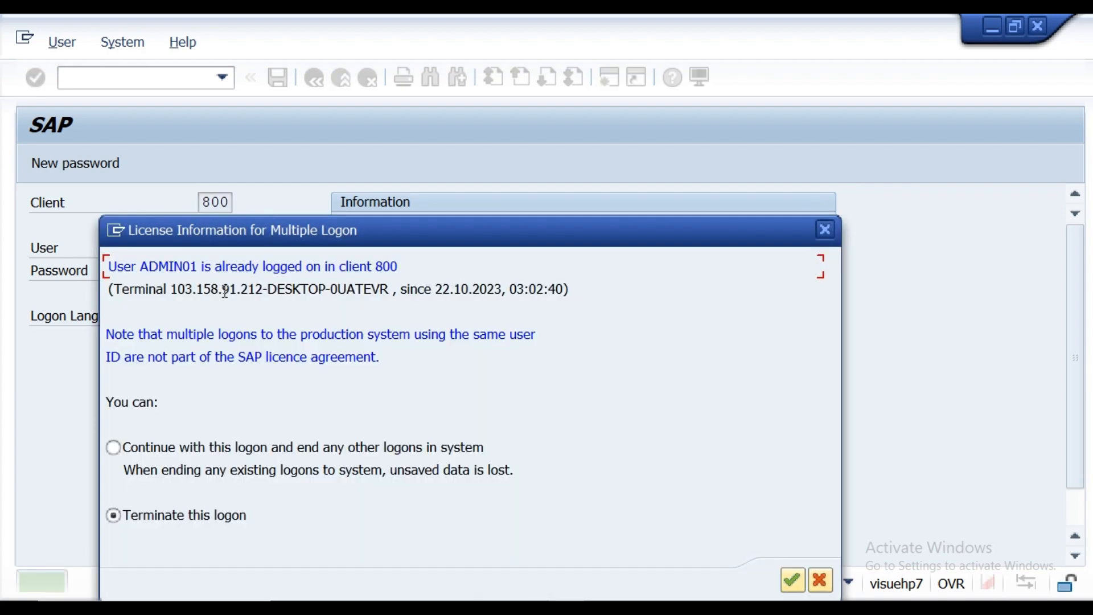
Step: Continue with this logon, end any other logons in the system, and dismiss the session error messages
left_click(114, 448)
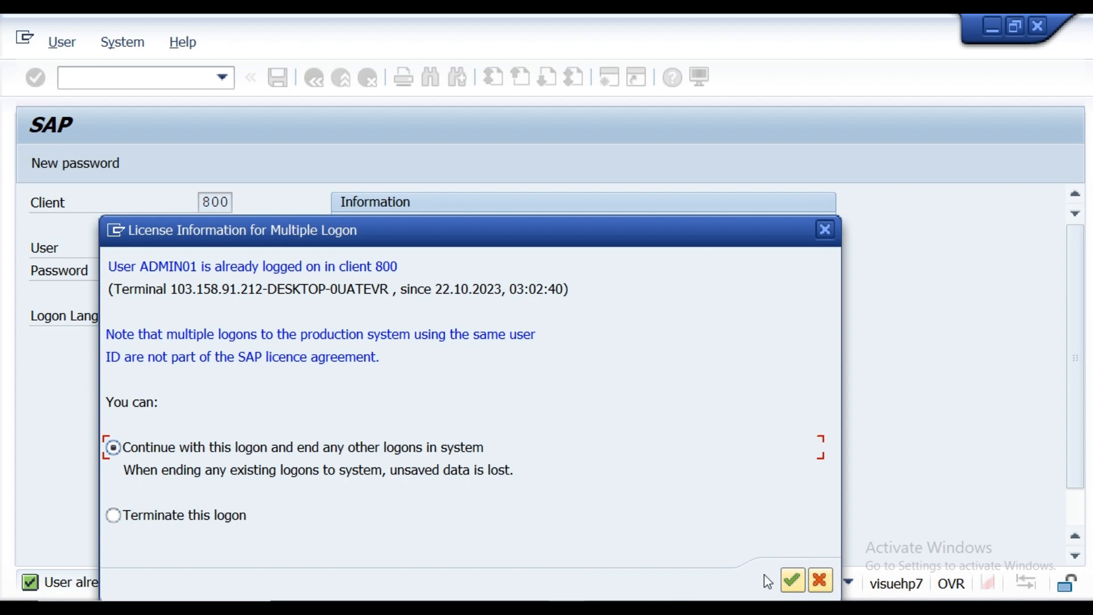
left_click(796, 580)
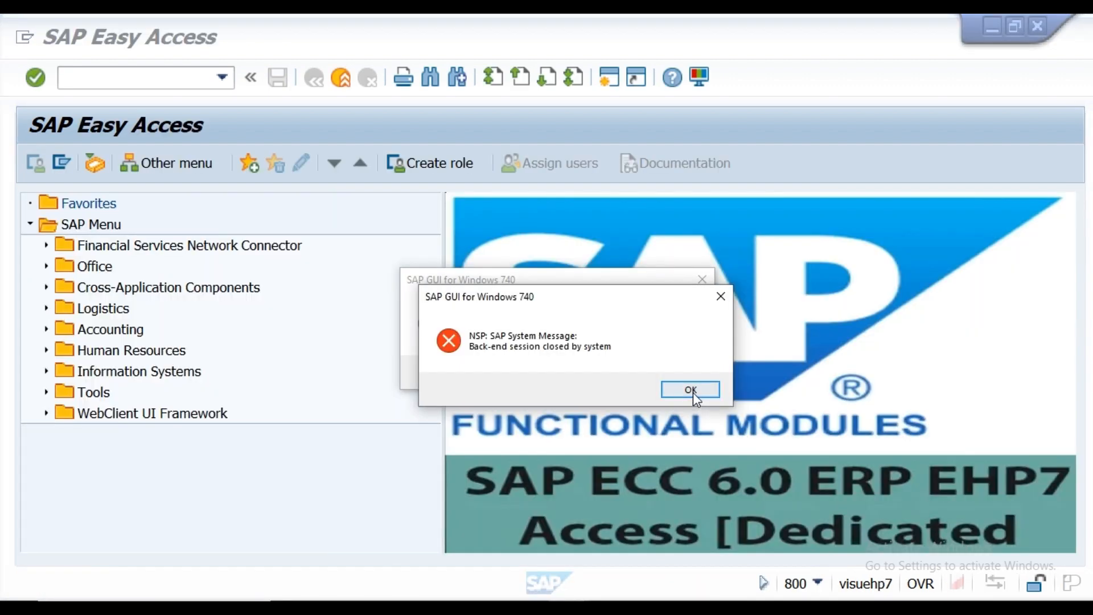
left_click(692, 391)
left_click(681, 374)
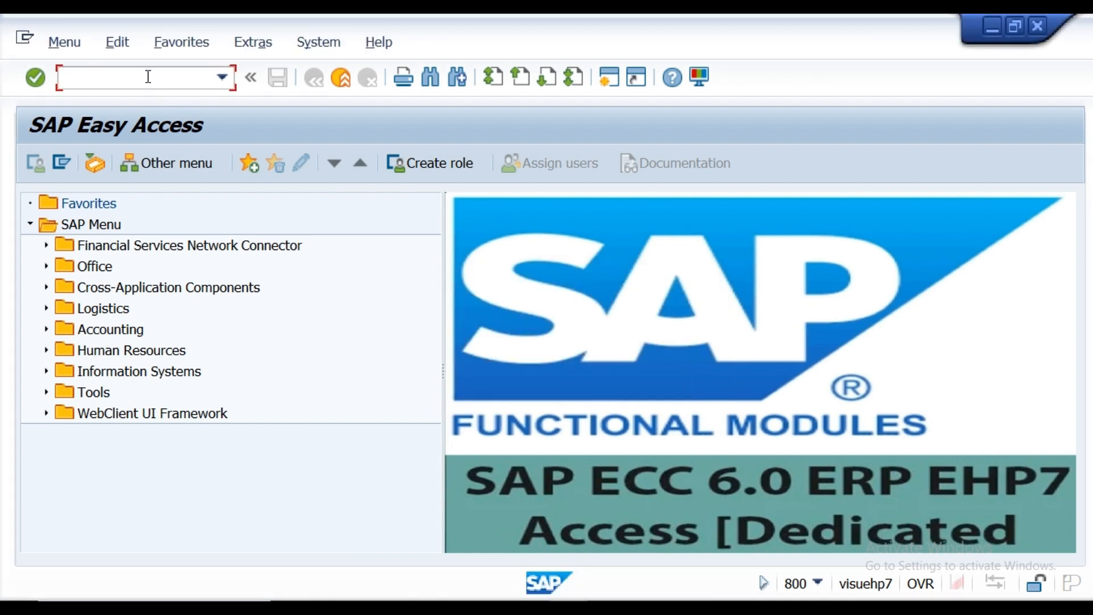
Step: Run transaction SPRO and display the SAP Reference IMG
type("spro")
key("Return")
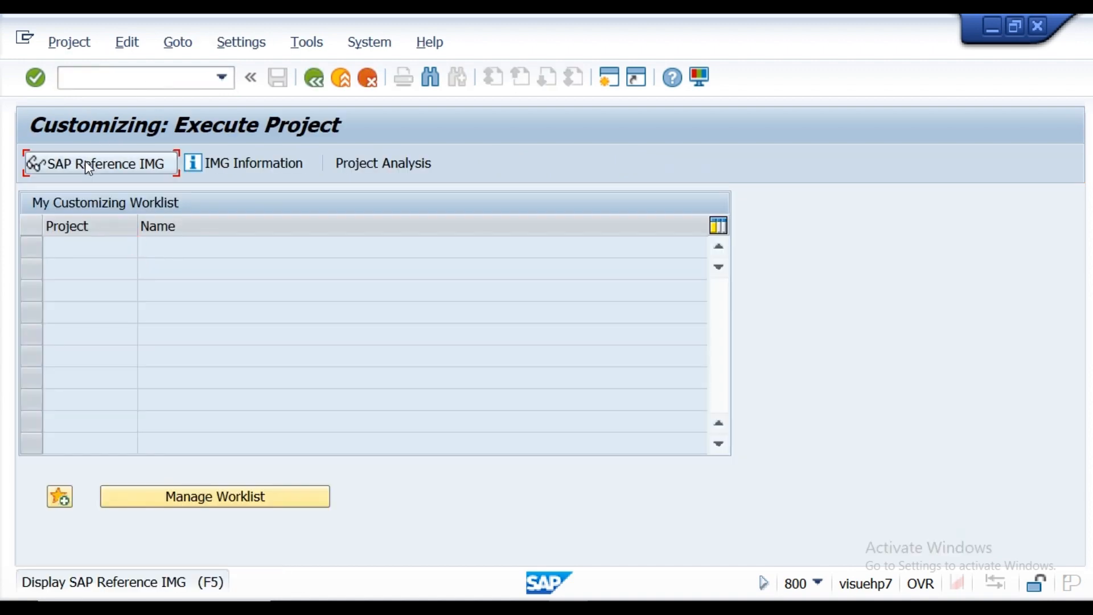
left_click(84, 160)
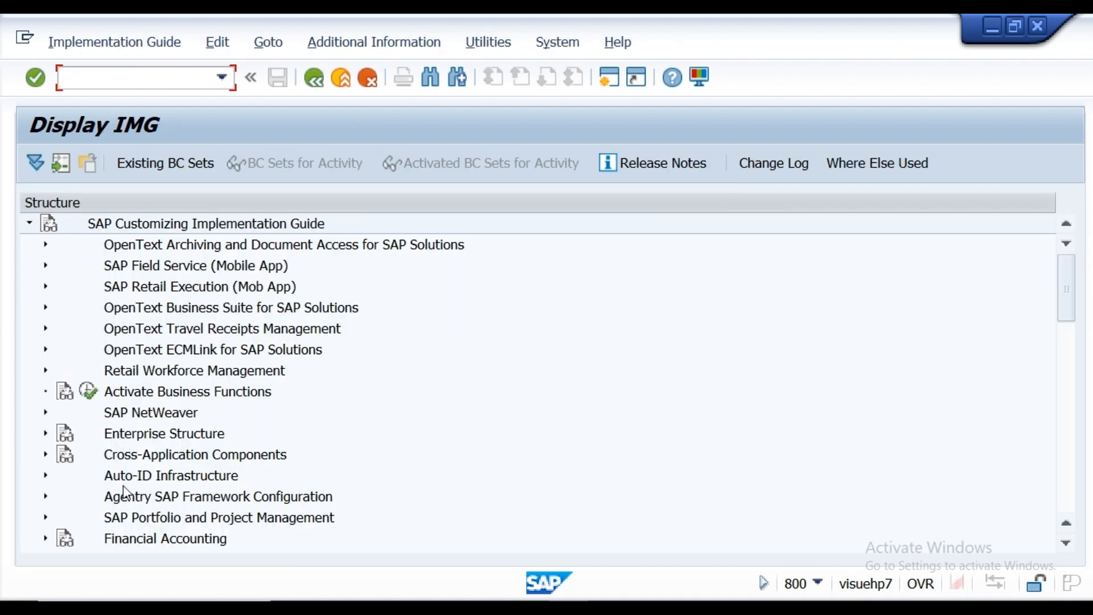
Step: Expand Materials Management > Purchasing > Purchase Requisition > Release Procedure > Procedure with Classification in the implementation guide
left_click(1066, 543)
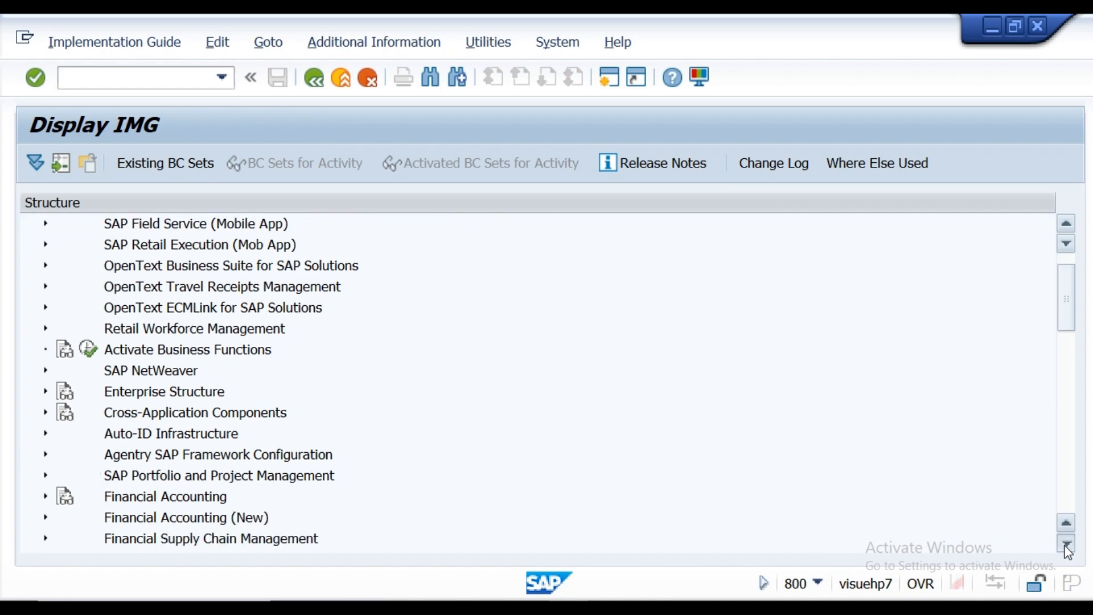
left_click(1066, 543)
left_click(1066, 544)
left_click(1064, 546)
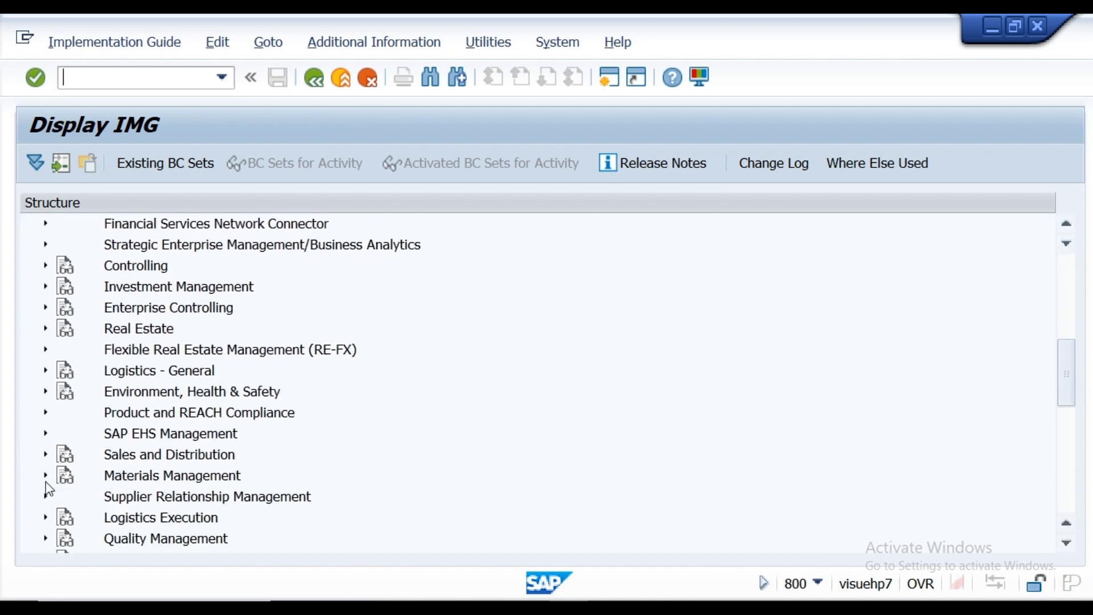
left_click(44, 474)
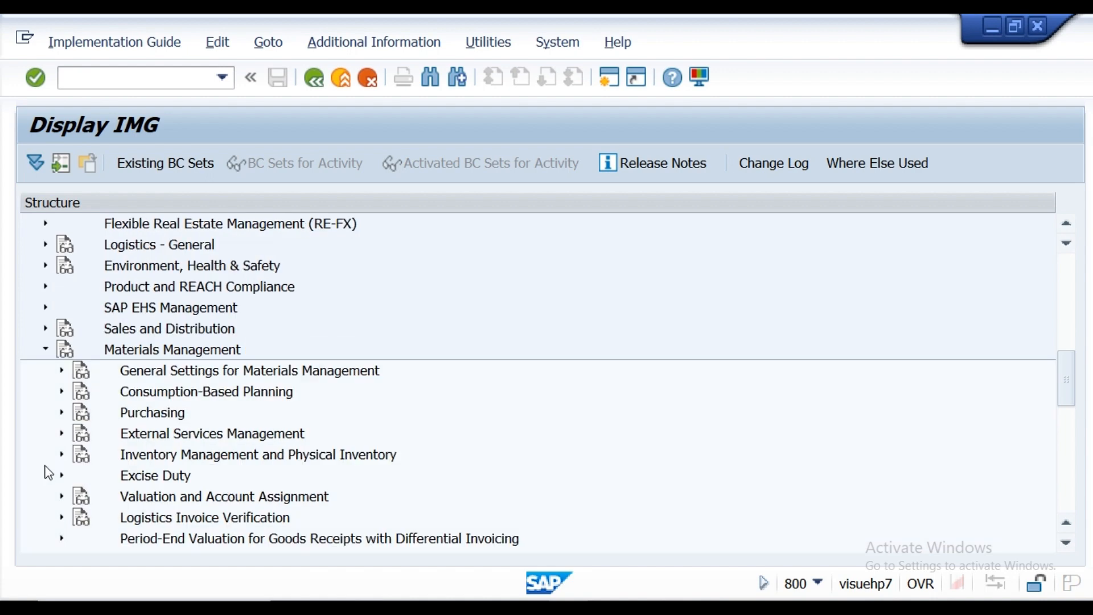
left_click(62, 412)
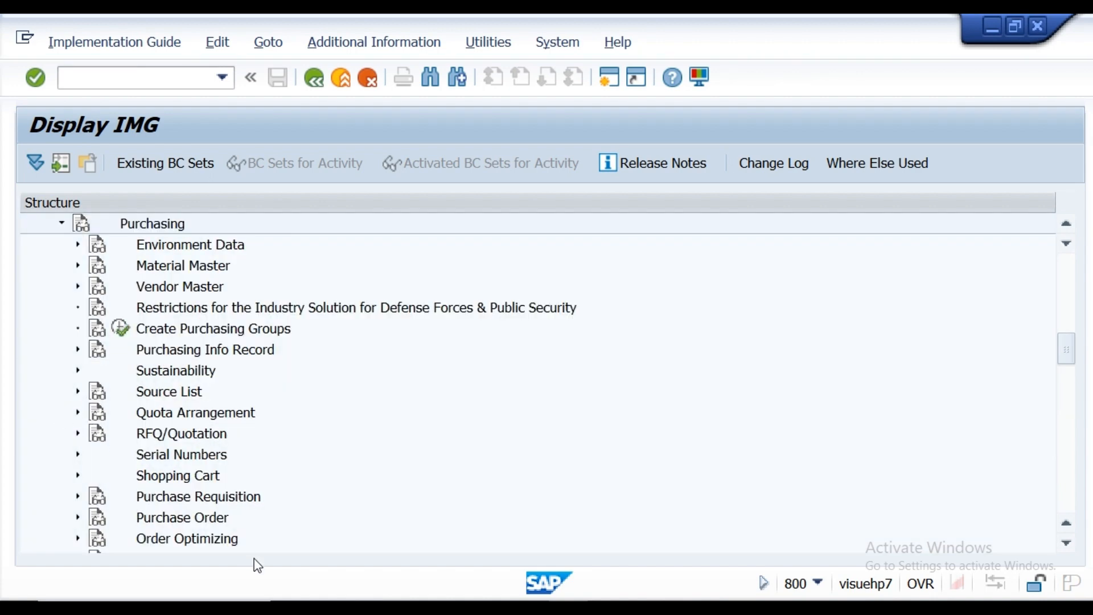
left_click(78, 496)
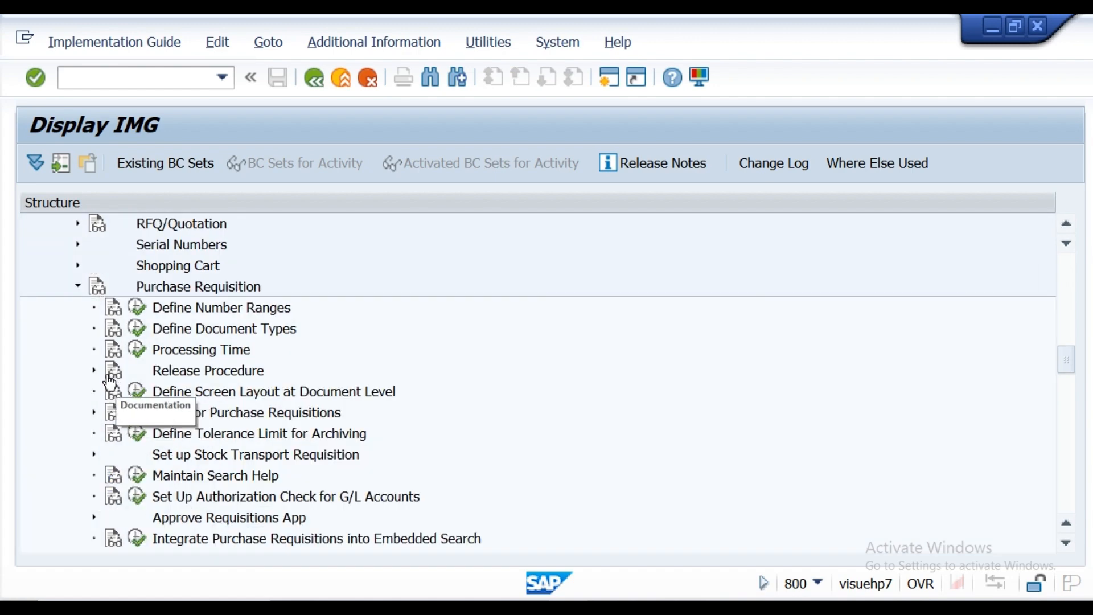
left_click(95, 371)
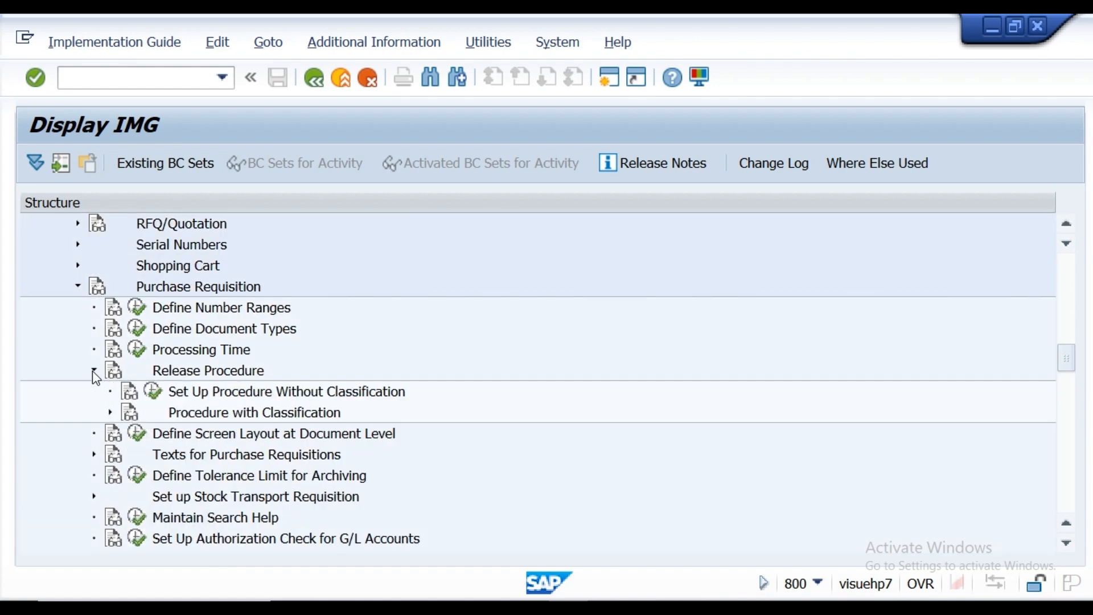
left_click(111, 414)
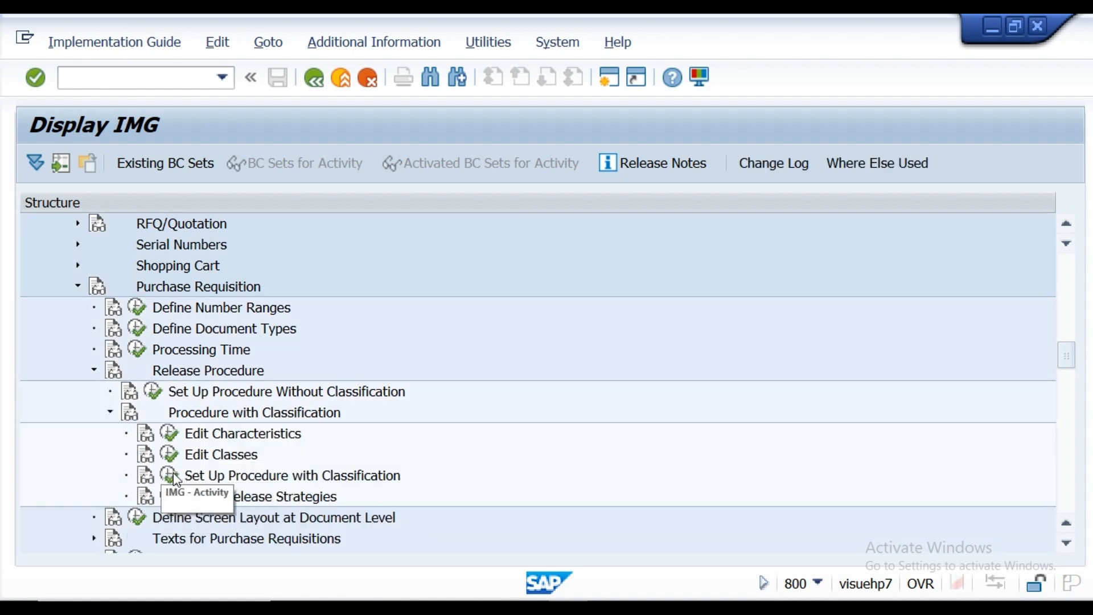
Step: Create a new release strategy entry in Set Up Procedure with Classification: release group R1, strategy S3, description "S3 Str > 100000"
left_click(173, 475)
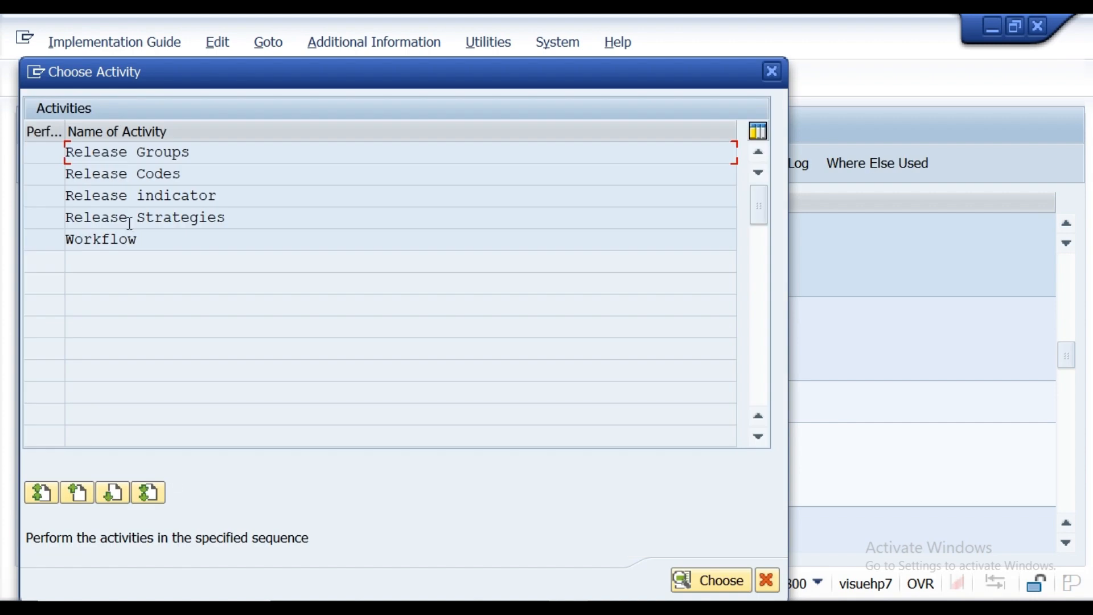
double_click(129, 219)
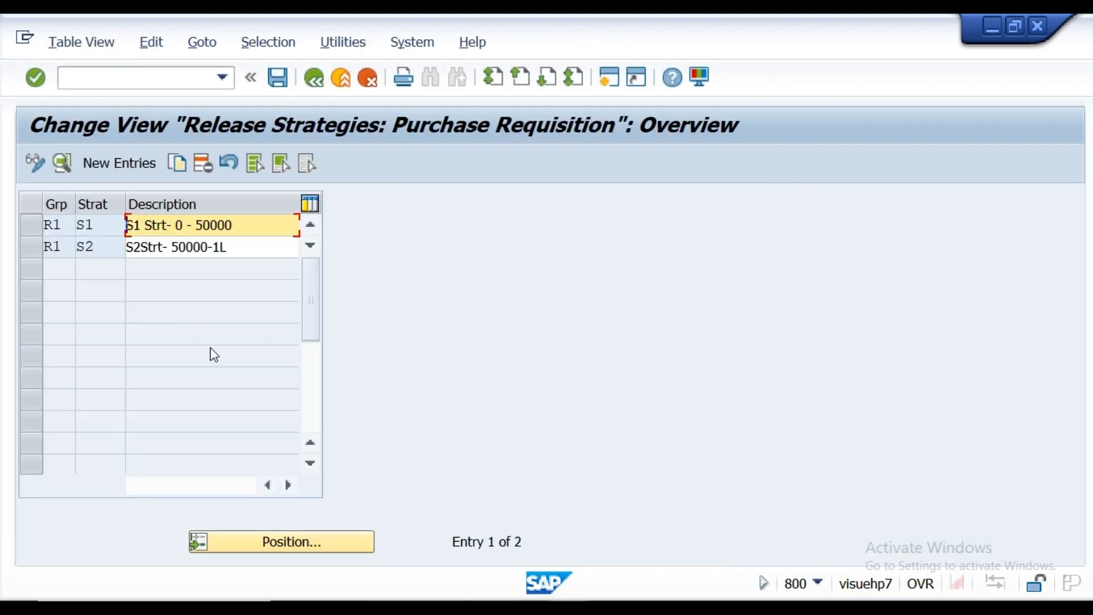
left_click(118, 166)
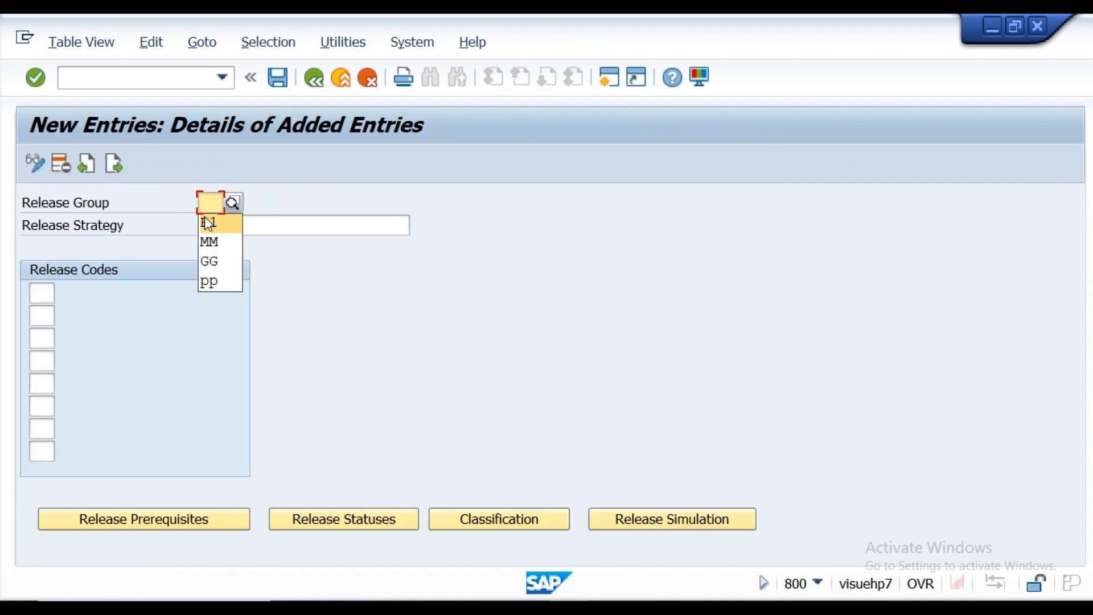
left_click(204, 218)
left_click(208, 224)
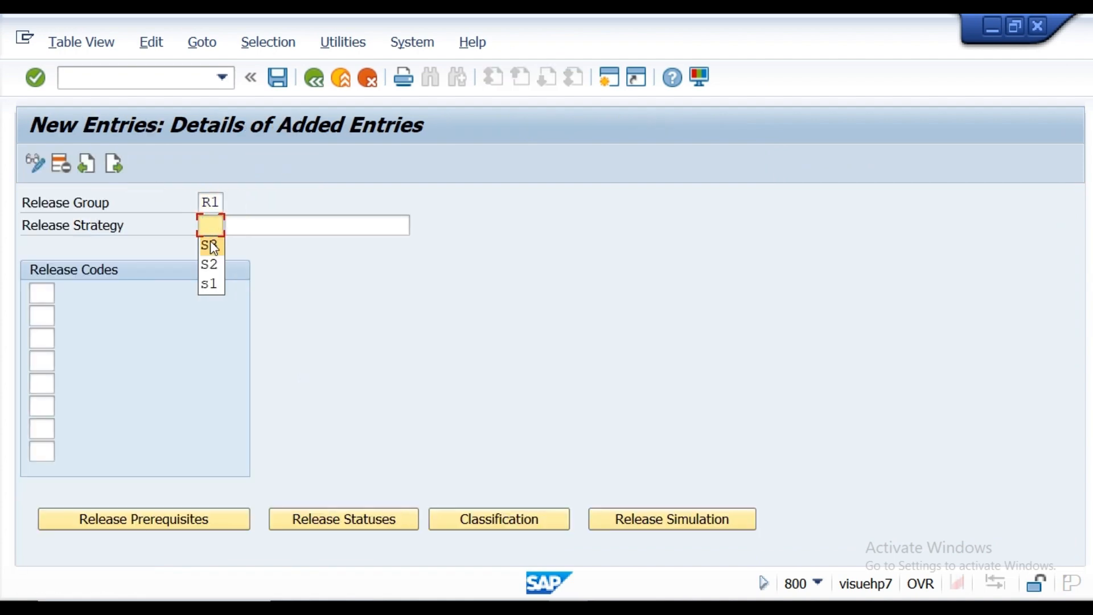
left_click(210, 245)
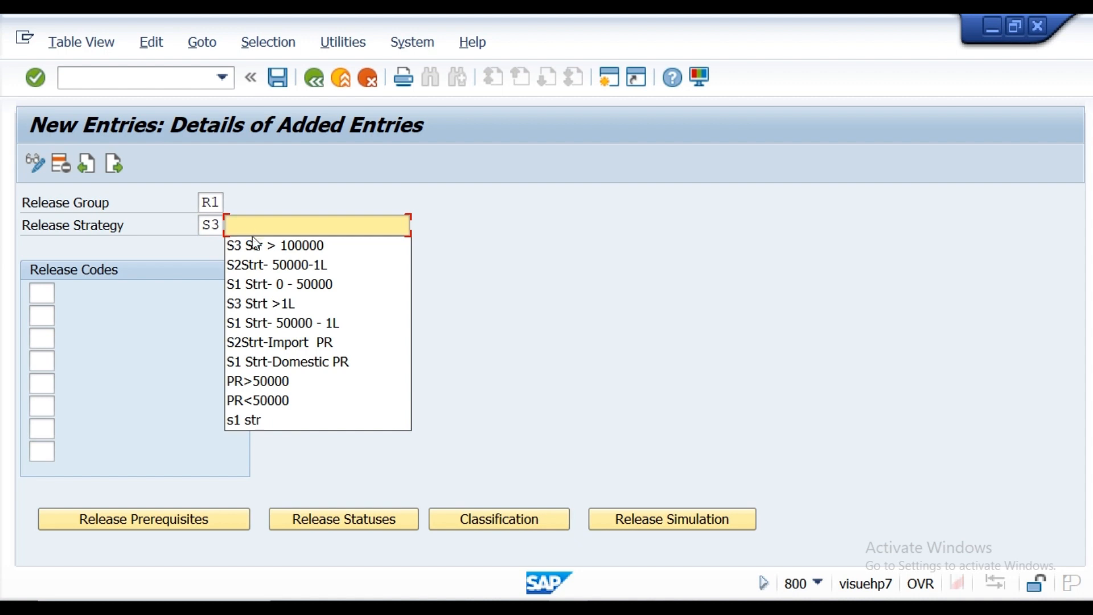
left_click(251, 246)
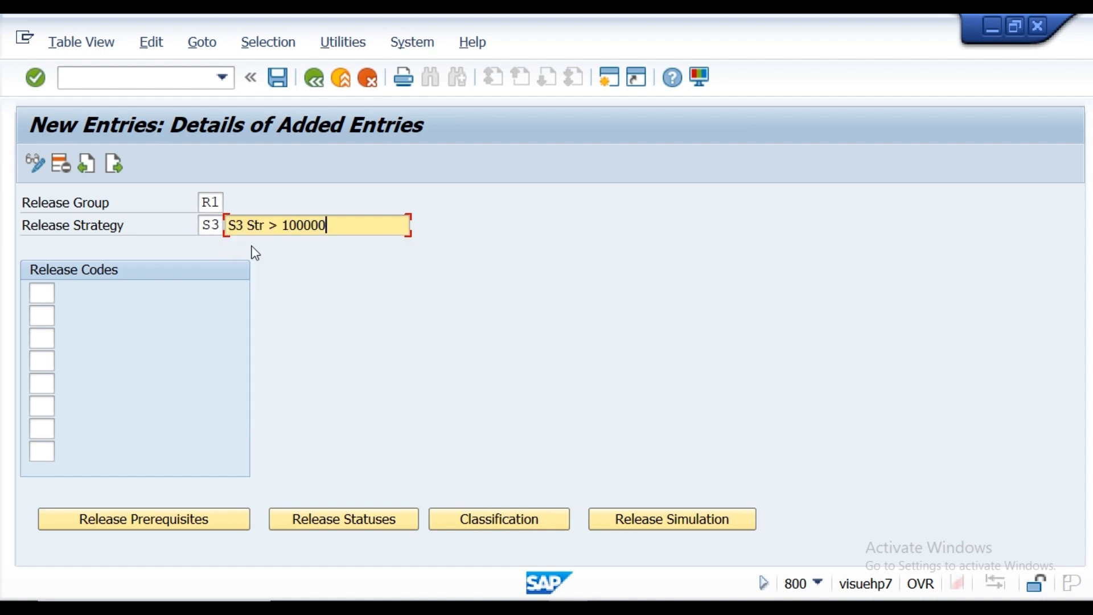
Step: Assign the release codes P1 (Plant head), MG (Manager) and DM (delivery manager) to strategy S3 in that order
left_click(43, 294)
left_click(62, 293)
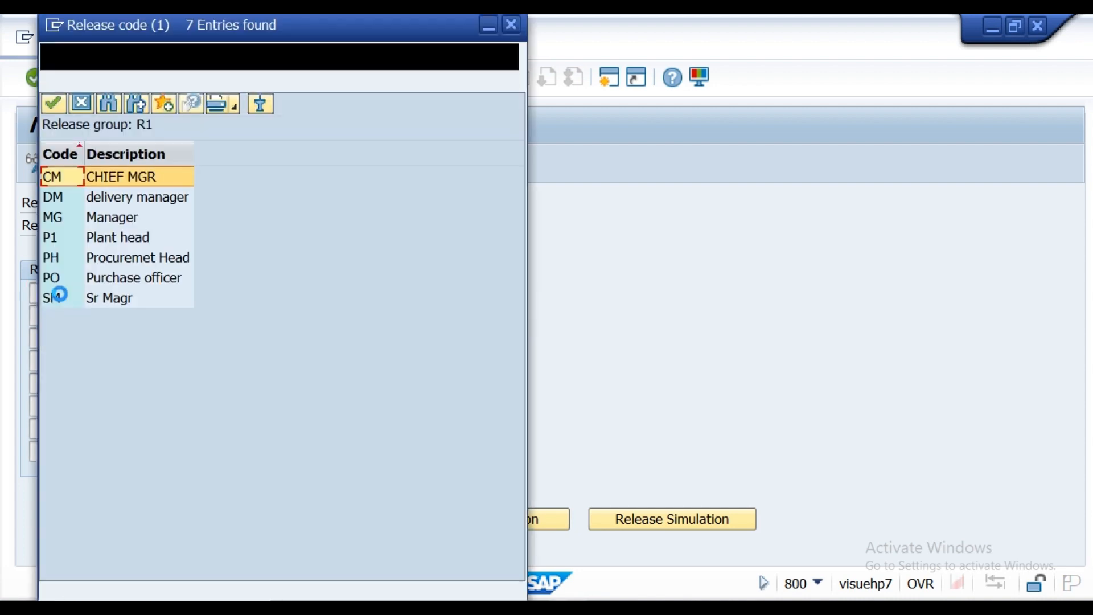
left_click(106, 238)
double_click(106, 238)
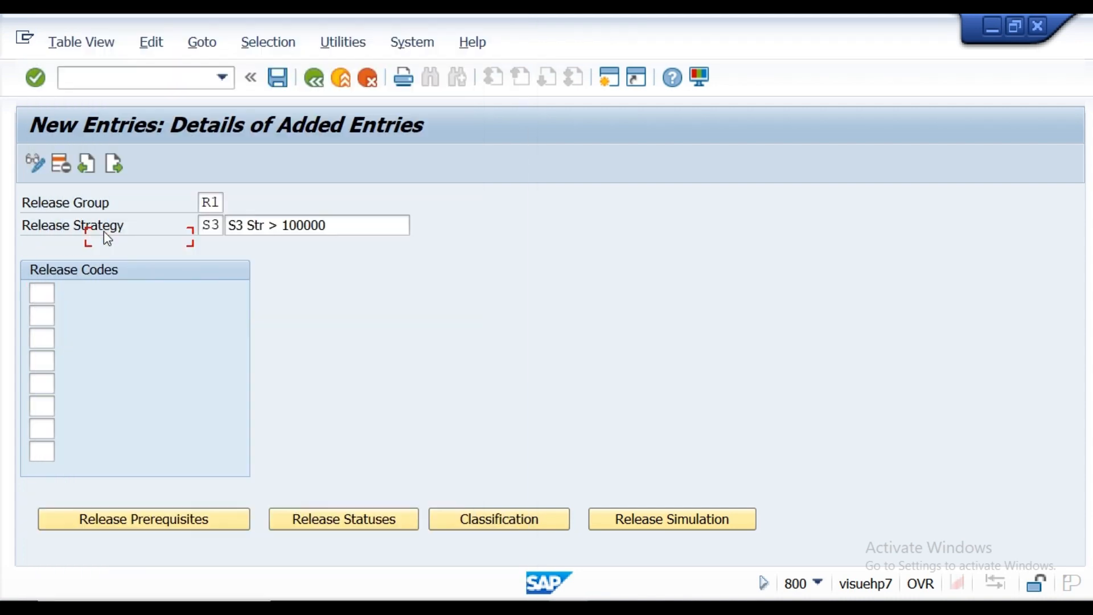
left_click(46, 314)
left_click(66, 315)
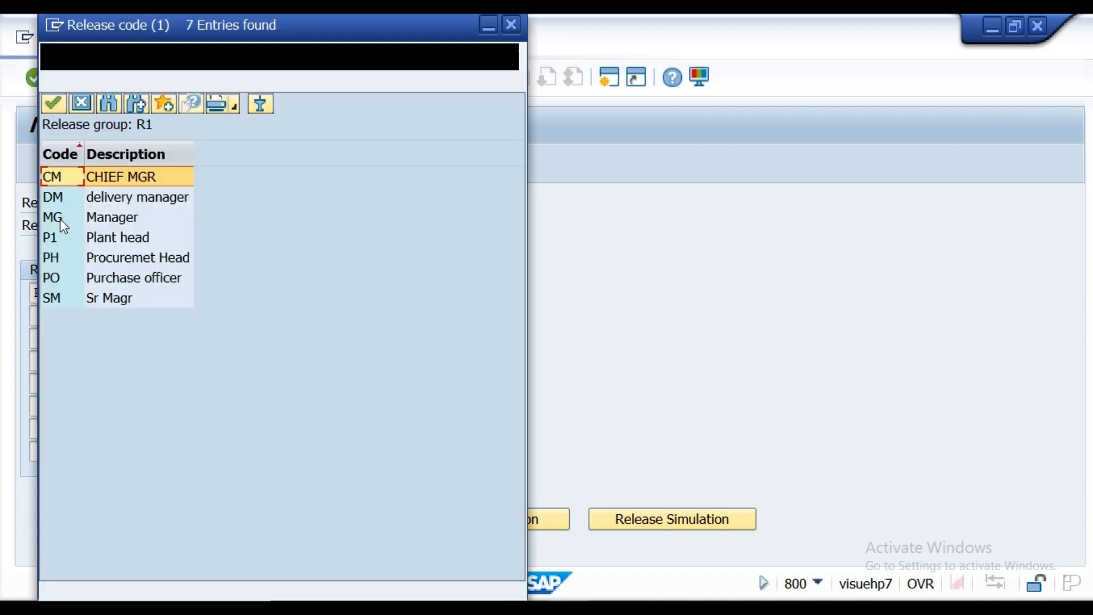
left_click(60, 217)
double_click(60, 216)
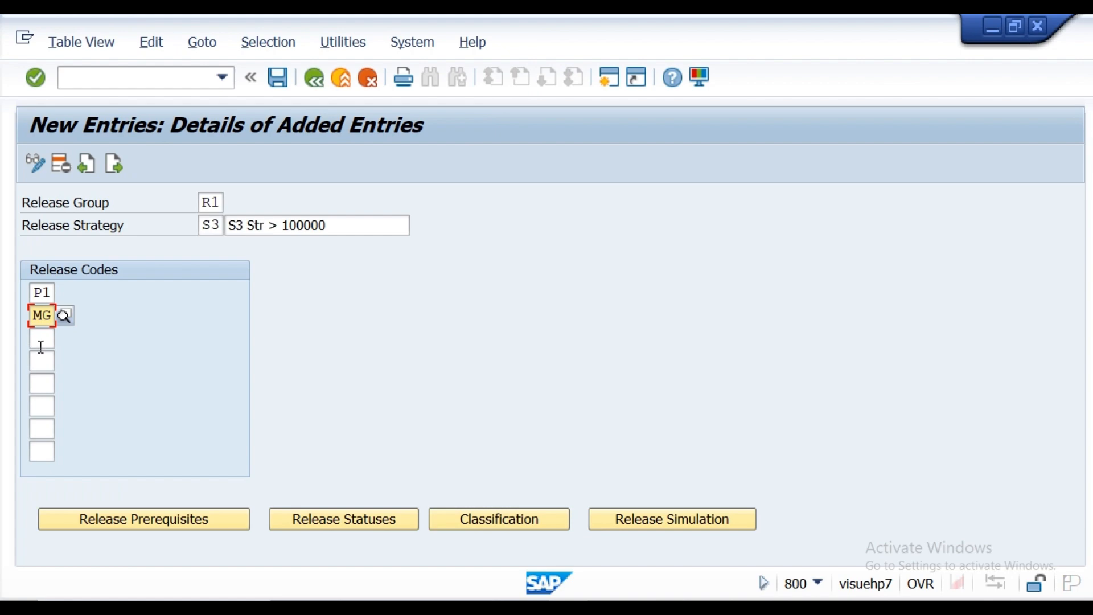
left_click(40, 344)
left_click(40, 359)
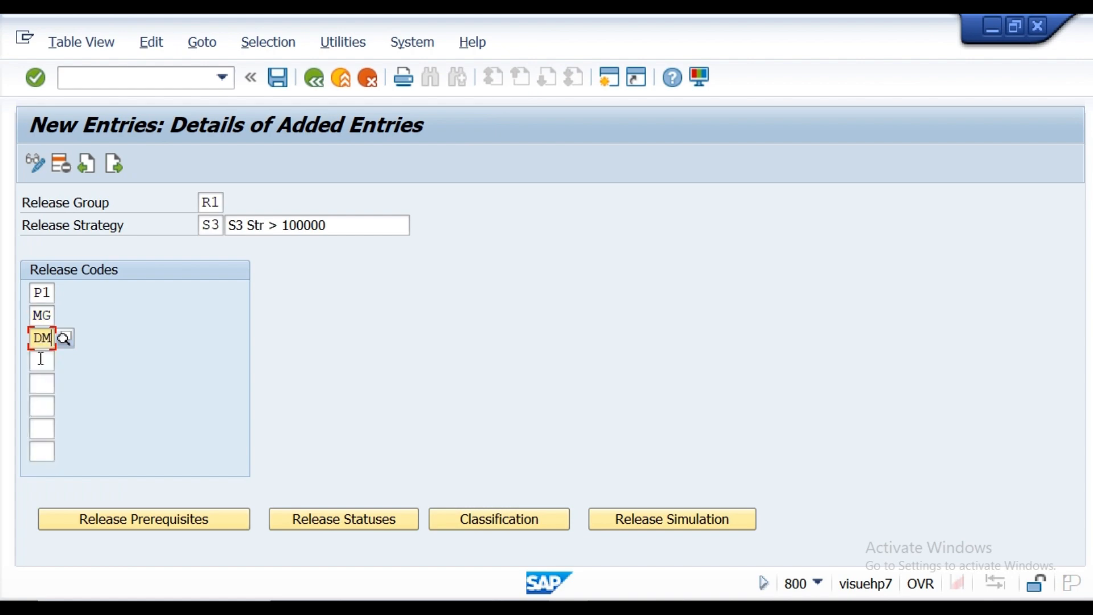
left_click(38, 78)
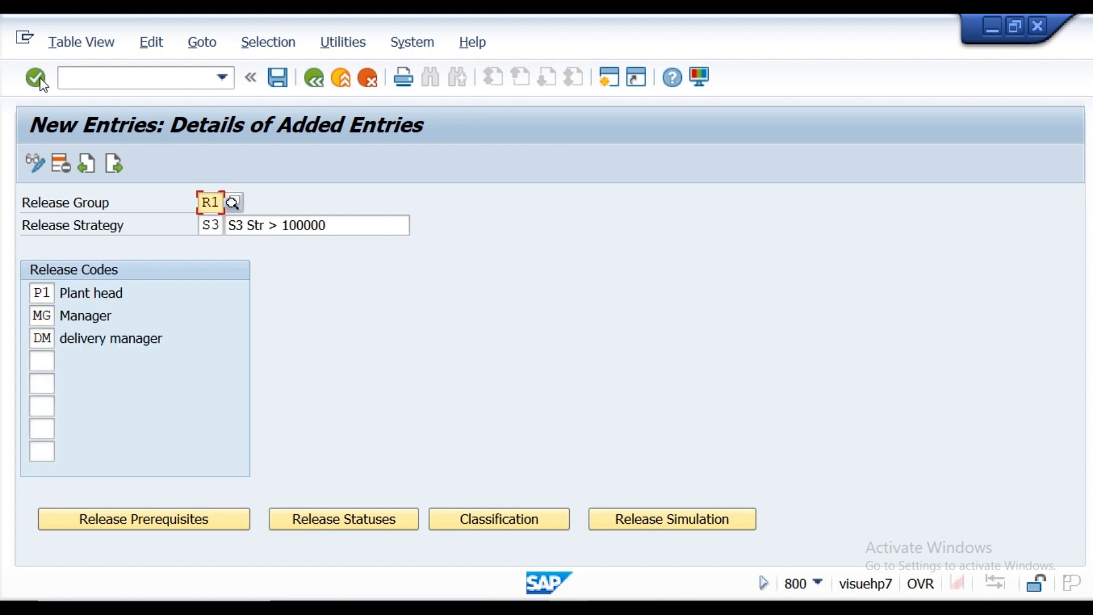
Step: Set the release prerequisites so that MG requires P1, and DM requires both P1 and MG
left_click(366, 524)
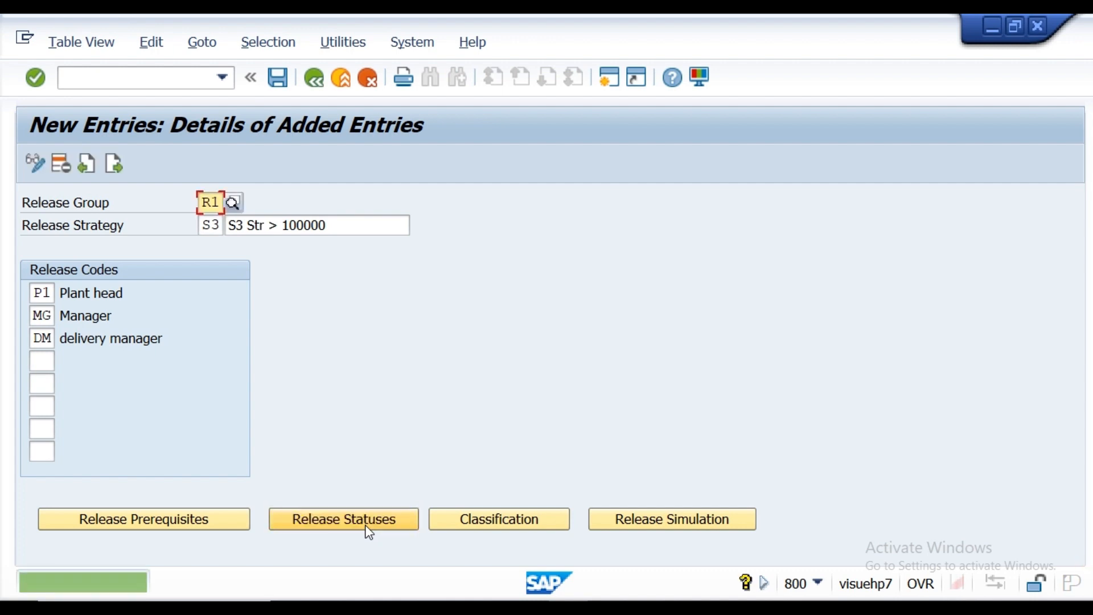
left_click(214, 519)
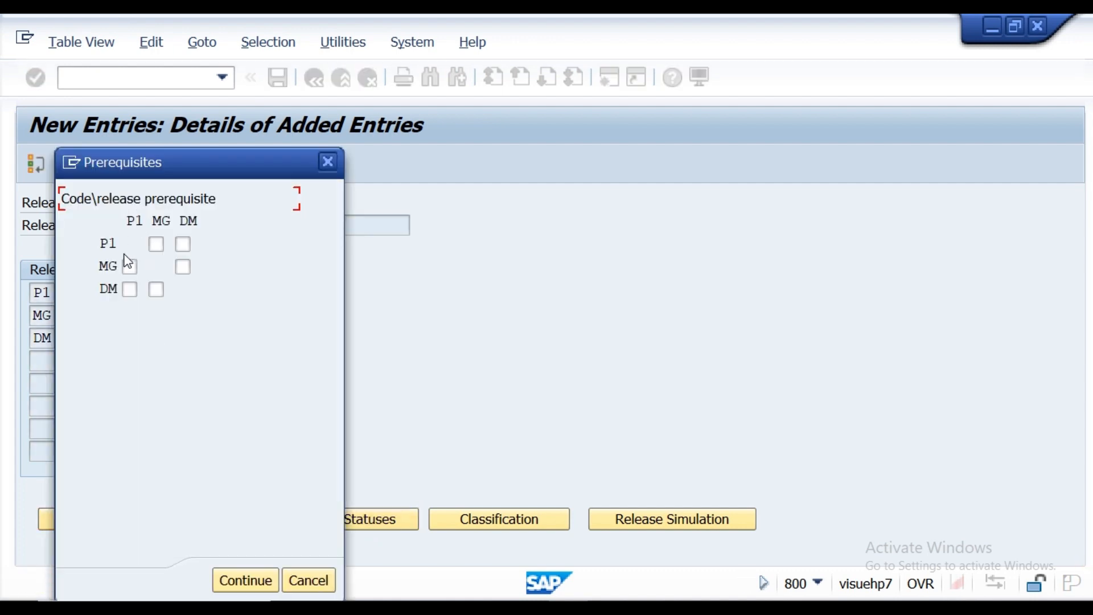
left_click(129, 265)
left_click(130, 289)
left_click(156, 290)
left_click(240, 580)
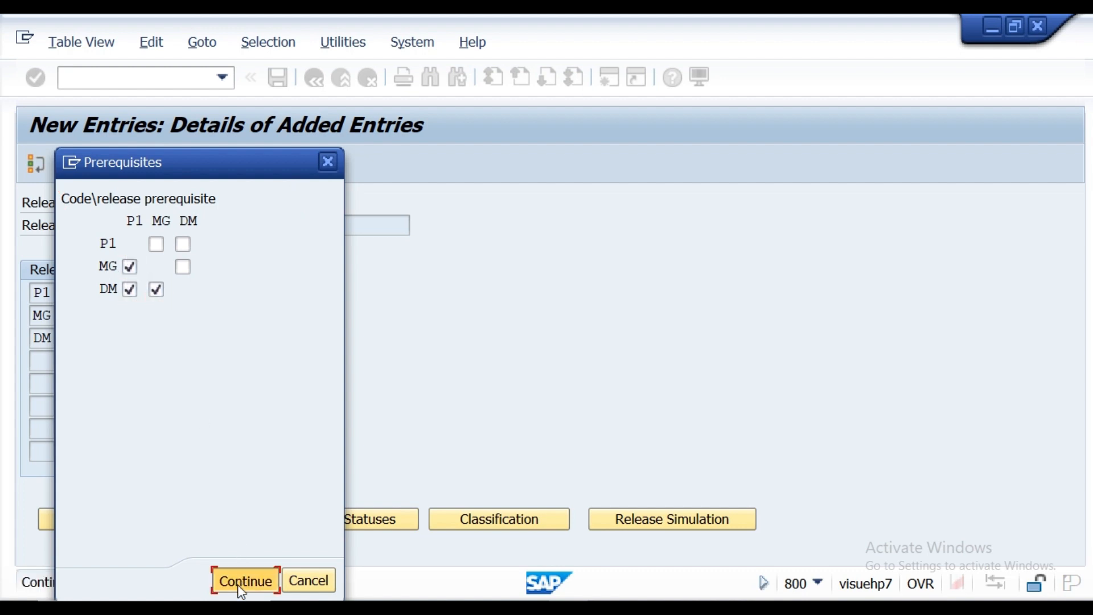
Step: Set the release status to indicator R for the combination where P1, MG and DM have all released
left_click(328, 528)
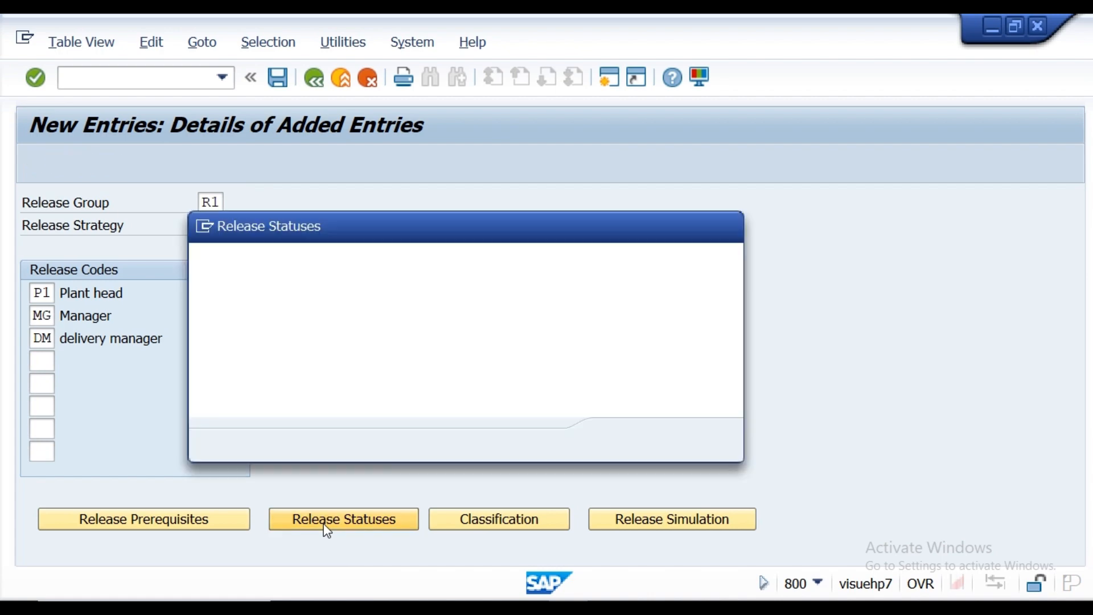
left_click(428, 374)
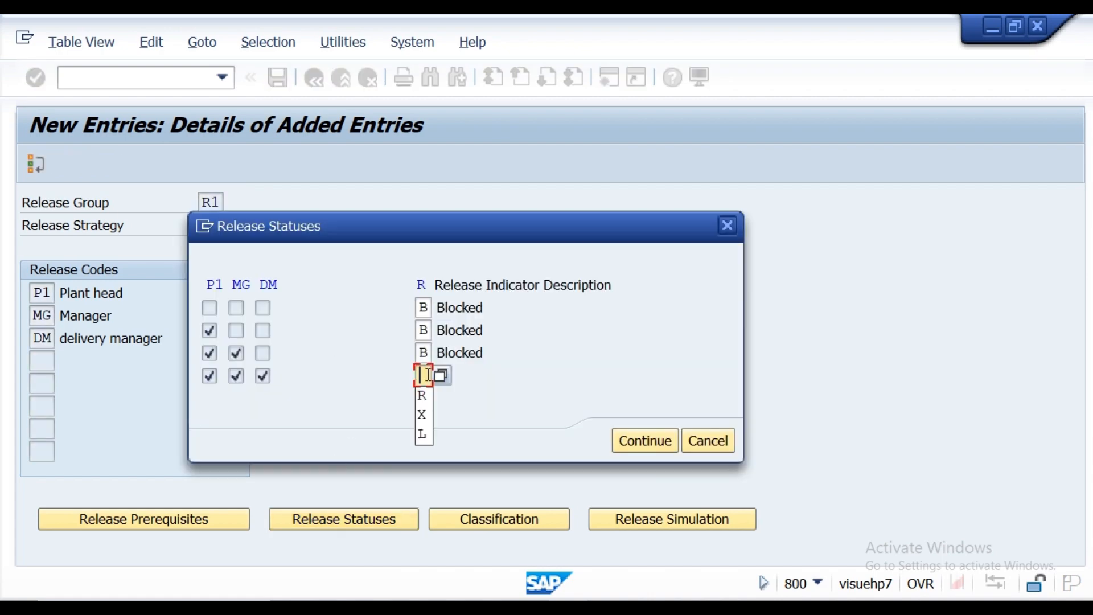
left_click(428, 398)
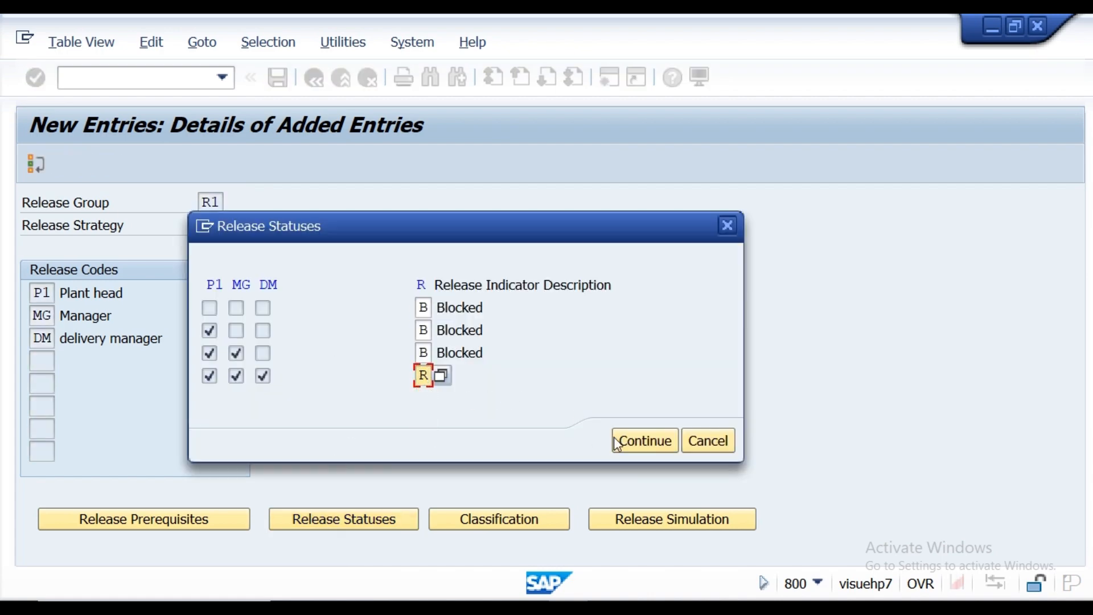
left_click(629, 445)
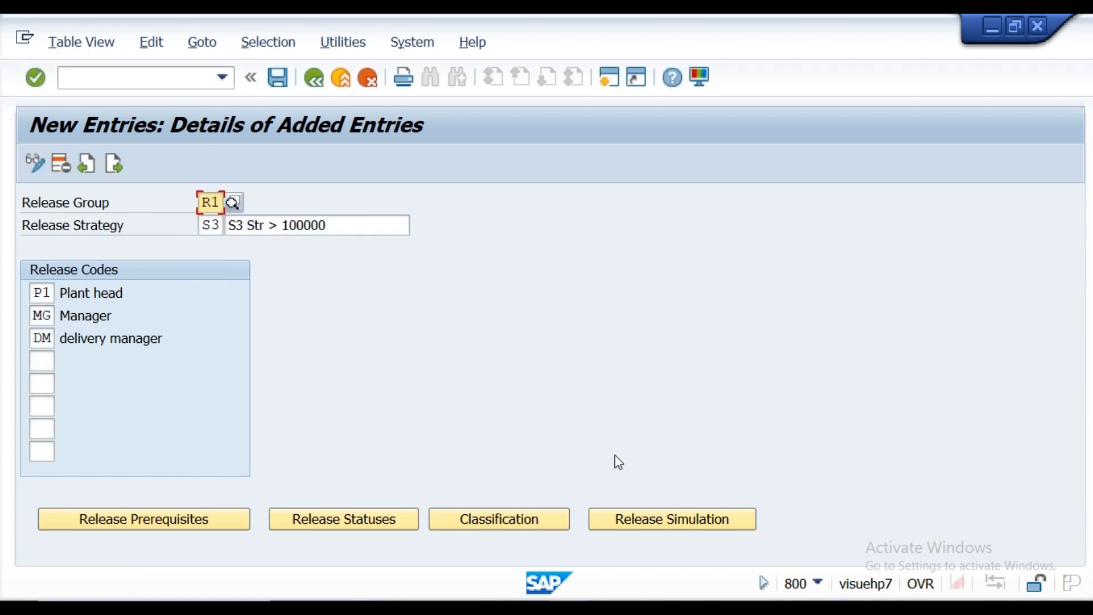
Step: In the classification of strategy S3, set the purchase requisition document type to INB and the total item value to > 100000
left_click(515, 520)
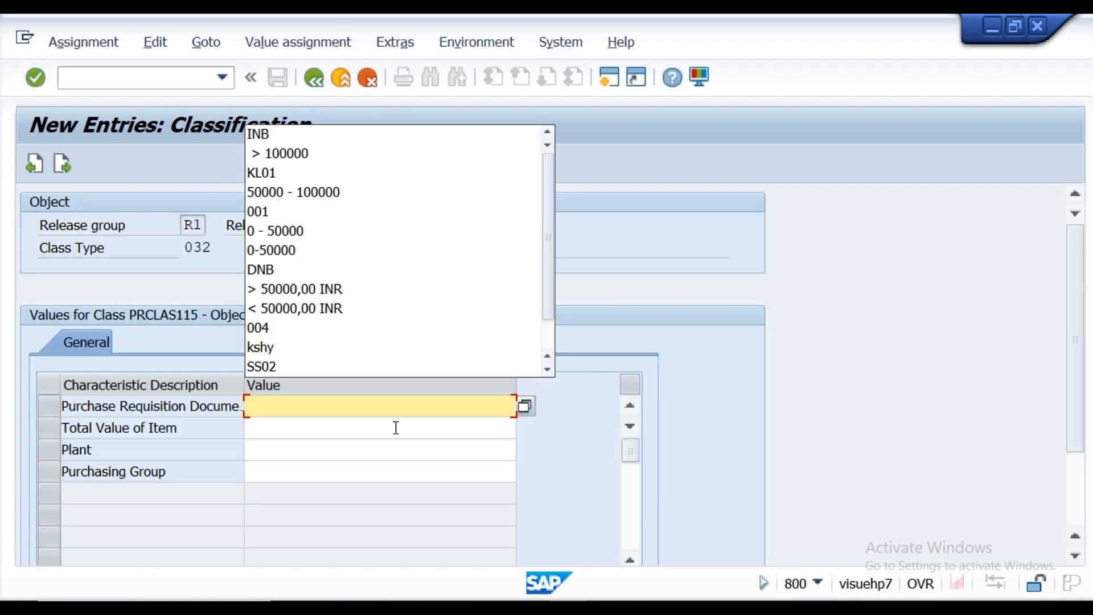
left_click(272, 138)
left_click(281, 436)
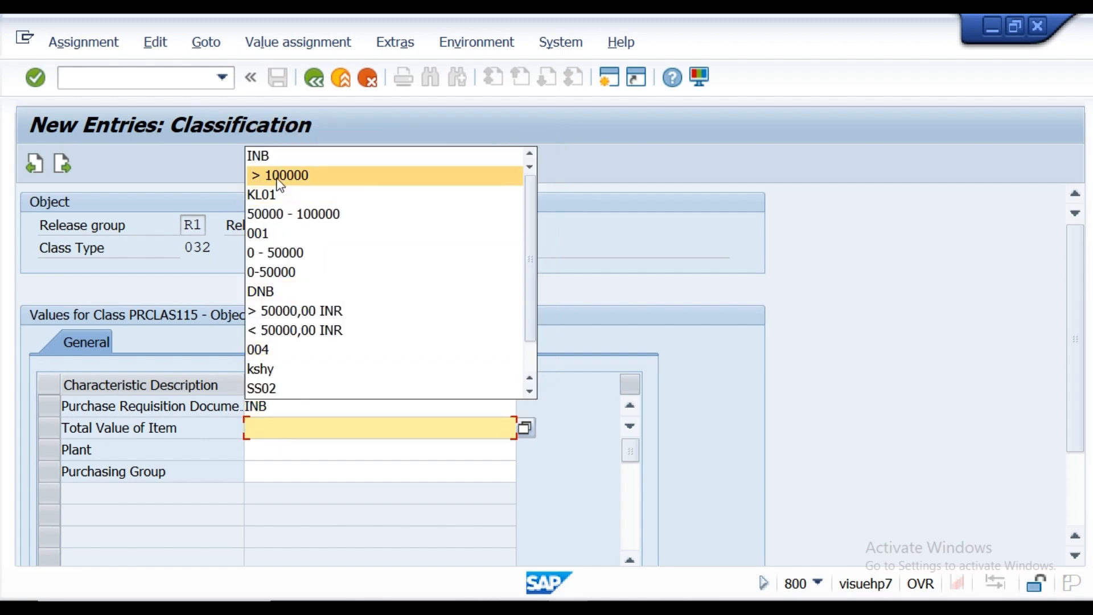
left_click(278, 180)
Step: Add plants KL01 and KL02 as values of the Plant characteristic
left_click(280, 450)
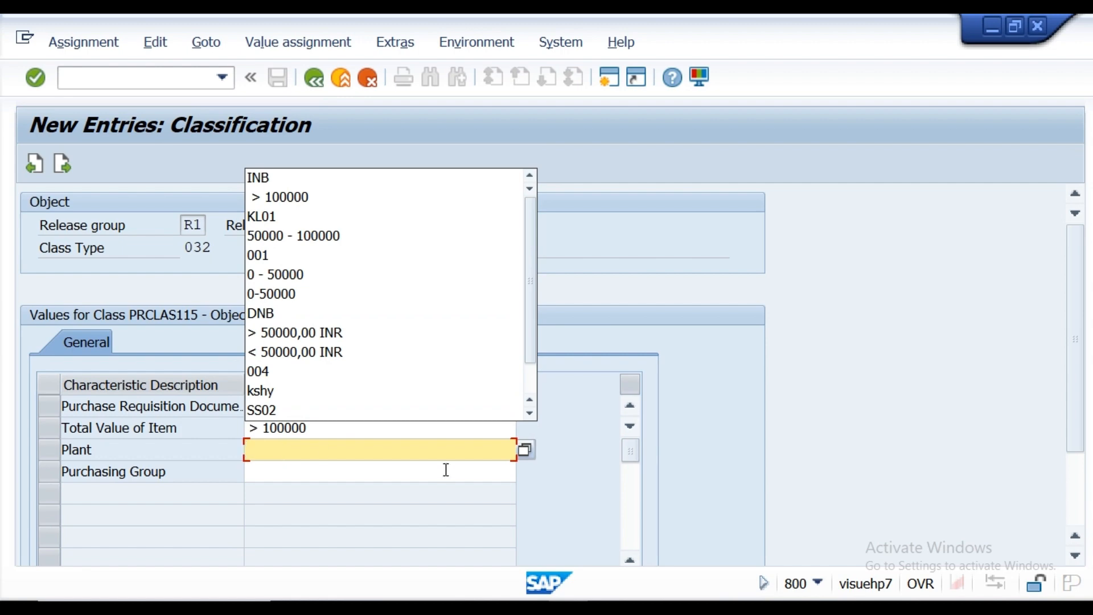
left_click(522, 450)
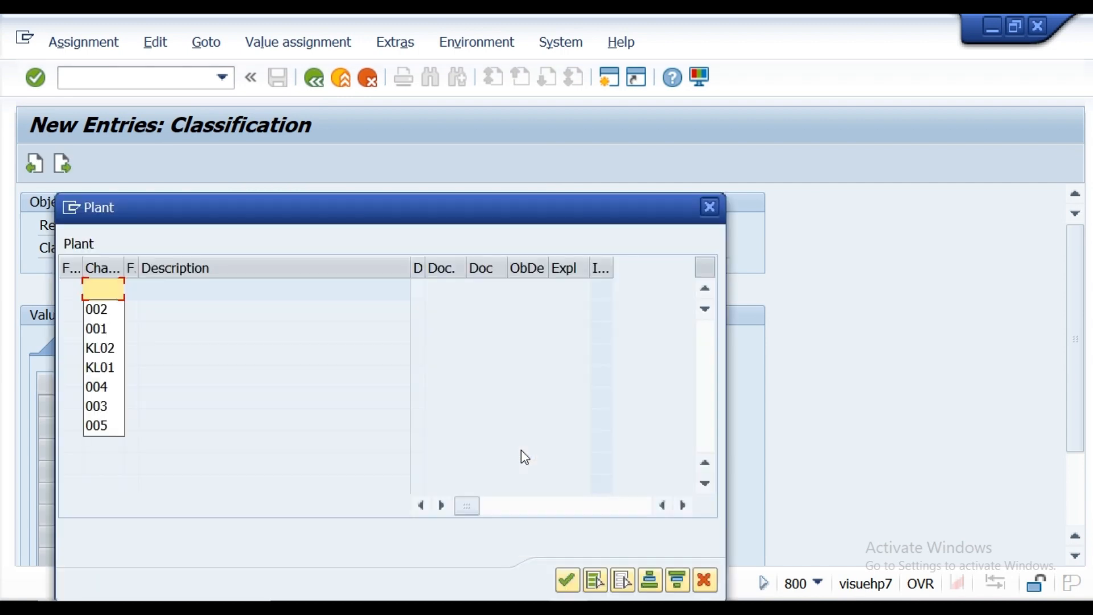
left_click(104, 369)
key("Return")
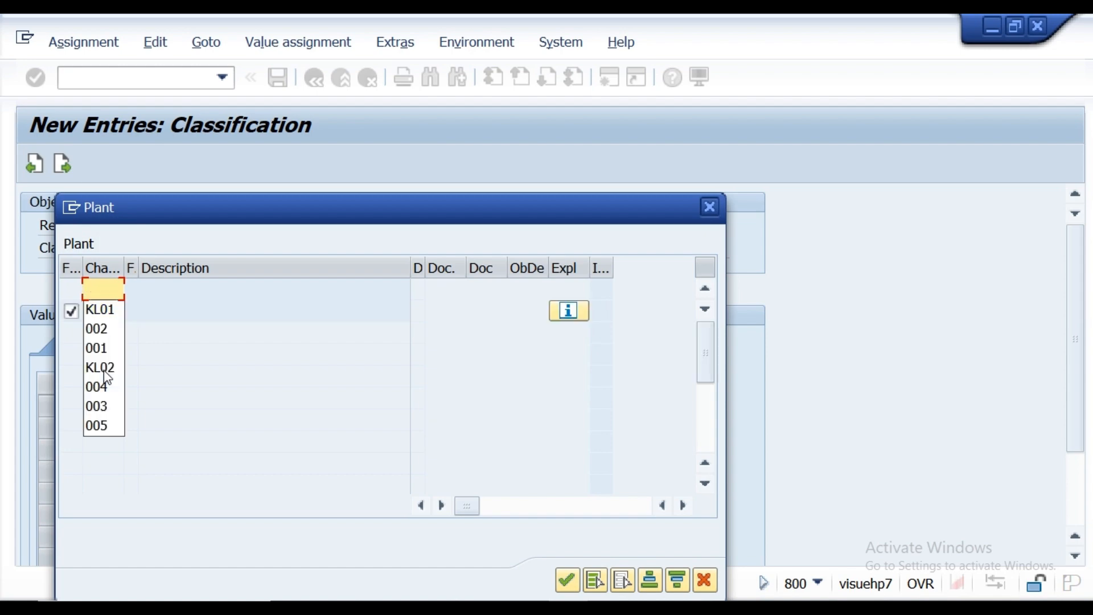
type("kl02")
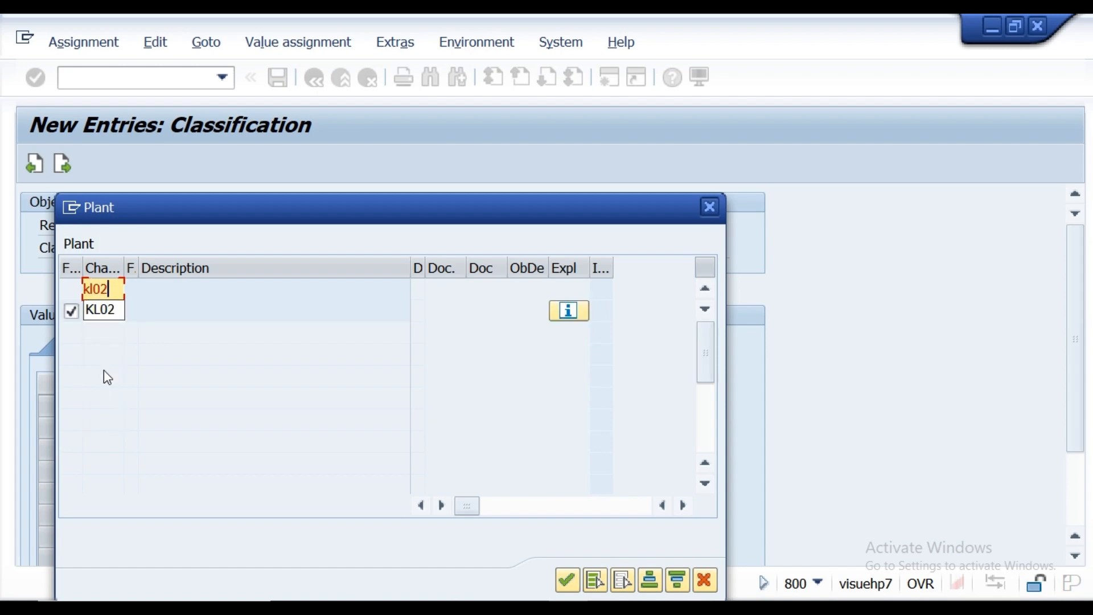
key("Return")
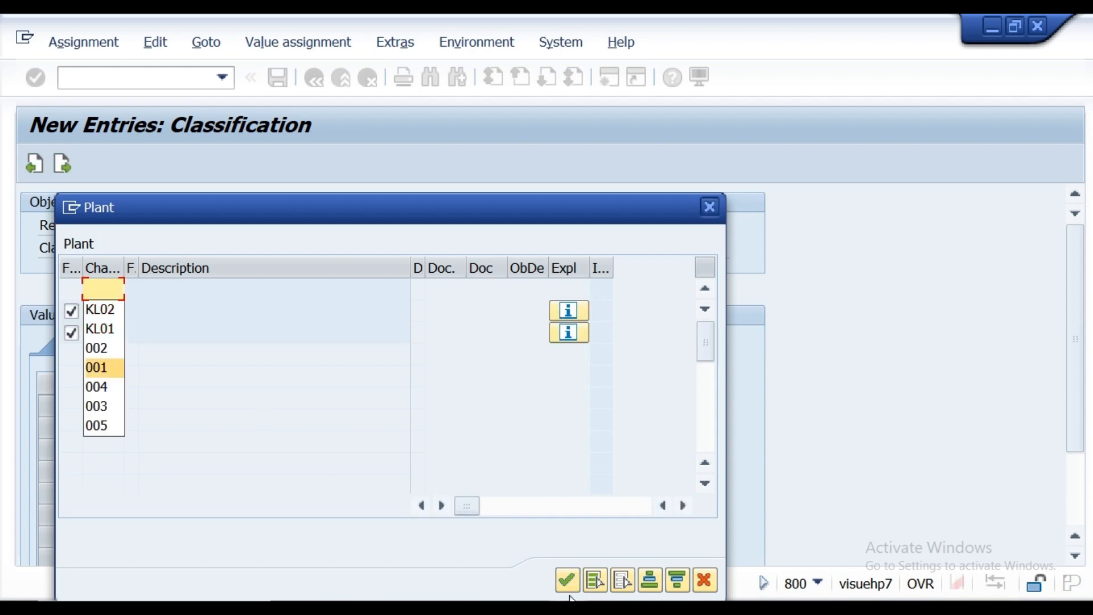
left_click(566, 579)
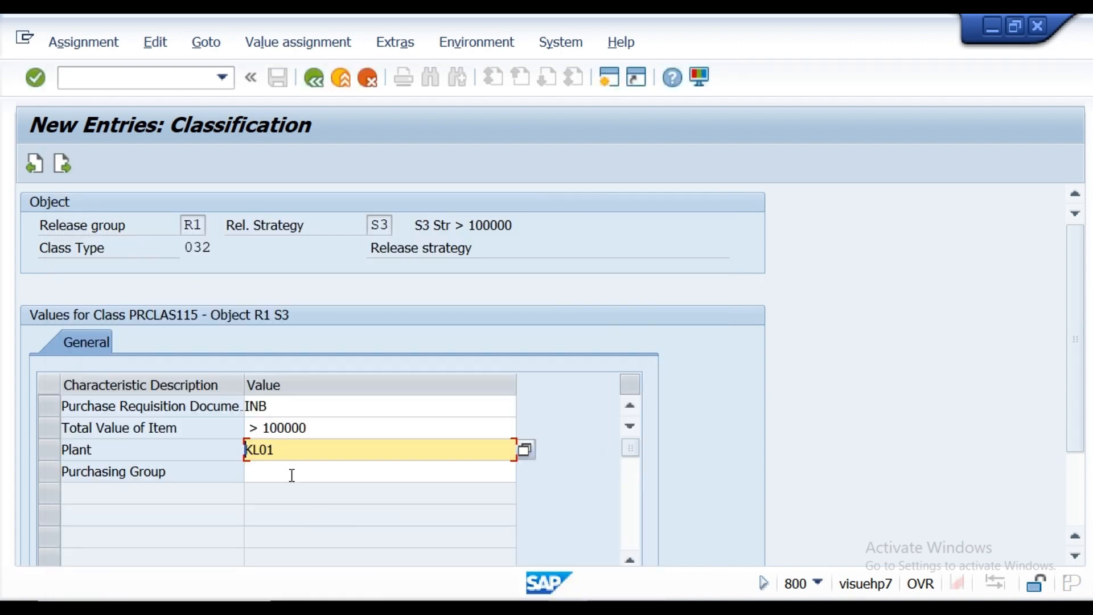
Step: Add purchasing groups 001, 002, 003 and 004 to the classification and return to the strategy details
left_click(291, 479)
left_click(524, 473)
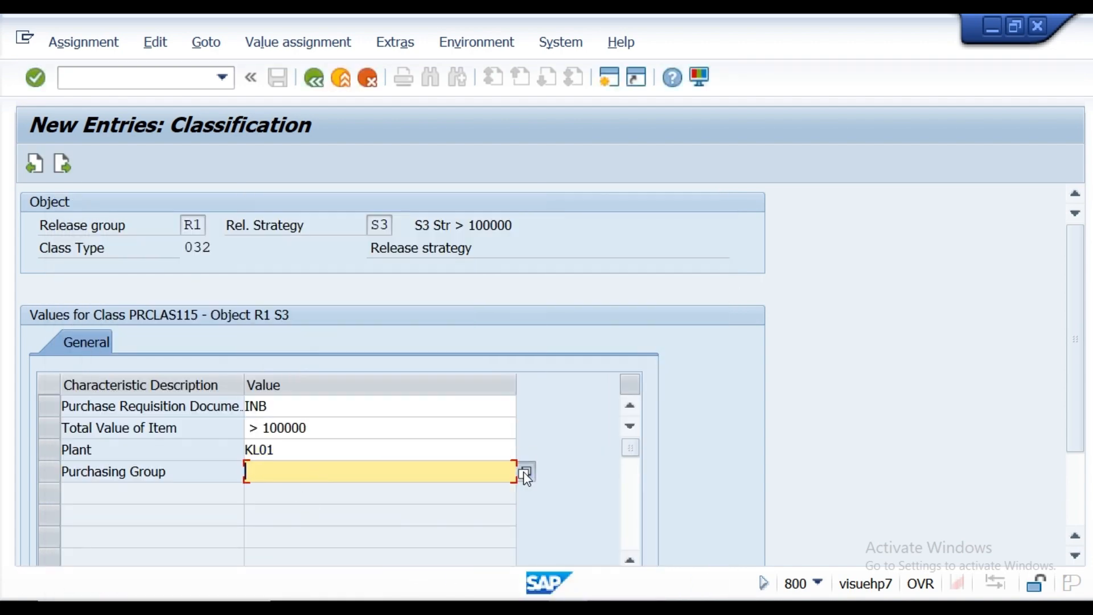
type("0")
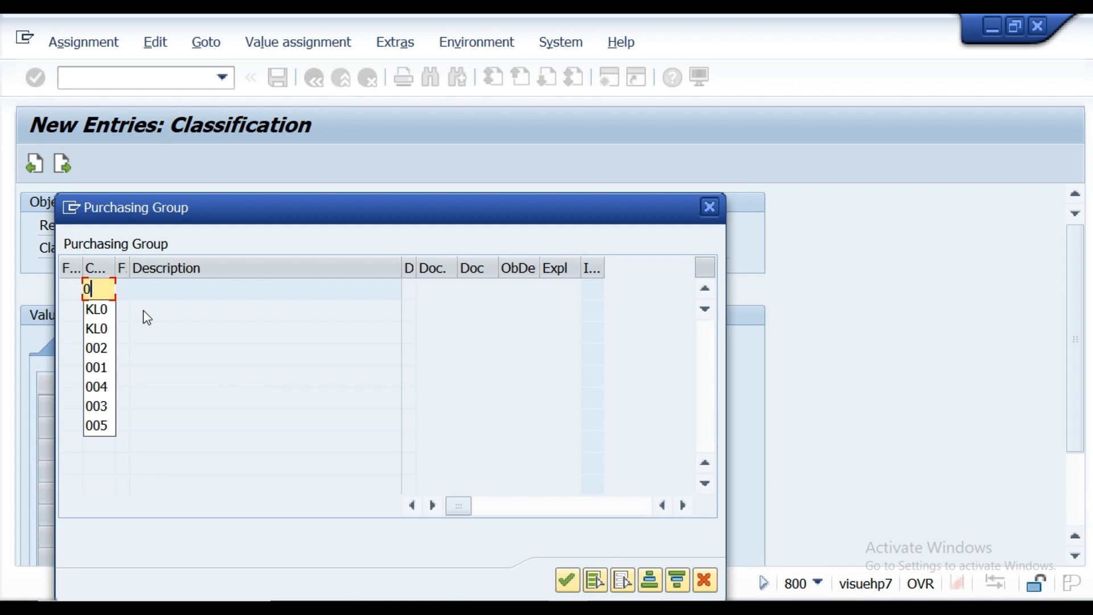
type("01")
key("Return")
type("002")
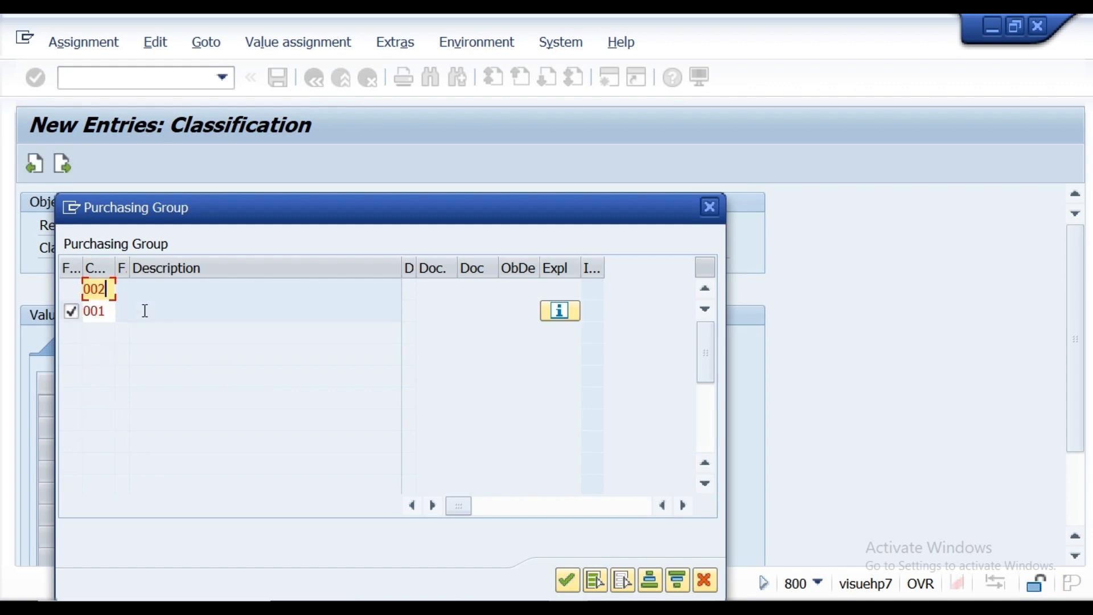
key("Return")
type("003")
key("Return")
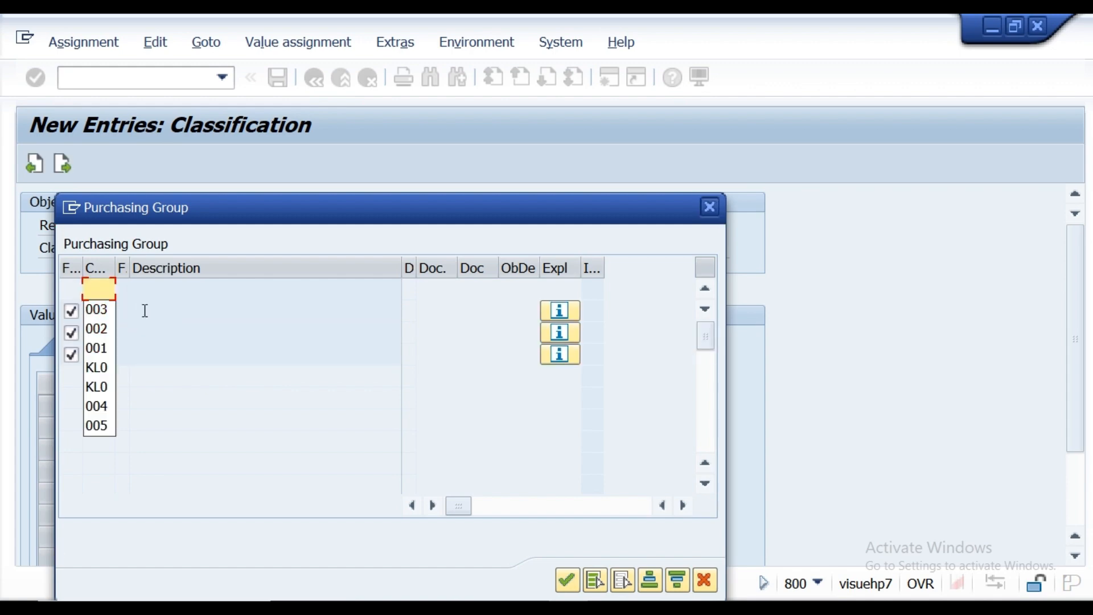
type("004")
key("Return")
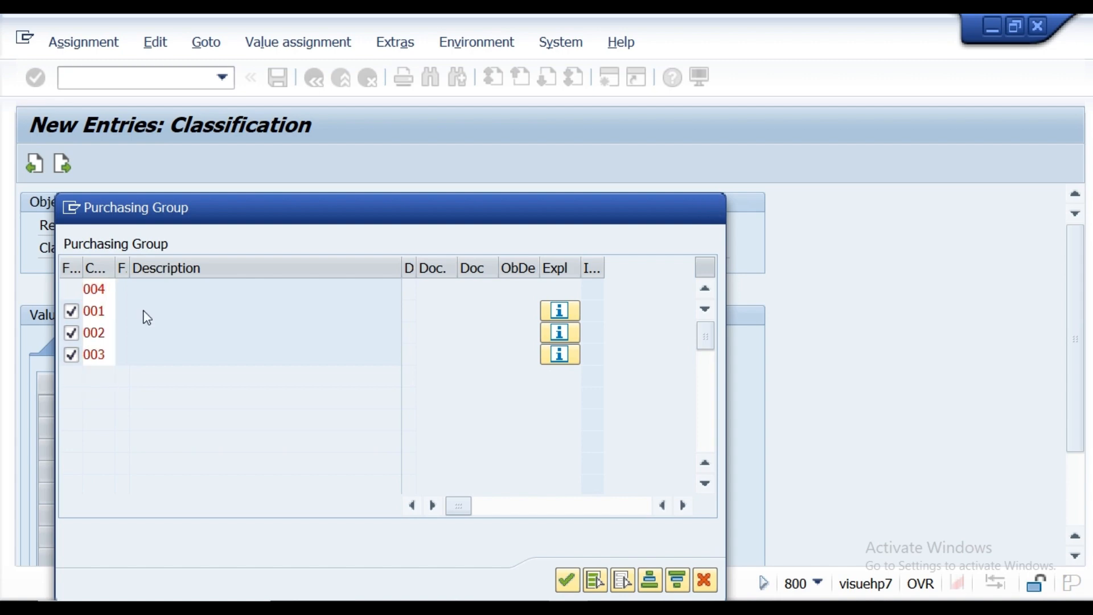
left_click(567, 580)
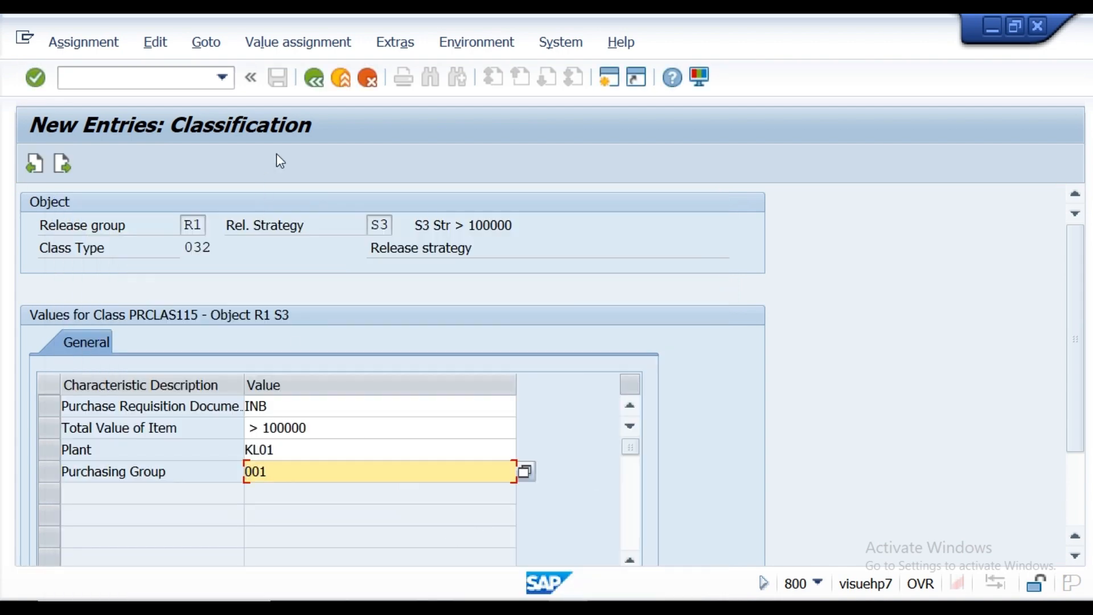
left_click(35, 80)
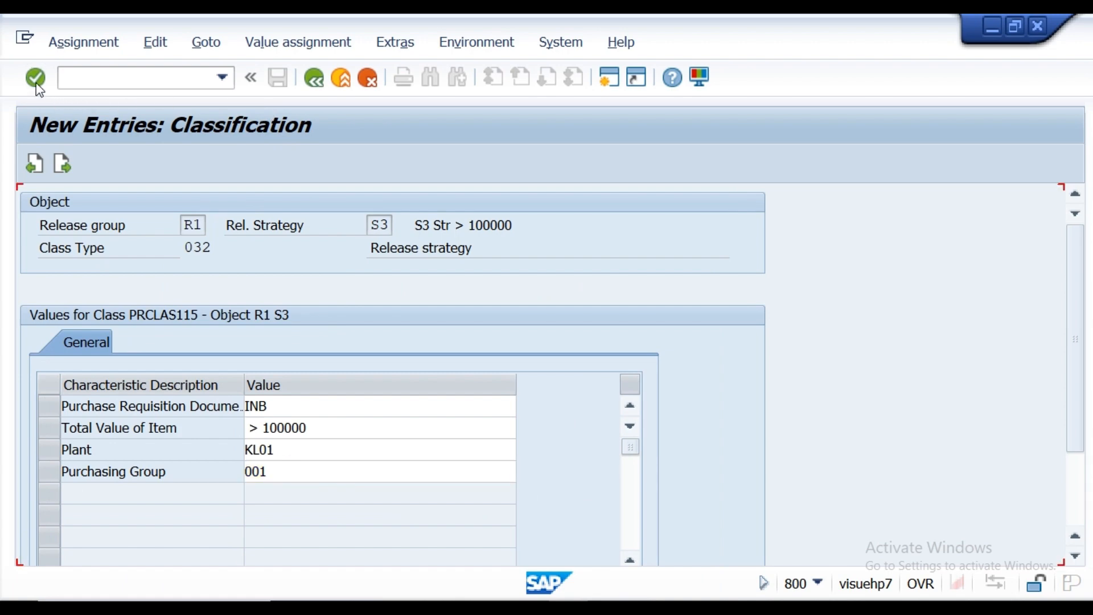
left_click(315, 78)
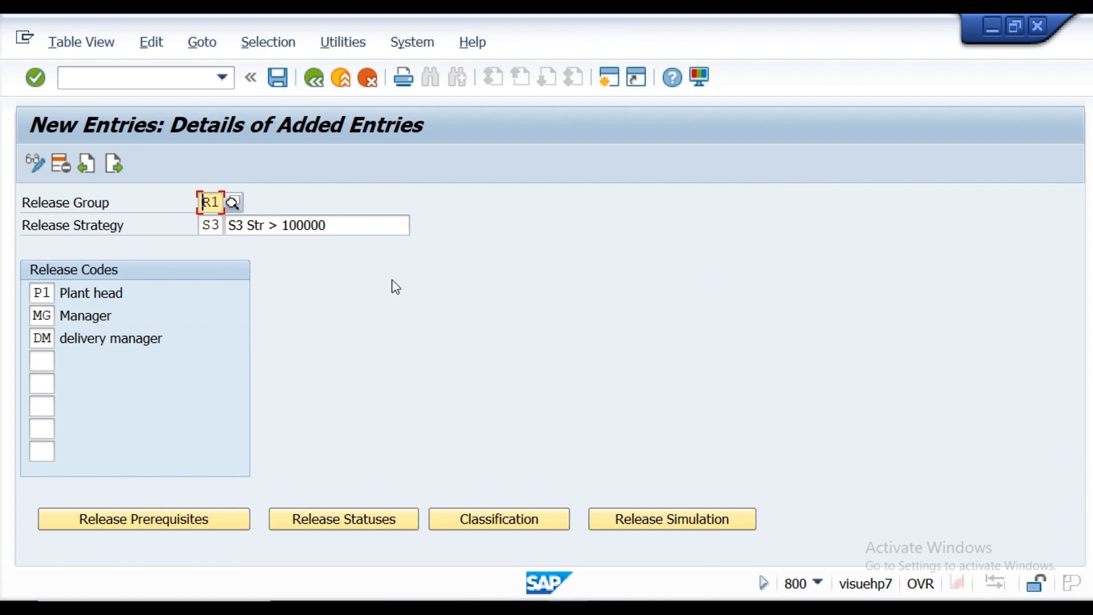
Step: Save release strategy S3 and assign the change to the proposed customizing request
left_click(278, 84)
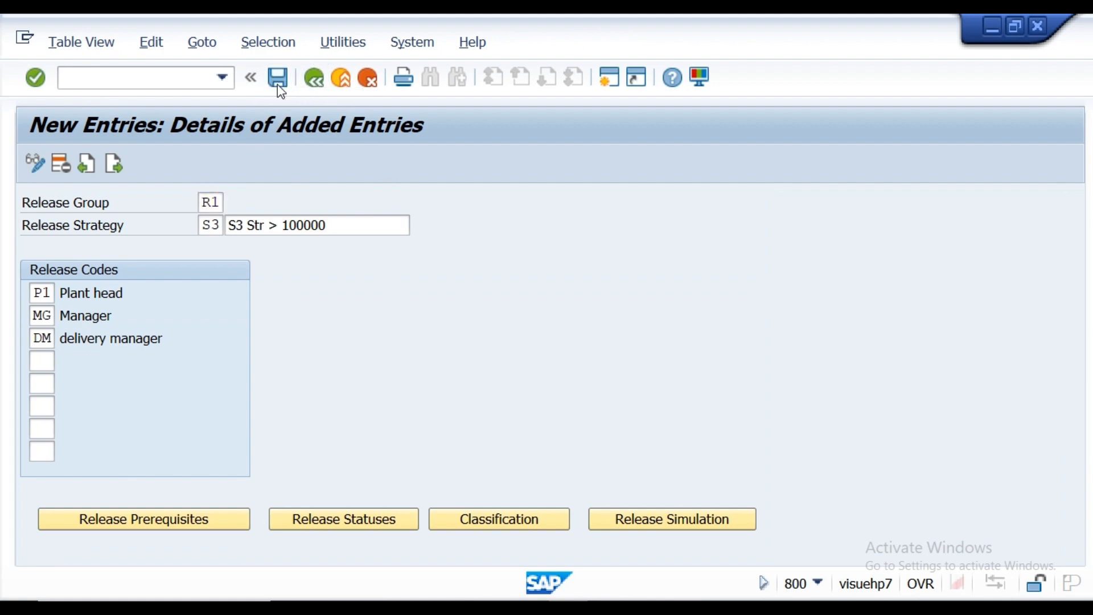
left_click(391, 376)
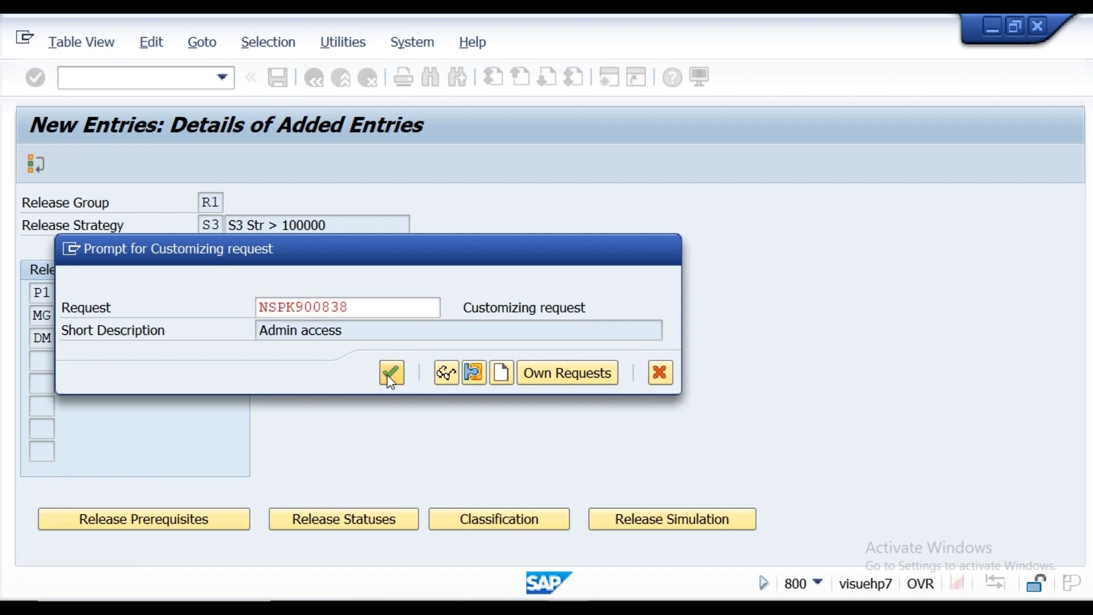
Step: Simulate the release of strategy S3 by releasing P1, MG and DM in turn, and close the simulation
left_click(653, 525)
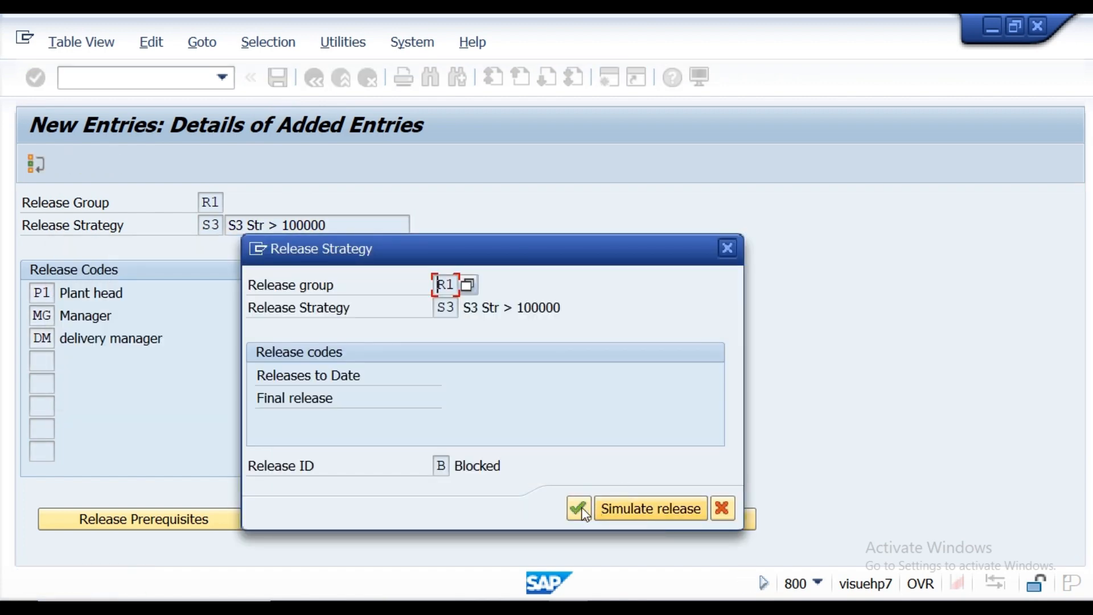
left_click(612, 513)
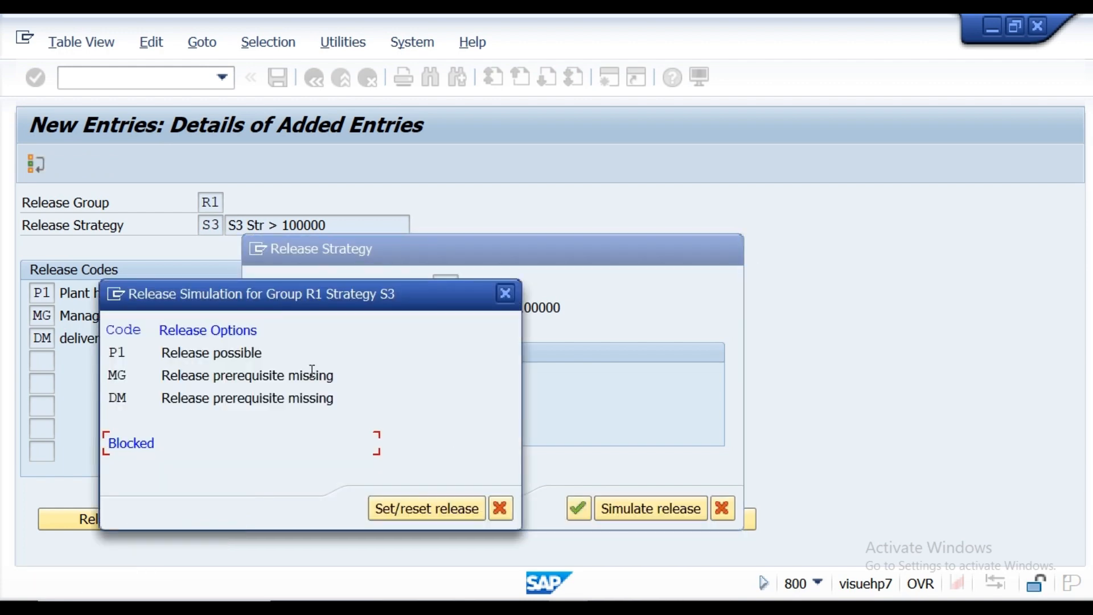
double_click(243, 355)
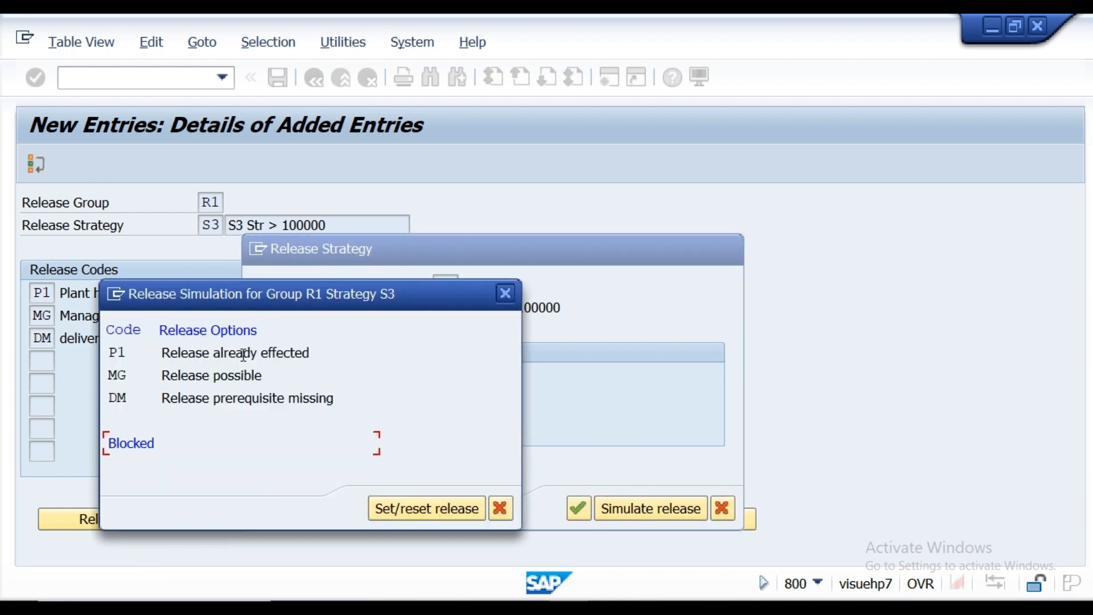
double_click(217, 376)
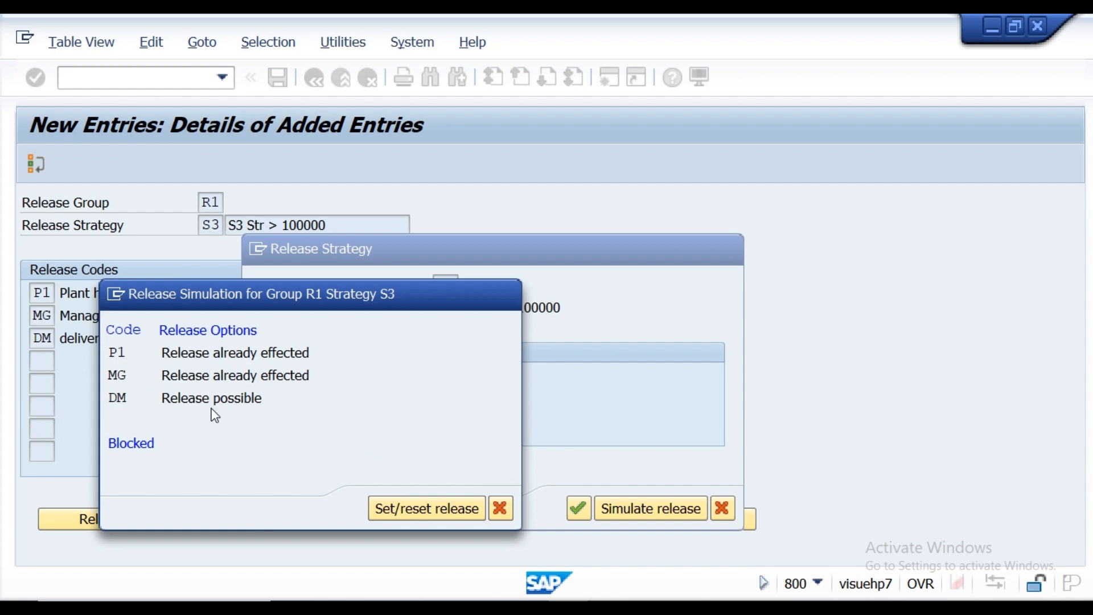
double_click(212, 400)
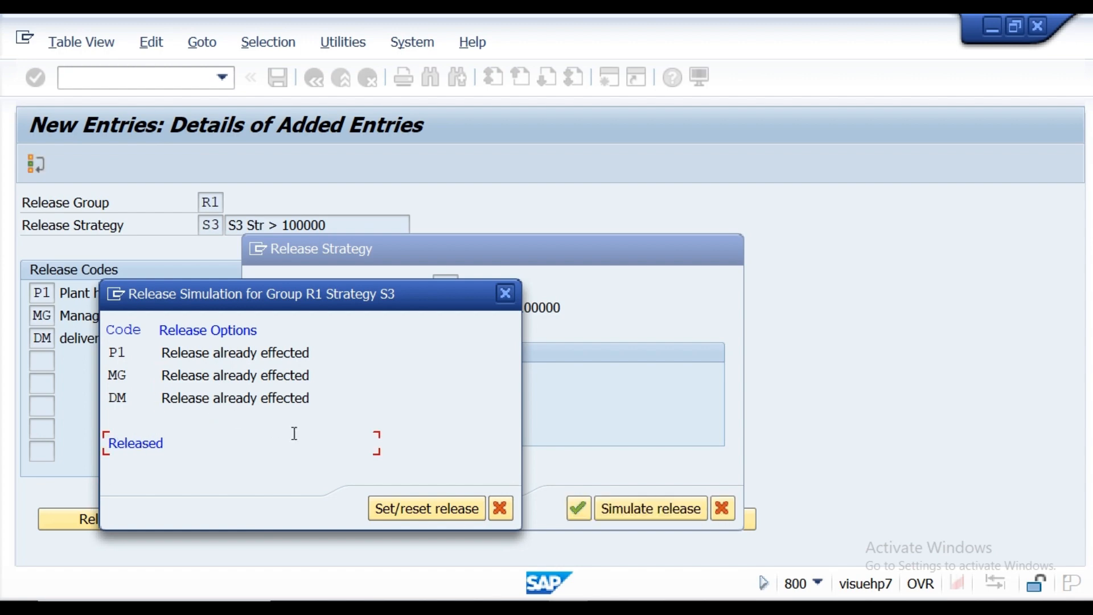
left_click(502, 506)
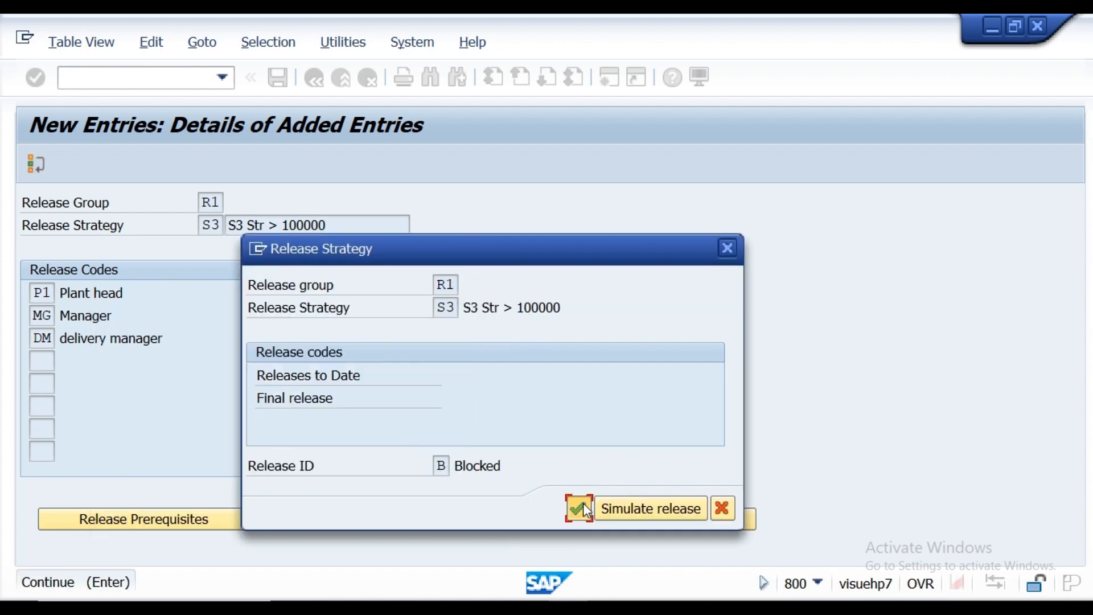
left_click(583, 503)
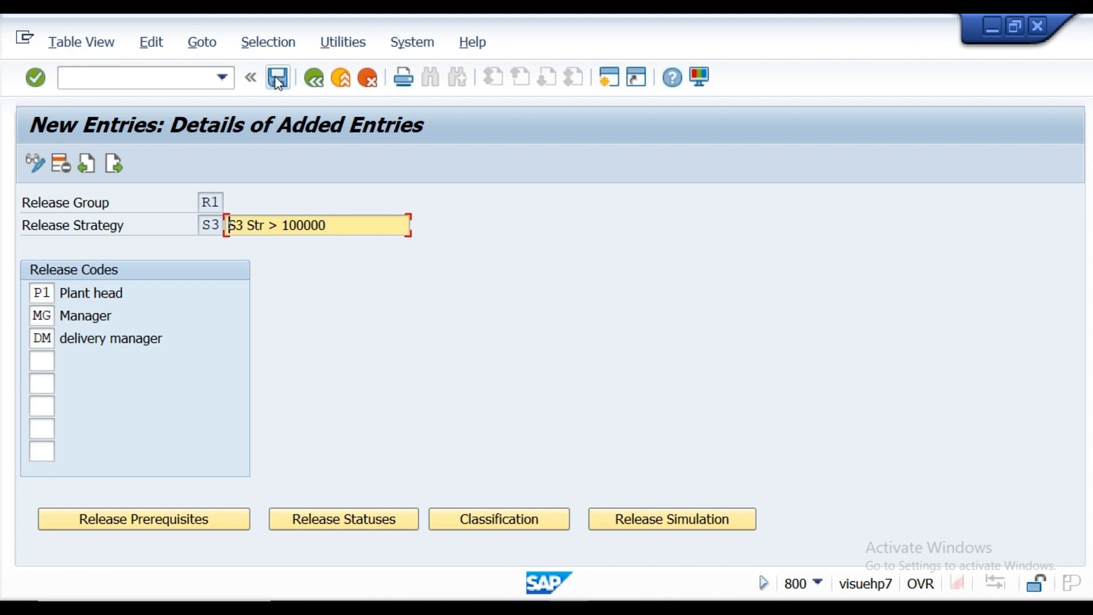
Step: Save strategy S3 again and return to the list of release procedure activities
left_click(277, 80)
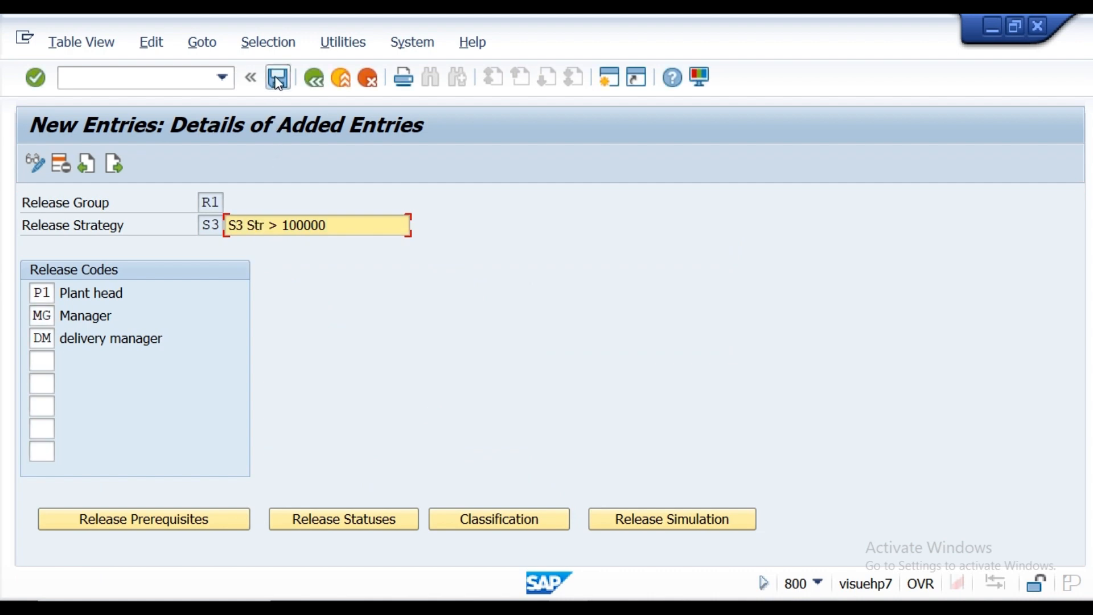
left_click(315, 78)
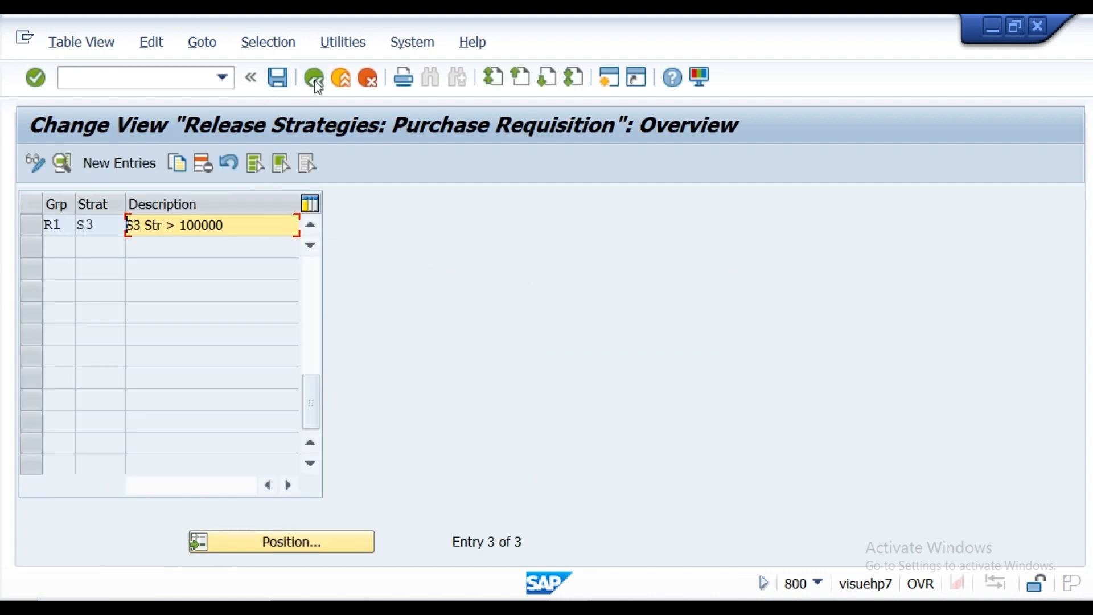
left_click(314, 80)
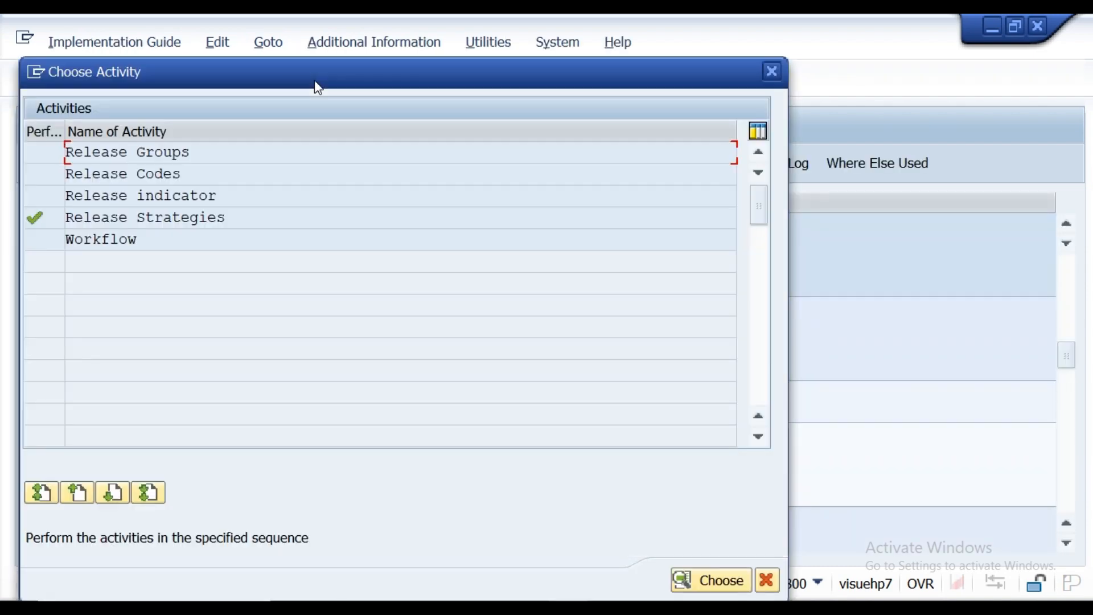
Step: Reopen the Release Strategies activity to review the group R1 strategies, and return to the activity list
left_click(144, 218)
double_click(144, 218)
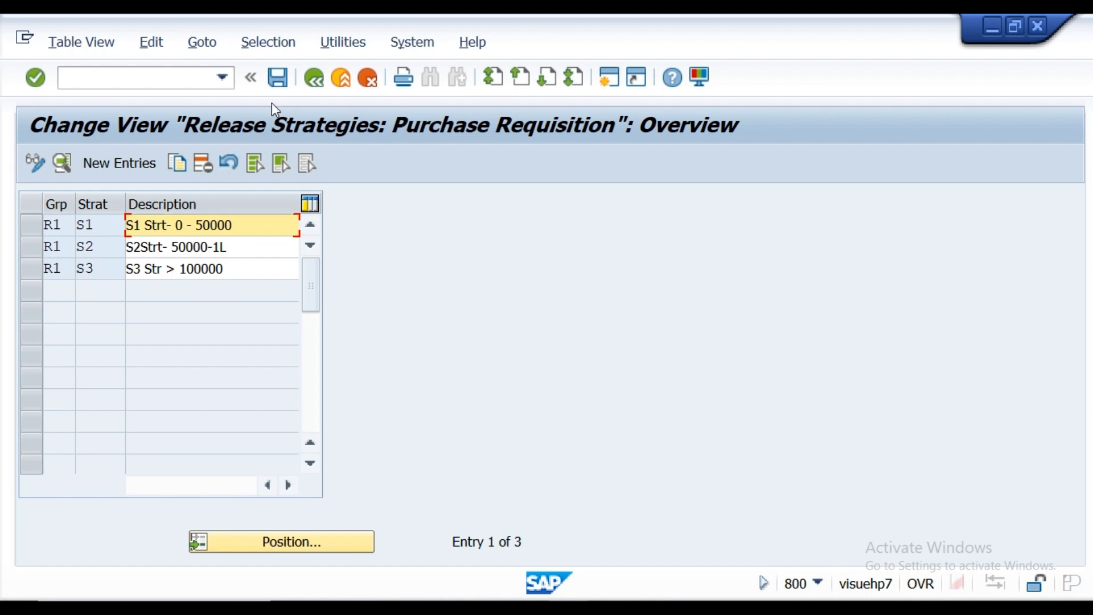
left_click(314, 78)
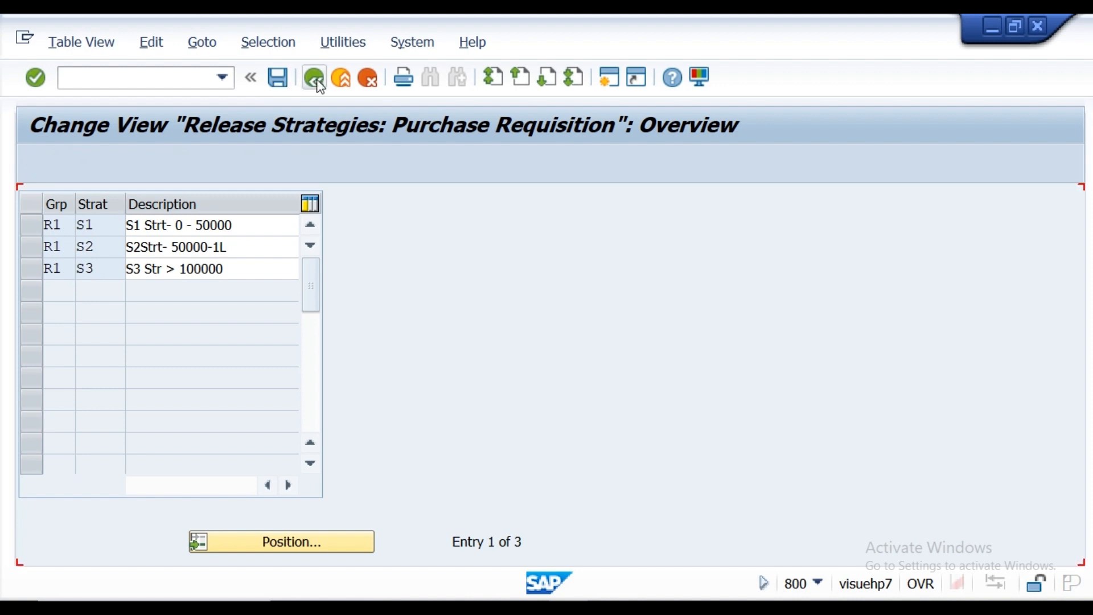
left_click(314, 78)
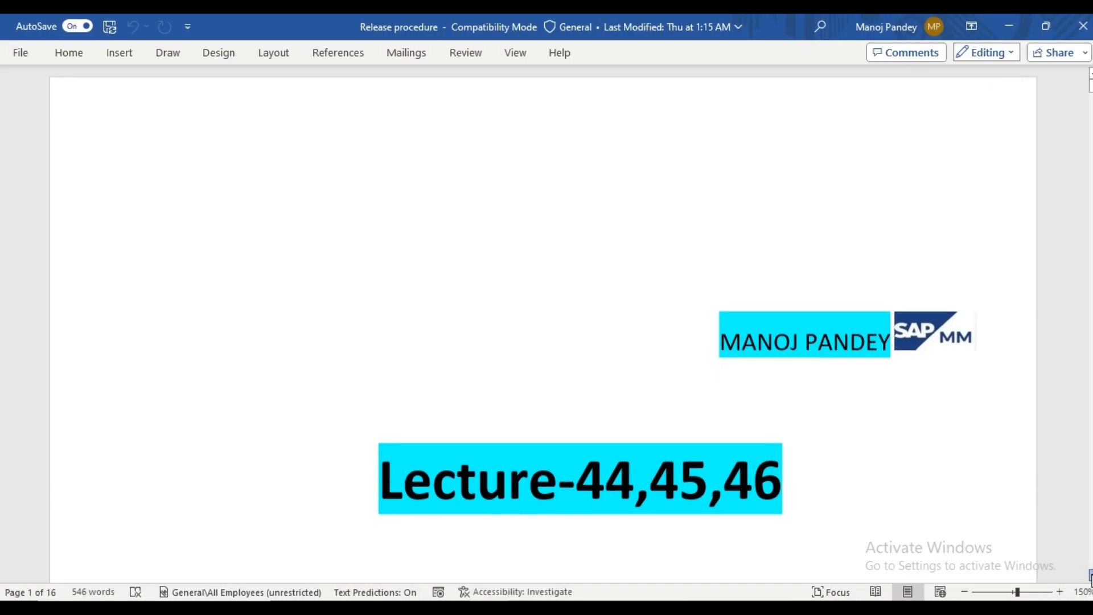
Step: Look through the Release procedure document in Word for the steps that follow creating the release strategy
scroll(546, 341, "down", 2)
scroll(546, 325, "down", 4)
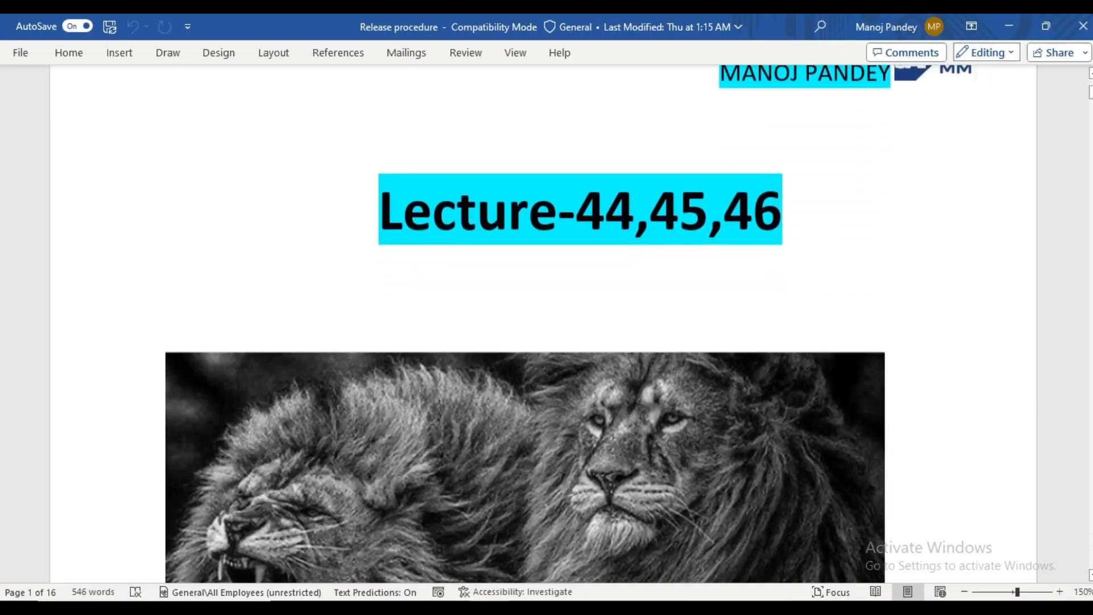
scroll(546, 324, "down", 20)
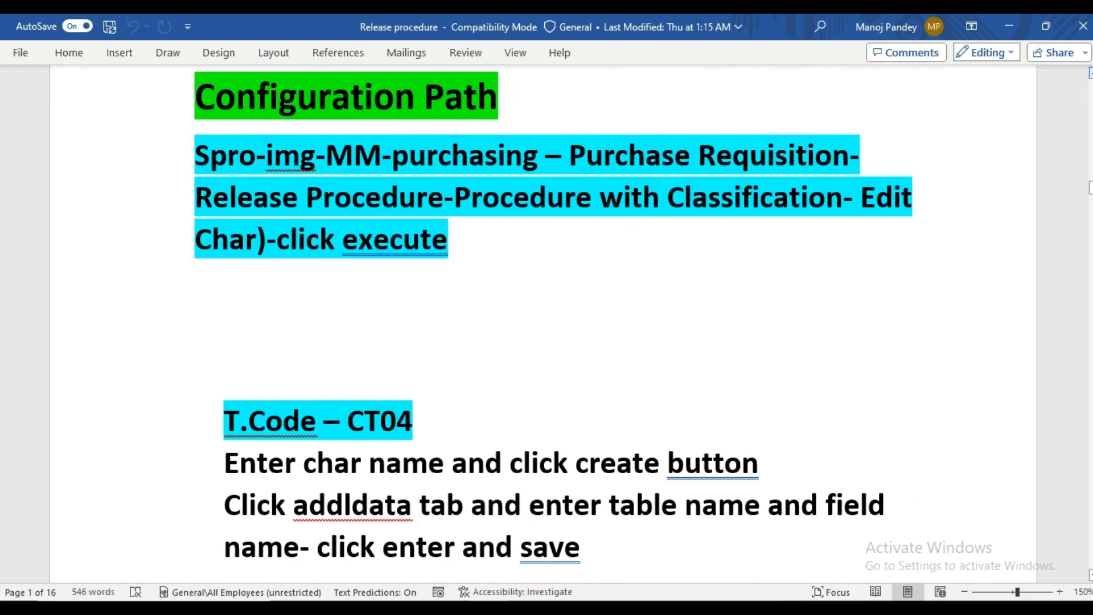
scroll(546, 324, "up", 3)
scroll(546, 325, "up", 8)
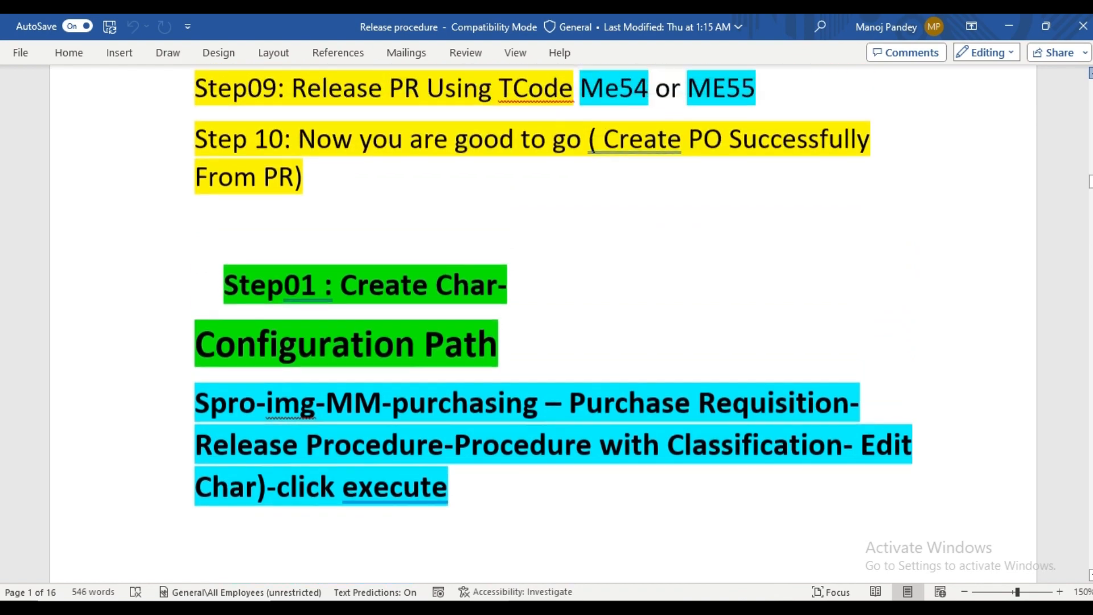
scroll(547, 324, "up", 3)
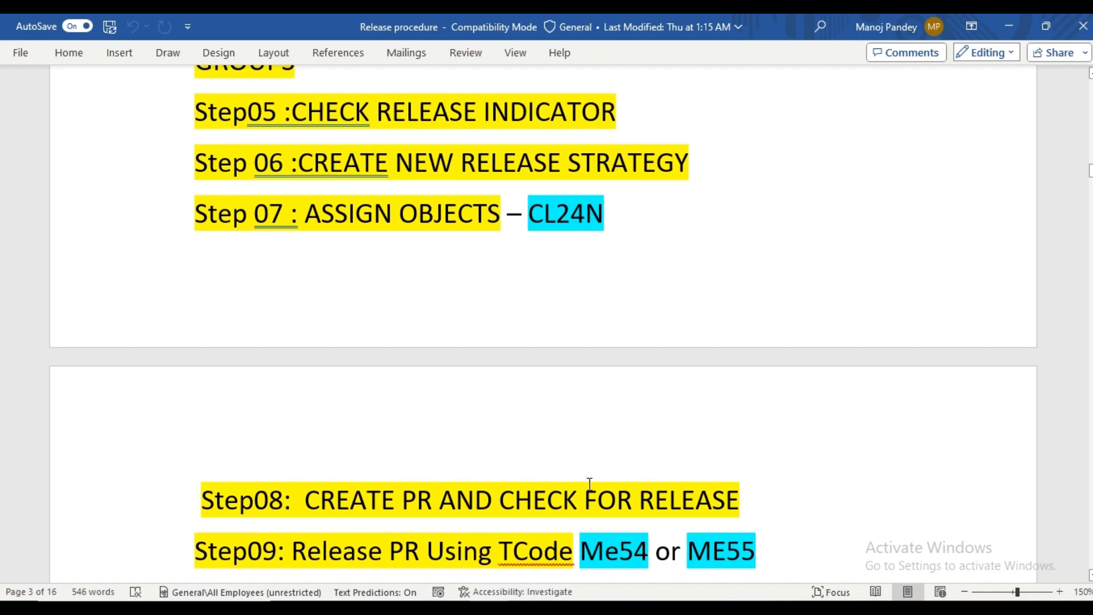
Step: Switch back to SAP, close the activity list and start transaction CL24N to assign objects to a class
left_click(501, 607)
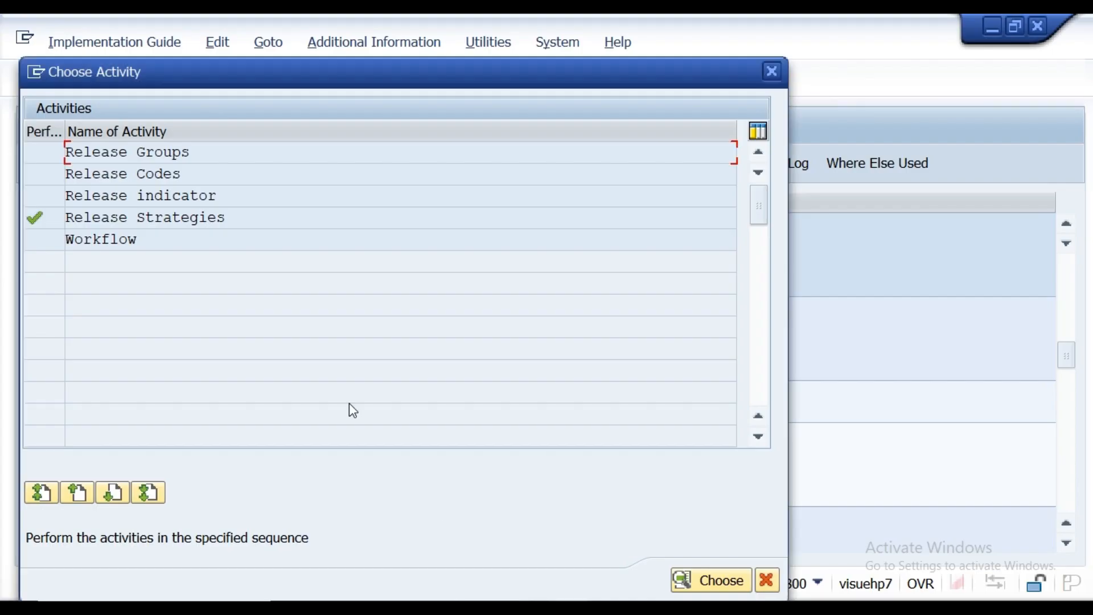
left_click(776, 69)
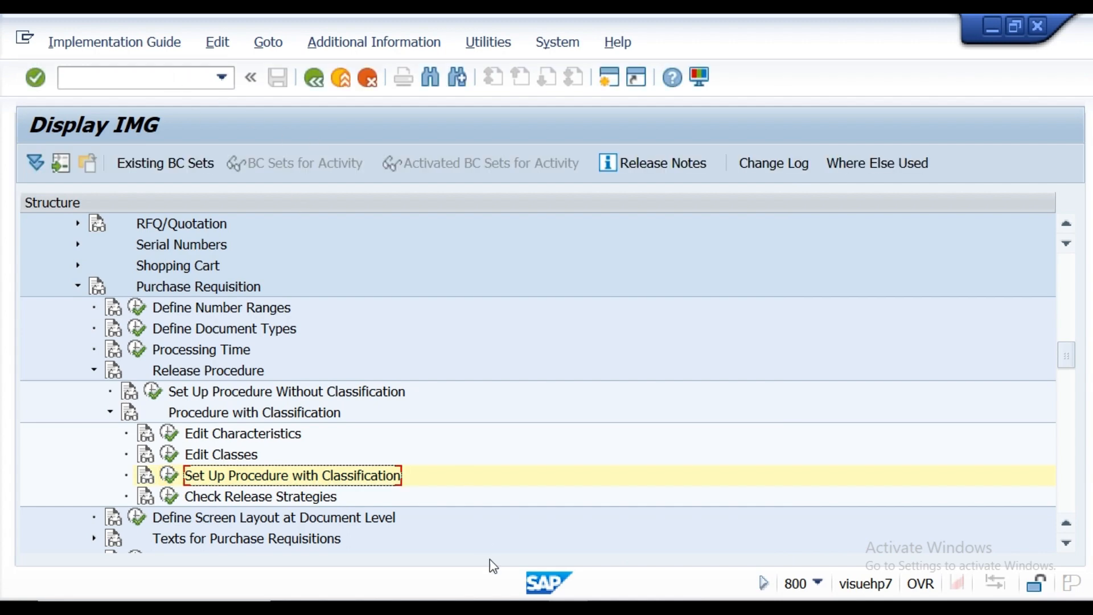
mouse_move(501, 607)
left_click(518, 577)
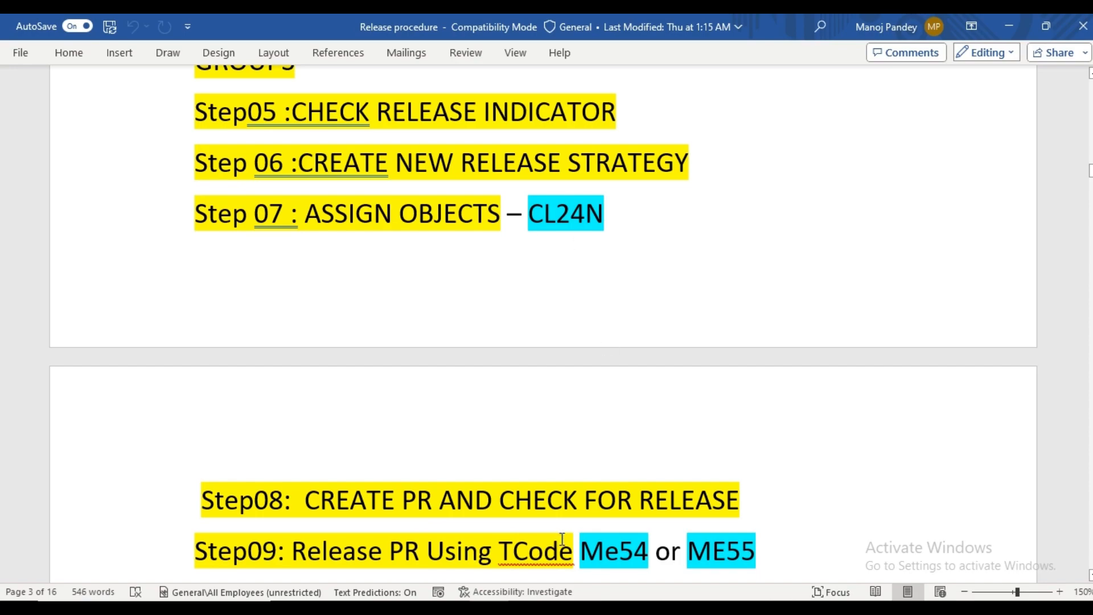
left_click(501, 607)
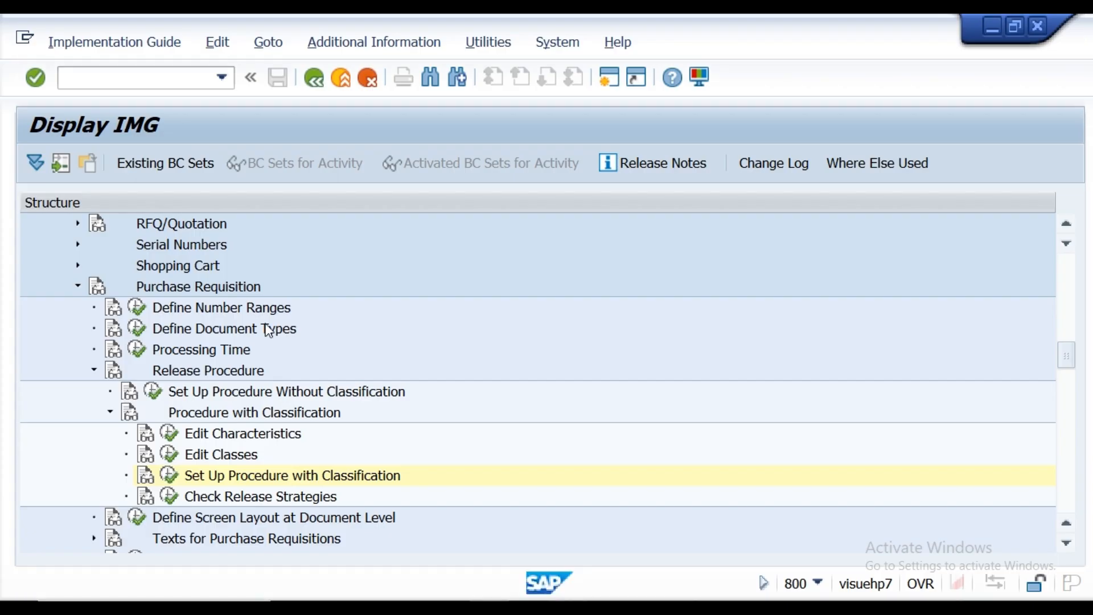
left_click(151, 79)
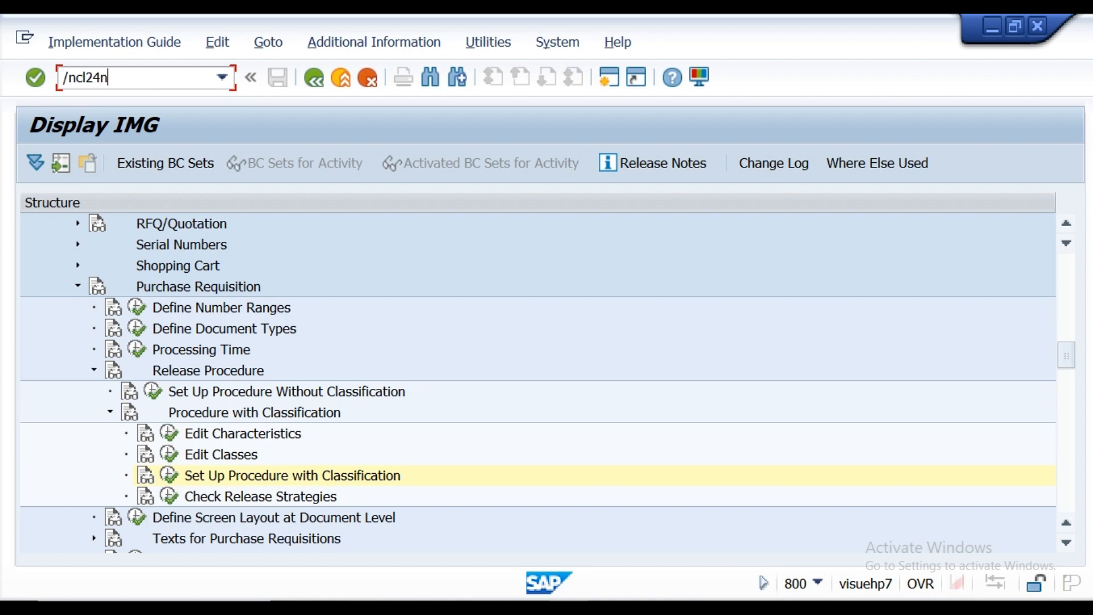
type("/ncl24n")
key("Return")
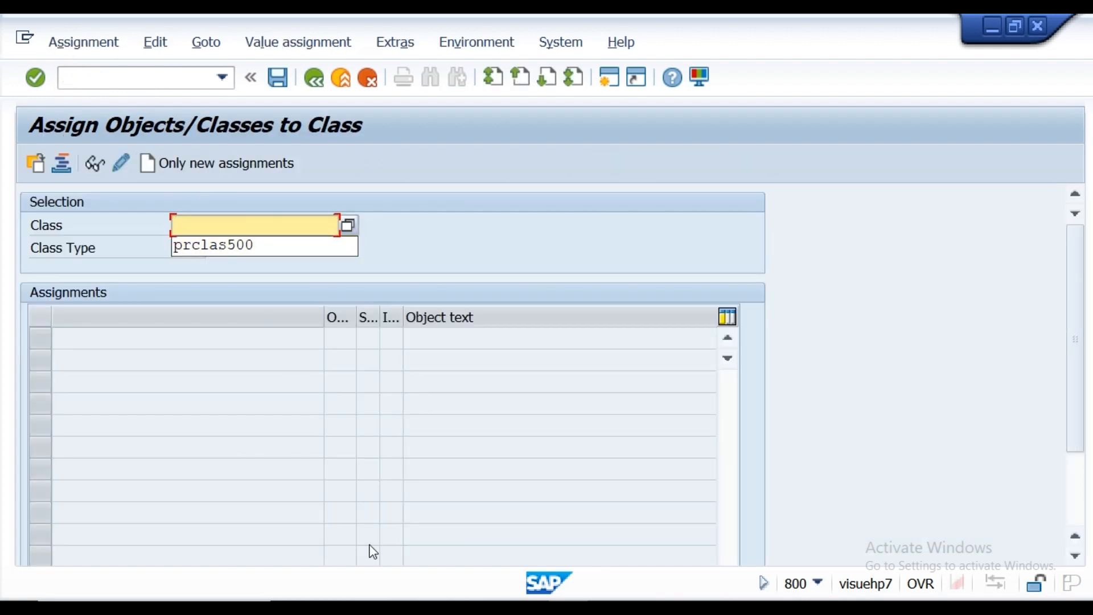
Step: Switch to the PR Release value notes in Notepad and copy the class name prclas115
left_click(342, 608)
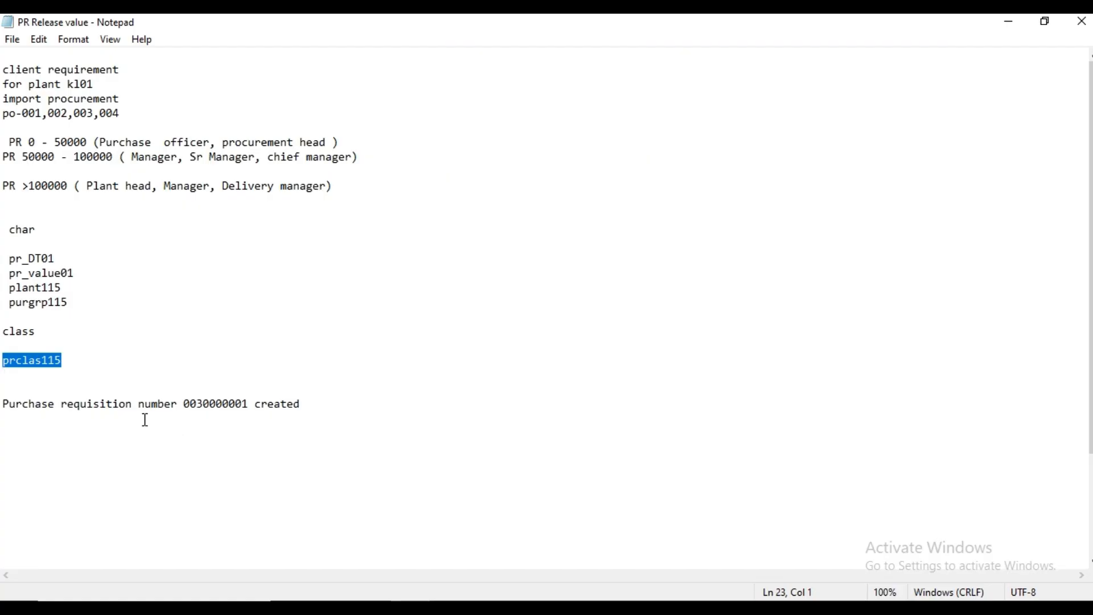
left_click(66, 363)
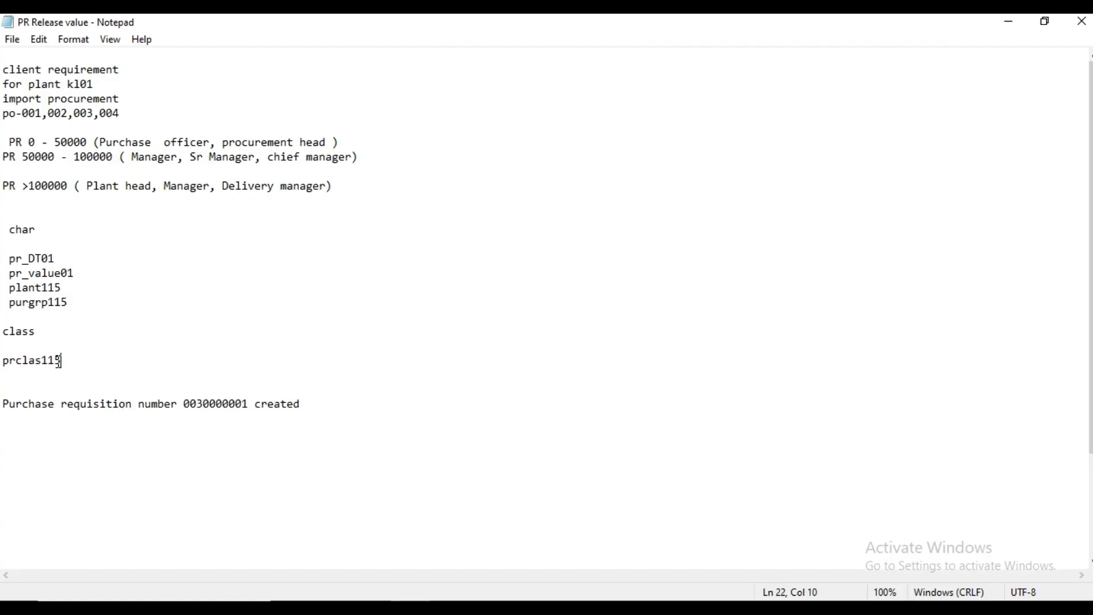
left_click_drag(64, 361, 2, 363)
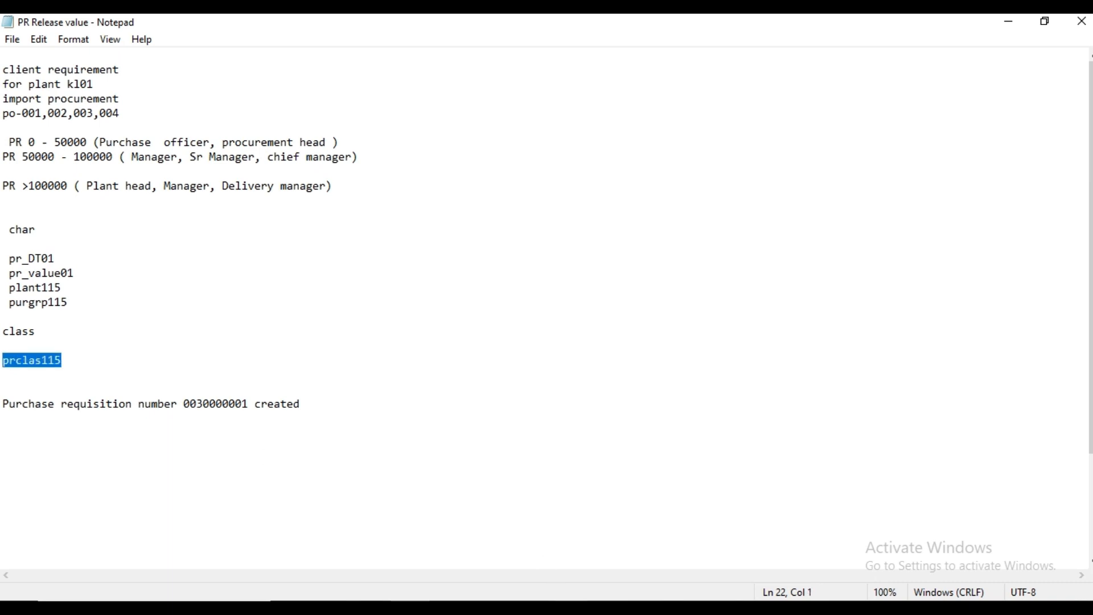
Step: Back in SAP, enter class prclas115 with class type 032 and load its assigned release strategies
left_click(410, 608)
left_click(312, 535)
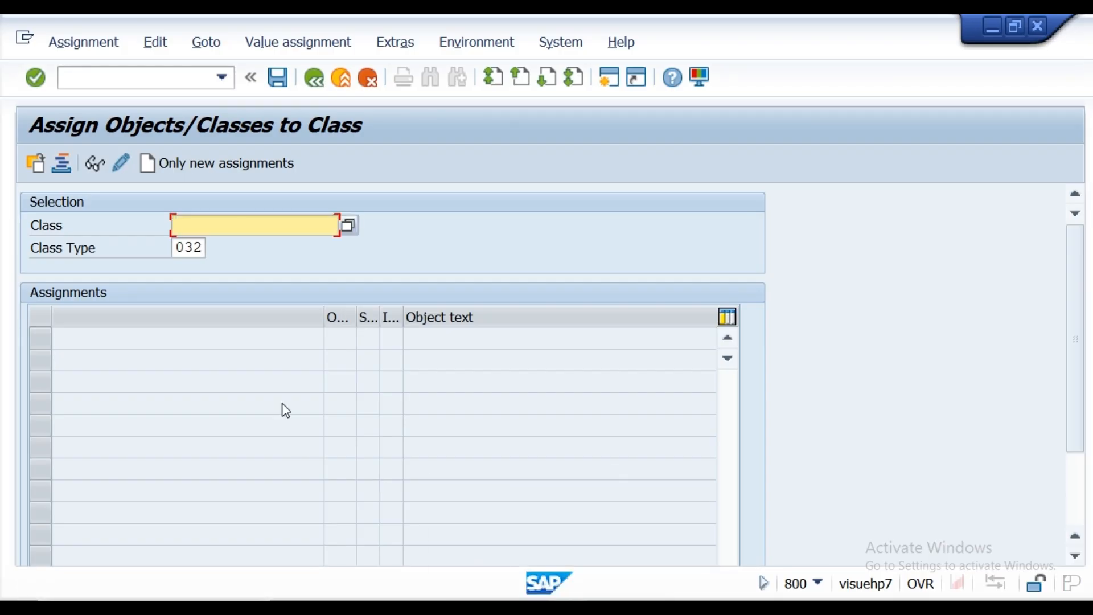
left_click(243, 230)
type("prclas115")
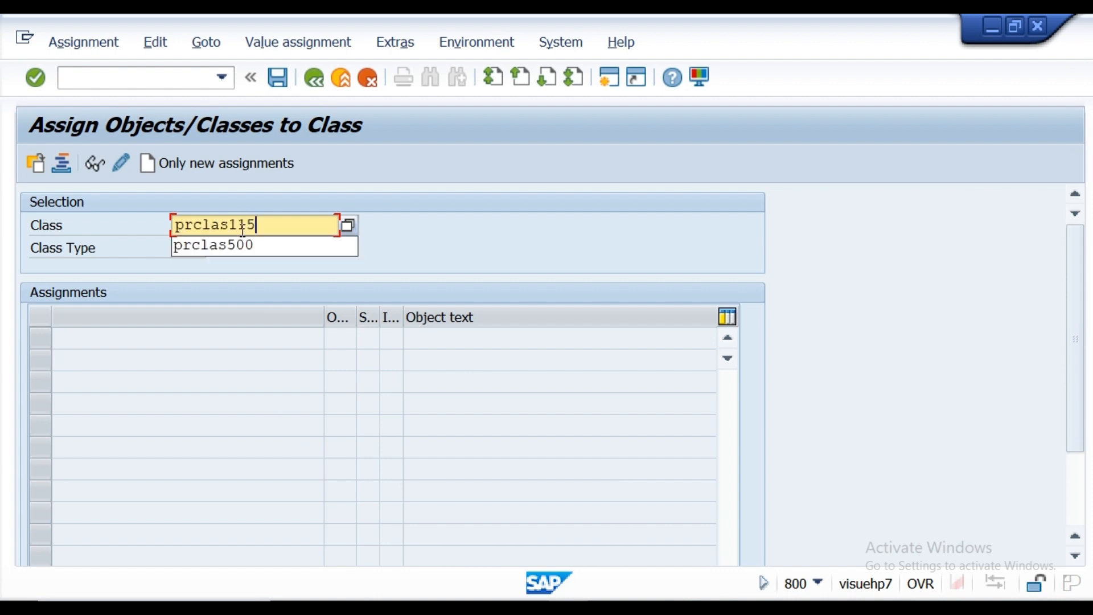
key("Return")
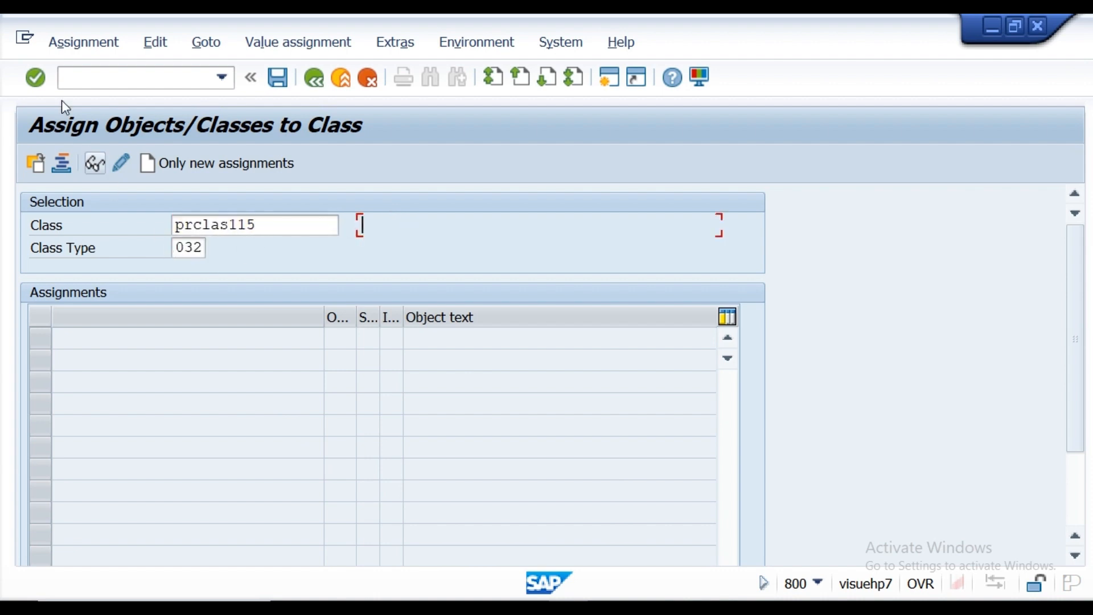
left_click(36, 77)
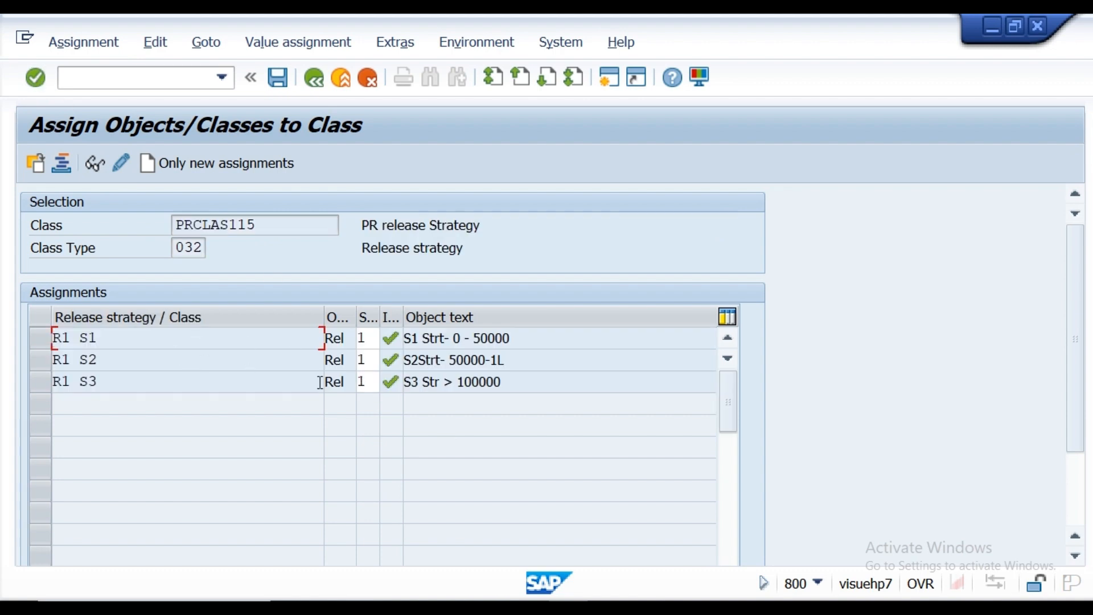
Step: Review the characteristic values of strategy R1 S1 in class PRCLAS115 and save the assignments
double_click(90, 341)
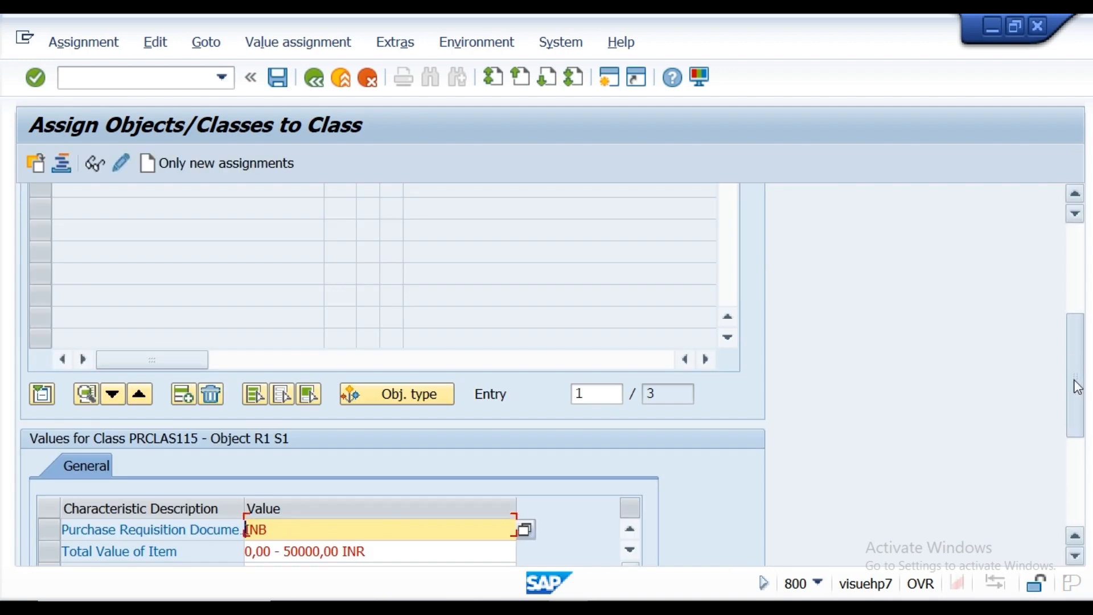
scroll(1073, 387, "down", 2)
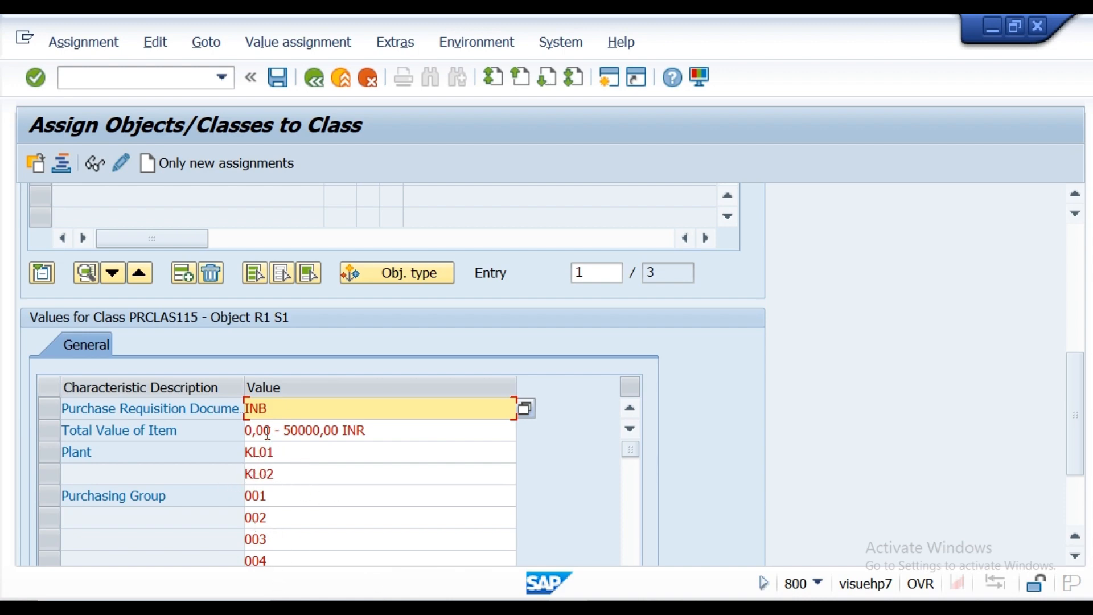
left_click(277, 79)
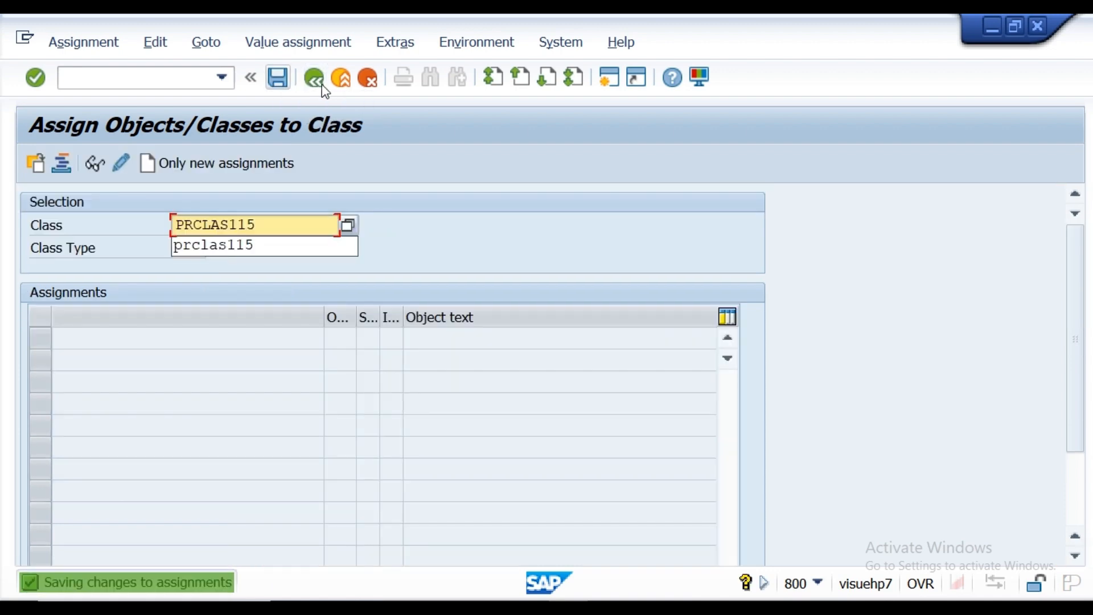
Step: Leave the class assignment transaction and start transaction ME51N to create a purchase requisition
left_click(284, 80)
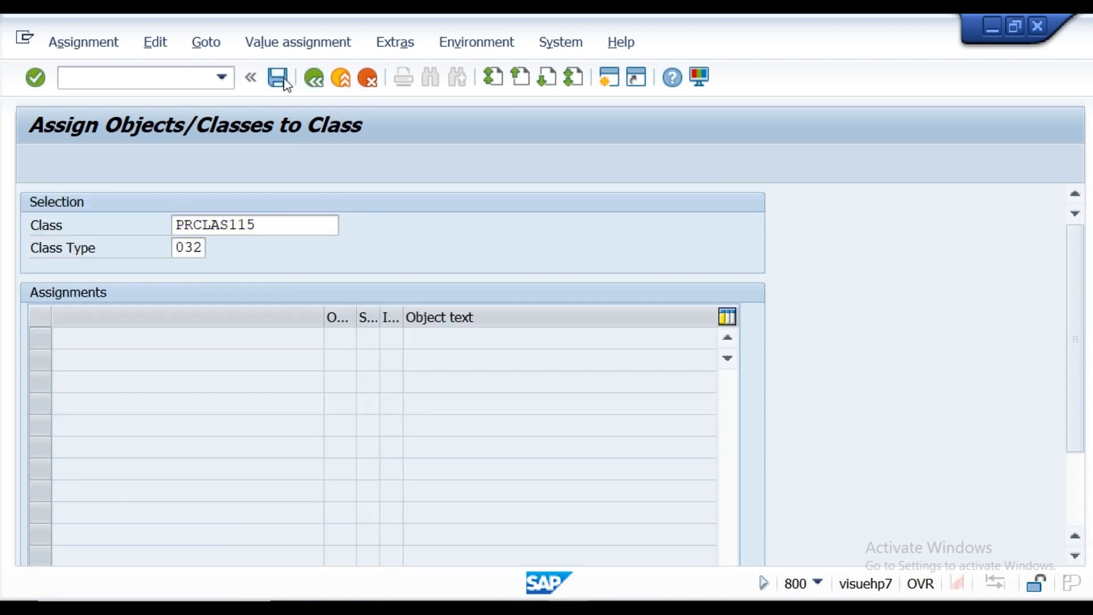
left_click(316, 83)
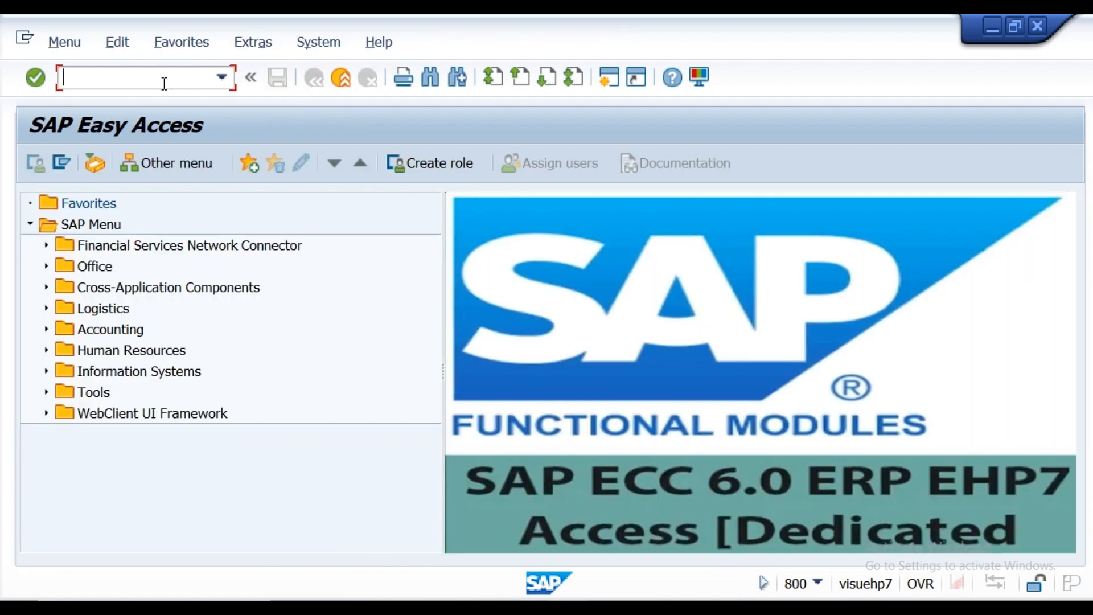
type("/nme51n")
key("Return")
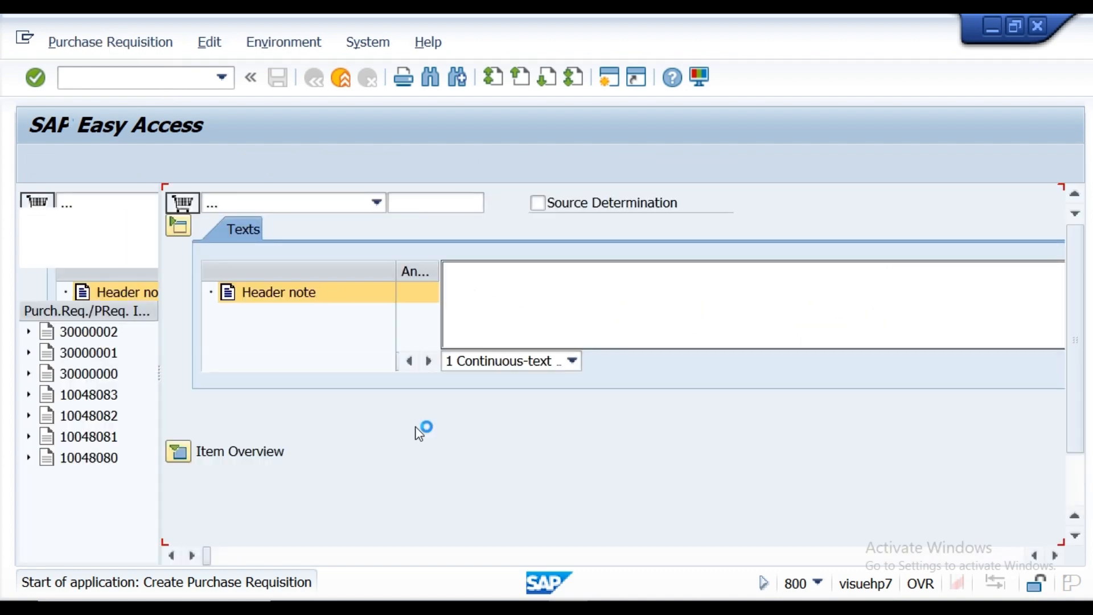
Step: Expand the item overview and enter an item for material mat001 with quantity 10 and unit EA
left_click_drag(1074, 305, 1077, 428)
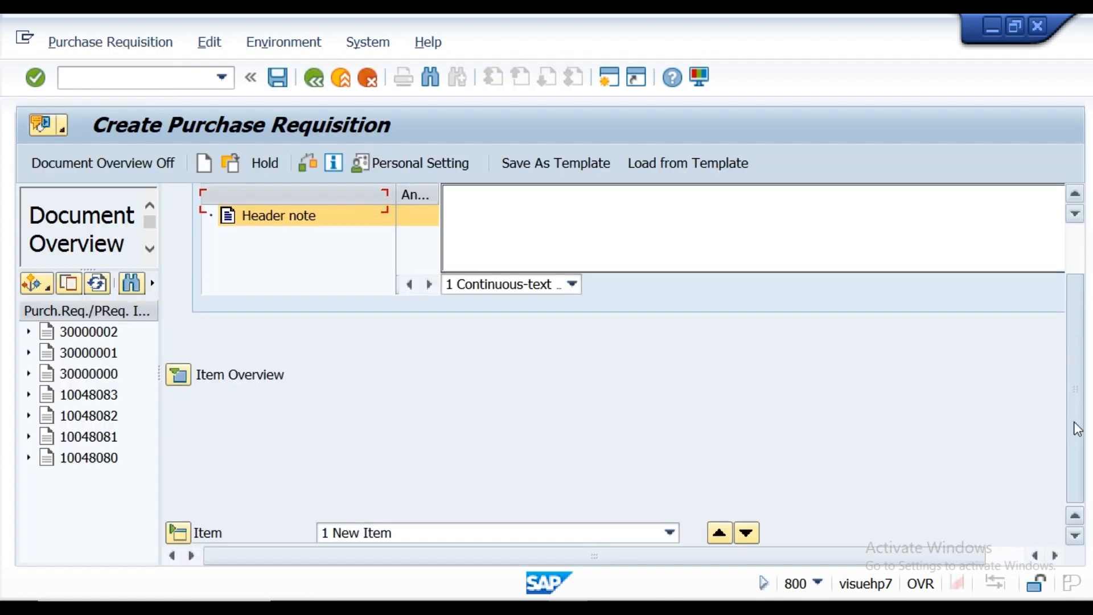
left_click(181, 377)
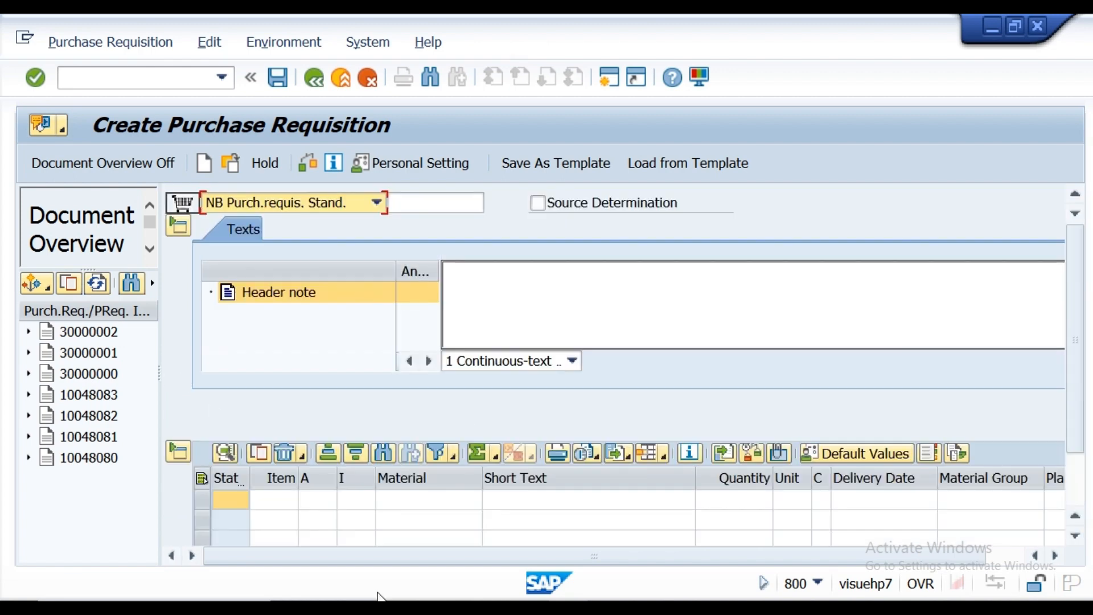
left_click(417, 501)
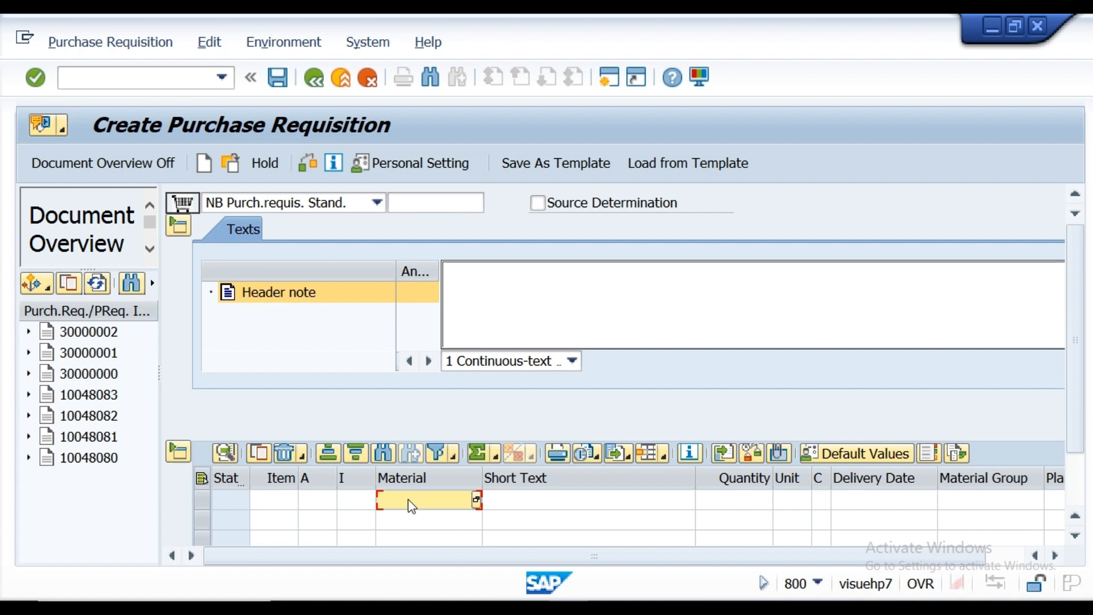
type("mat001")
left_click(738, 501)
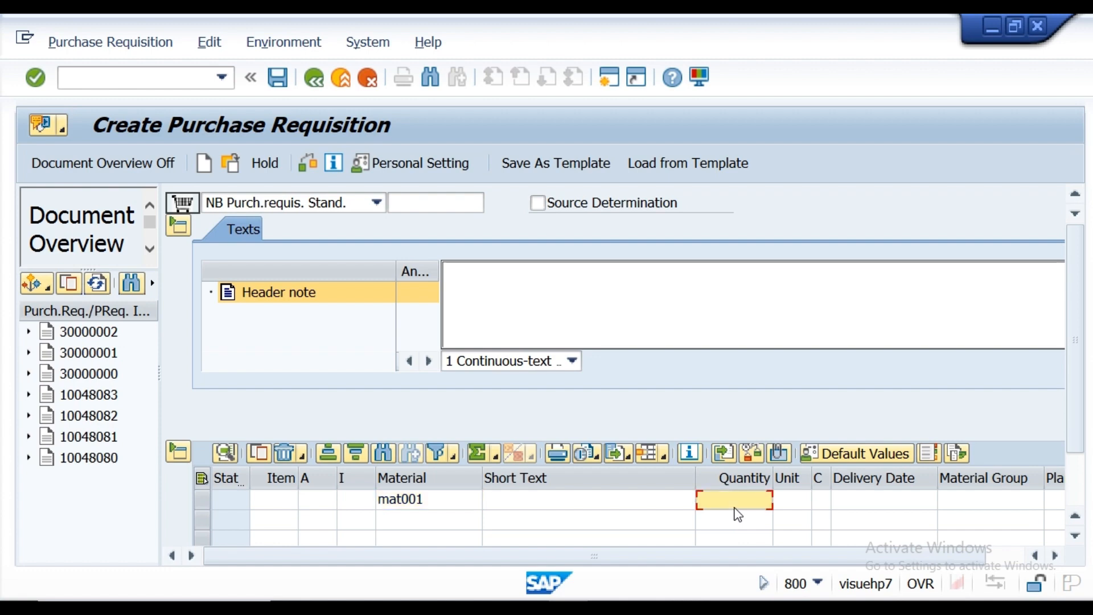
type("10")
left_click(789, 501)
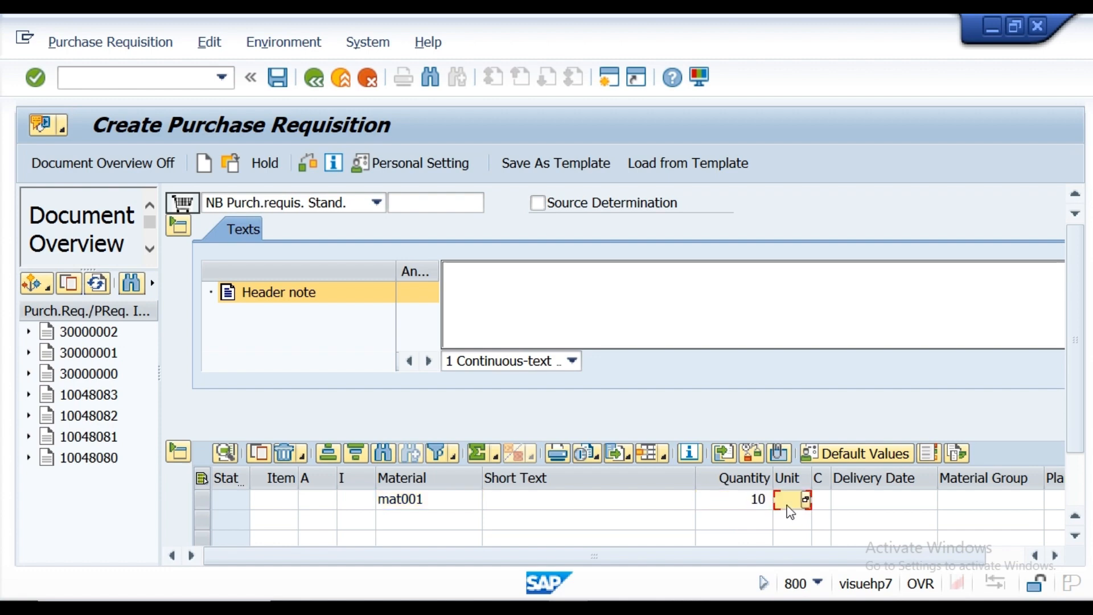
type("ea")
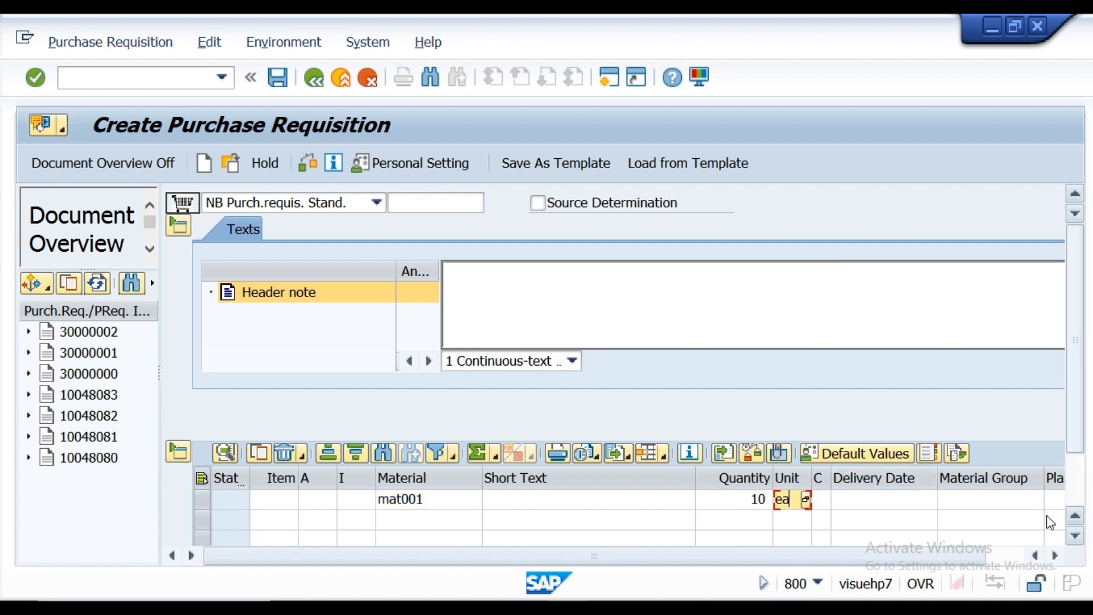
Step: Enter plant kl01 and purchasing group 001 for the item, and check the requisition
left_click(1053, 555)
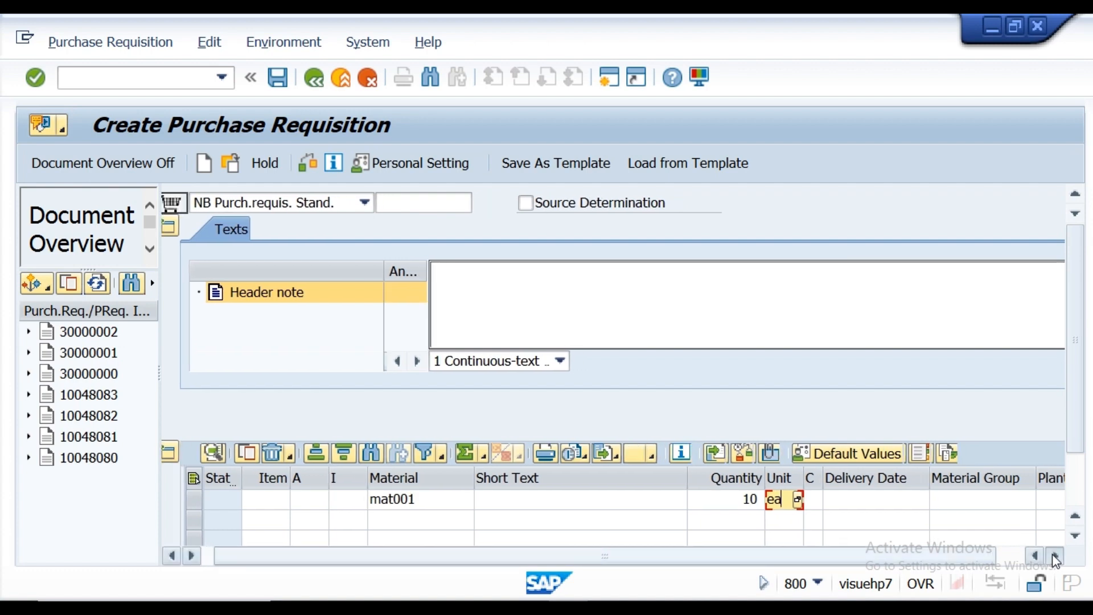
left_click(1075, 538)
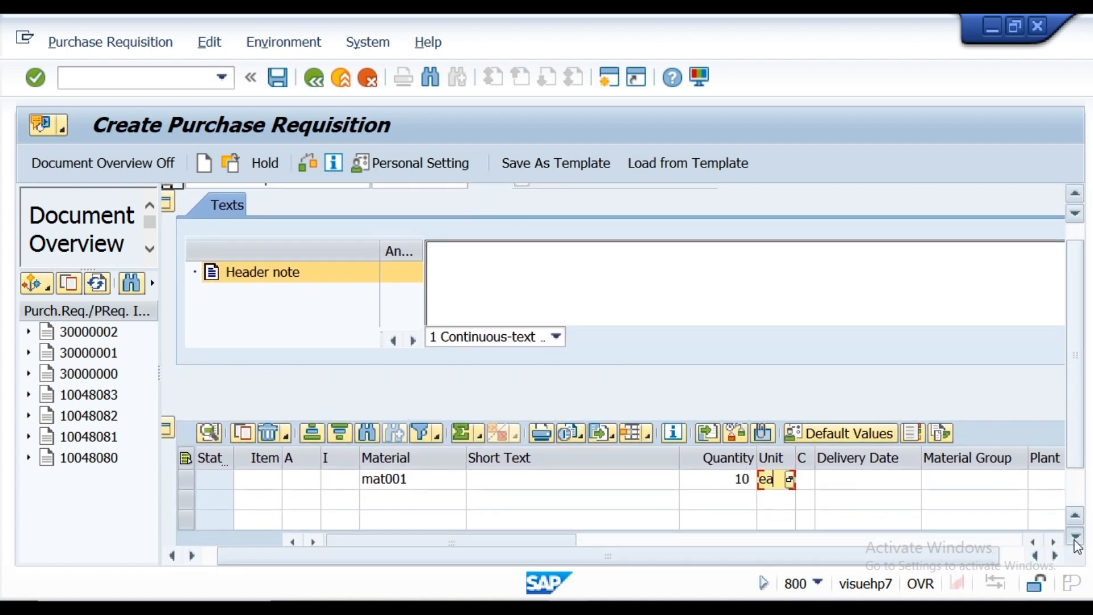
left_click(1075, 537)
left_click(1075, 537)
left_click(1075, 537)
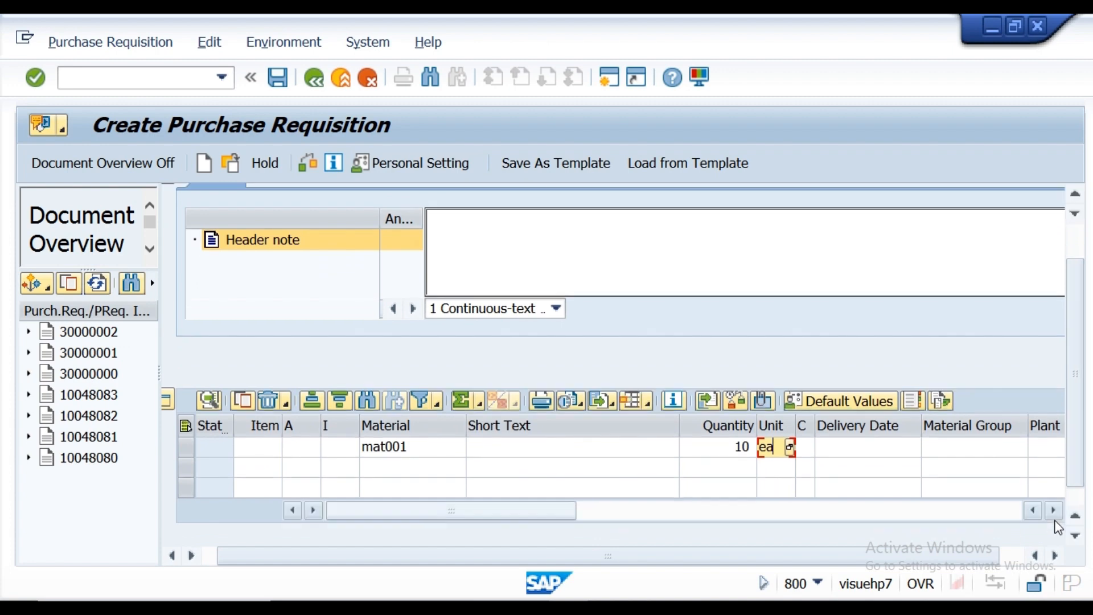
left_click(1054, 510)
left_click(1054, 511)
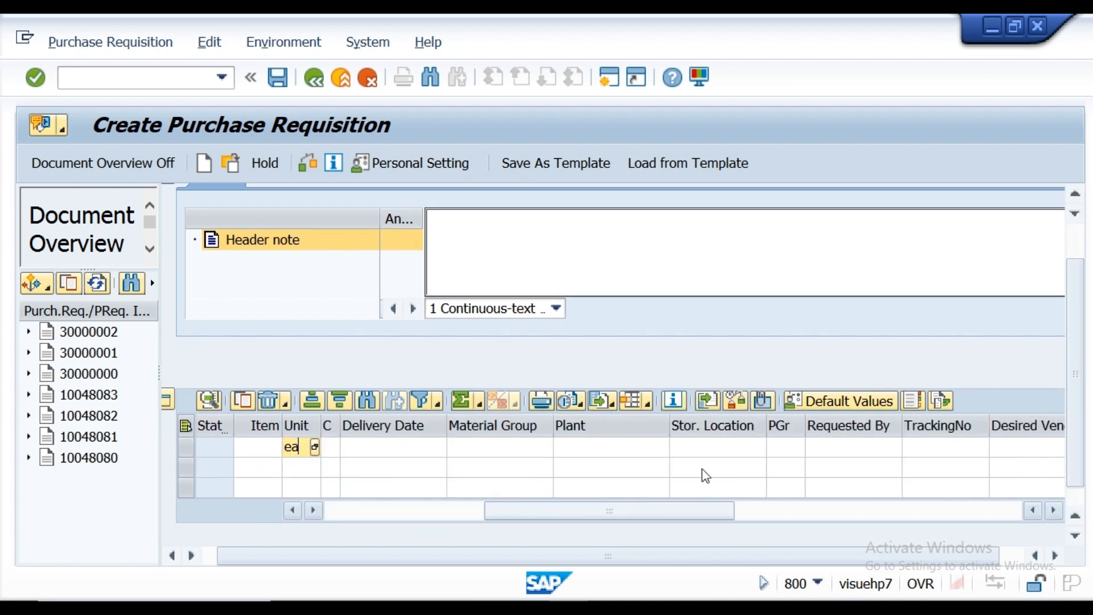
left_click(611, 450)
type("kl01")
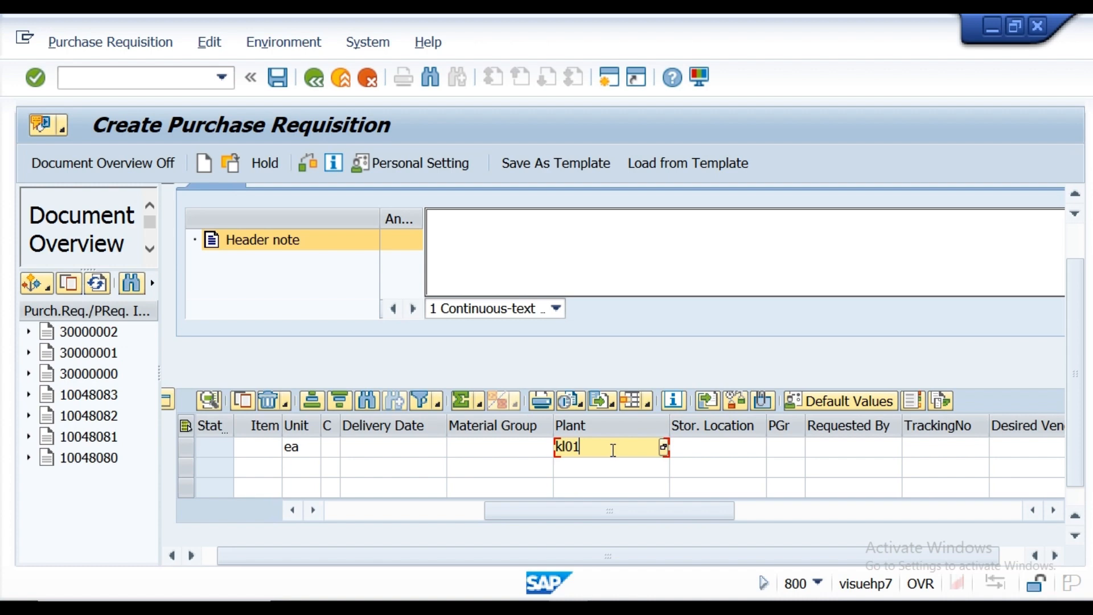
left_click(780, 447)
type("001")
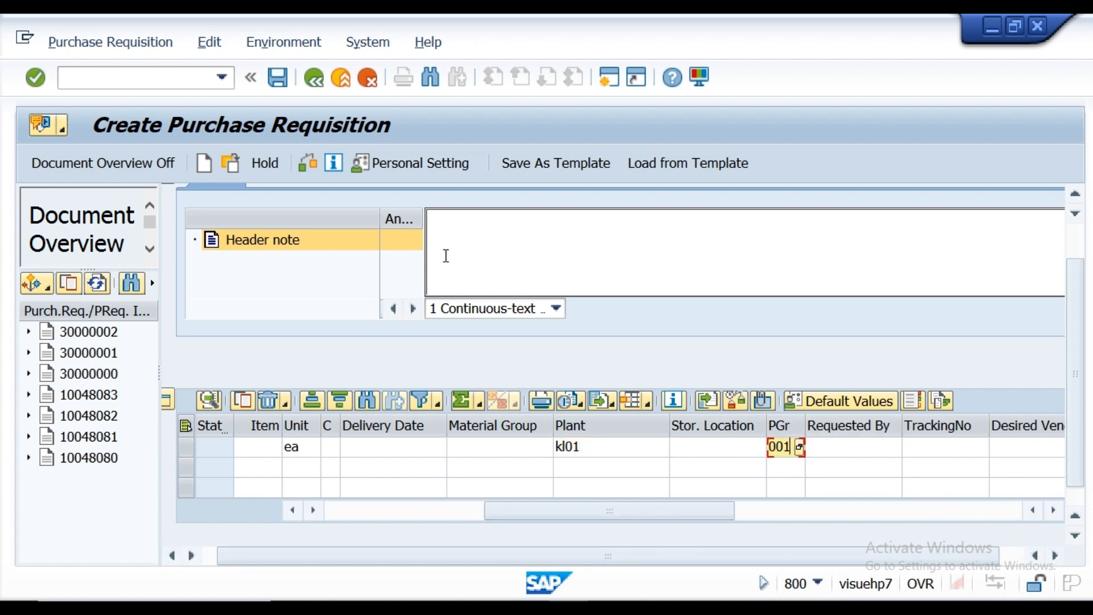
left_click(314, 171)
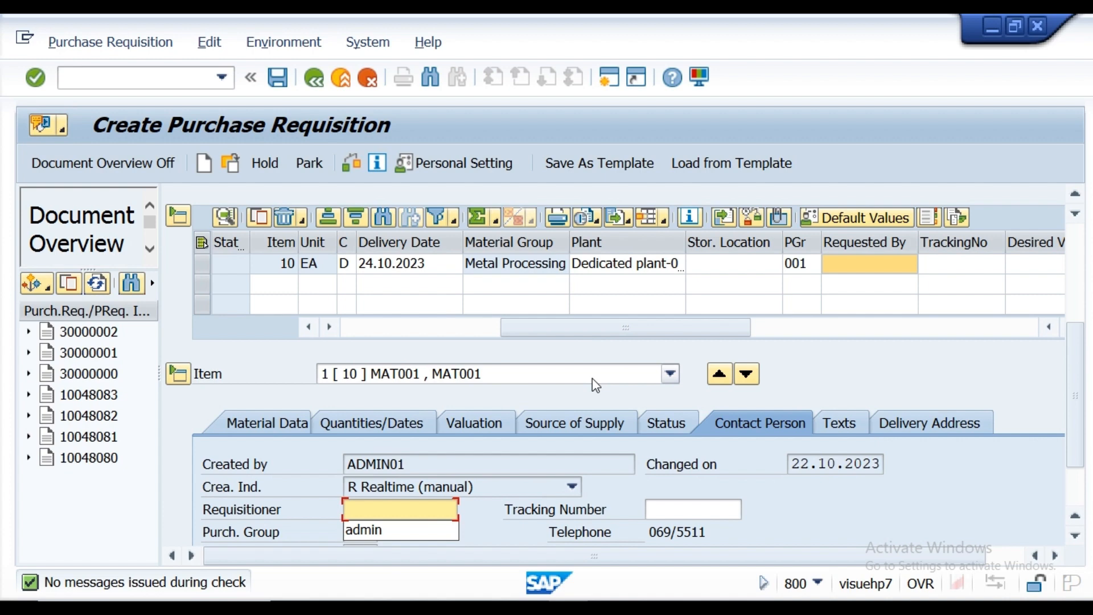
Step: Change the requisition's document type to INB Purch.requis. Import and display the item's release strategy details
scroll(592, 378, "up", 4)
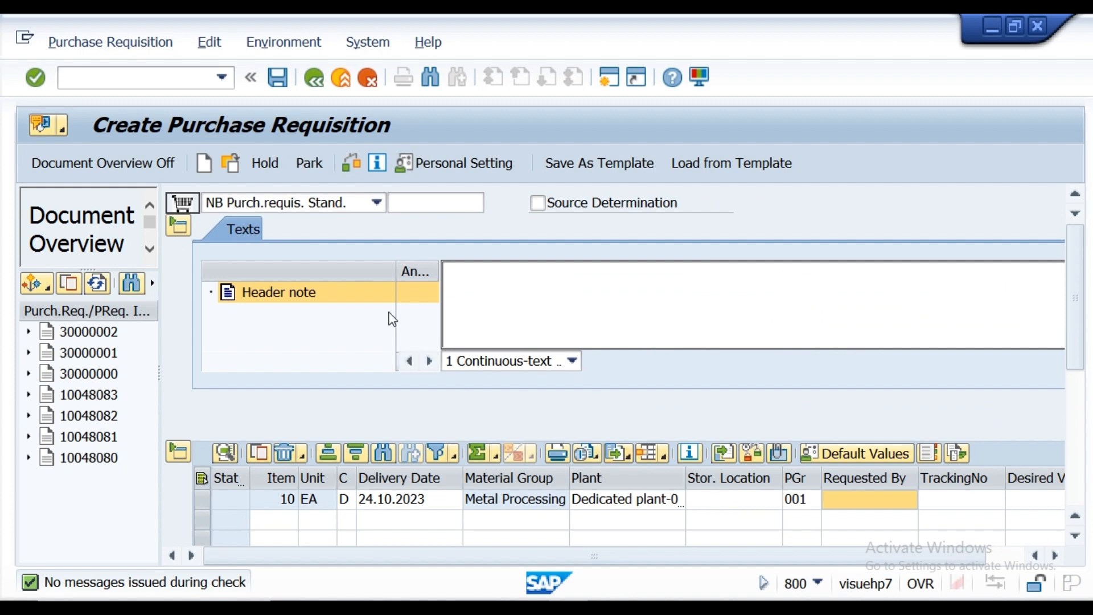
left_click(377, 205)
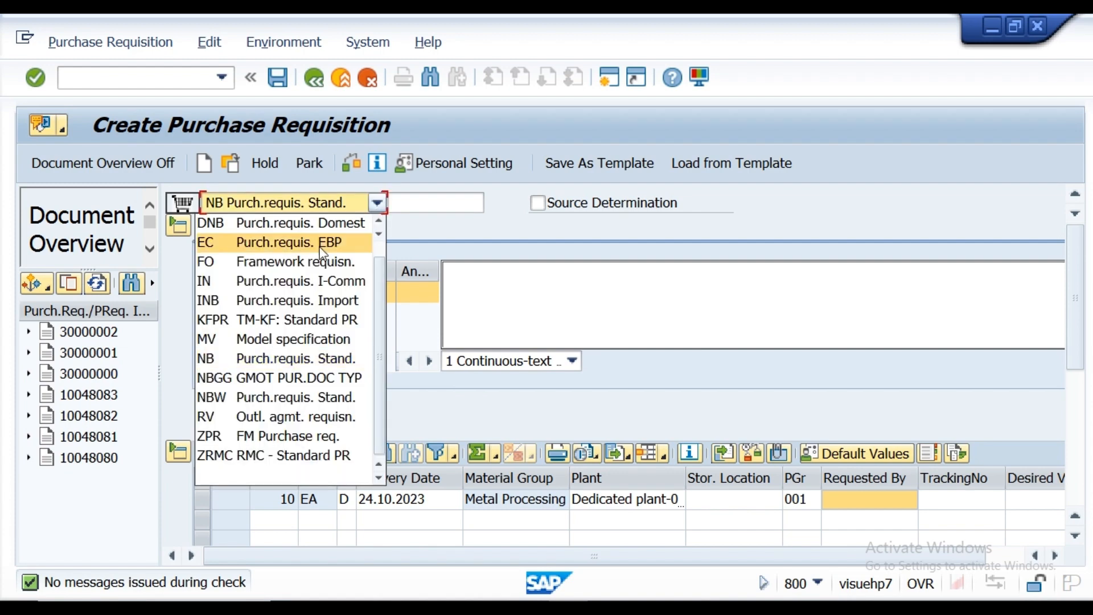
left_click(272, 300)
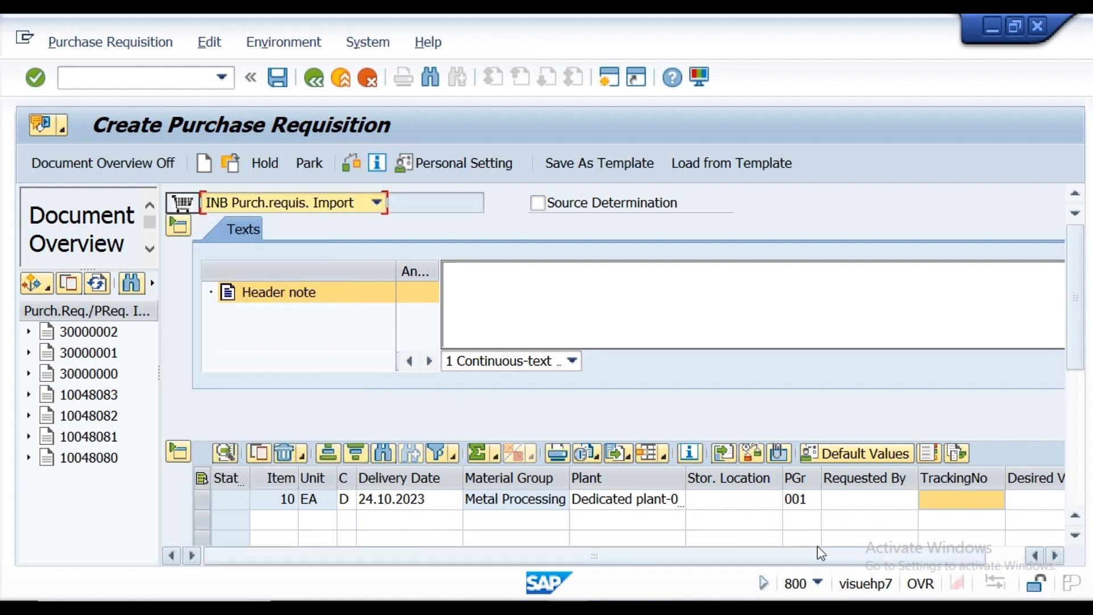
left_click(1079, 460)
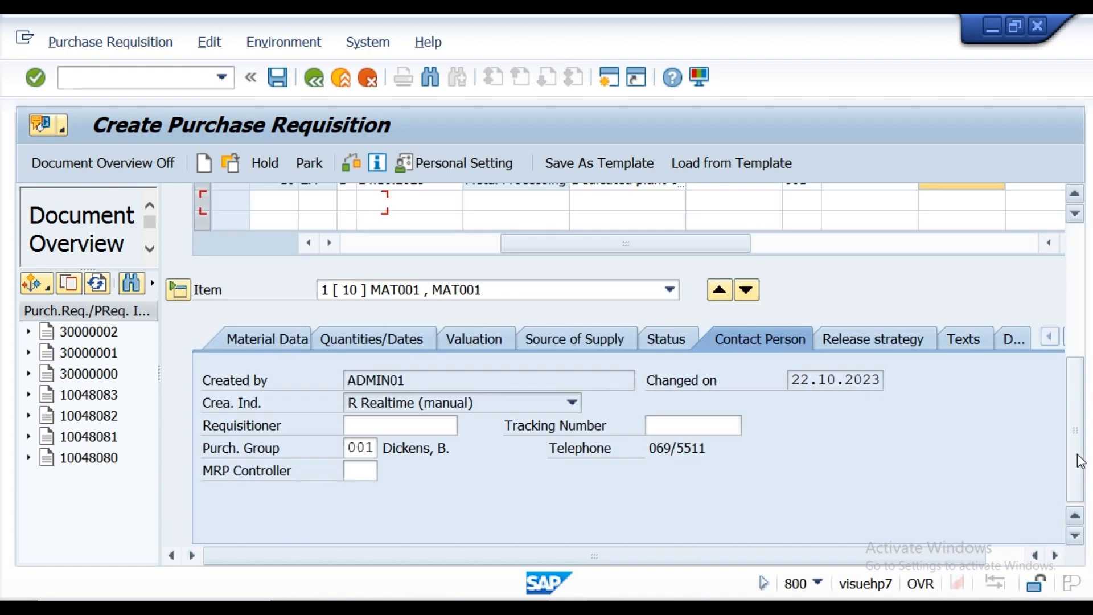
left_click(861, 346)
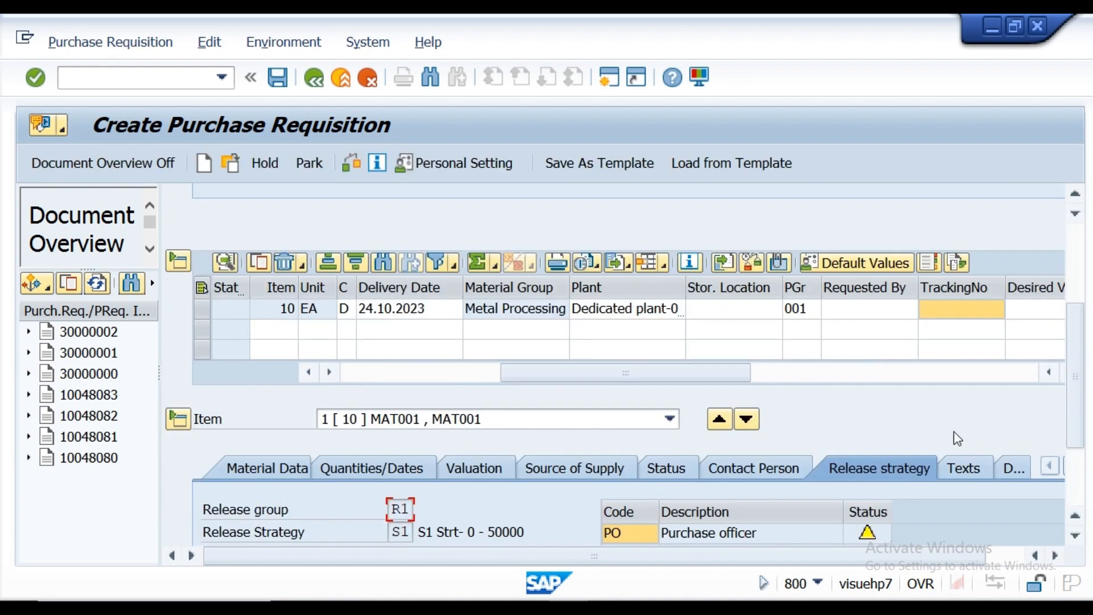
left_click(1078, 454)
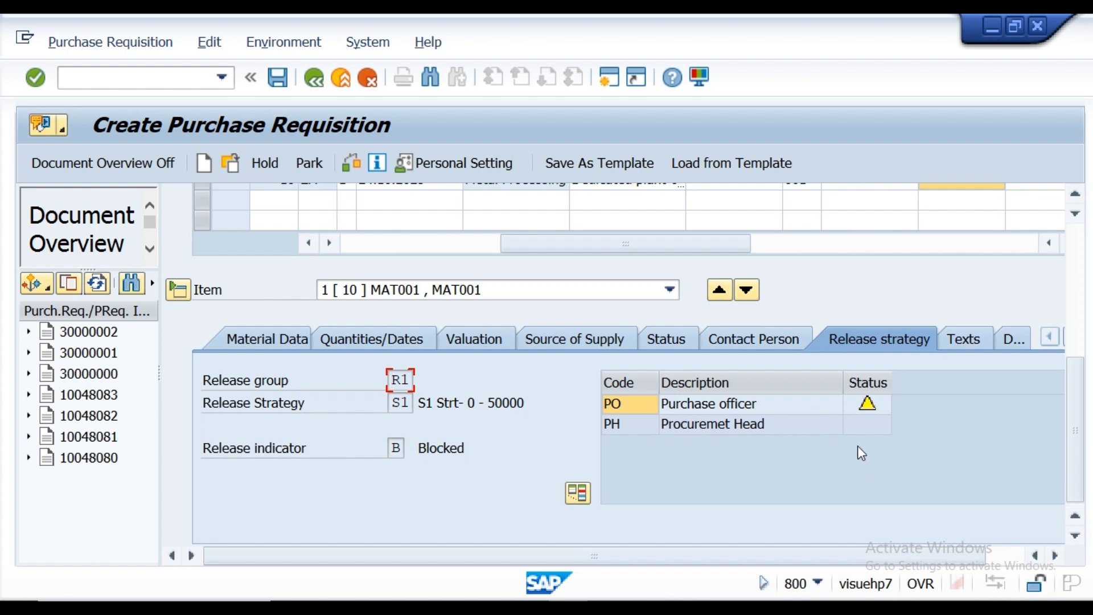
Step: Compare the item's valuation with its release strategy, set the quantity to 100 and check the requisition again
left_click(471, 340)
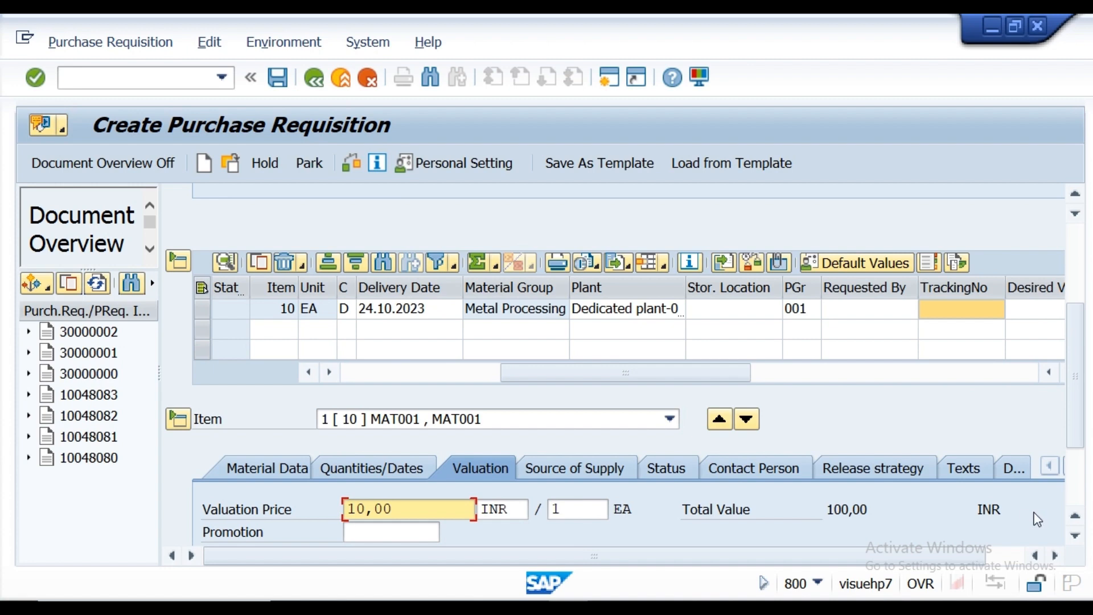
left_click(896, 469)
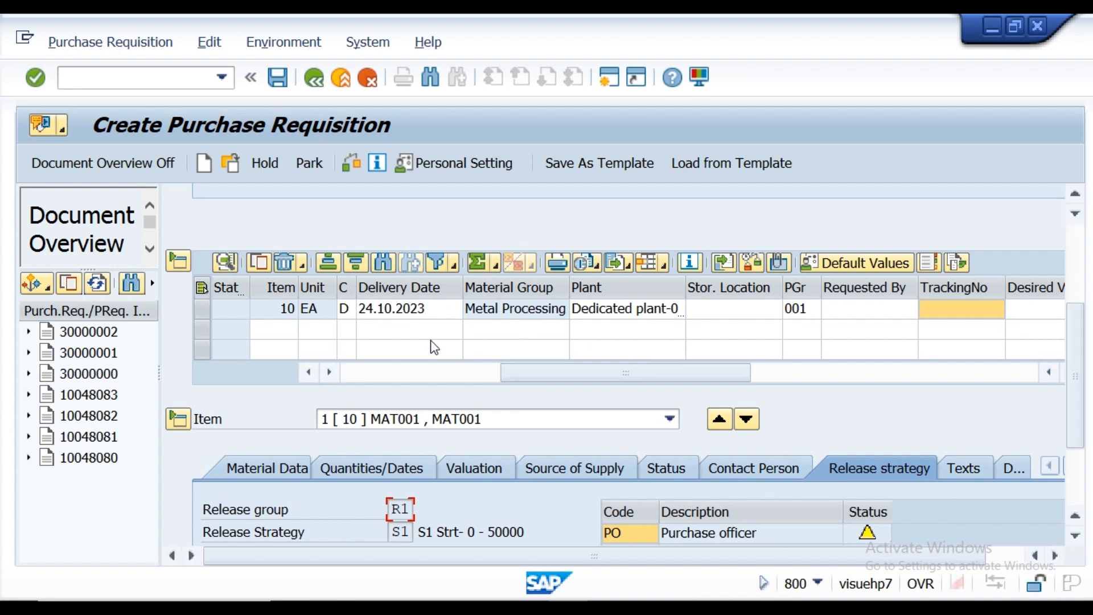
left_click(308, 372)
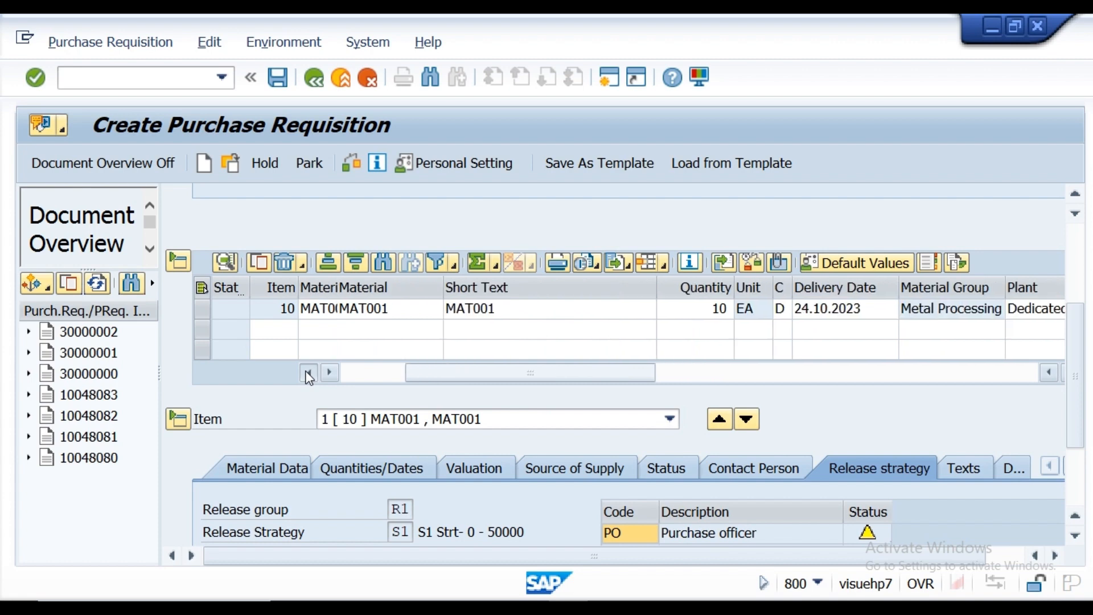
left_click(308, 372)
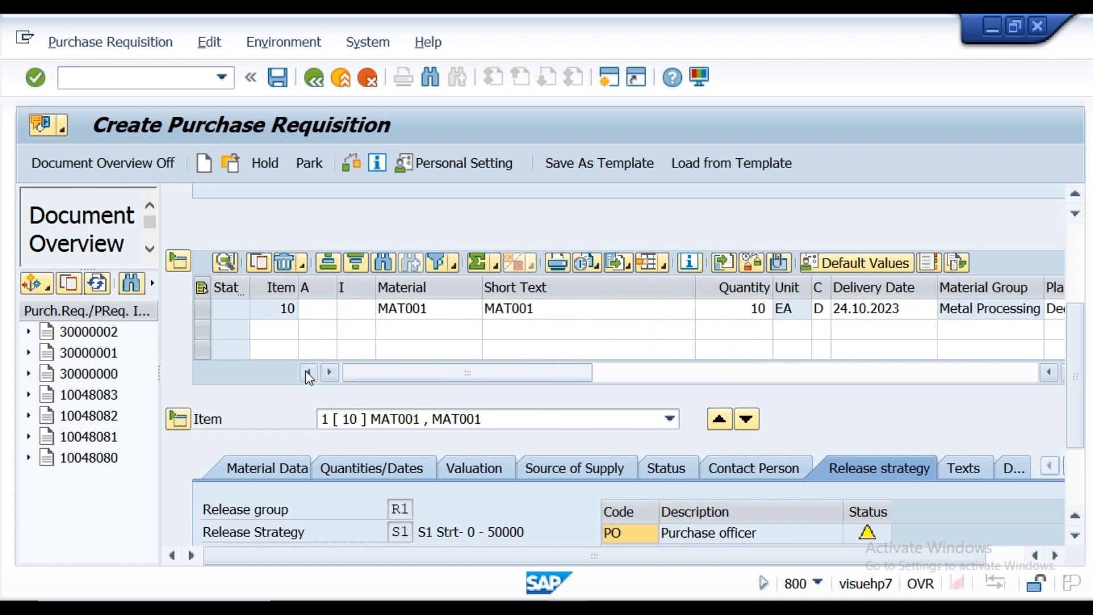
left_click(763, 312)
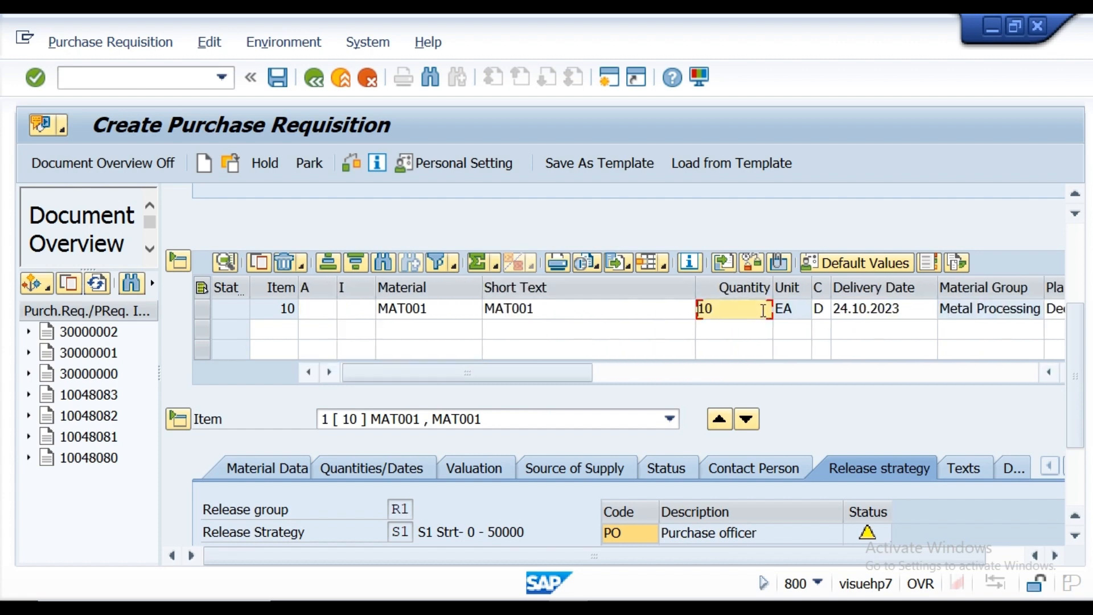
key("Delete")
type("100")
left_click(351, 164)
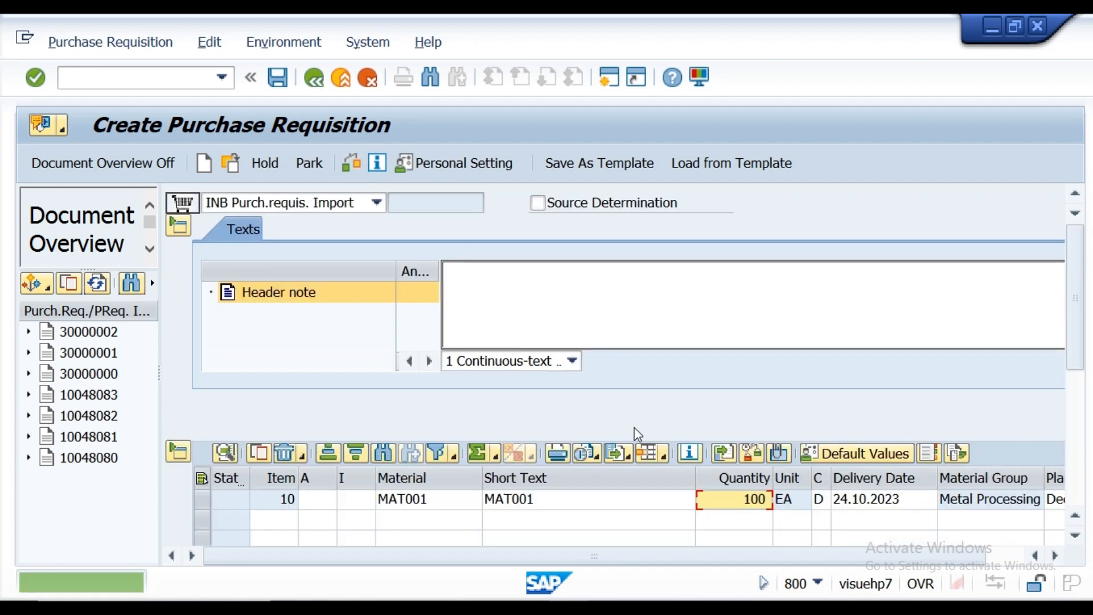
Step: Examine the release strategy and the valuation of the MAT001 item for the quantity of 100
left_click(1074, 536)
left_click(1074, 536)
left_click(1074, 536)
left_click(1074, 536)
left_click(1074, 537)
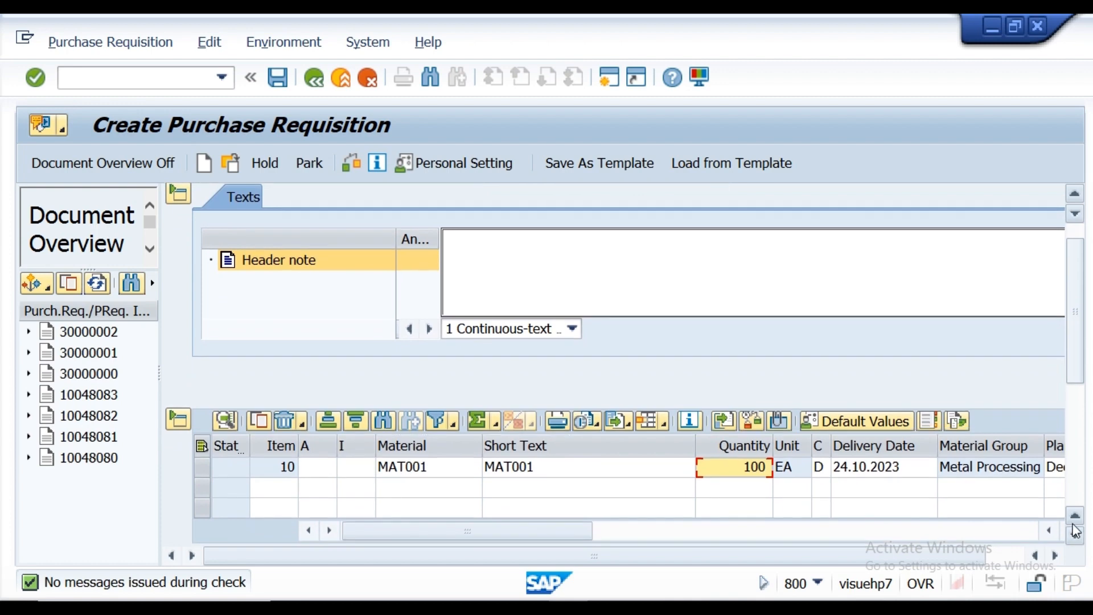
left_click(1078, 504)
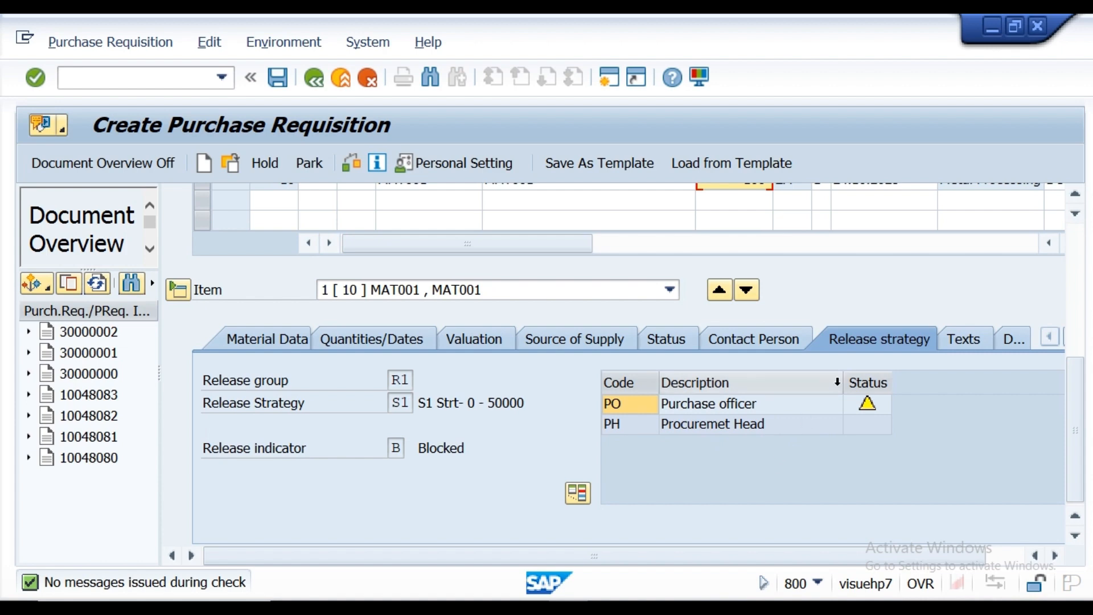
left_click(481, 337)
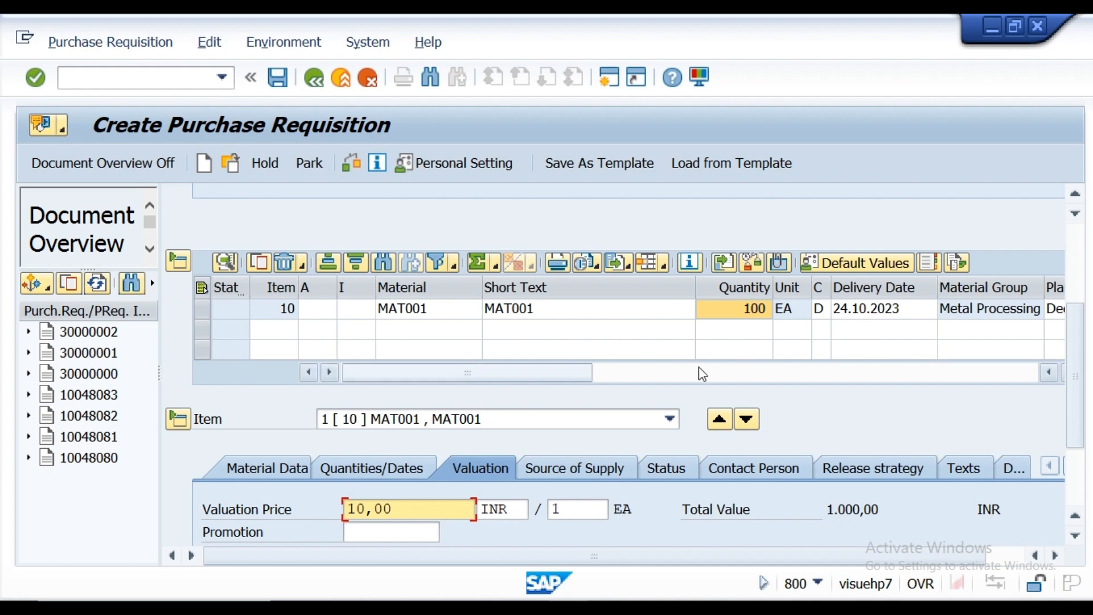
Step: Set the MAT001 item's quantity to 1.000 and look at its valuation details
left_click(755, 311)
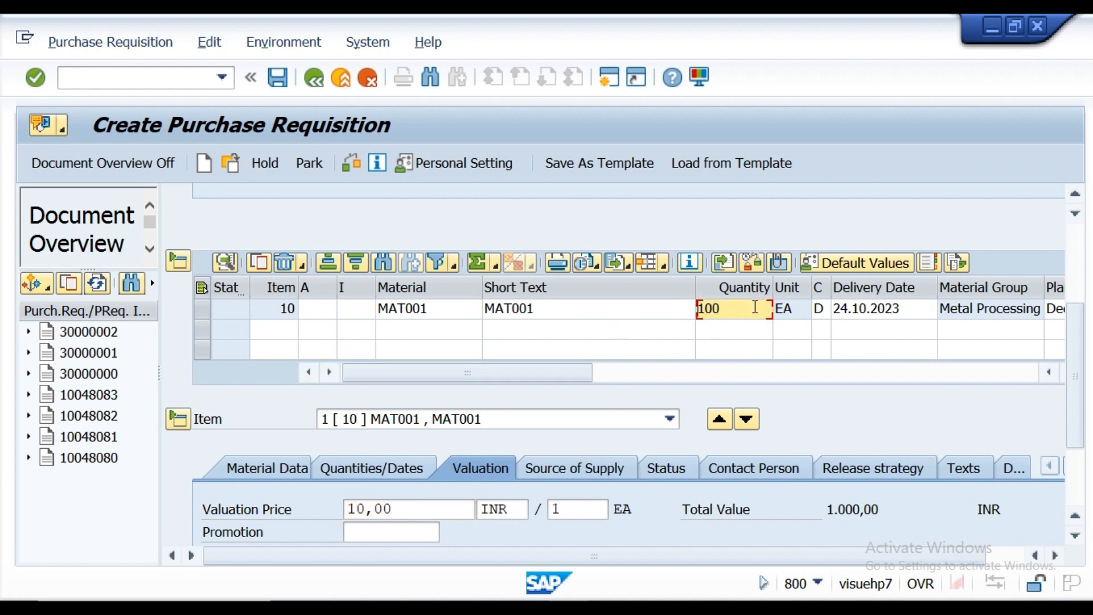
key("Delete")
type("1.00")
type("0")
key("Return")
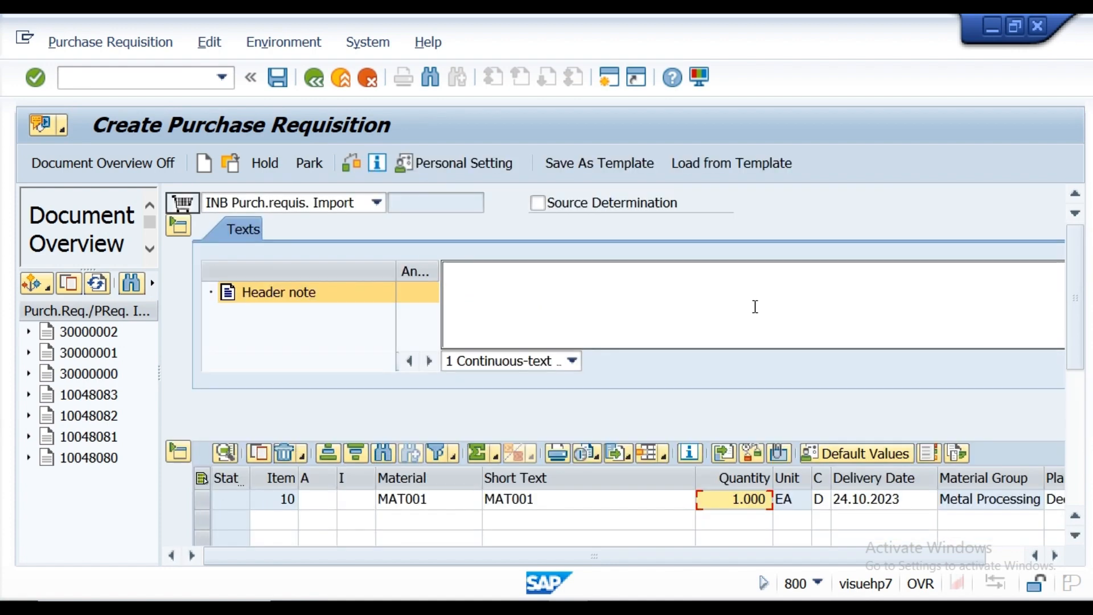
left_click(1075, 535)
left_click(1075, 538)
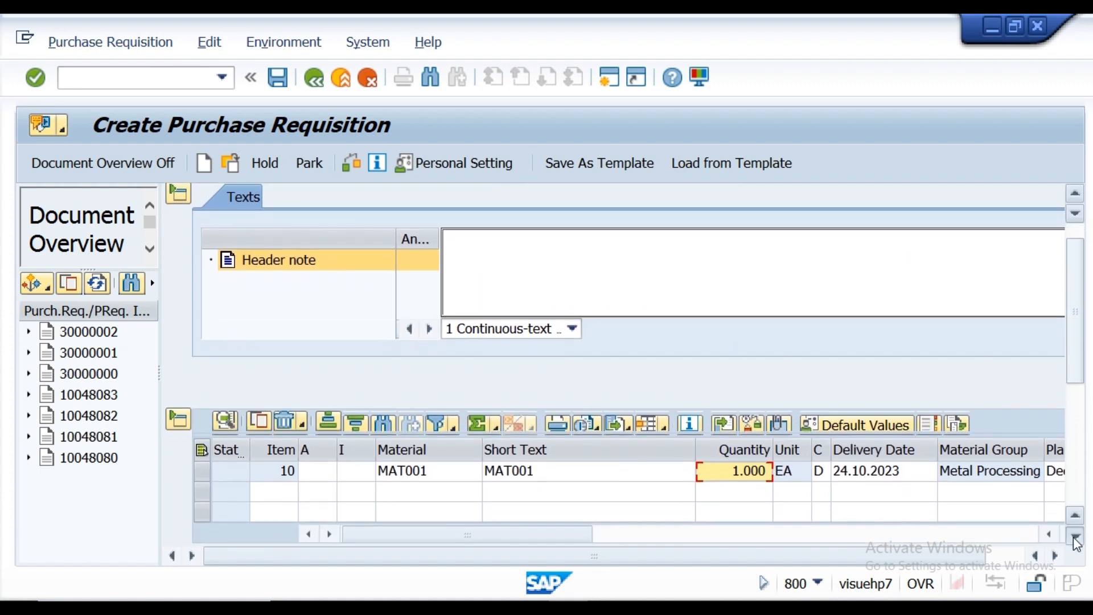
left_click(1075, 537)
left_click_drag(1081, 341, 1083, 452)
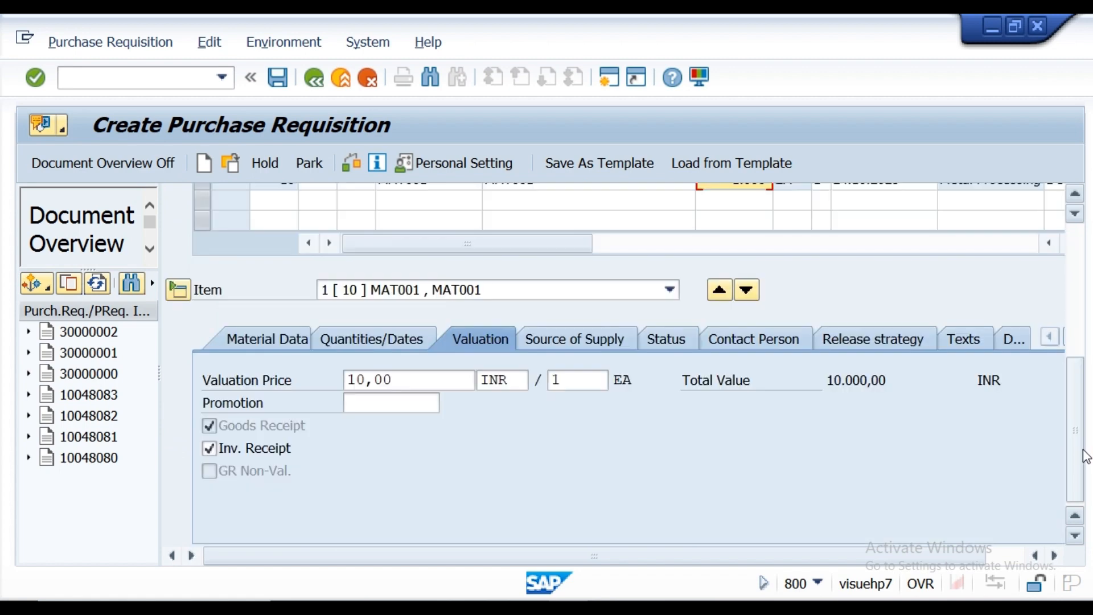
Step: Examine the release strategy, its release codes and the valuation of the MAT001 item for the quantity of 1.000
left_click(894, 343)
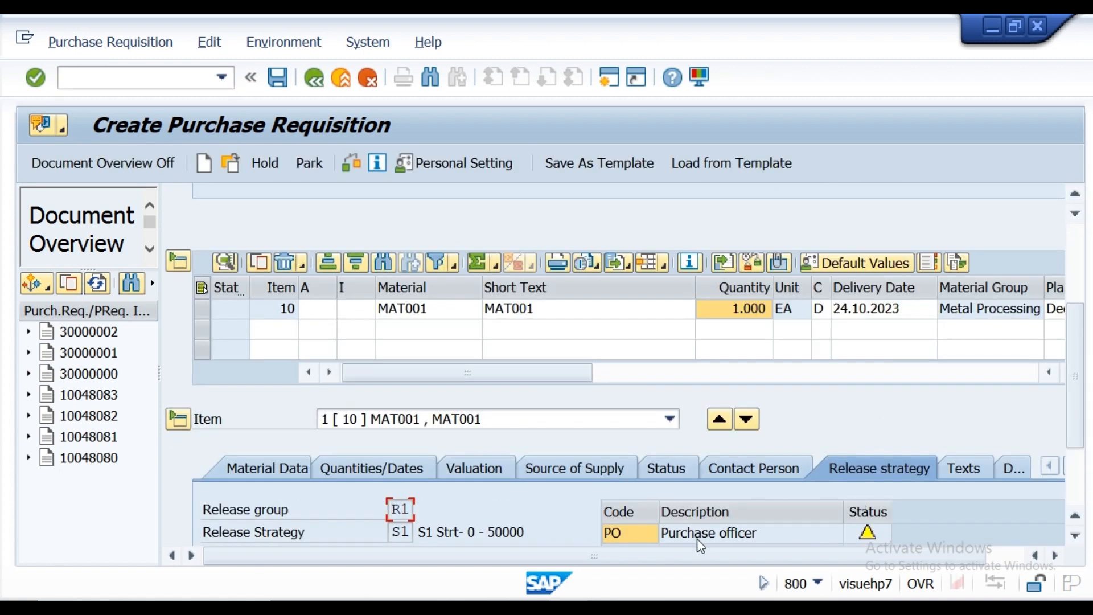
left_click(1076, 537)
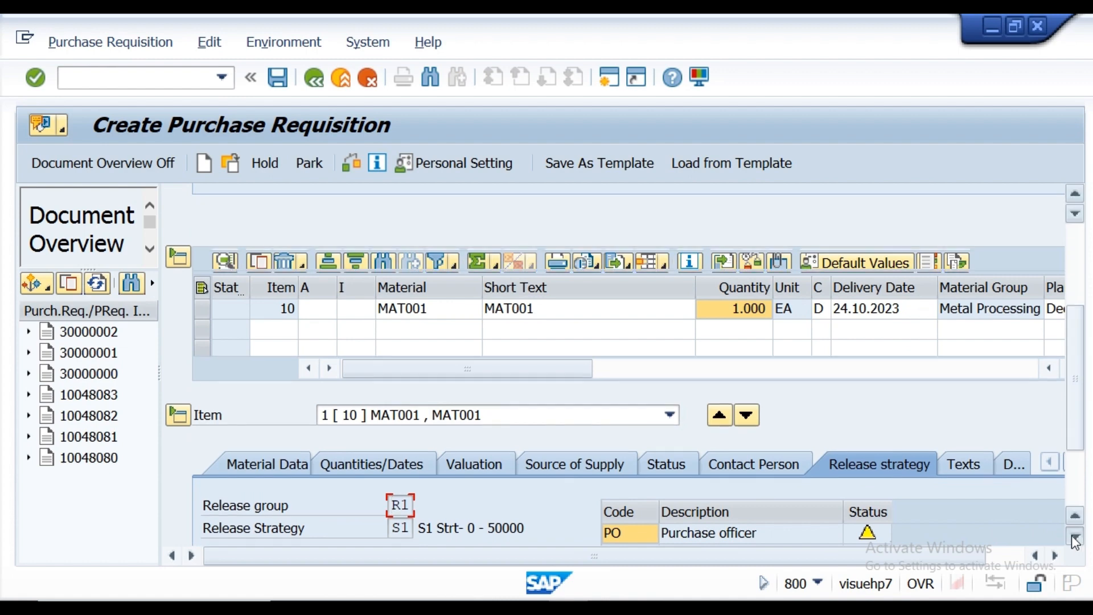
left_click(1075, 538)
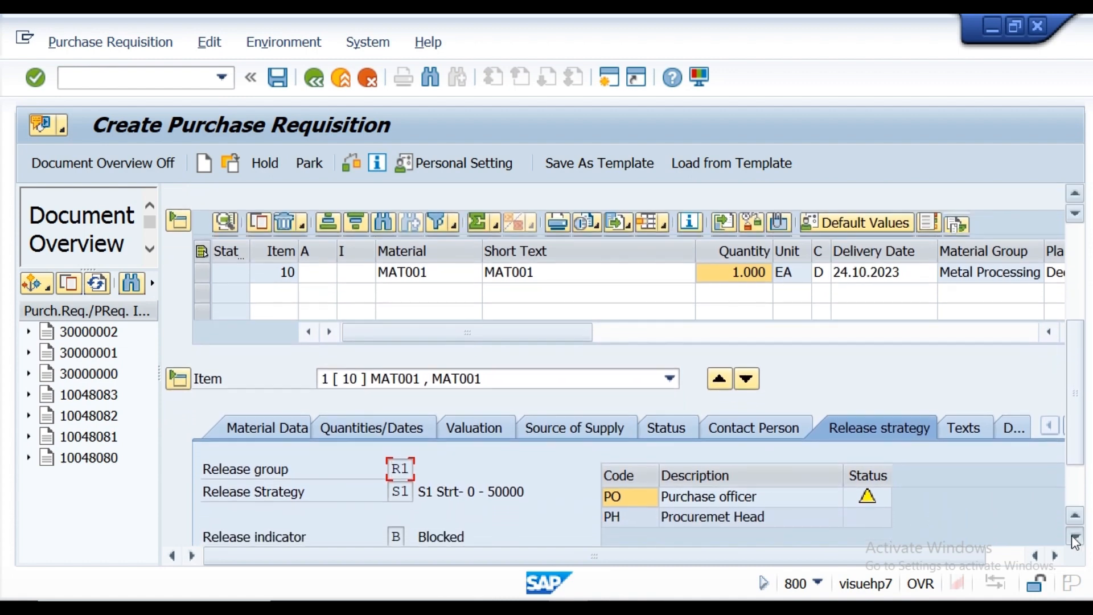
left_click(488, 427)
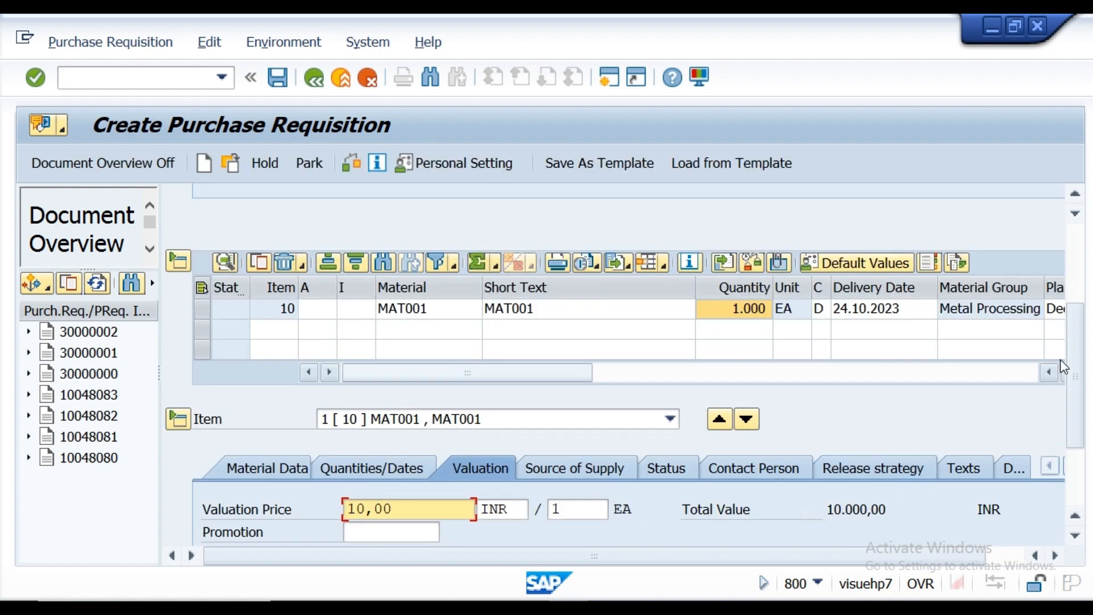
Step: Set the MAT001 item's quantity to 10.000, check the requisition and display the item's valuation
scroll(1076, 284, "up", 5)
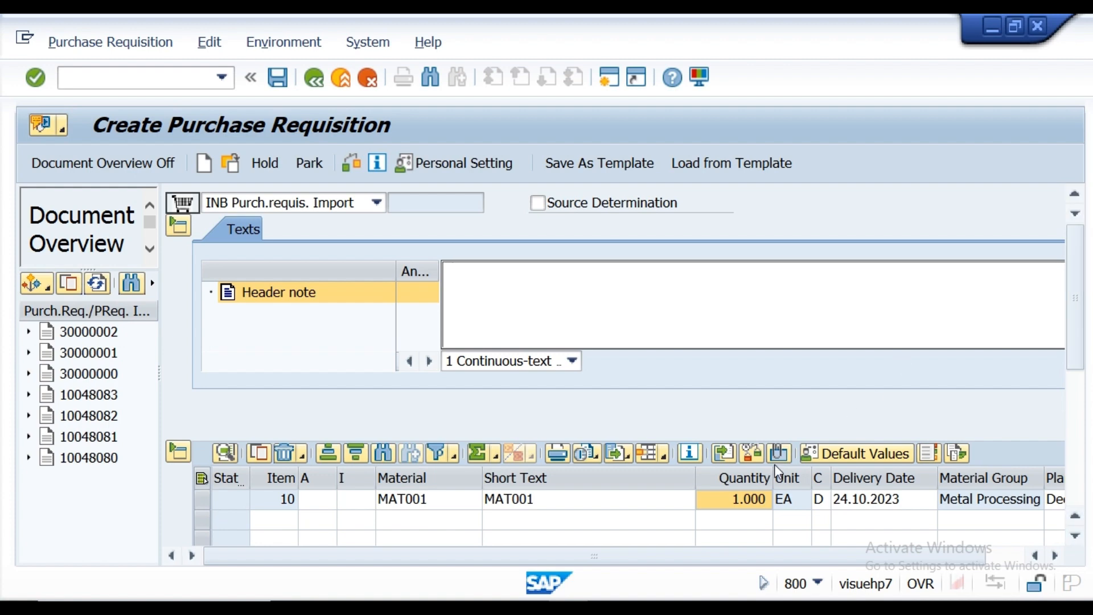
left_click(751, 500)
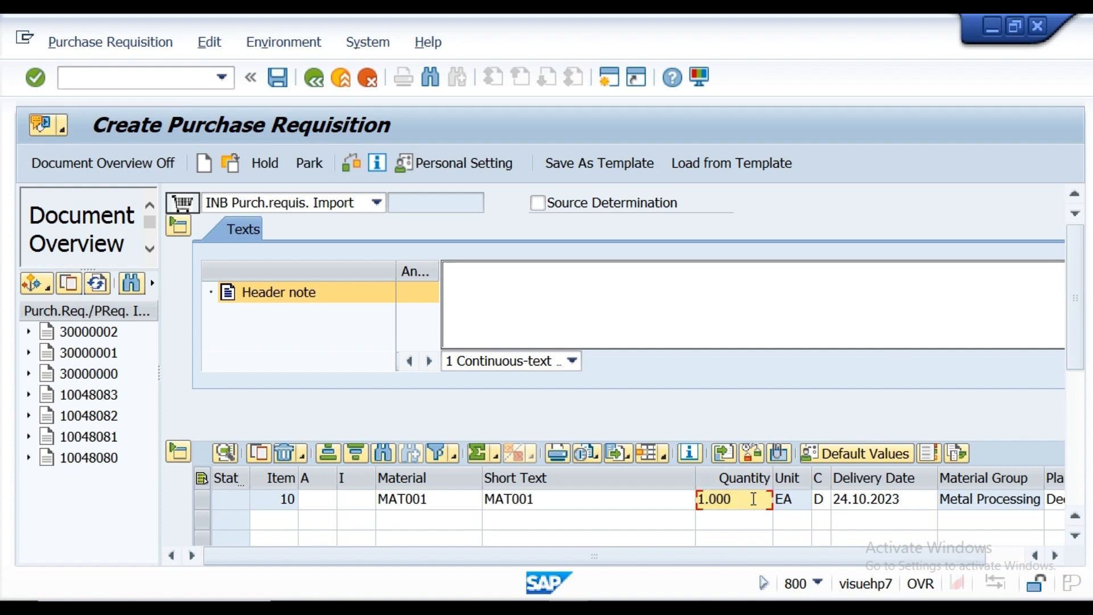
key("BackSpace")
key("Delete")
key("Delete")
key("Delete")
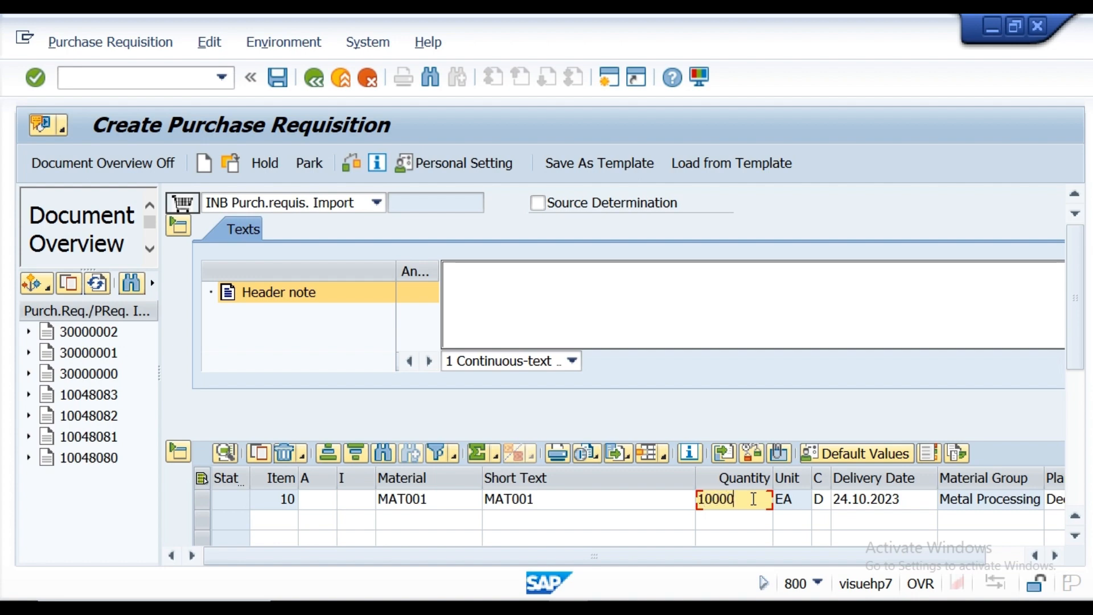
type("10000")
left_click(357, 168)
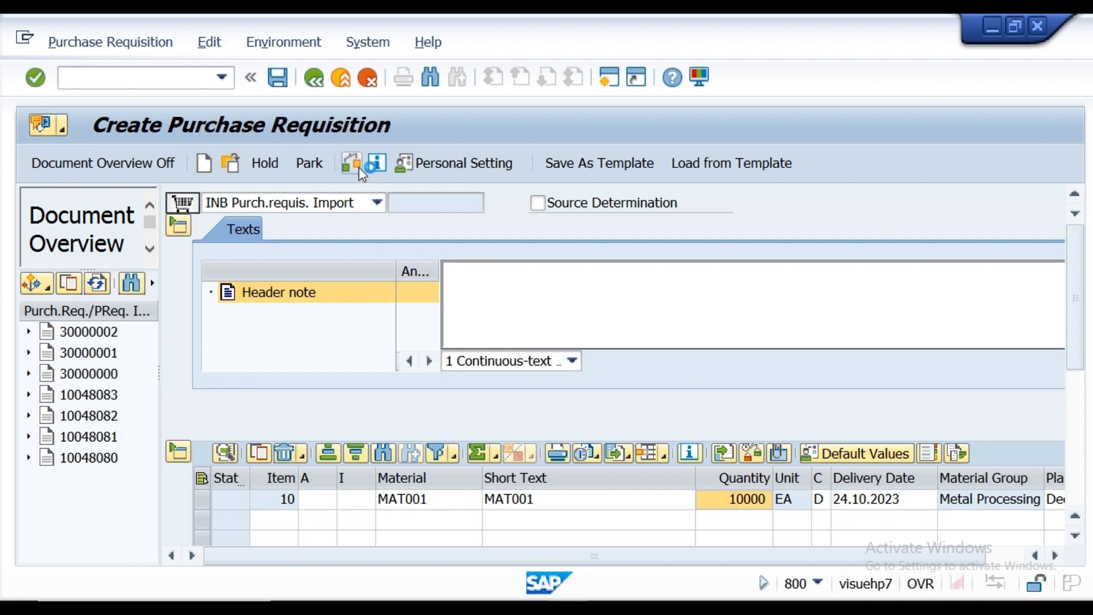
left_click_drag(1075, 329, 1088, 481)
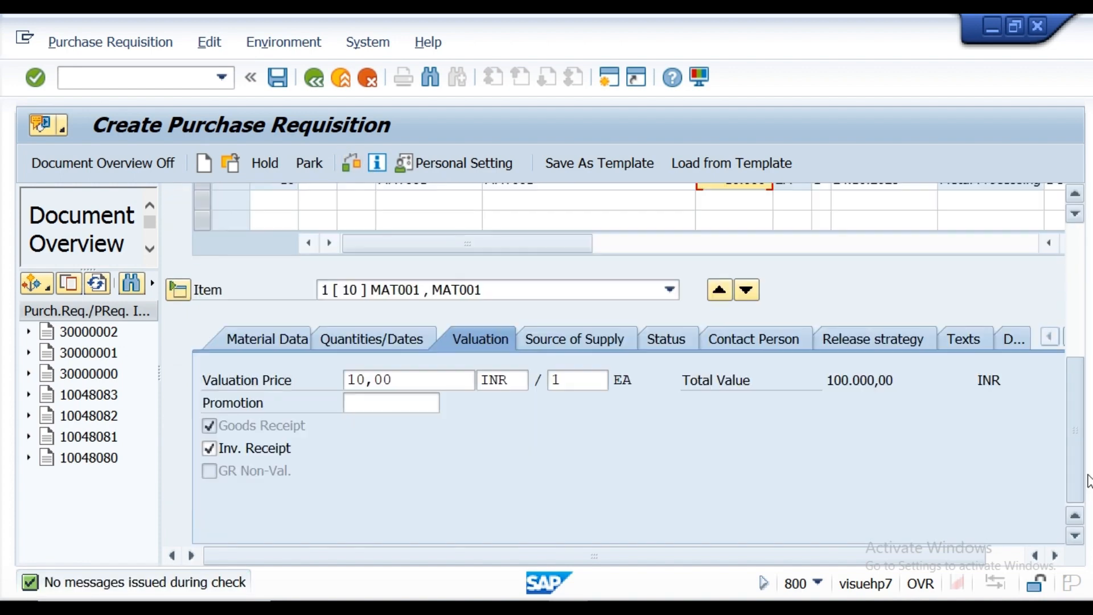
Step: Examine the release strategy, its release codes and the total value of the MAT001 item for the quantity of 10.000
left_click(896, 342)
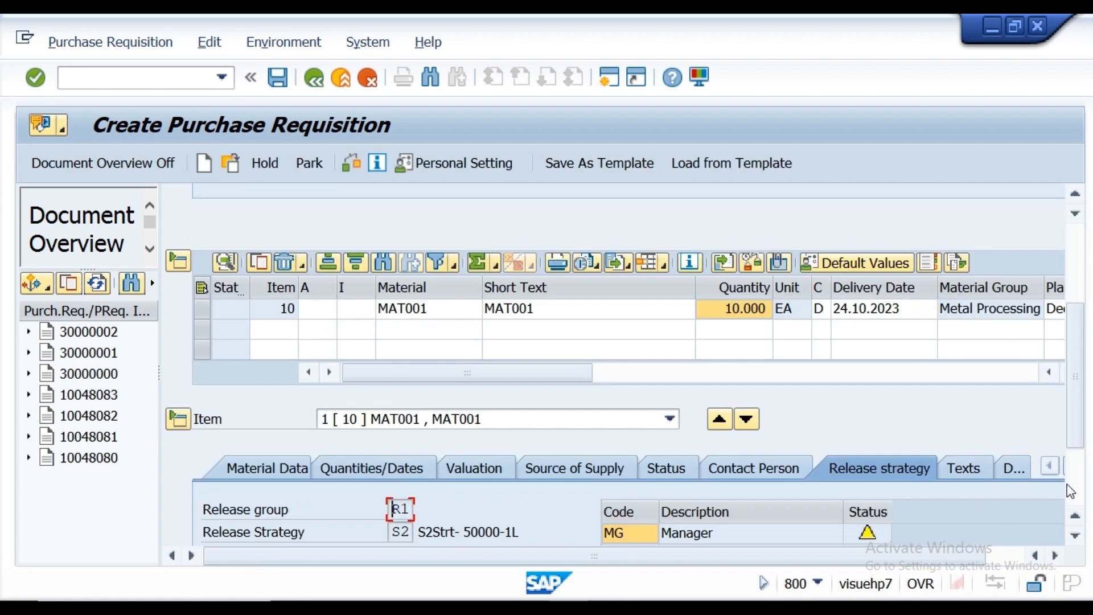
left_click_drag(1077, 411, 1076, 471)
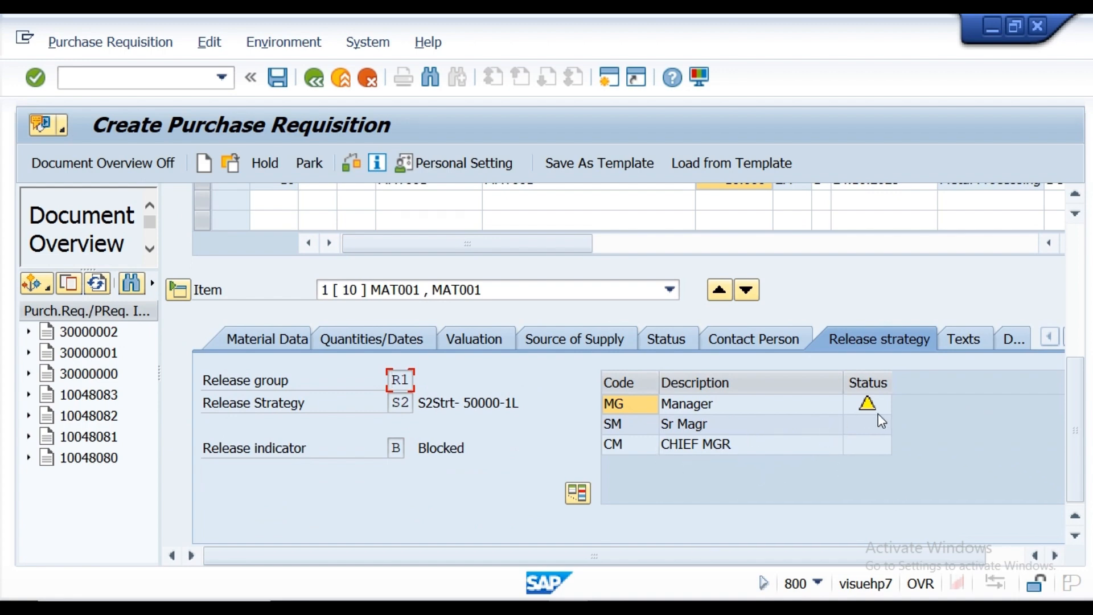
mouse_move(877, 409)
left_click(493, 349)
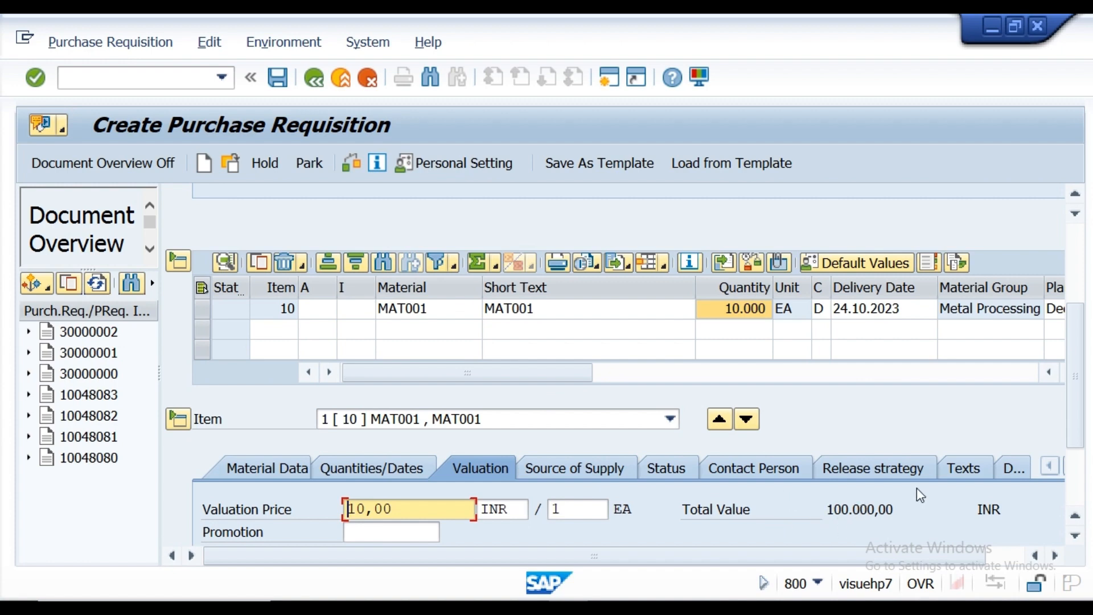
Step: Set the MAT001 item's quantity to 100.000
left_click(1077, 285)
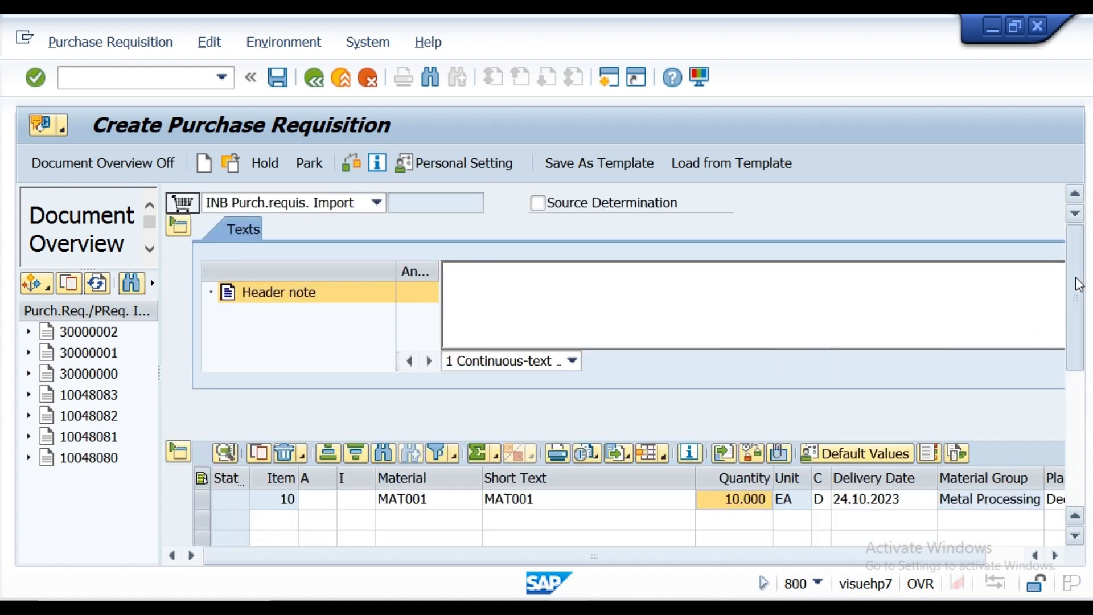
left_click(757, 509)
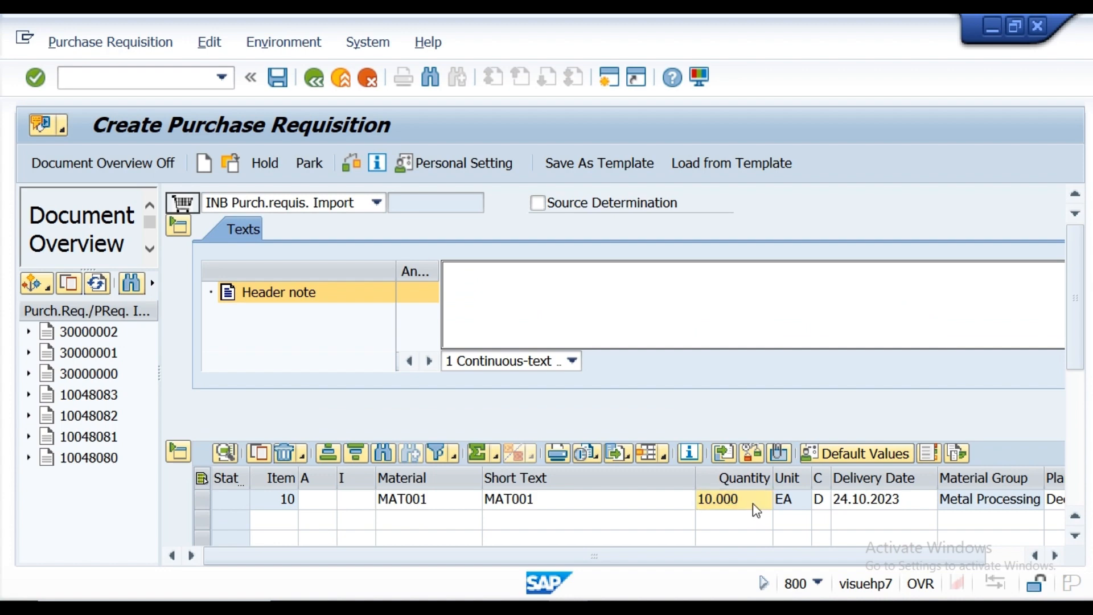
key("Return")
key("BackSpace")
type("100000")
key("Return")
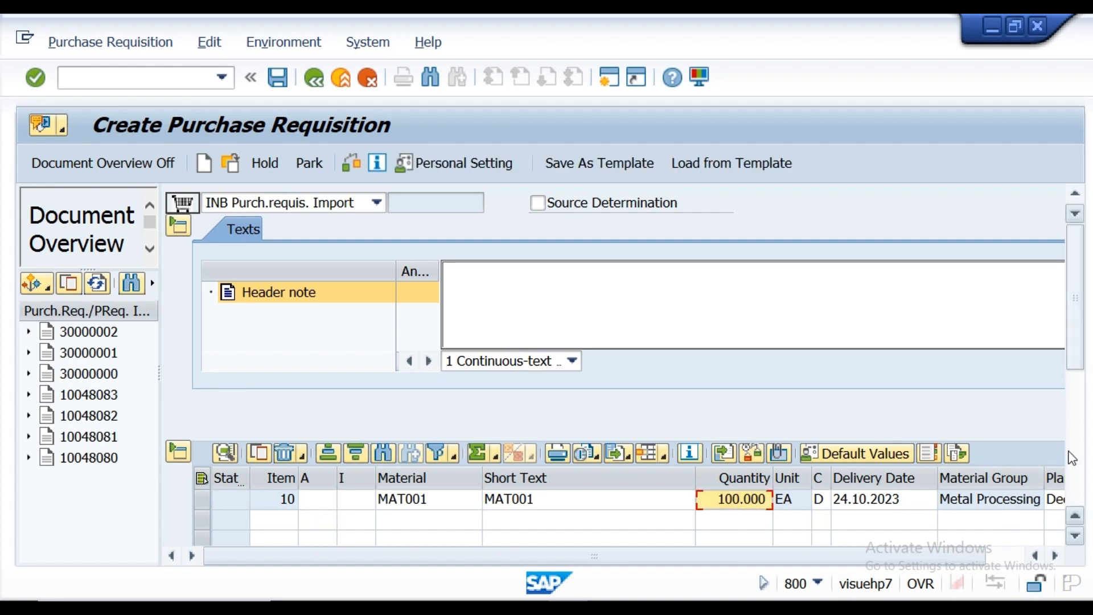
Step: Compare the valuation of the MAT001 item with its release strategy and release codes for the quantity of 100.000
left_click(1079, 484)
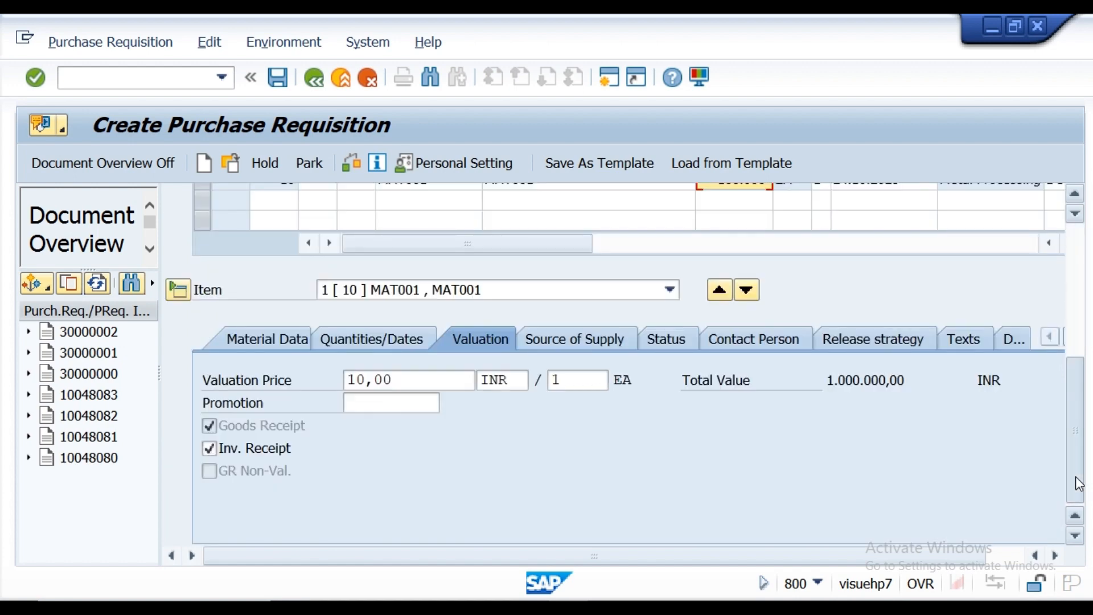
left_click(880, 349)
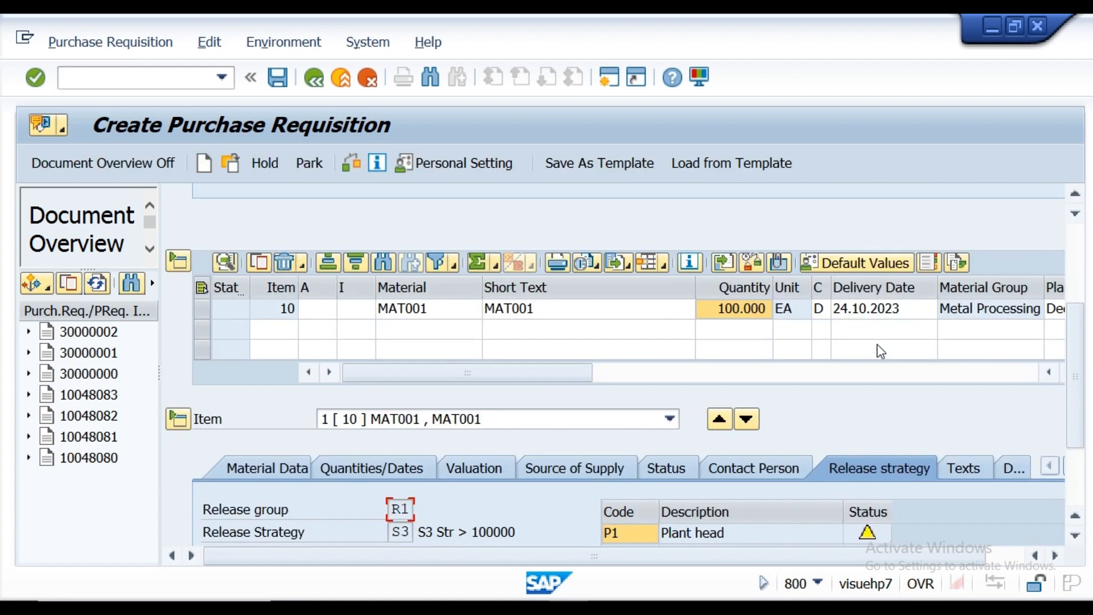
left_click(1074, 538)
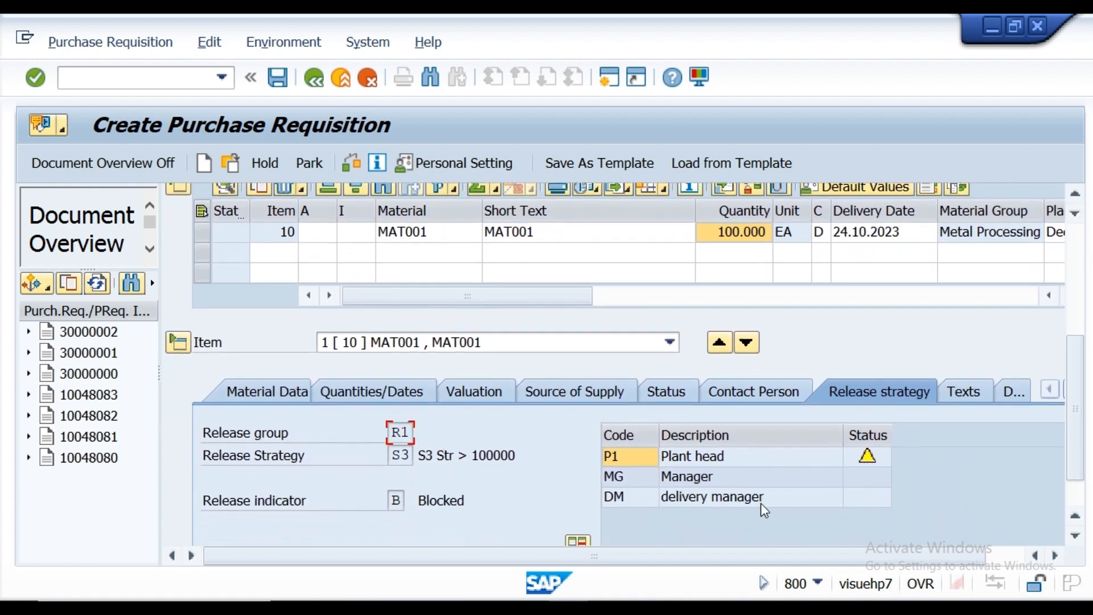
left_click(488, 392)
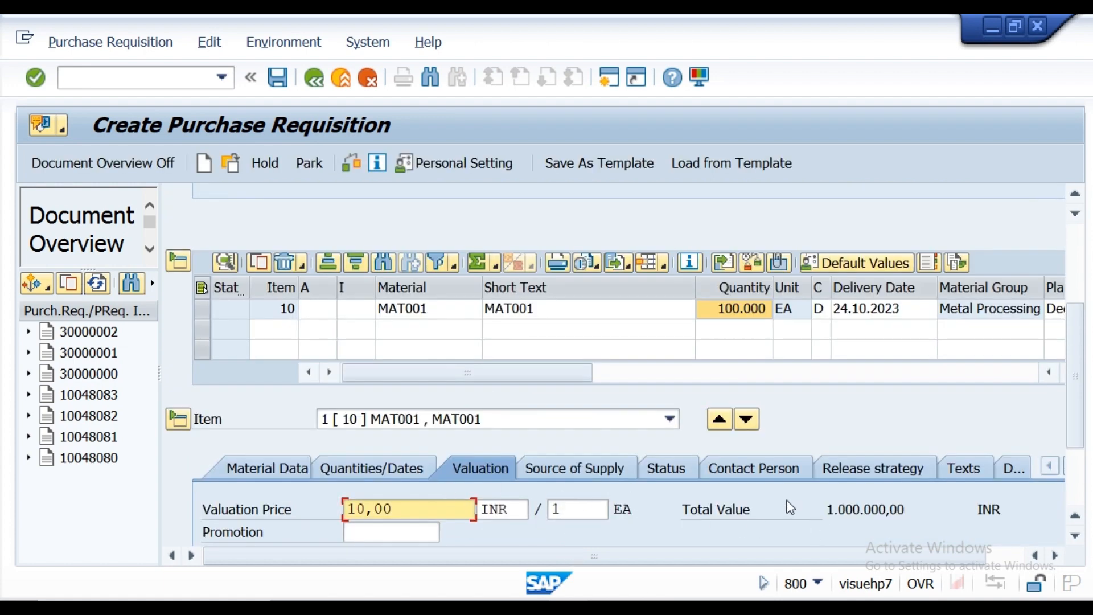
Step: Review the MAT001 item's material data, its quantities and dates, and its valuation
left_click(274, 467)
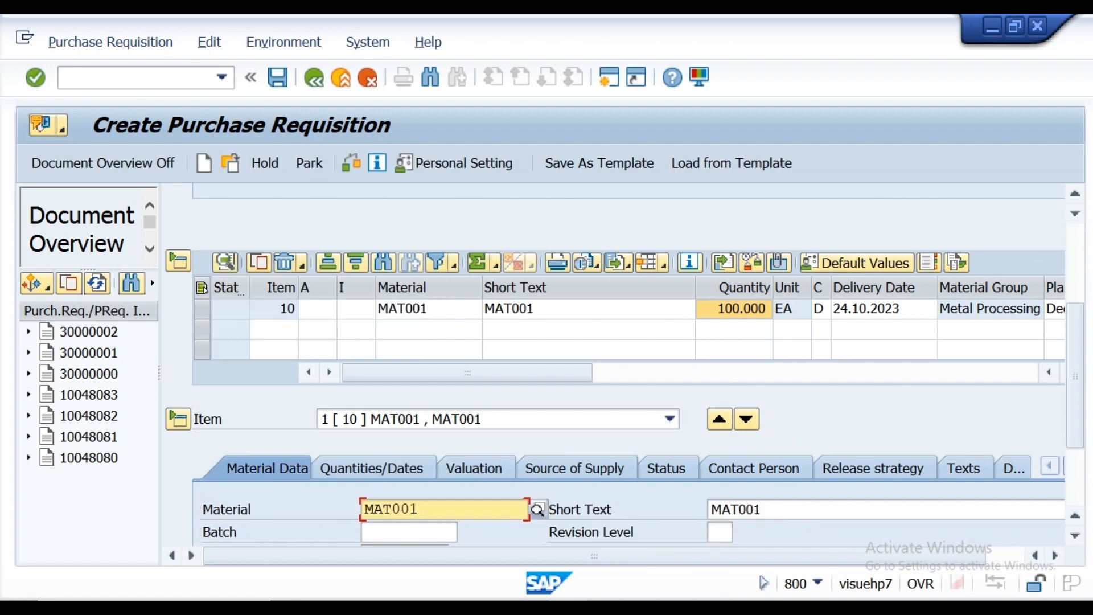
left_click(1076, 536)
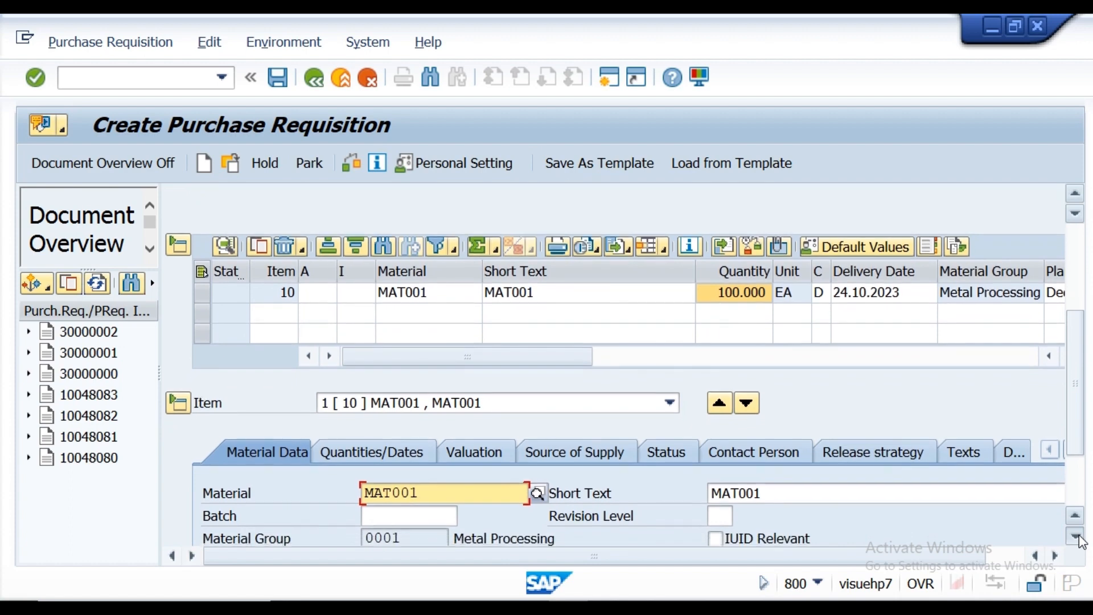
left_click(1074, 536)
left_click(1074, 536)
left_click(1074, 536)
left_click(1075, 535)
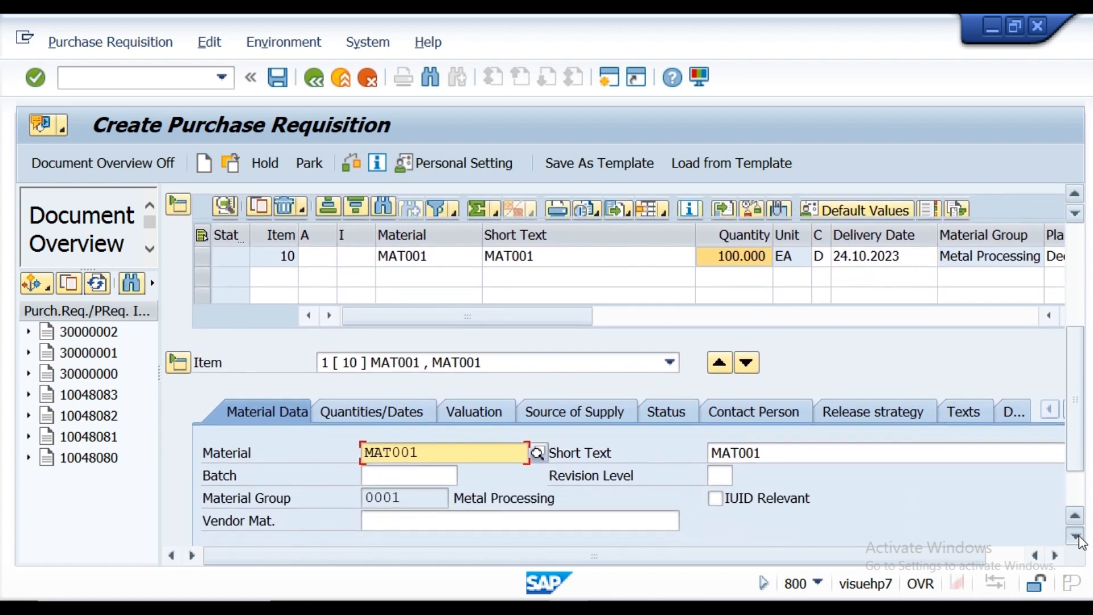
left_click(1075, 536)
left_click(1075, 535)
left_click(1075, 536)
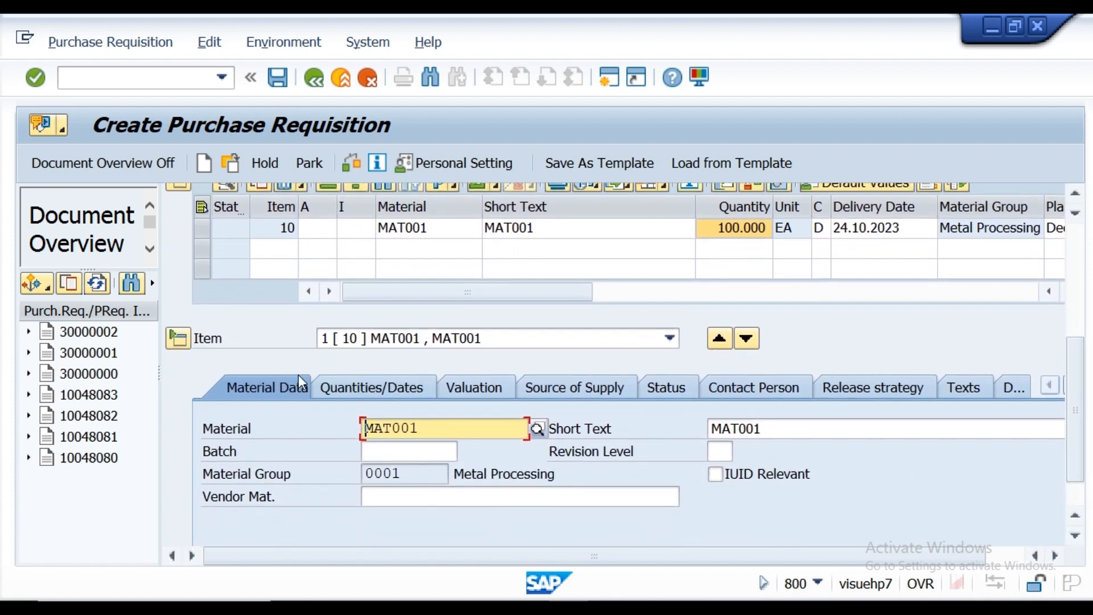
left_click(361, 387)
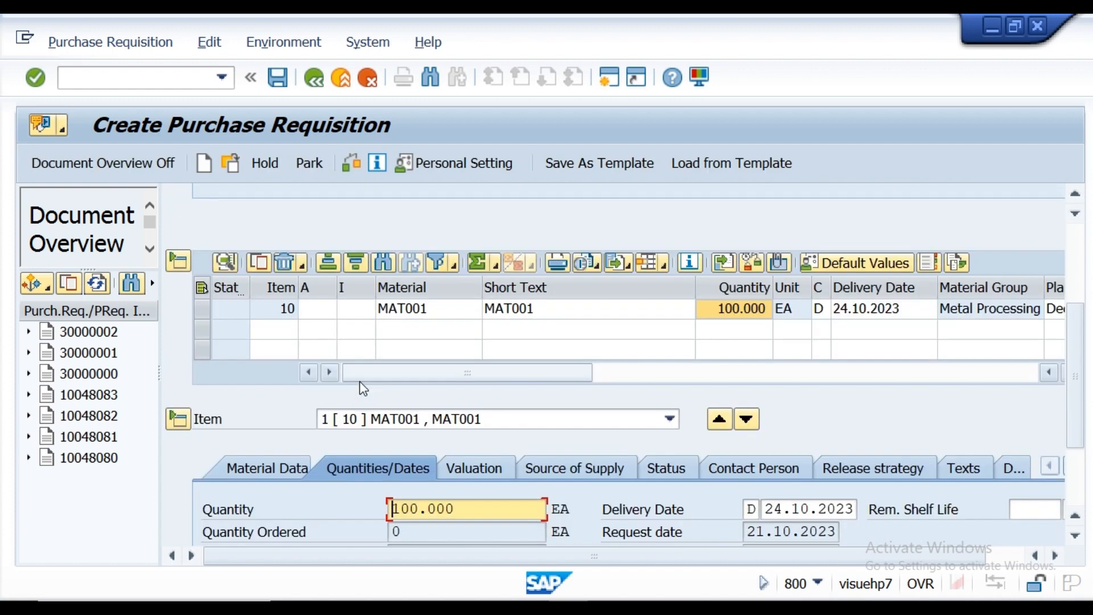
left_click(483, 468)
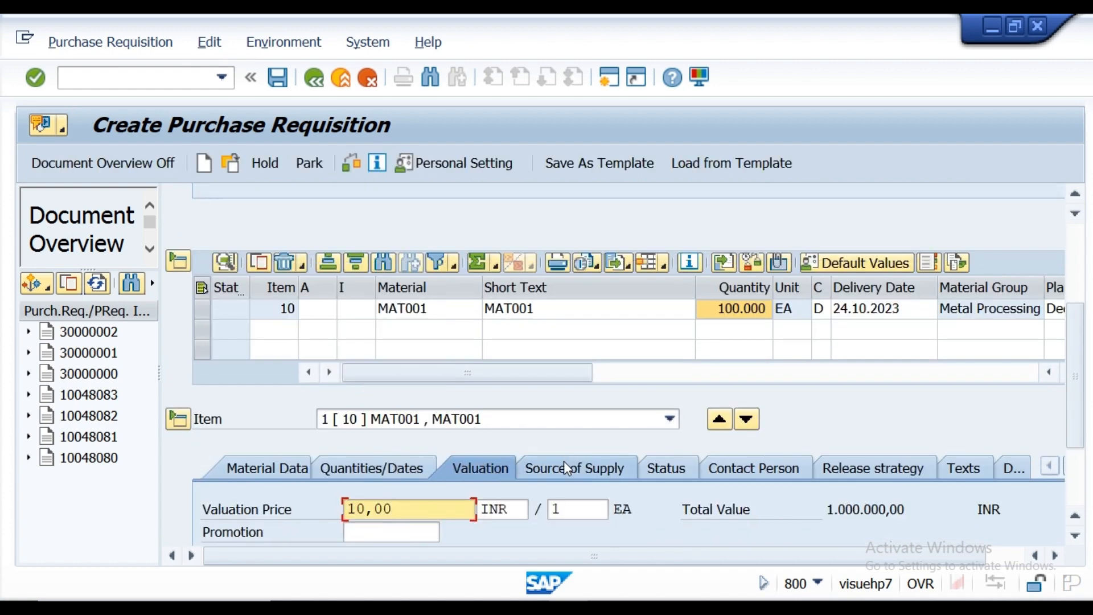
Step: Review the MAT001 item's release group, release strategy, release indicator and list of release codes before saving
left_click(861, 471)
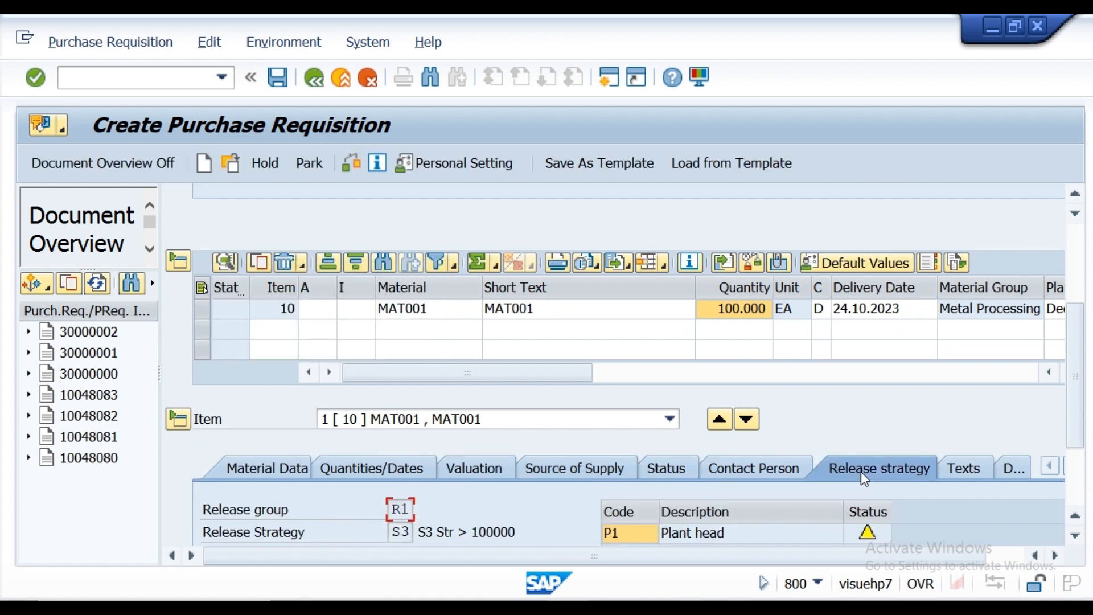
left_click(1075, 536)
left_click(1076, 536)
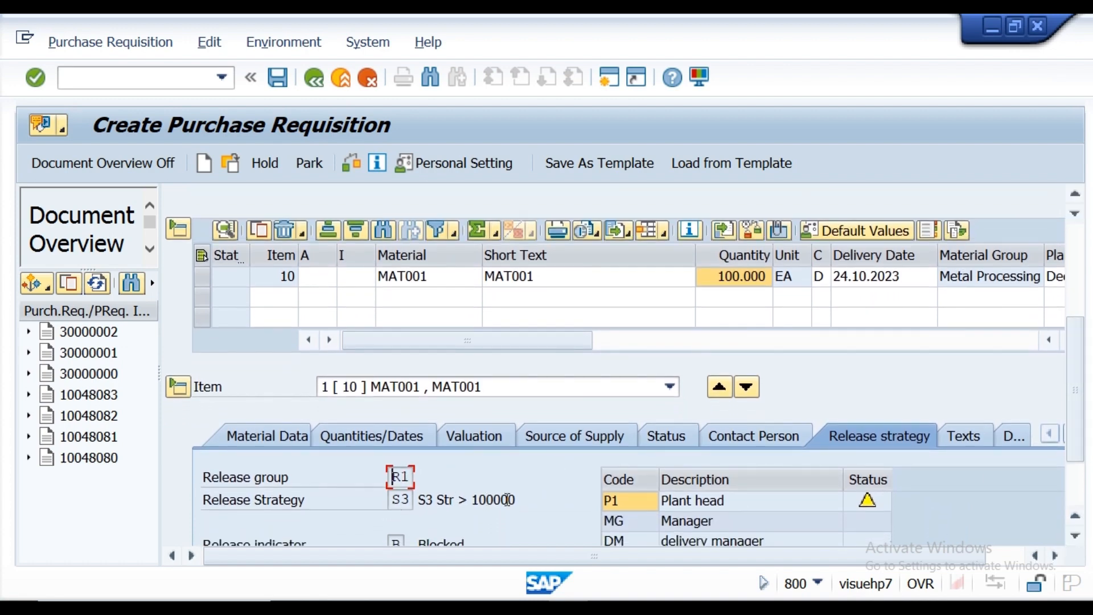
left_click(1076, 536)
left_click(1075, 536)
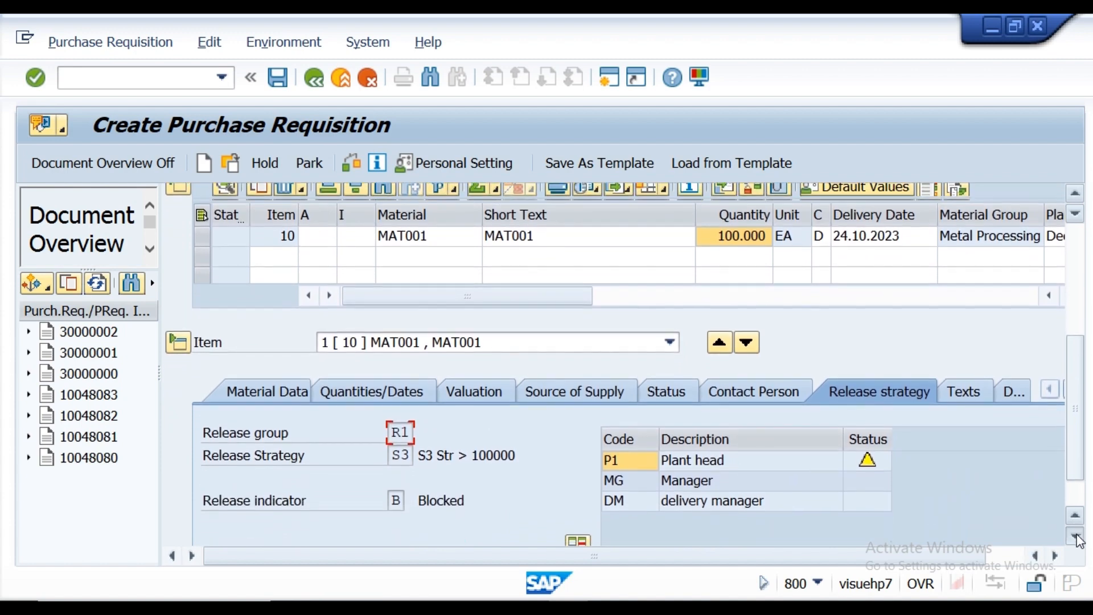
left_click(1075, 536)
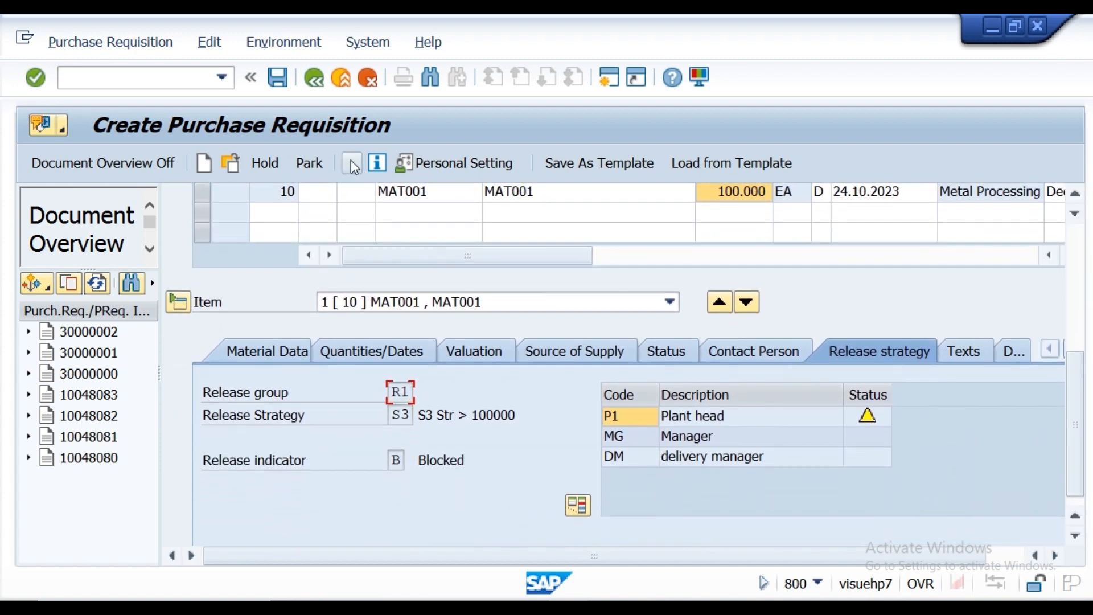
Step: Save the purchase requisition and copy the text of its creation message
left_click(277, 77)
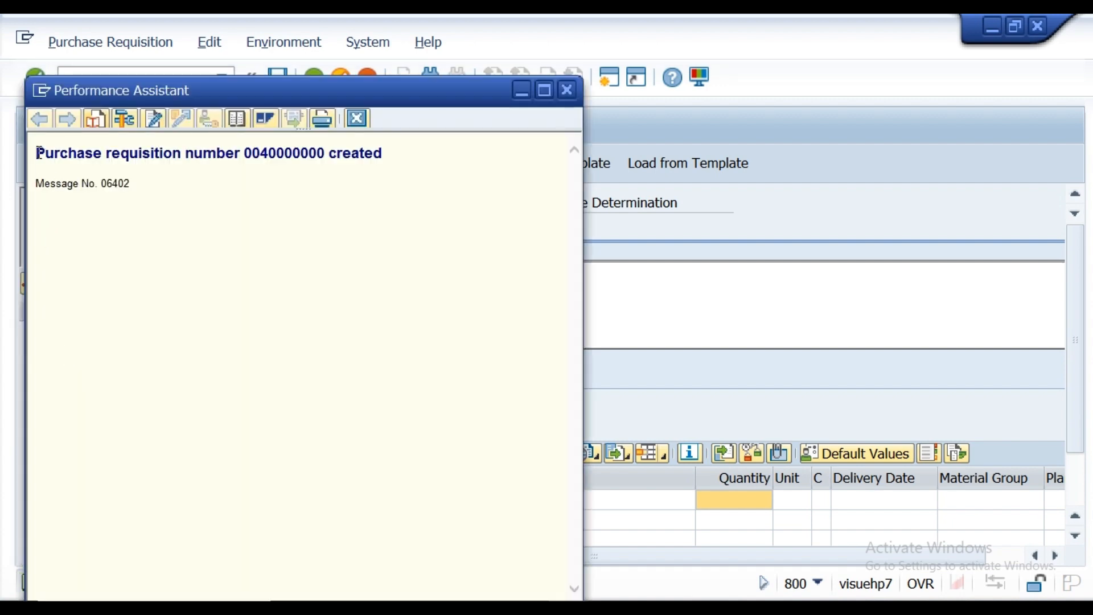
left_click_drag(38, 153, 371, 161)
key("ctrl+c")
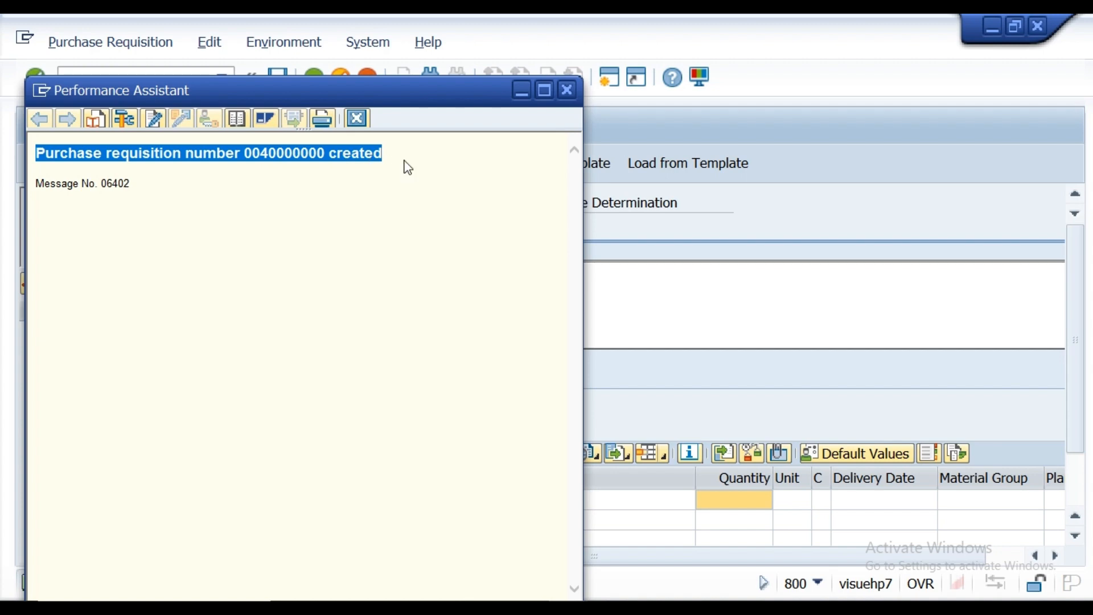
left_click(564, 89)
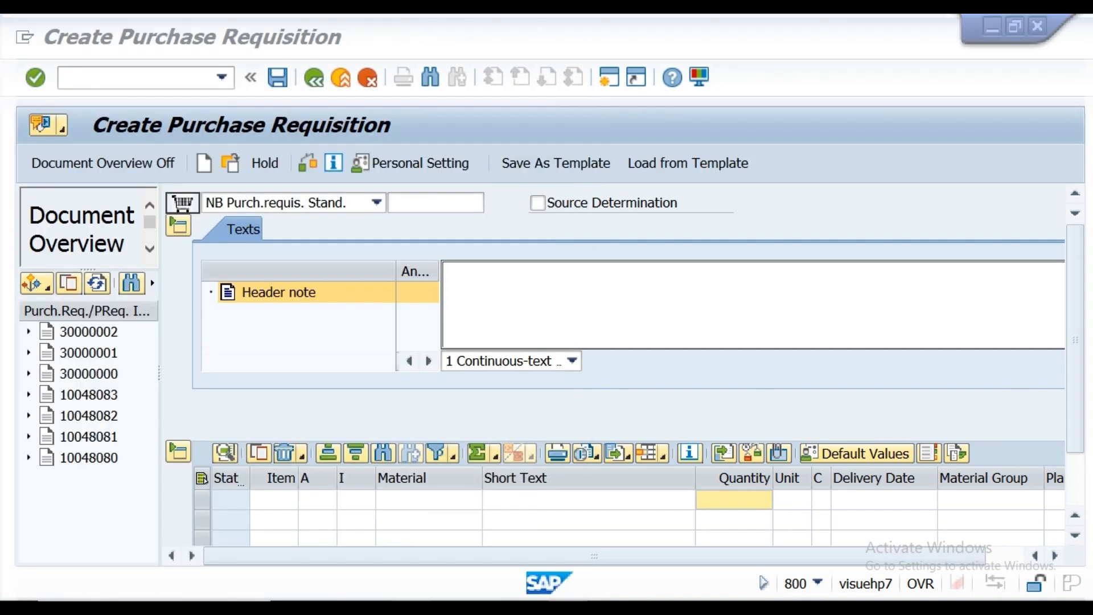
Step: Switch to the PR Release value note in Notepad, paste the creation message at the end and select its requisition number
key("alt+Tab")
left_click(337, 412)
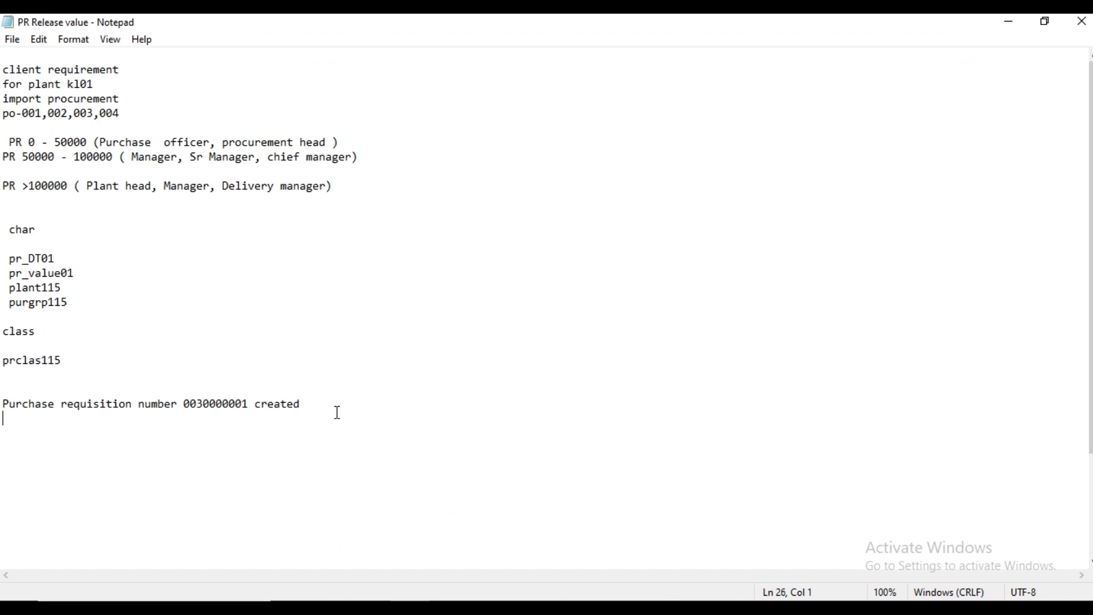
key("Return")
key("ctrl+v")
key("Return")
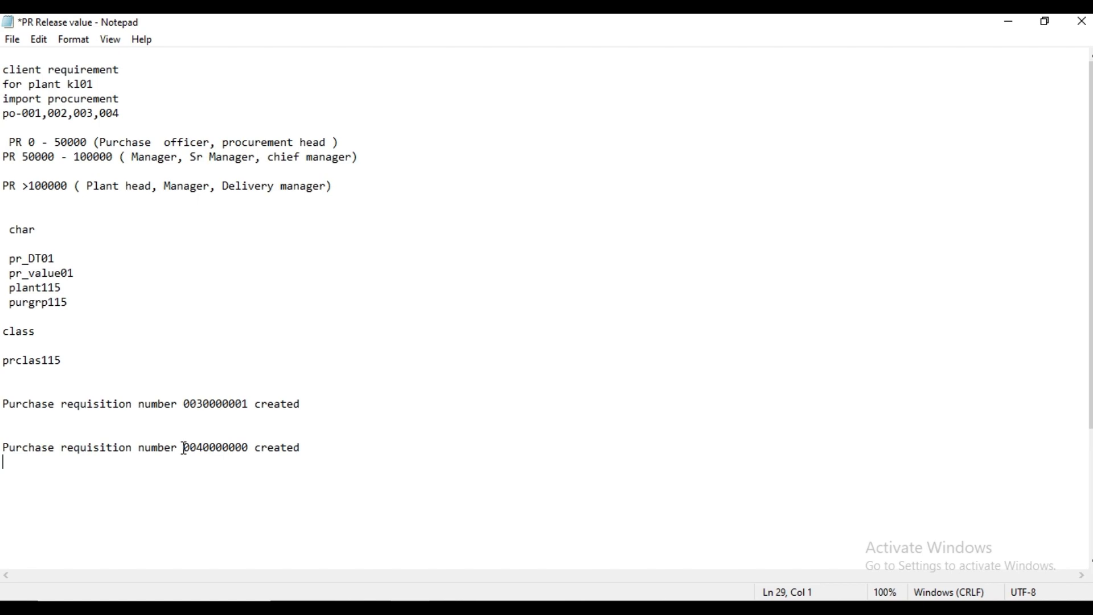
left_click_drag(184, 448, 250, 449)
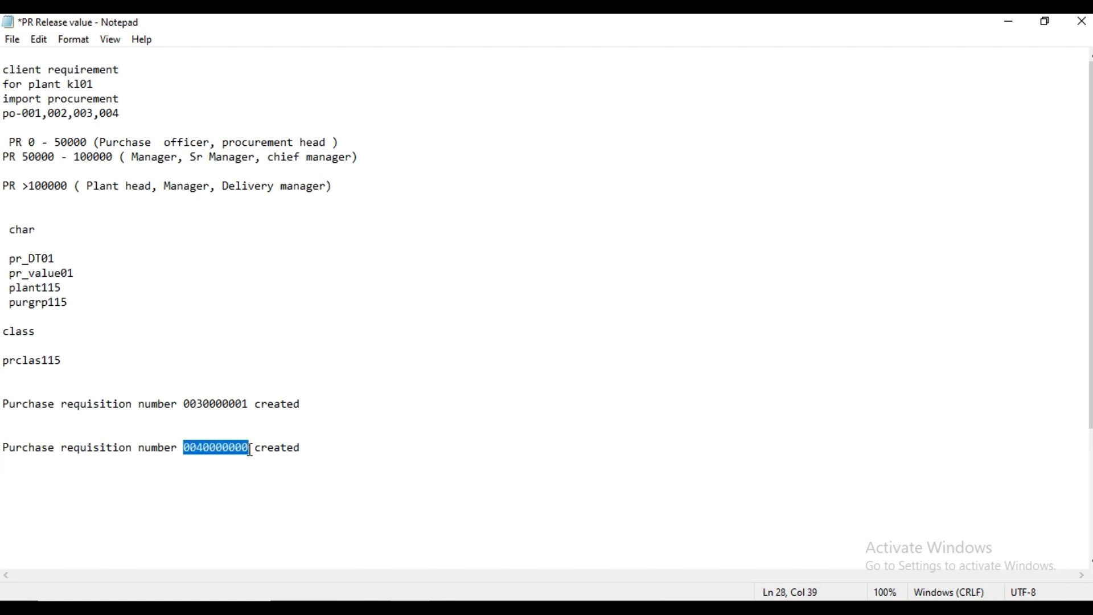
Step: Switch back to SAP and open the Create Purchase Order transaction ME21N
left_click(999, 17)
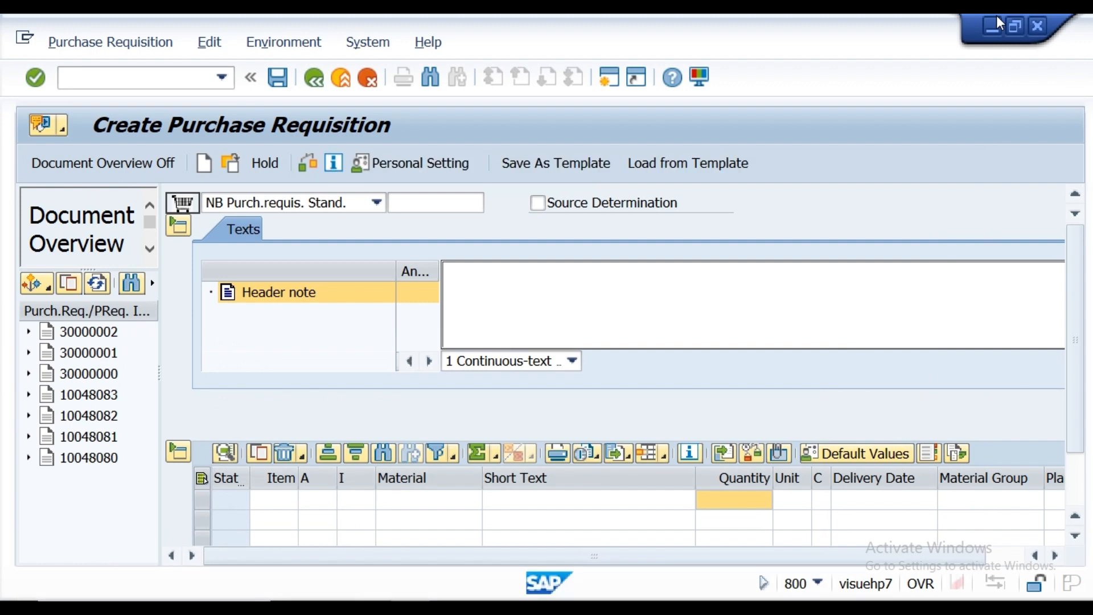
left_click(173, 84)
type("m")
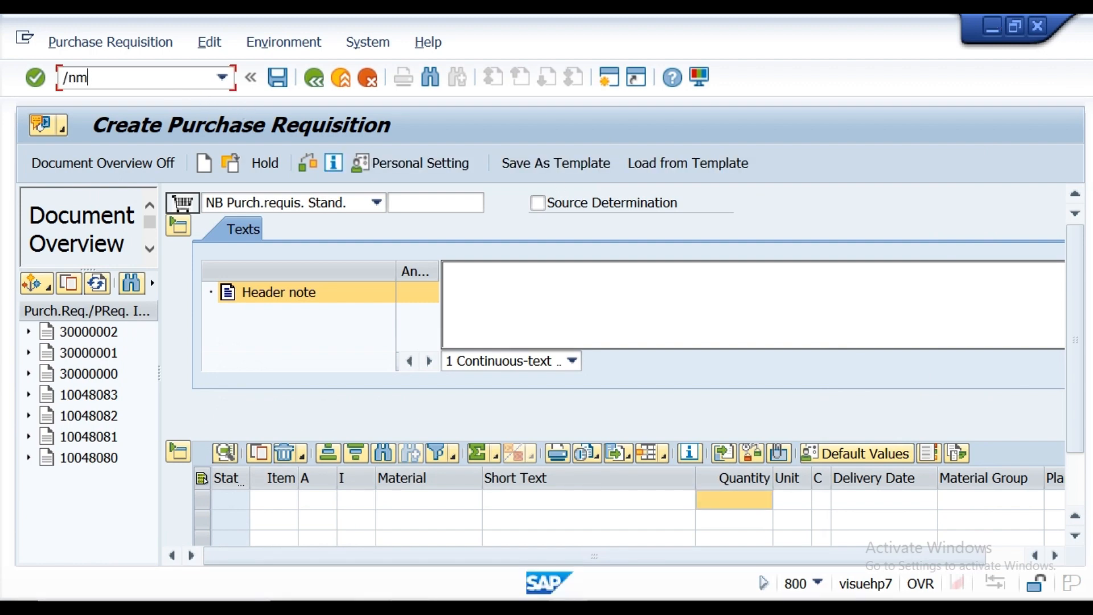
type("e21")
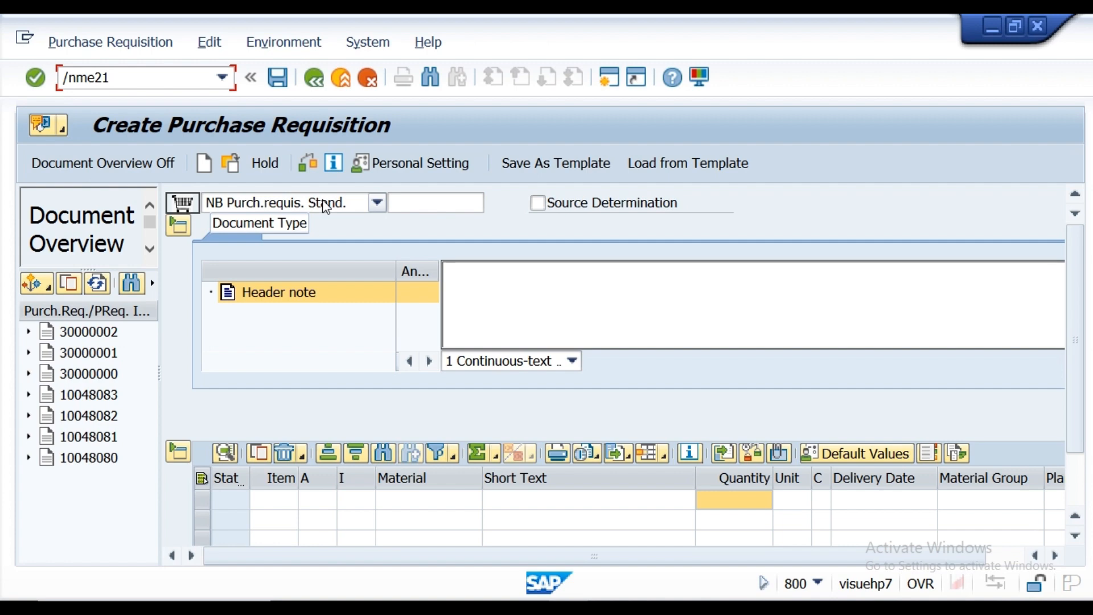
type("n")
key("Return")
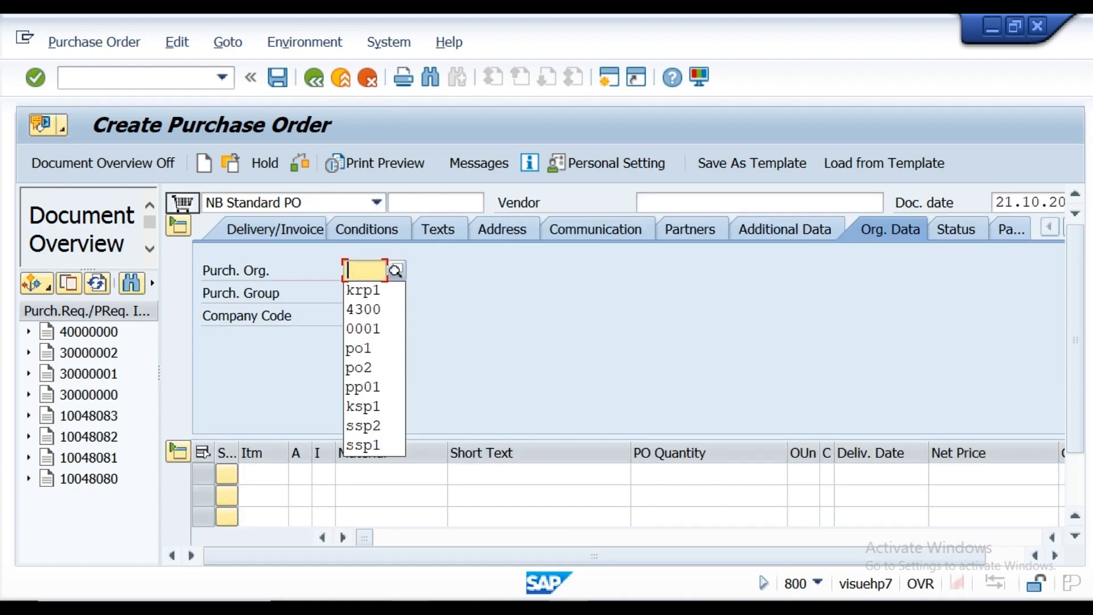
Step: Switch to the Release procedure document in Word and review Steps 08 to 10 on creating and releasing a PR and creating the PO
left_click(411, 607)
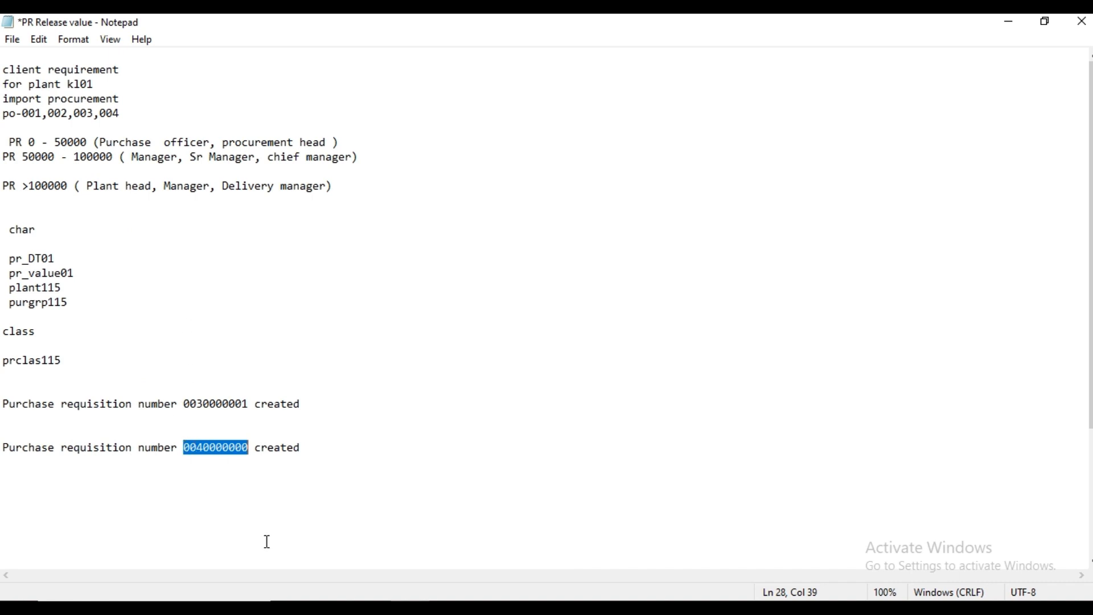
key("alt+Tab")
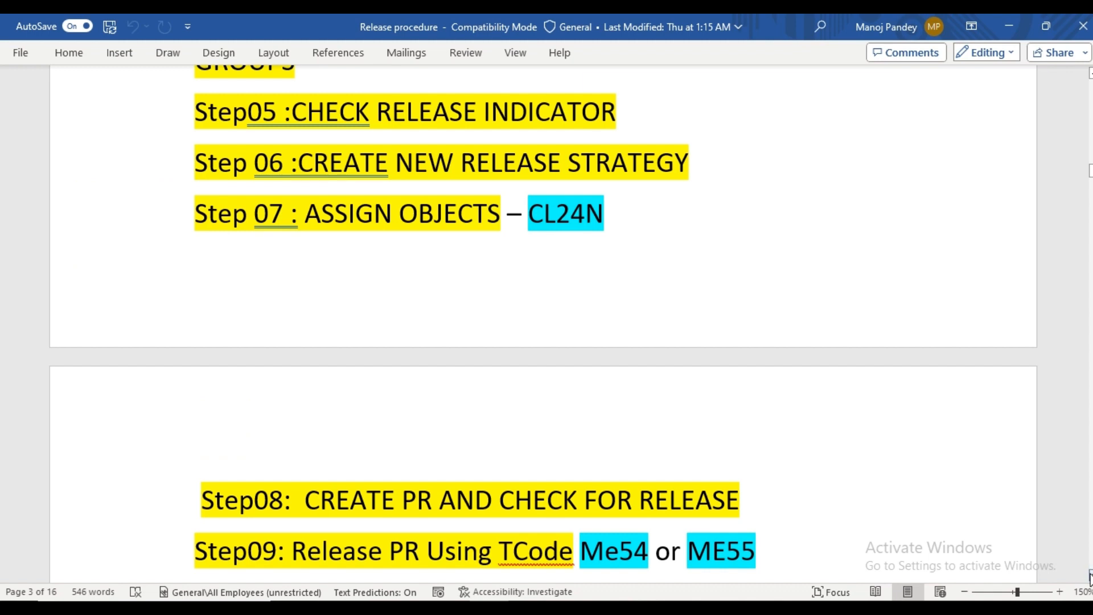
scroll(1090, 576, "down", 5)
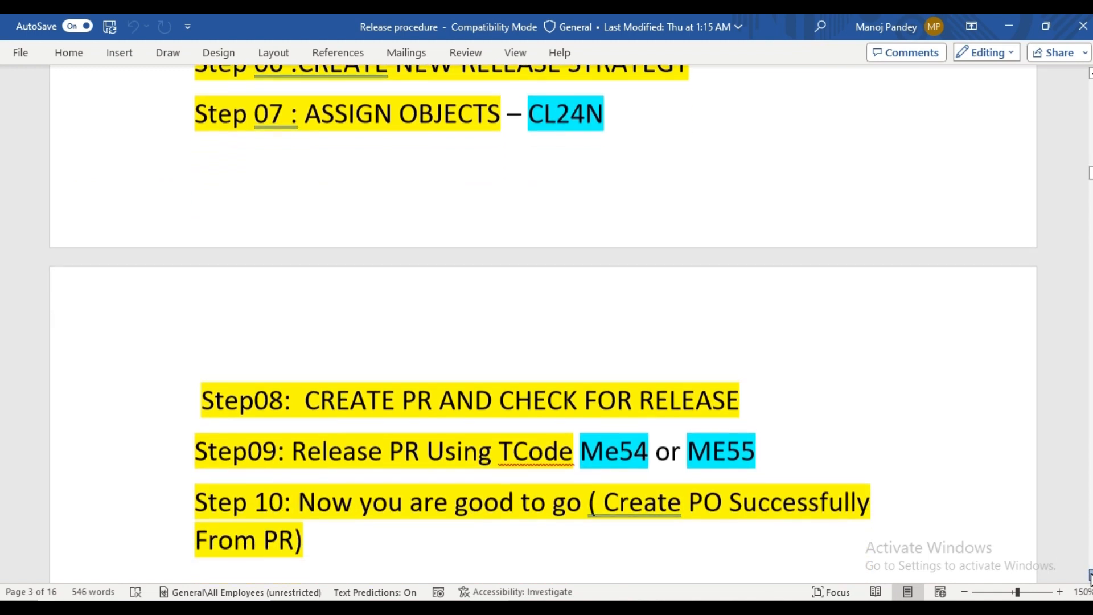
scroll(1089, 576, "down", 3)
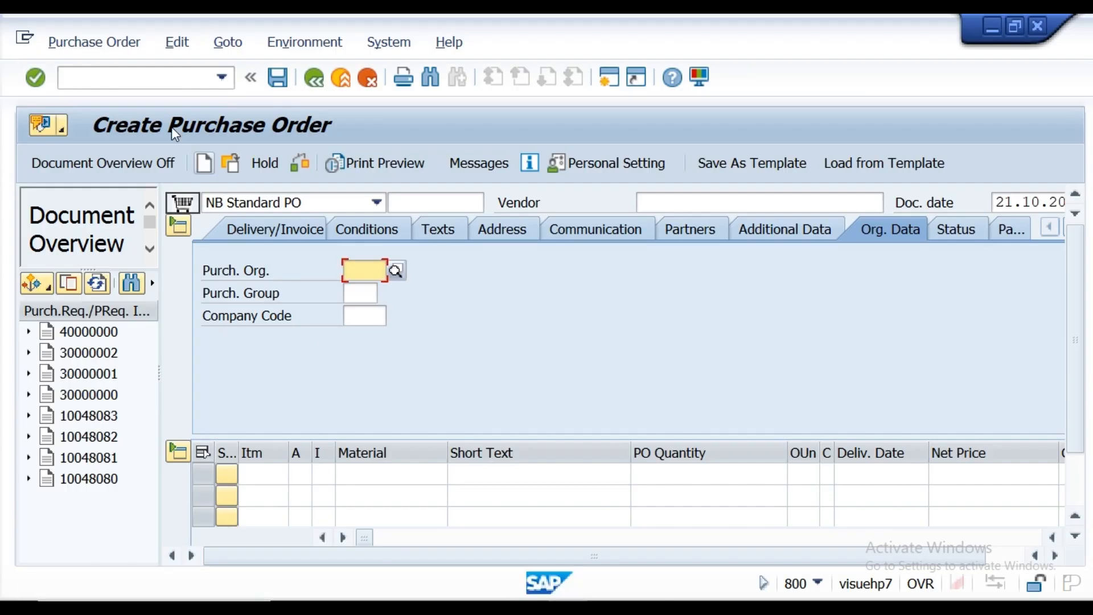
Step: Return to the Create Purchase Order screen in SAP and end the session with the command /nex
left_click(143, 84)
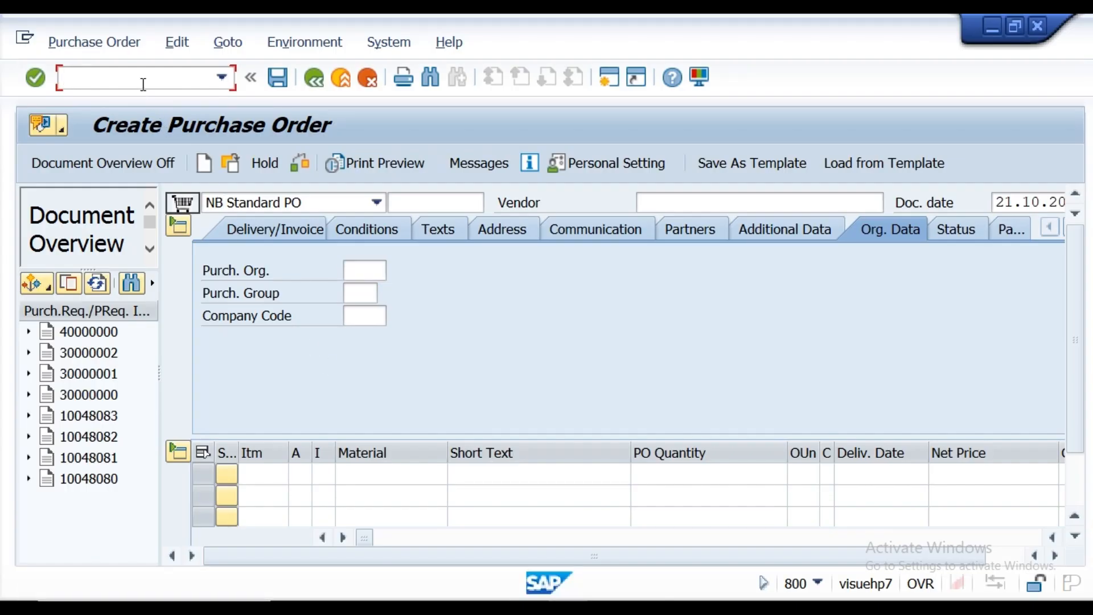
type("/nex")
key("Return")
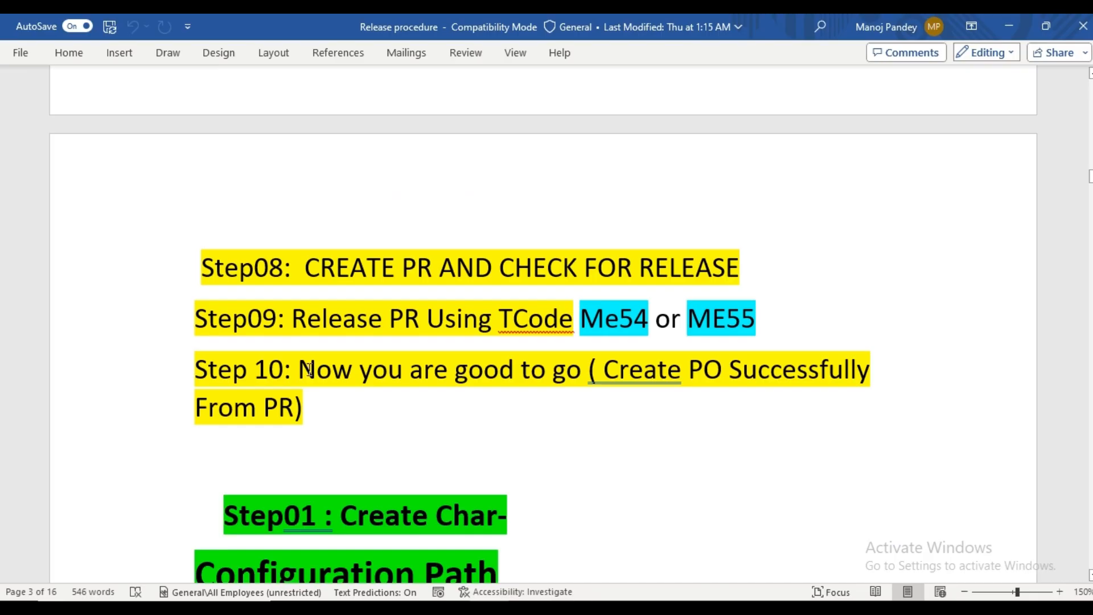
Step: In the Release procedure document, review the configuration path given under Step01: Create Char
left_click(579, 513)
scroll(546, 342, "down", 3)
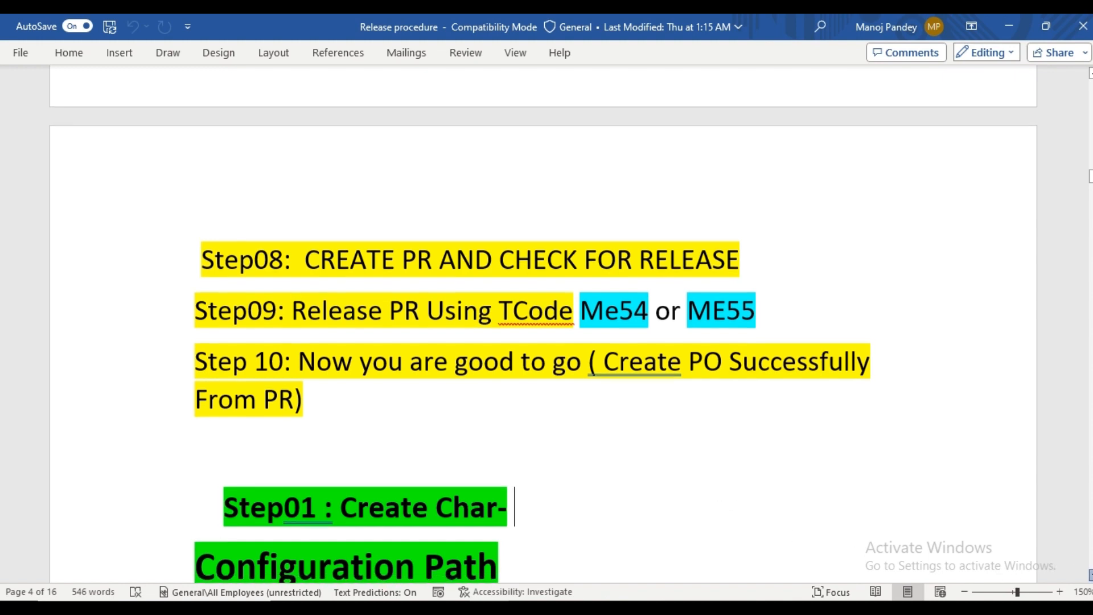
scroll(547, 342, "down", 3)
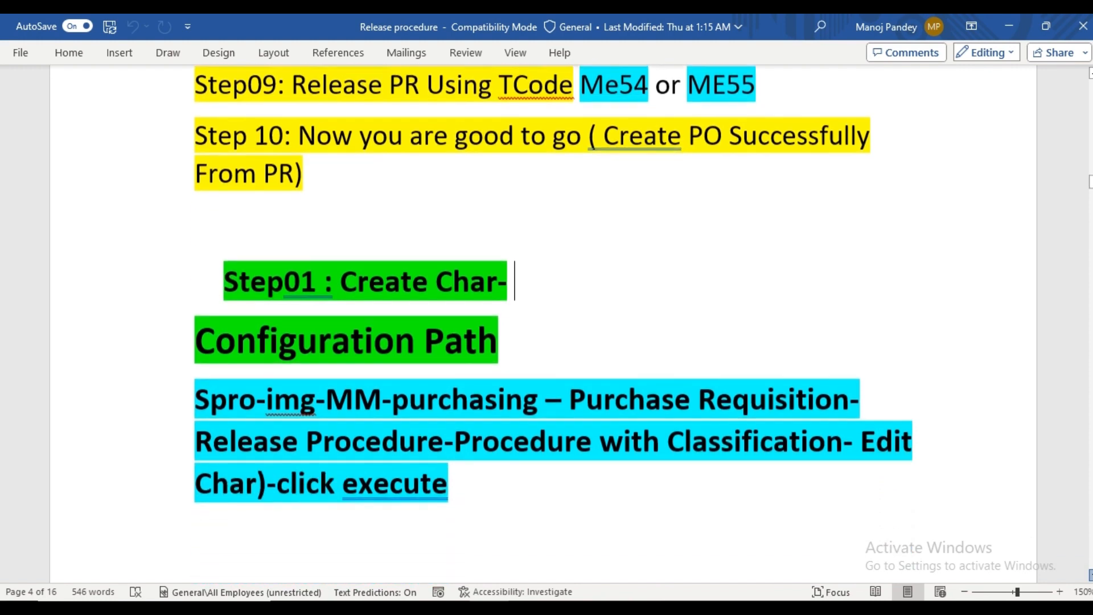